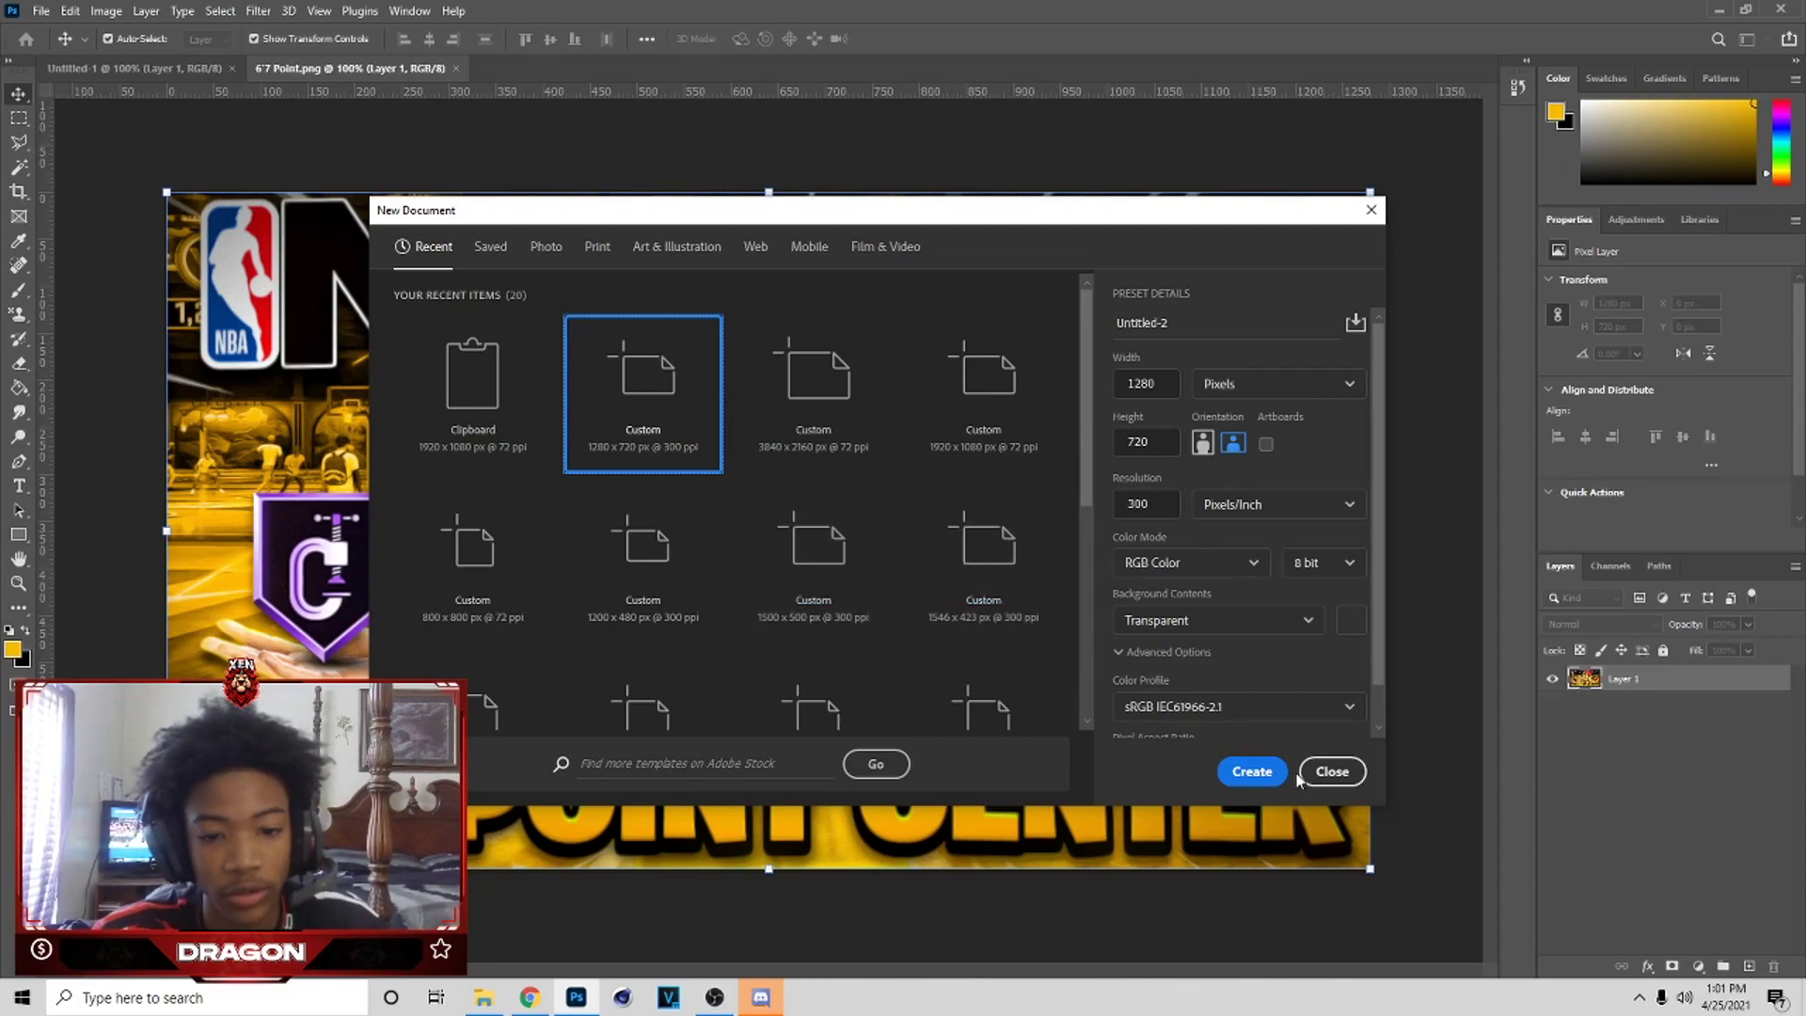
- Create a 1280×720 document and paste the game screenshot into it
{"action": "left_click", "coordinate": [1253, 772]}
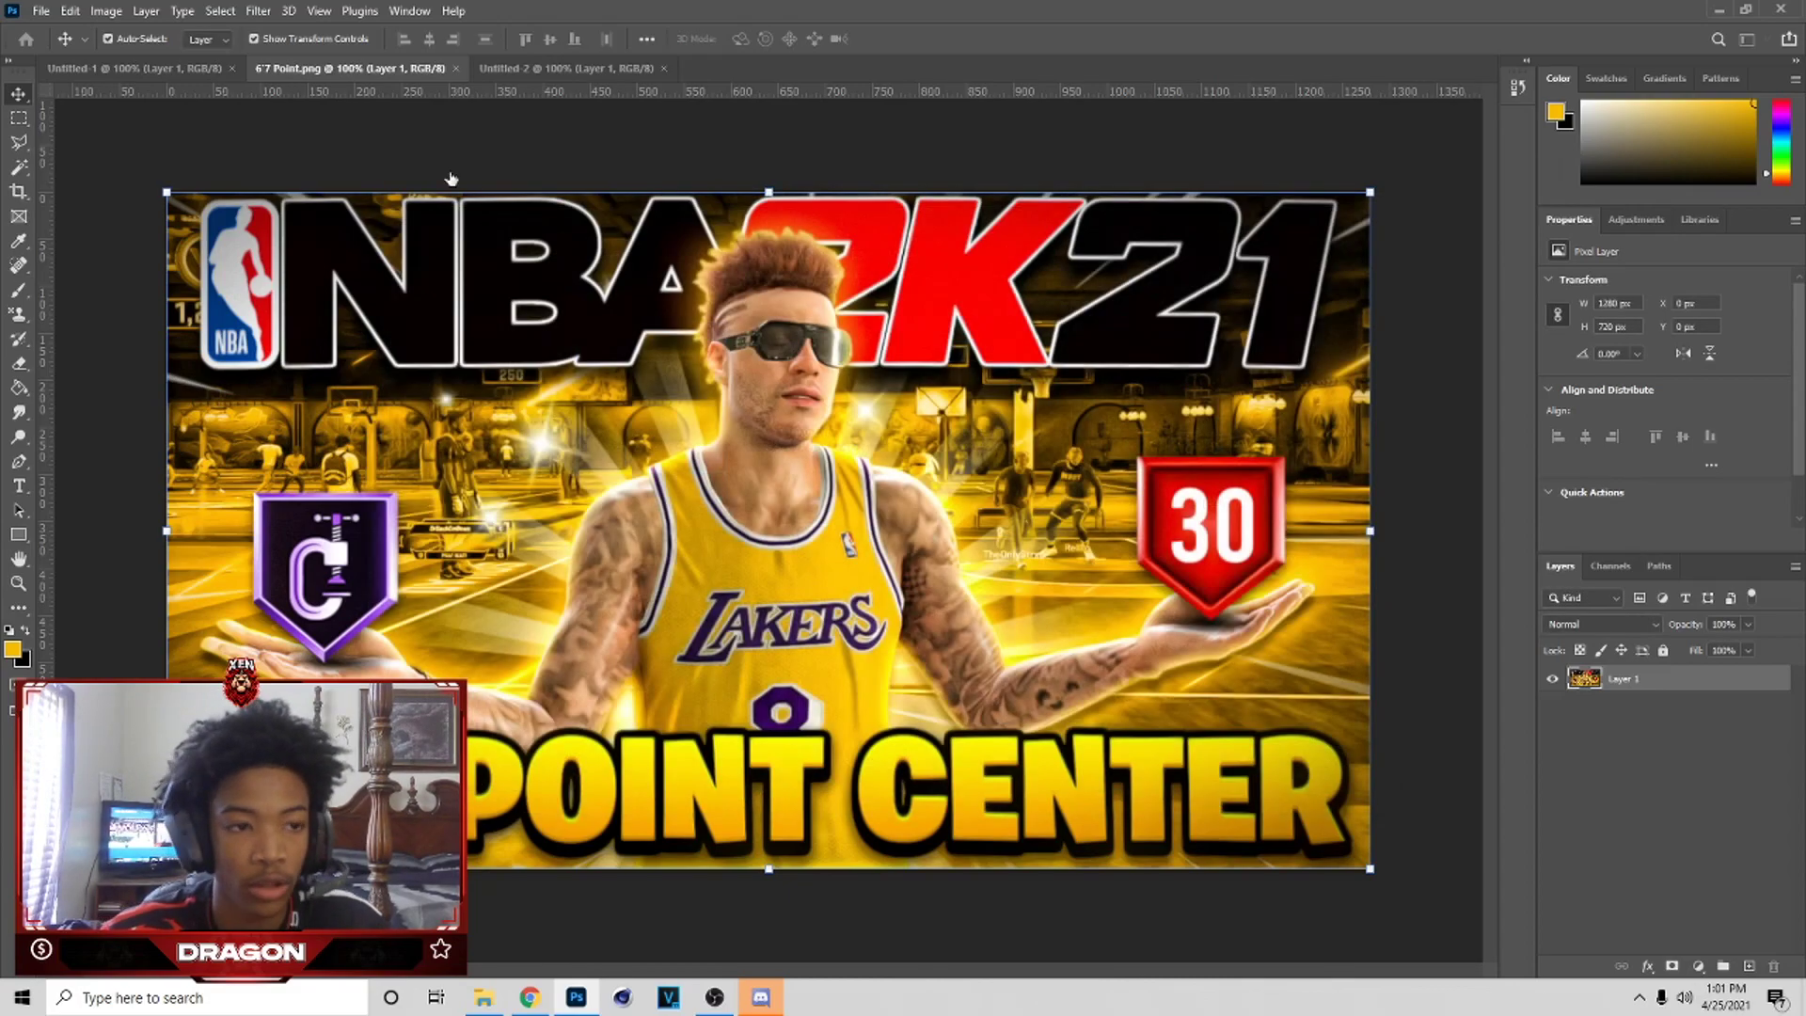
{"action": "left_click", "coordinate": [70, 10]}
{"action": "left_click", "coordinate": [87, 176]}
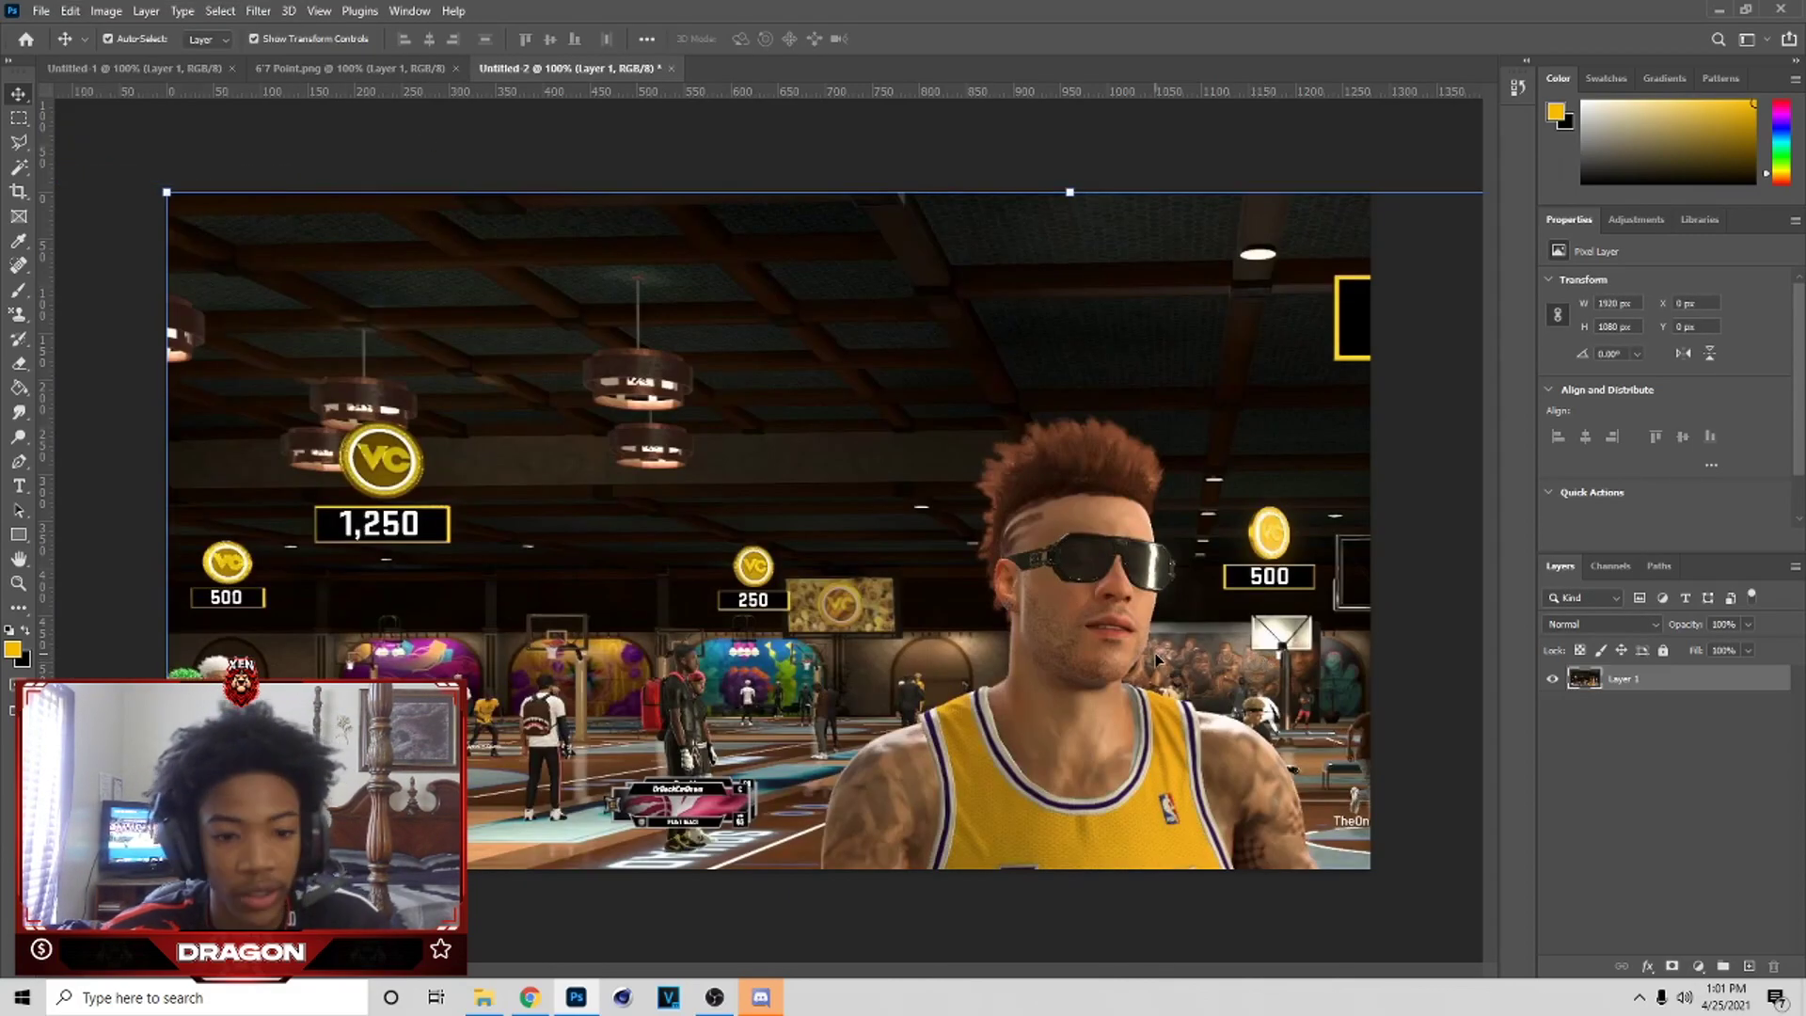
{"action": "key", "text": "ctrl+z"}
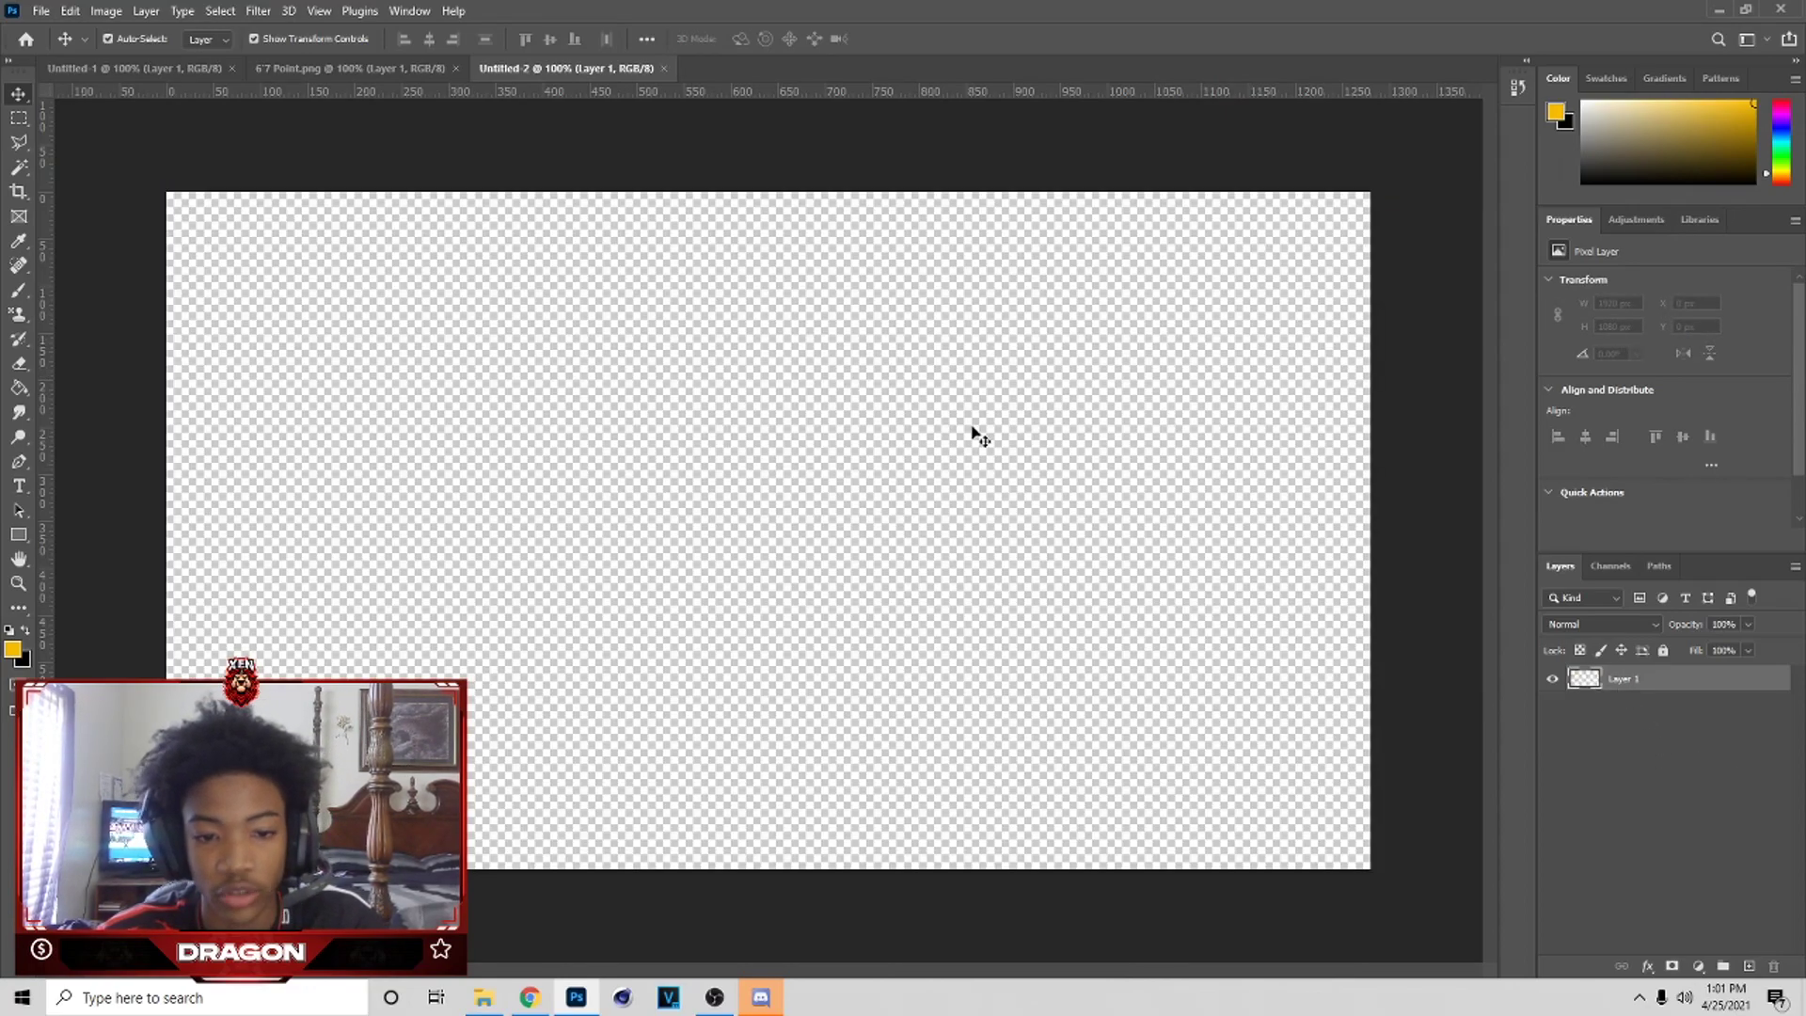
{"action": "key", "text": "ctrl+shift+z"}
- Move the screenshot and enlarge it to about 1550×872 px to fill the canvas
{"action": "left_click_drag", "start_coordinate": [1348, 866], "coordinate": [1101, 844]}
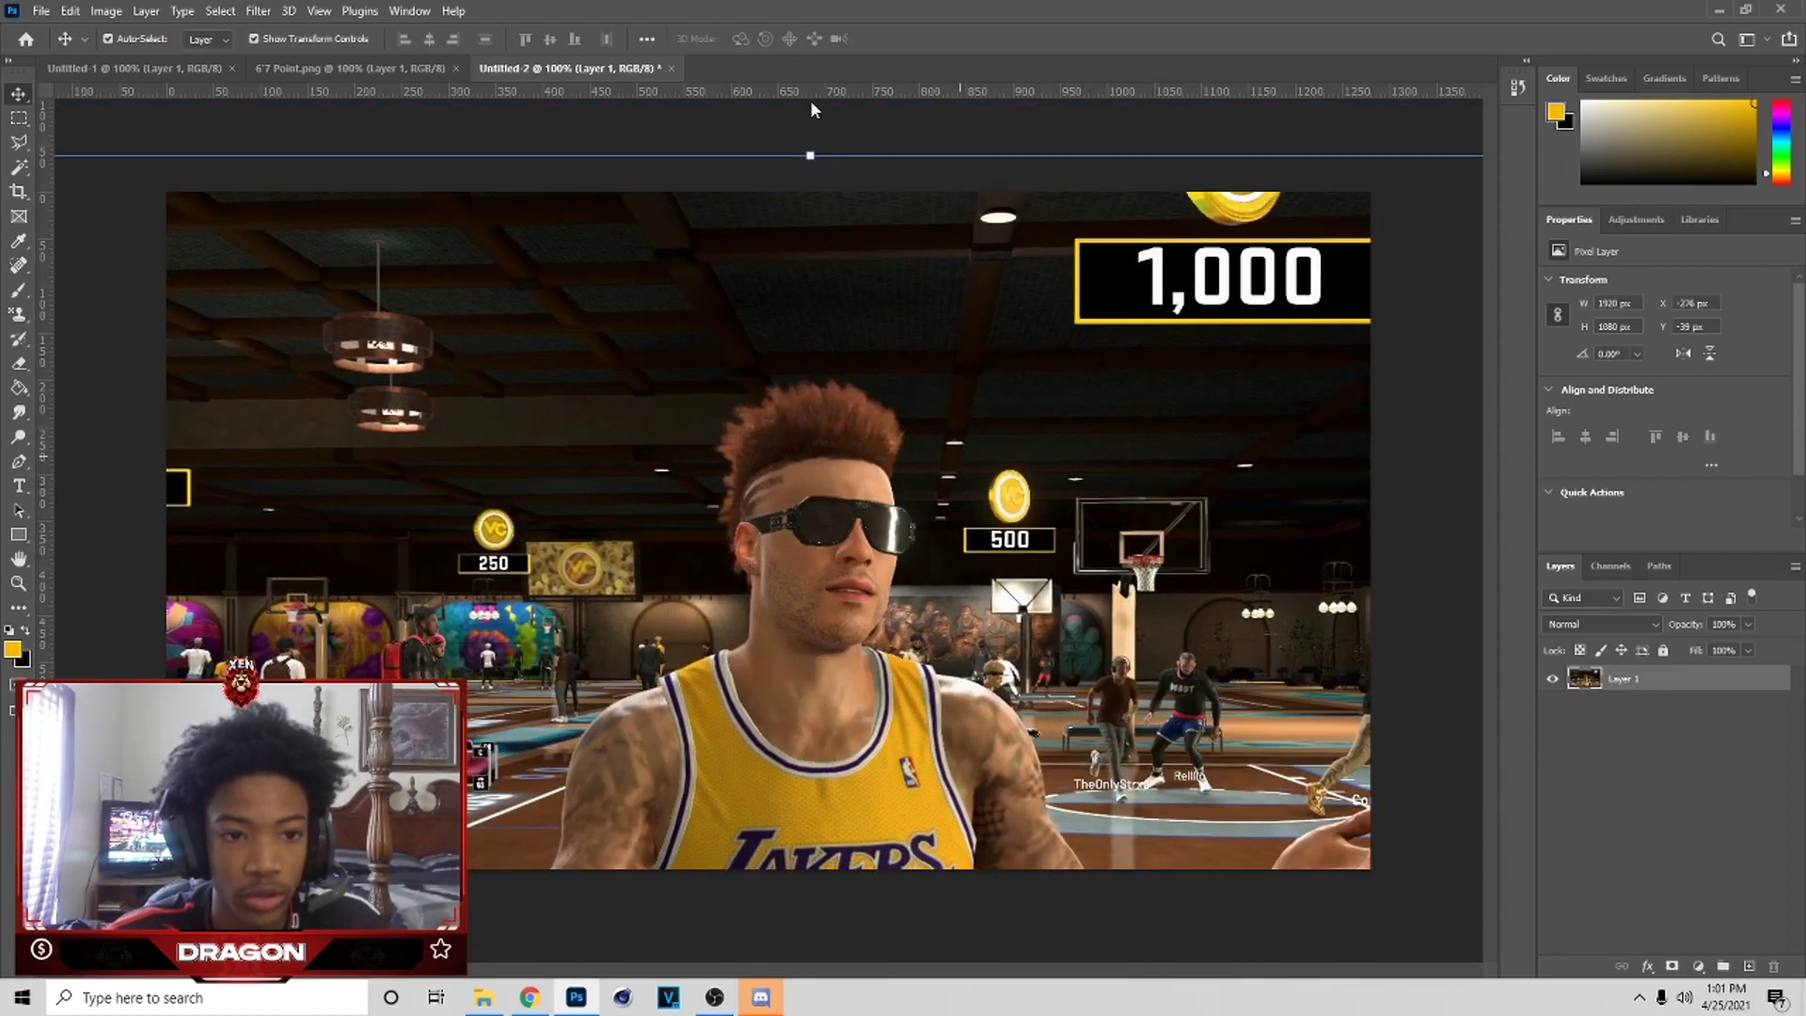
{"action": "left_click_drag", "start_coordinate": [810, 158], "coordinate": [809, 160]}
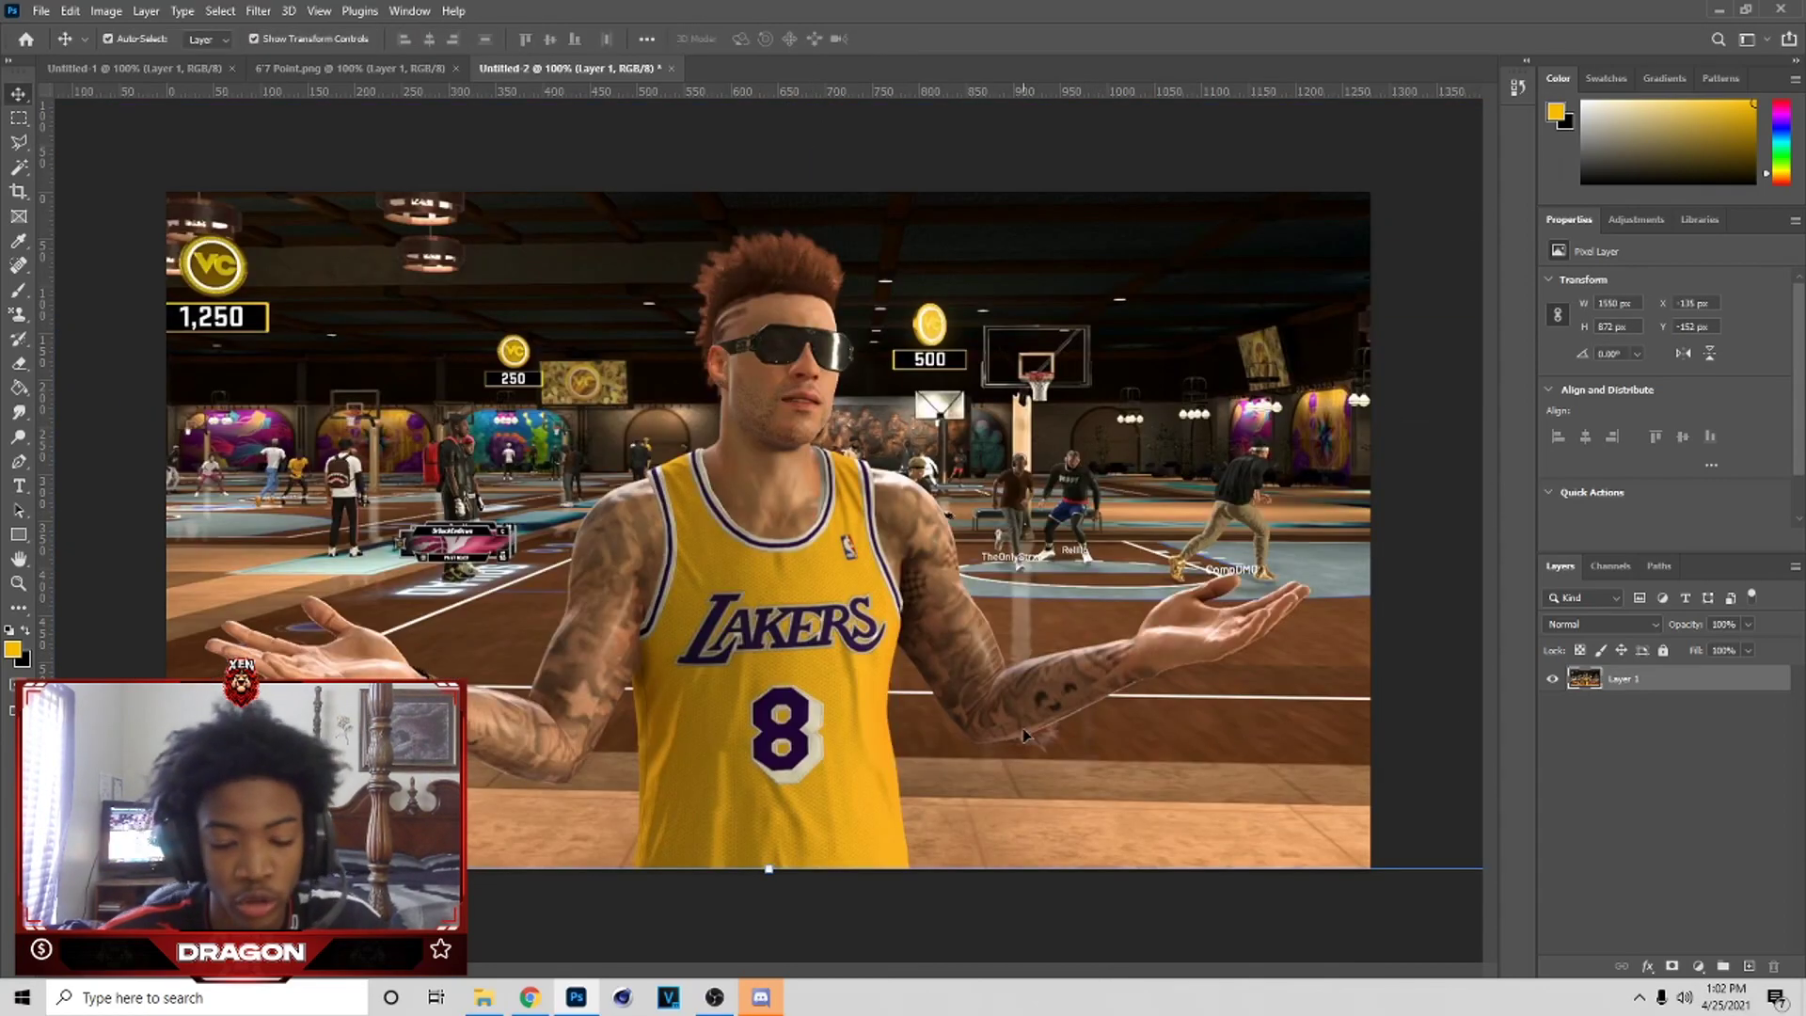
{"action": "key", "text": "ctrl"}
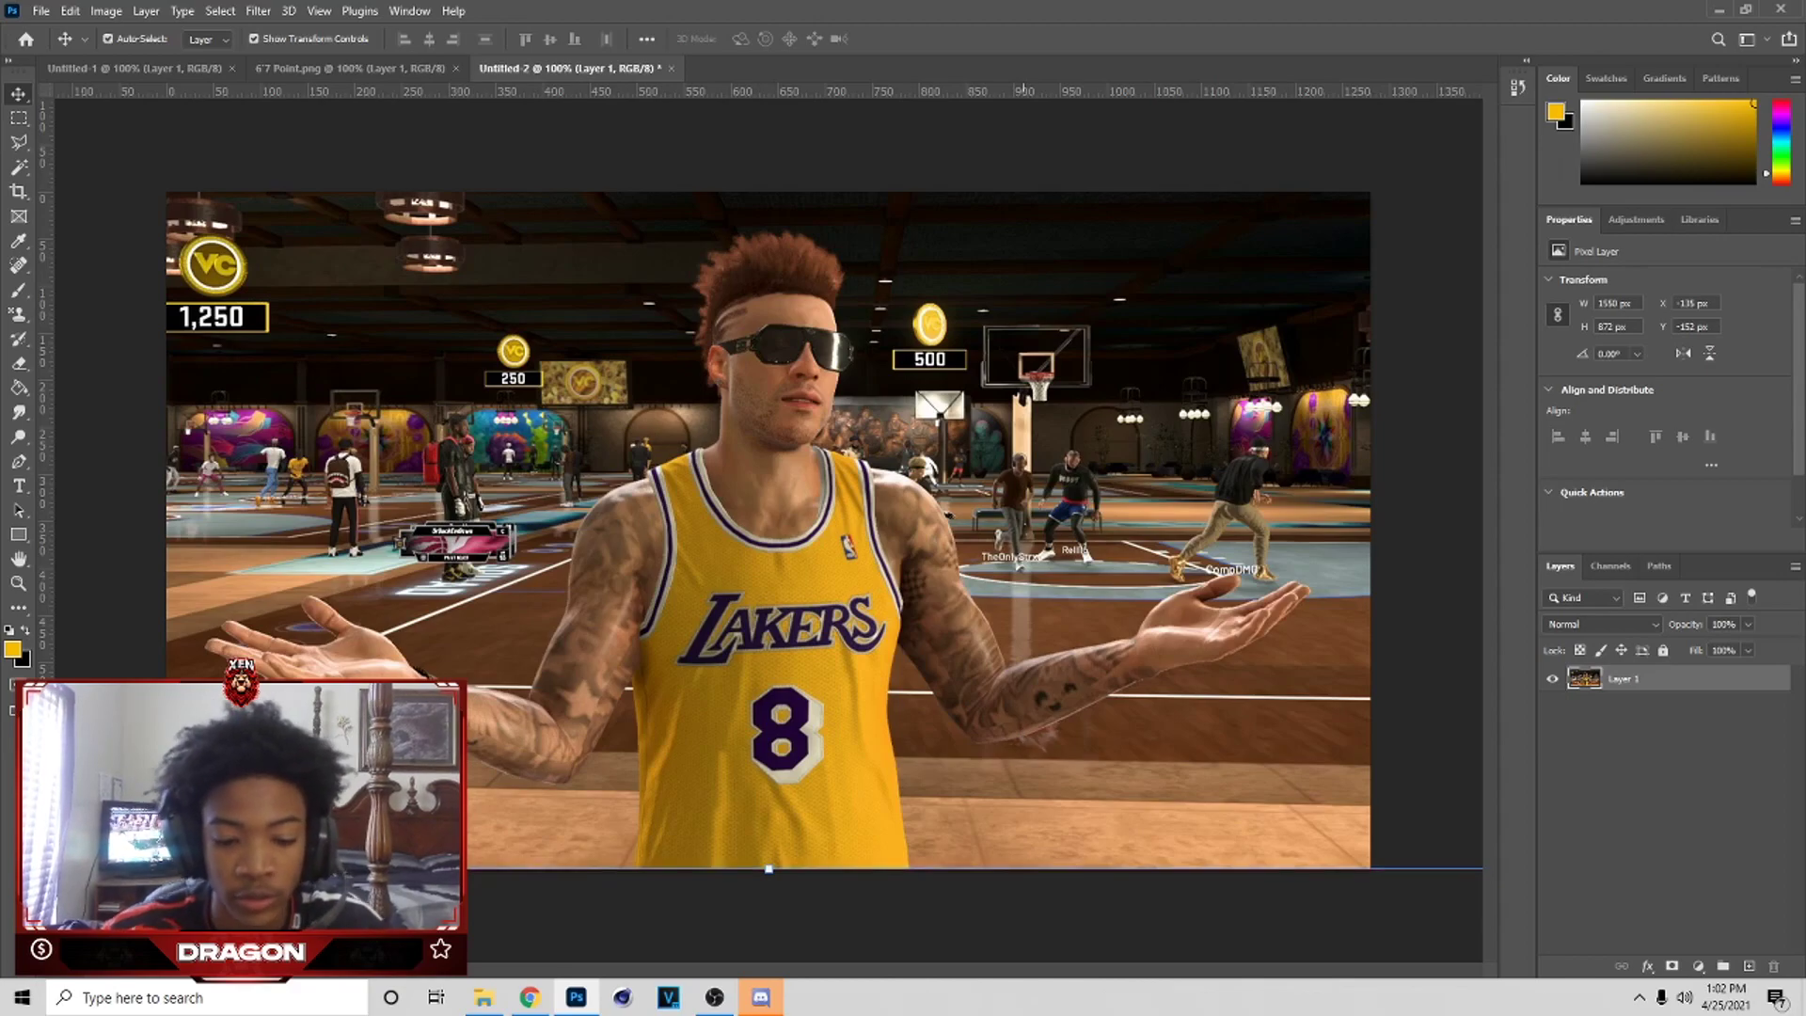
- Switch to the Pen Tool in Path mode and zoom to 200% for tracing
{"action": "right_click", "coordinate": [18, 461]}
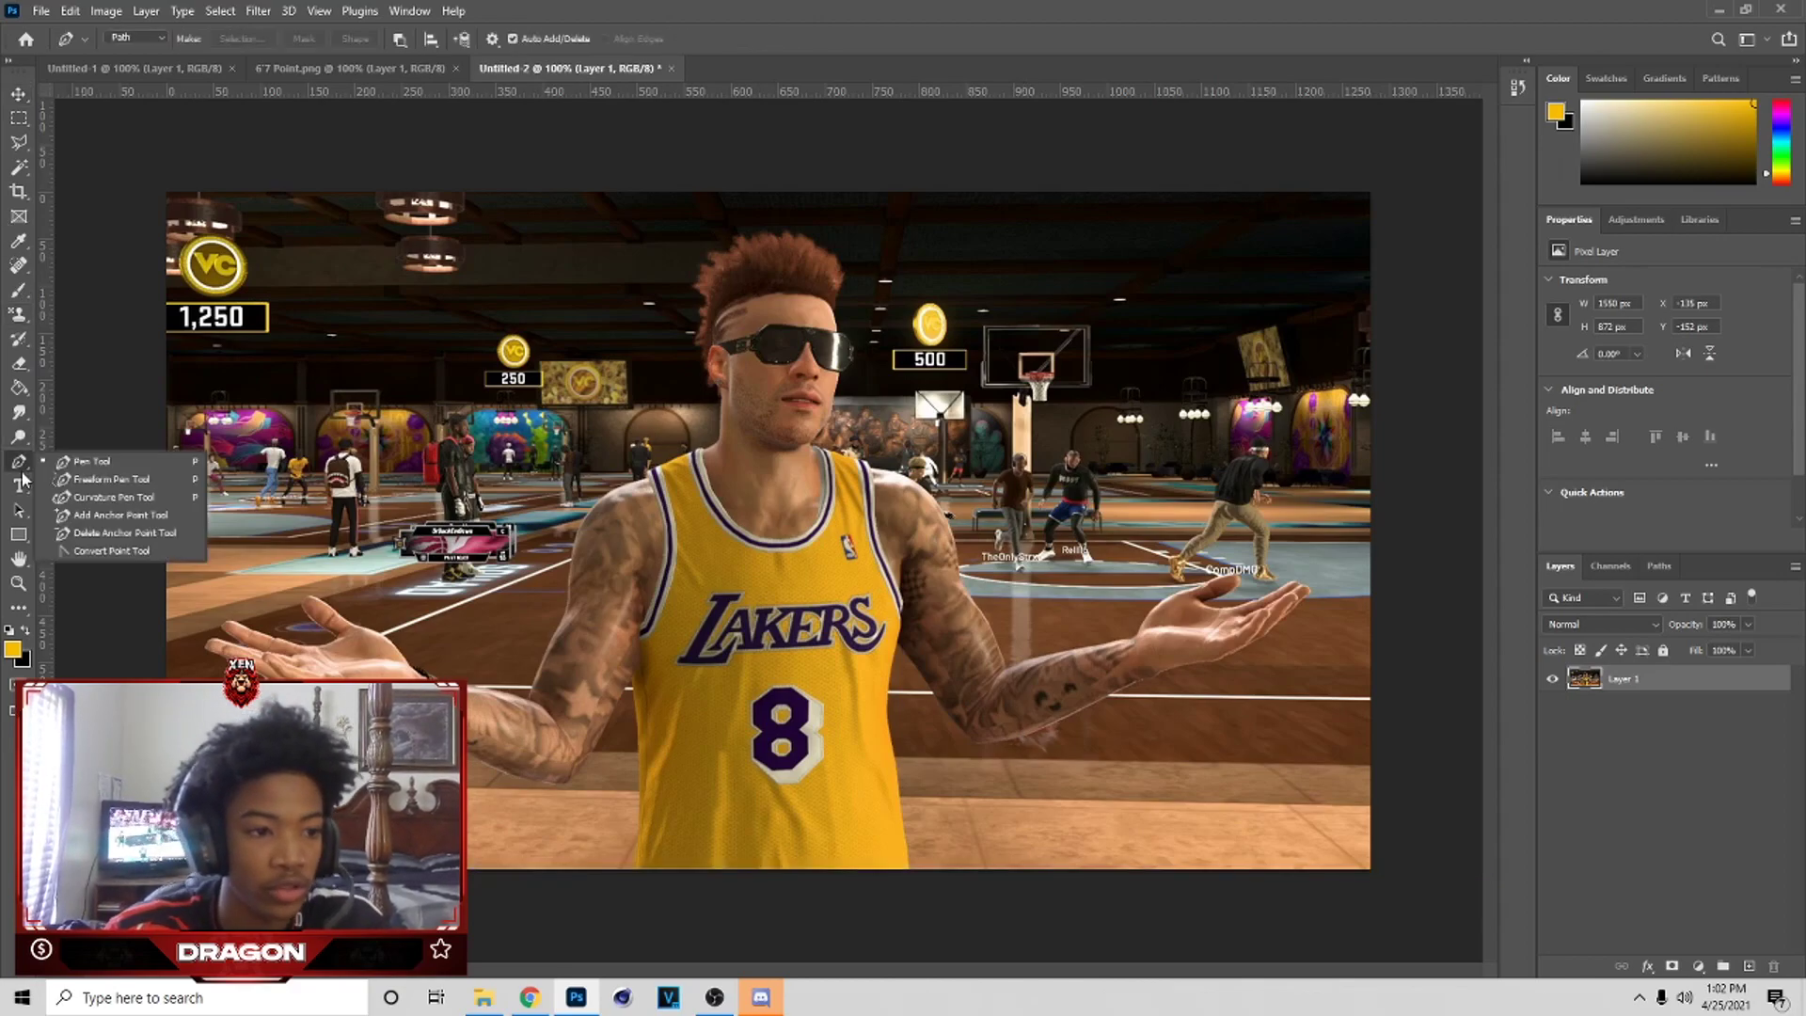
{"action": "left_click", "coordinate": [75, 460]}
{"action": "key", "text": "ctrl+plus"}
{"action": "scroll", "coordinate": [1082, 893], "scroll_direction": "down", "scroll_amount": 5}
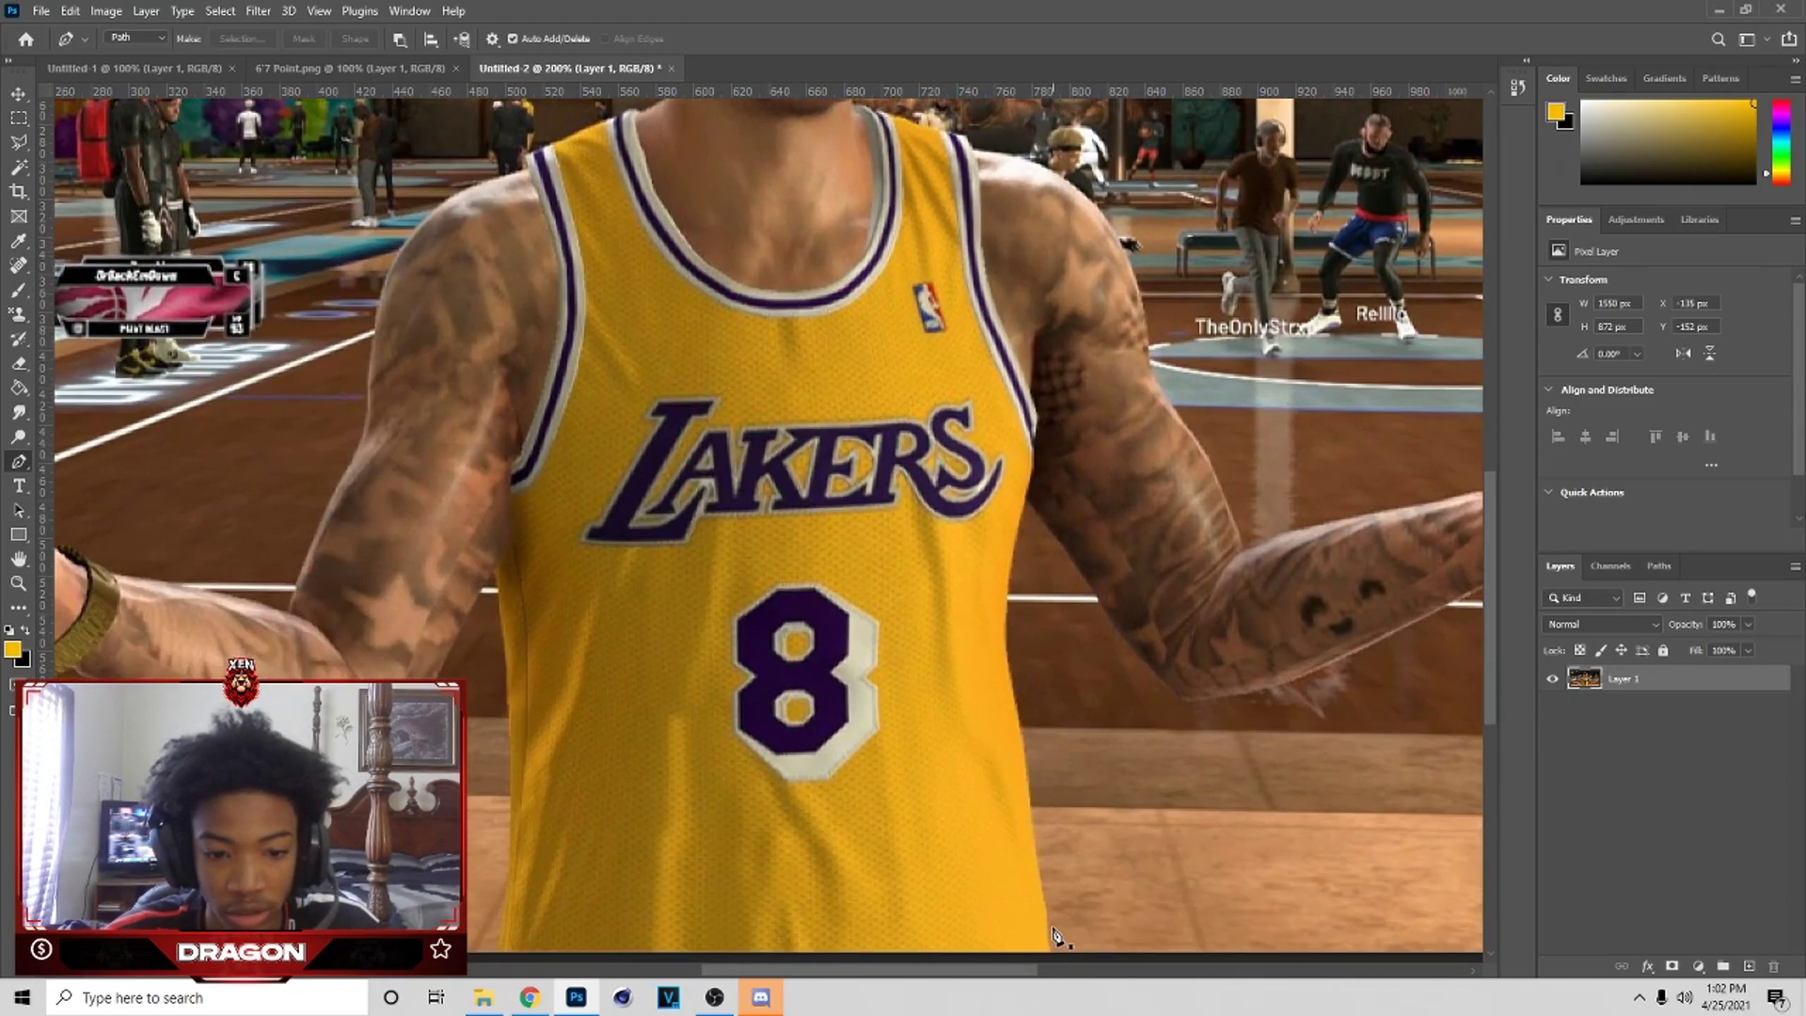
- Trace the jersey edge, raised arm, hand and forearm down to the elbow
{"action": "left_click", "coordinate": [1052, 953]}
{"action": "left_click", "coordinate": [1039, 879]}
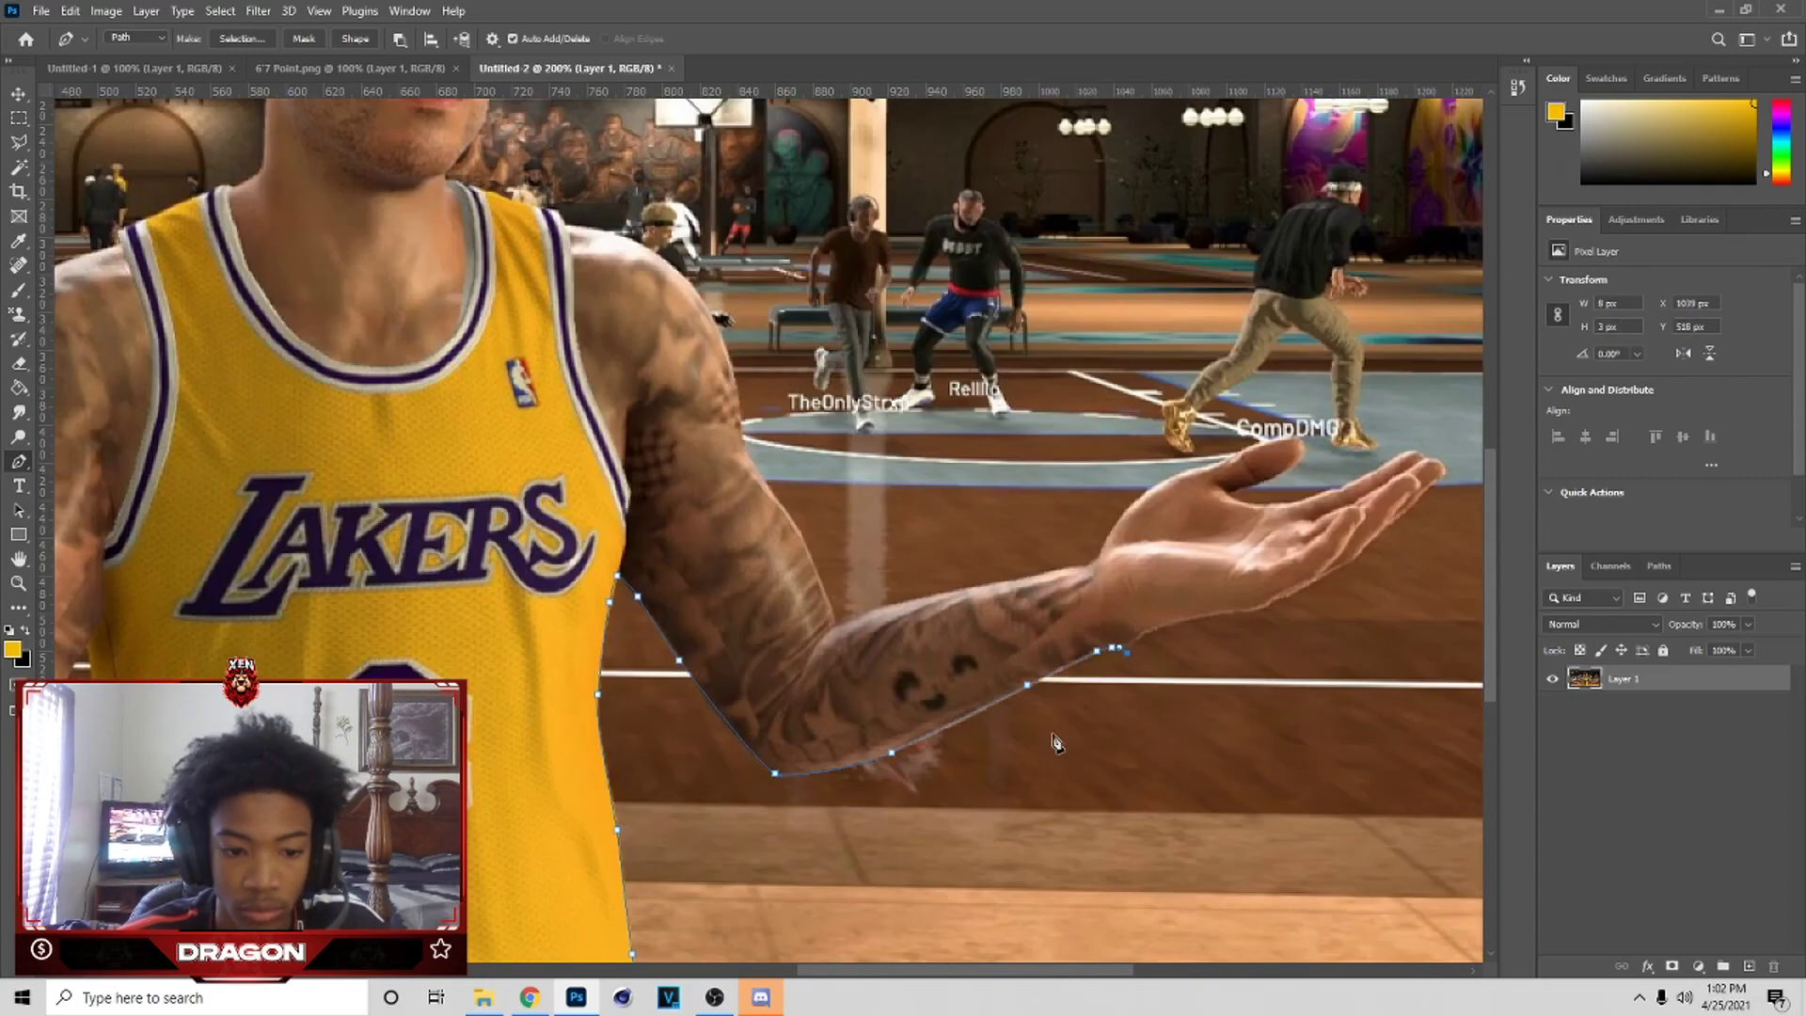
{"action": "left_click", "coordinate": [1282, 680]}
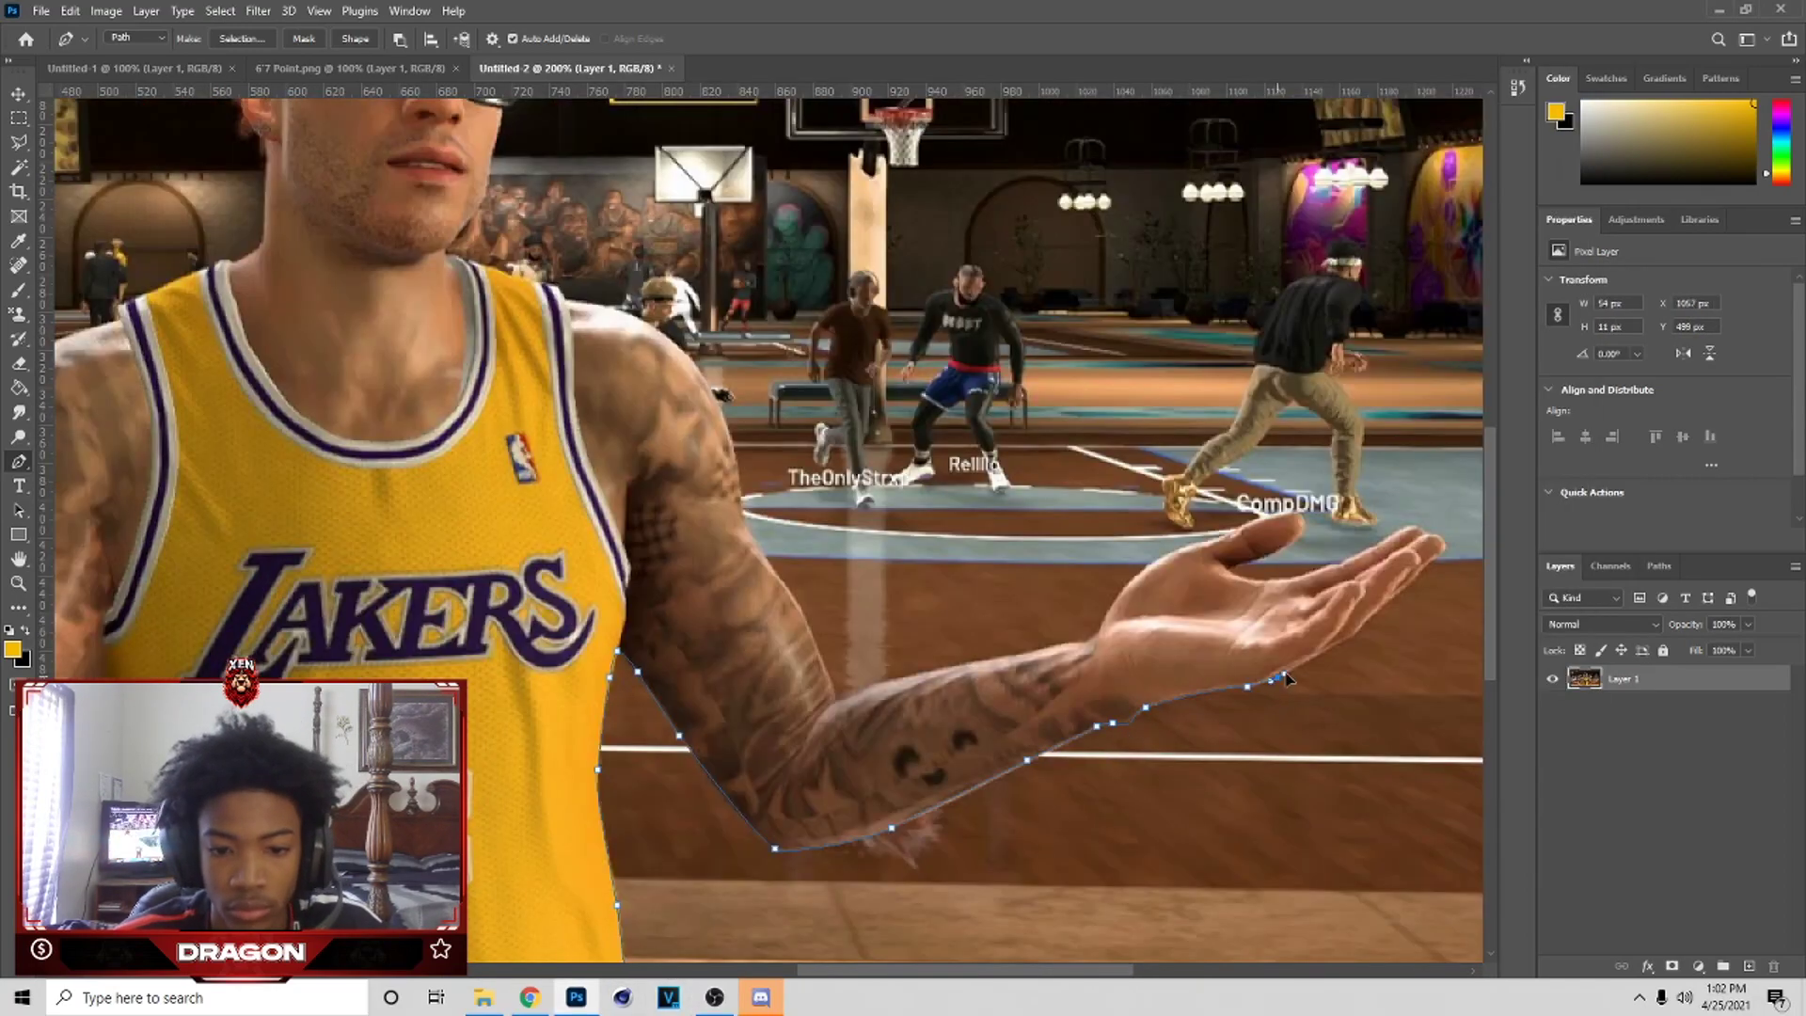
{"action": "left_click", "coordinate": [1390, 633]}
{"action": "left_click", "coordinate": [1403, 619]}
{"action": "left_click", "coordinate": [1437, 585]}
{"action": "left_click", "coordinate": [1344, 594]}
{"action": "left_click", "coordinate": [1225, 595]}
{"action": "left_click", "coordinate": [1301, 561]}
{"action": "left_click", "coordinate": [1202, 572]}
{"action": "left_click", "coordinate": [1101, 662]}
{"action": "left_click_drag", "start_coordinate": [833, 731], "coordinate": [795, 751]}
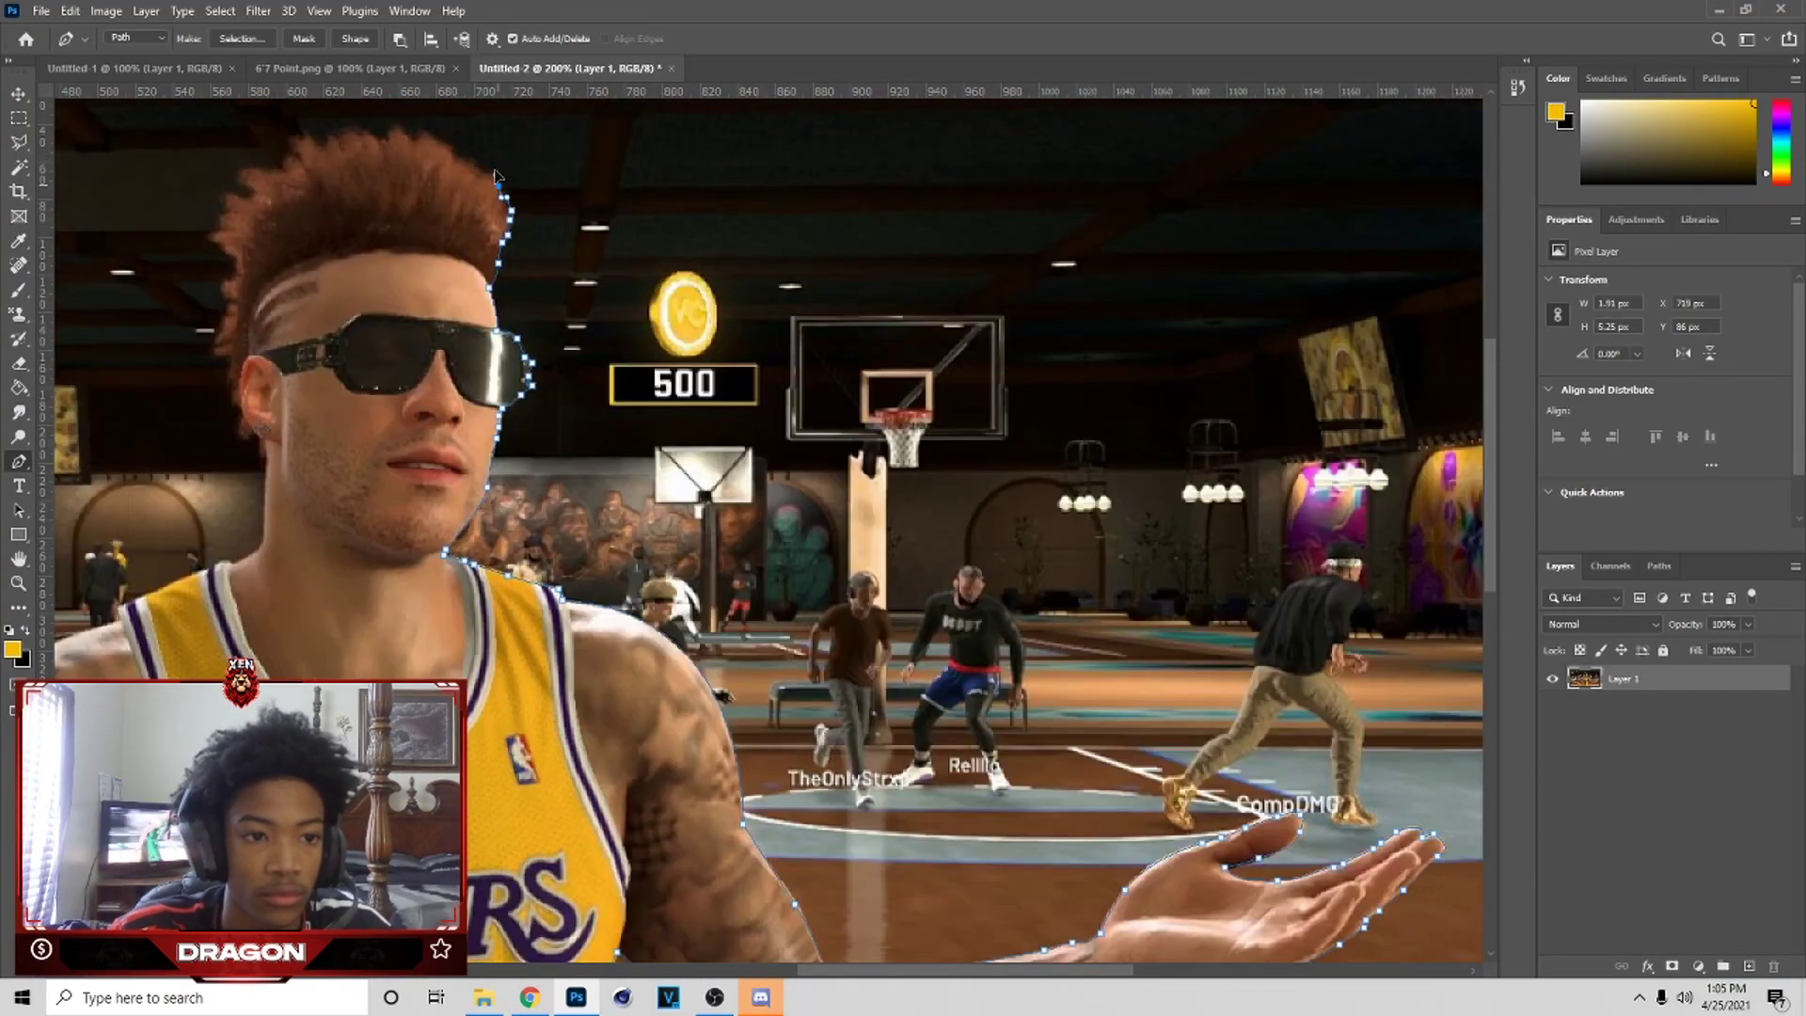
- Trace over the top of the hair, then down the ear, neck and shoulder
{"action": "left_click", "coordinate": [430, 136]}
{"action": "left_click", "coordinate": [400, 130]}
{"action": "left_click", "coordinate": [363, 137]}
{"action": "left_click", "coordinate": [325, 143]}
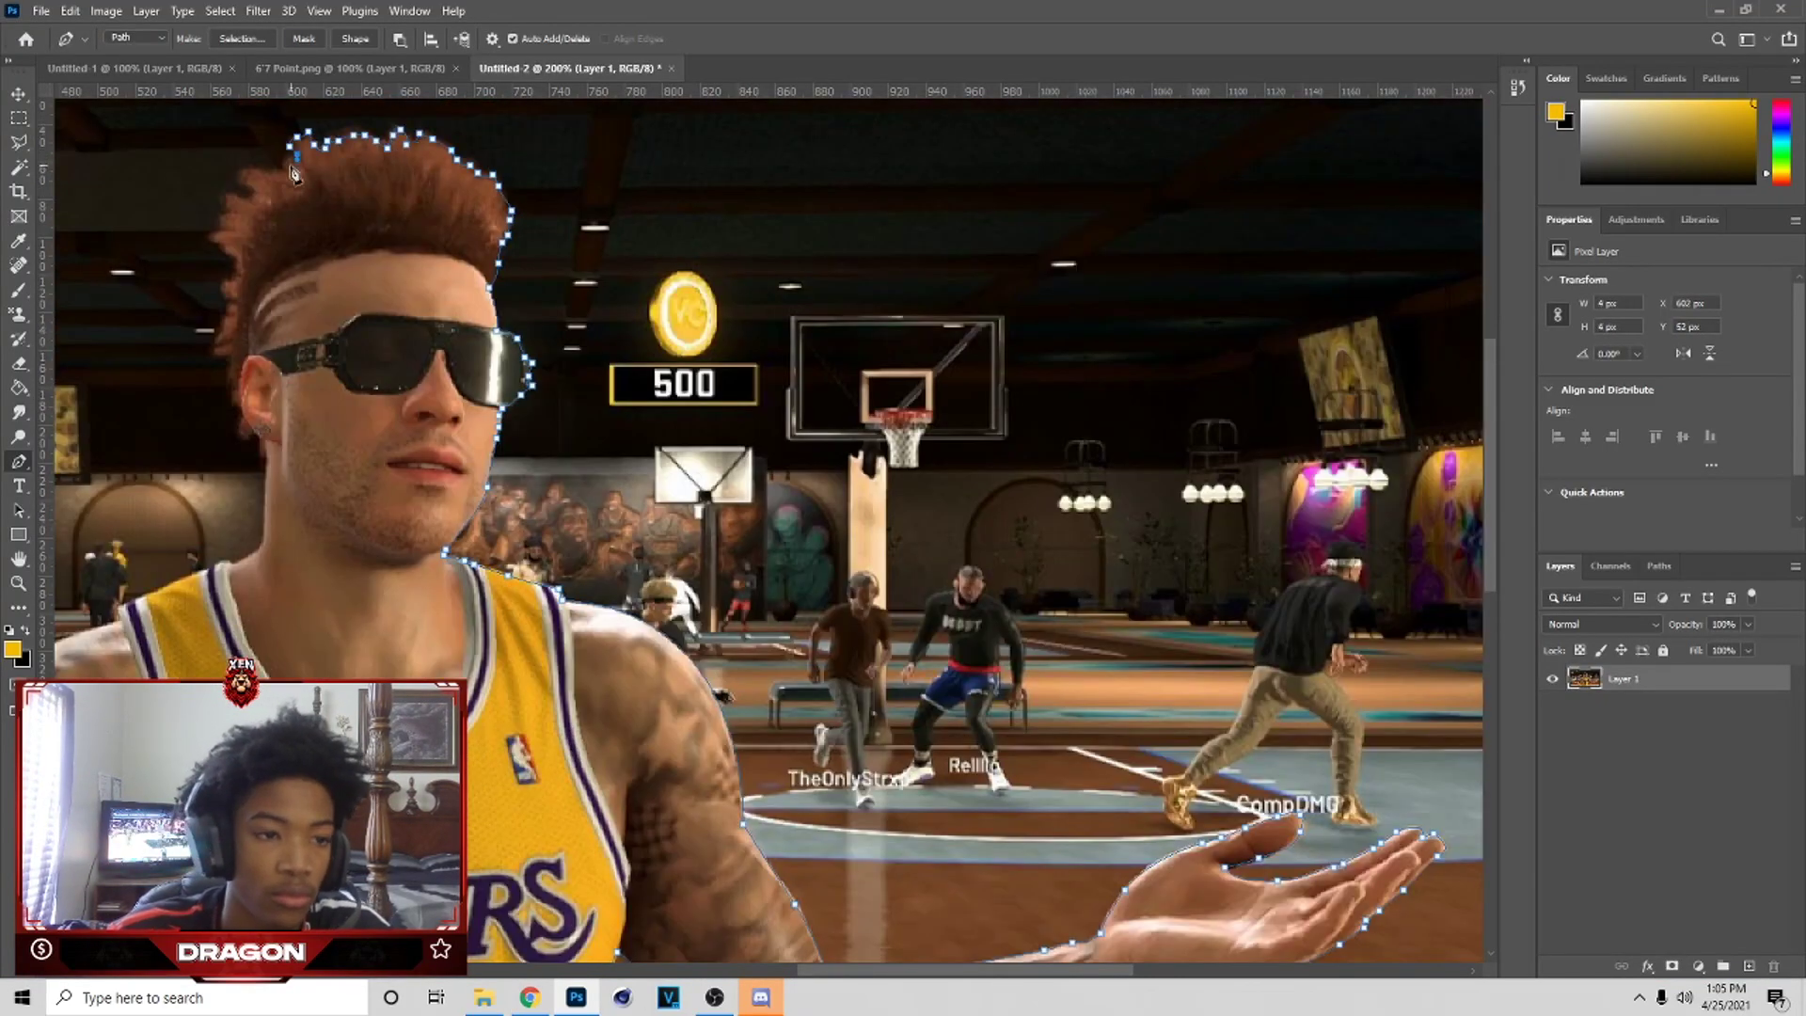
{"action": "left_click", "coordinate": [300, 146]}
{"action": "left_click", "coordinate": [282, 165]}
{"action": "left_click", "coordinate": [258, 188]}
{"action": "left_click", "coordinate": [229, 201]}
{"action": "left_click", "coordinate": [222, 243]}
{"action": "left_click", "coordinate": [228, 293]}
{"action": "left_click", "coordinate": [222, 350]}
{"action": "left_click", "coordinate": [242, 433]}
{"action": "left_click", "coordinate": [261, 542]}
- Continue the path around the other arm and the left hand's thumb and fingers
{"action": "scroll", "coordinate": [278, 557], "scroll_direction": "left", "scroll_amount": 13}
{"action": "scroll", "coordinate": [713, 424], "scroll_direction": "down", "scroll_amount": 6}
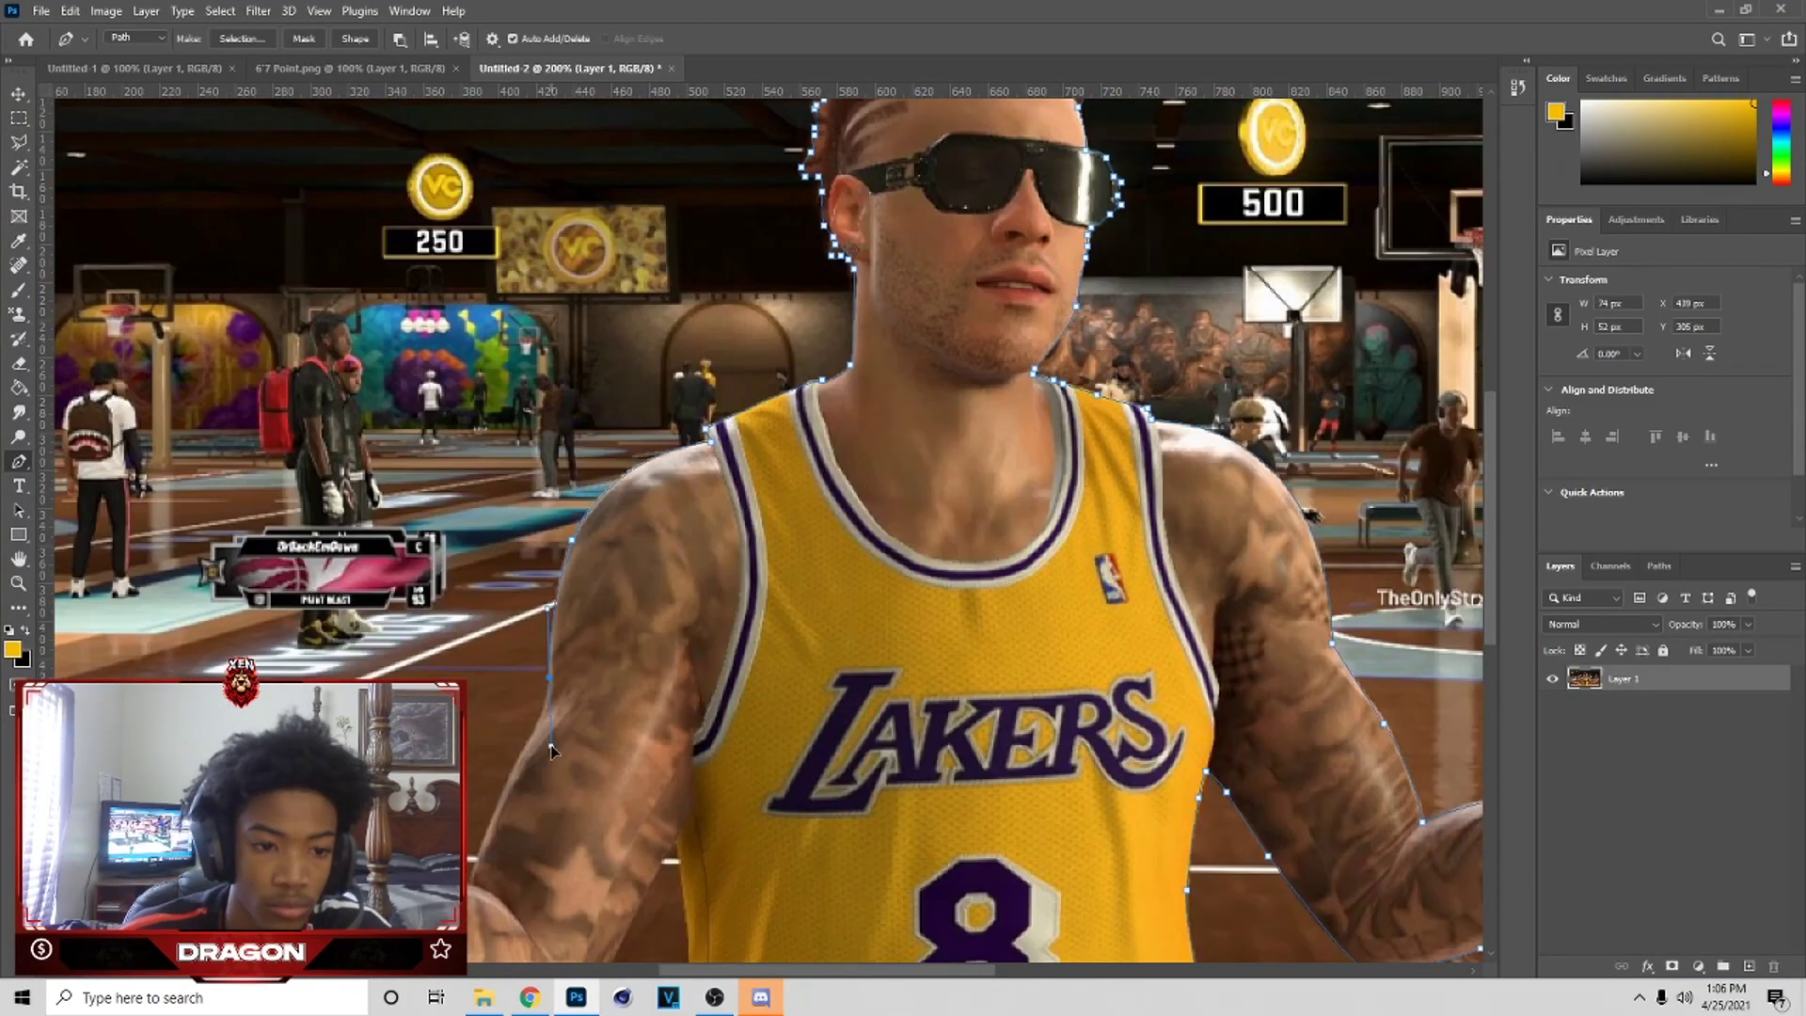
{"action": "left_click_drag", "start_coordinate": [472, 779], "coordinate": [468, 817]}
{"action": "scroll", "coordinate": [297, 809], "scroll_direction": "up", "scroll_amount": 1}
{"action": "scroll", "coordinate": [298, 809], "scroll_direction": "left", "scroll_amount": 15}
{"action": "left_click", "coordinate": [995, 785]}
{"action": "left_click", "coordinate": [933, 758]}
{"action": "left_click", "coordinate": [814, 672]}
{"action": "left_click", "coordinate": [778, 644]}
{"action": "left_click", "coordinate": [716, 627]}
{"action": "left_click", "coordinate": [789, 698]}
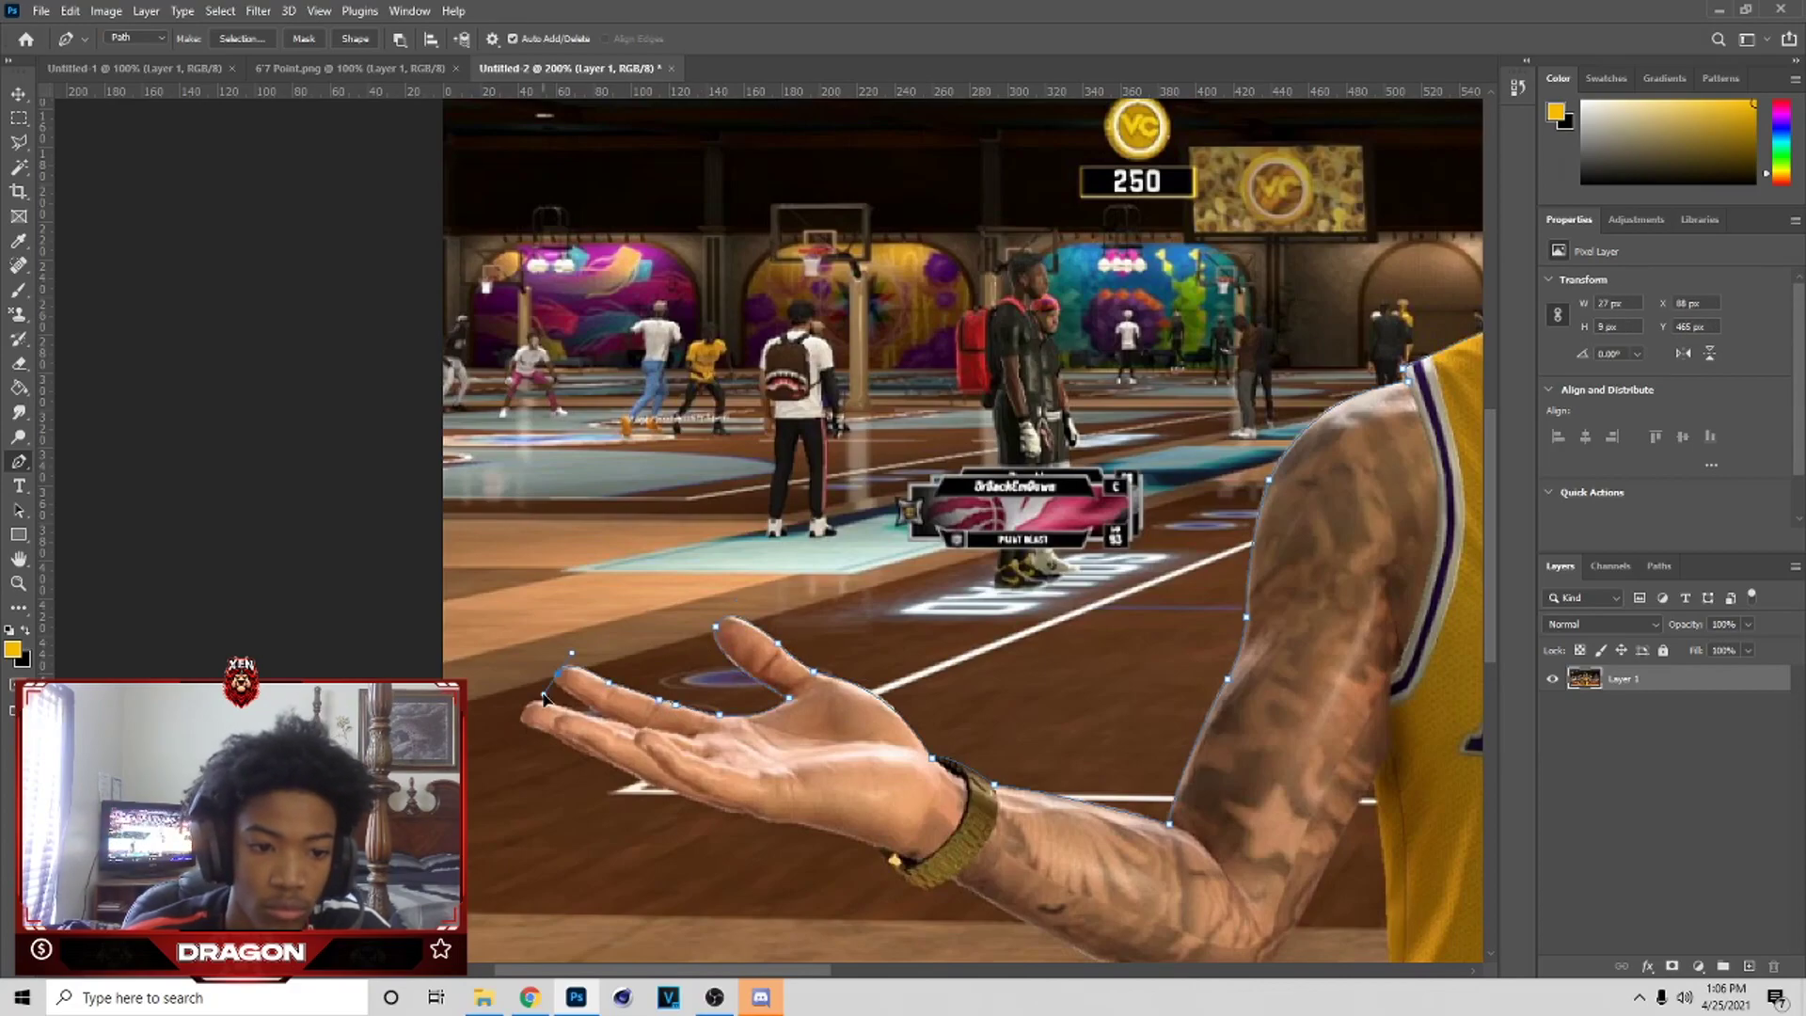
{"action": "scroll", "coordinate": [725, 815], "scroll_direction": "down", "scroll_amount": 2}
{"action": "scroll", "coordinate": [1390, 602], "scroll_direction": "down", "scroll_amount": 3}
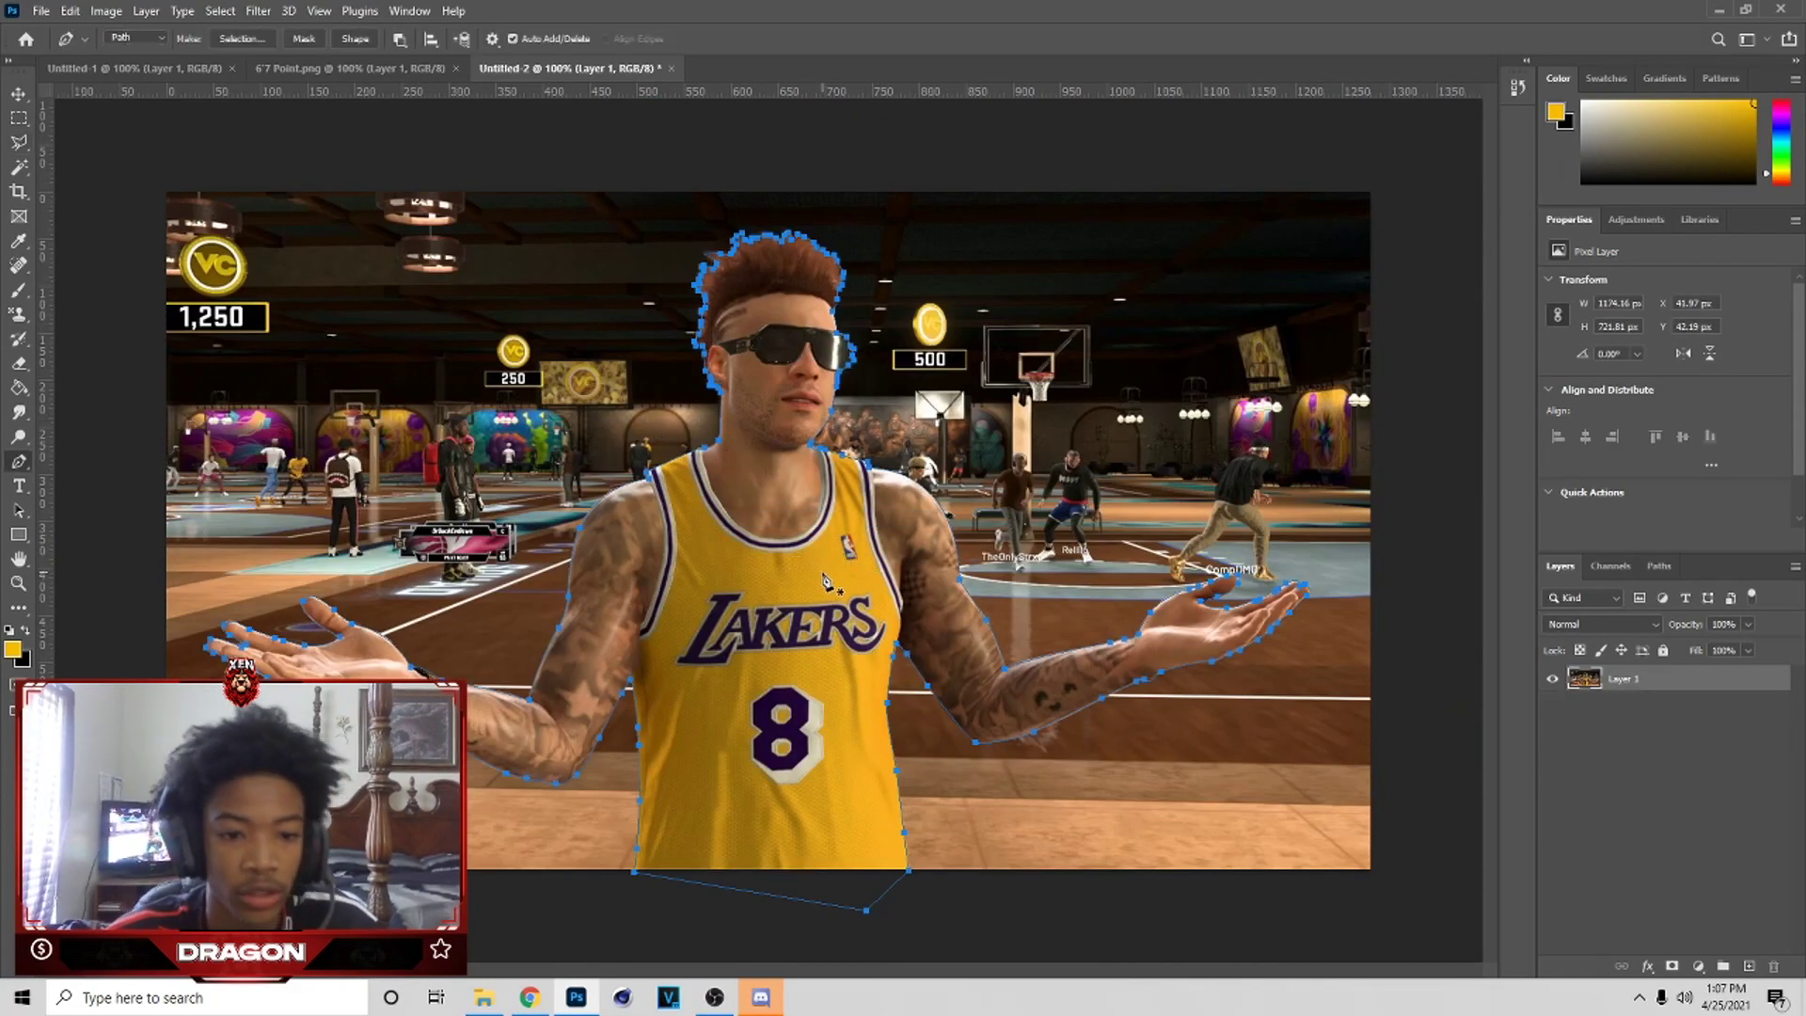
- Turn the pen path into a selection with a 1 px feather radius
{"action": "right_click", "coordinate": [824, 580]}
{"action": "left_click", "coordinate": [955, 241]}
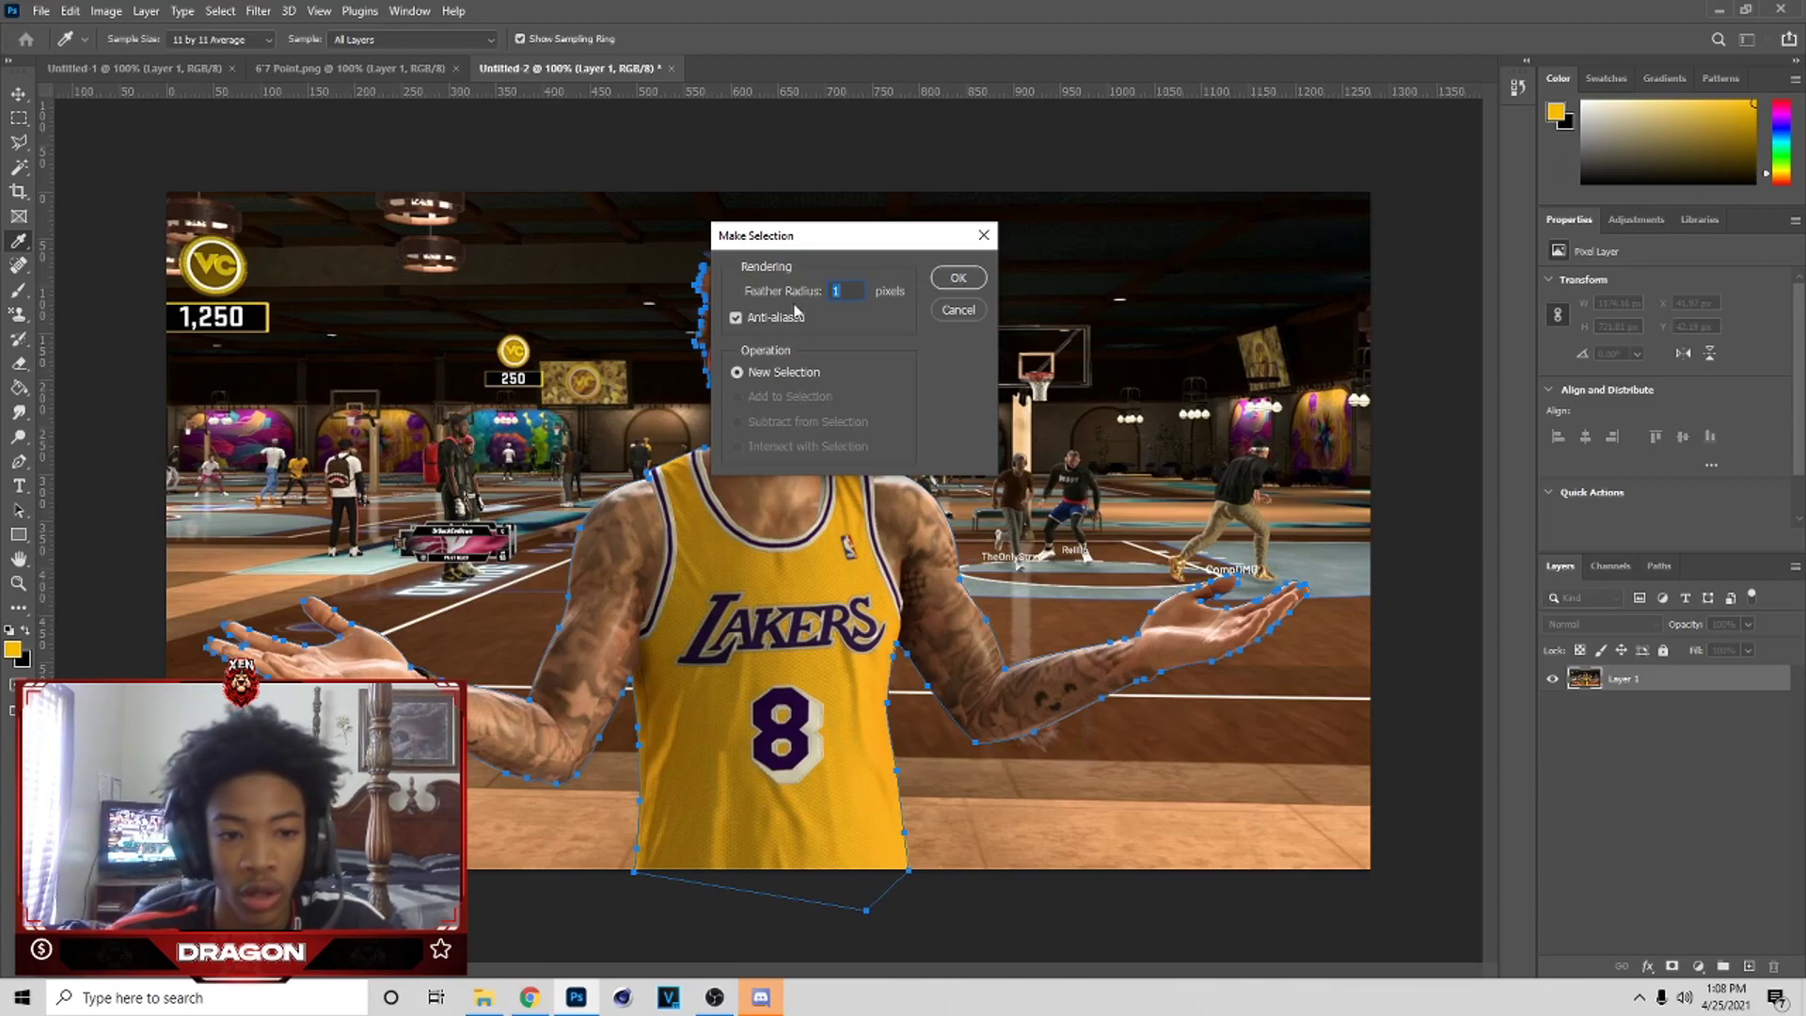
{"action": "left_click", "coordinate": [957, 277]}
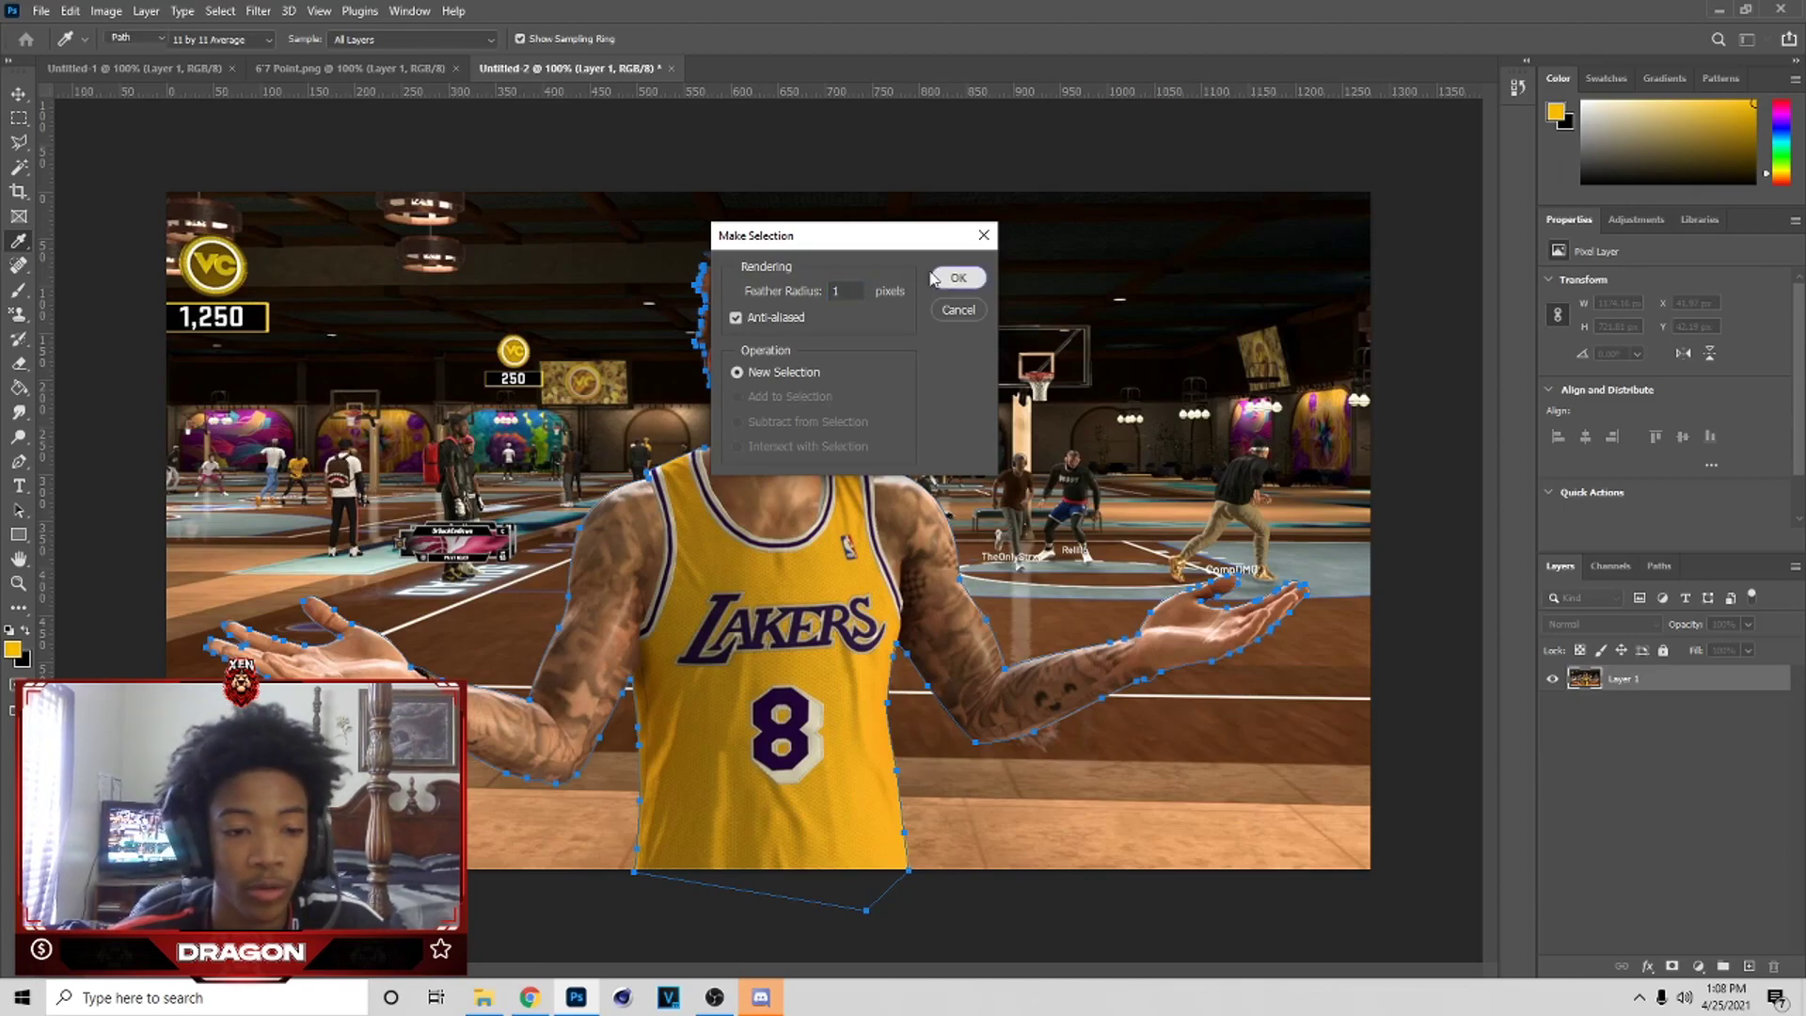
- Switch to the Polygonal Lasso Tool, keeping the player selection active
{"action": "left_click", "coordinate": [18, 146]}
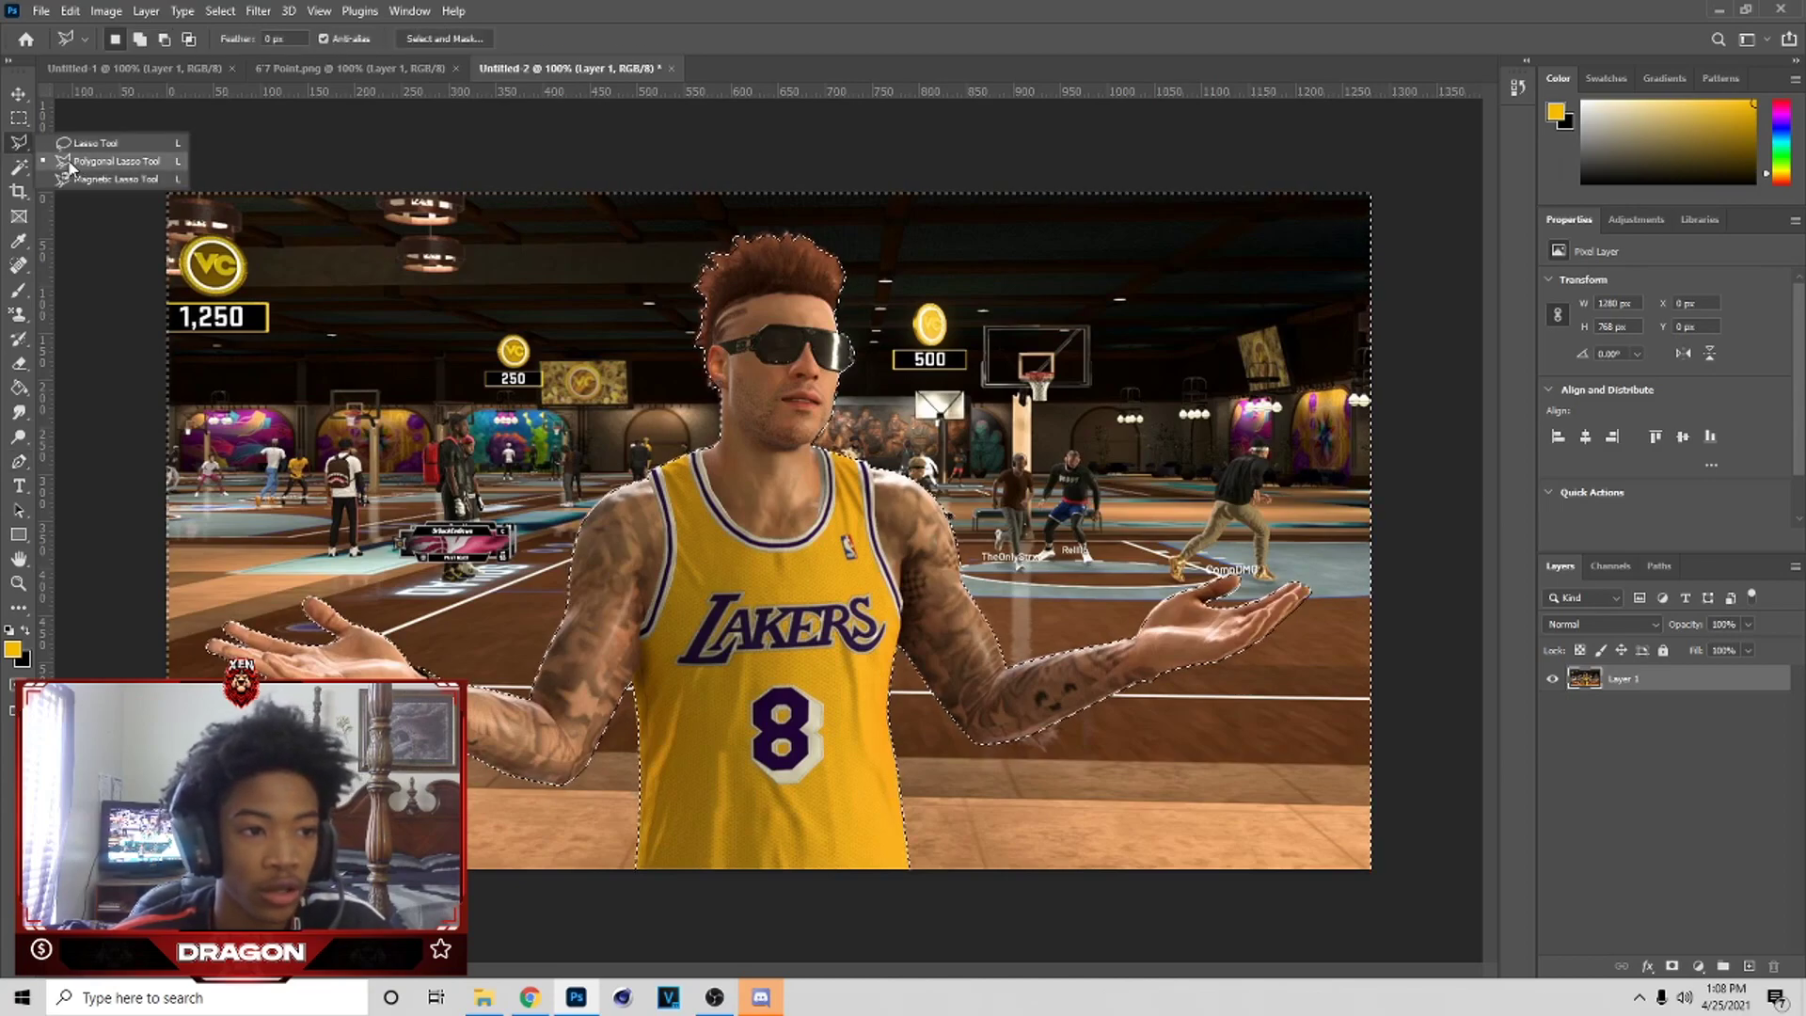
{"action": "left_click", "coordinate": [103, 161]}
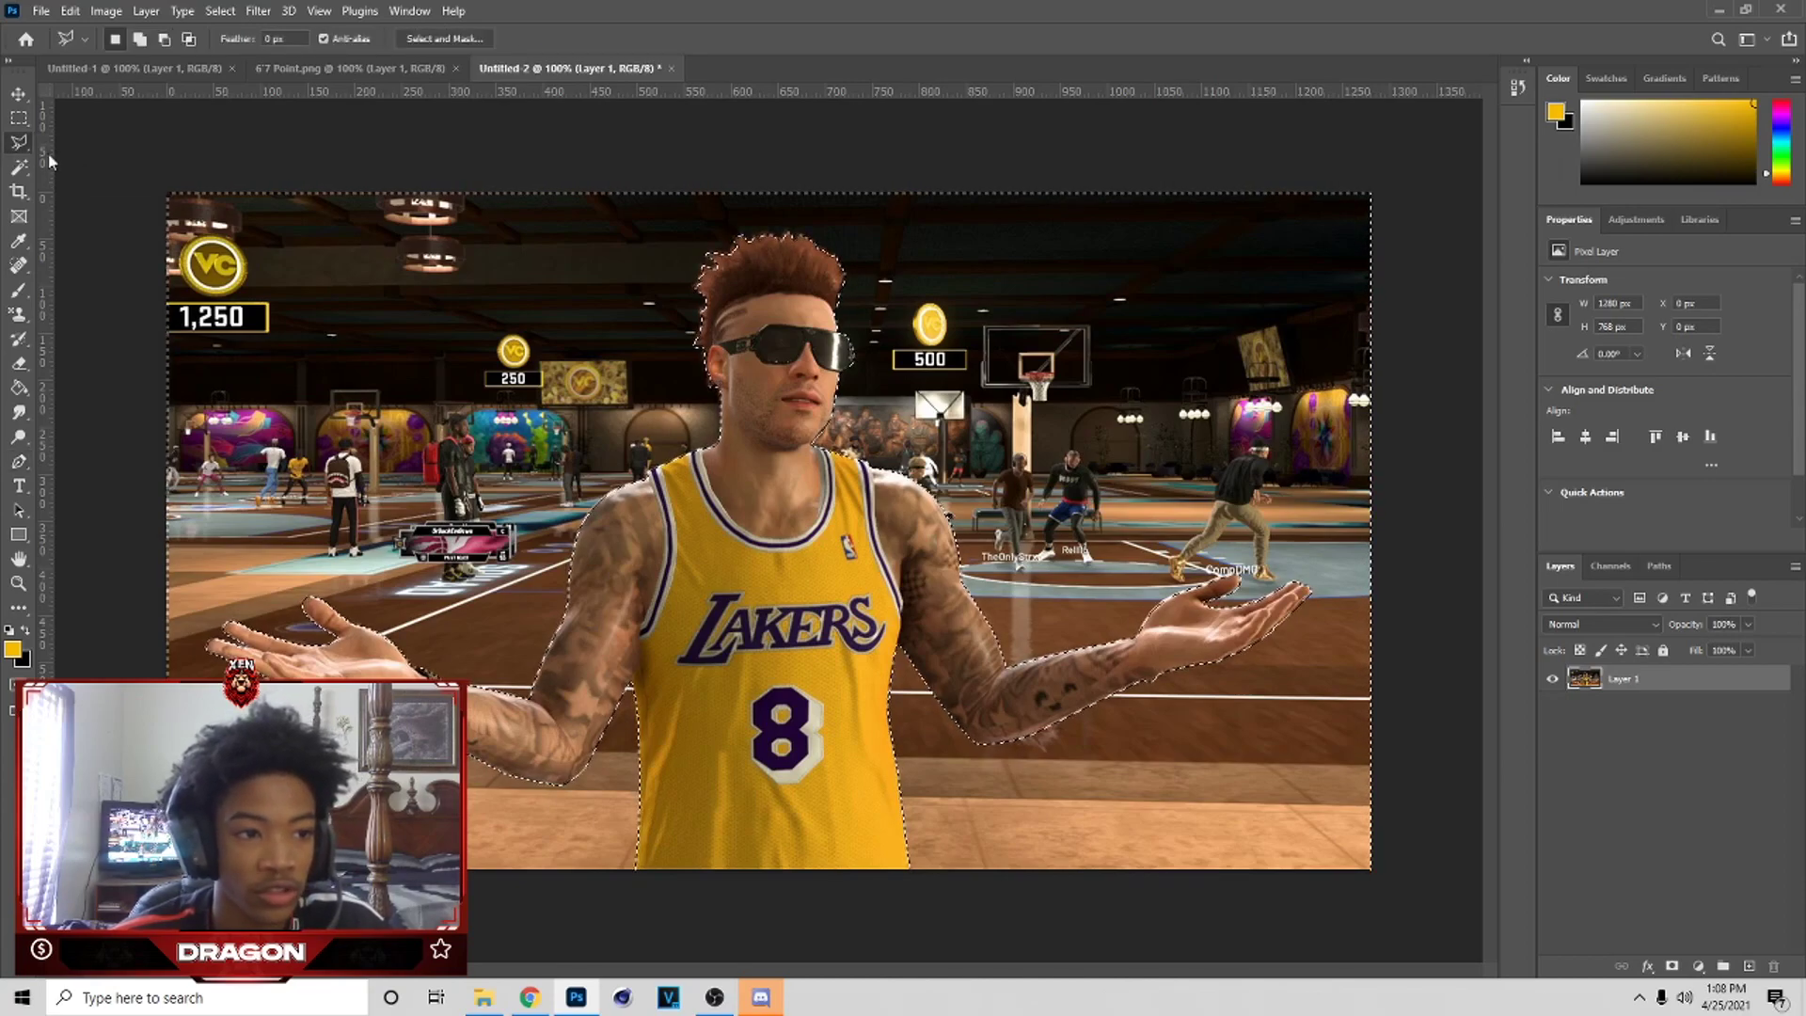
{"action": "right_click", "coordinate": [821, 514]}
{"action": "left_click", "coordinate": [908, 202]}
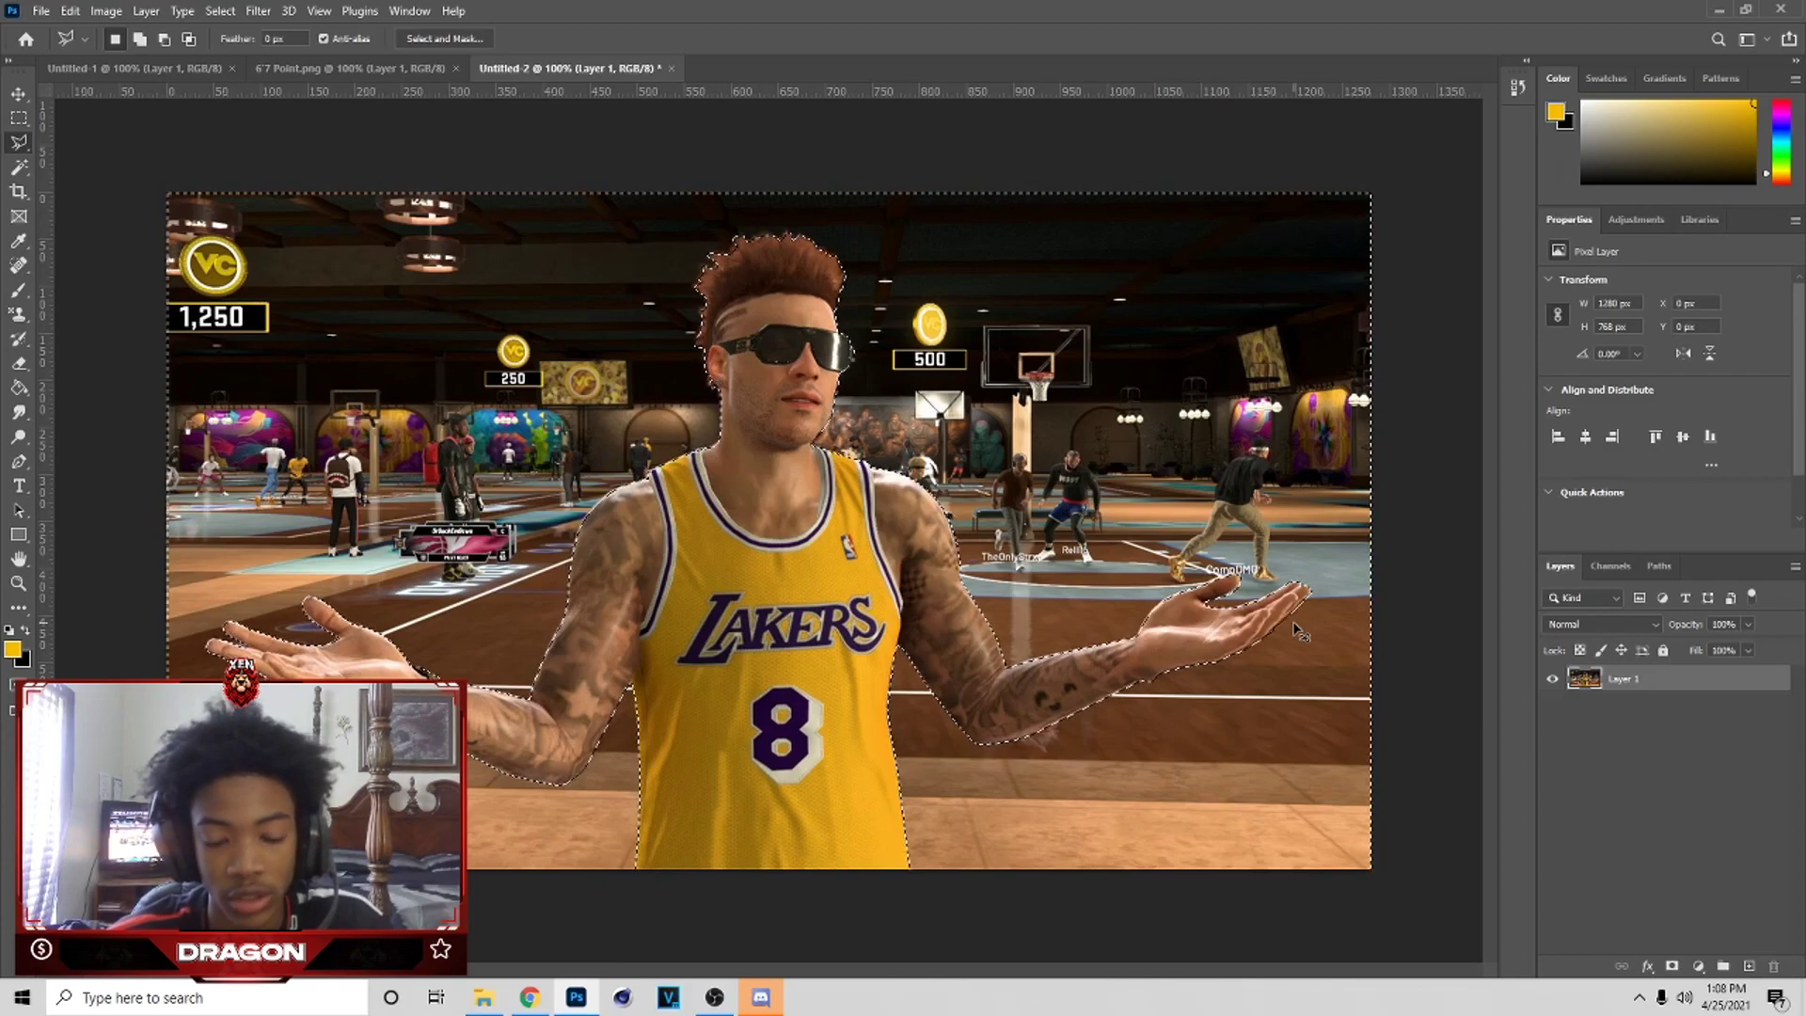
- Try copying the player to a new layer, then undo back to the selection
{"action": "key", "text": "ctrl+j"}
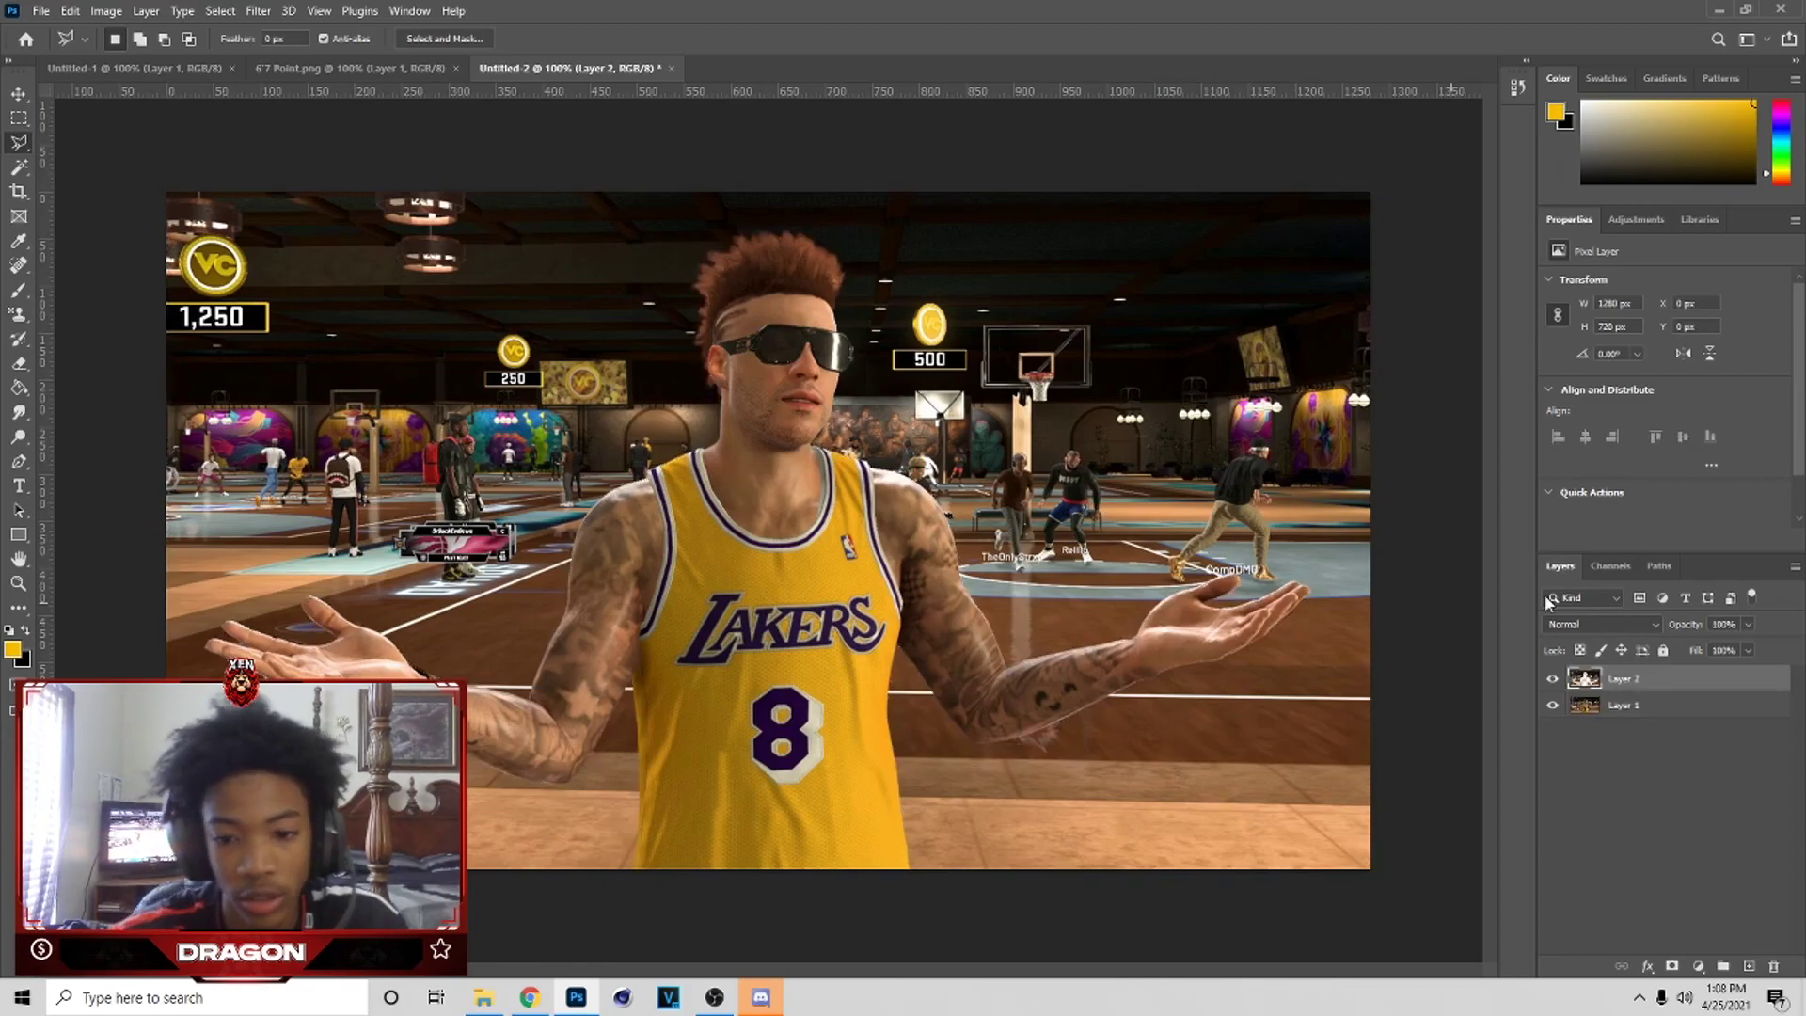
{"action": "left_click", "coordinate": [1552, 703]}
{"action": "left_click", "coordinate": [1552, 706]}
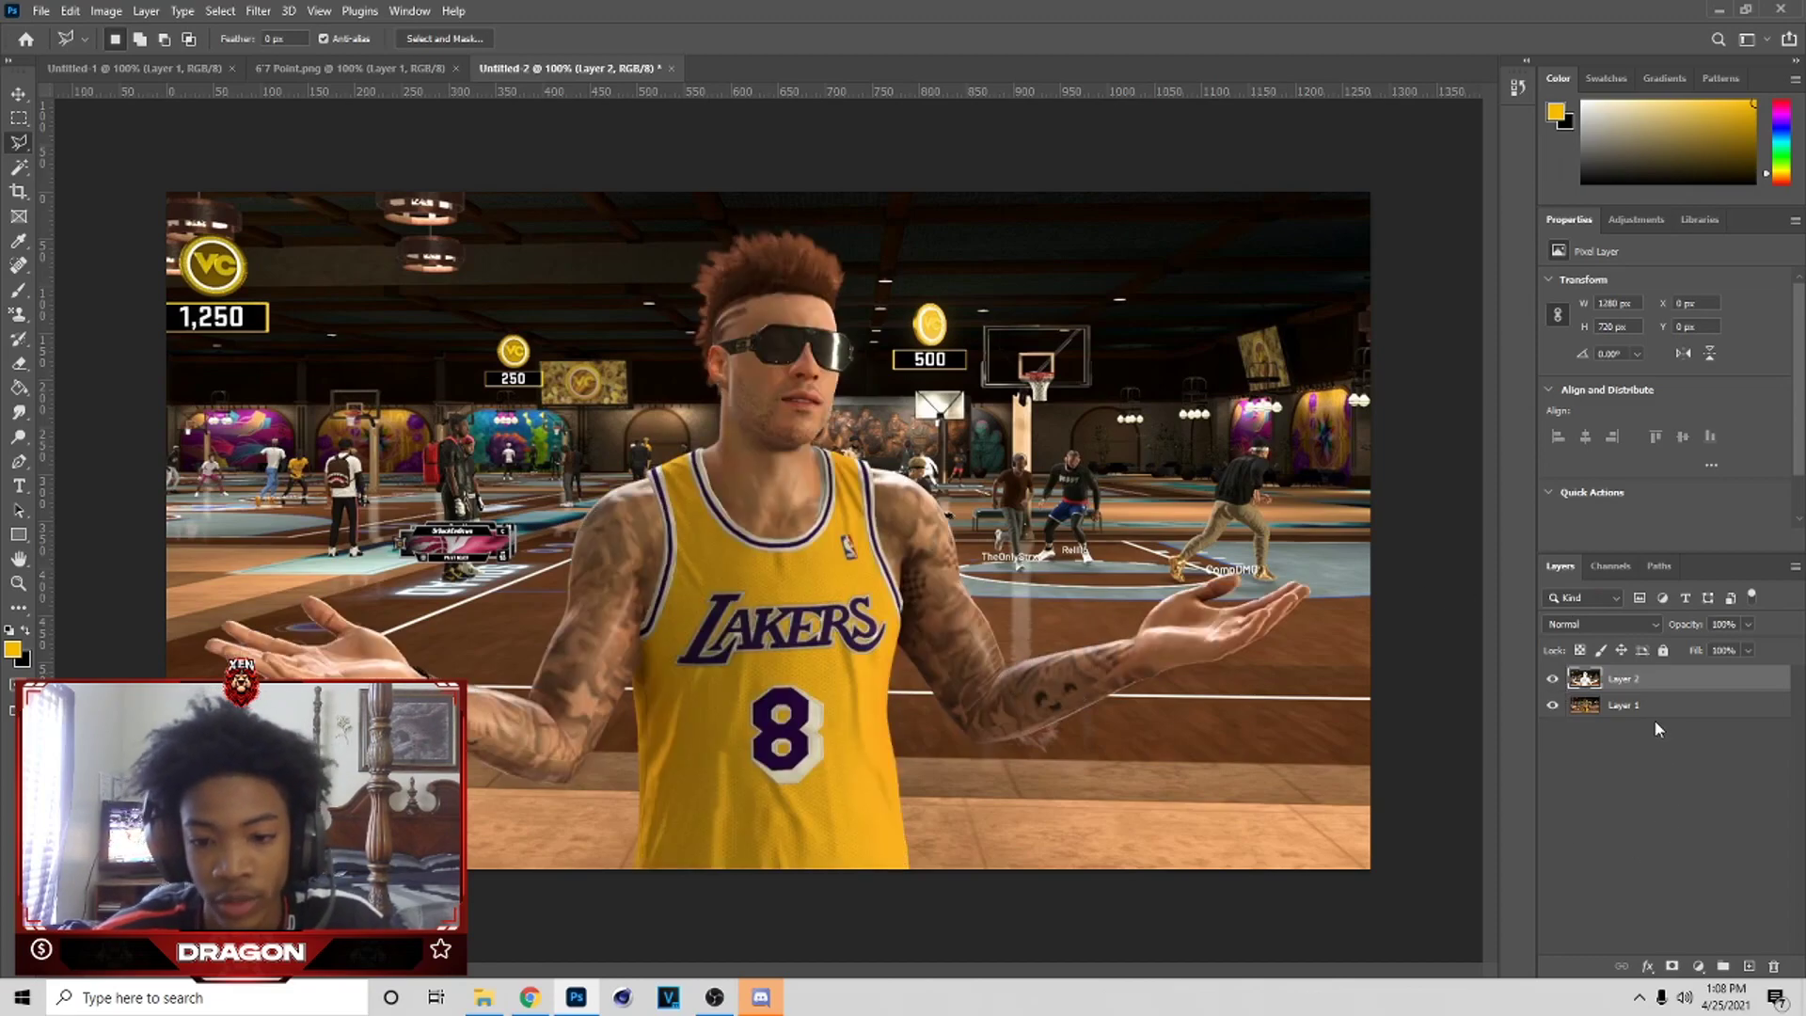
{"action": "key", "text": "ctrl+z"}
{"action": "key", "text": "ctrl+z"}
{"action": "key", "text": "ctrl+z"}
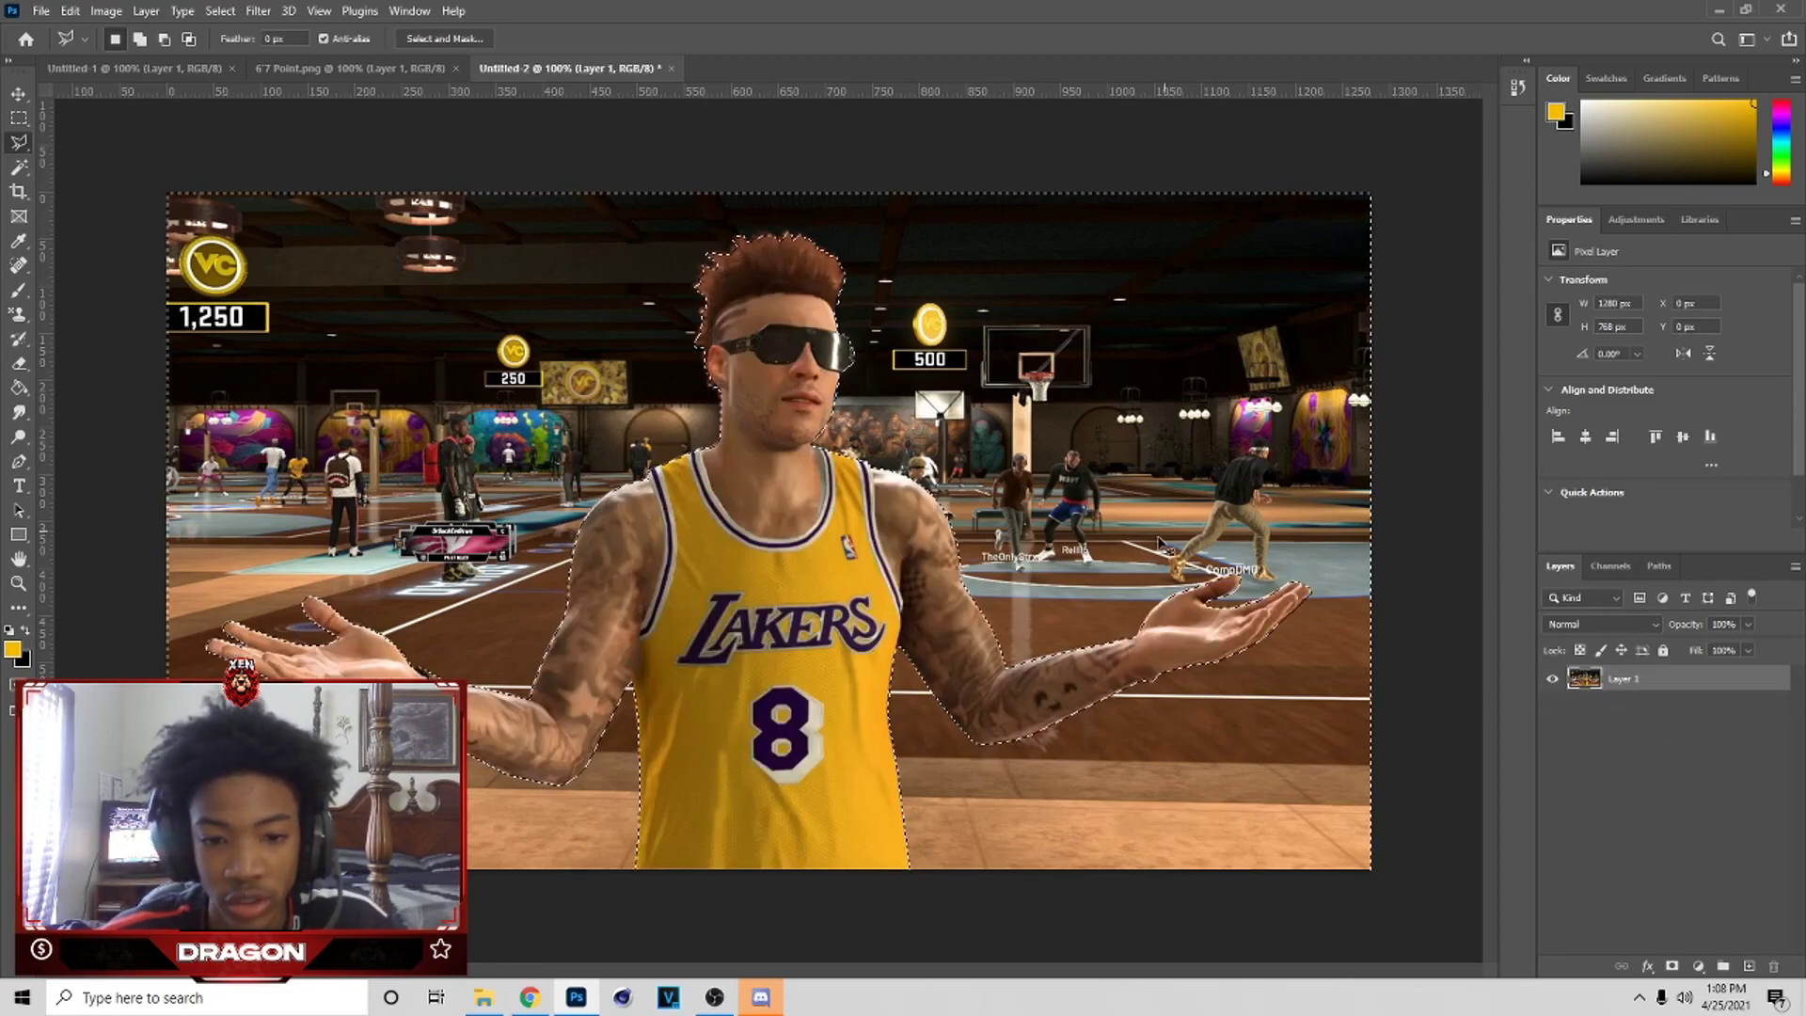
{"action": "right_click", "coordinate": [748, 478]}
{"action": "left_click", "coordinate": [781, 593]}
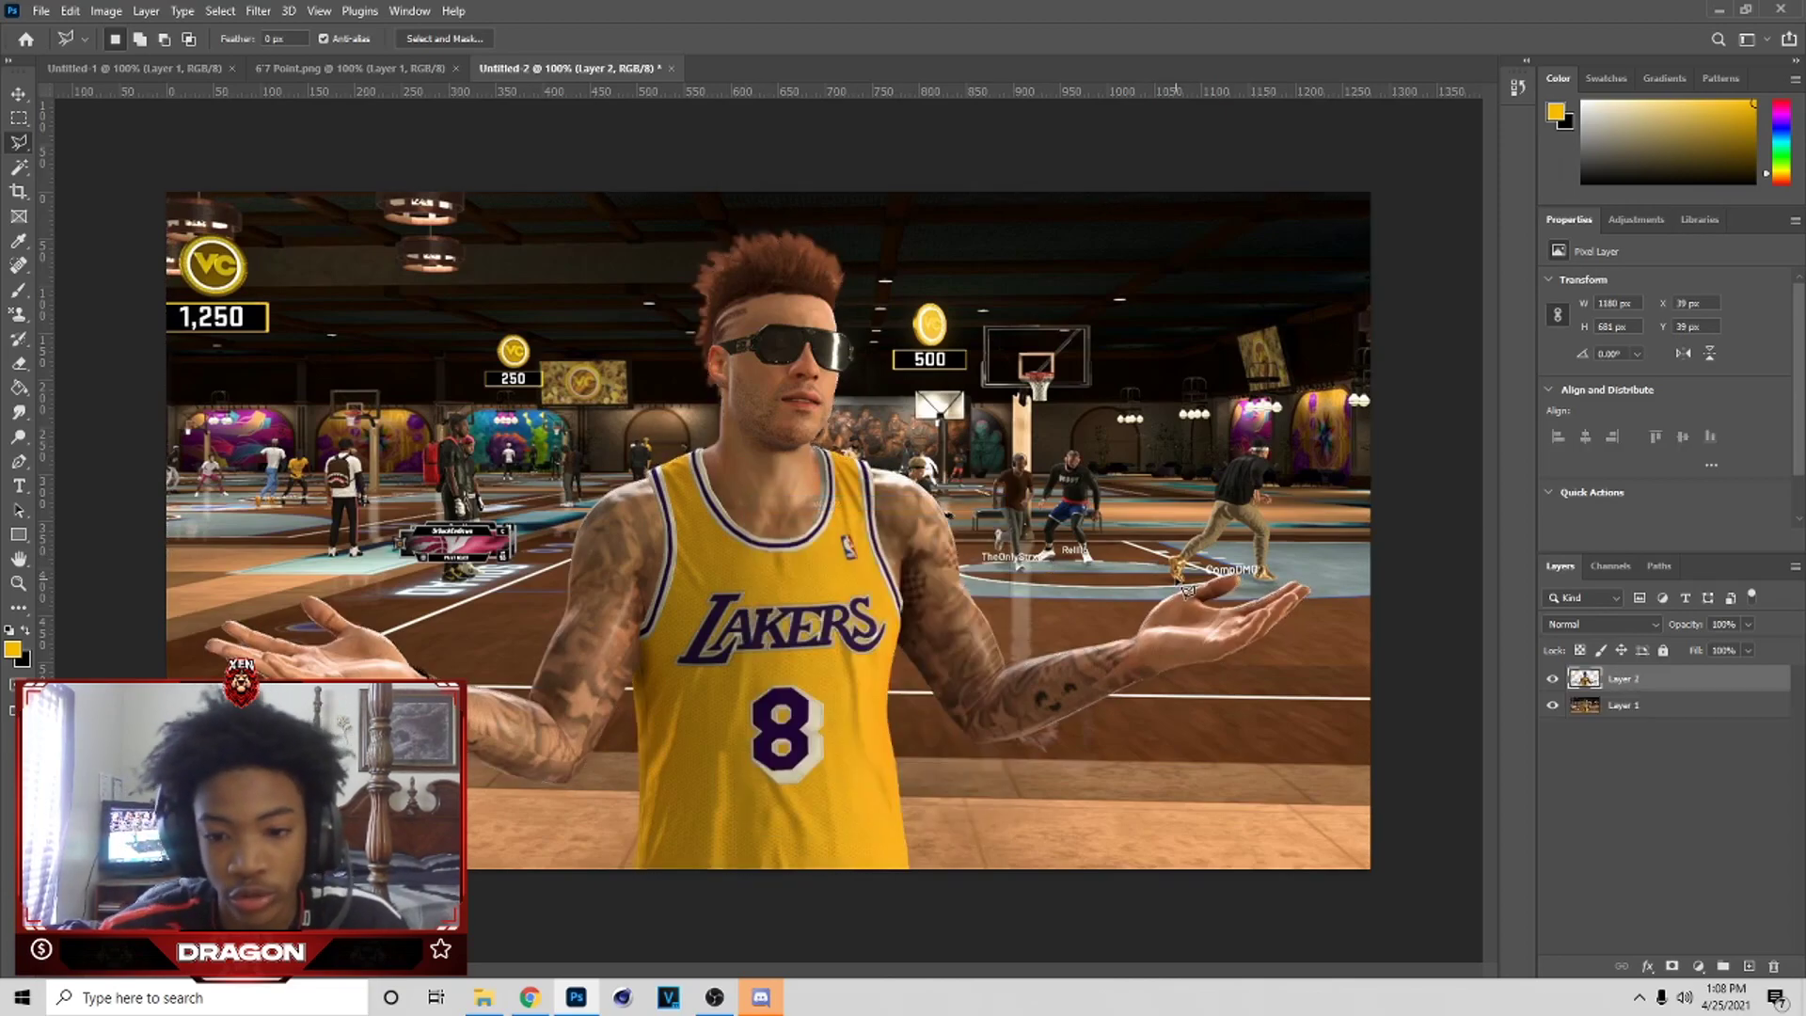
{"action": "key", "text": "ctrl+z"}
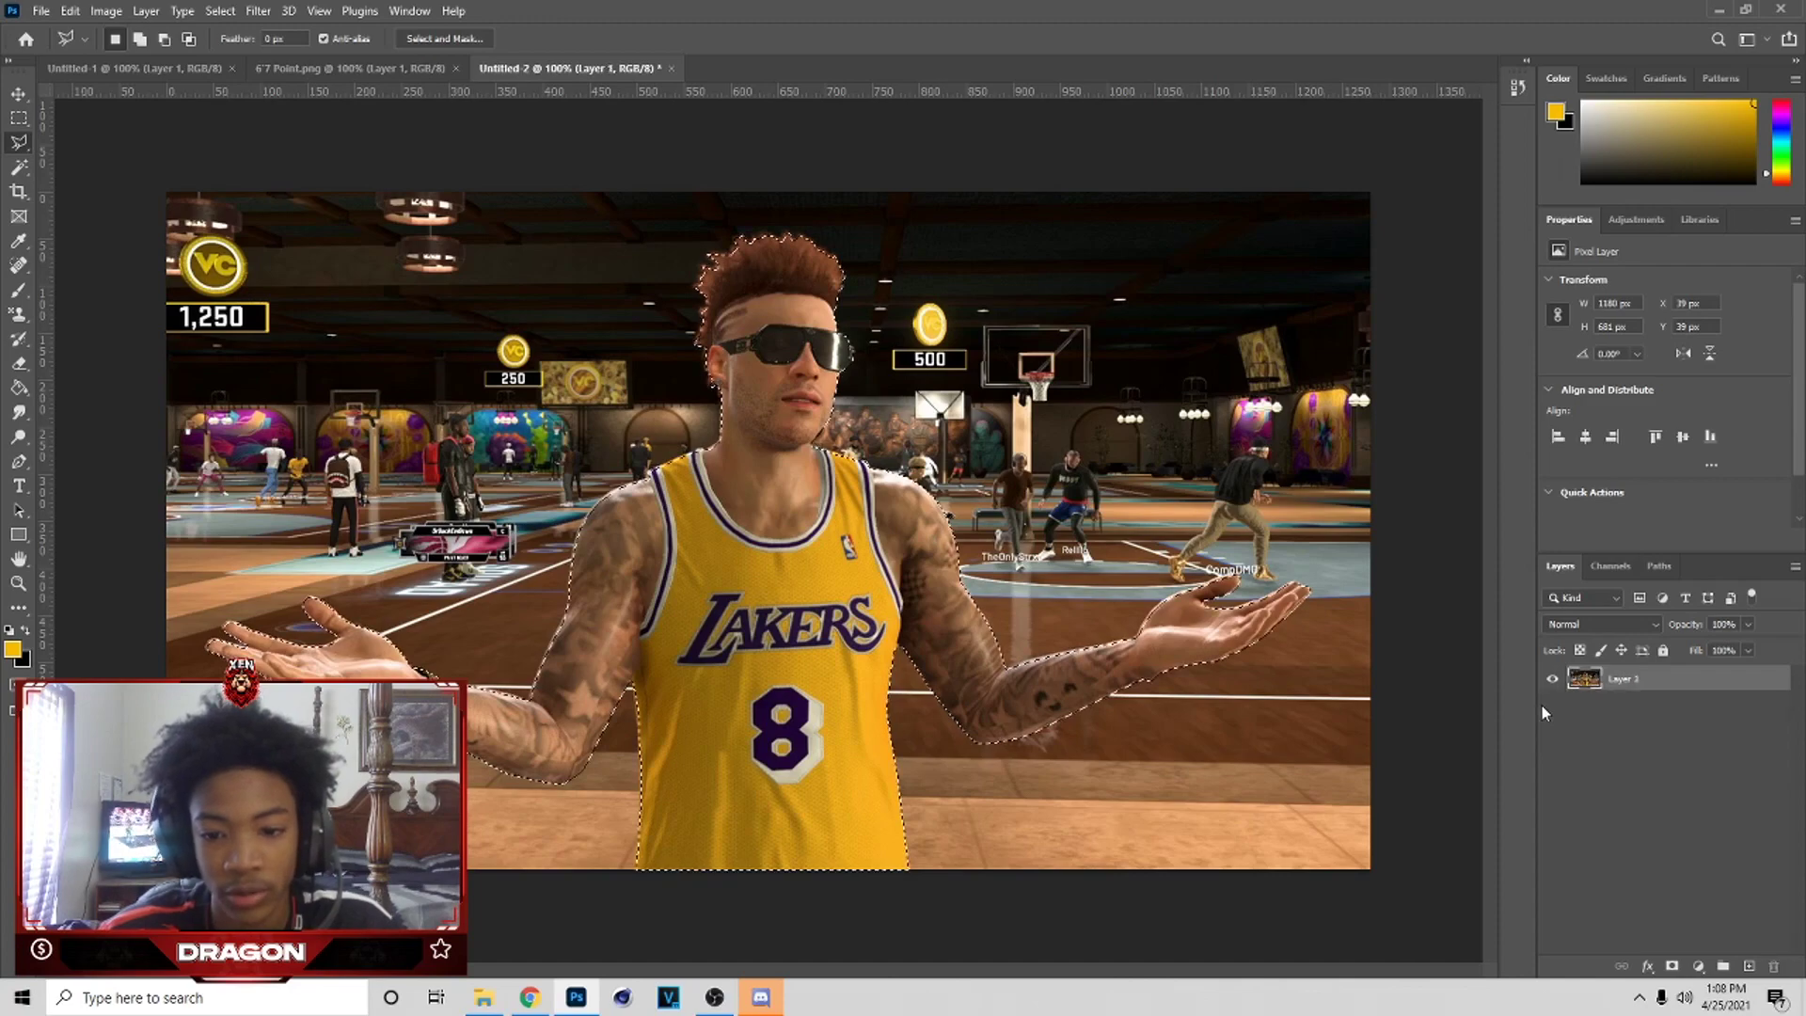
{"action": "right_click", "coordinate": [847, 555]}
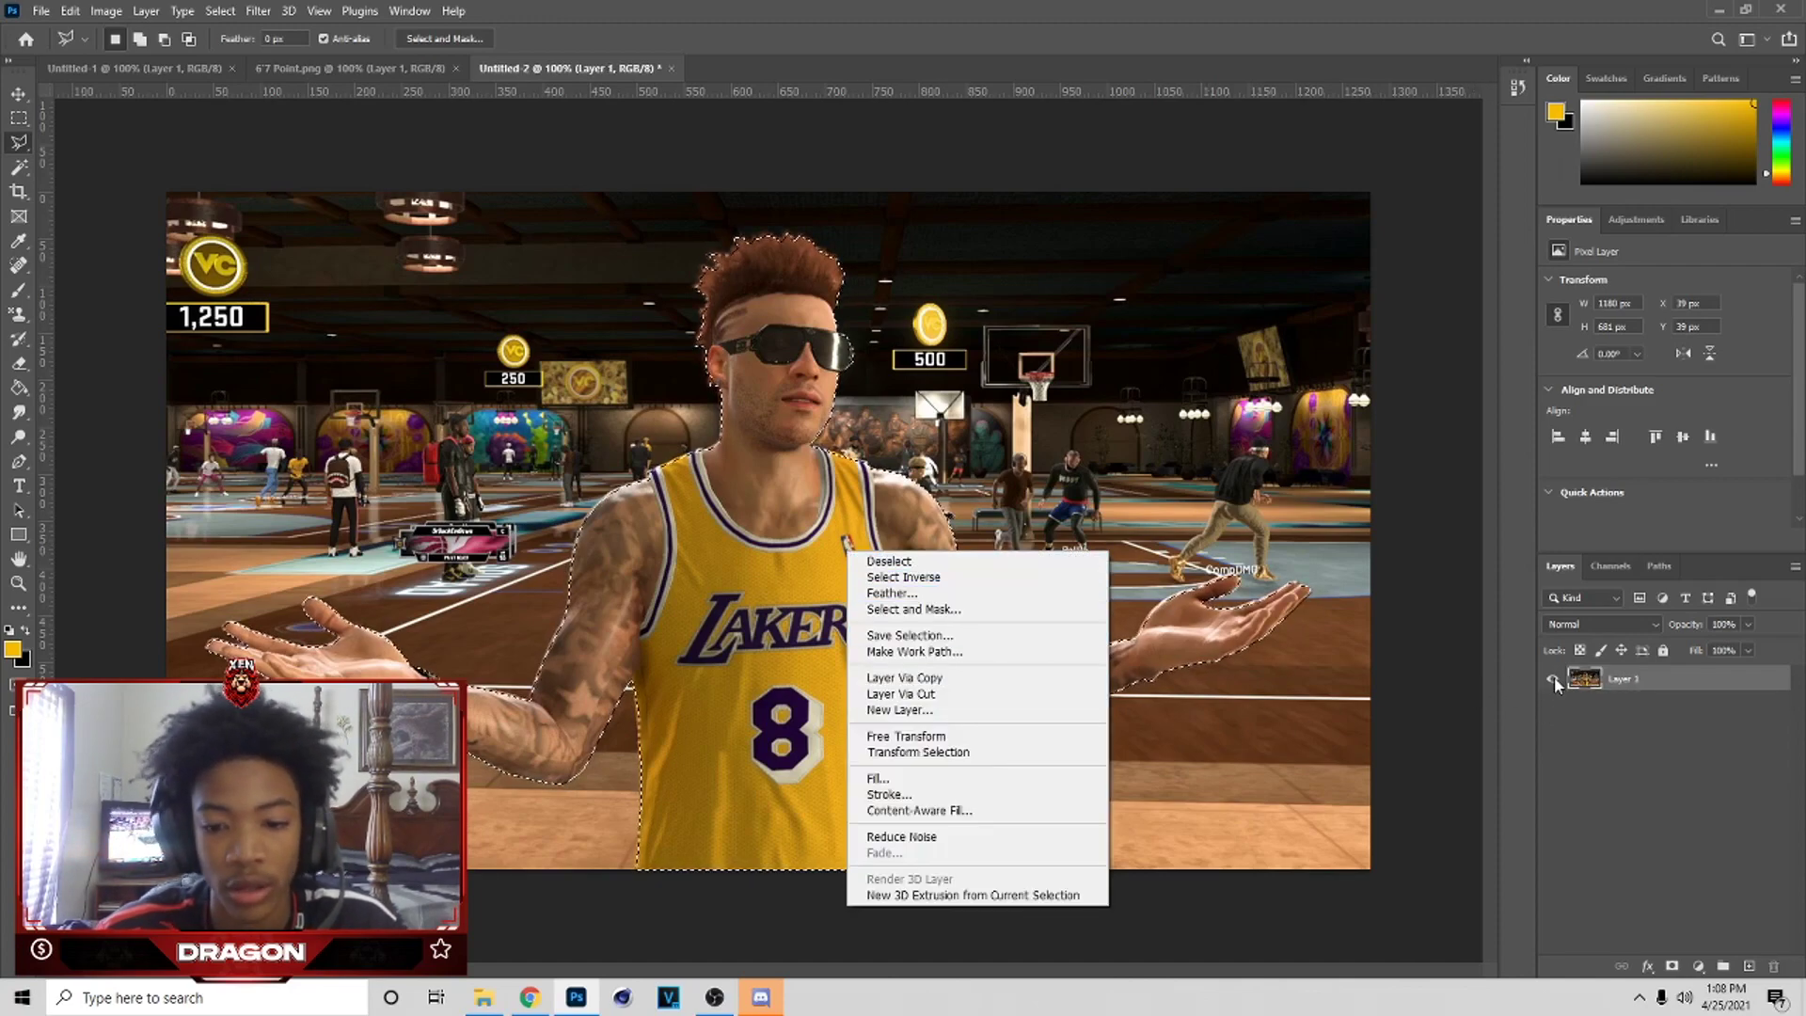
{"action": "left_click", "coordinate": [1583, 681]}
- Copy the player onto Layer 2, check the cut-out by hiding Layer 1, then select Layer 1
{"action": "key", "text": "ctrl+j"}
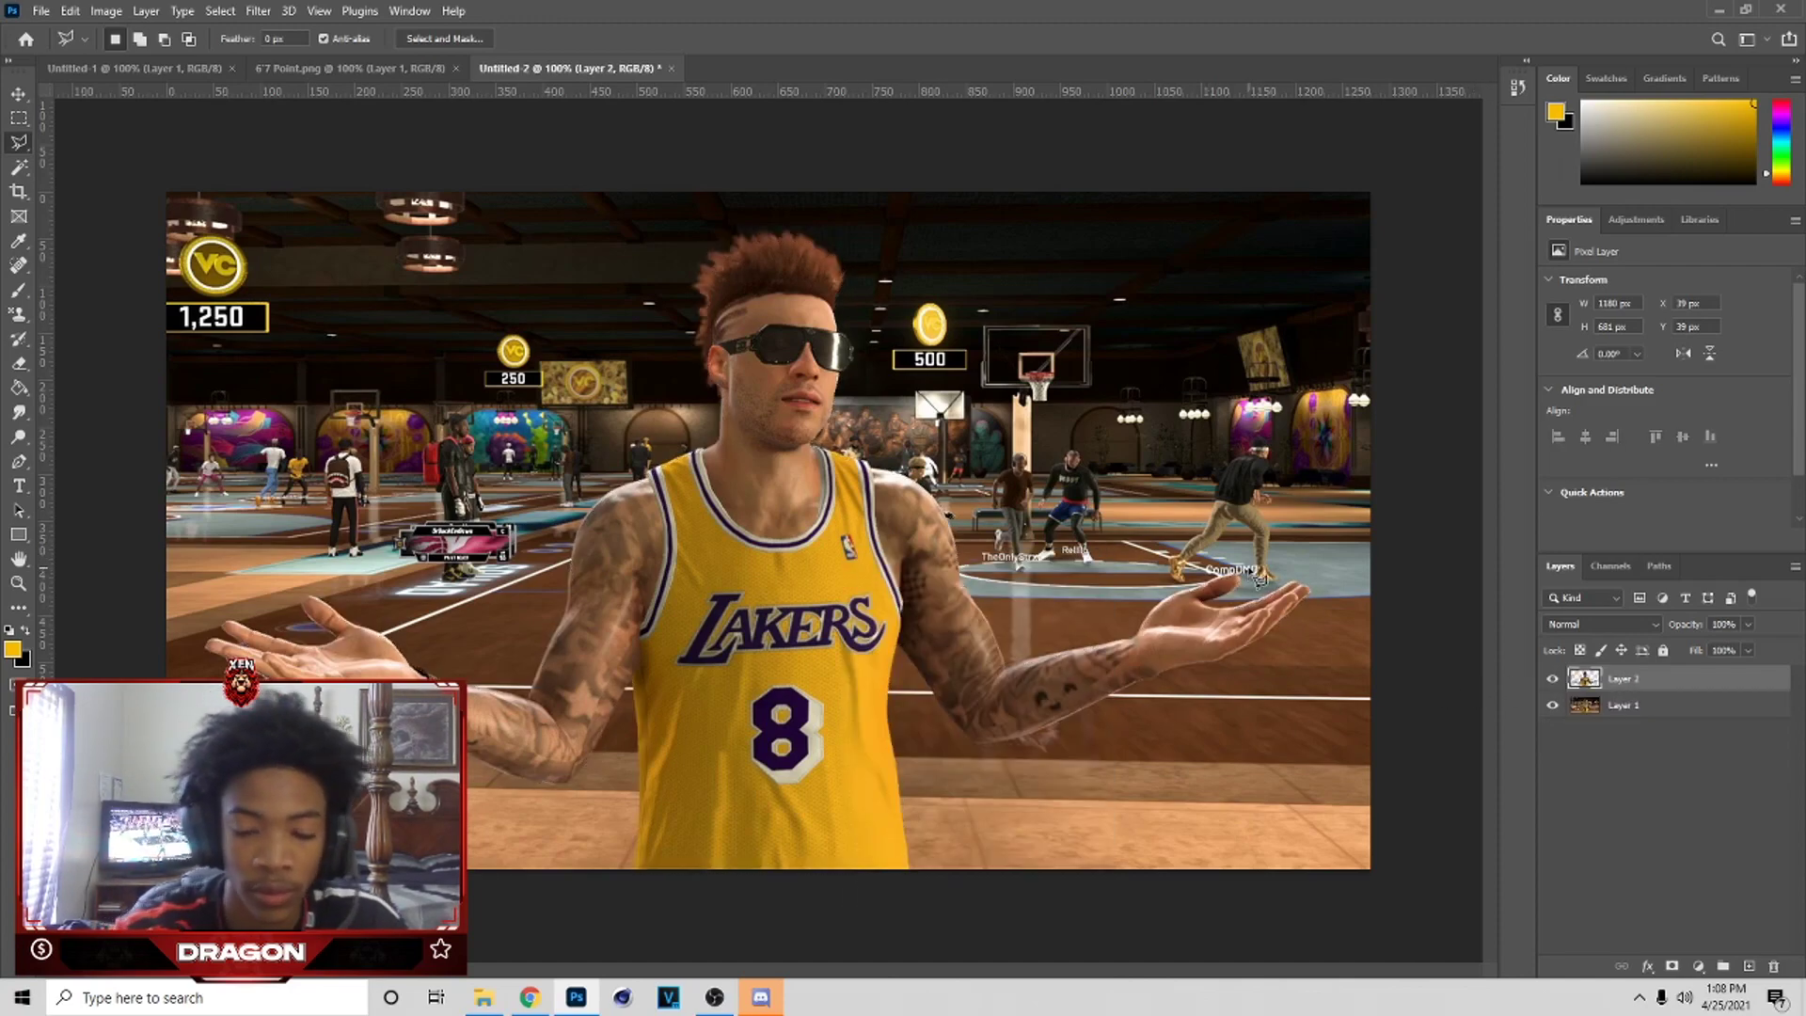
{"action": "left_click", "coordinate": [1554, 707]}
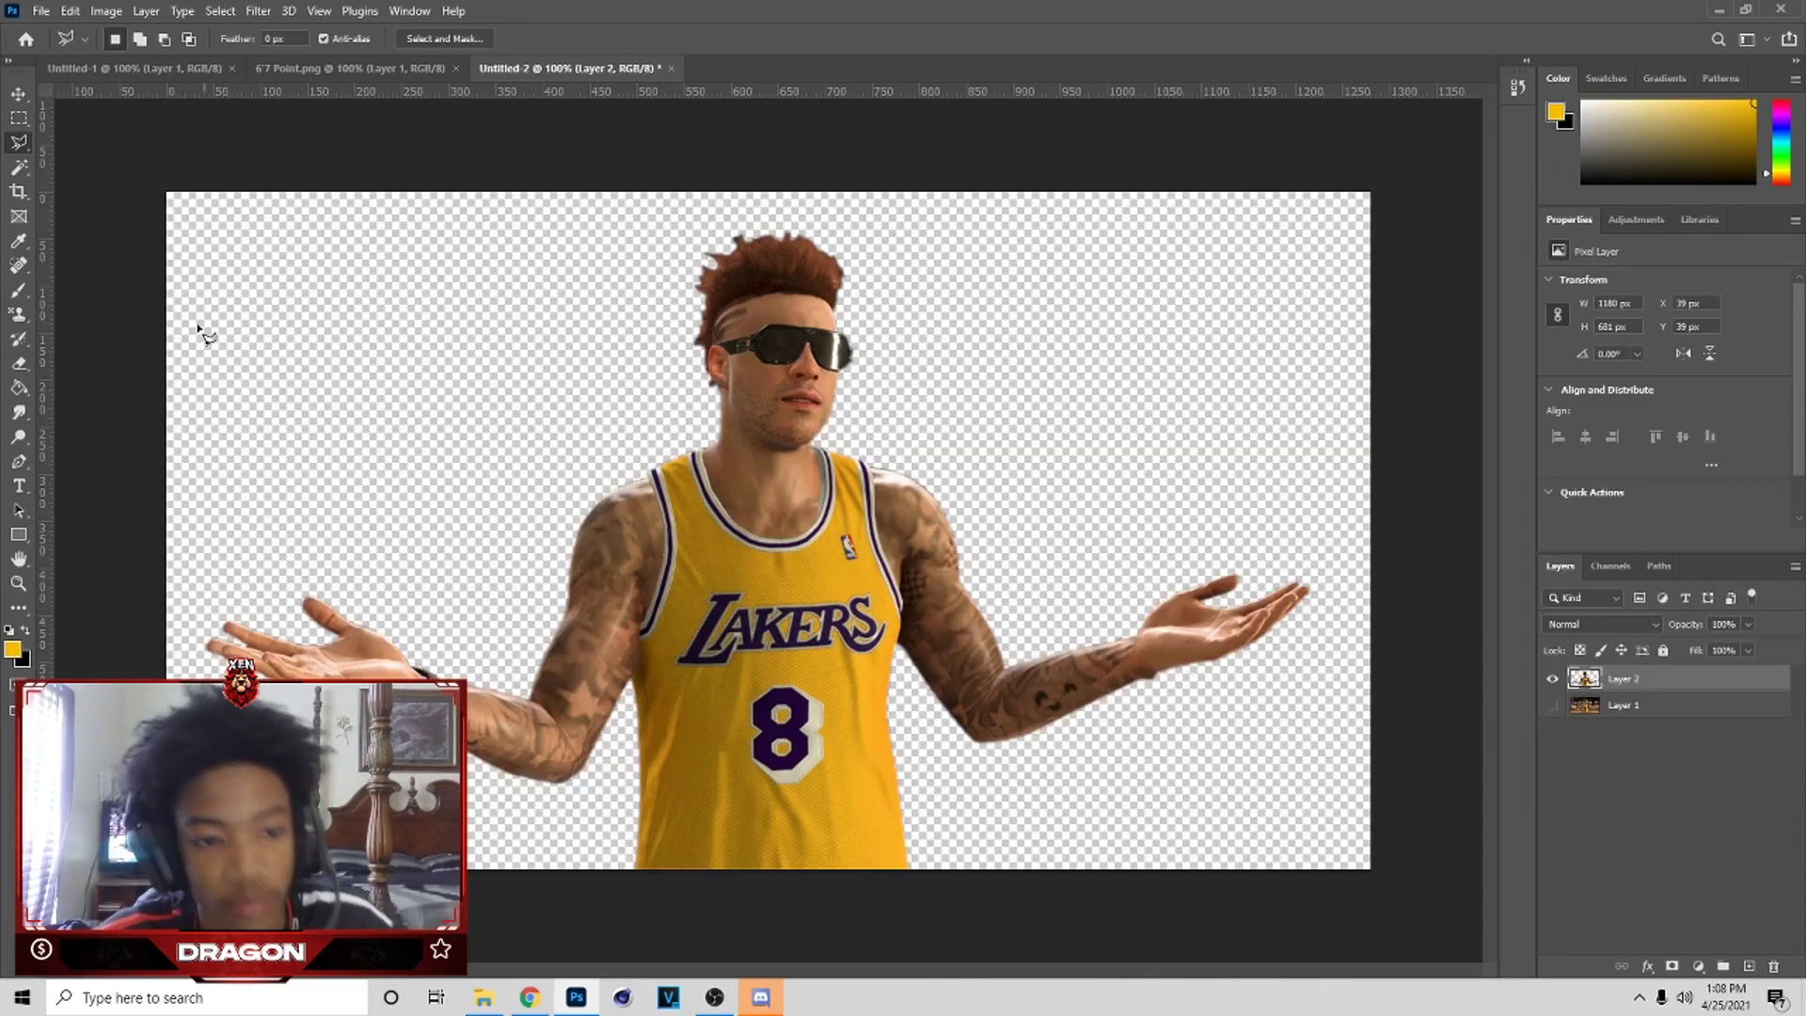
{"action": "left_click", "coordinate": [20, 94]}
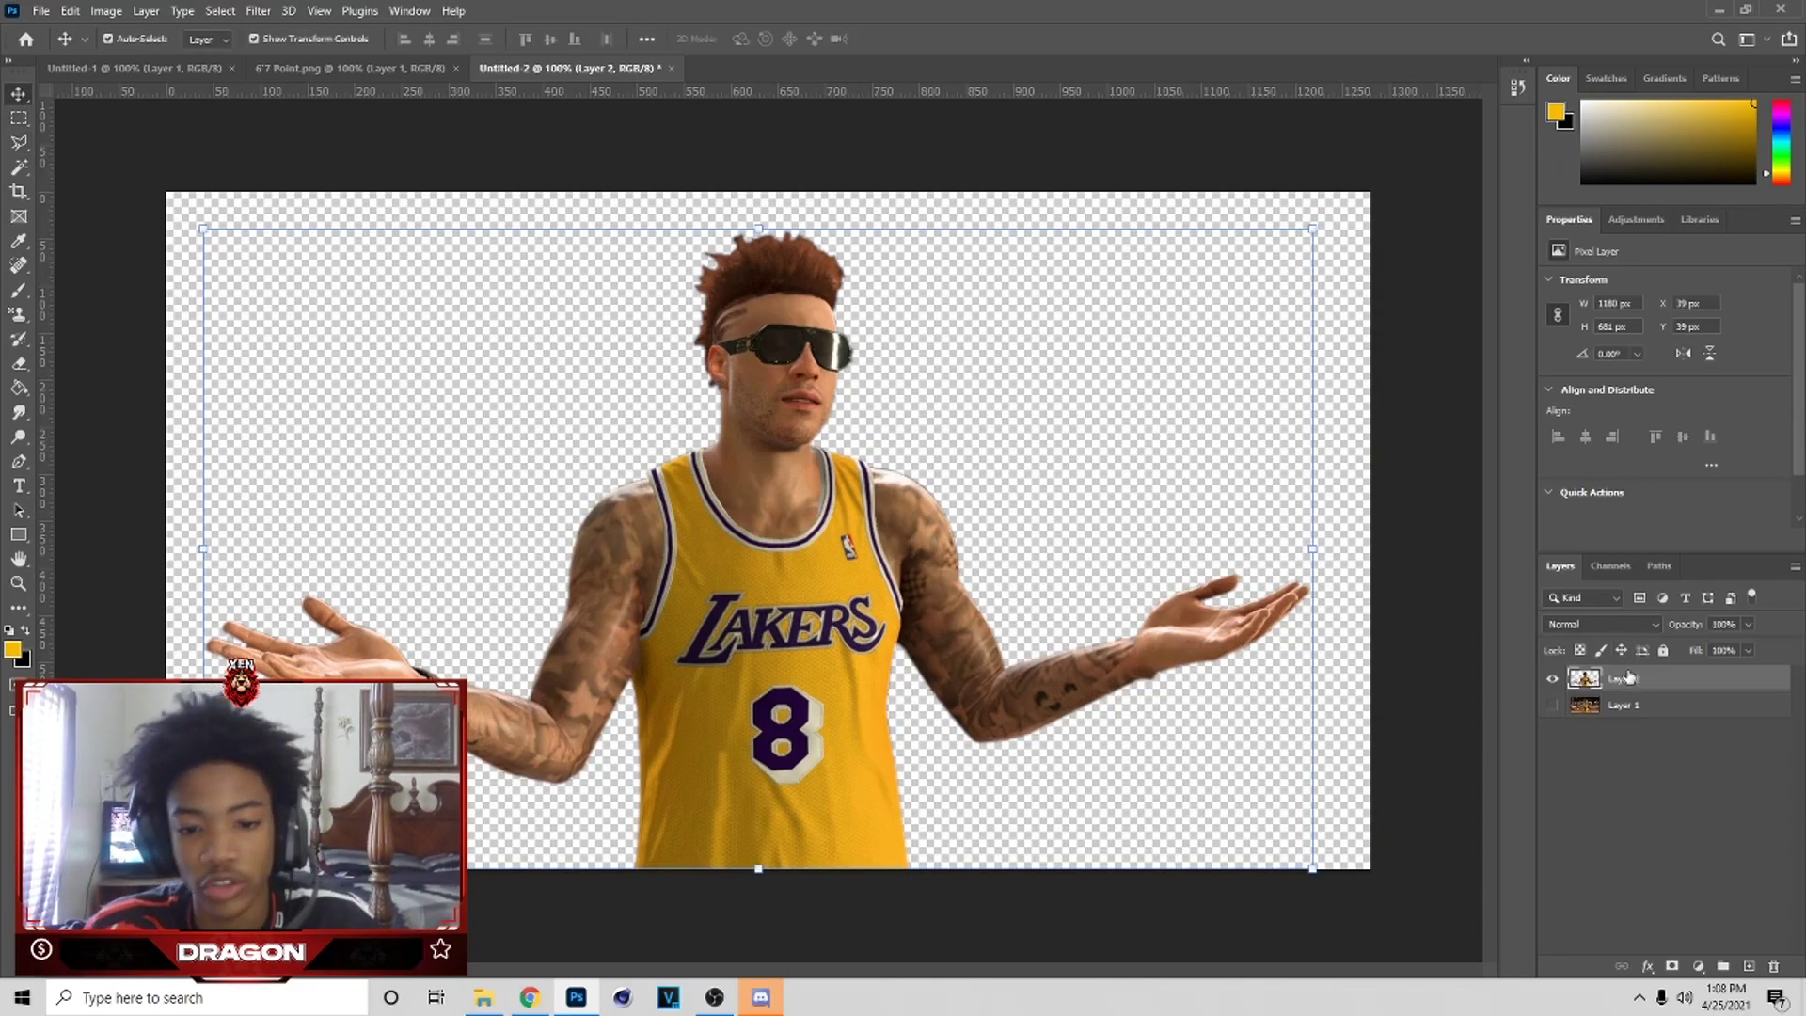
{"action": "left_click", "coordinate": [1553, 706]}
{"action": "left_click", "coordinate": [1642, 705]}
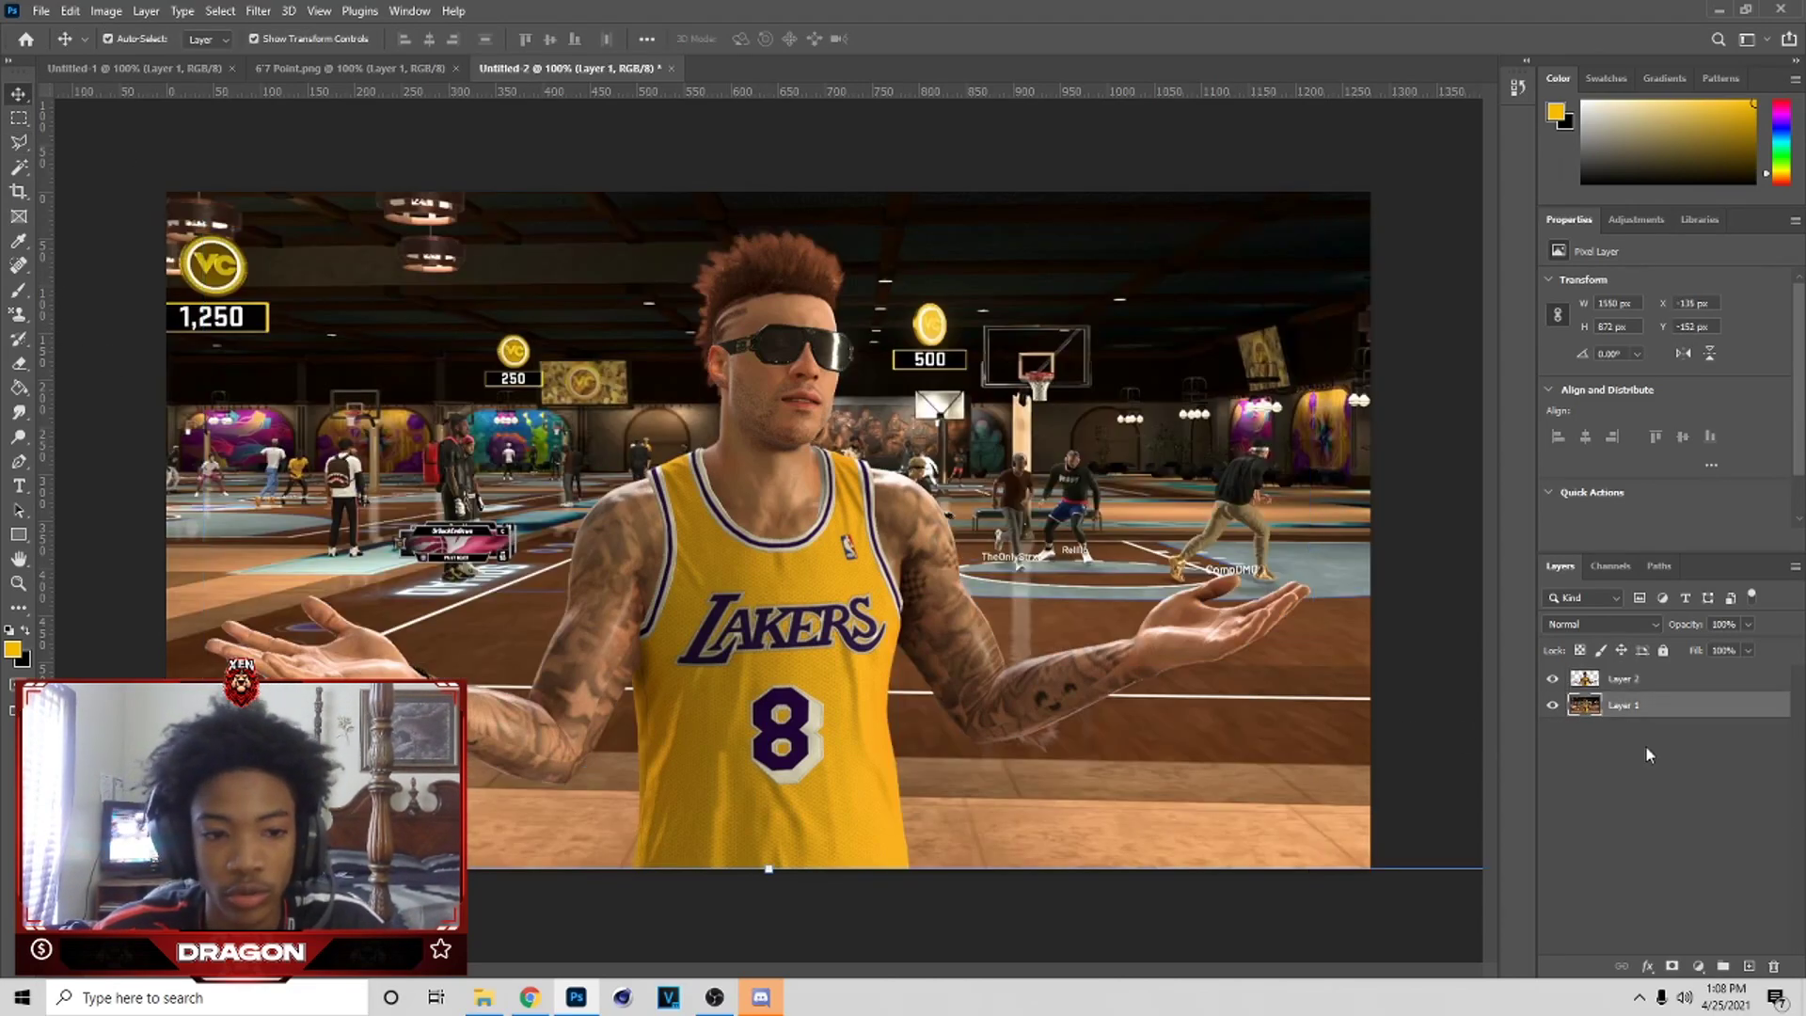
- Add a colorized Hue/Saturation adjustment: orange hue, saturation 94, lightness -24
{"action": "left_click", "coordinate": [1699, 966]}
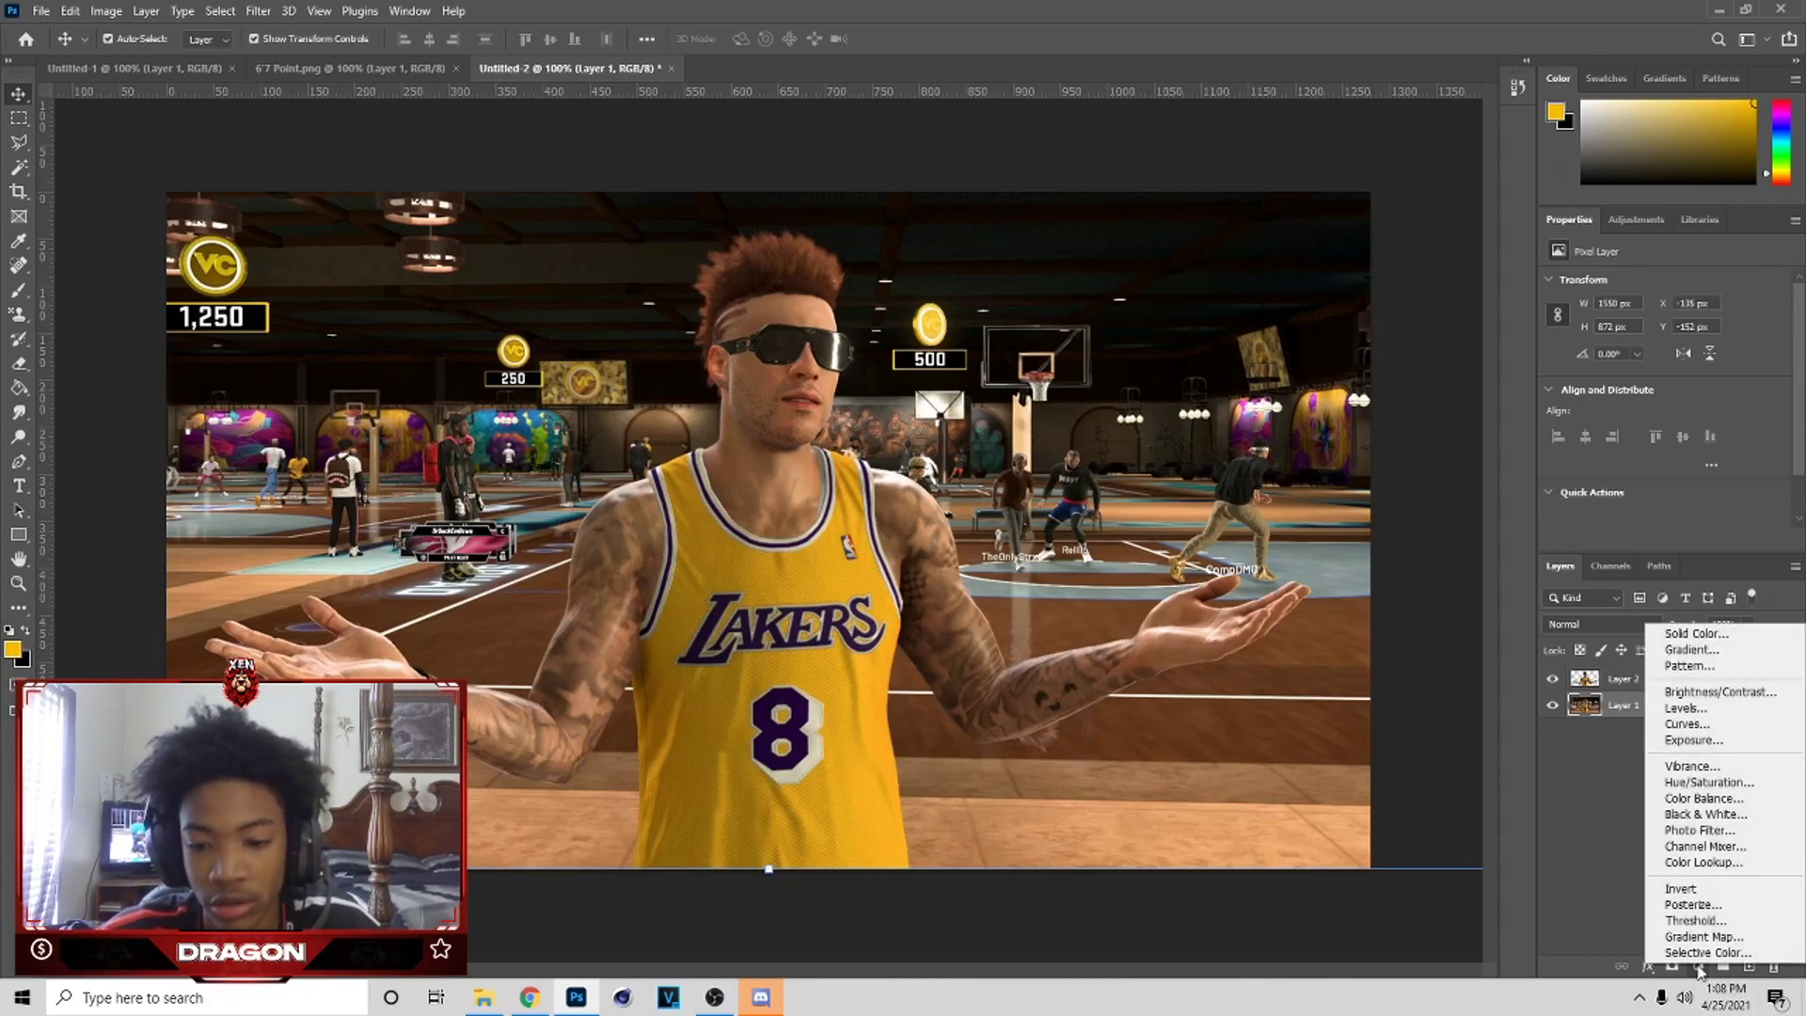
{"action": "left_click", "coordinate": [1703, 782]}
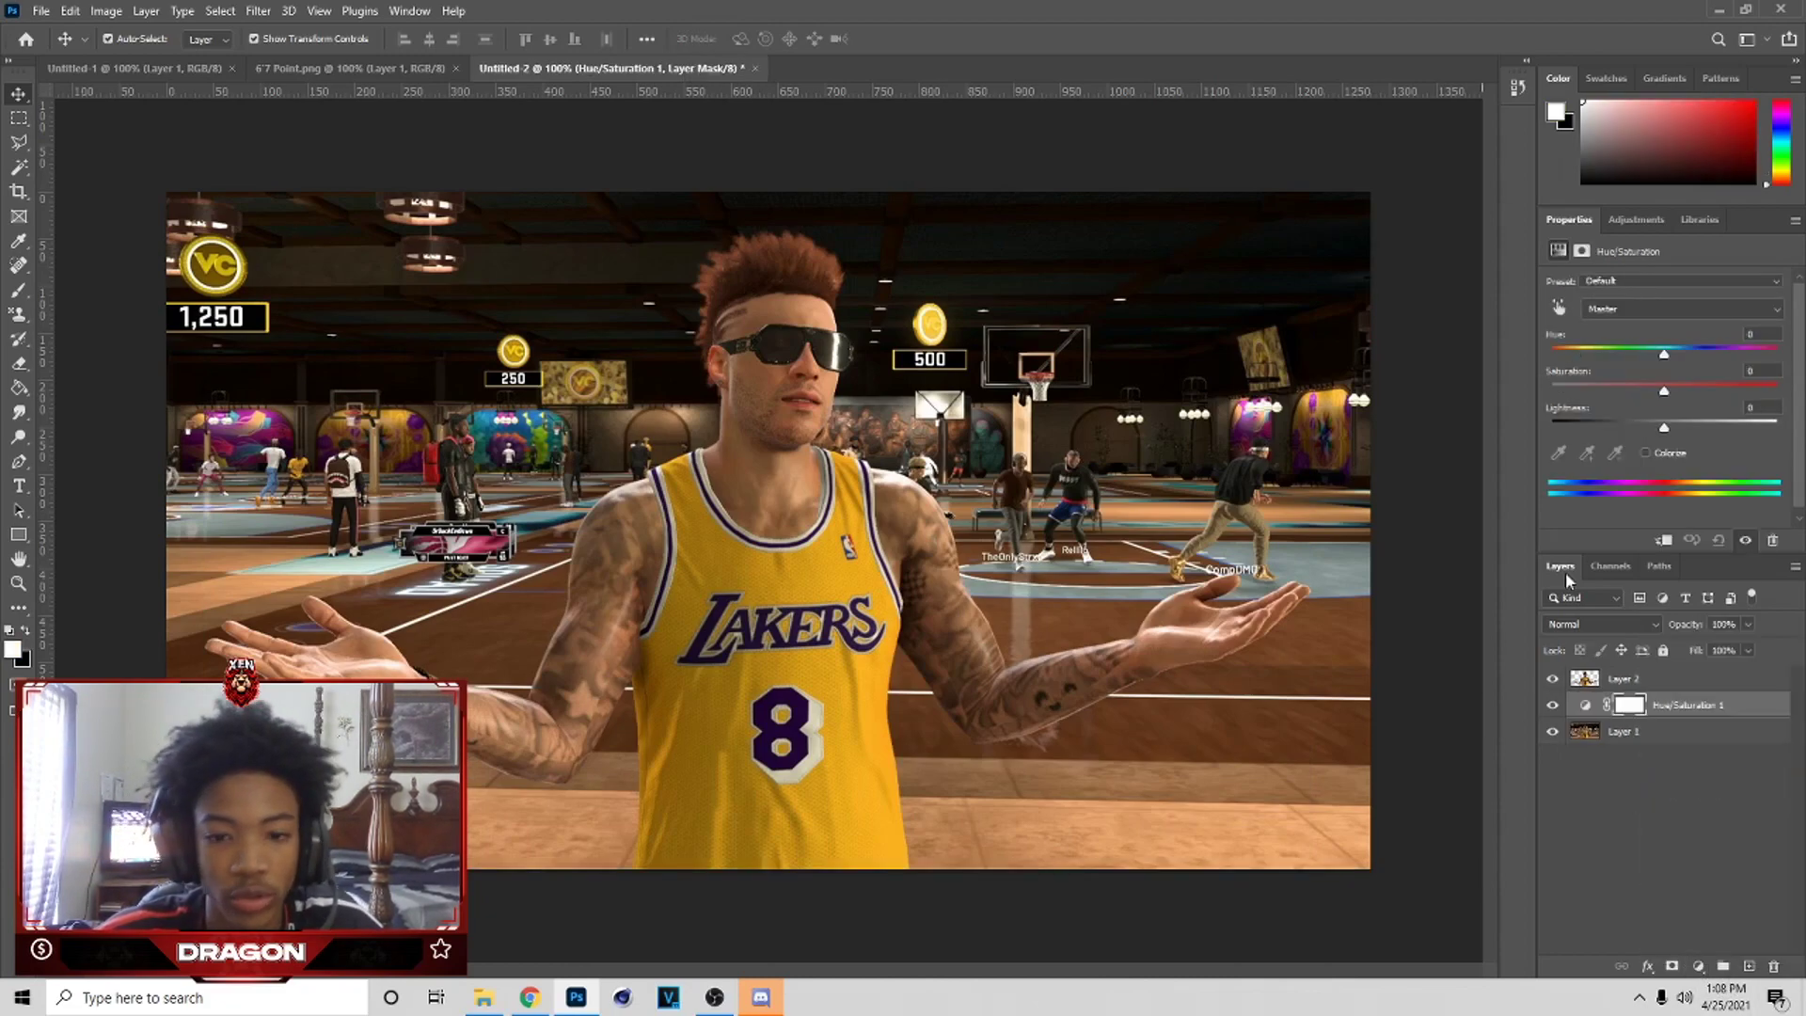
{"action": "left_click", "coordinate": [1646, 454]}
{"action": "left_click_drag", "start_coordinate": [1711, 390], "coordinate": [1764, 390]}
{"action": "left_click_drag", "start_coordinate": [1584, 355], "coordinate": [1576, 357]}
{"action": "left_click_drag", "start_coordinate": [1665, 429], "coordinate": [1639, 428]}
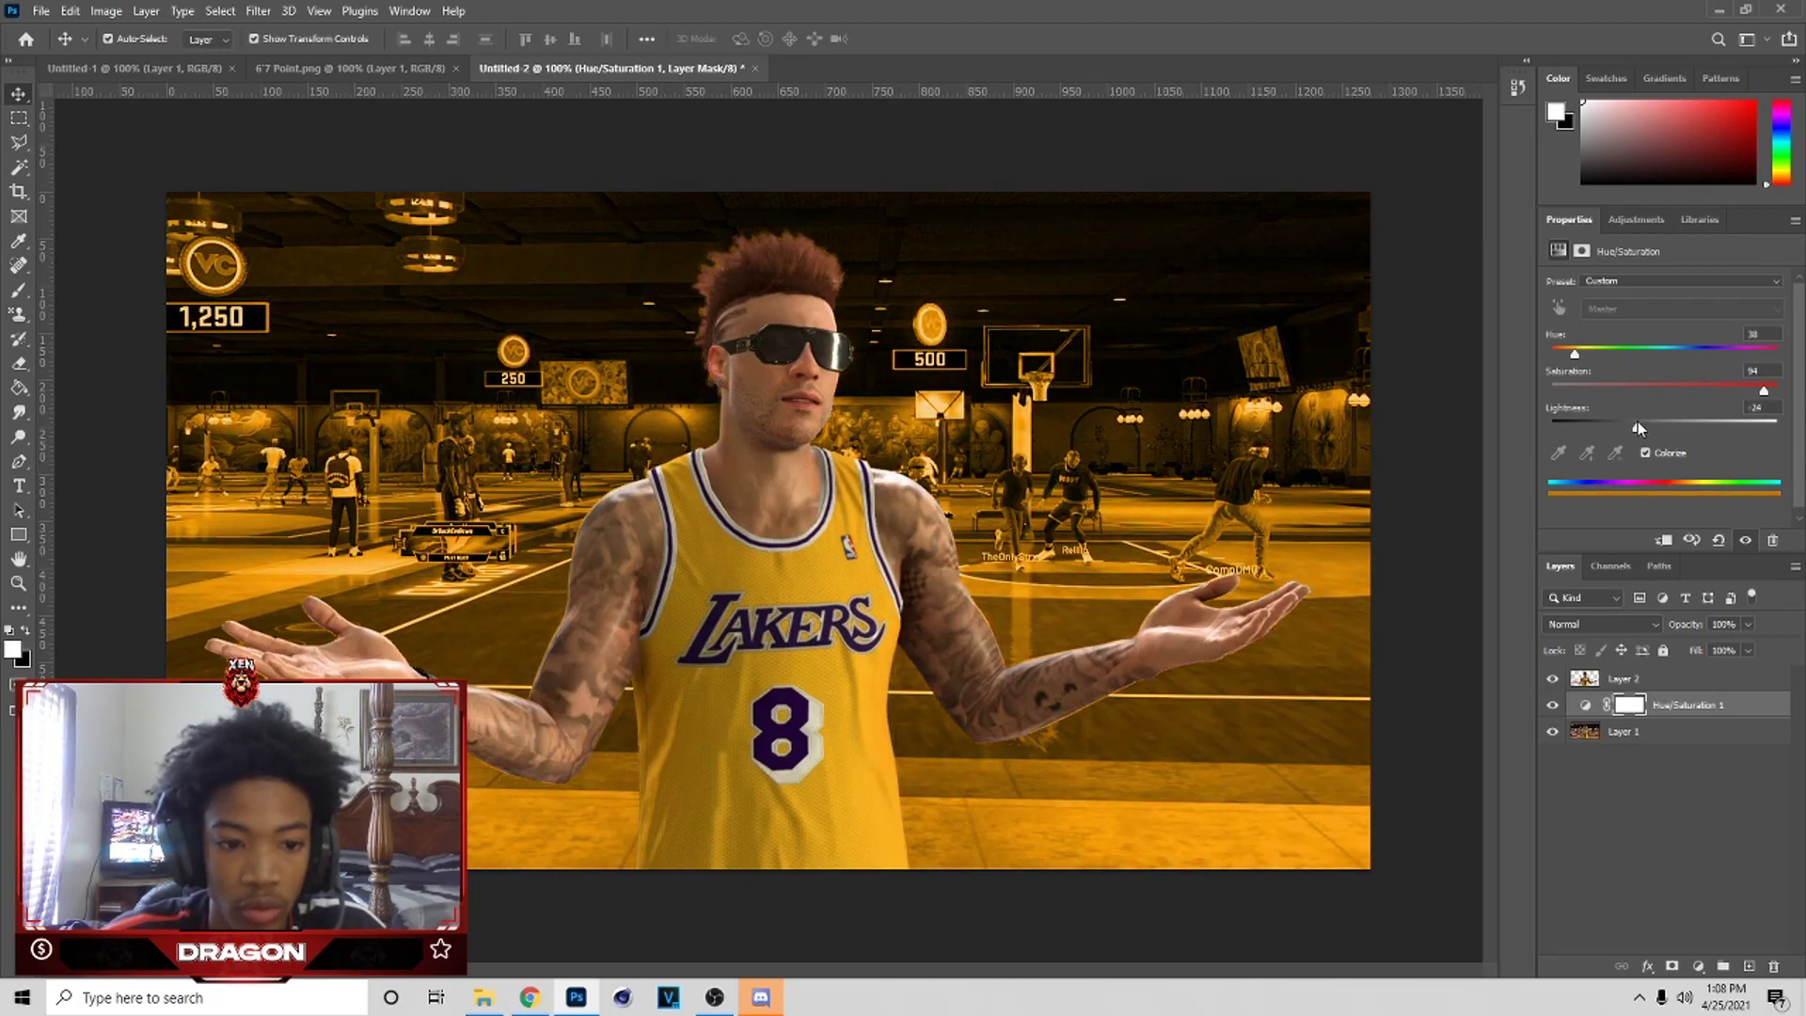
- Give the court layer an orange Overlay-mode Color Overlay at 48% opacity
{"action": "left_click", "coordinate": [1665, 732]}
{"action": "right_click", "coordinate": [1664, 726]}
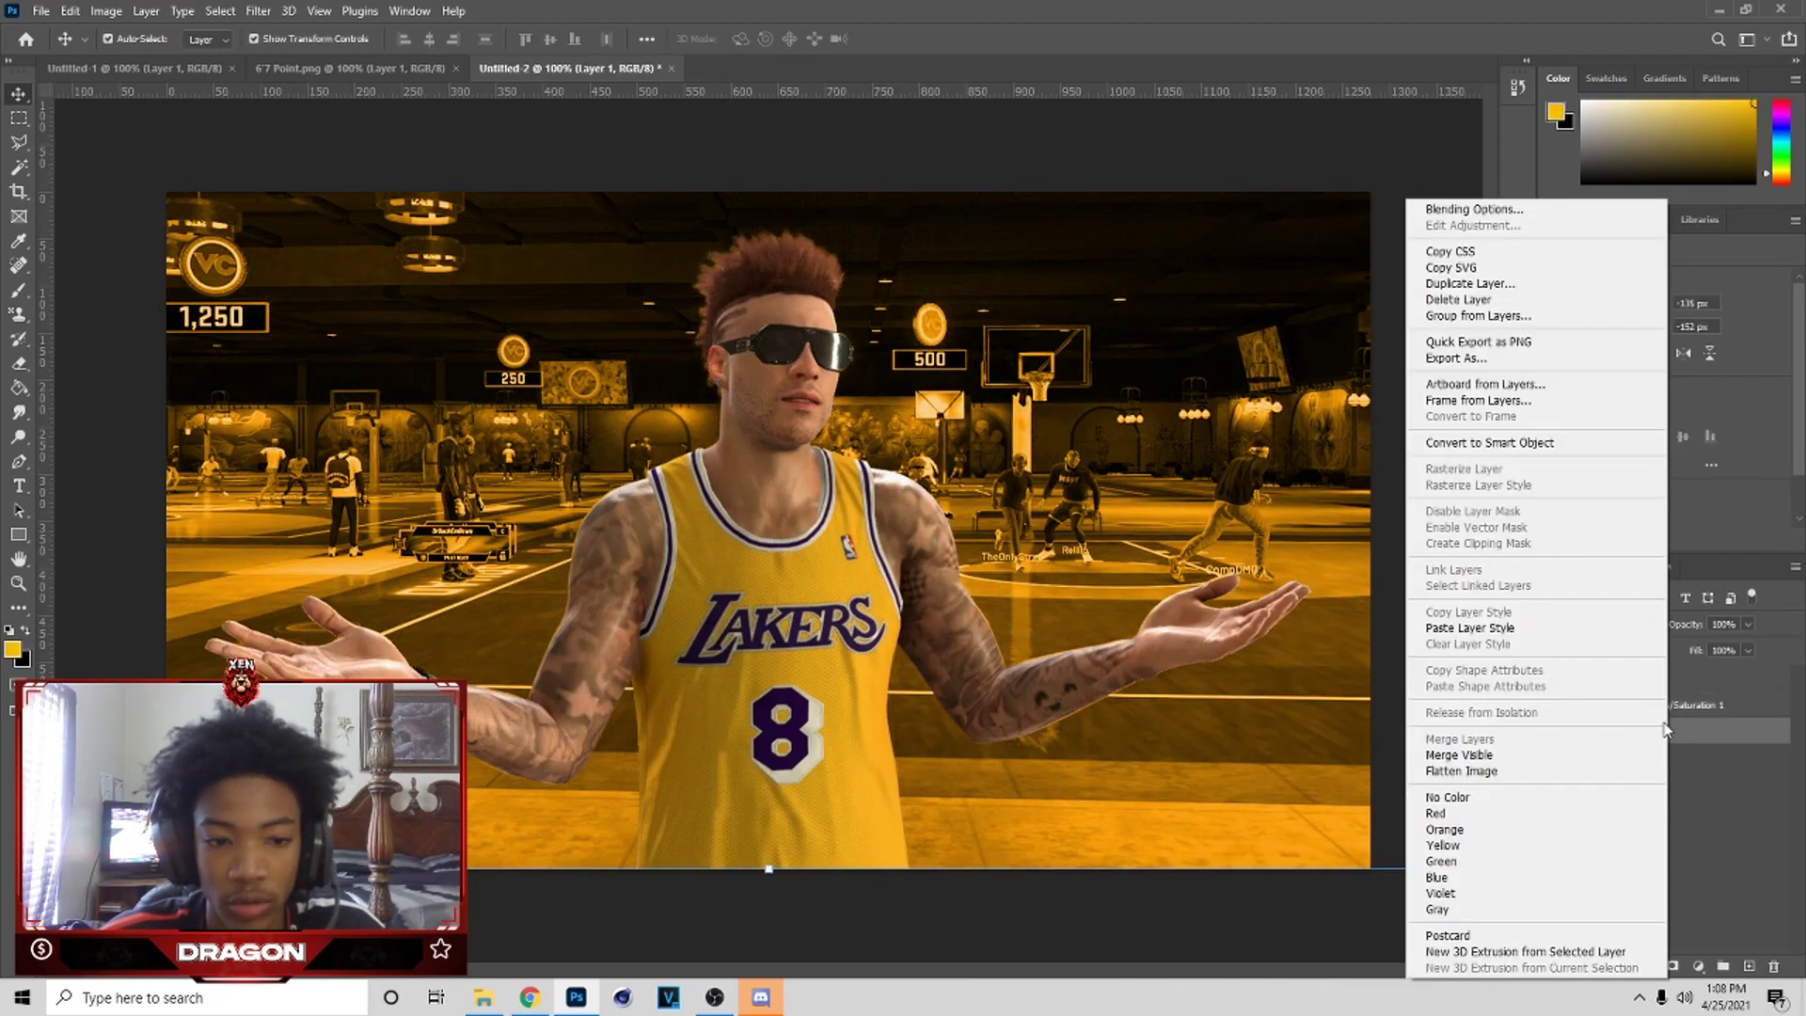
{"action": "left_click", "coordinate": [1402, 656]}
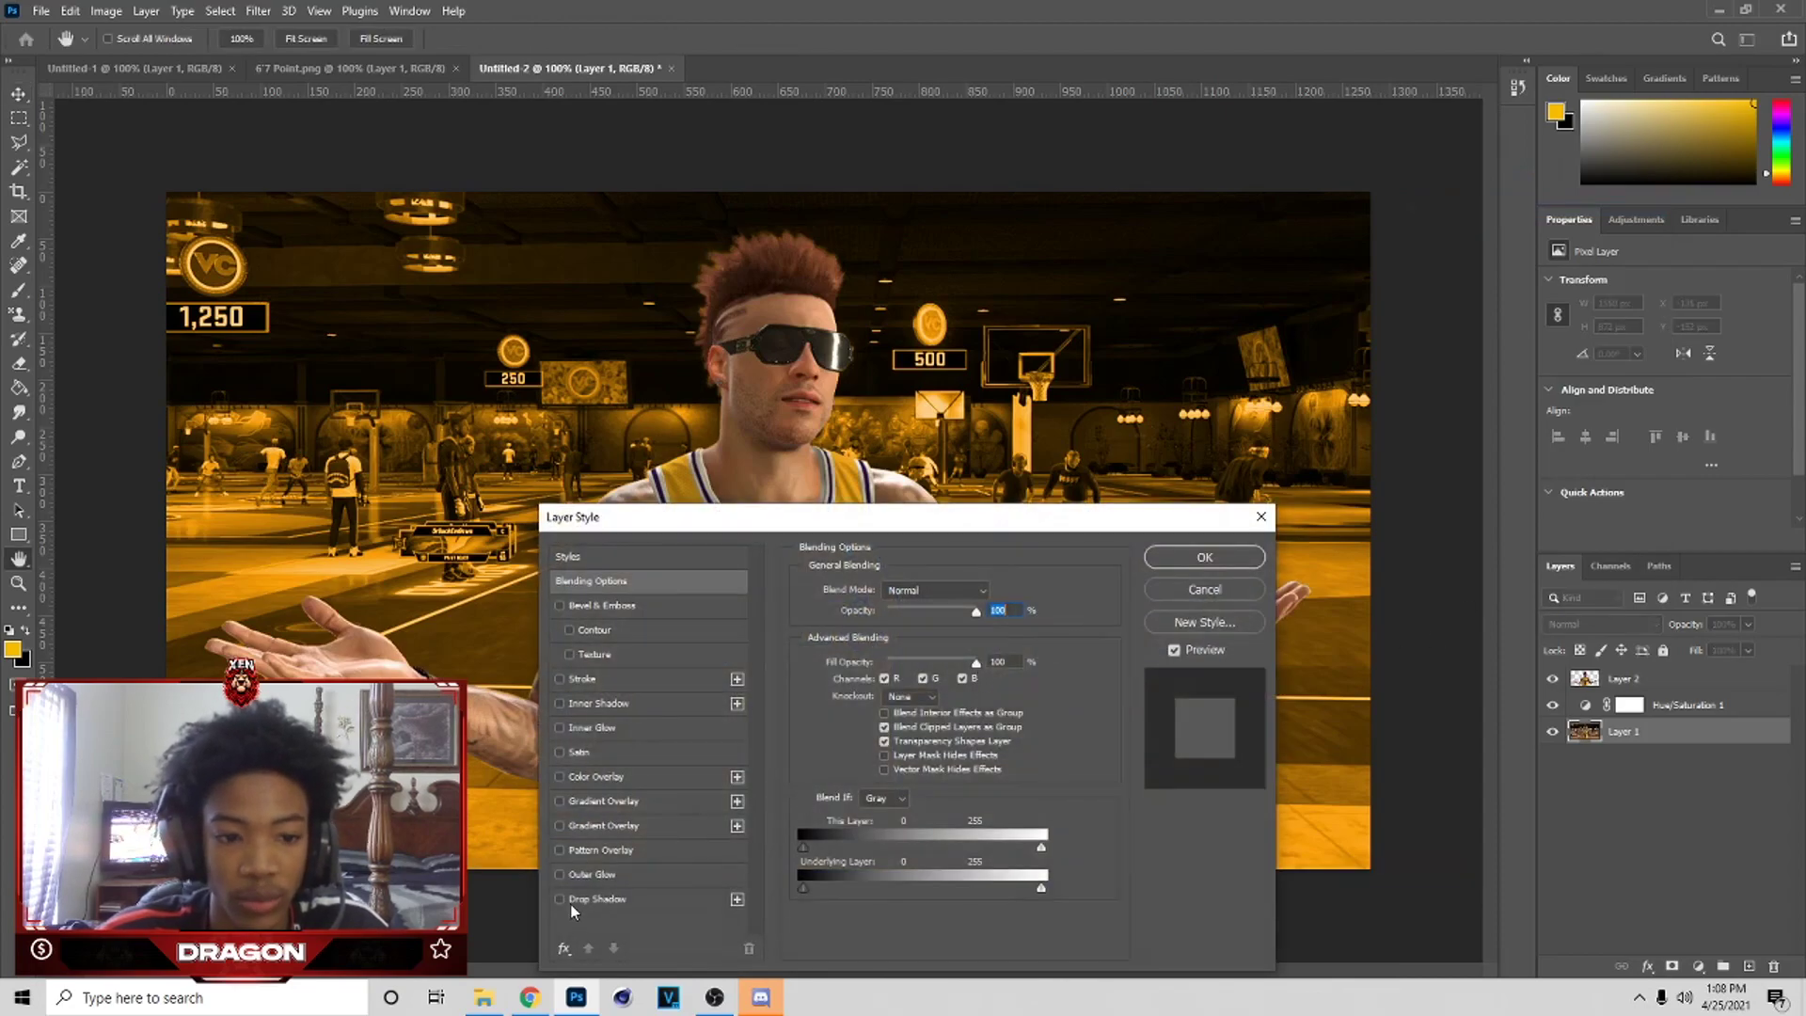
{"action": "left_click", "coordinate": [561, 777]}
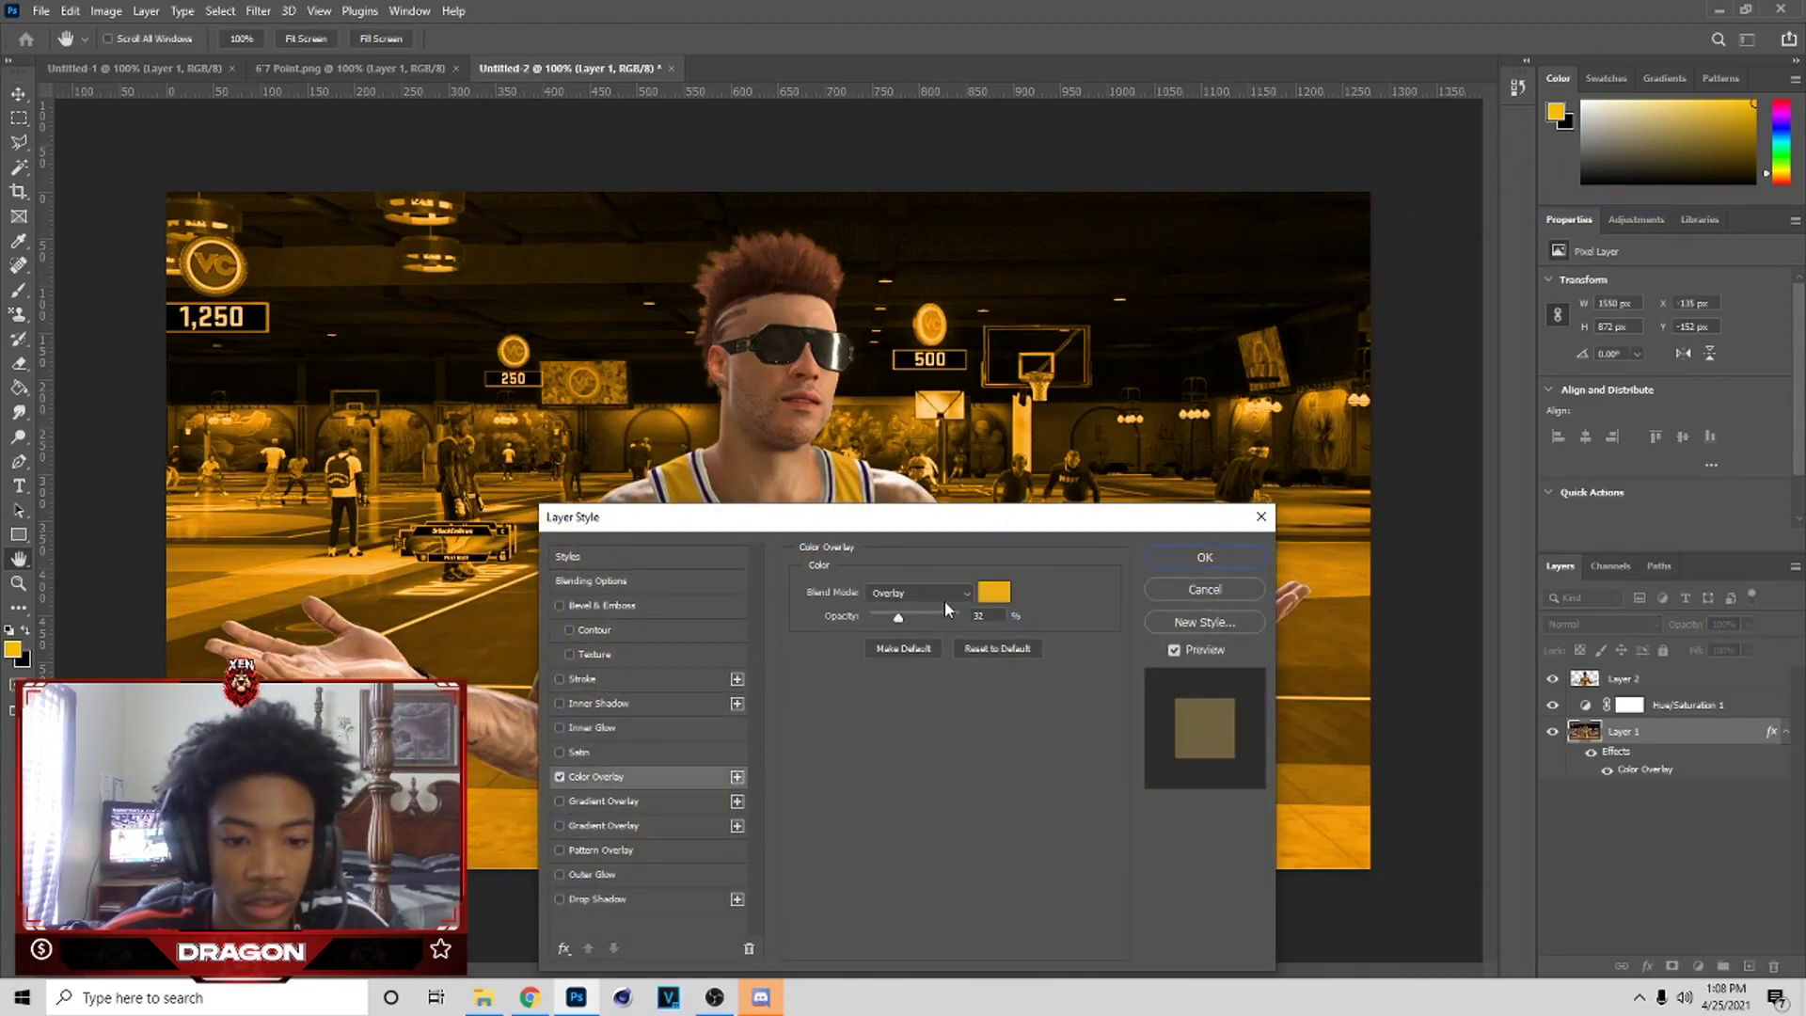
{"action": "left_click_drag", "start_coordinate": [921, 618], "coordinate": [914, 619]}
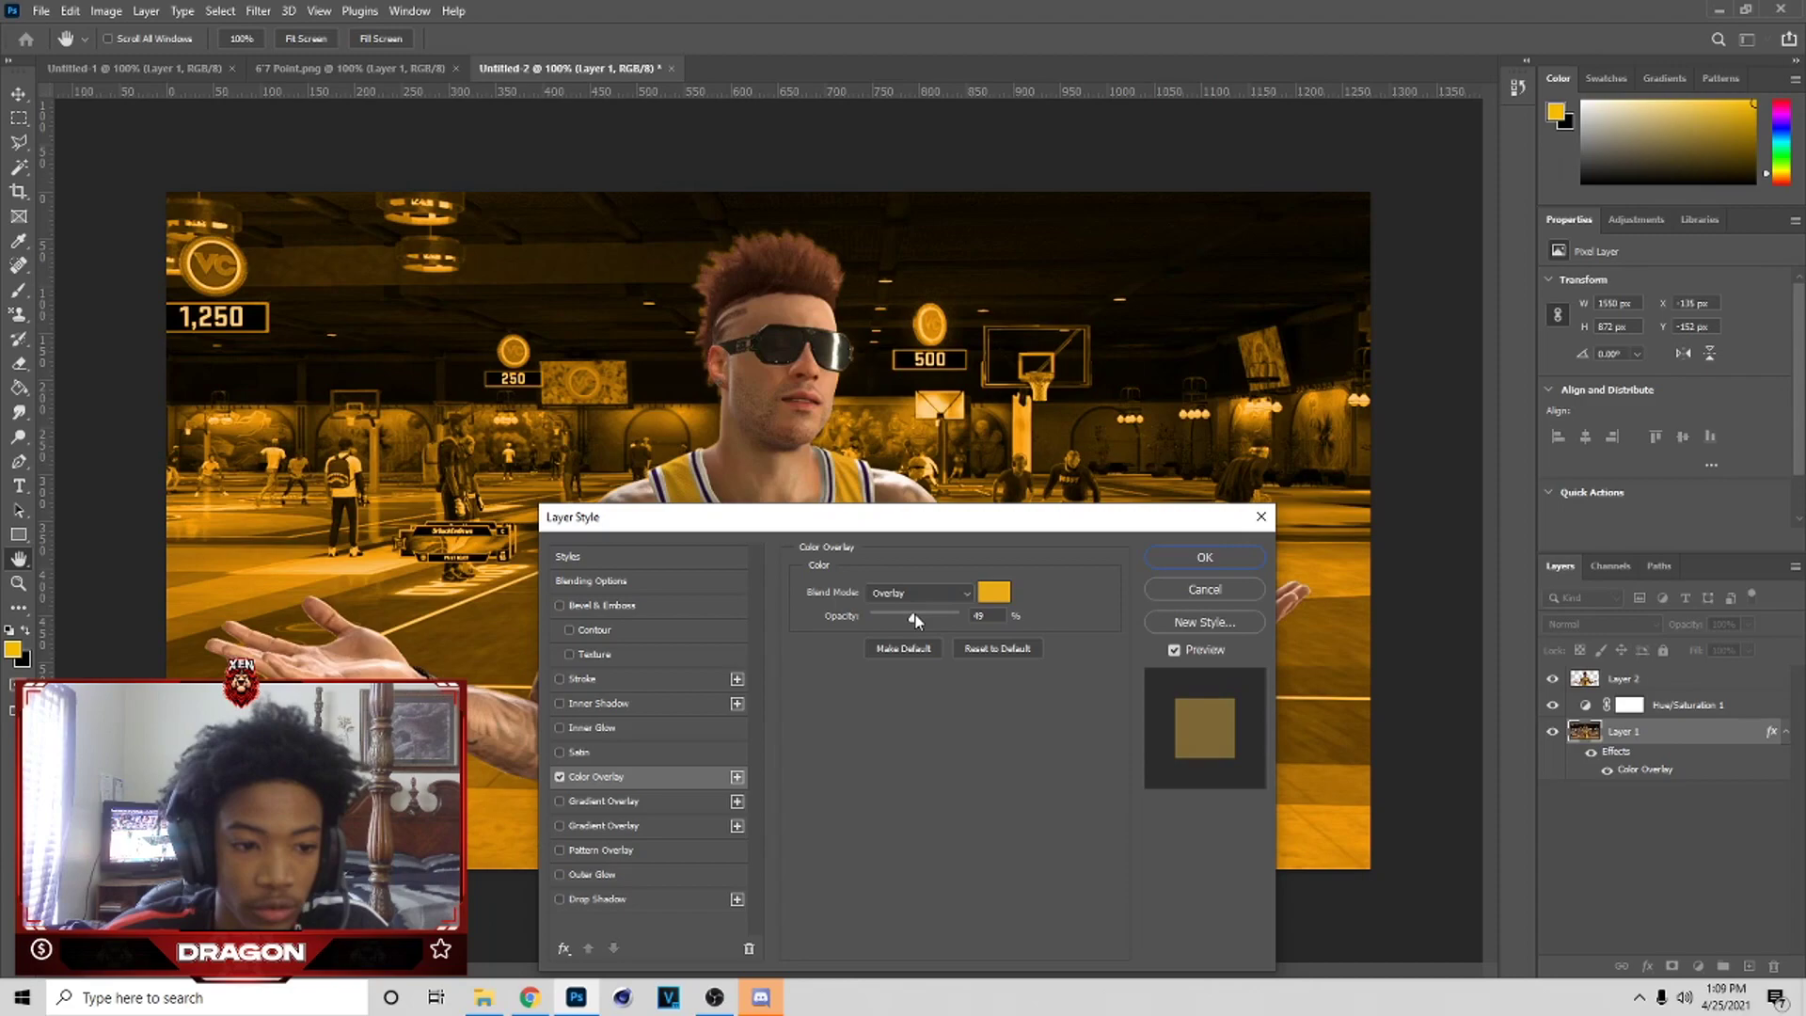
{"action": "left_click", "coordinate": [1204, 559]}
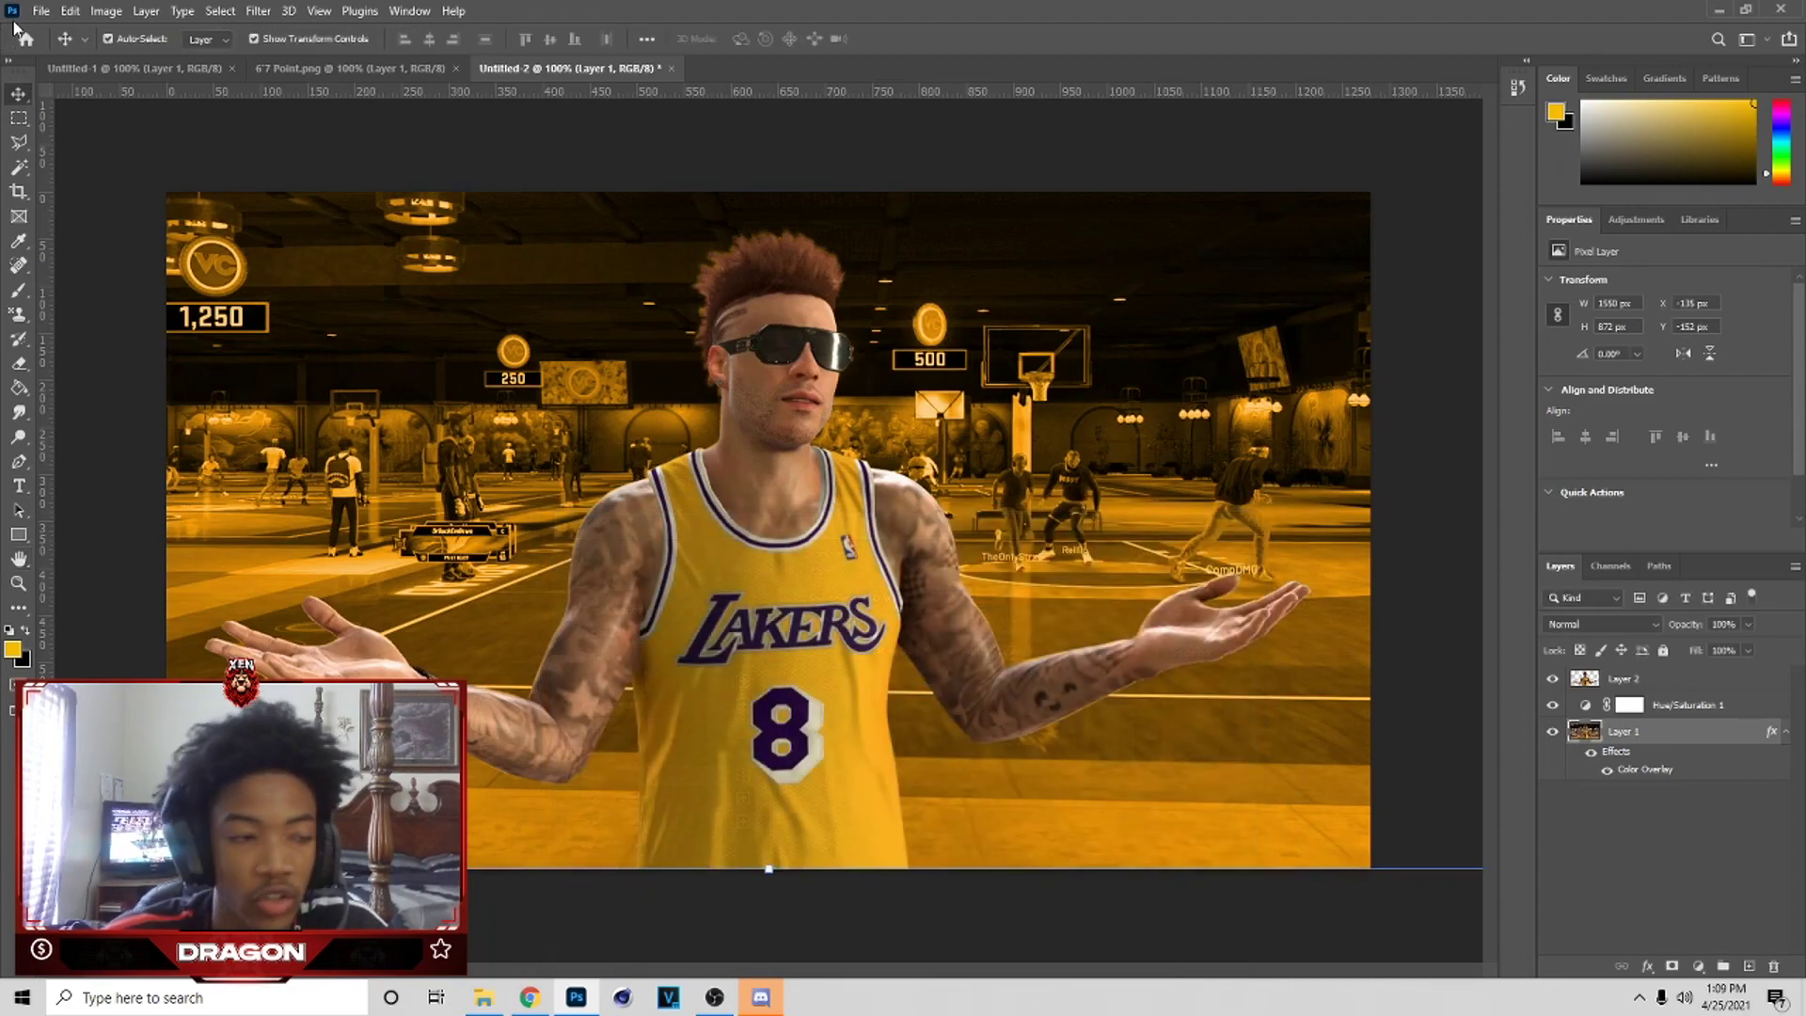
{"action": "left_click", "coordinate": [1623, 679]}
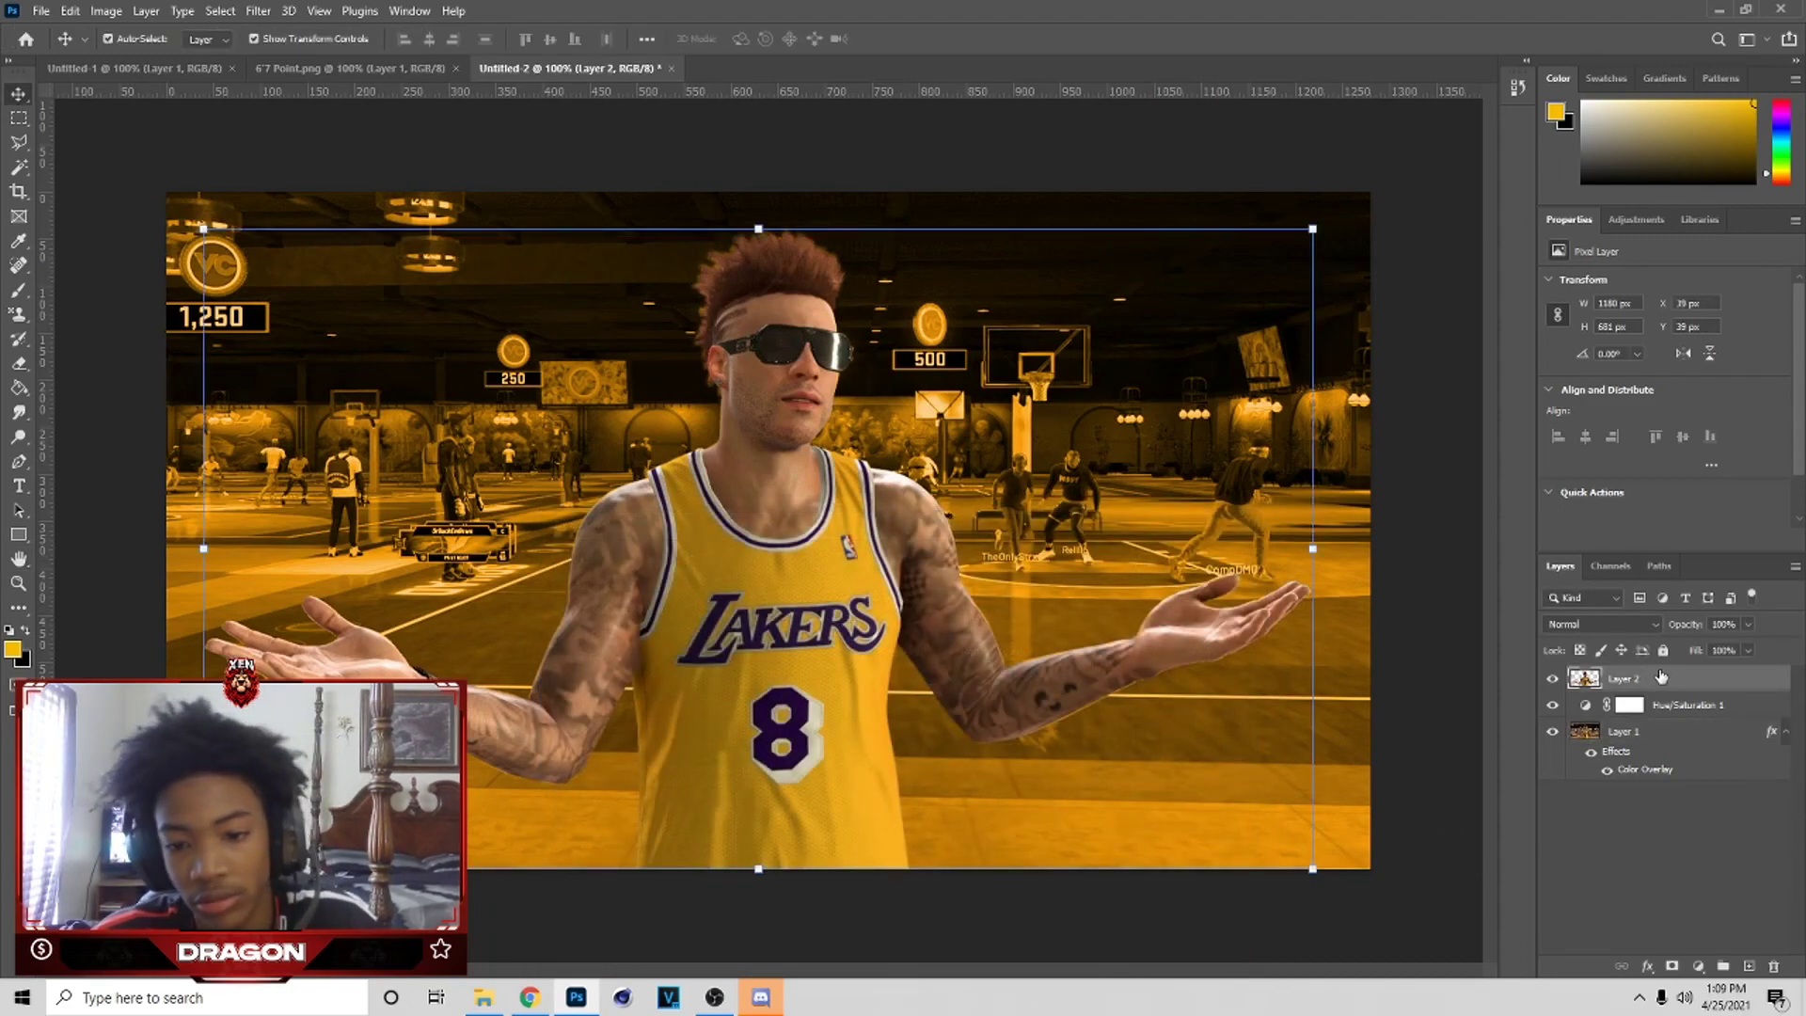
- Add Outer Glow, Inner Glow, Inner Shadow and a 47% opacity, 9 px Drop Shadow to Layer 2
{"action": "right_click", "coordinate": [1662, 678]}
{"action": "left_click", "coordinate": [1480, 211]}
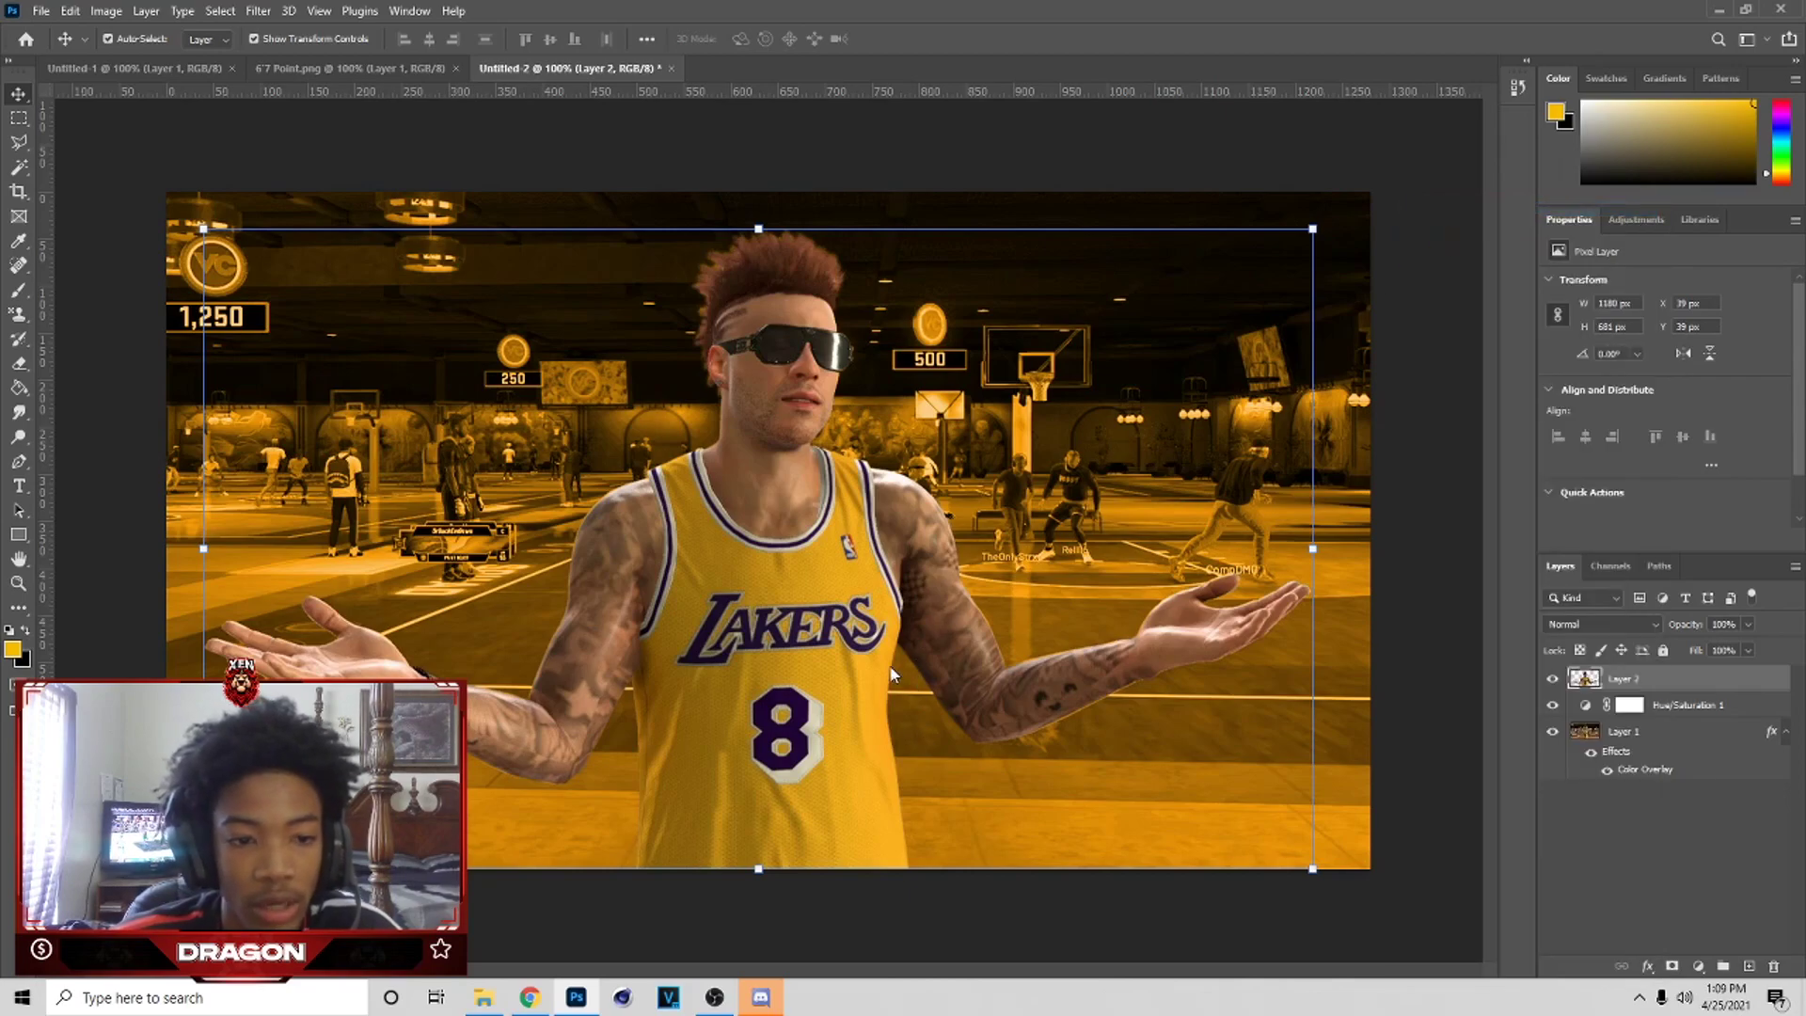
{"action": "left_click", "coordinate": [566, 875]}
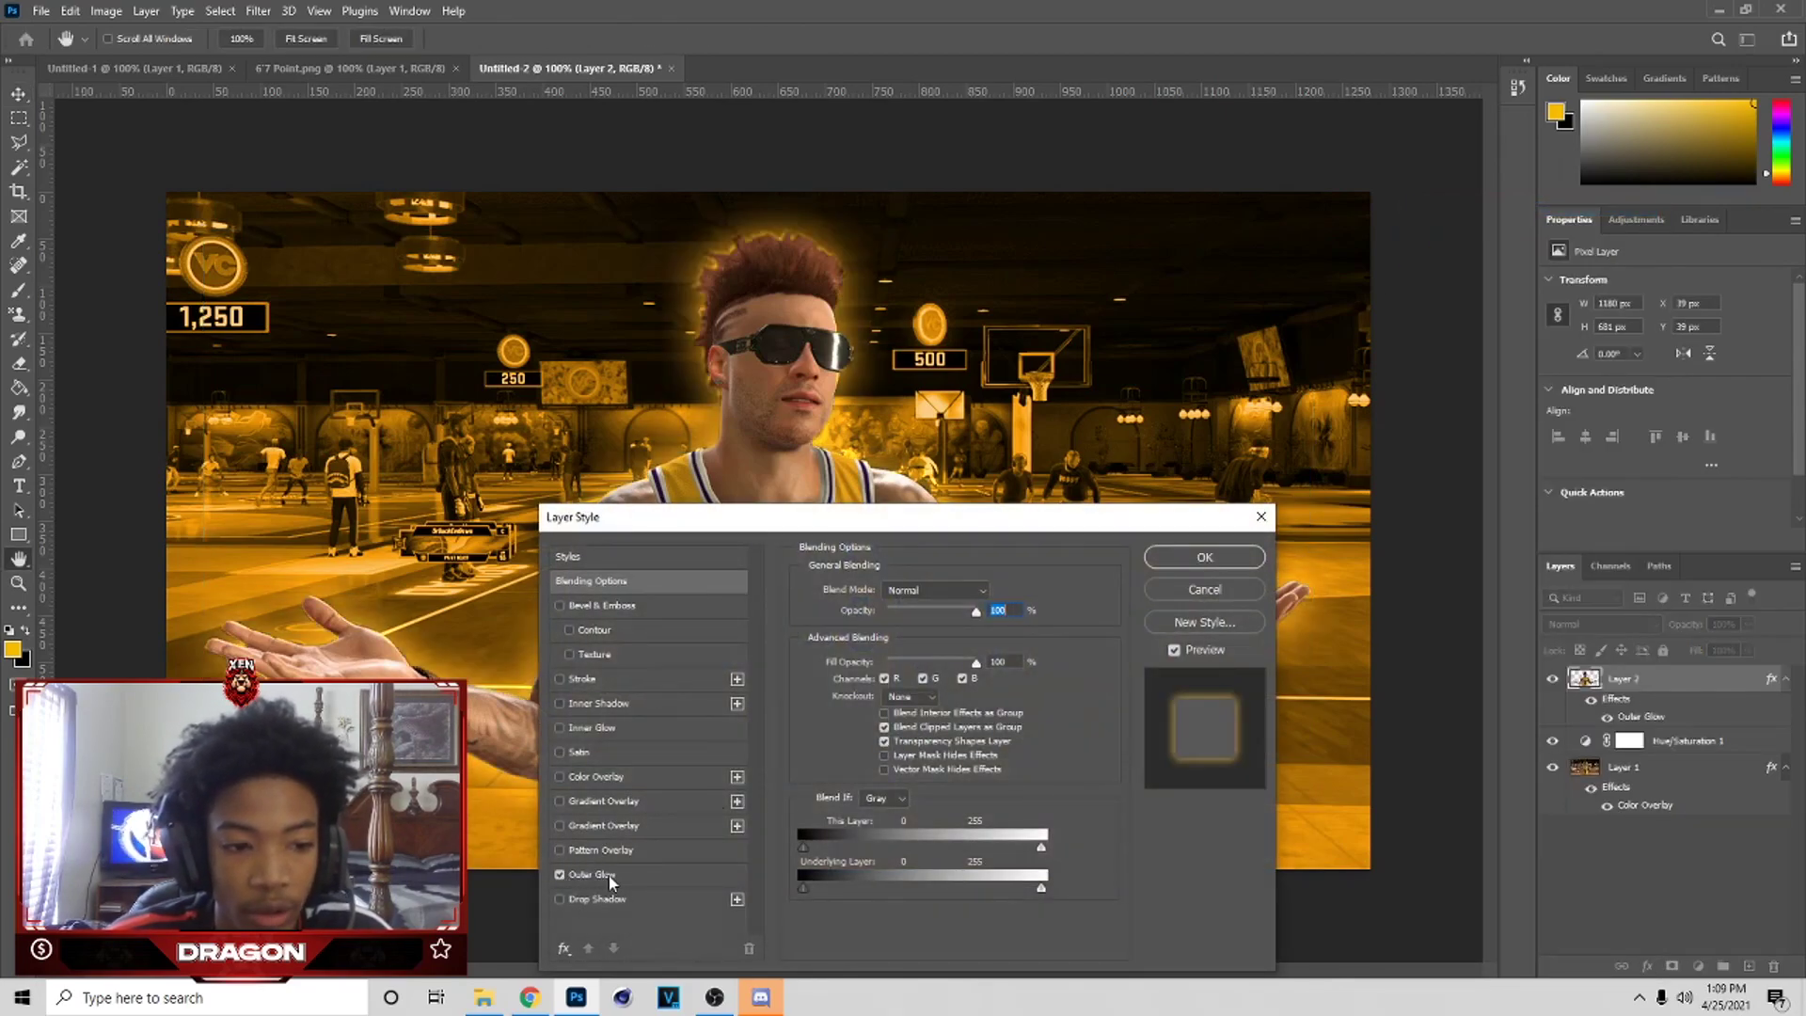
{"action": "left_click", "coordinate": [567, 727]}
{"action": "left_click", "coordinate": [608, 726]}
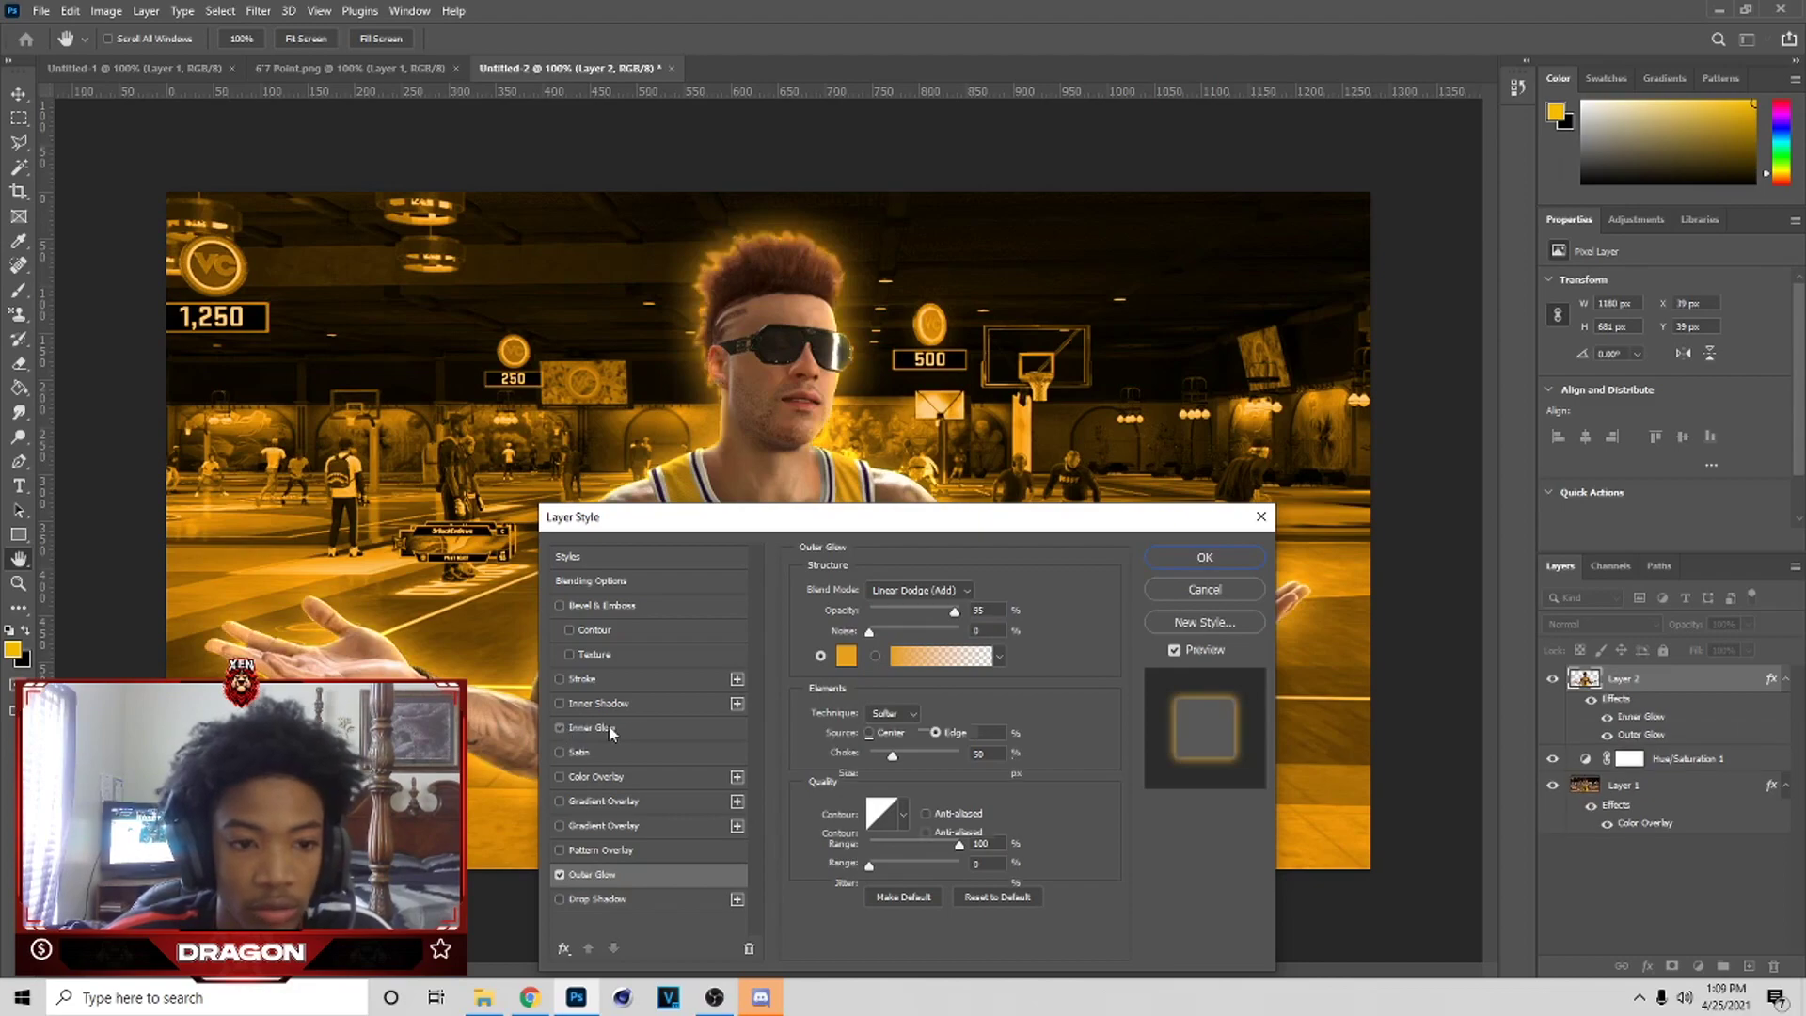
{"action": "left_click", "coordinate": [562, 704]}
{"action": "left_click", "coordinate": [568, 900]}
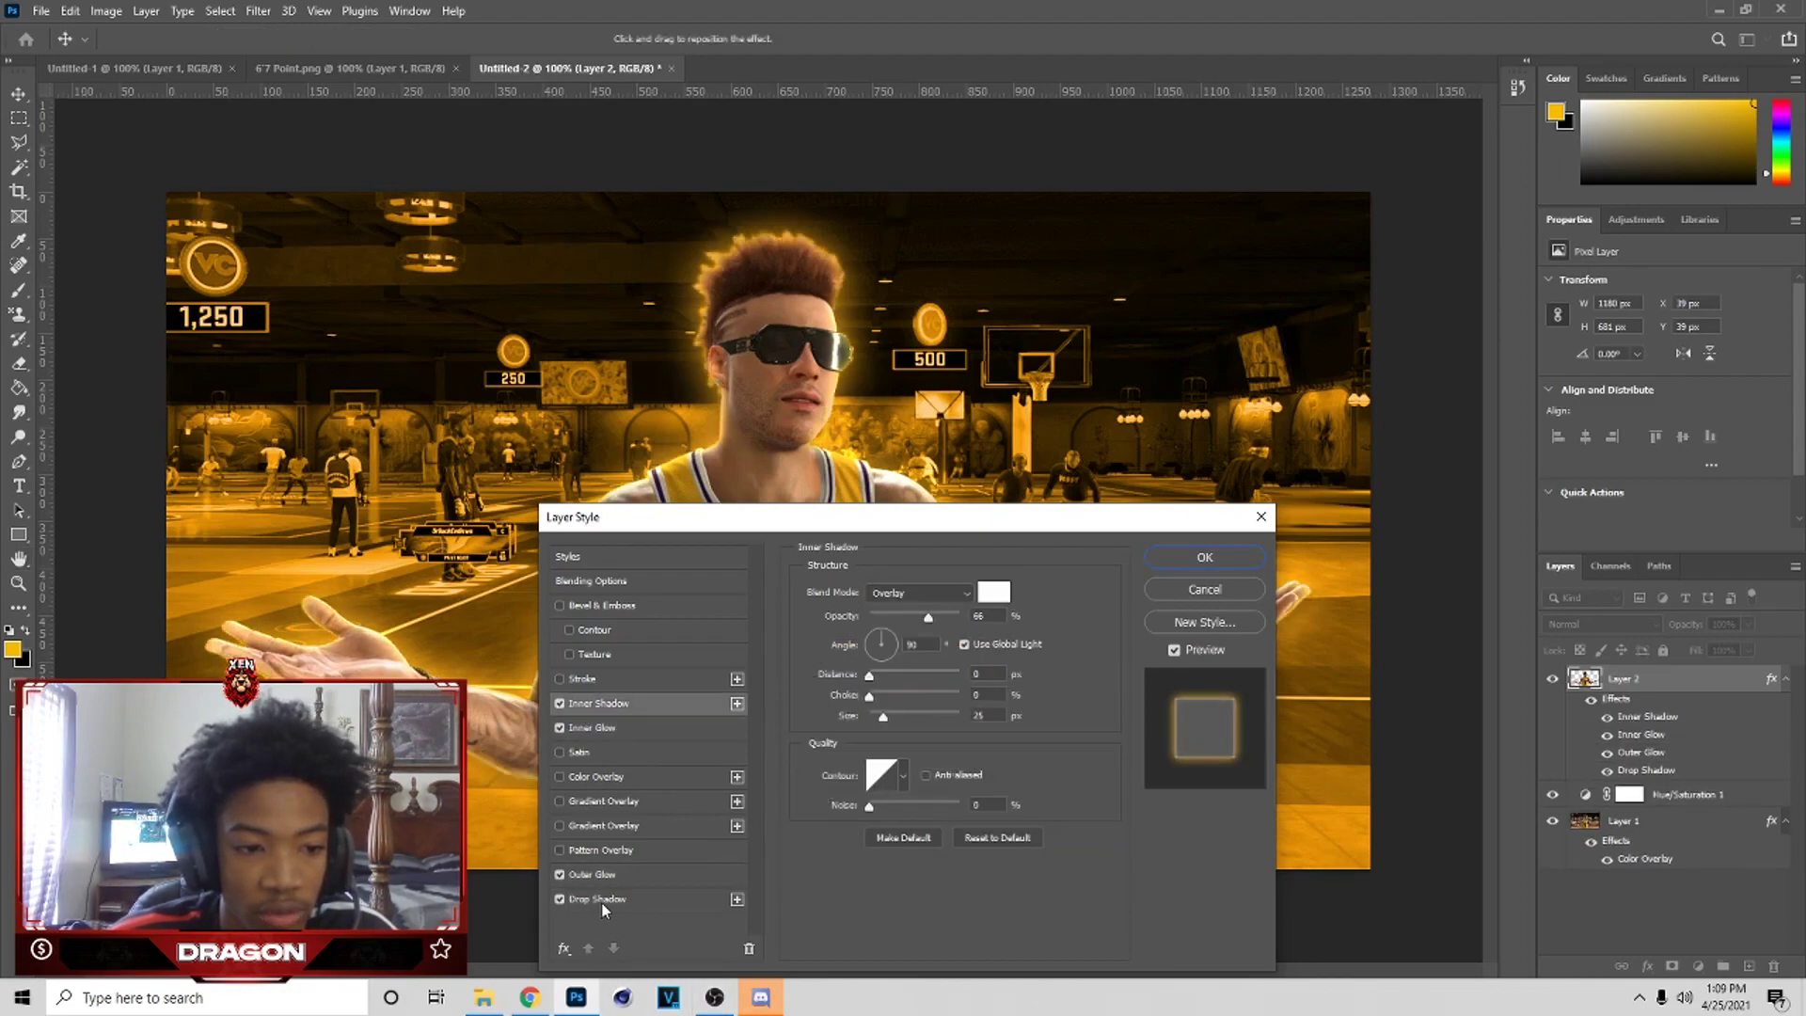
{"action": "left_click", "coordinate": [603, 901]}
{"action": "mouse_move", "coordinate": [920, 621]}
{"action": "left_mouse_down"}
{"action": "mouse_move", "coordinate": [896, 621]}
{"action": "mouse_move", "coordinate": [911, 621]}
{"action": "left_mouse_up"}
{"action": "left_click_drag", "start_coordinate": [875, 679], "coordinate": [882, 680]}
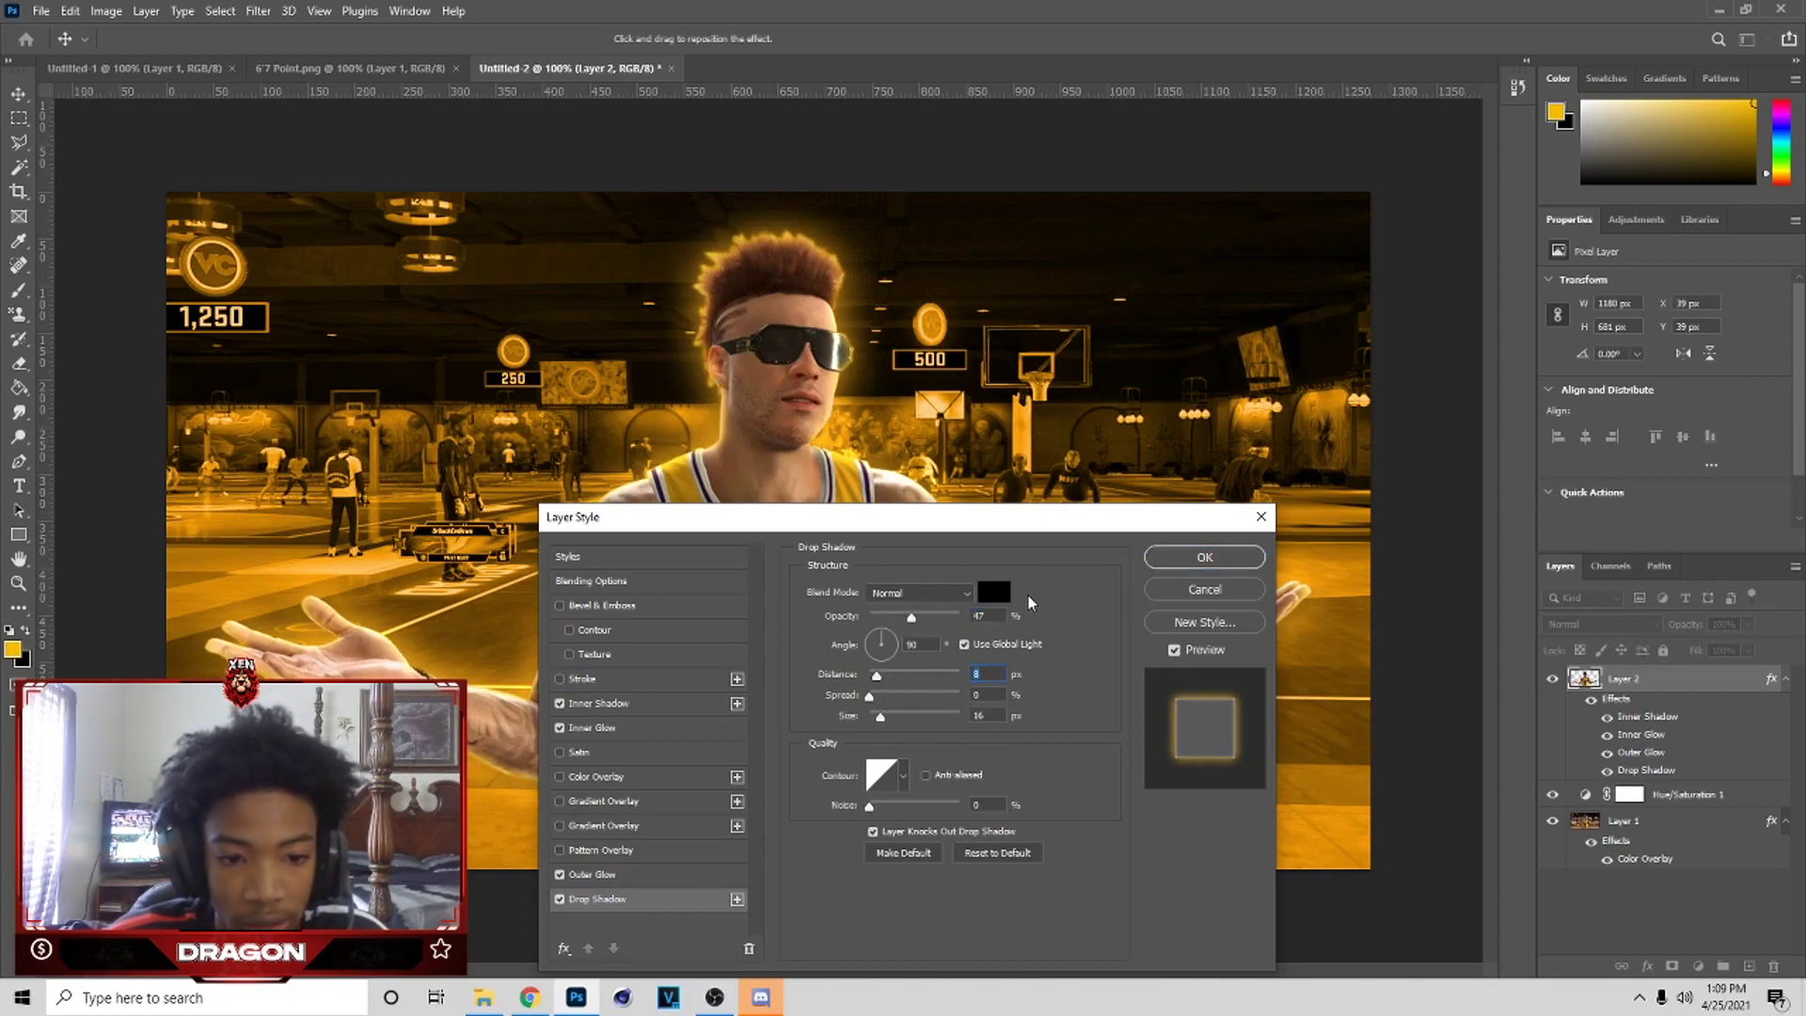
{"action": "left_click", "coordinate": [1205, 557]}
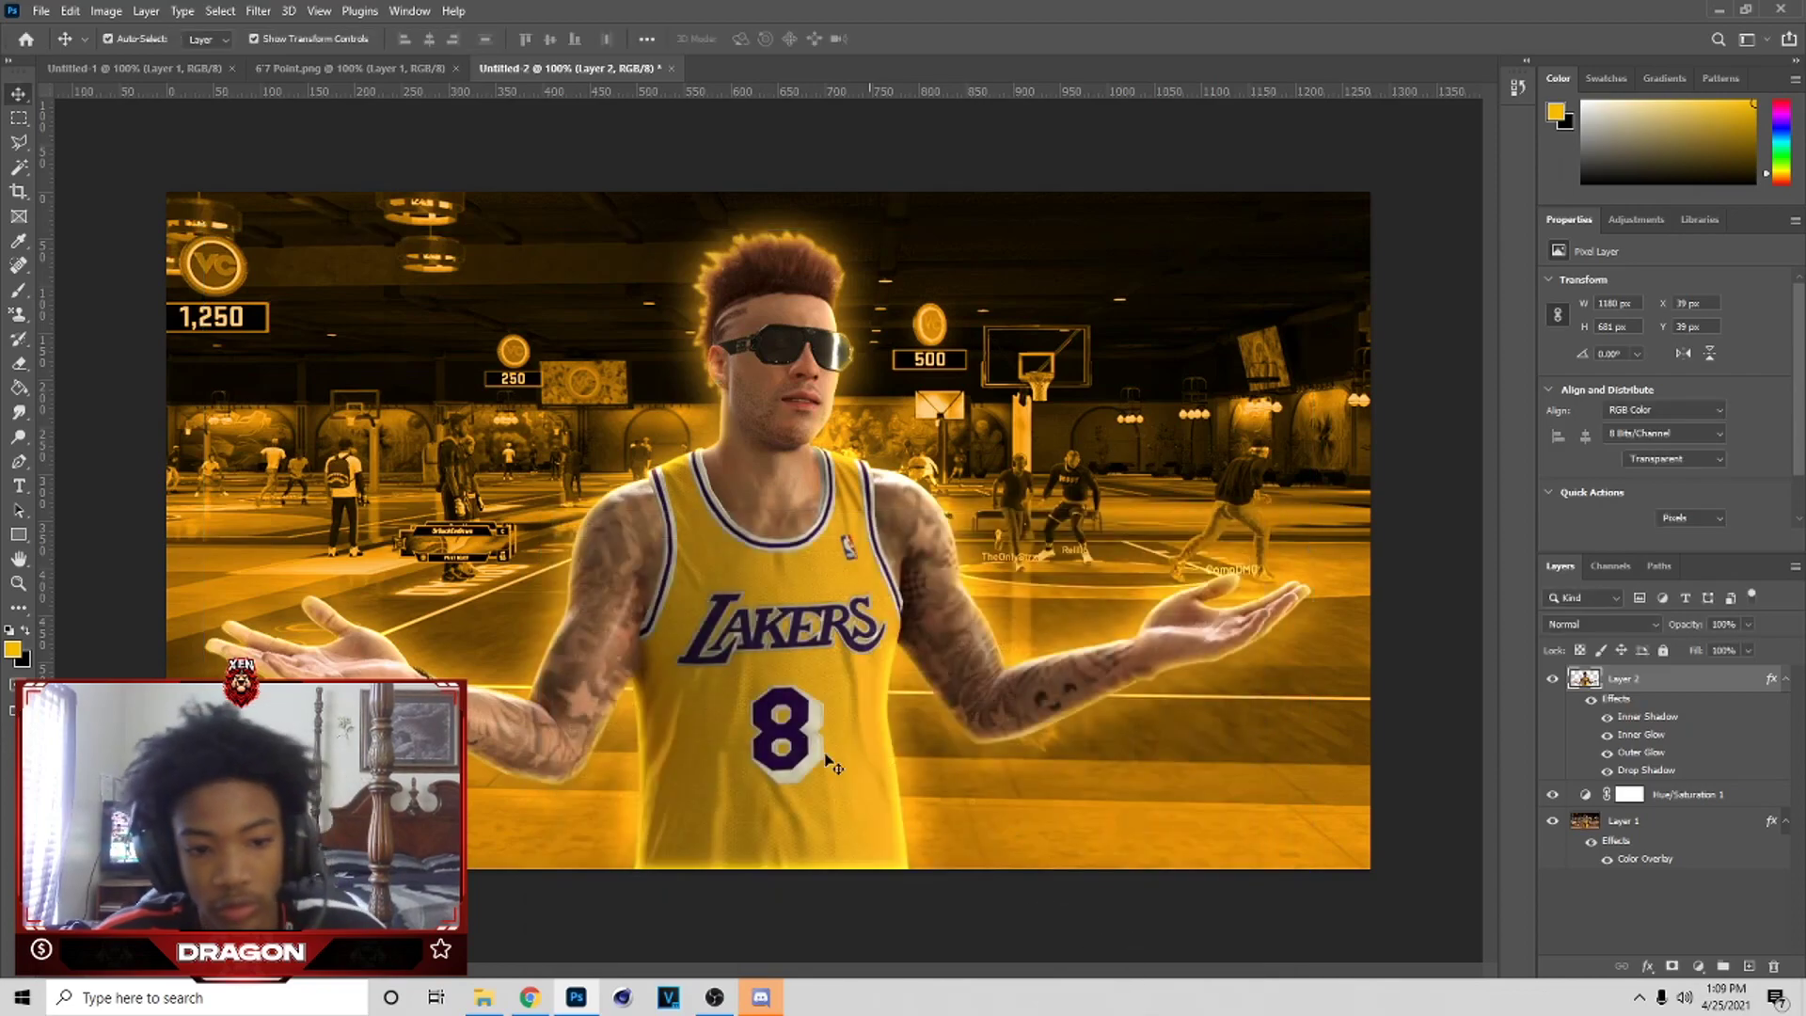
- Turn on Auto-Select and check the 6'7 Point reference before returning to Untitled-2
{"action": "key", "text": "ctrl+minus"}
{"action": "key", "text": "ctrl+plus"}
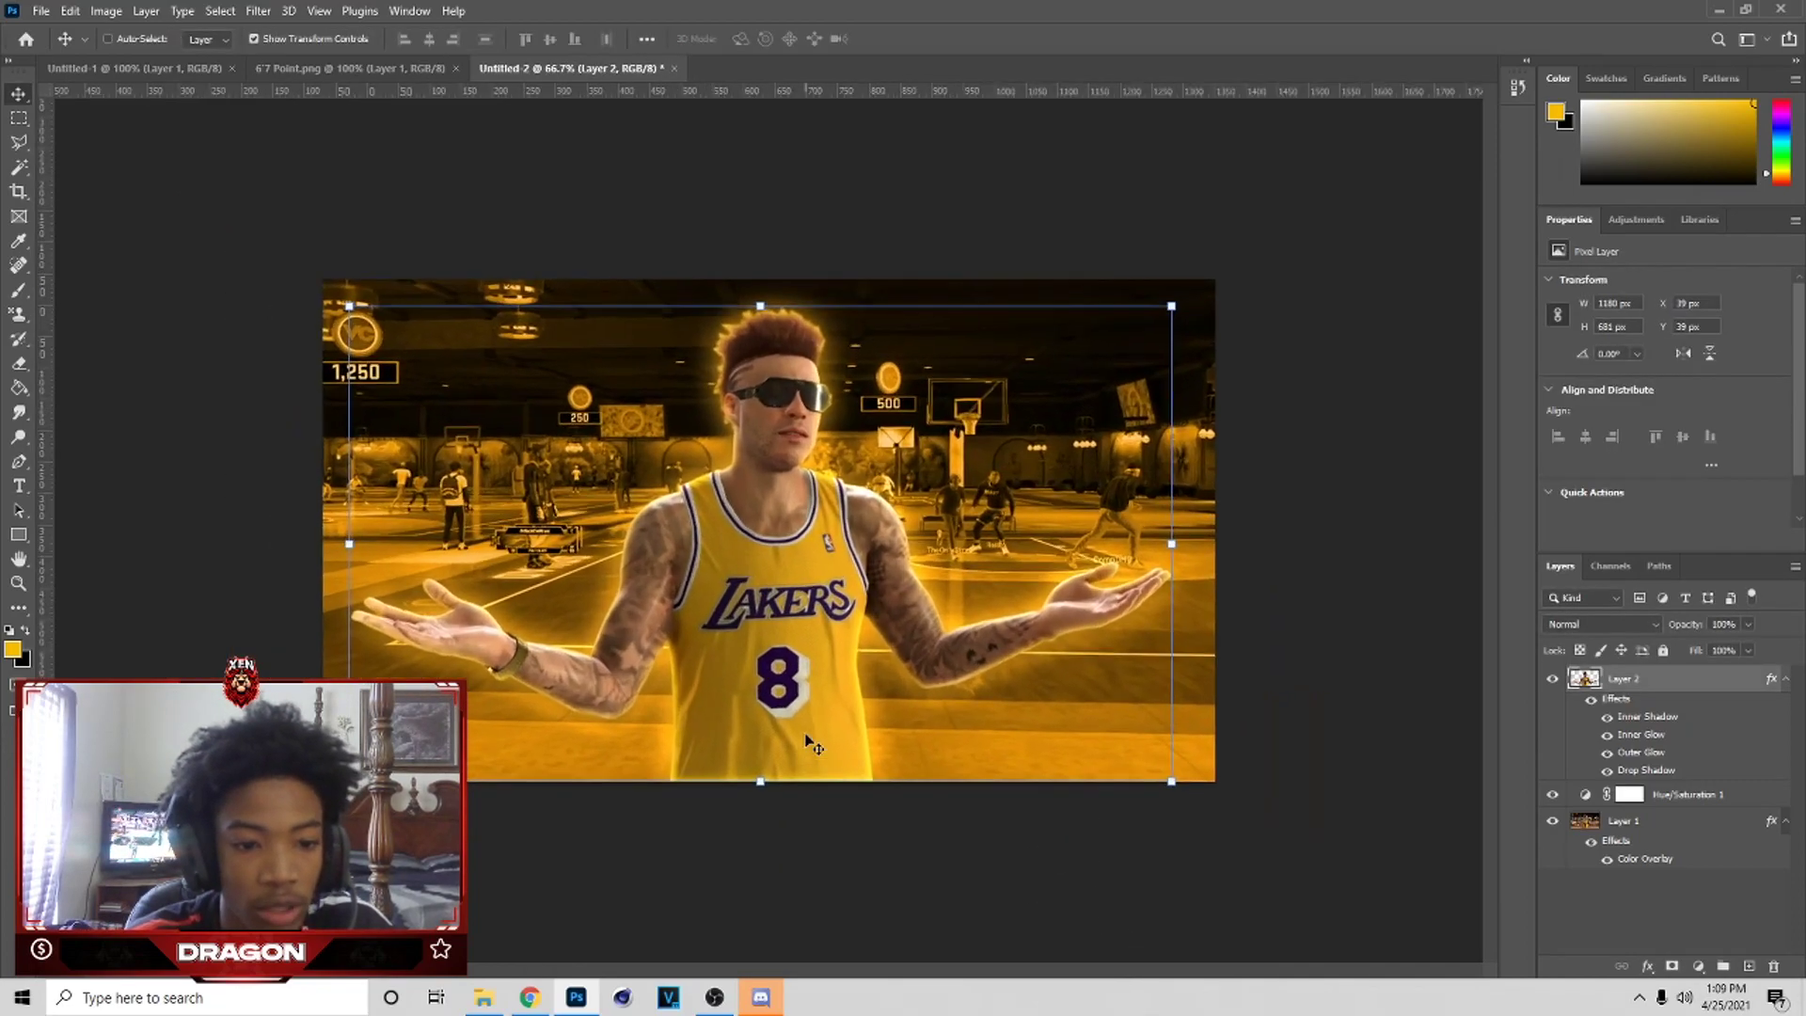
{"action": "left_click", "coordinate": [107, 38]}
{"action": "left_click", "coordinate": [308, 71]}
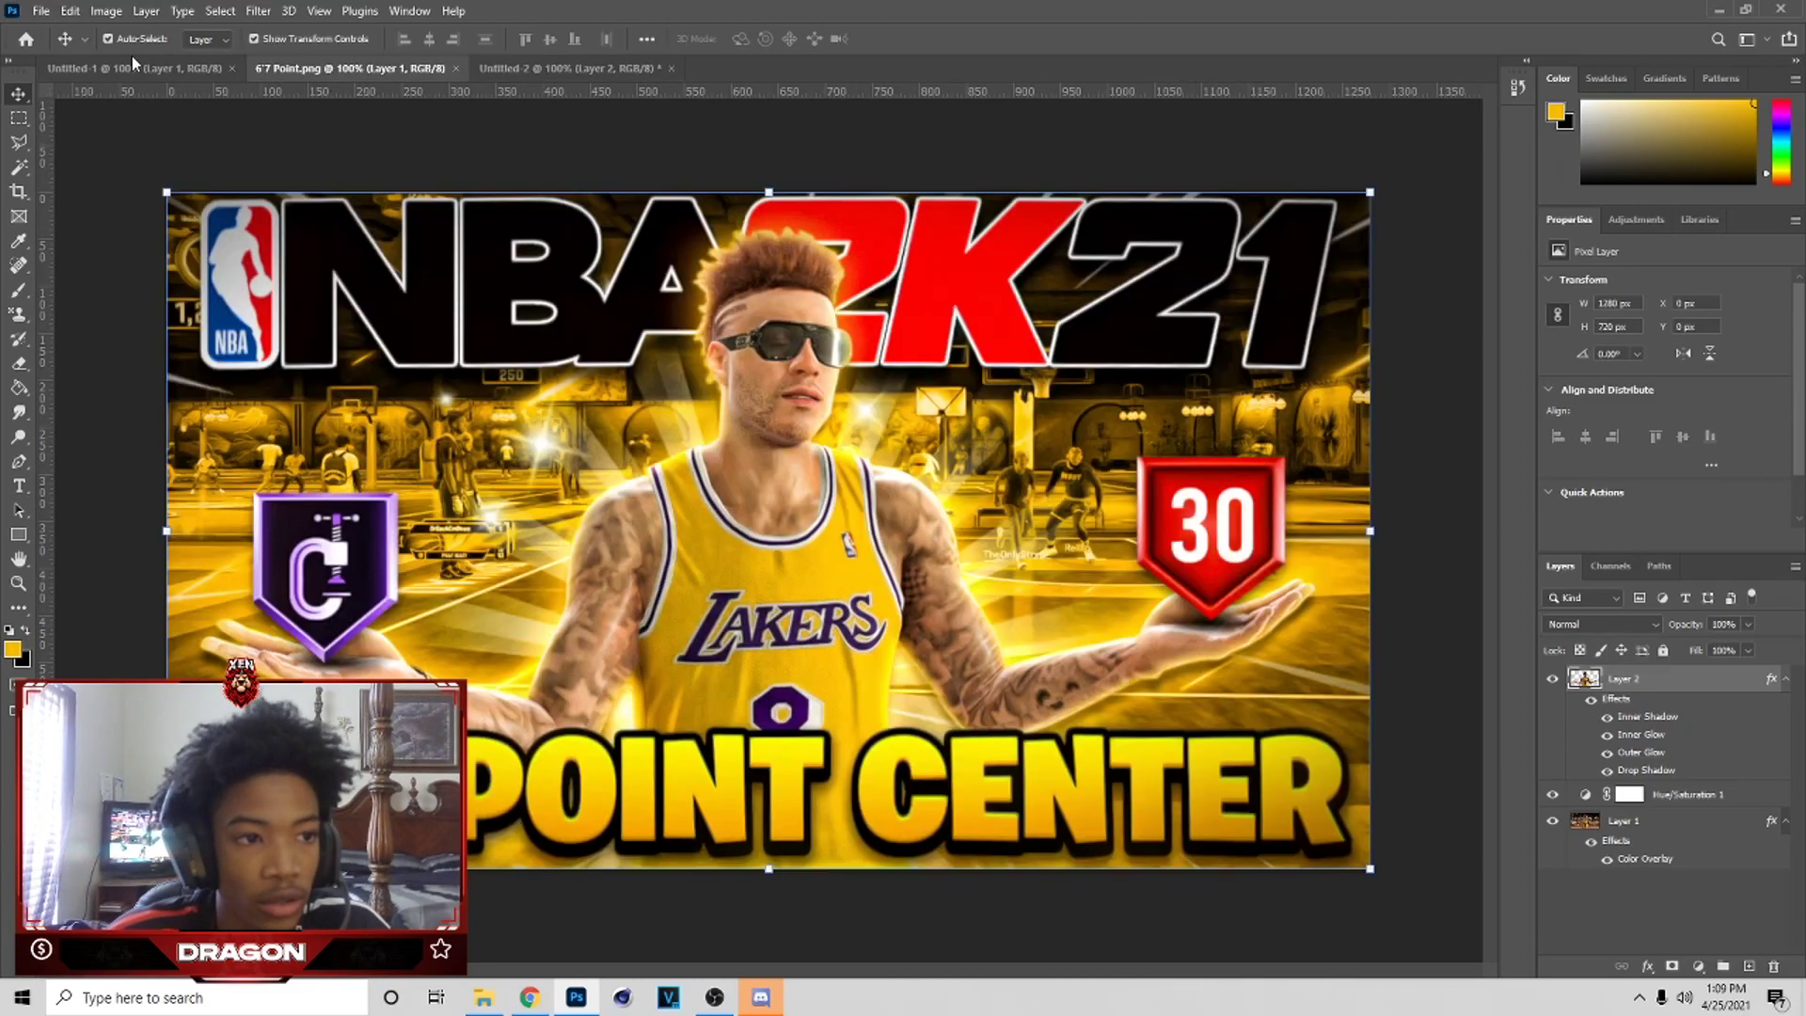
{"action": "left_click", "coordinate": [132, 64]}
{"action": "left_click", "coordinate": [341, 74]}
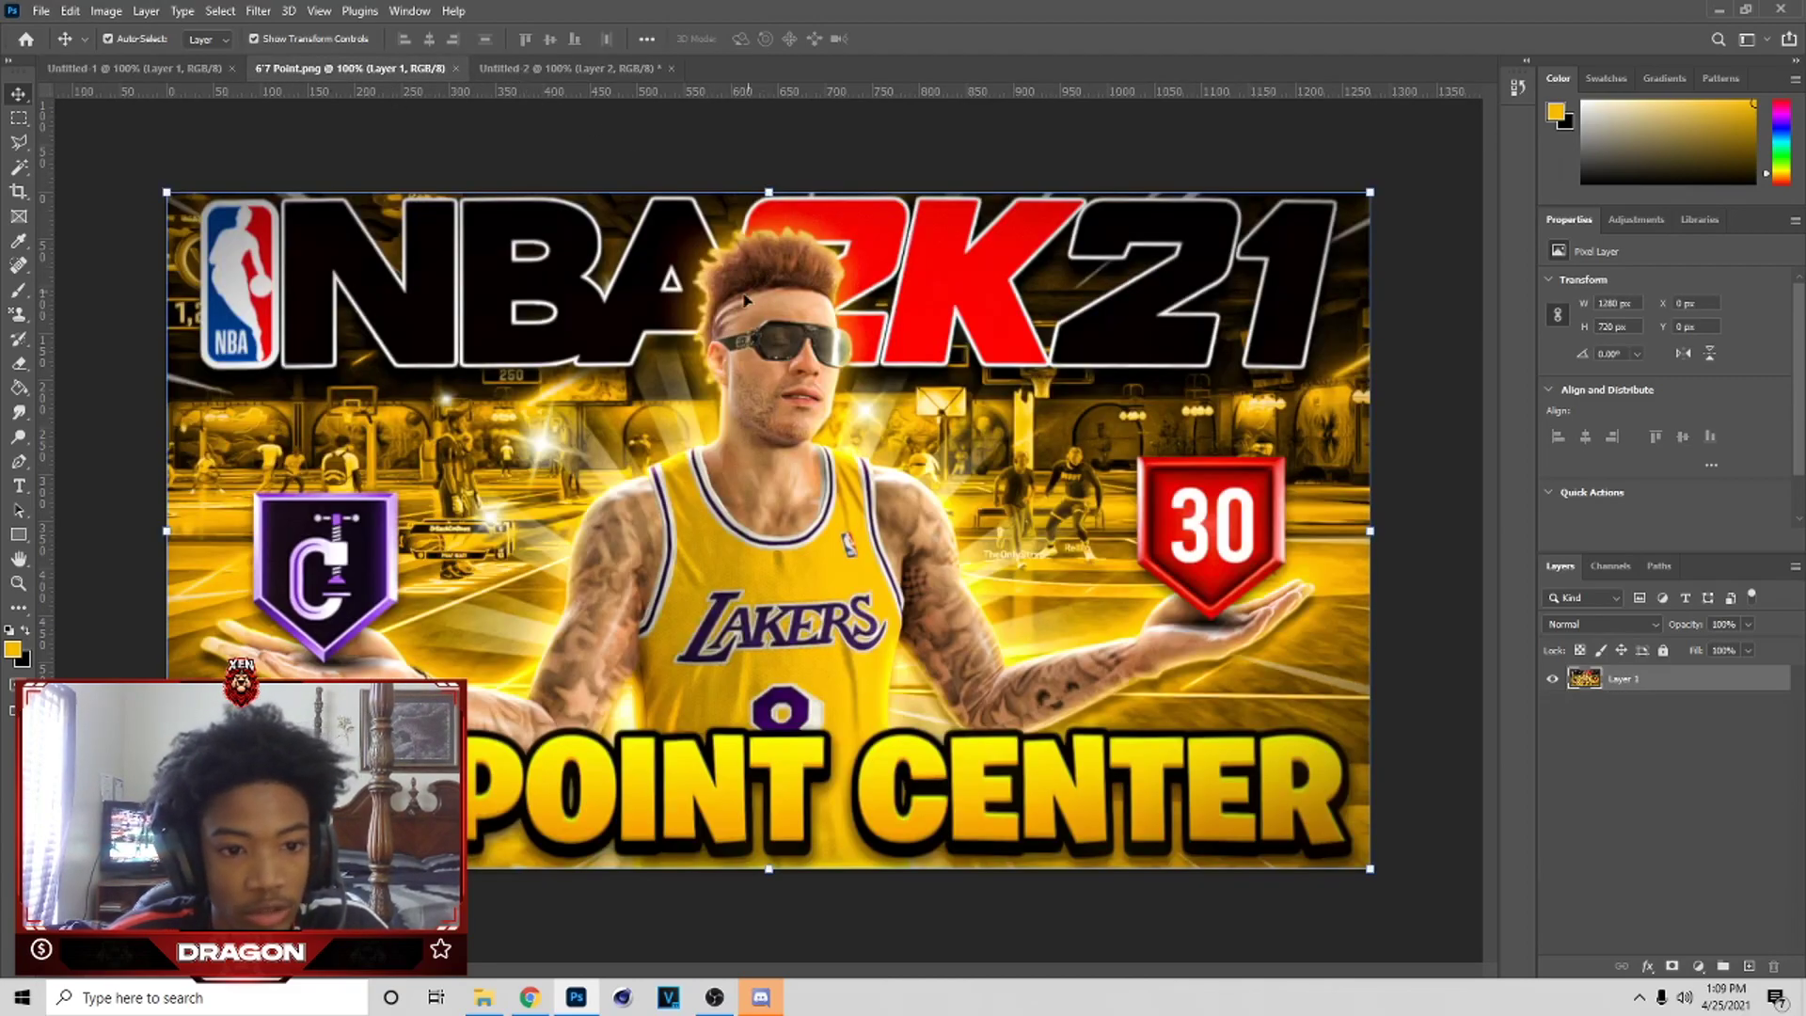
{"action": "left_click", "coordinate": [514, 65]}
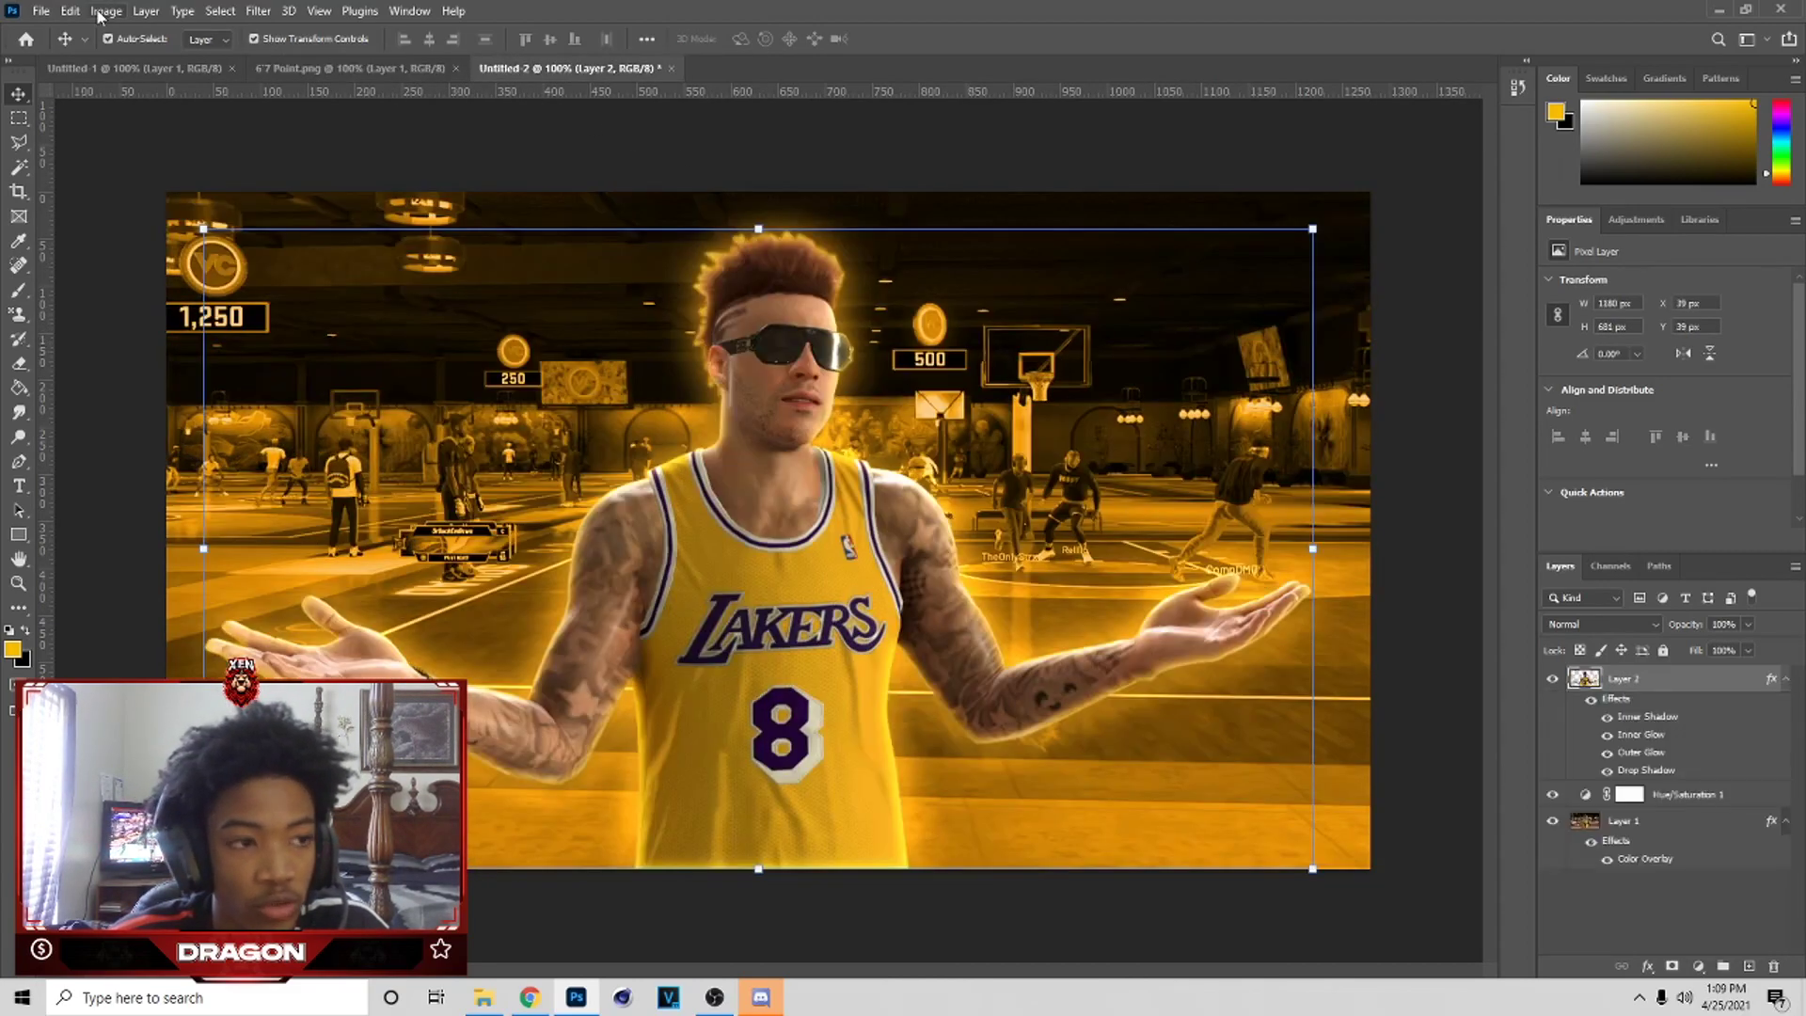
- Open 2k21 logo 8.png and 2k21 logo 1.png, showing logo 8
{"action": "left_click", "coordinate": [40, 12]}
{"action": "left_click", "coordinate": [62, 50]}
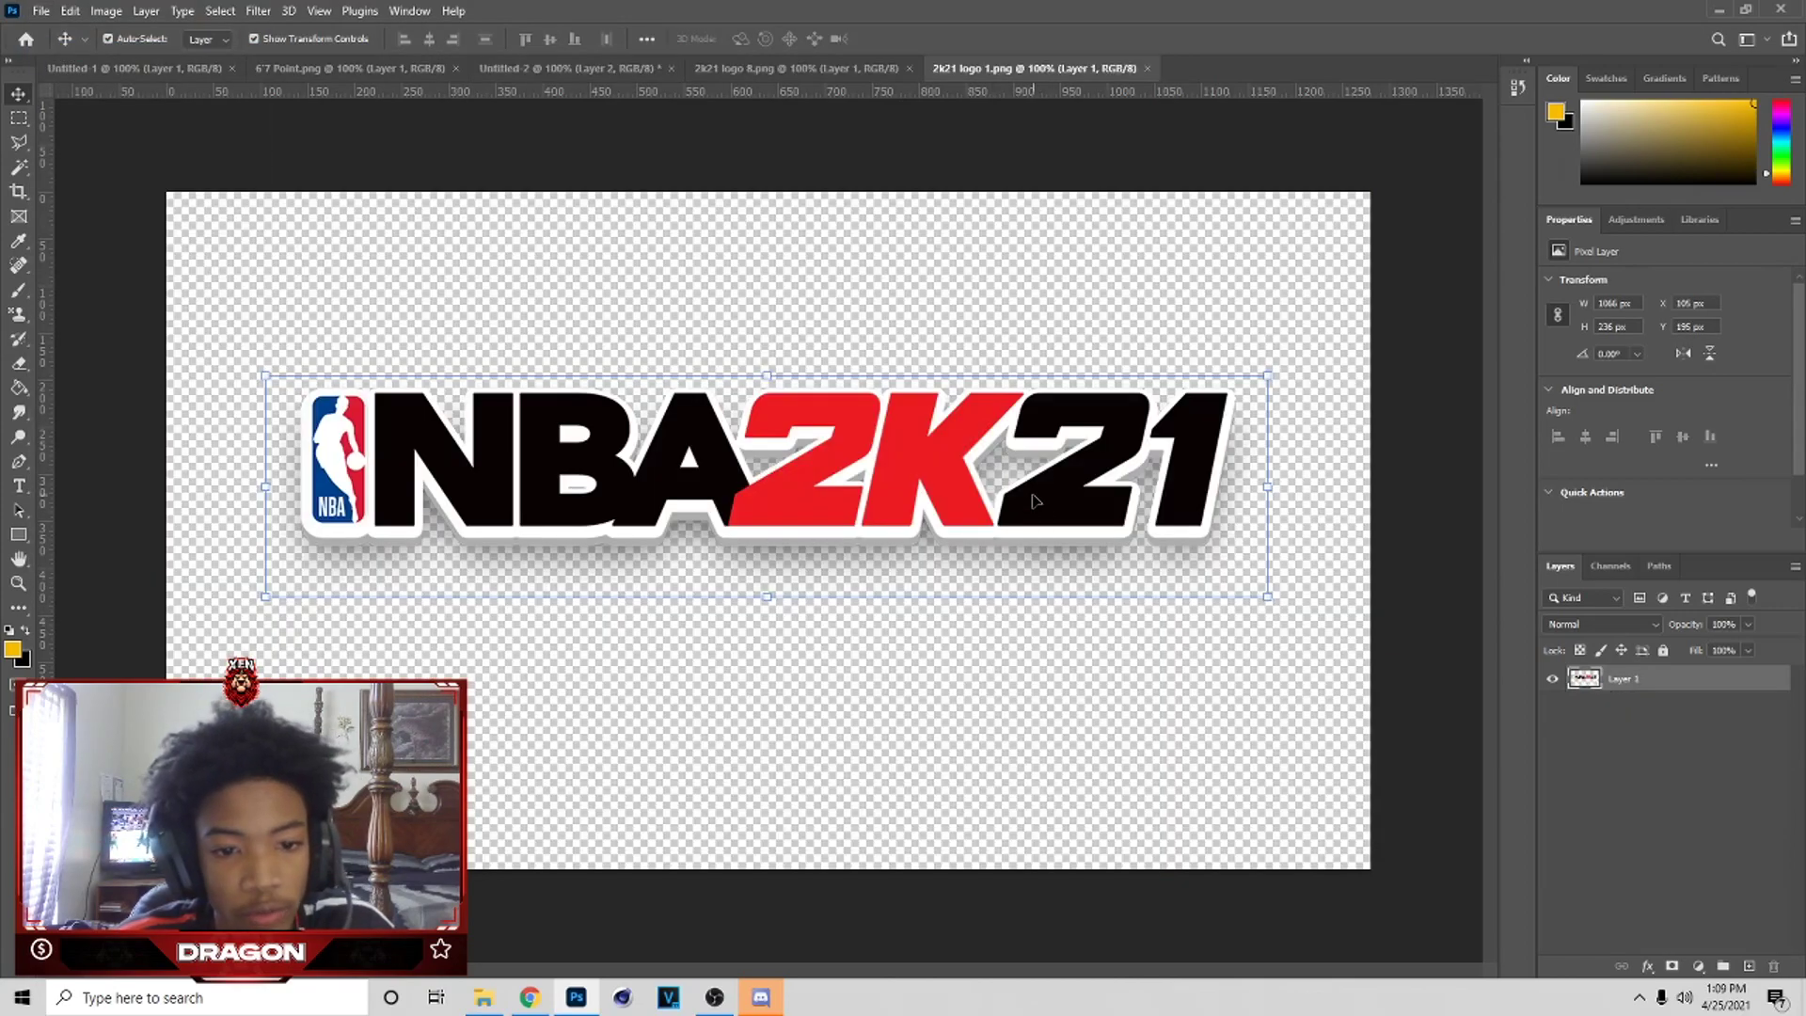
{"action": "mouse_move", "coordinate": [1035, 499]}
{"action": "left_mouse_down"}
{"action": "mouse_move", "coordinate": [1040, 527]}
{"action": "mouse_move", "coordinate": [1035, 504]}
{"action": "left_mouse_up"}
{"action": "left_click", "coordinate": [788, 60]}
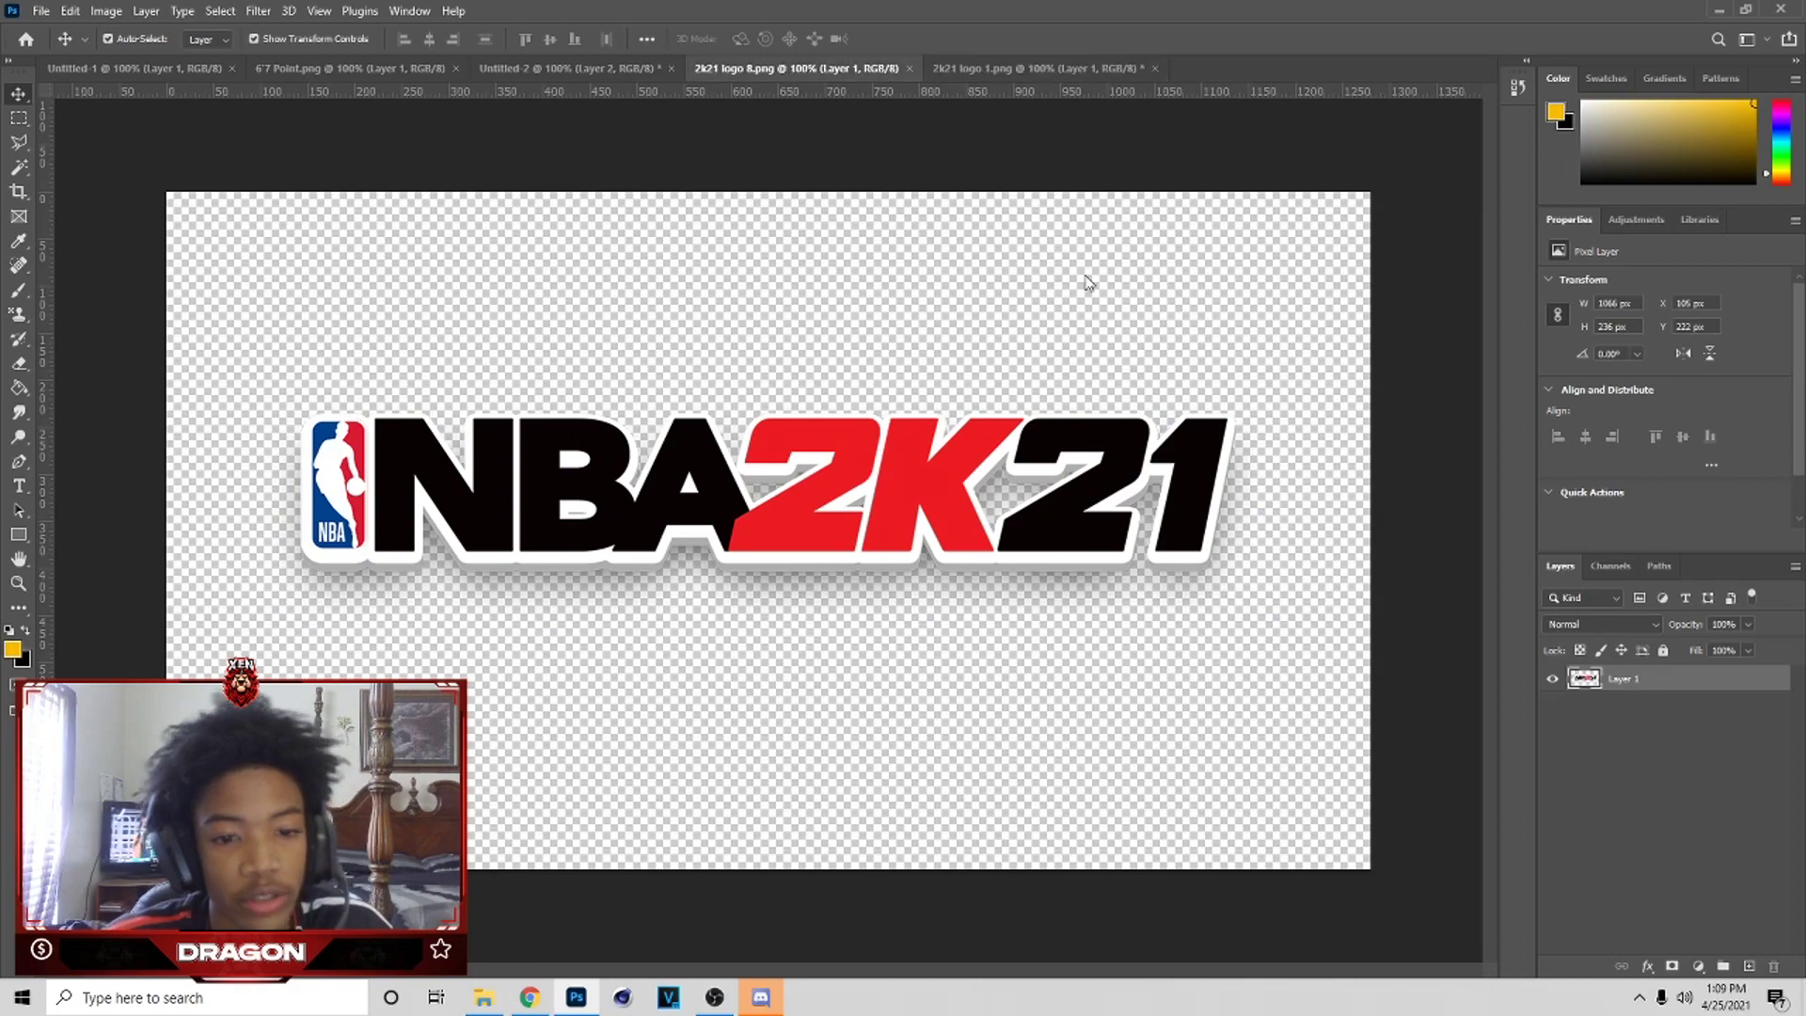
- Add a 3 px stroke to the 2K21 logo layer
{"action": "right_click", "coordinate": [1661, 679]}
{"action": "left_click", "coordinate": [1536, 208]}
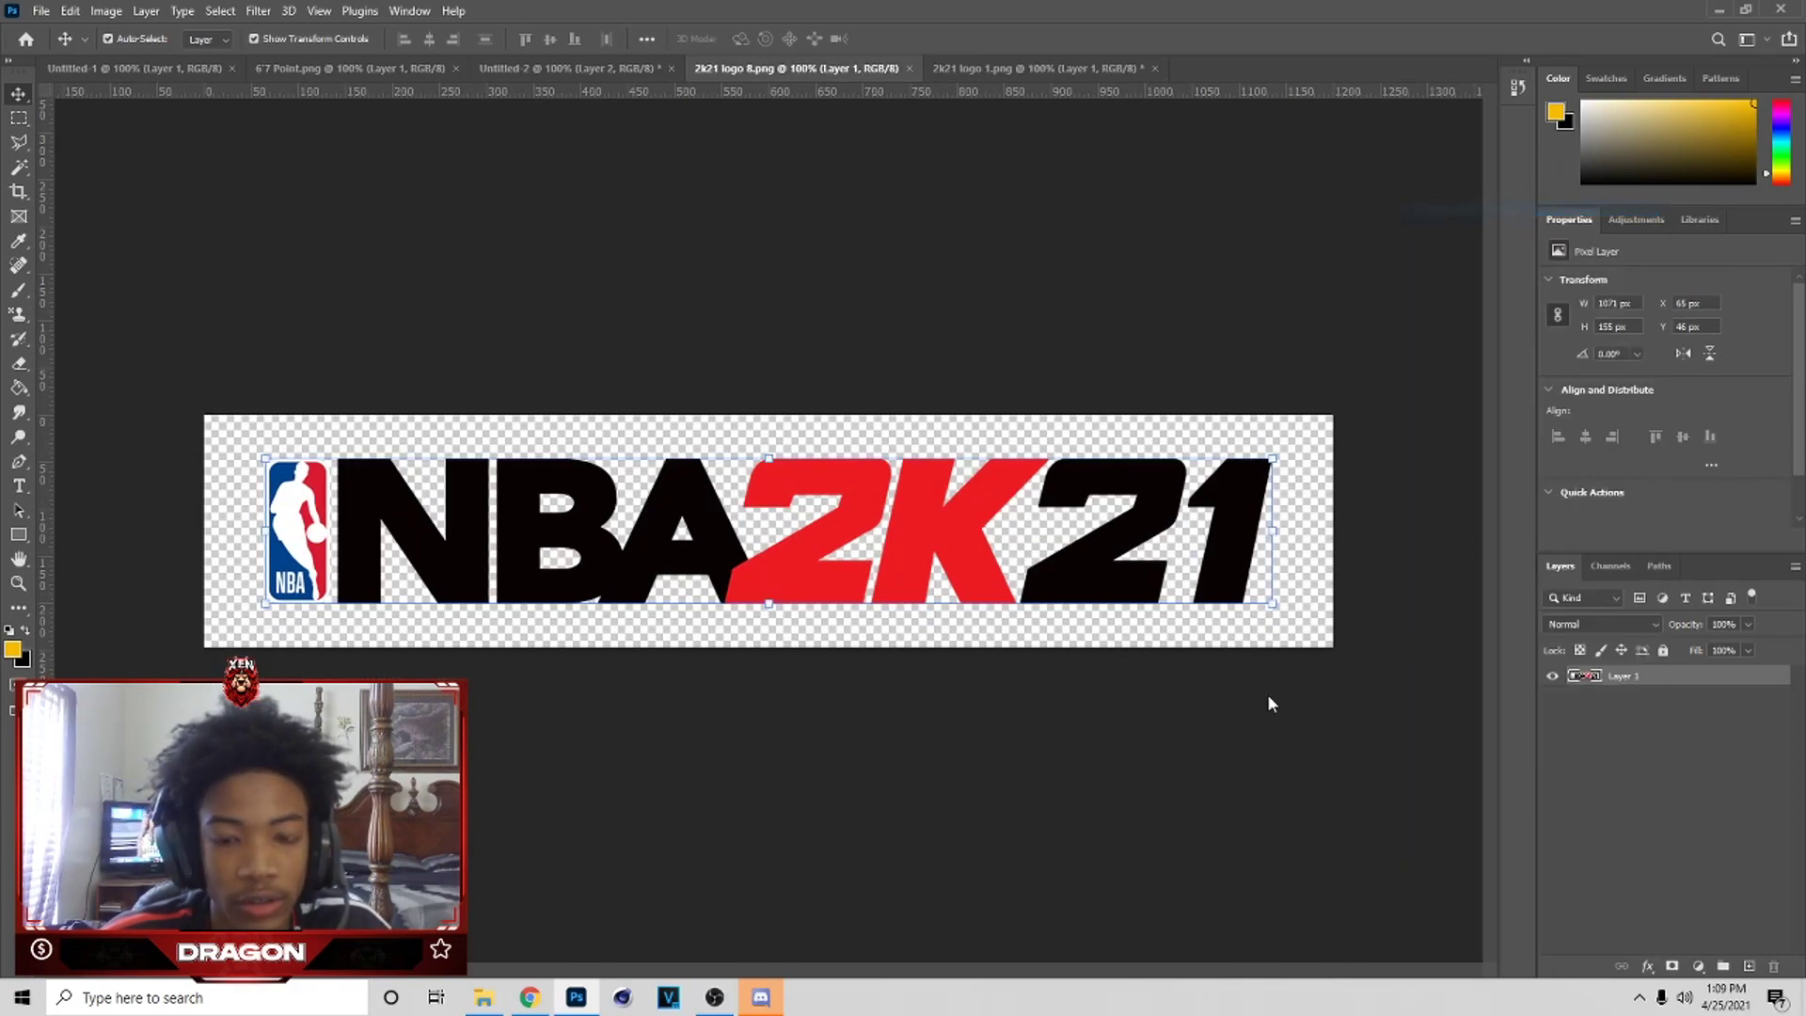
{"action": "left_click", "coordinate": [582, 679]}
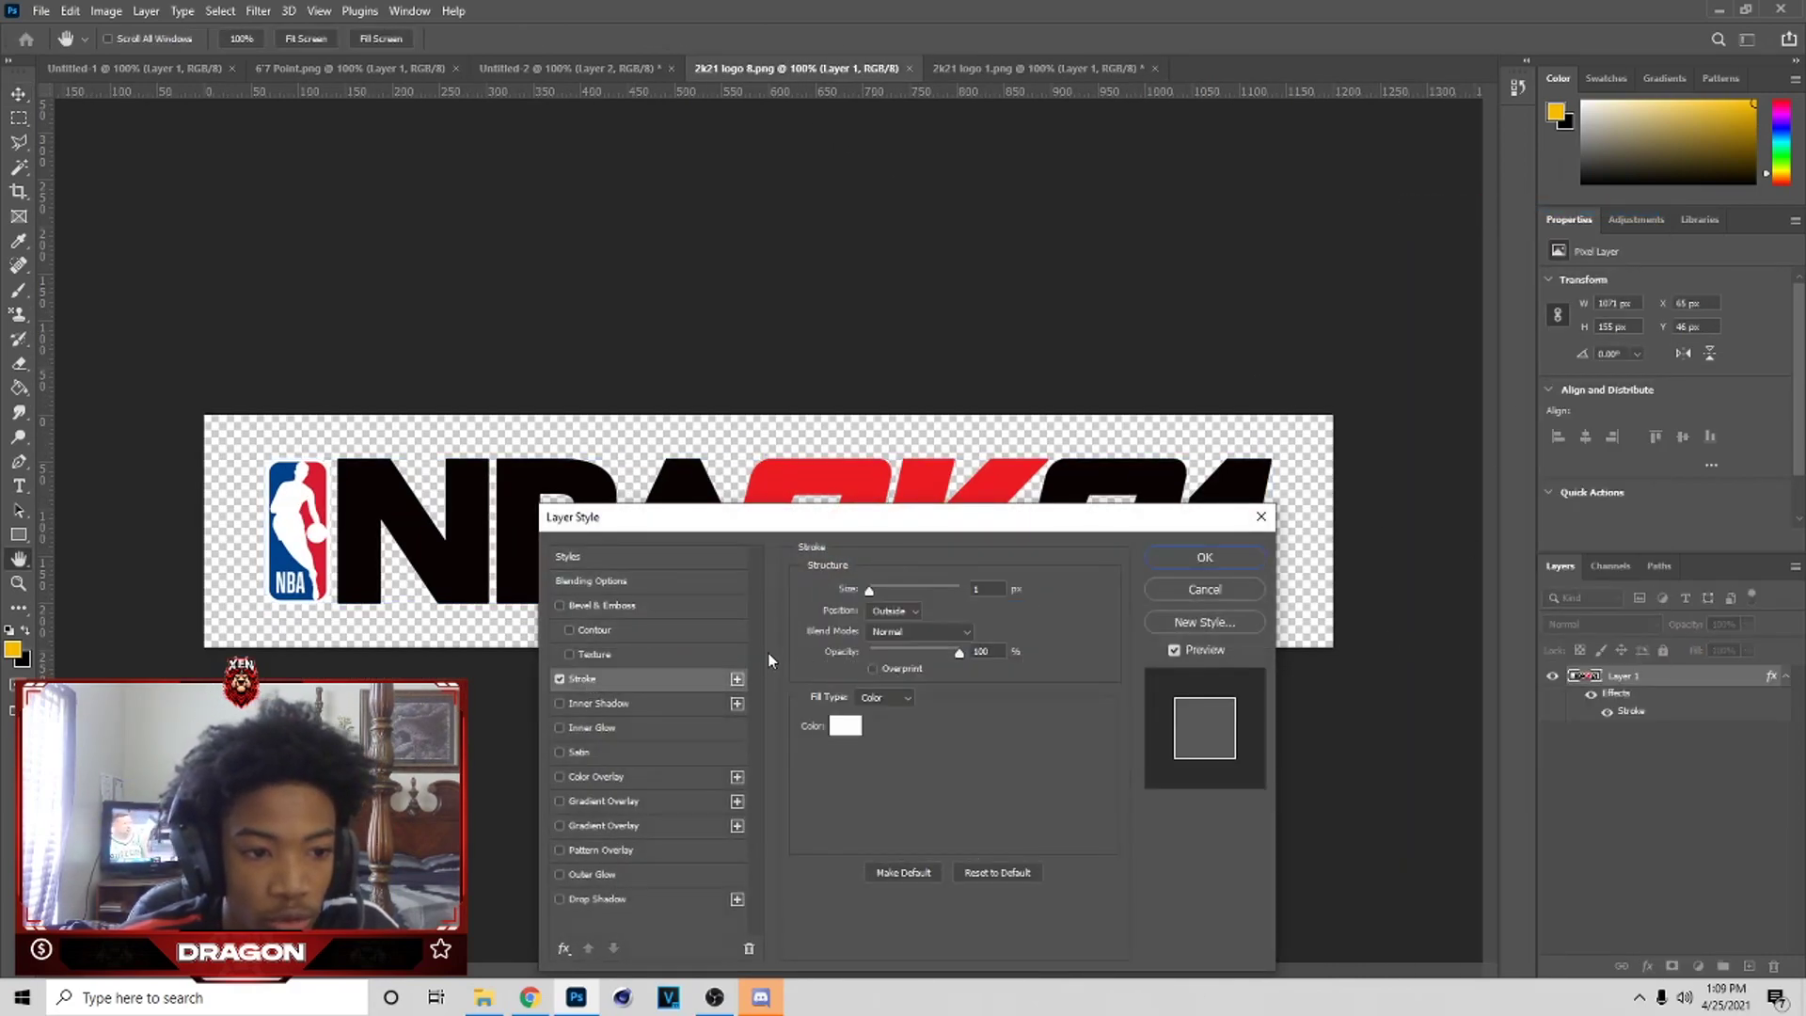
{"action": "left_click_drag", "start_coordinate": [873, 595], "coordinate": [873, 595]}
{"action": "left_click", "coordinate": [1204, 557]}
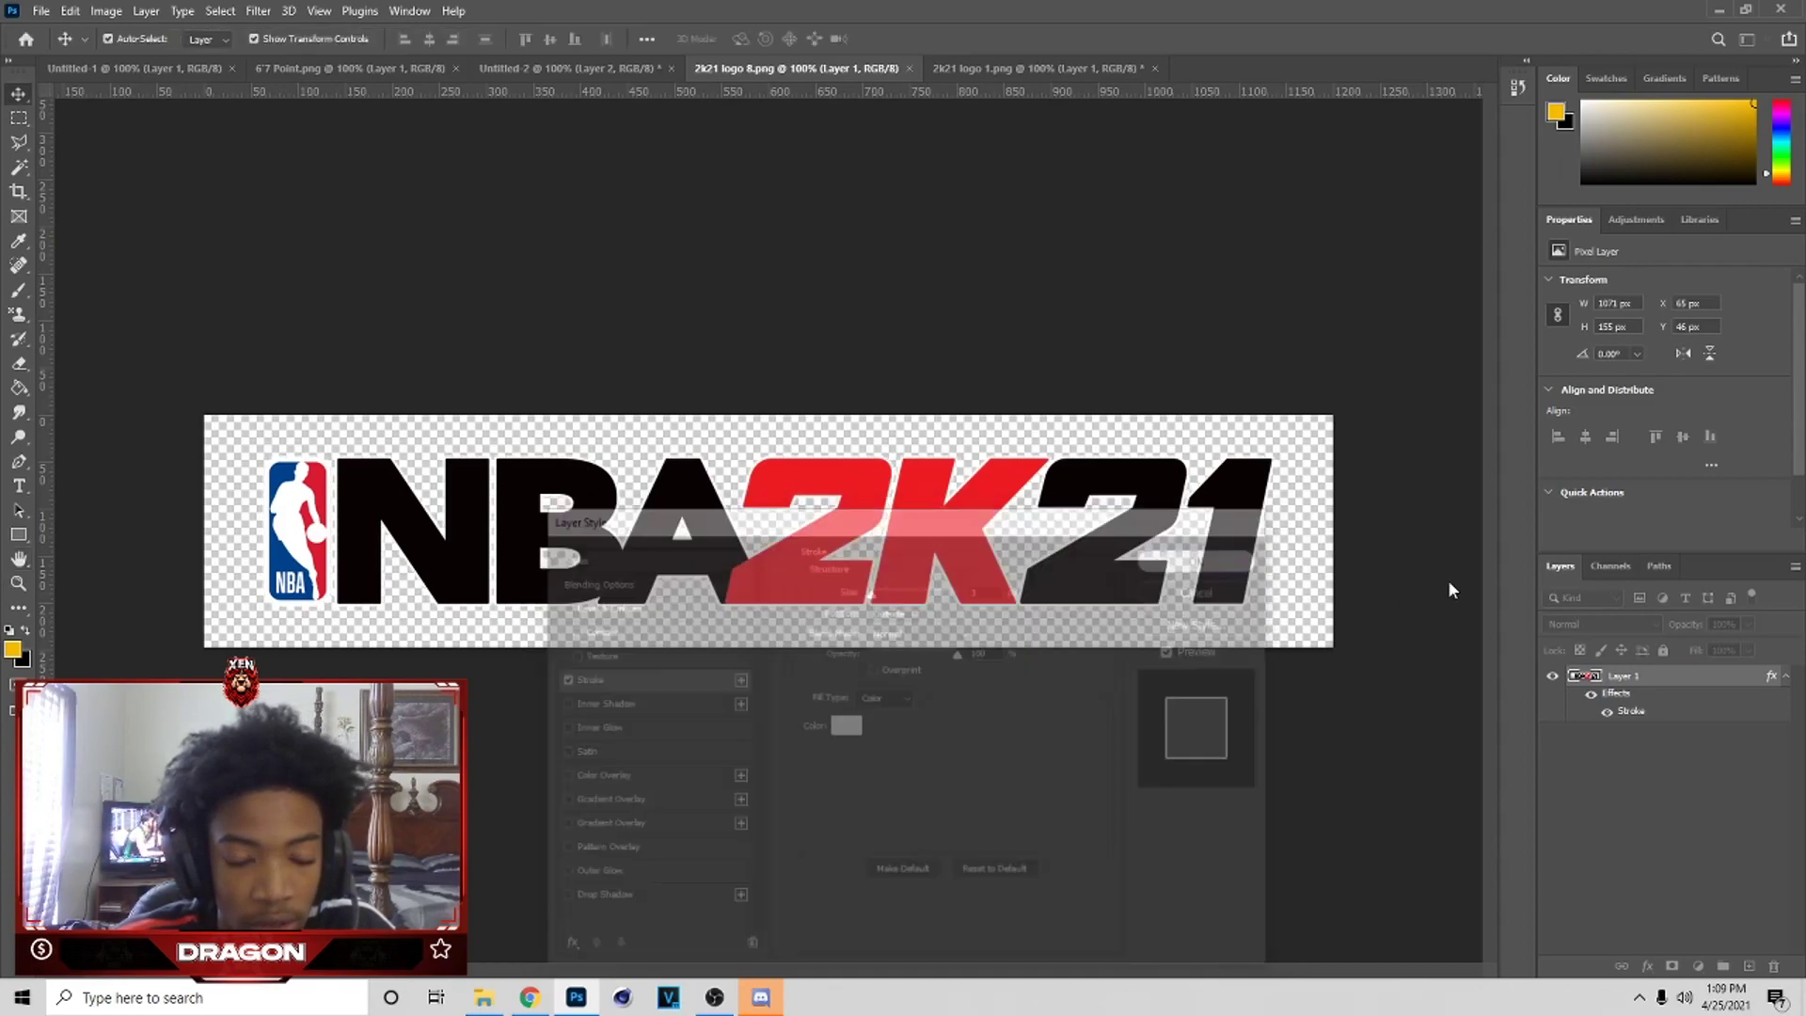
- Rasterize the logo's layer style to bake the stroke into its pixels
{"action": "right_click", "coordinate": [1703, 674]}
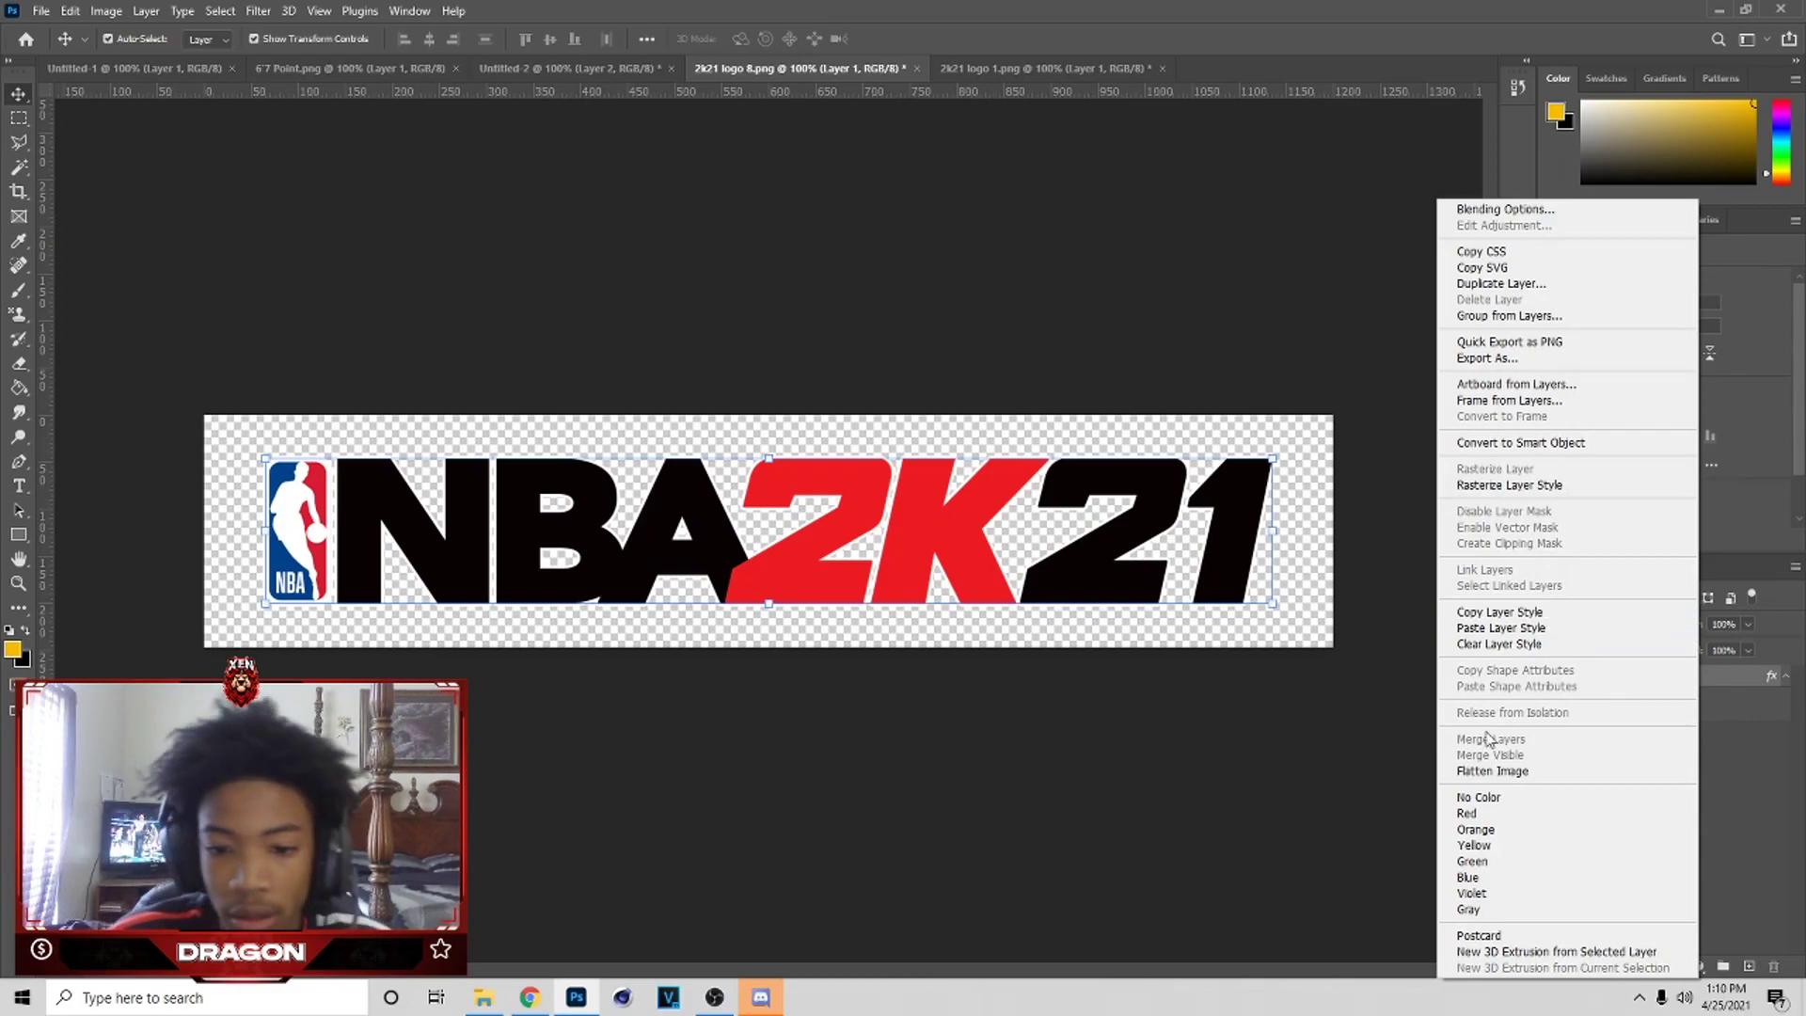
{"action": "left_click", "coordinate": [1543, 485]}
{"action": "right_click", "coordinate": [1631, 676]}
{"action": "left_click", "coordinate": [1416, 209]}
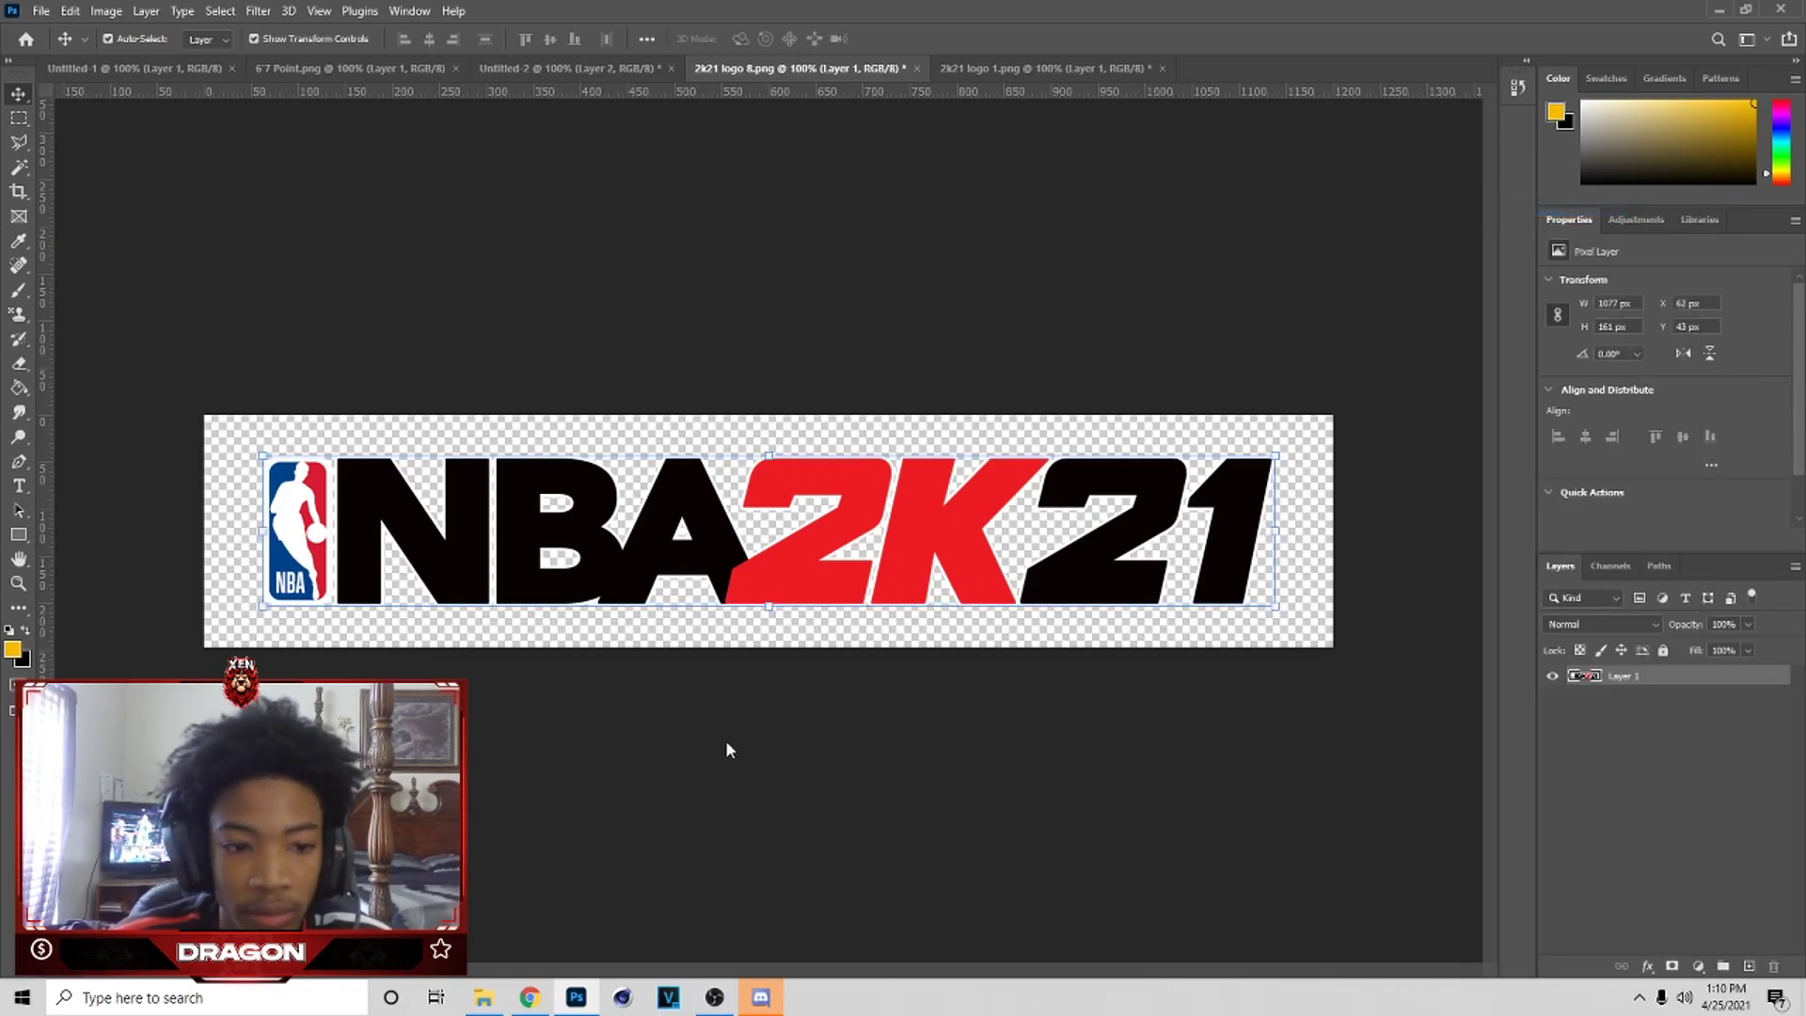
- Add a hard-edged drop shadow to the logo, size 0, gray colour, 100% opacity
{"action": "left_click", "coordinate": [598, 900]}
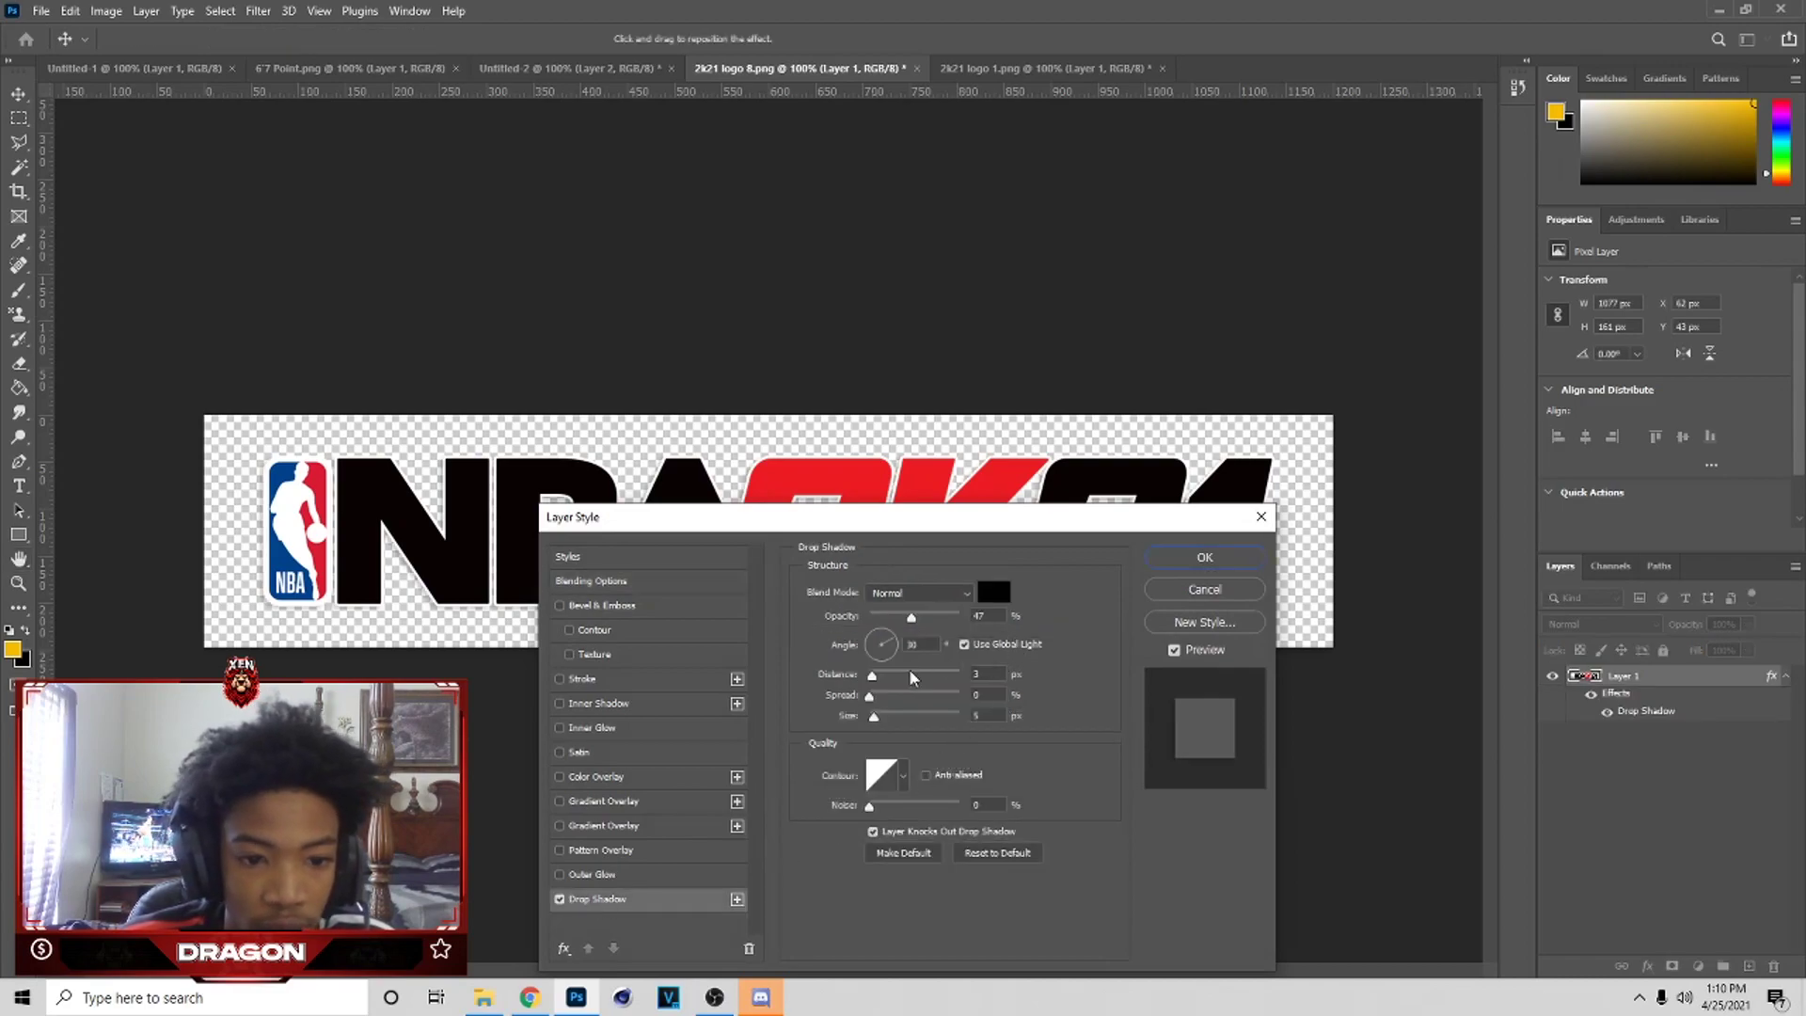
{"action": "left_click_drag", "start_coordinate": [874, 718], "coordinate": [867, 718]}
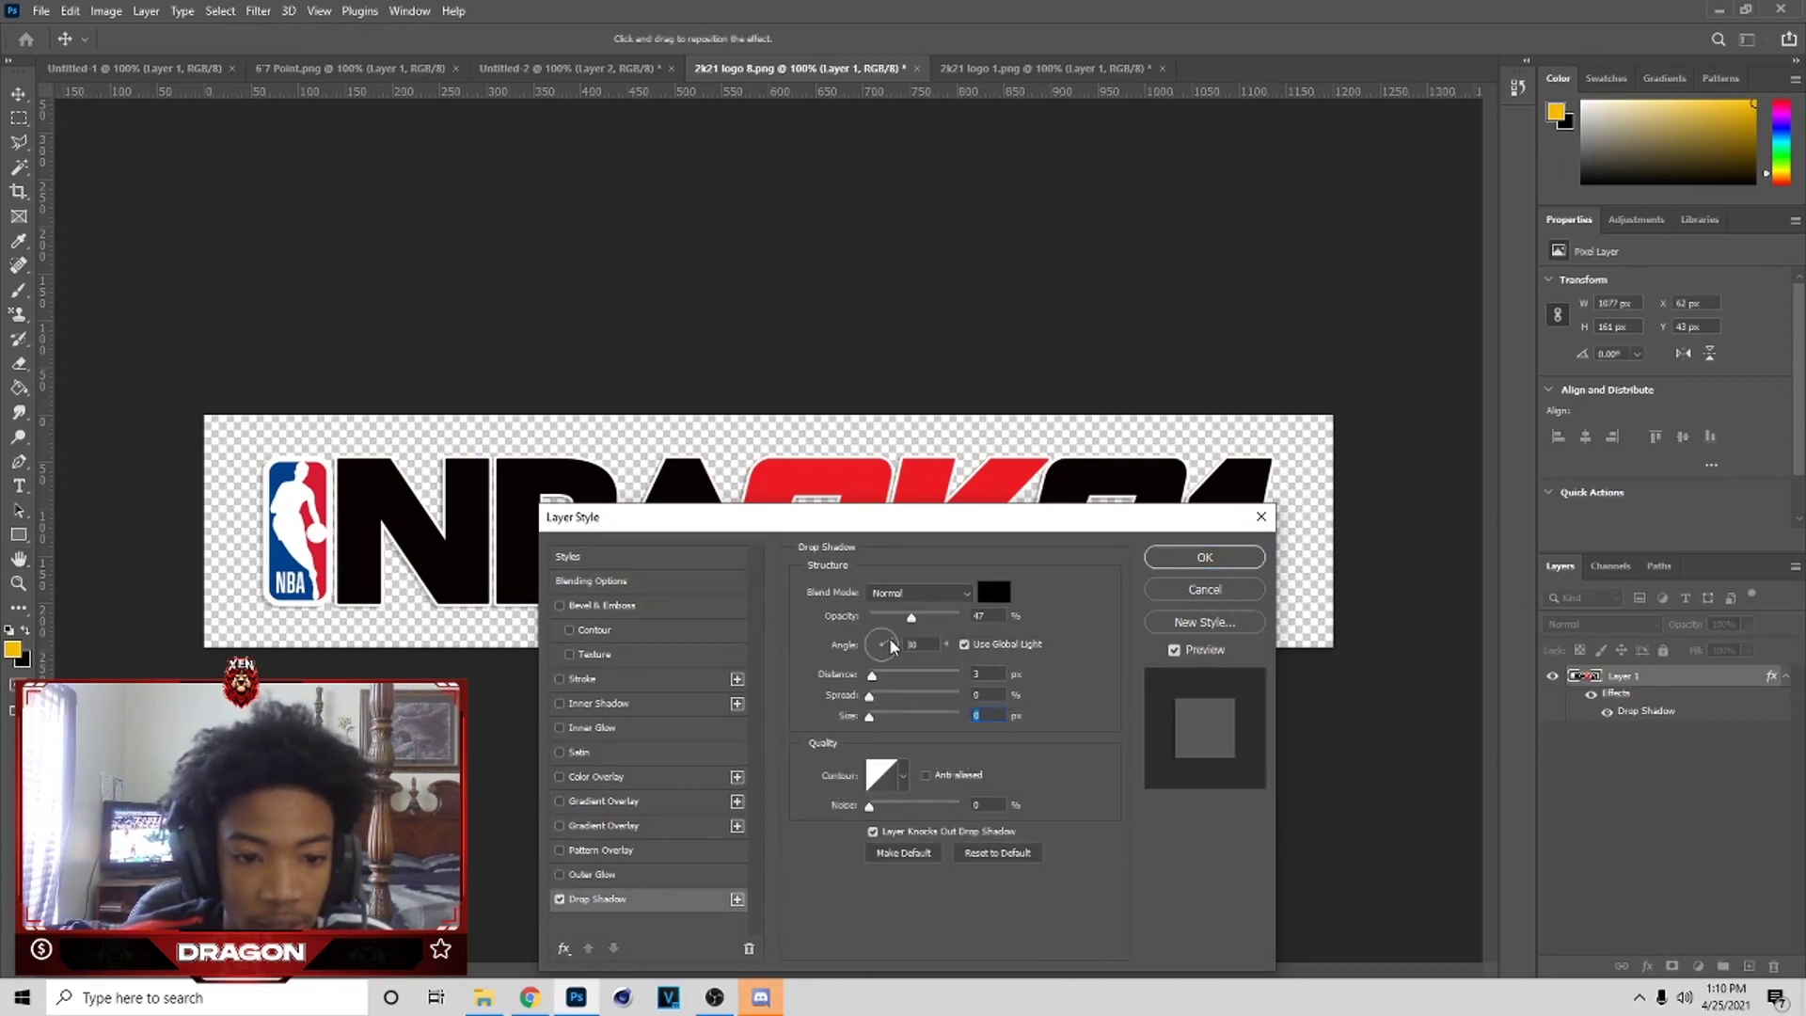
{"action": "left_click", "coordinate": [885, 635]}
{"action": "double_click", "coordinate": [909, 645]}
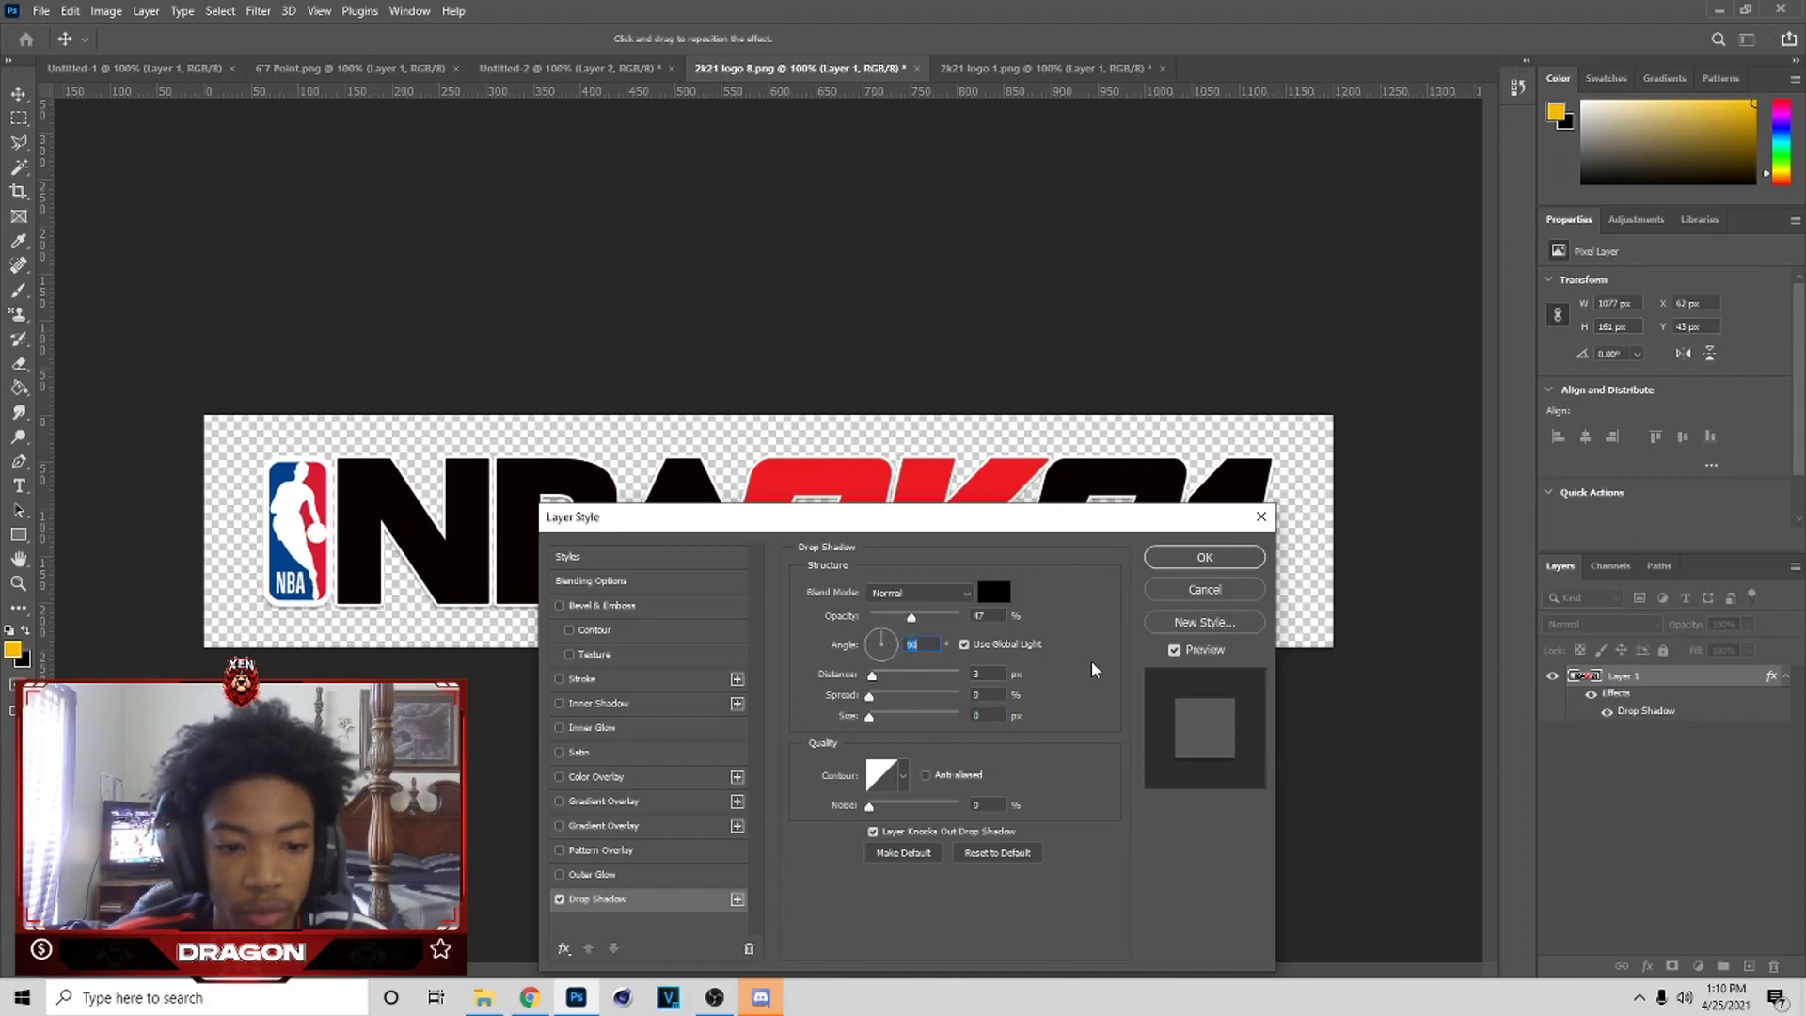
{"action": "mouse_move", "coordinate": [910, 617]}
{"action": "left_mouse_down"}
{"action": "mouse_move", "coordinate": [955, 619]}
{"action": "mouse_move", "coordinate": [939, 621]}
{"action": "left_mouse_up"}
{"action": "left_click_drag", "start_coordinate": [872, 676], "coordinate": [878, 677]}
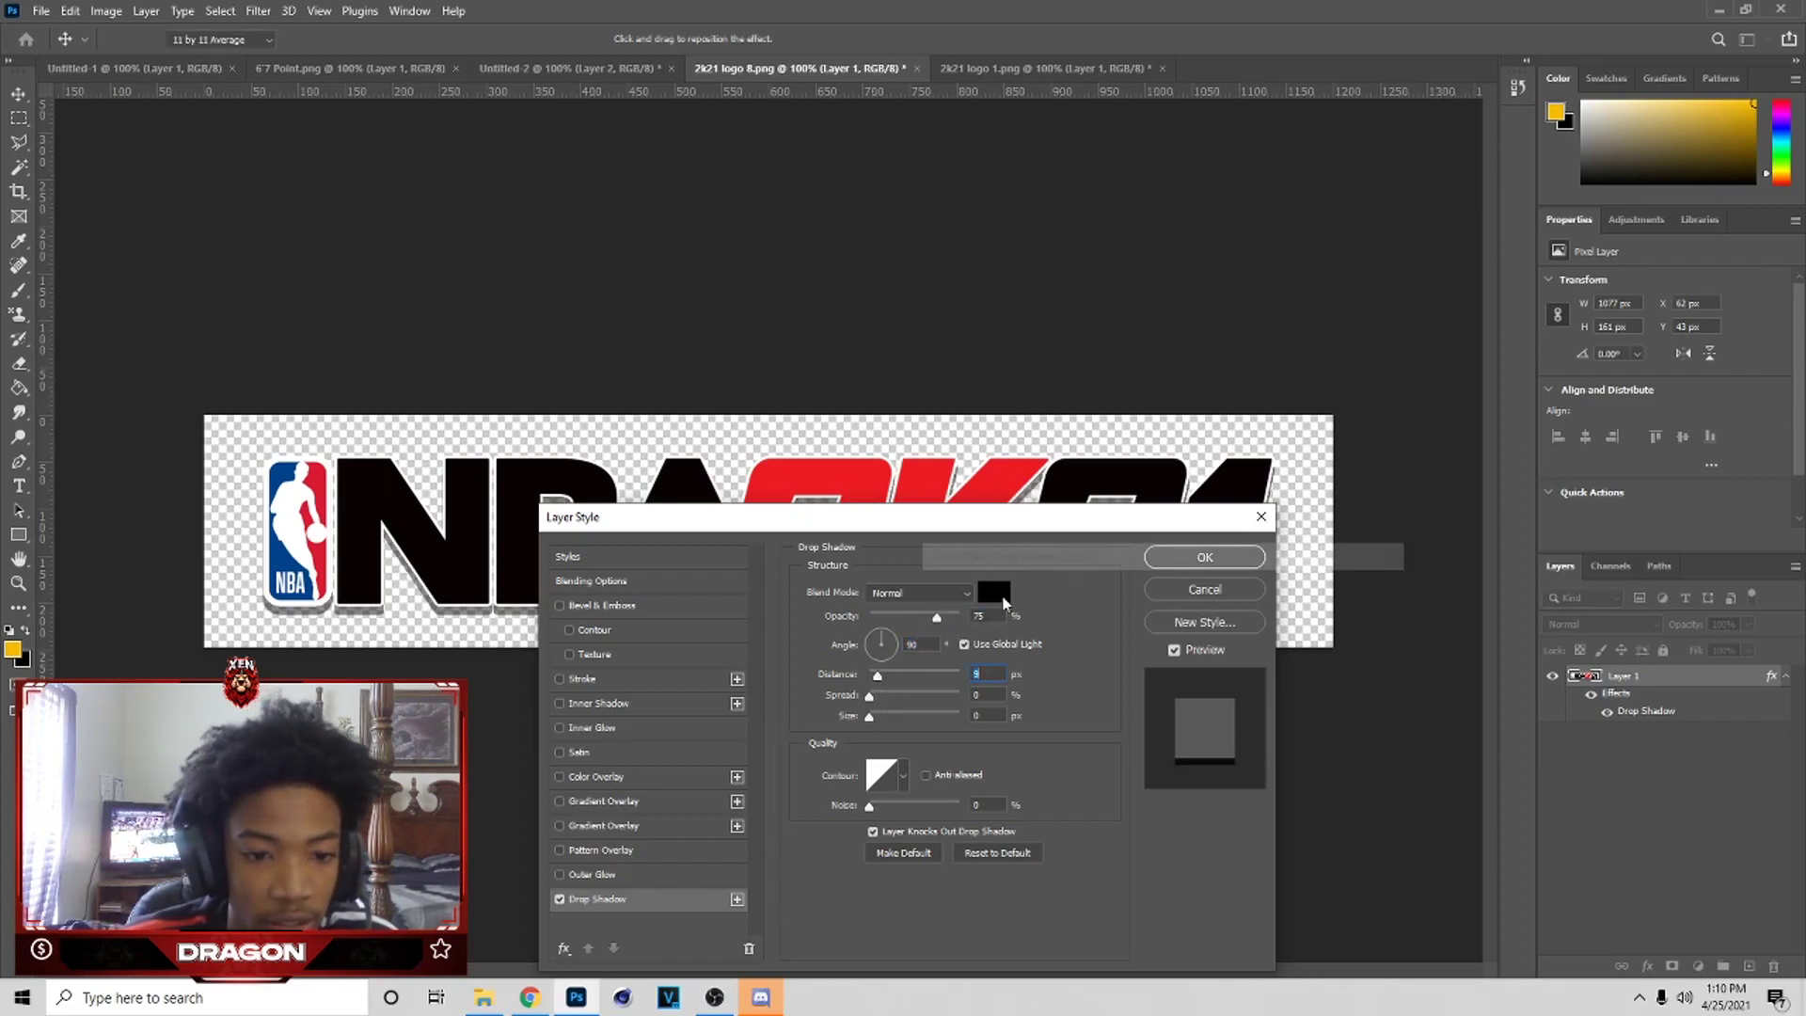
{"action": "left_click", "coordinate": [994, 592]}
{"action": "left_click", "coordinate": [907, 686]}
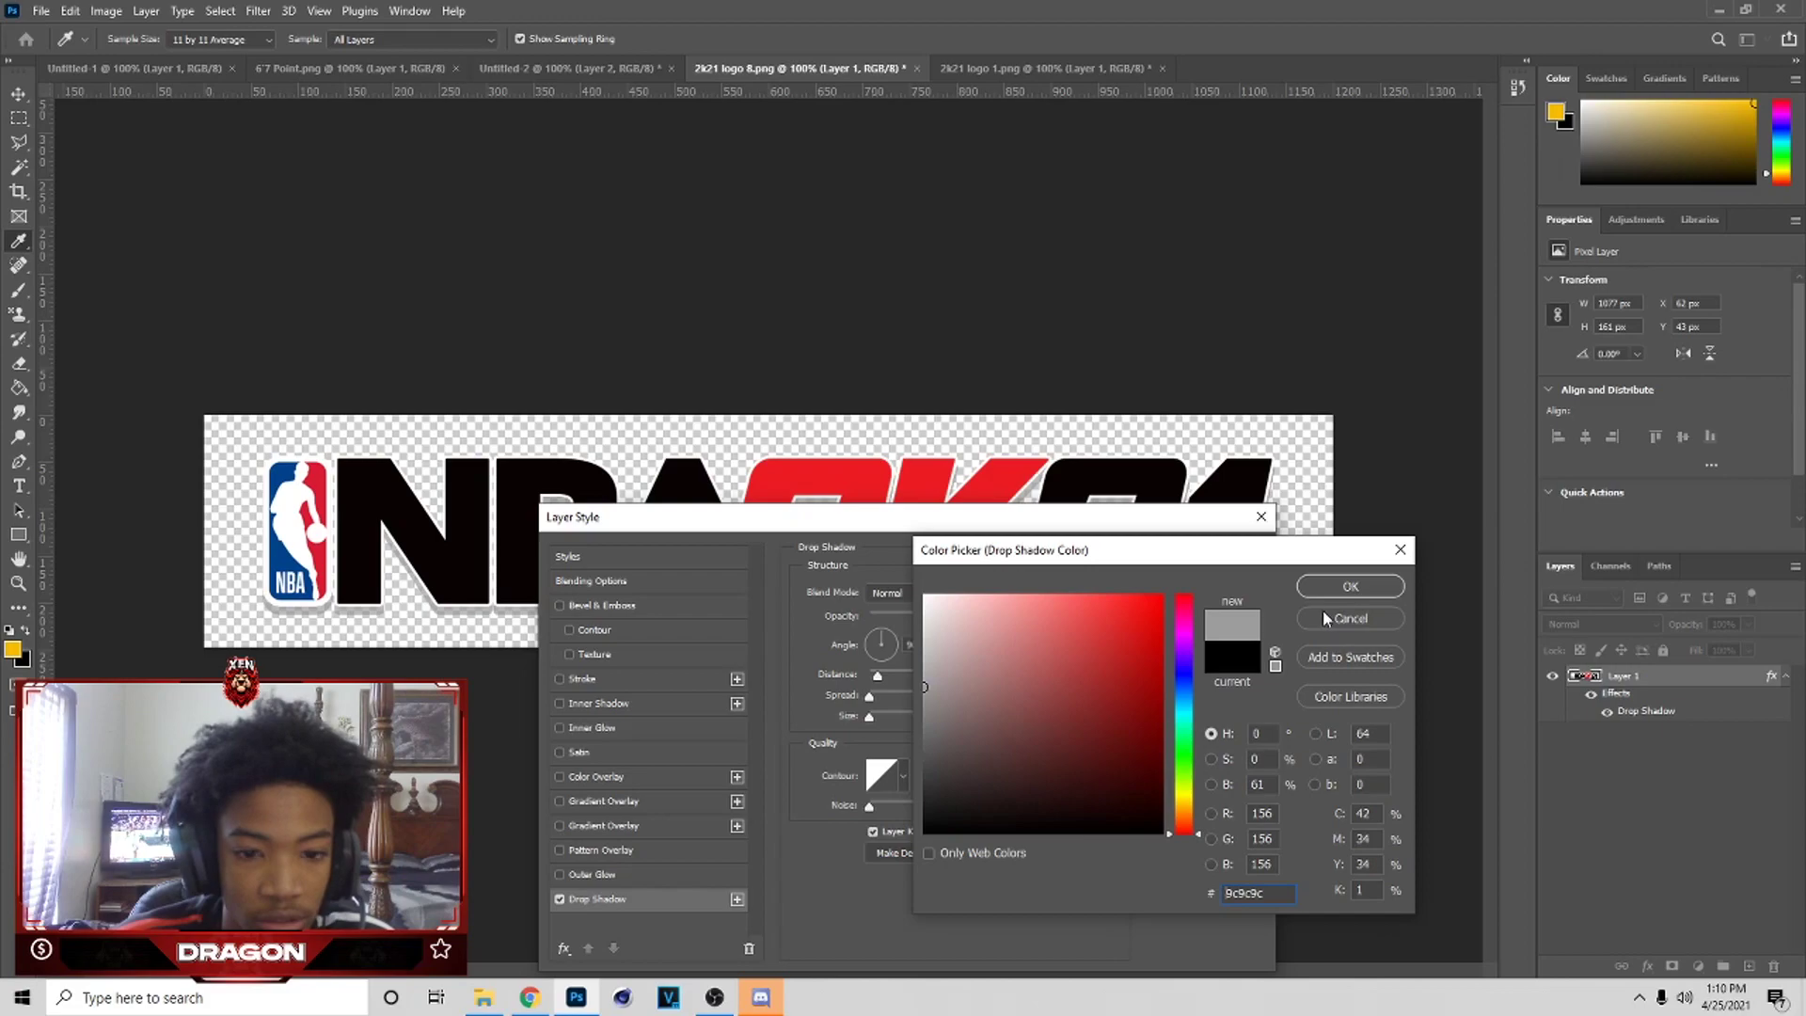
{"action": "key", "text": "Return"}
{"action": "left_click_drag", "start_coordinate": [952, 623], "coordinate": [960, 621]}
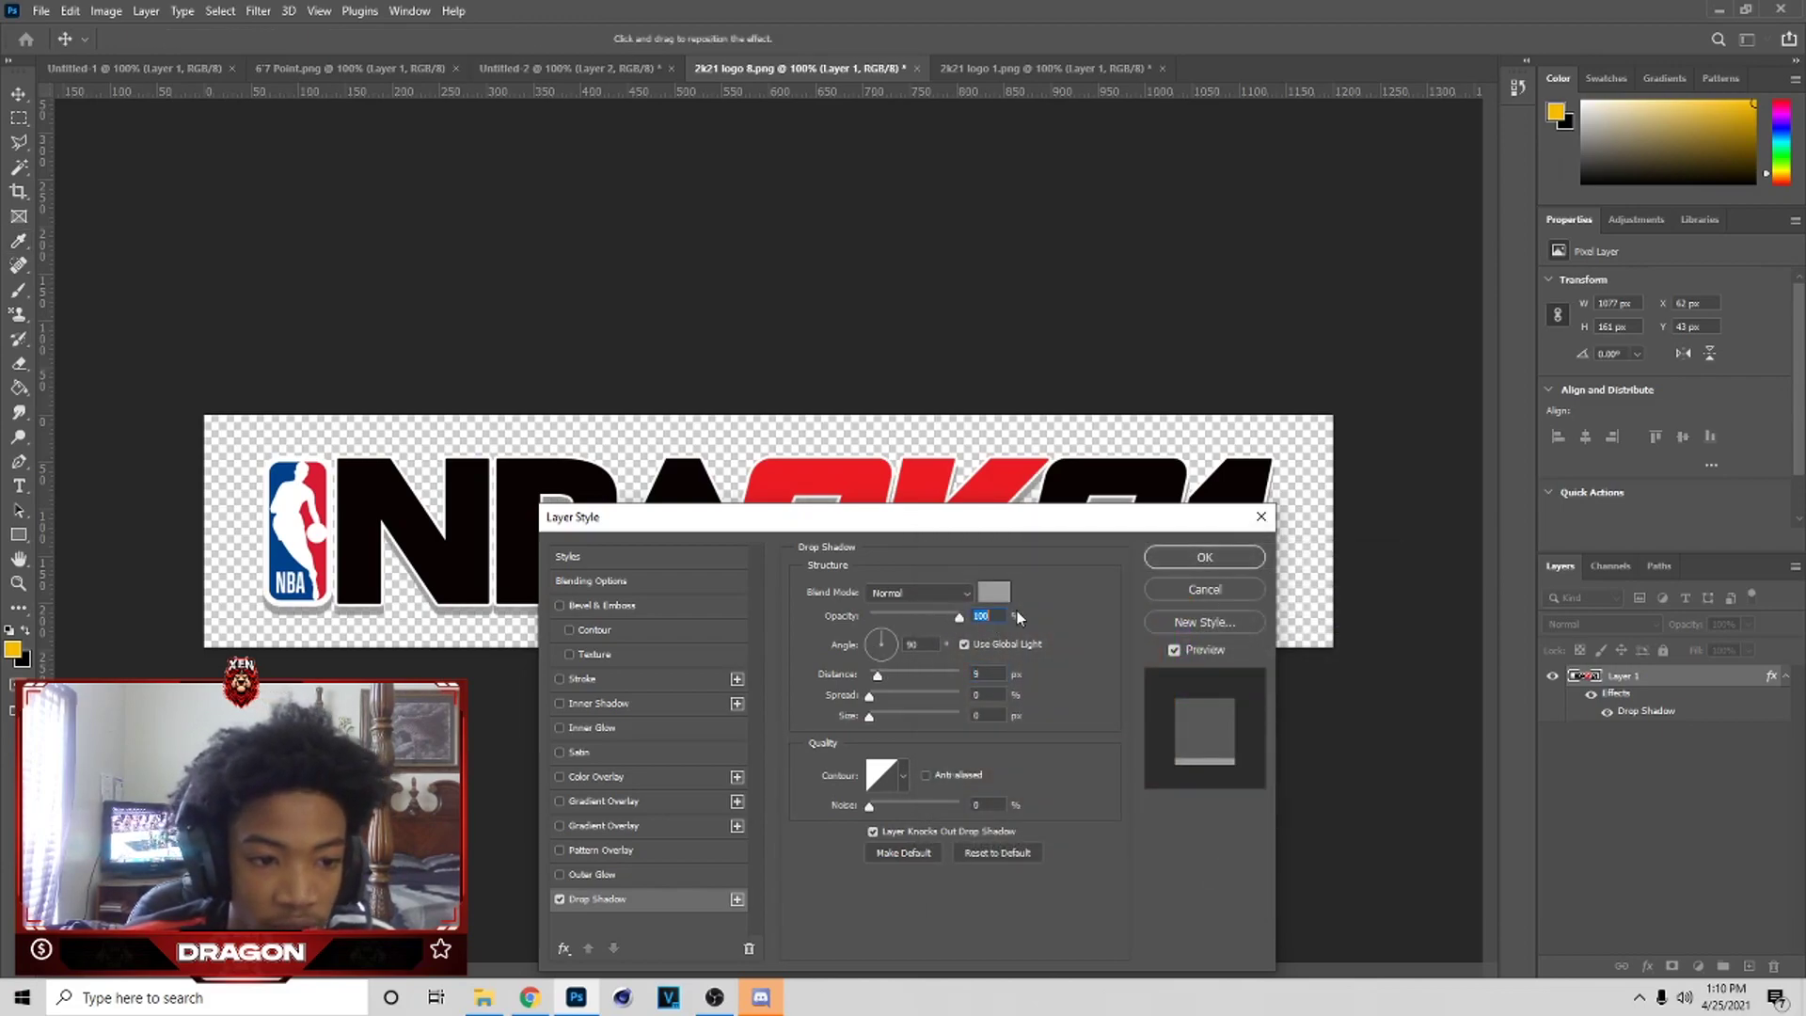
- Change the logo's shadow to black at 92% opacity with an 18 px distance
{"action": "left_click_drag", "start_coordinate": [1033, 532], "coordinate": [1297, 478]}
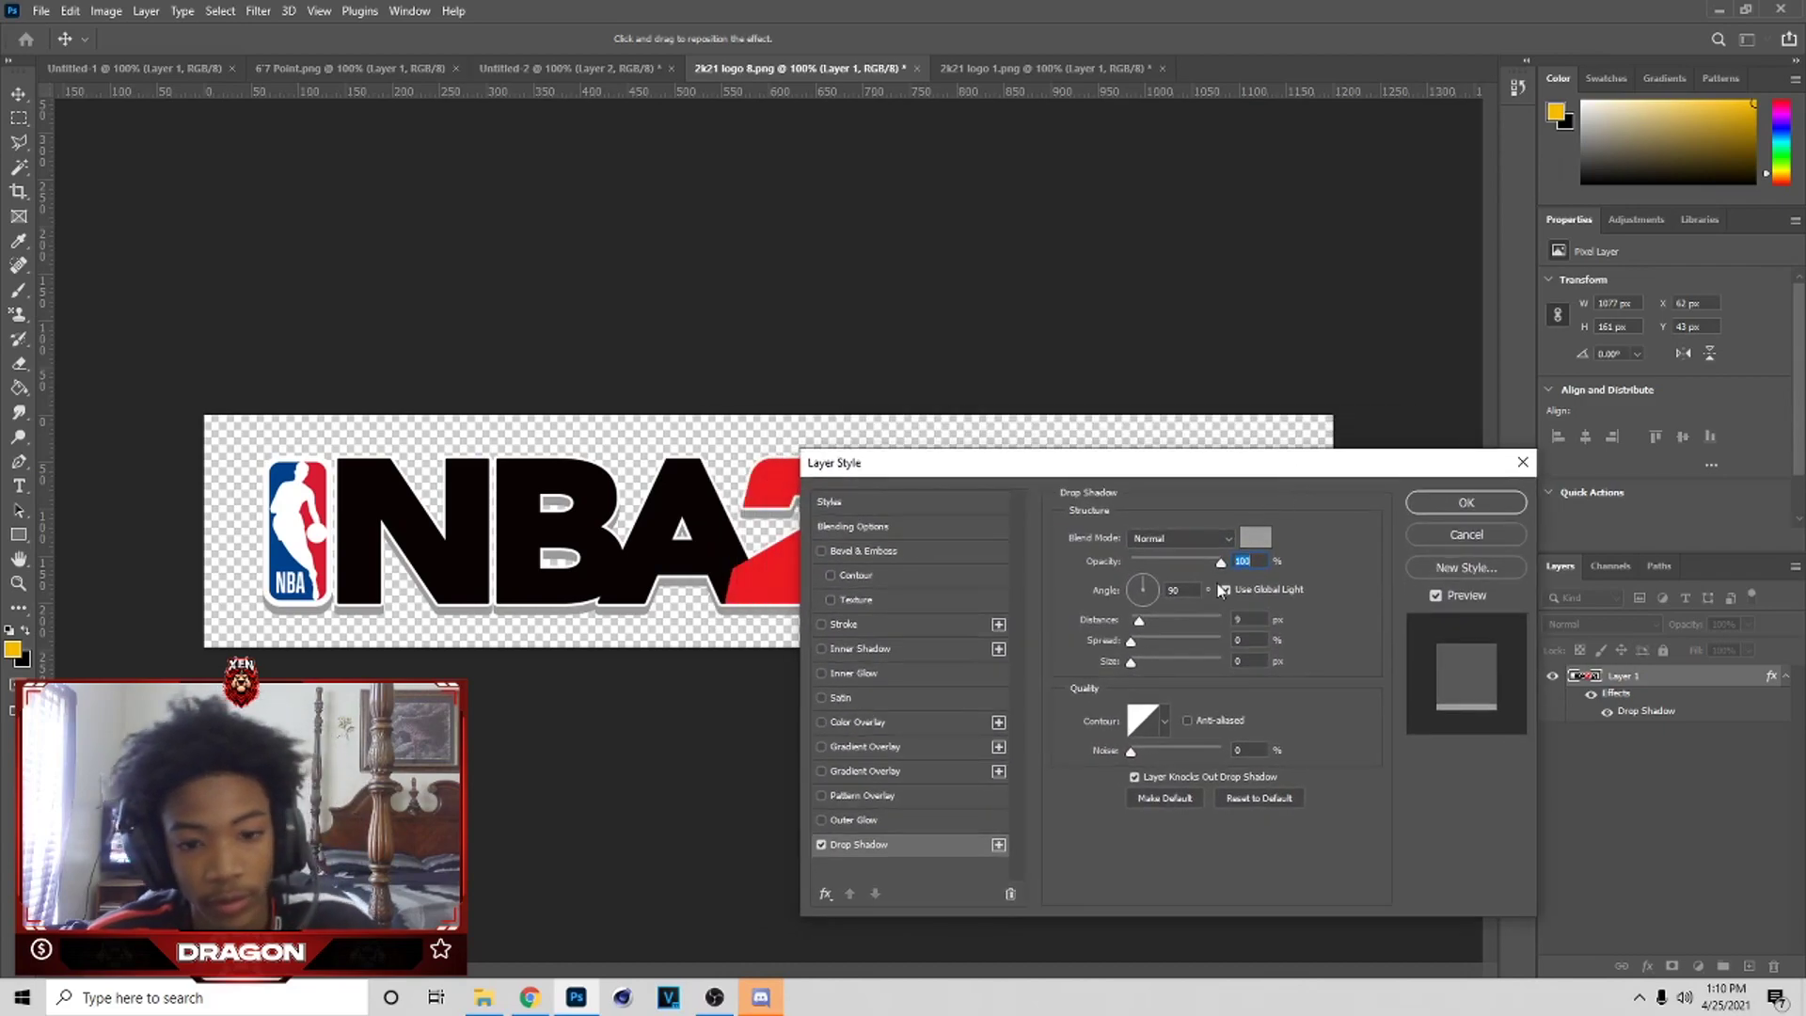
{"action": "left_click", "coordinate": [1255, 537]}
{"action": "left_click", "coordinate": [1165, 832]}
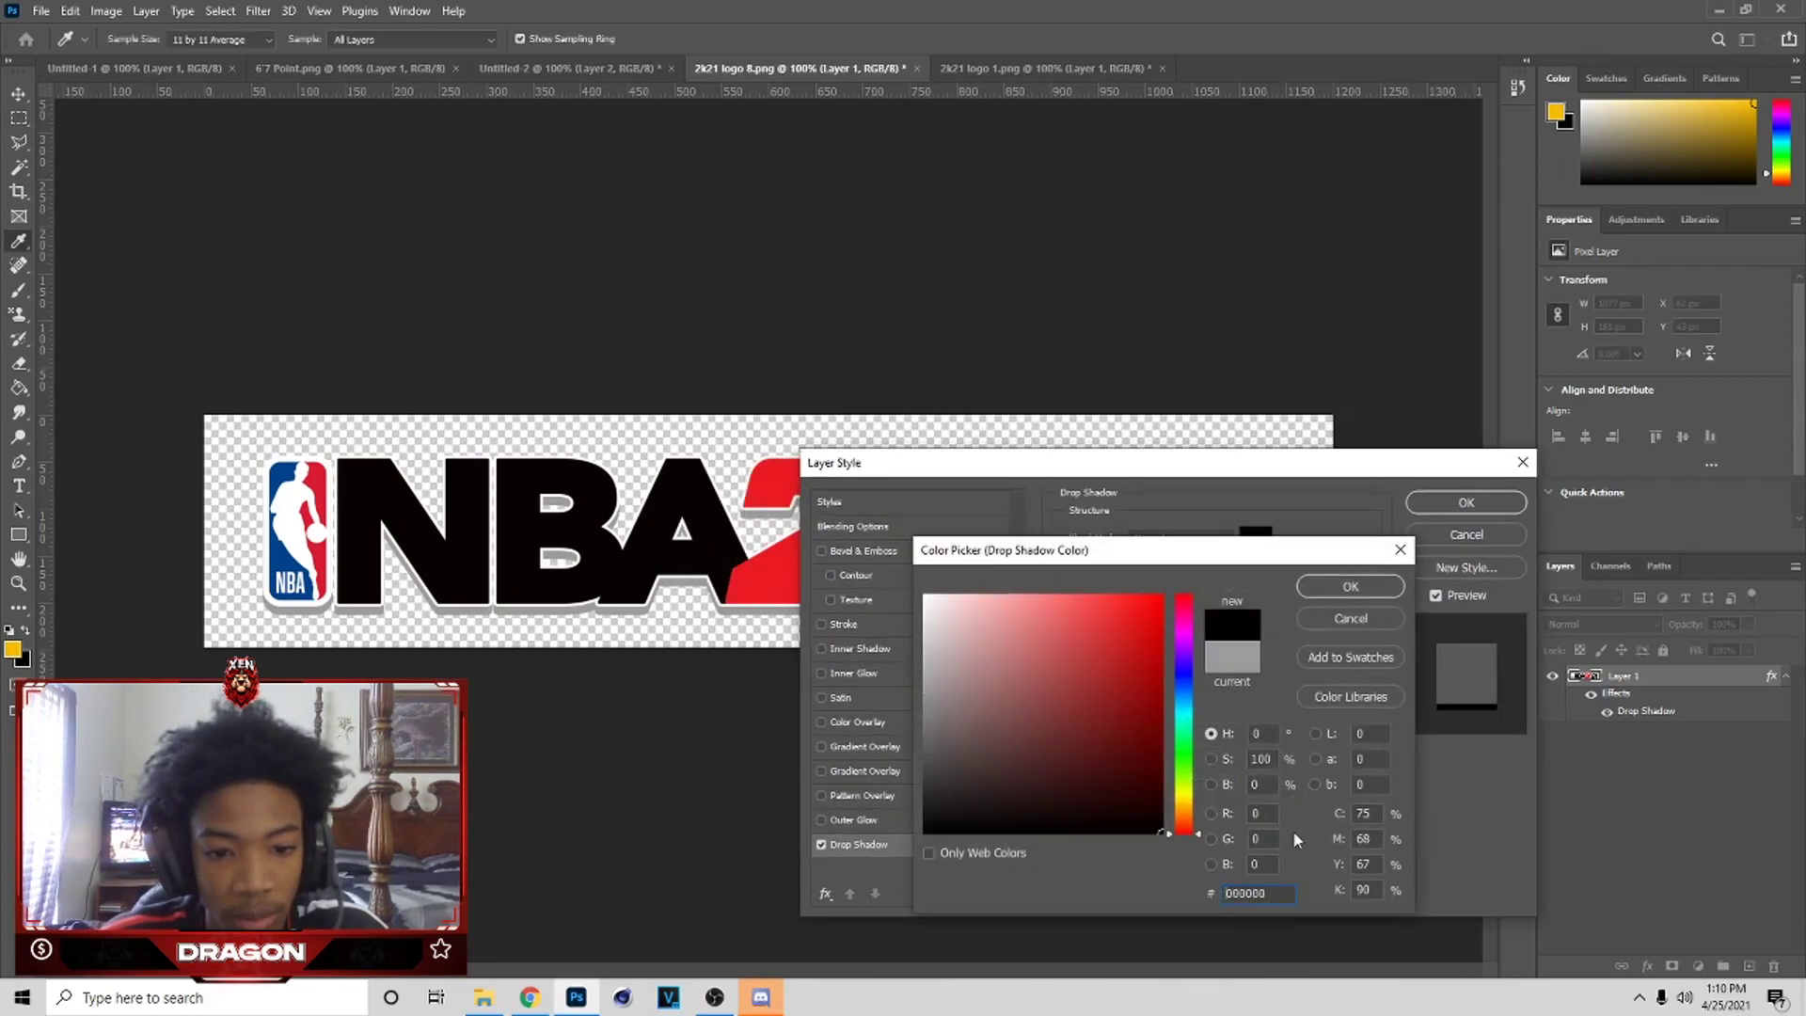
{"action": "left_click", "coordinate": [1356, 594]}
{"action": "left_click_drag", "start_coordinate": [1193, 563], "coordinate": [1195, 564]}
{"action": "left_click_drag", "start_coordinate": [1139, 620], "coordinate": [1144, 662]}
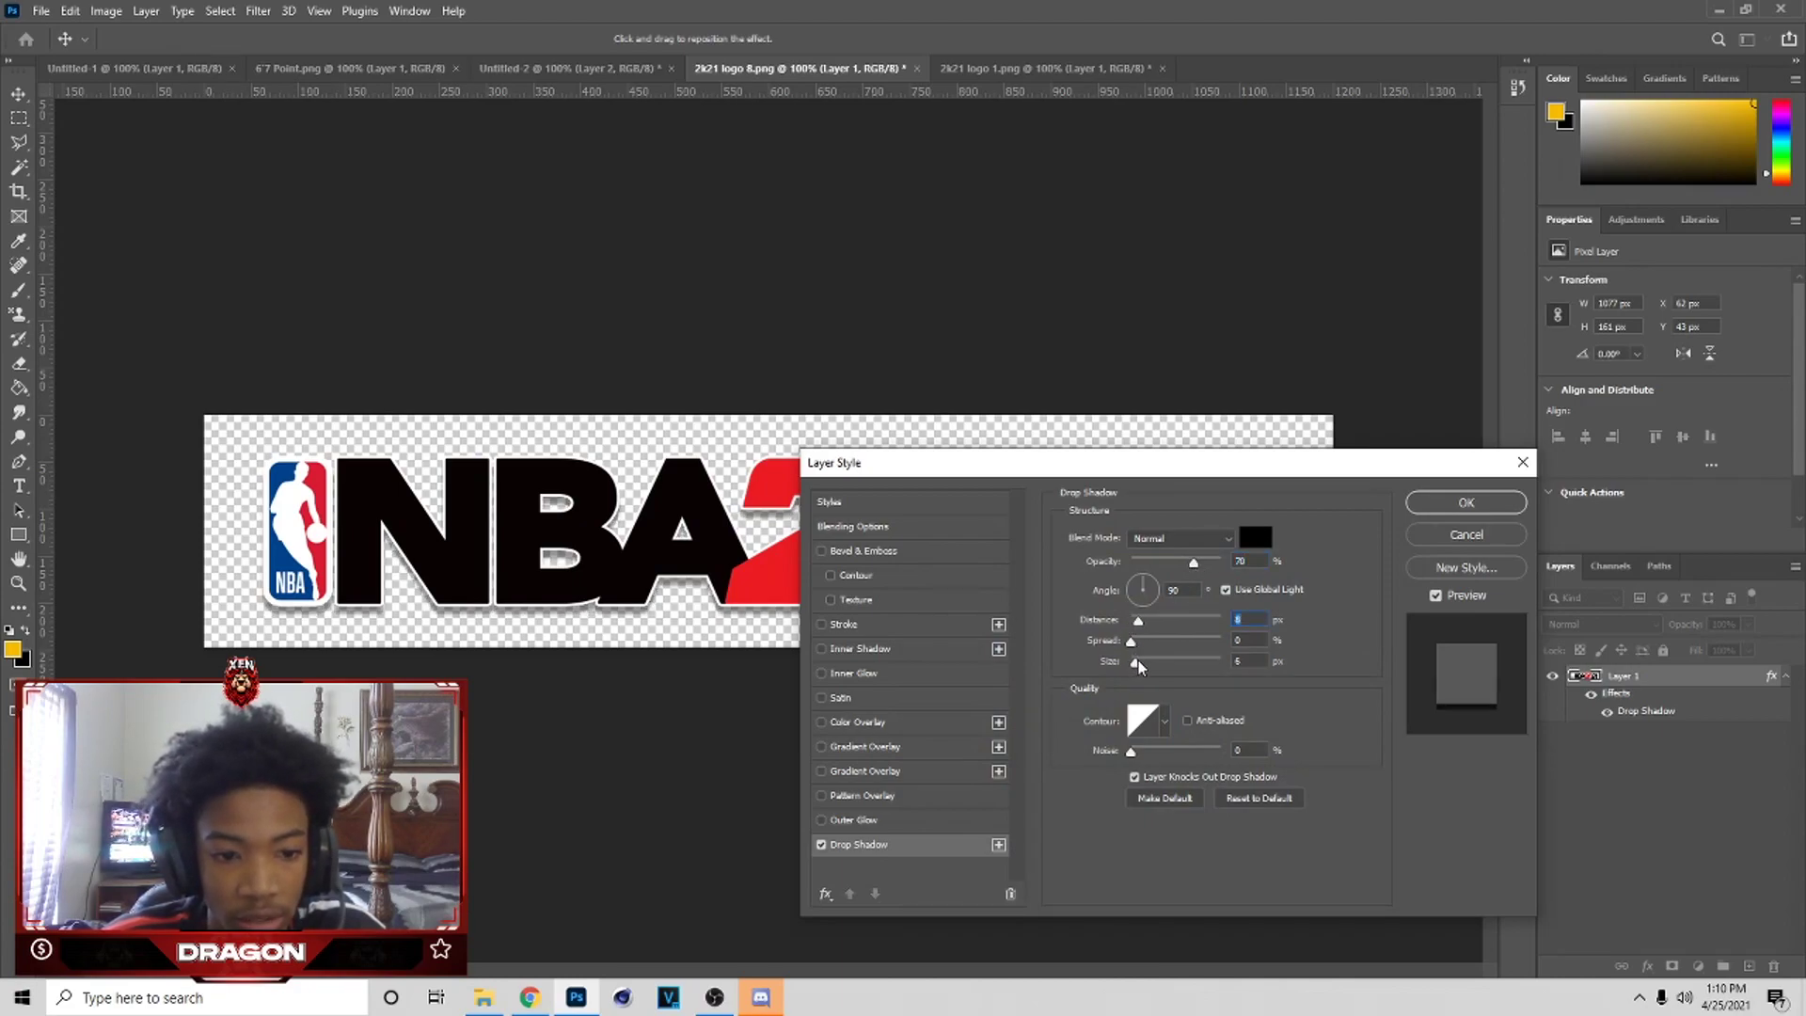
{"action": "left_click_drag", "start_coordinate": [1194, 563], "coordinate": [1214, 562]}
{"action": "left_click_drag", "start_coordinate": [1138, 621], "coordinate": [1149, 621]}
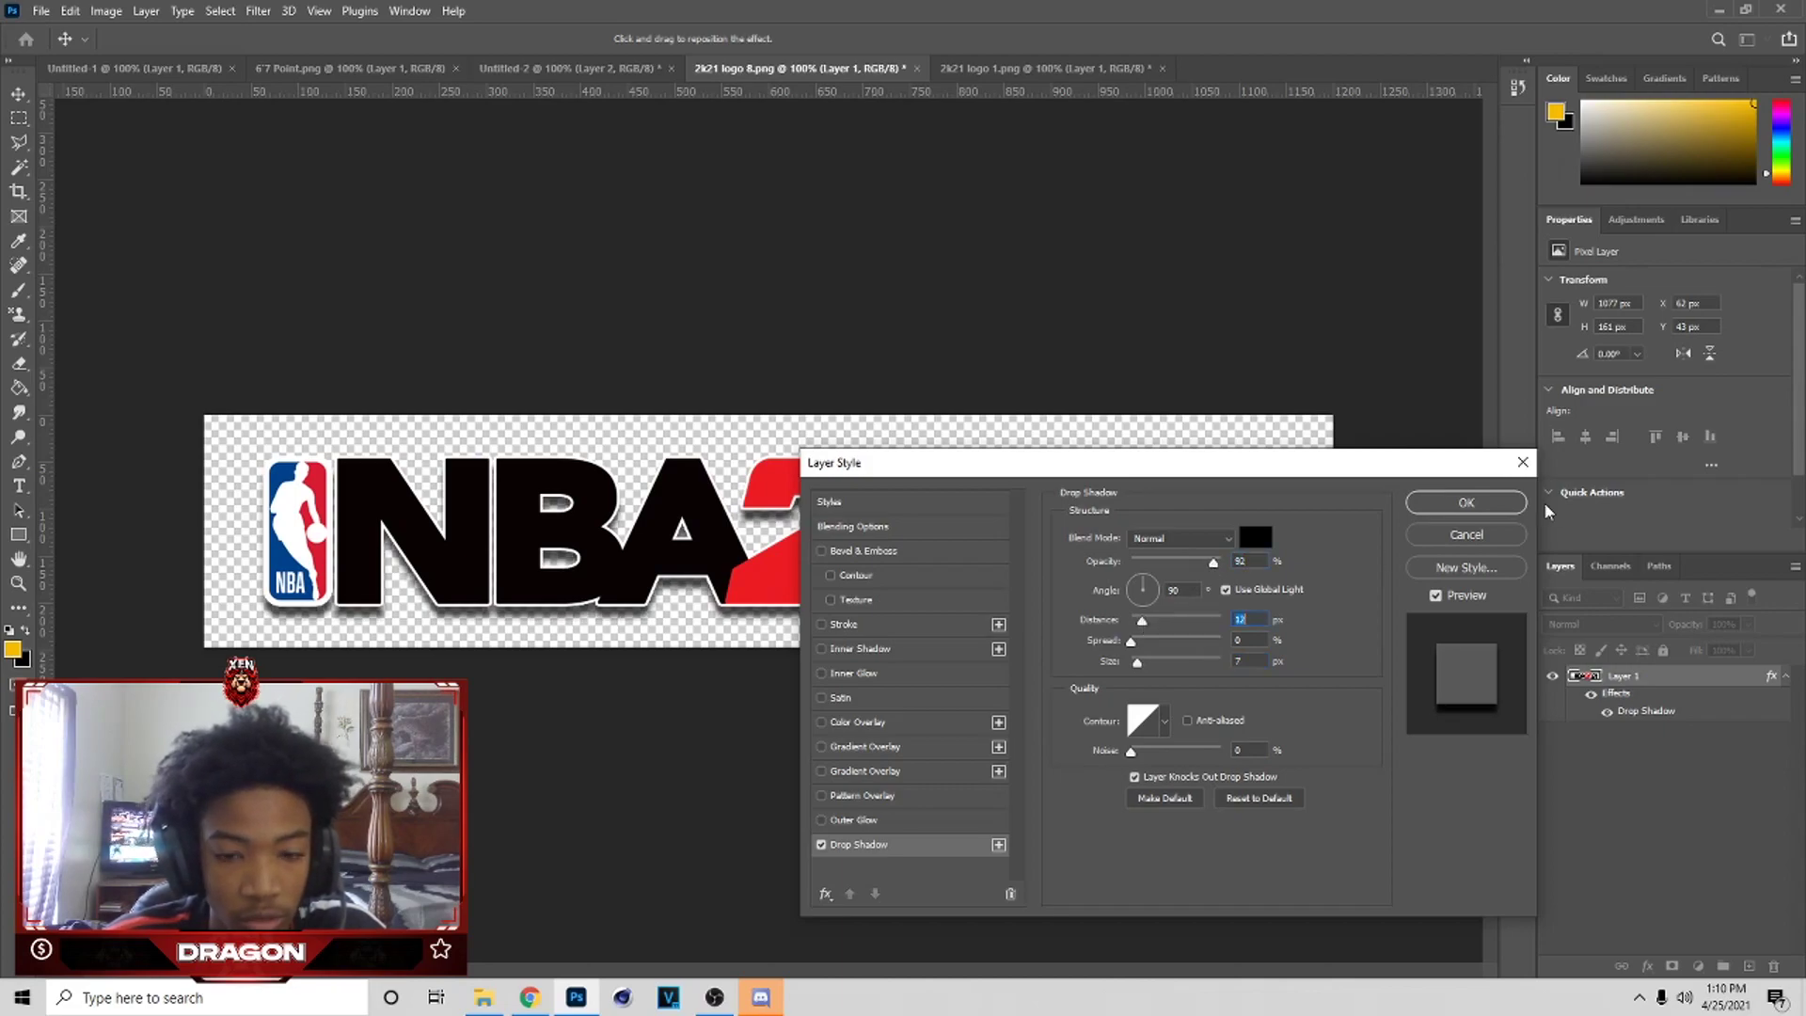
{"action": "left_click", "coordinate": [1466, 502]}
- Rasterize the logo's layer style and return to the Untitled-2 thumbnail
{"action": "right_click", "coordinate": [1727, 677]}
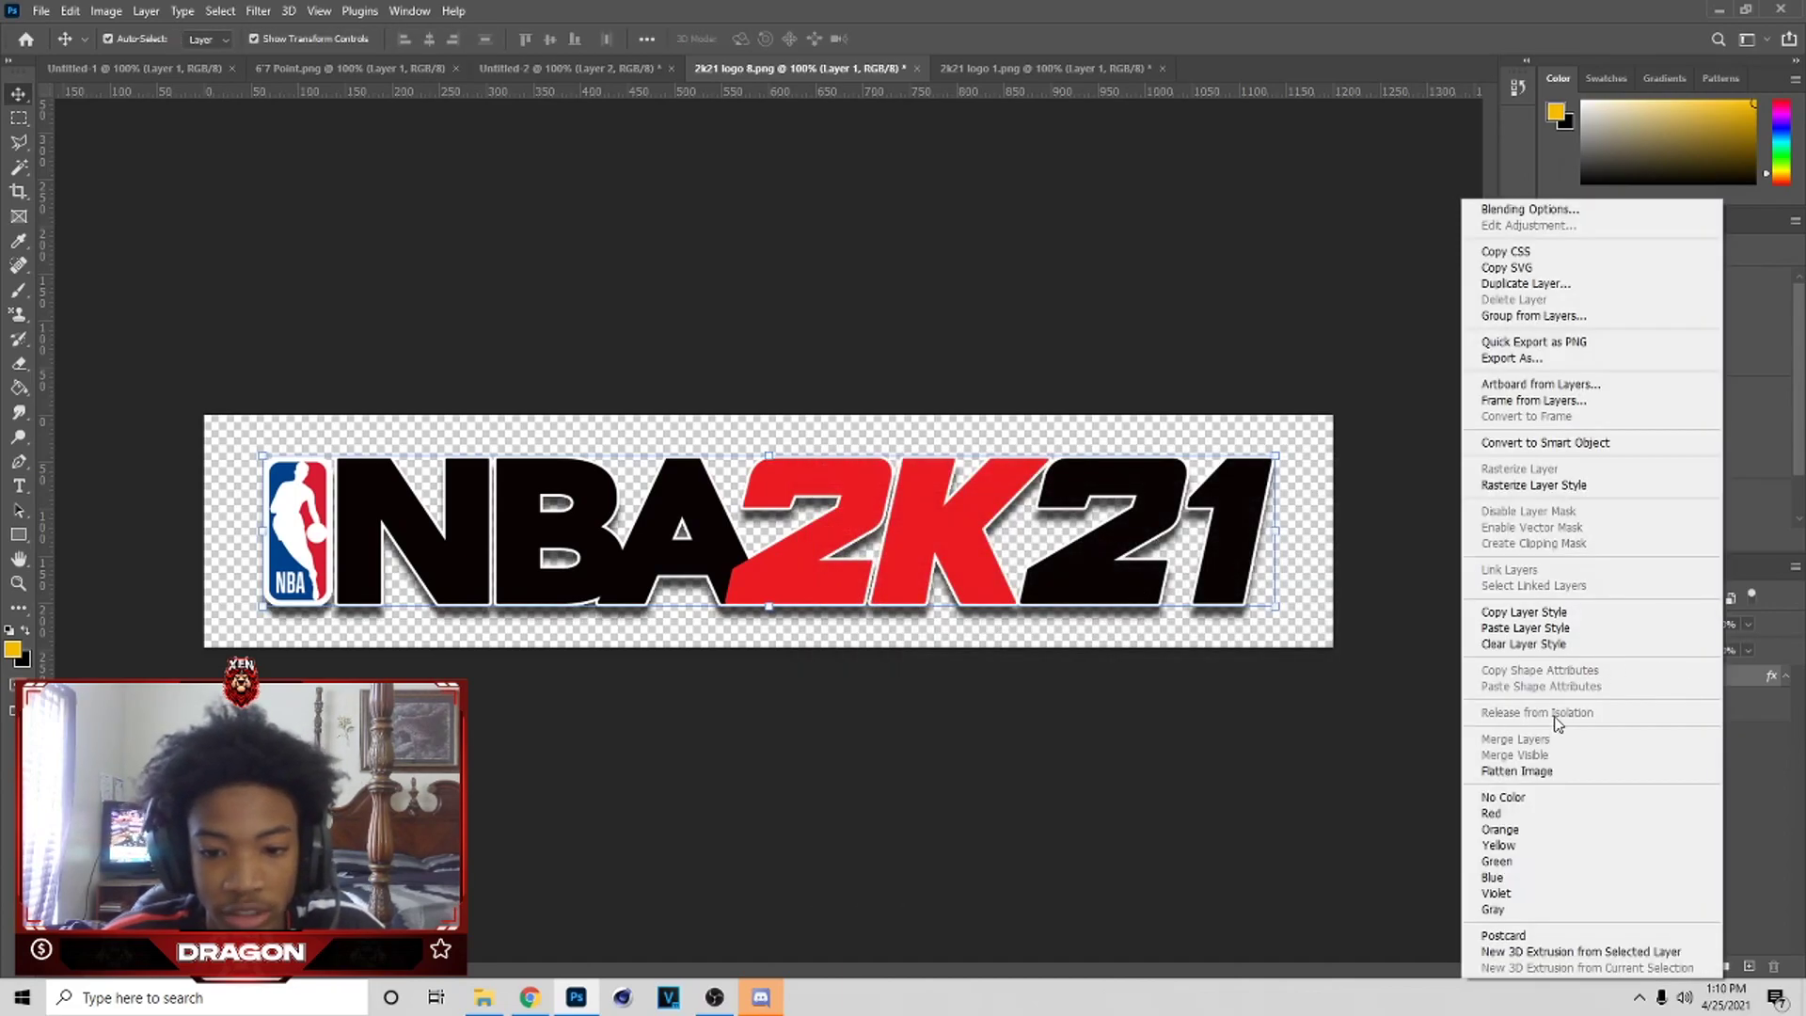
{"action": "left_click", "coordinate": [1599, 484]}
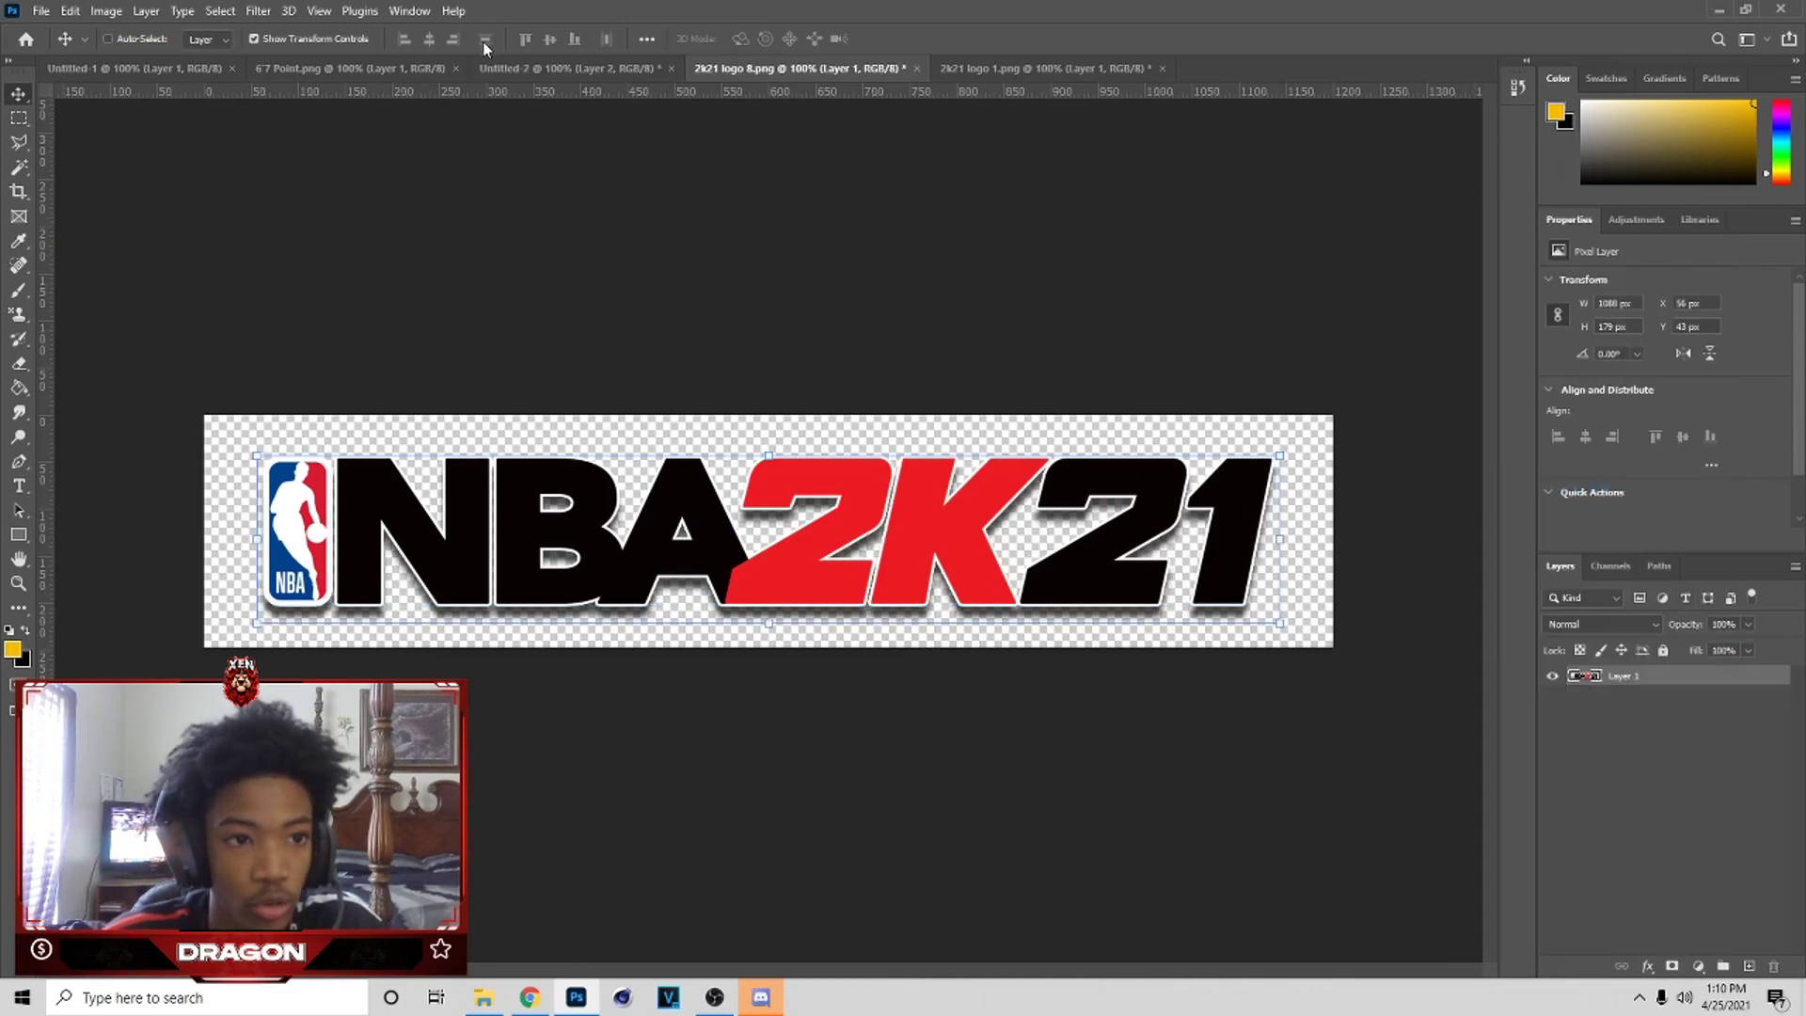
{"action": "left_click", "coordinate": [519, 68]}
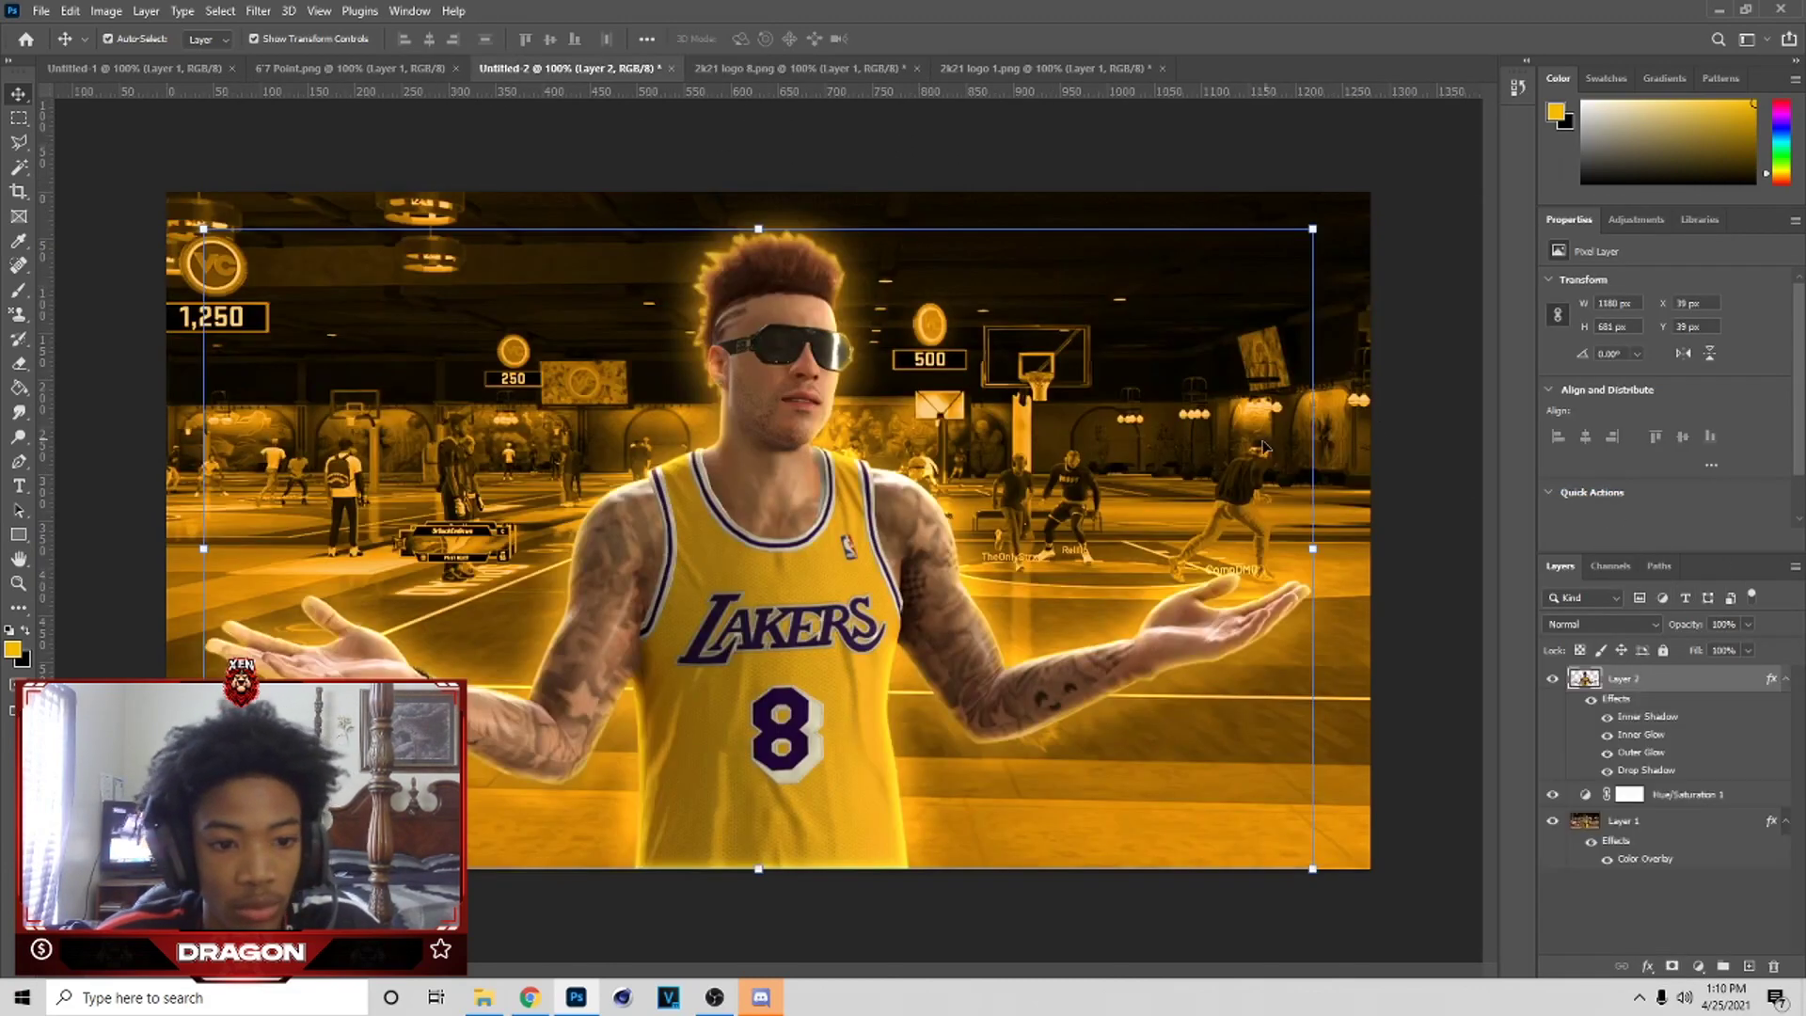
- Paste the NBA 2K21 logo above Hue/Saturation 1, enlarge it and centre it along the top edge
{"action": "left_click", "coordinate": [1722, 800]}
{"action": "key", "text": "ctrl+v"}
{"action": "left_click_drag", "start_coordinate": [773, 437], "coordinate": [781, 407]}
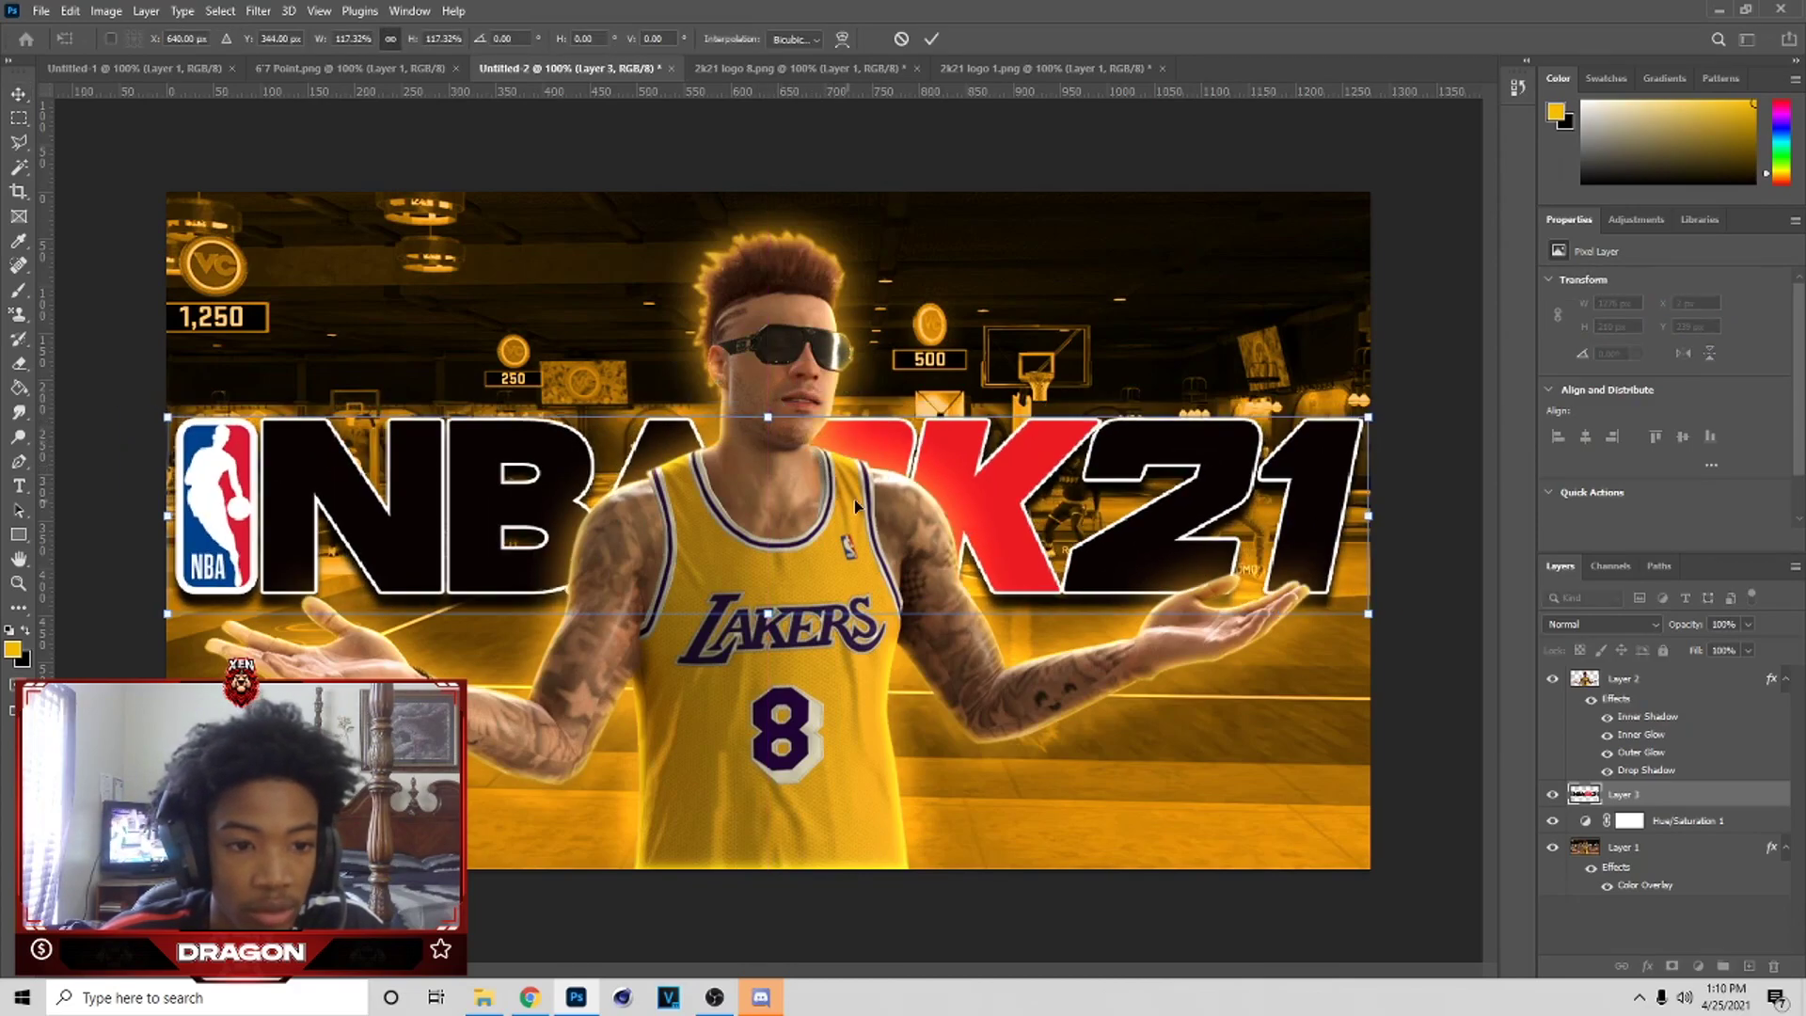
{"action": "left_click_drag", "start_coordinate": [947, 483], "coordinate": [970, 296]}
{"action": "left_click_drag", "start_coordinate": [1368, 313], "coordinate": [1345, 310]}
{"action": "left_click_drag", "start_coordinate": [1144, 321], "coordinate": [1151, 320]}
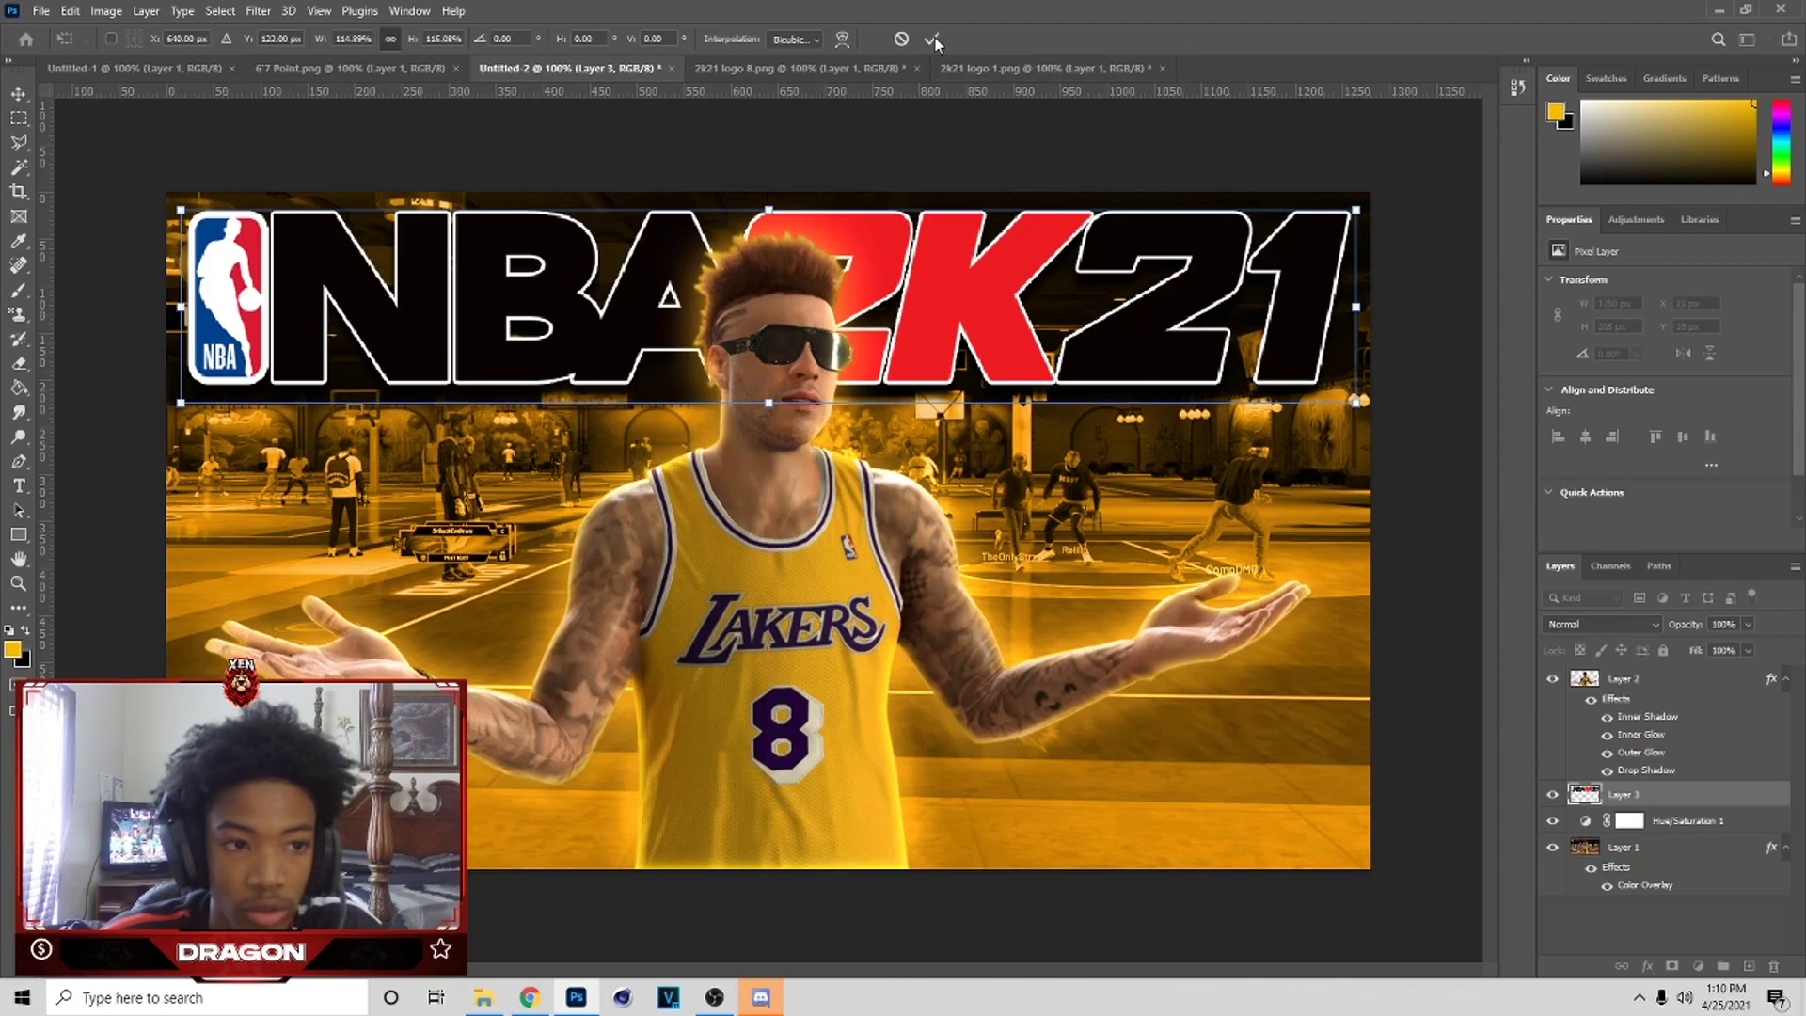
{"action": "left_click", "coordinate": [931, 36]}
{"action": "left_click", "coordinate": [1040, 666]}
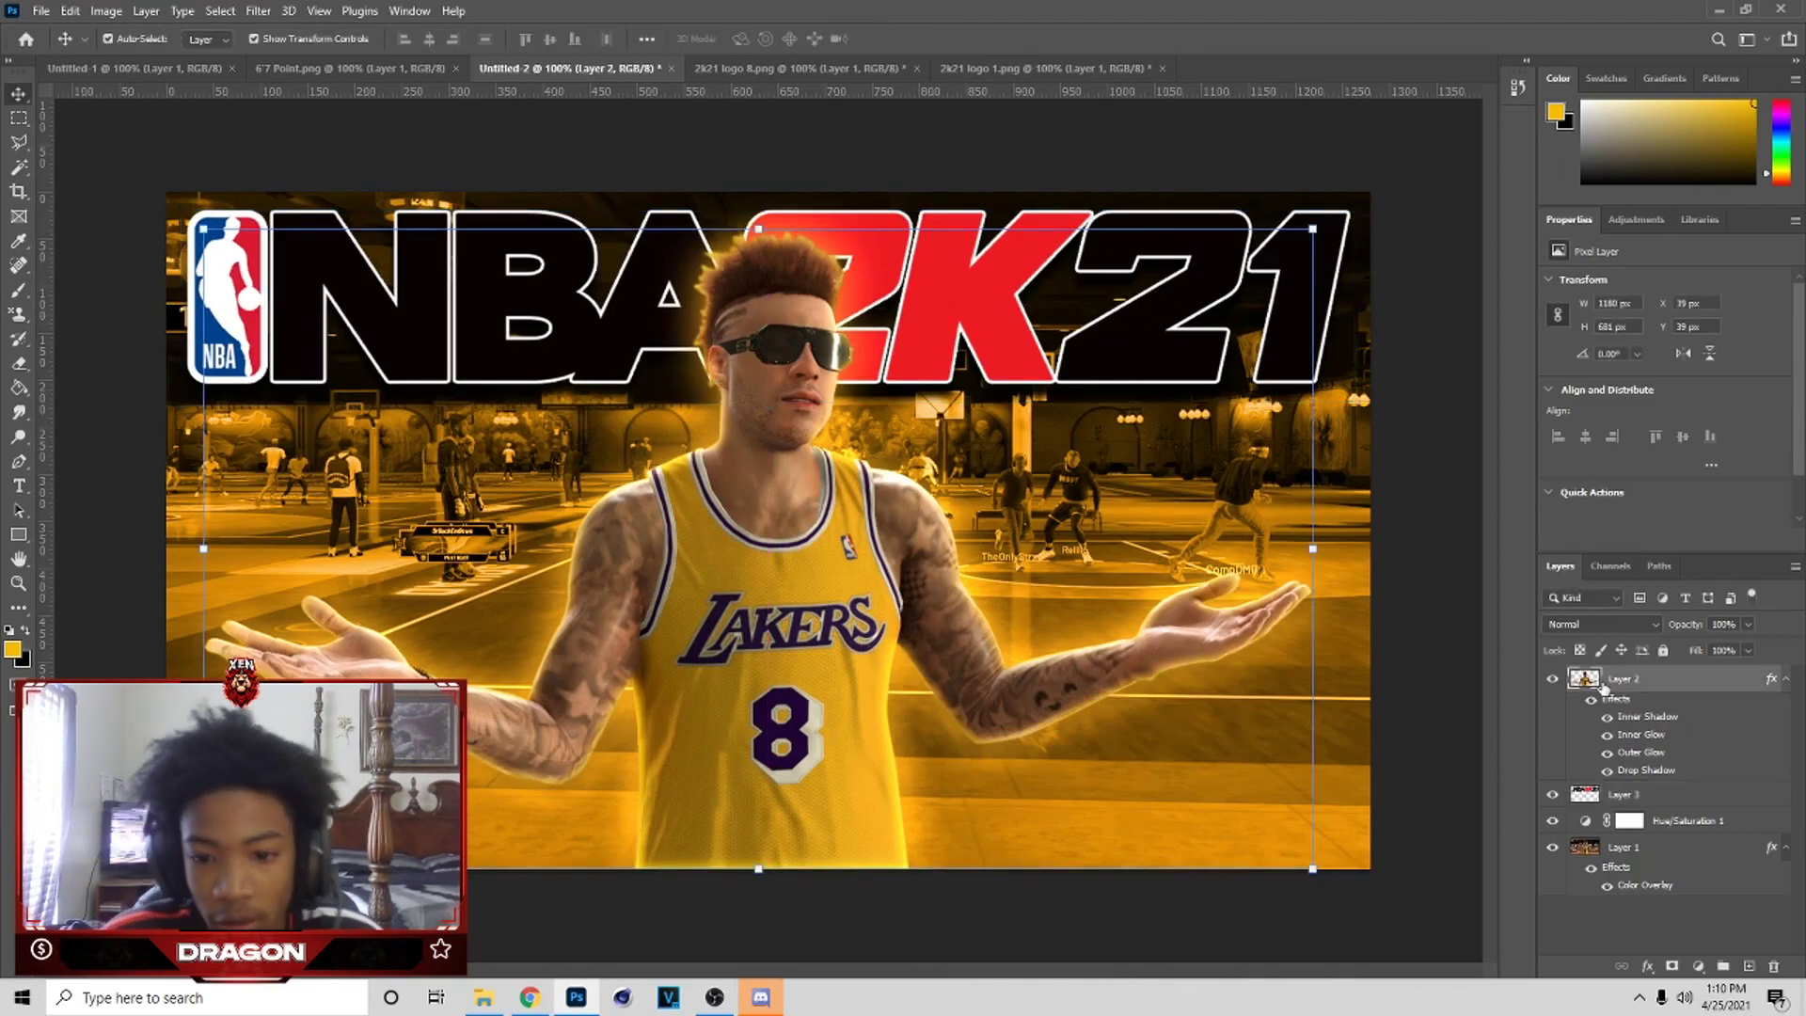
- Apply Shadows/Highlights to the Lakers player layer with a 17% shadows amount
{"action": "left_click", "coordinate": [74, 13]}
{"action": "mouse_move", "coordinate": [106, 14]}
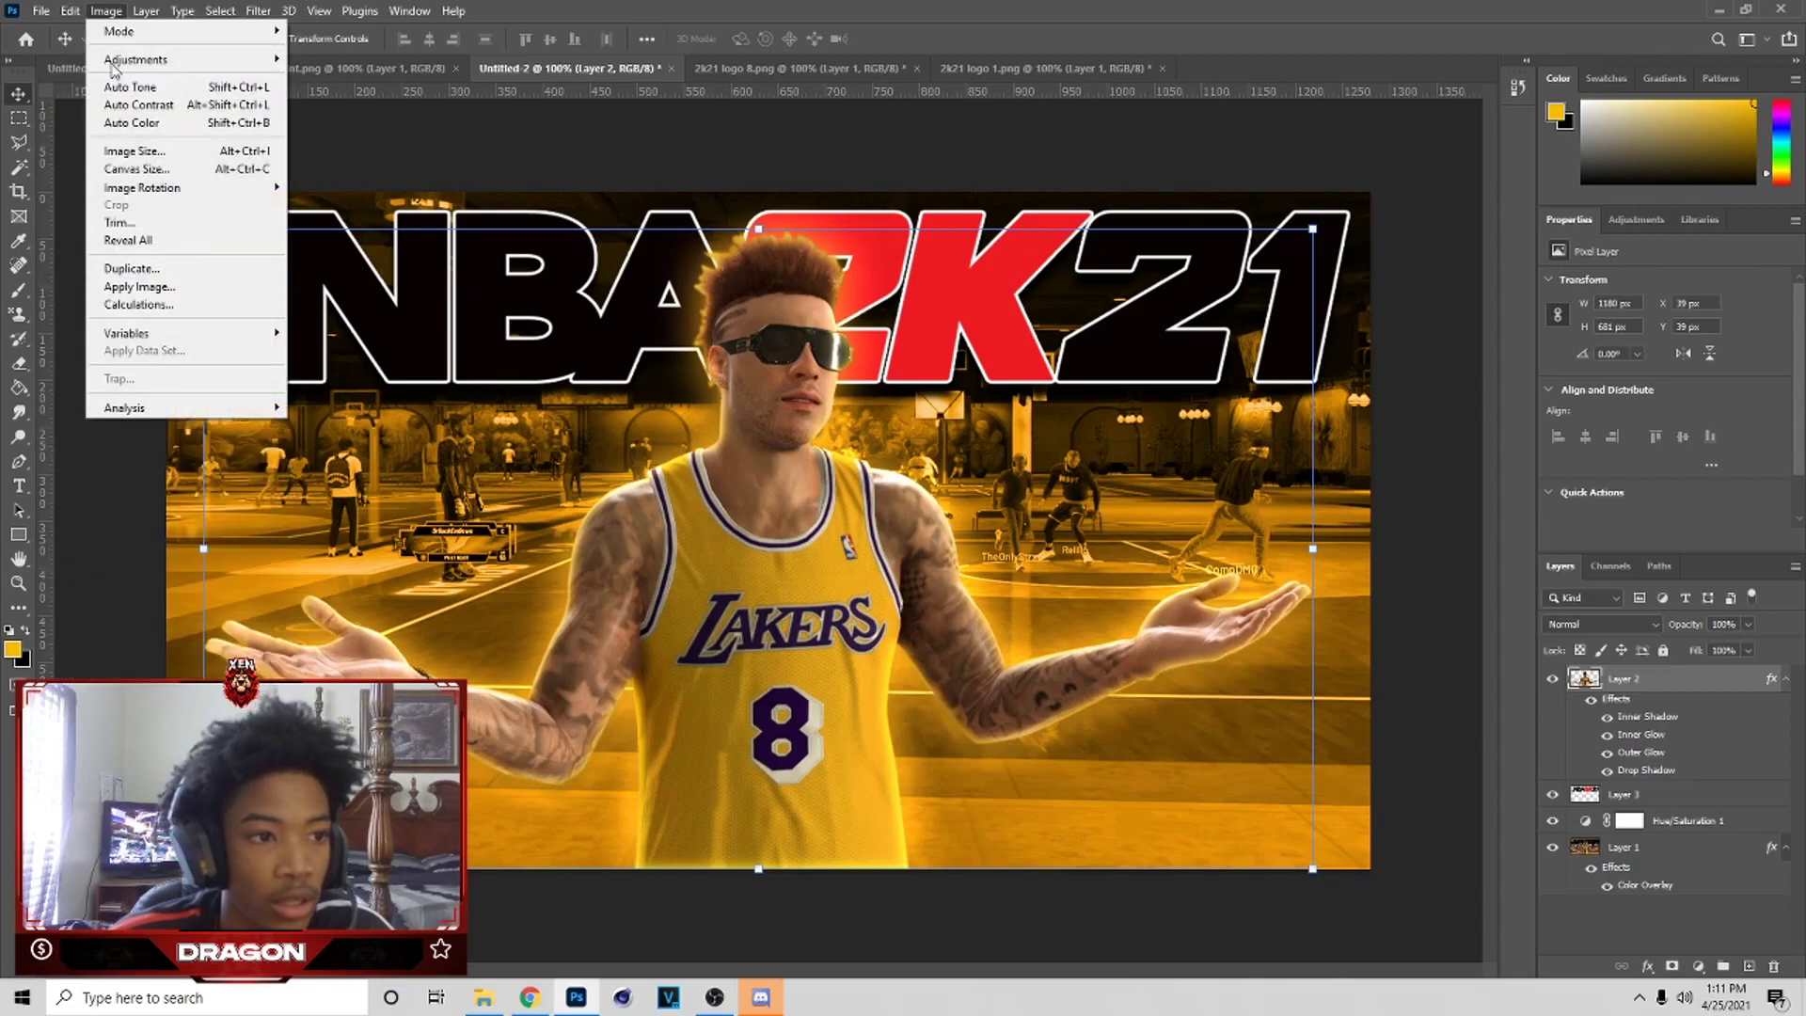
{"action": "mouse_move", "coordinate": [120, 64]}
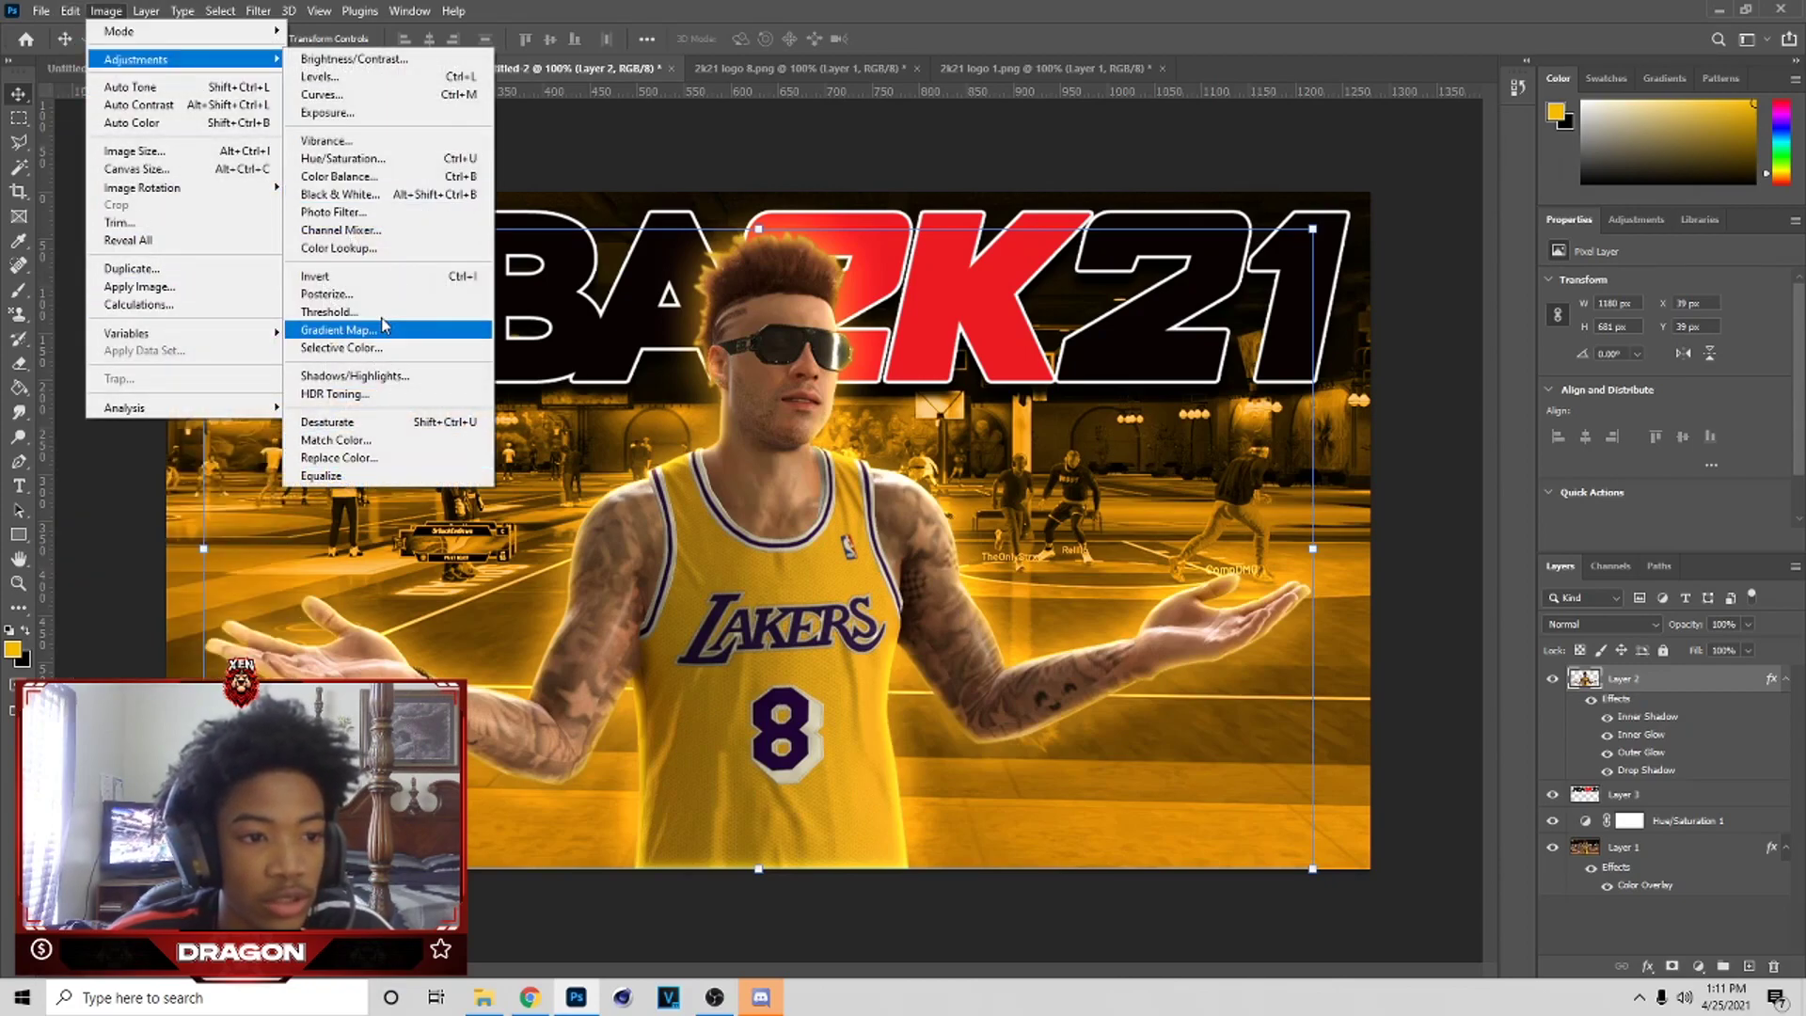
{"action": "left_click", "coordinate": [354, 376]}
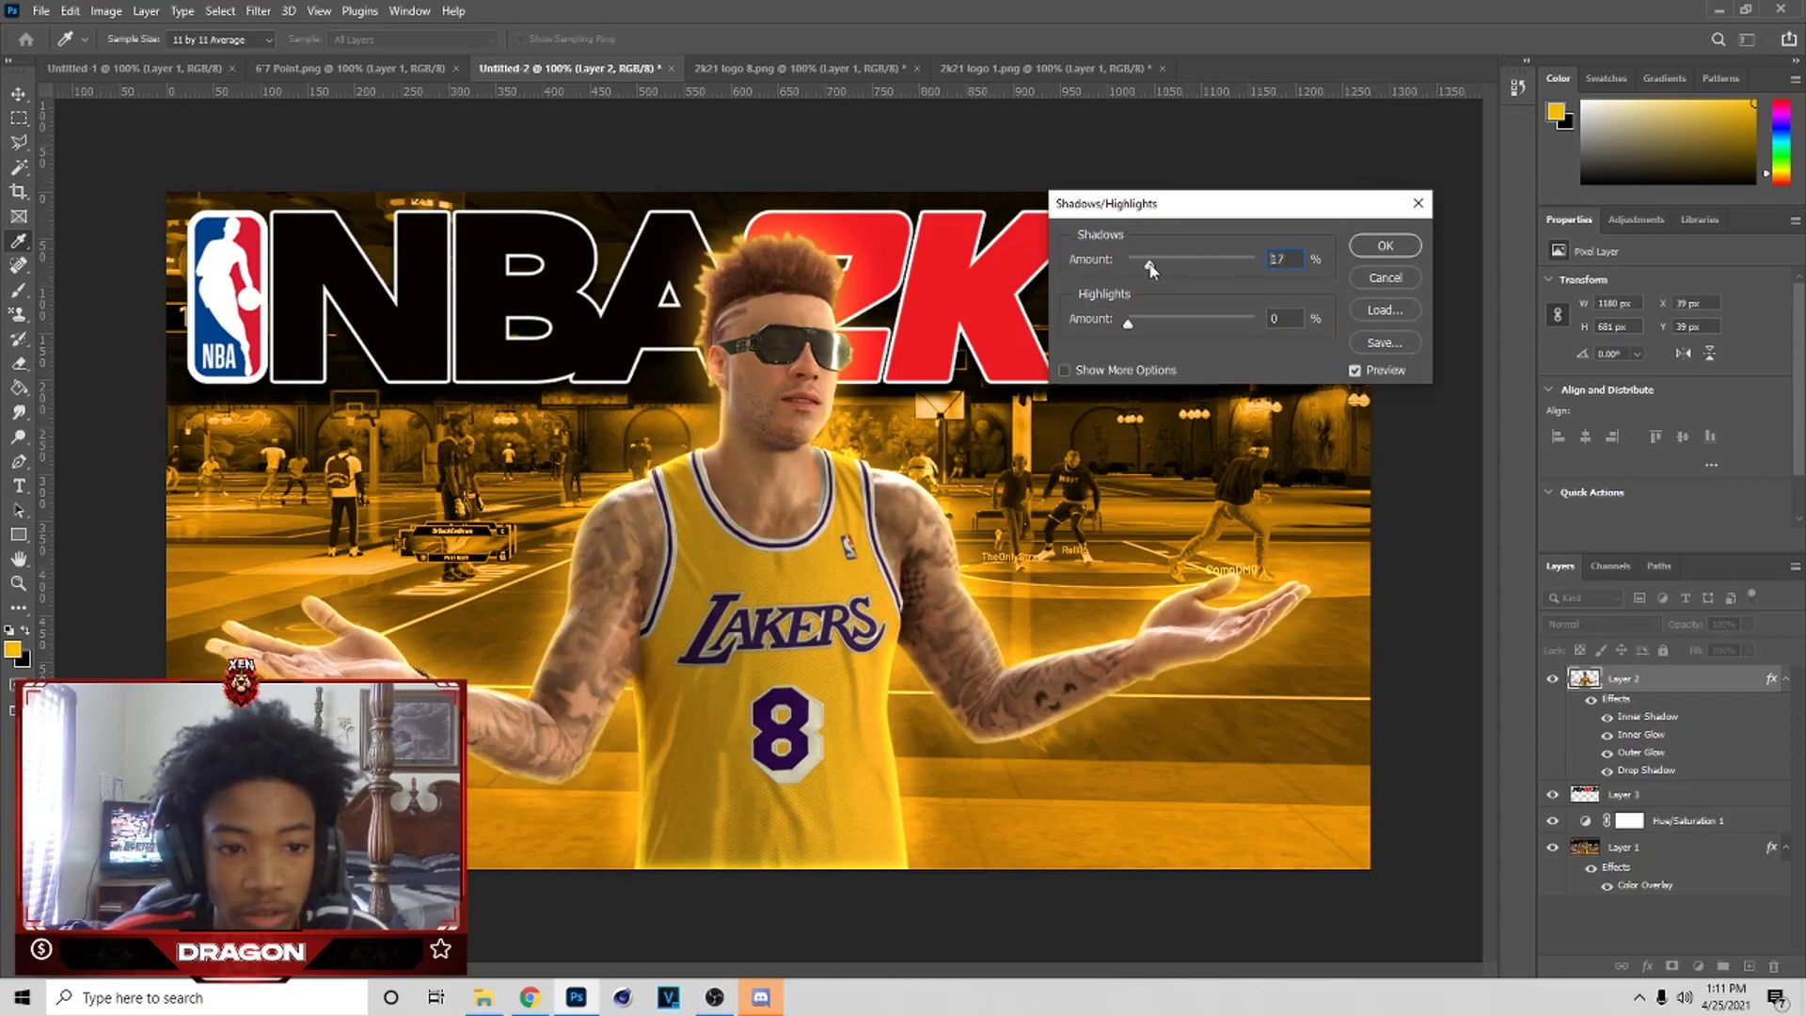
{"action": "left_click", "coordinate": [1390, 247]}
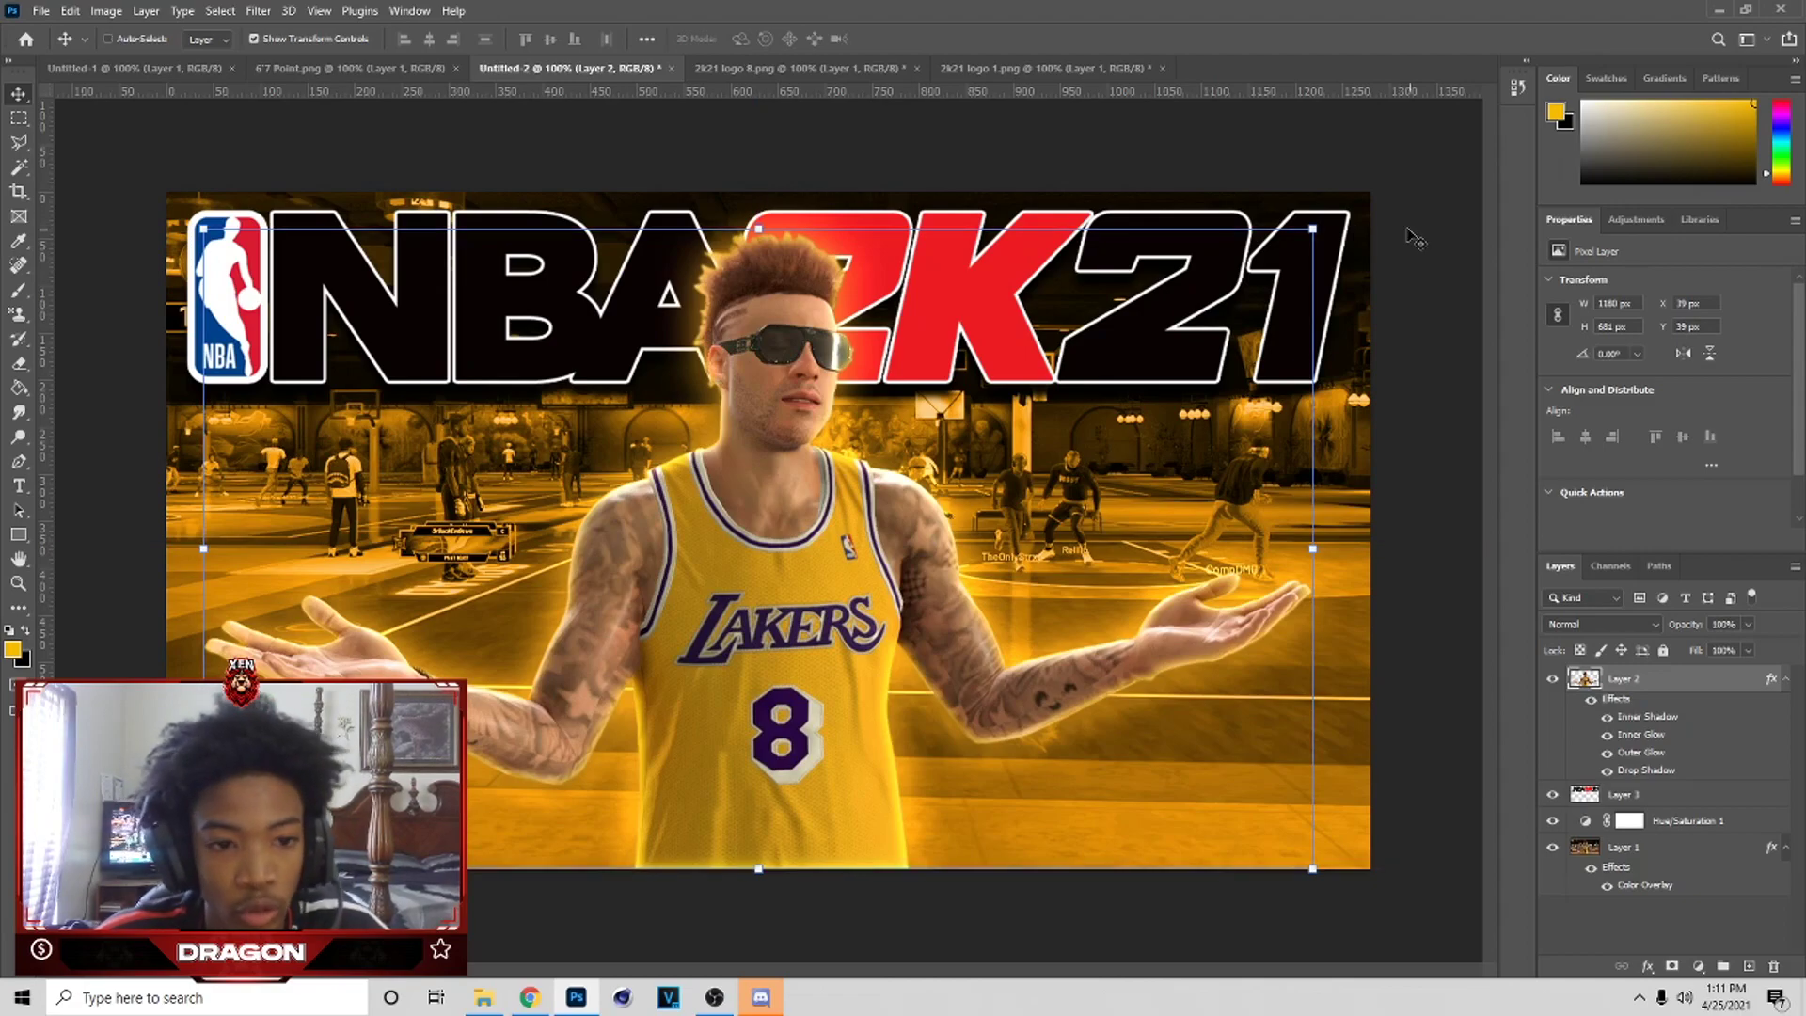
- Undo the adjustment, restore it from the History panel, and select the logo layer
{"action": "key", "text": "ctrl+z"}
{"action": "left_click", "coordinate": [1517, 86]}
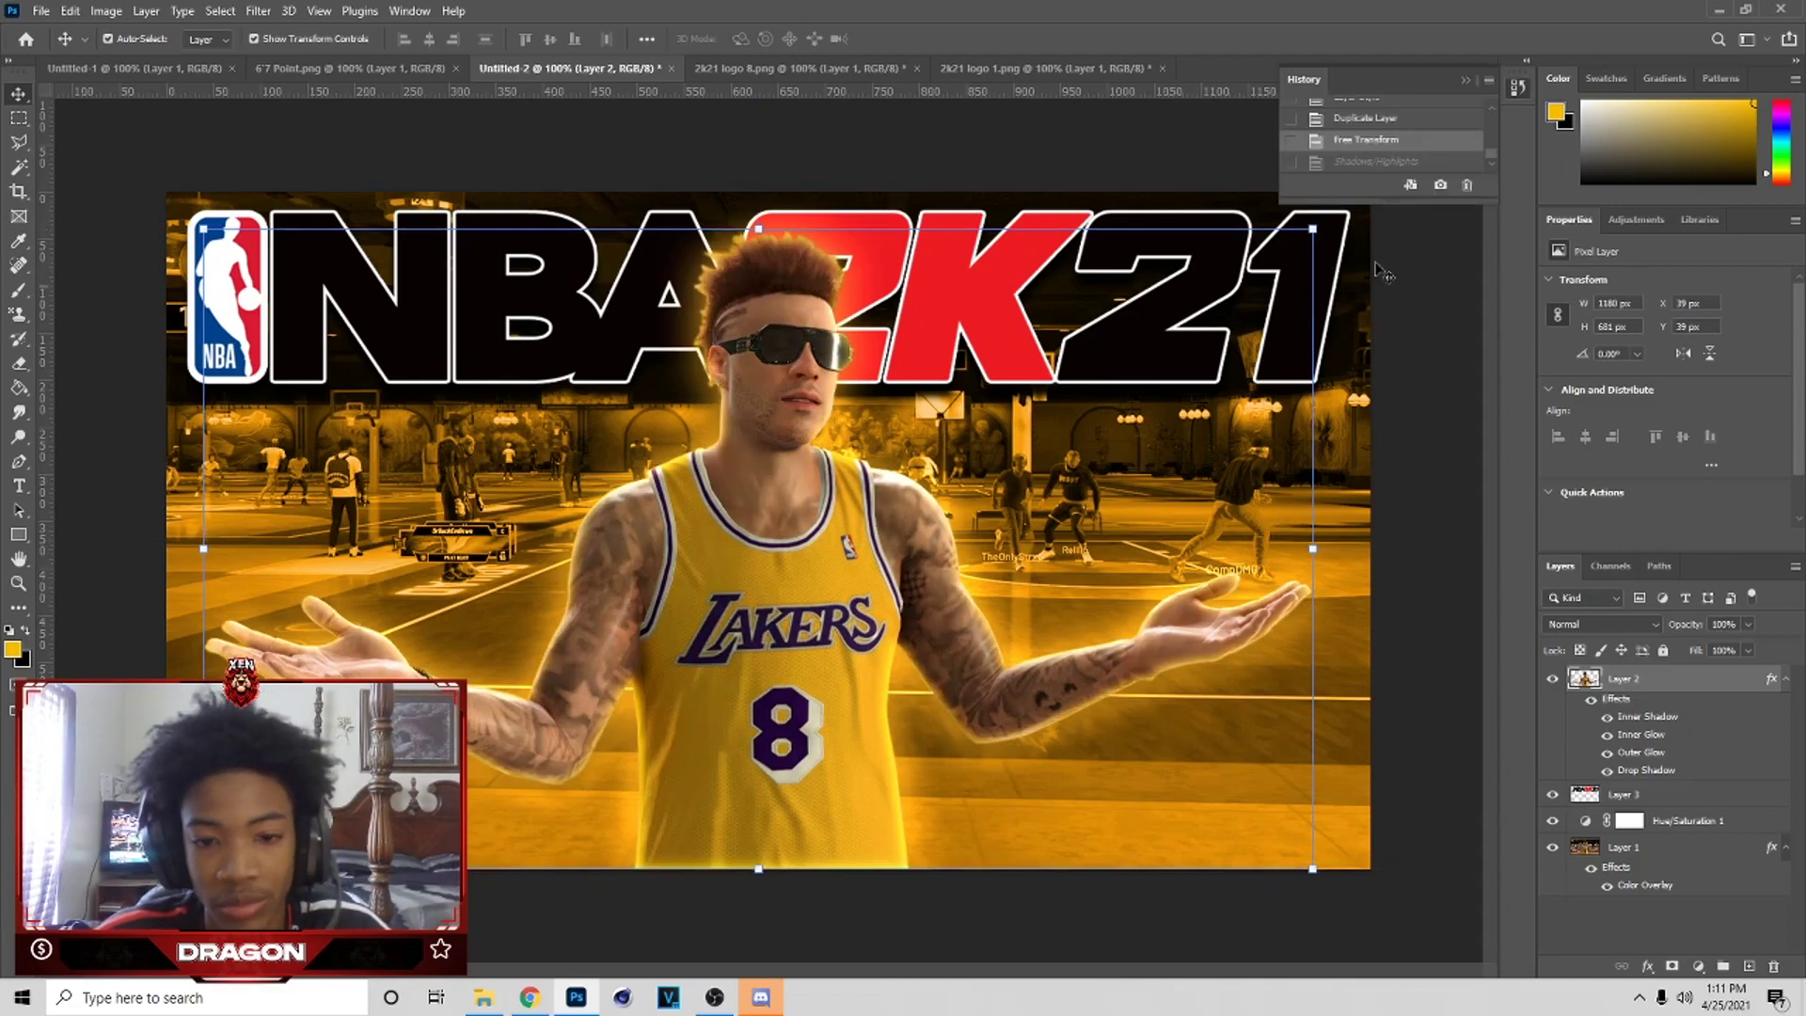
{"action": "left_click", "coordinate": [1379, 167]}
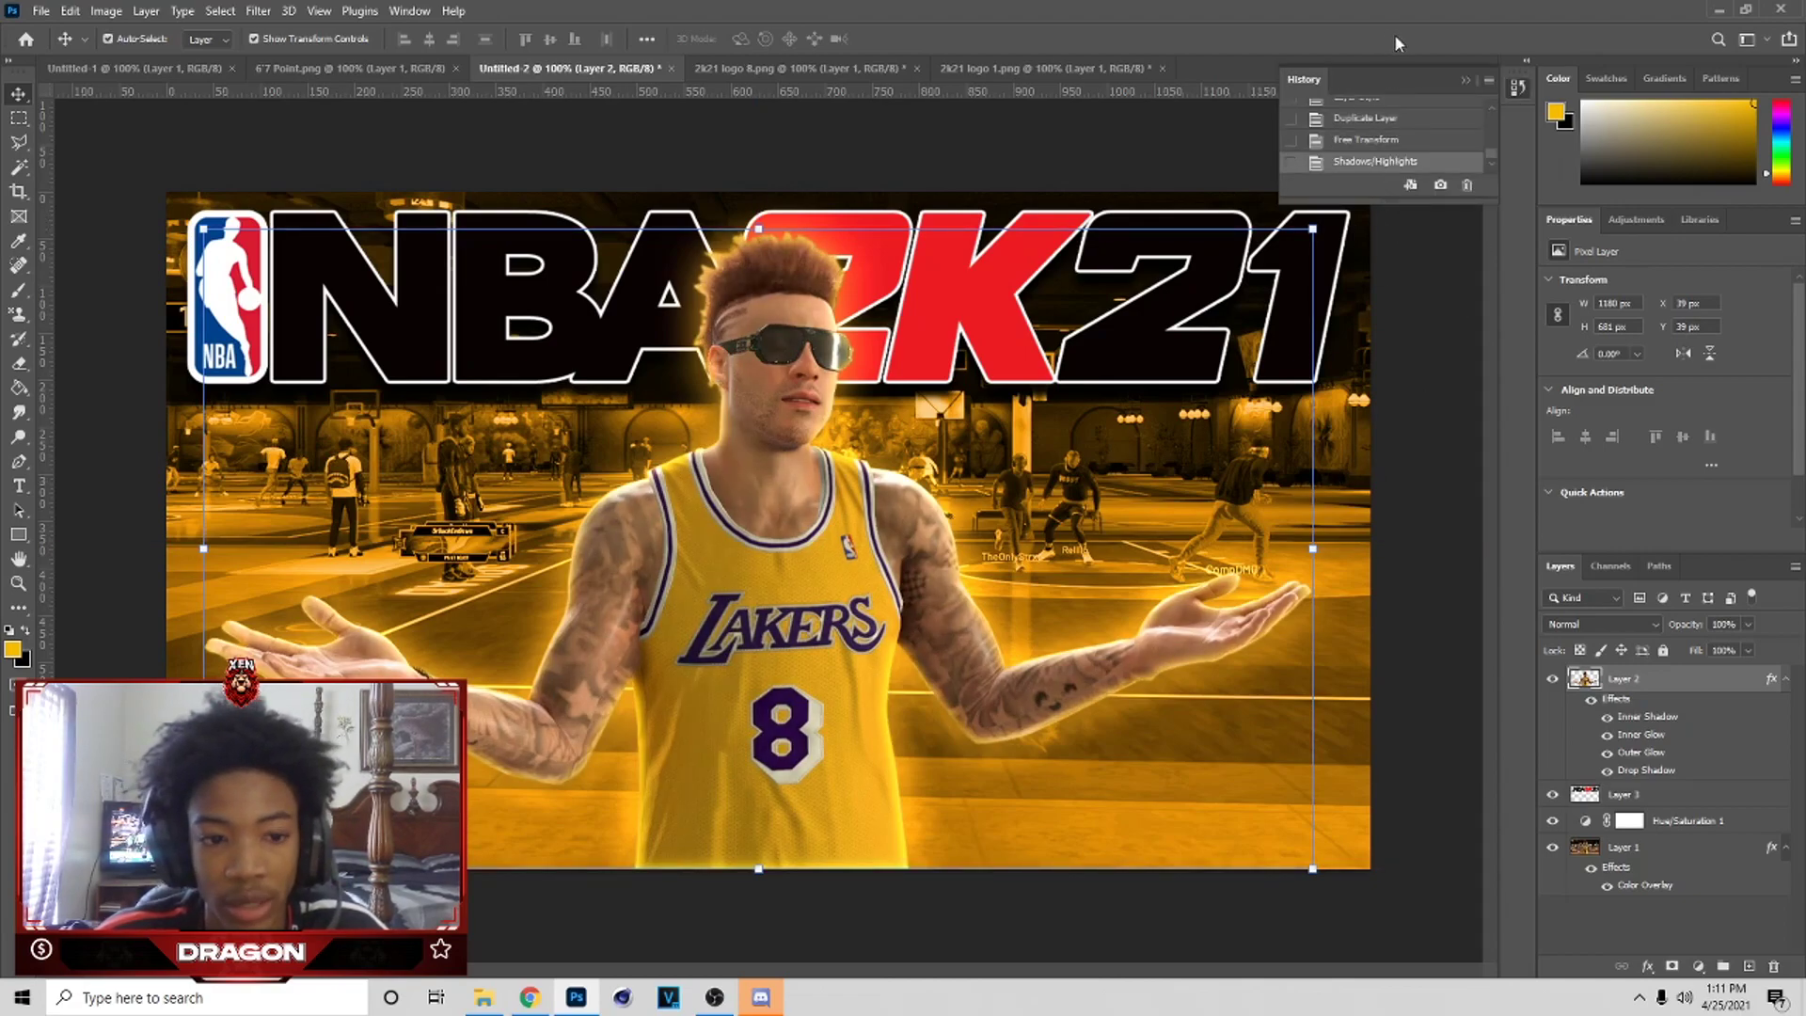
{"action": "left_click", "coordinate": [1468, 82]}
{"action": "left_click", "coordinate": [1056, 293]}
{"action": "left_click", "coordinate": [996, 305]}
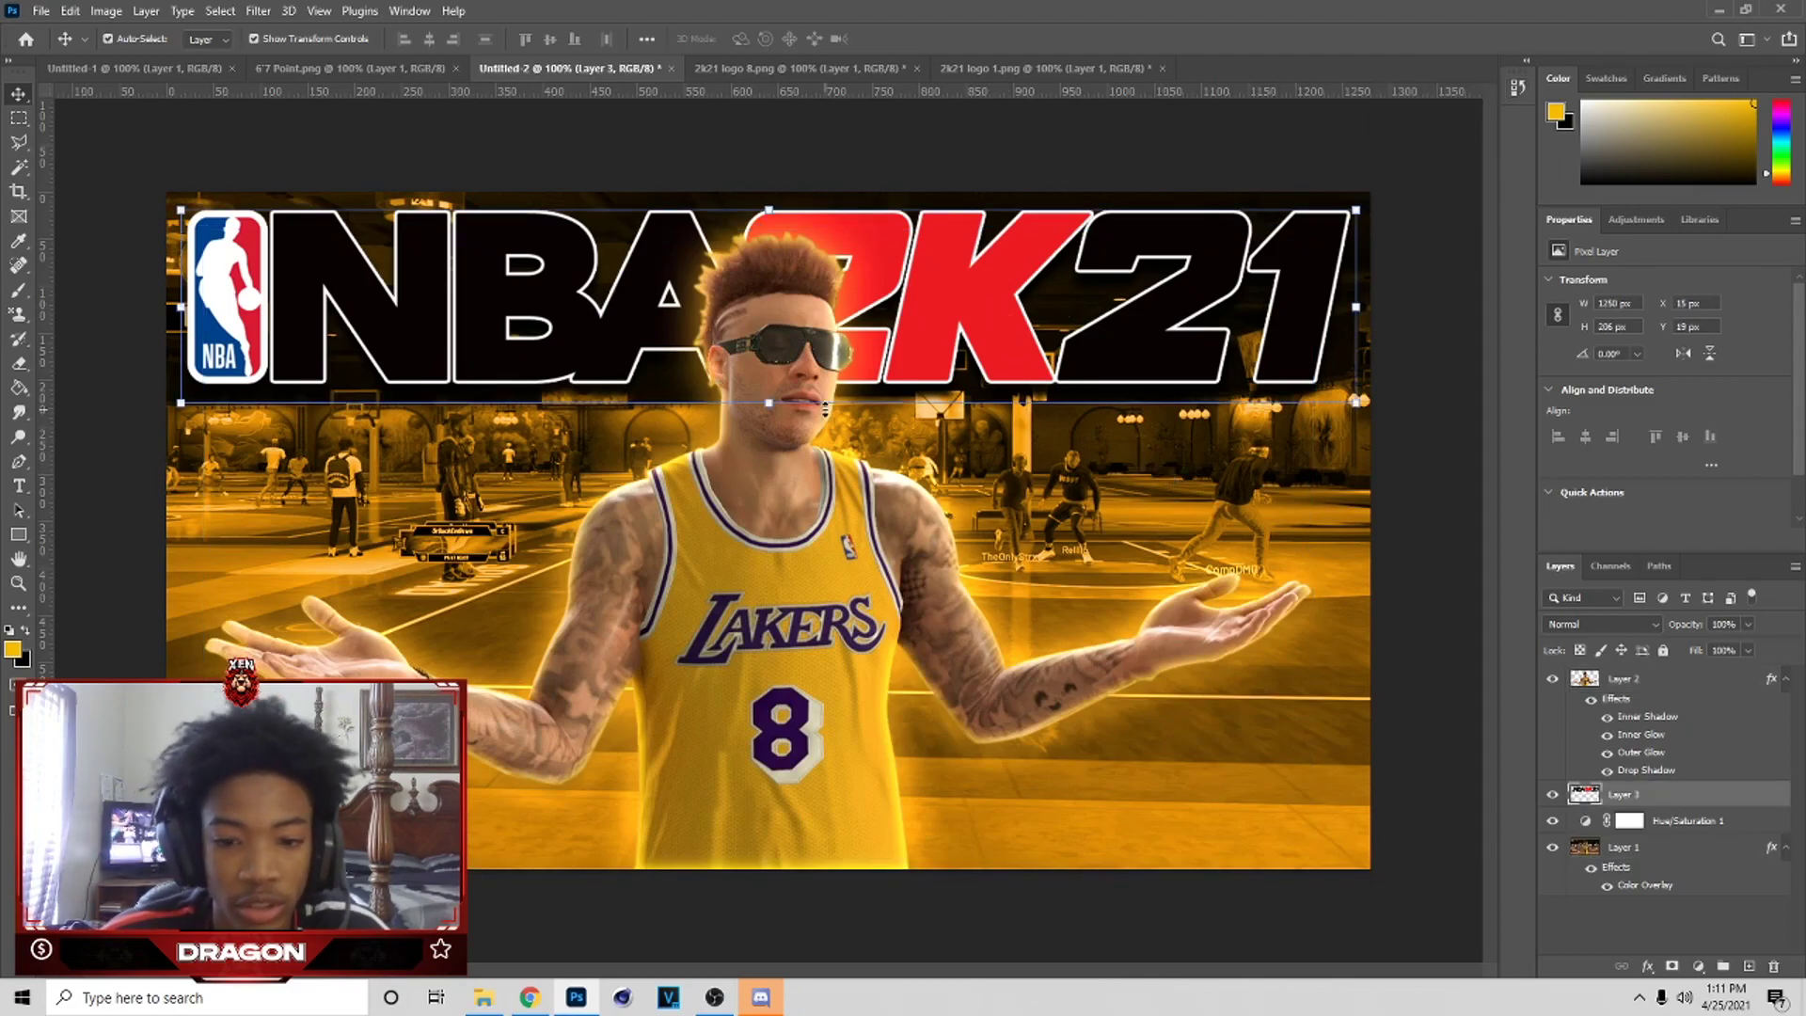
- Switch the logo's transform to Warp and choose the Arch style
{"action": "key", "text": "ctrl+t"}
{"action": "right_click", "coordinate": [849, 271]}
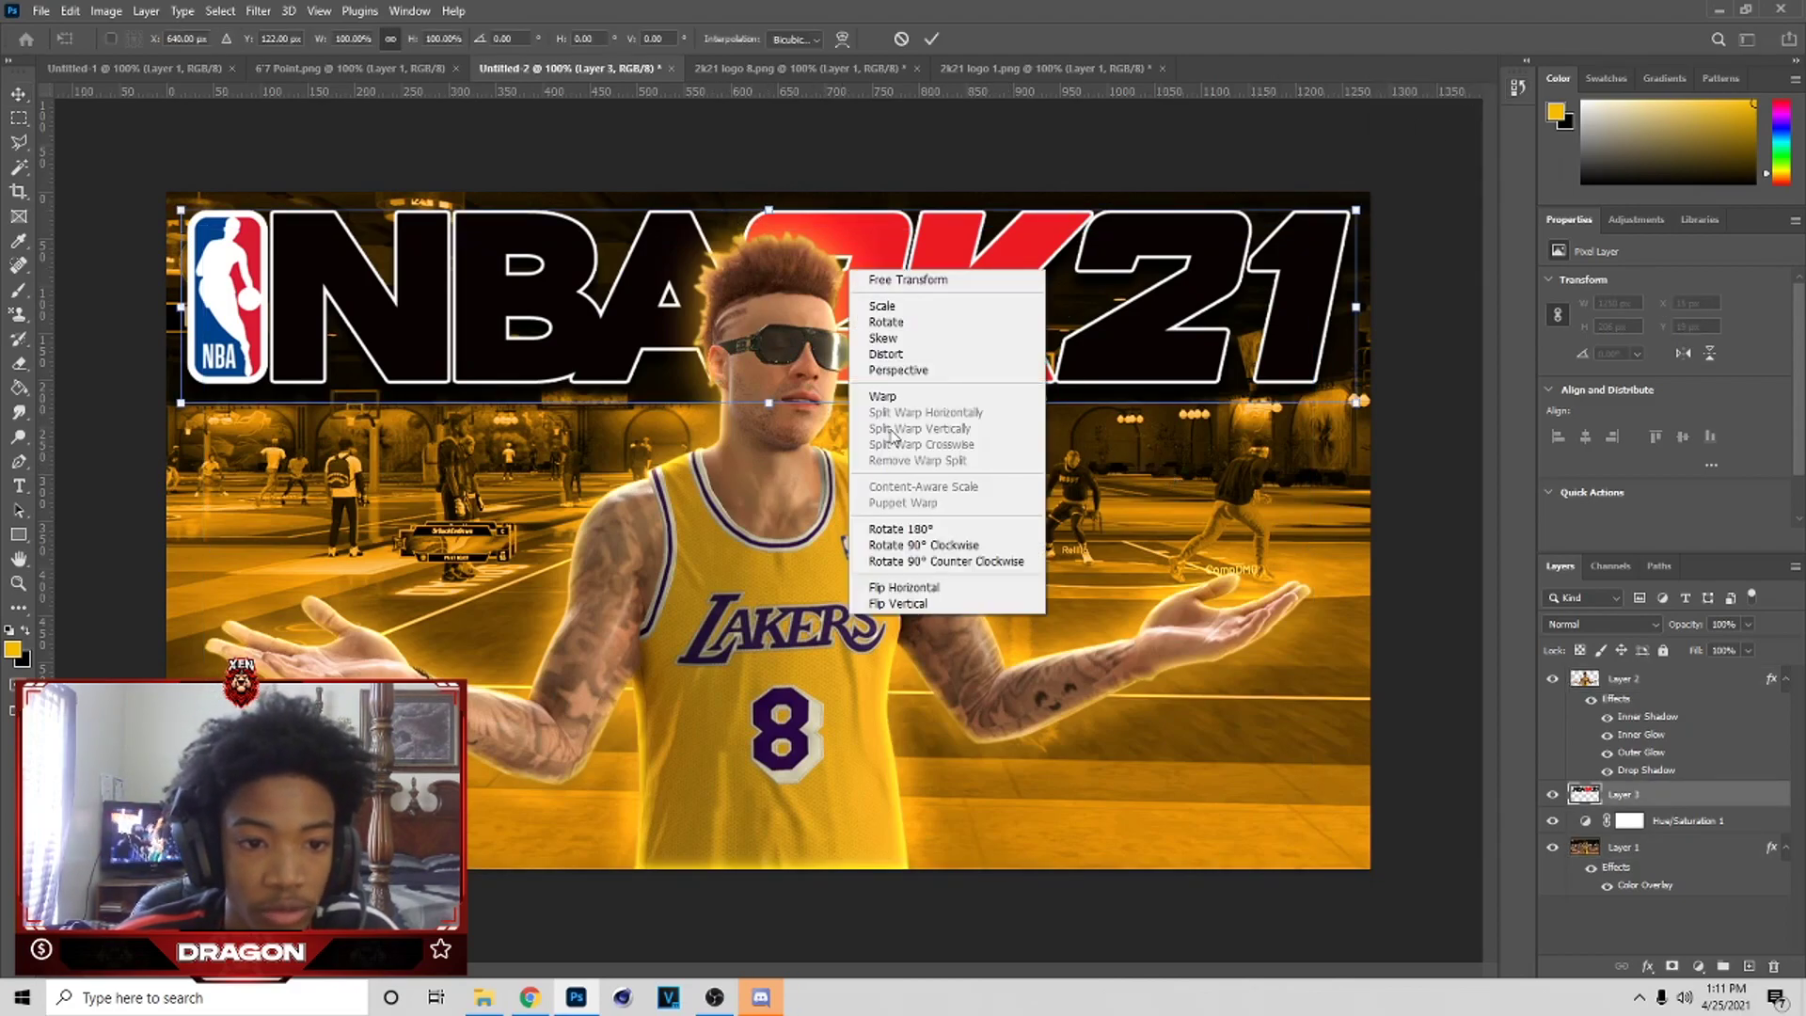
{"action": "left_click", "coordinate": [769, 212]}
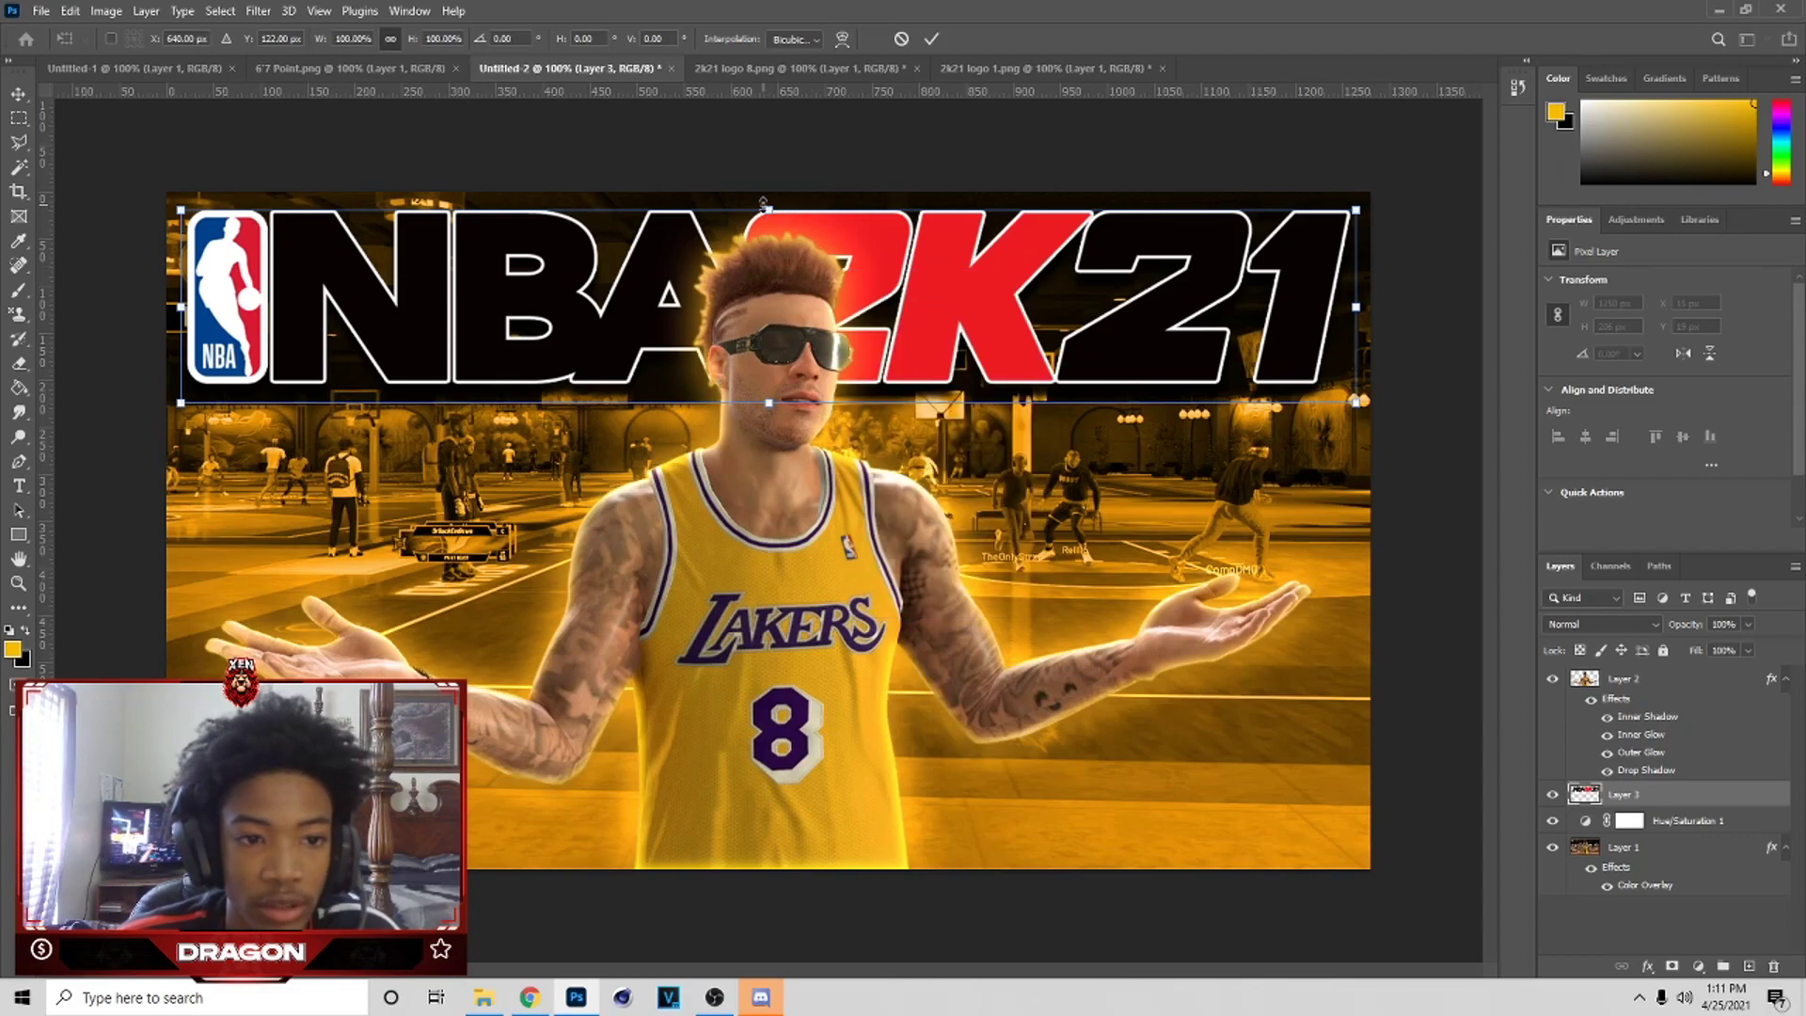
{"action": "right_click", "coordinate": [934, 294]}
{"action": "left_click", "coordinate": [983, 421]}
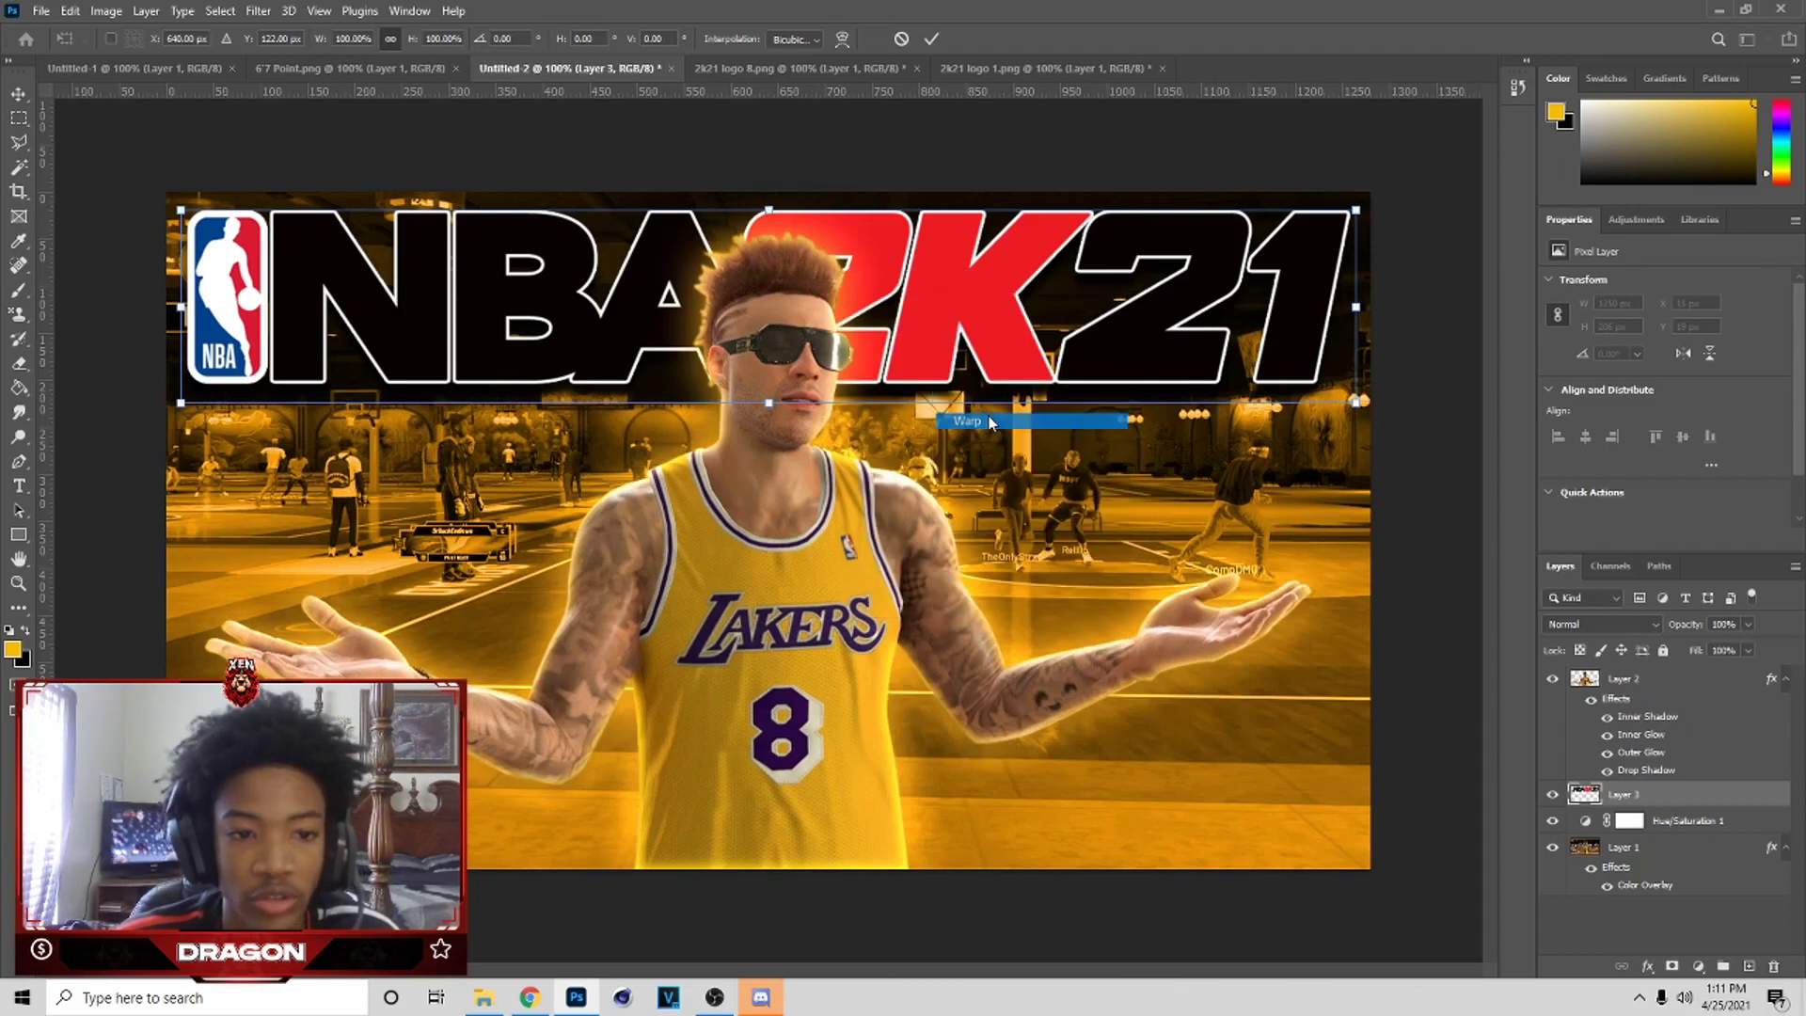
{"action": "left_click", "coordinate": [445, 38]}
{"action": "left_click", "coordinate": [443, 143]}
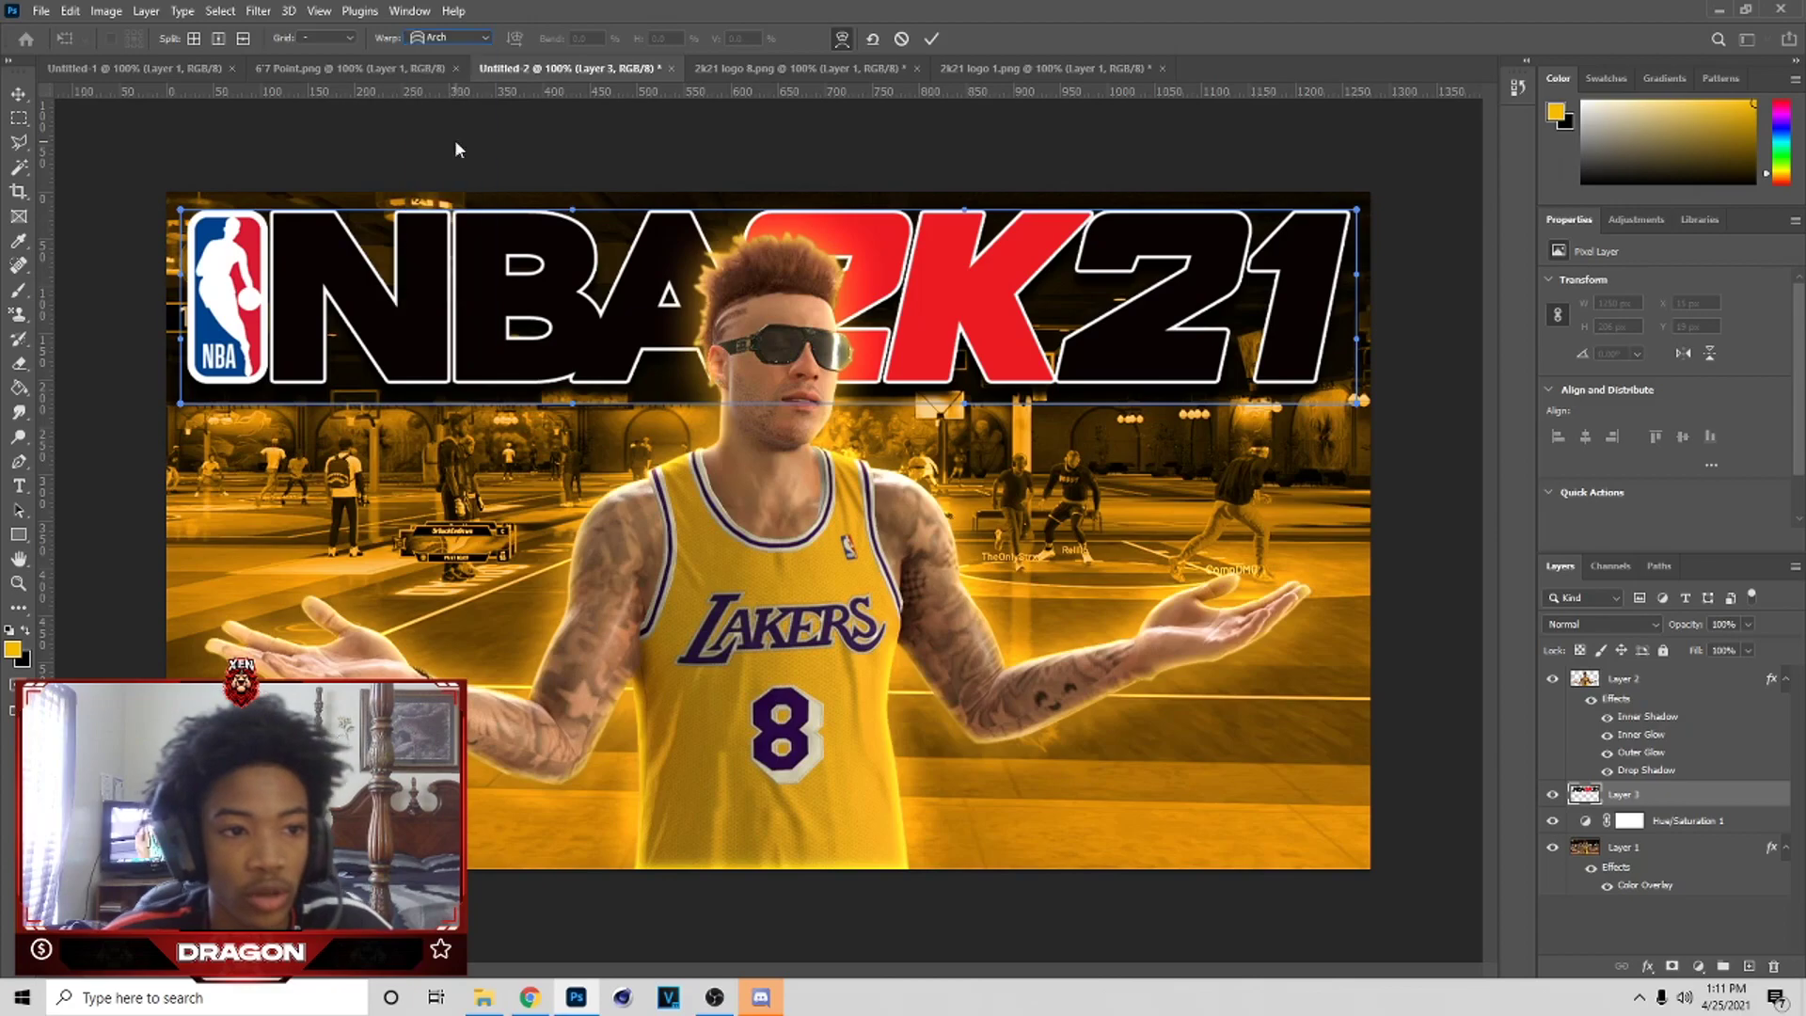
- Flatten the arch bend nearly to zero, commit the warp and return to 100% zoom
{"action": "key", "text": "ctrl+minus"}
{"action": "key", "text": "ctrl+minus"}
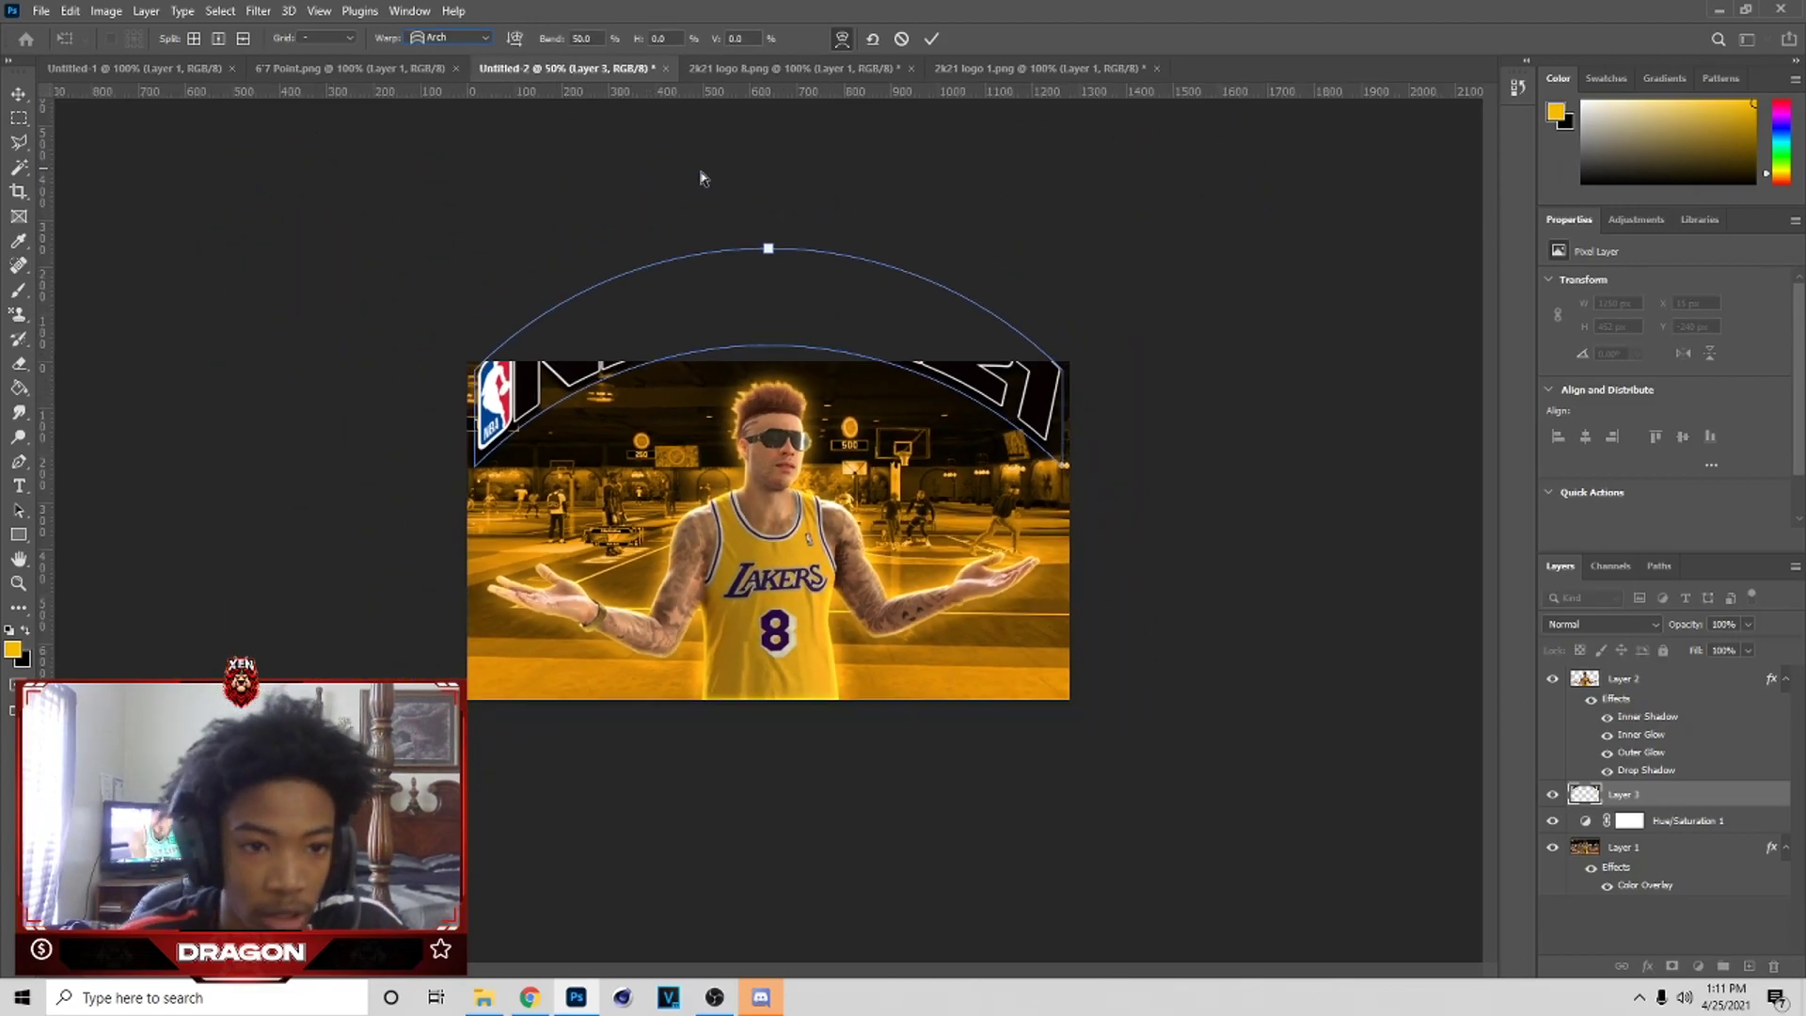
{"action": "left_click_drag", "start_coordinate": [768, 250], "coordinate": [852, 370]}
{"action": "left_click", "coordinate": [931, 39]}
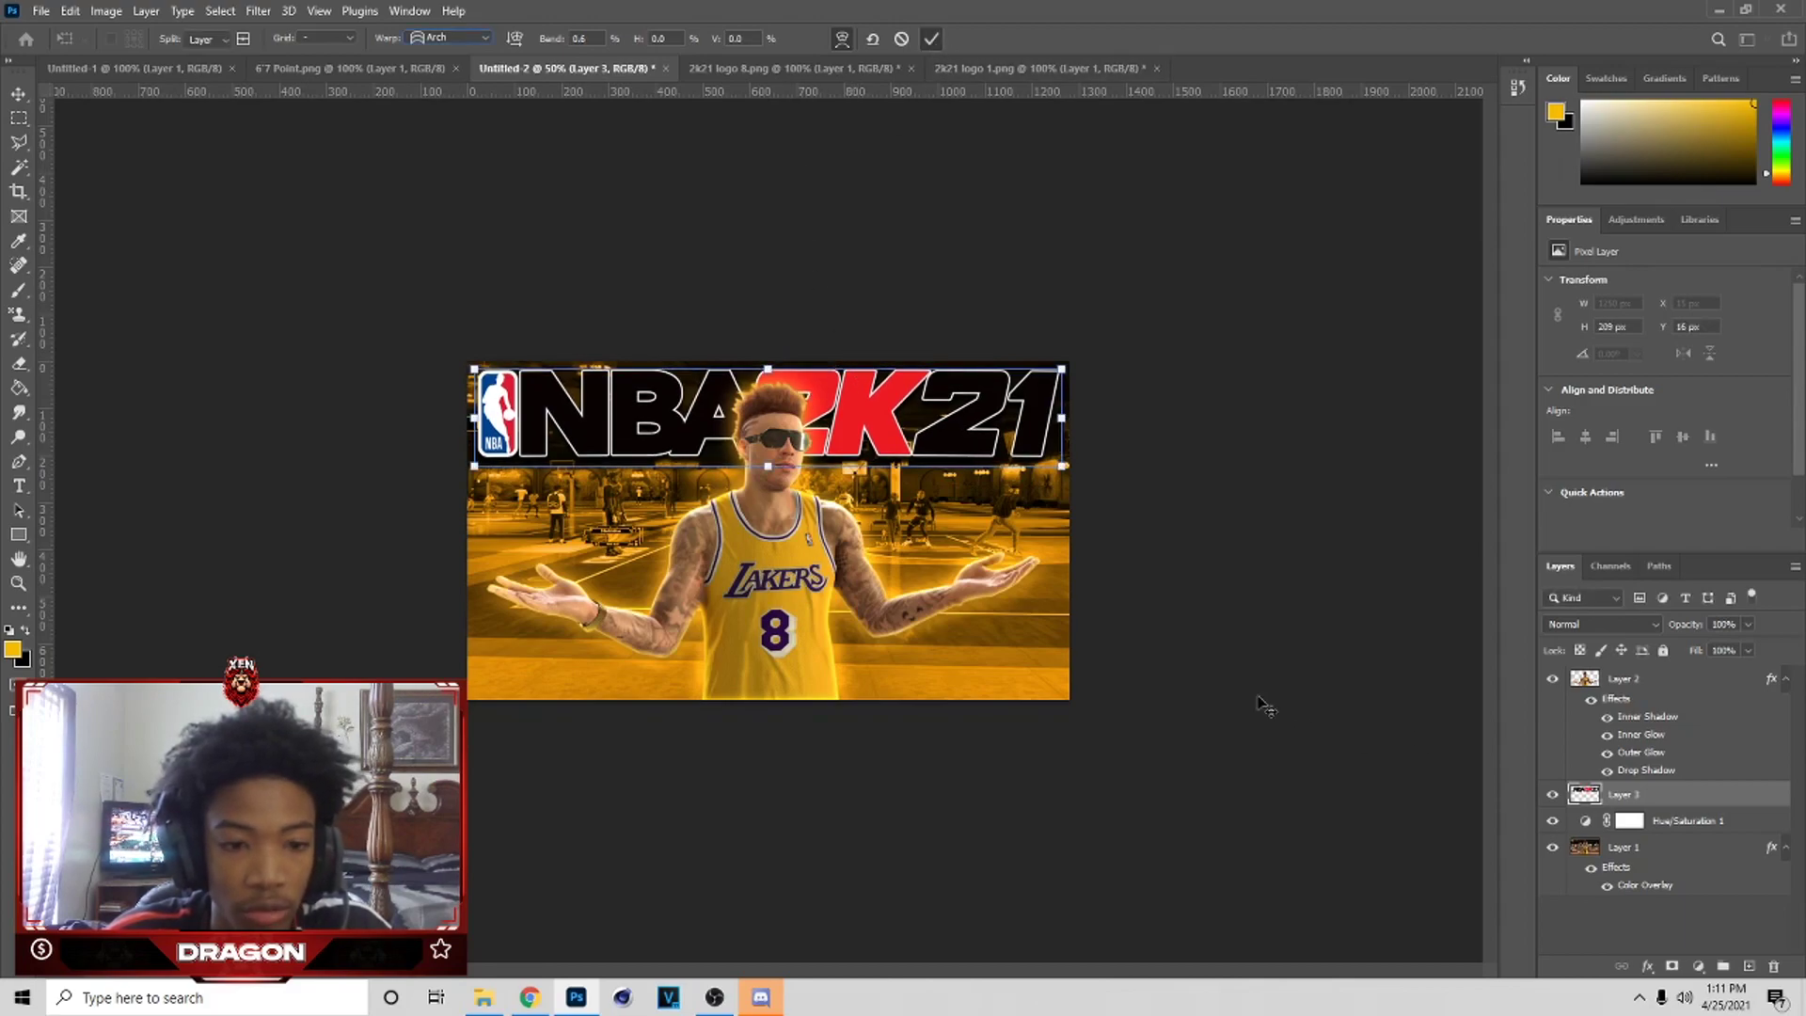
{"action": "key", "text": "ctrl+1"}
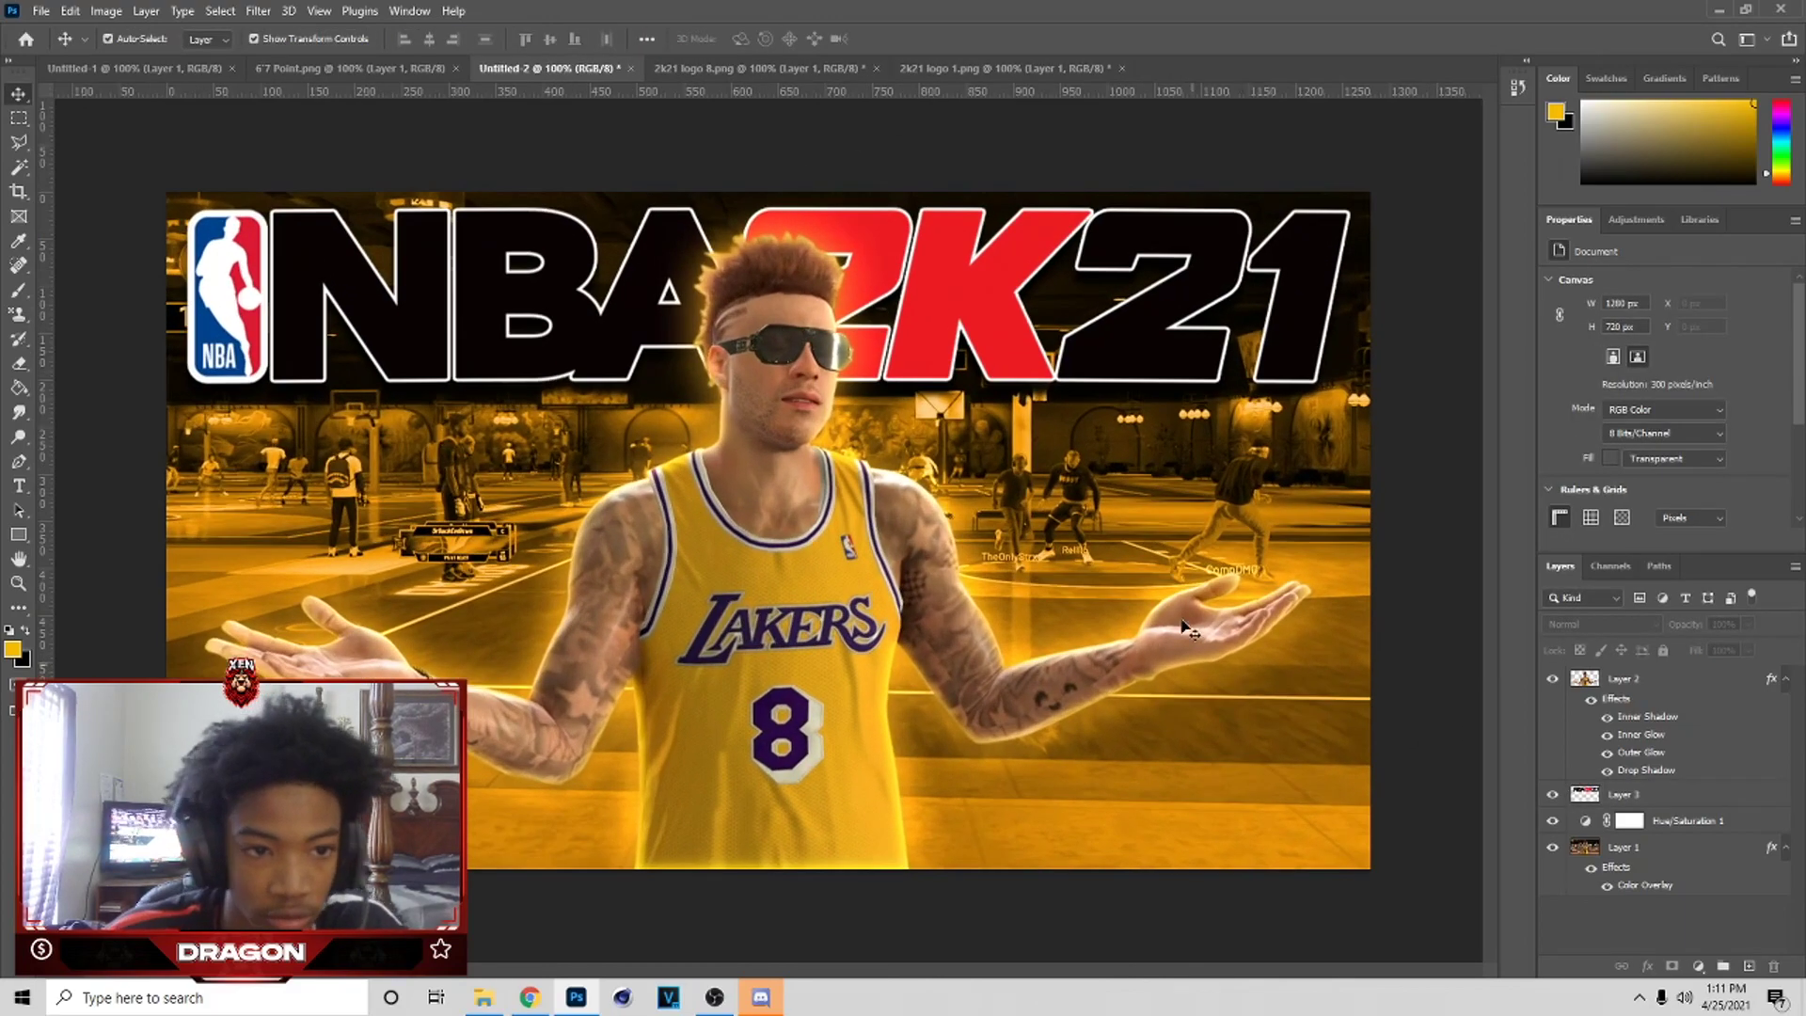
{"action": "left_click", "coordinate": [1154, 334]}
{"action": "left_click", "coordinate": [753, 679]}
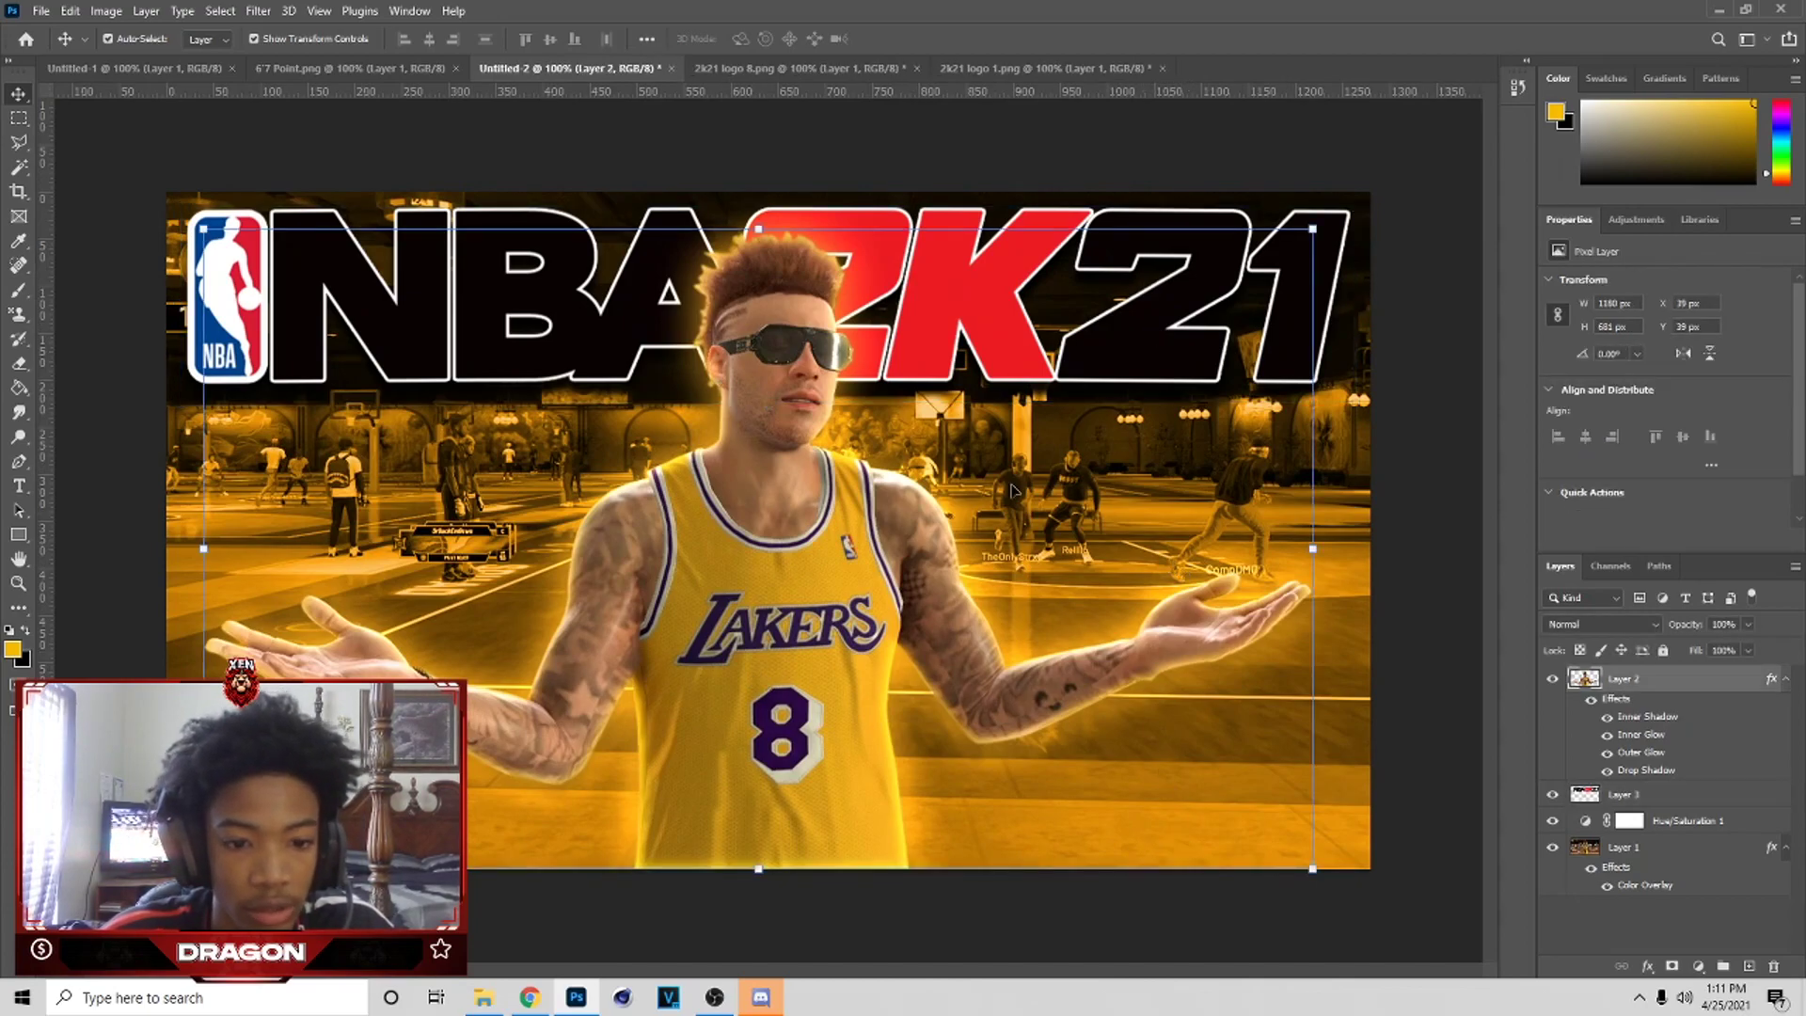
- Close 2k21 logo 1.png without saving and check the 6'7 Point.png reference before returning to Untitled-2
{"action": "left_click", "coordinate": [1035, 68]}
{"action": "left_click", "coordinate": [1163, 68]}
{"action": "left_click", "coordinate": [893, 371]}
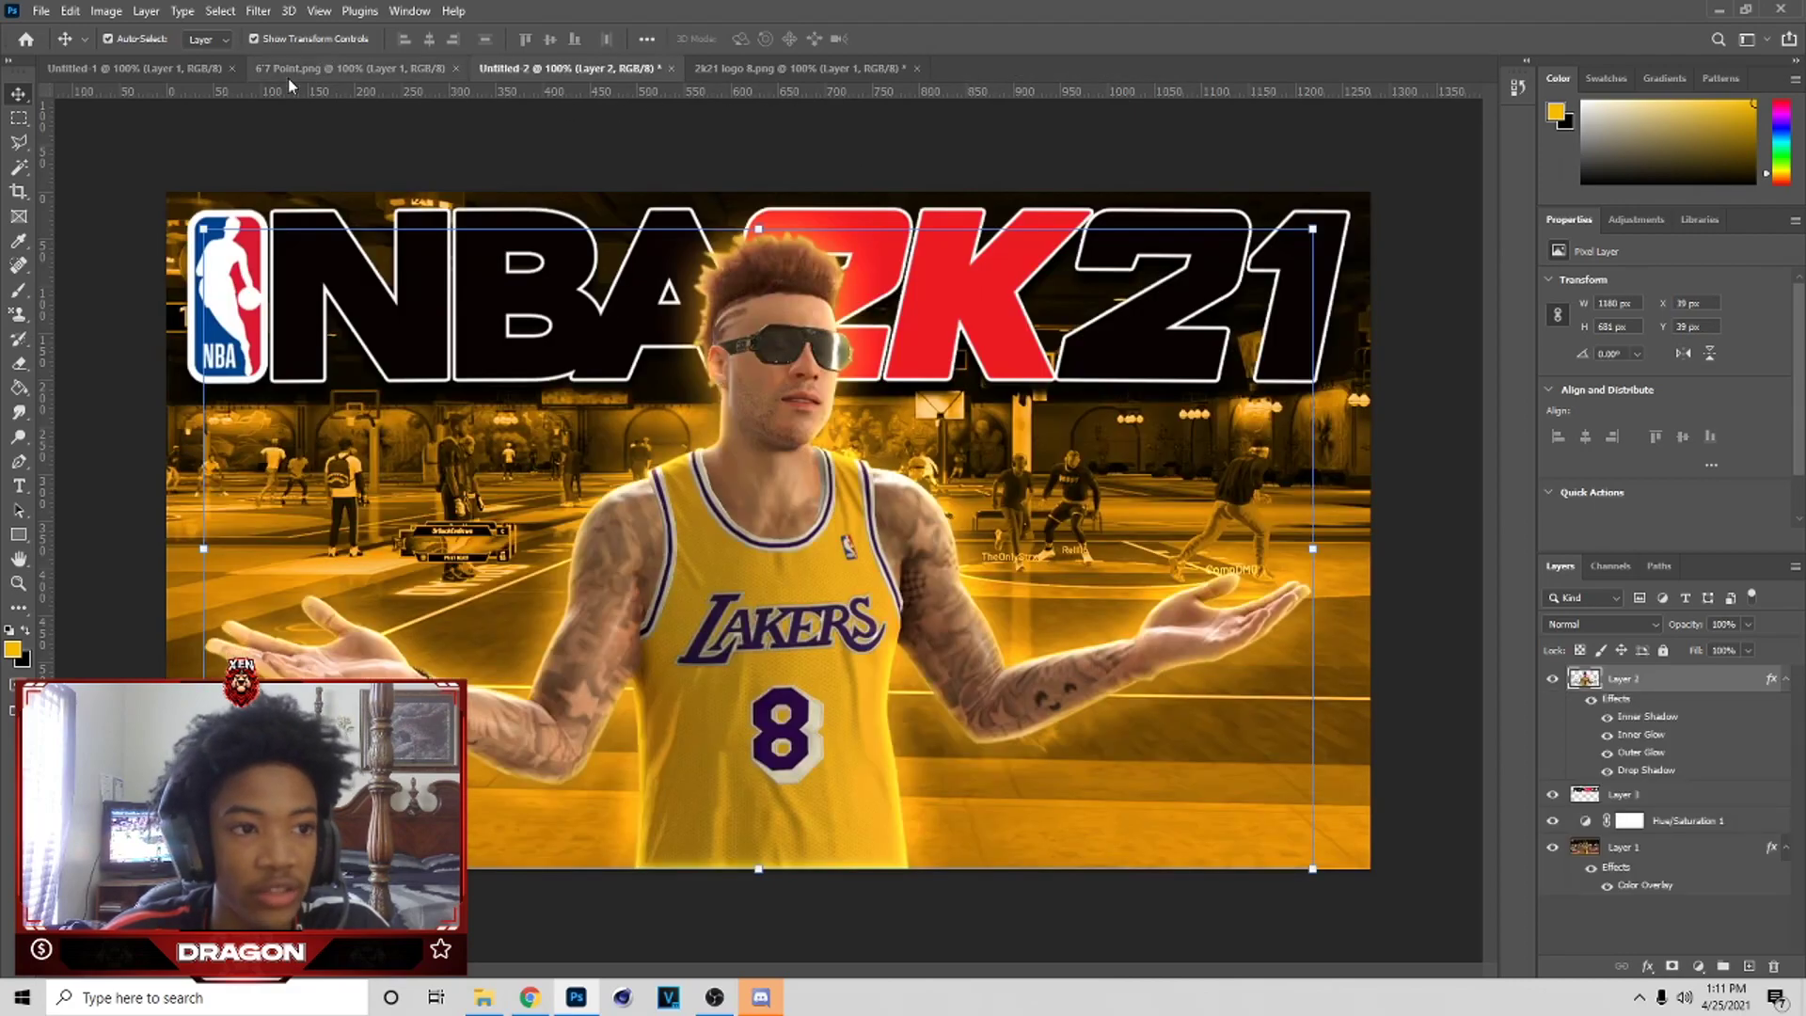
{"action": "left_click", "coordinate": [170, 68]}
{"action": "left_click", "coordinate": [344, 68]}
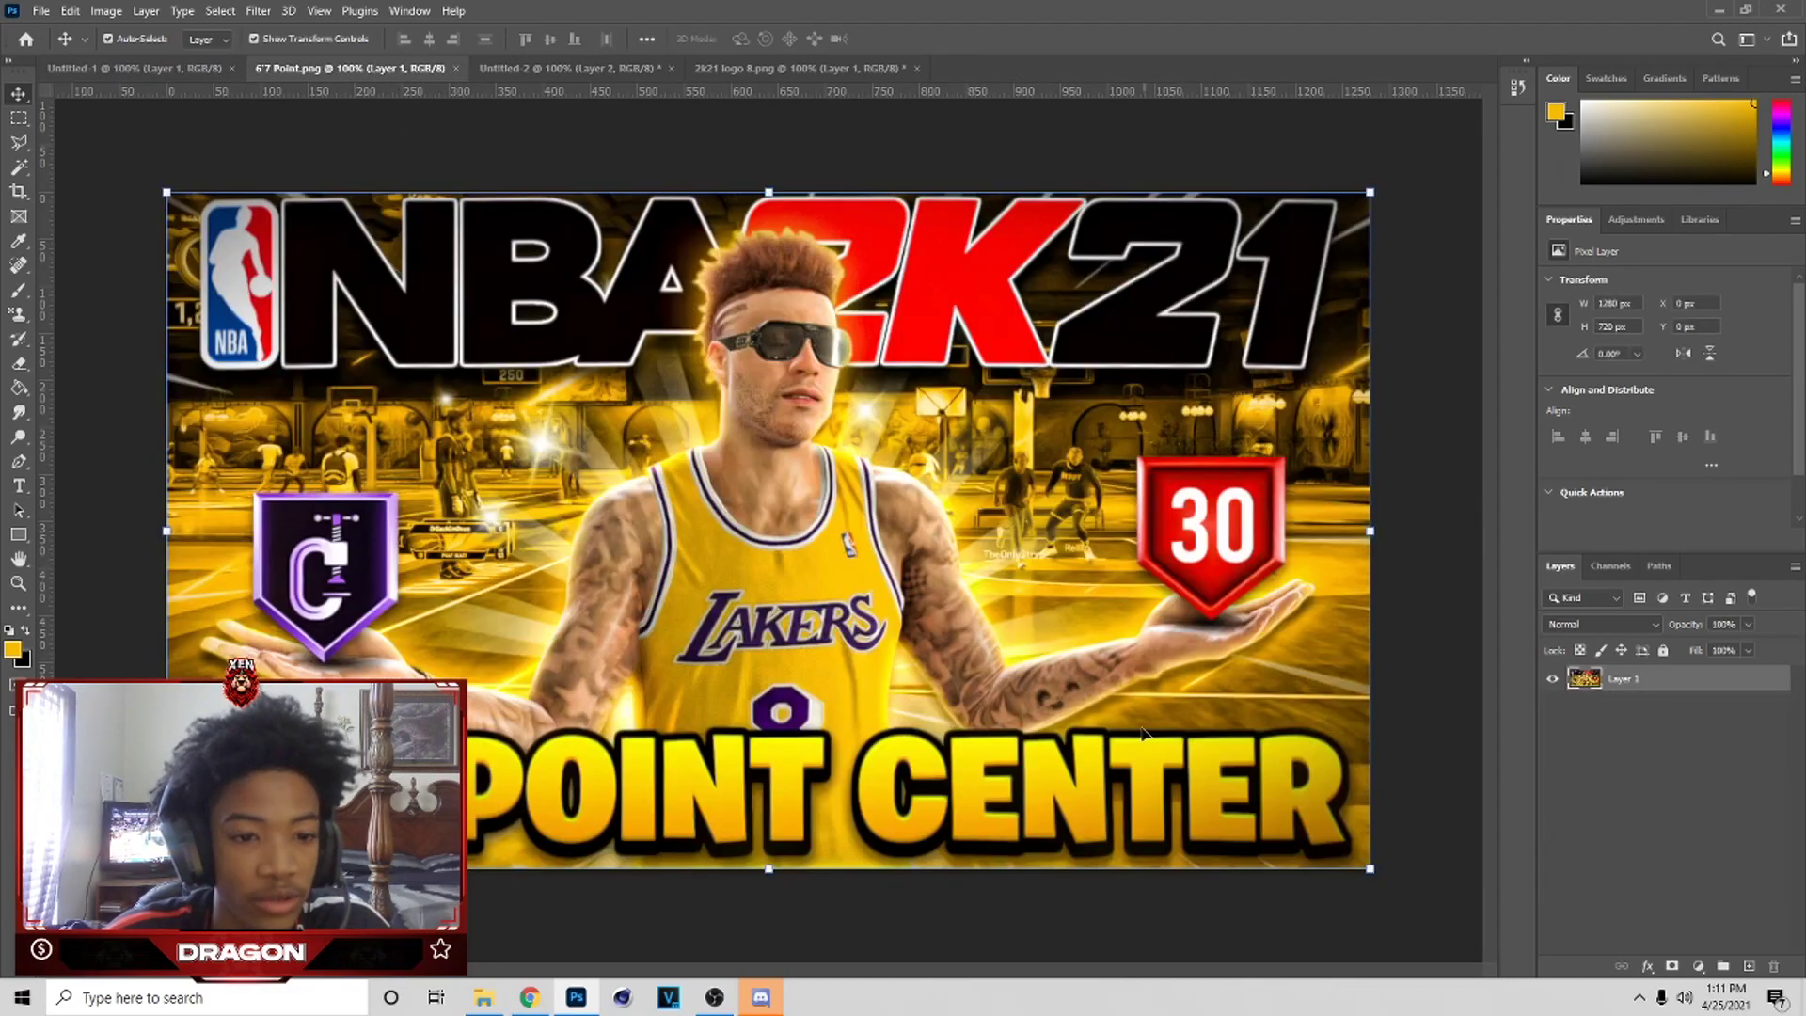
{"action": "left_click_drag", "start_coordinate": [1069, 601], "coordinate": [1092, 604]}
{"action": "key", "text": "ctrl+z"}
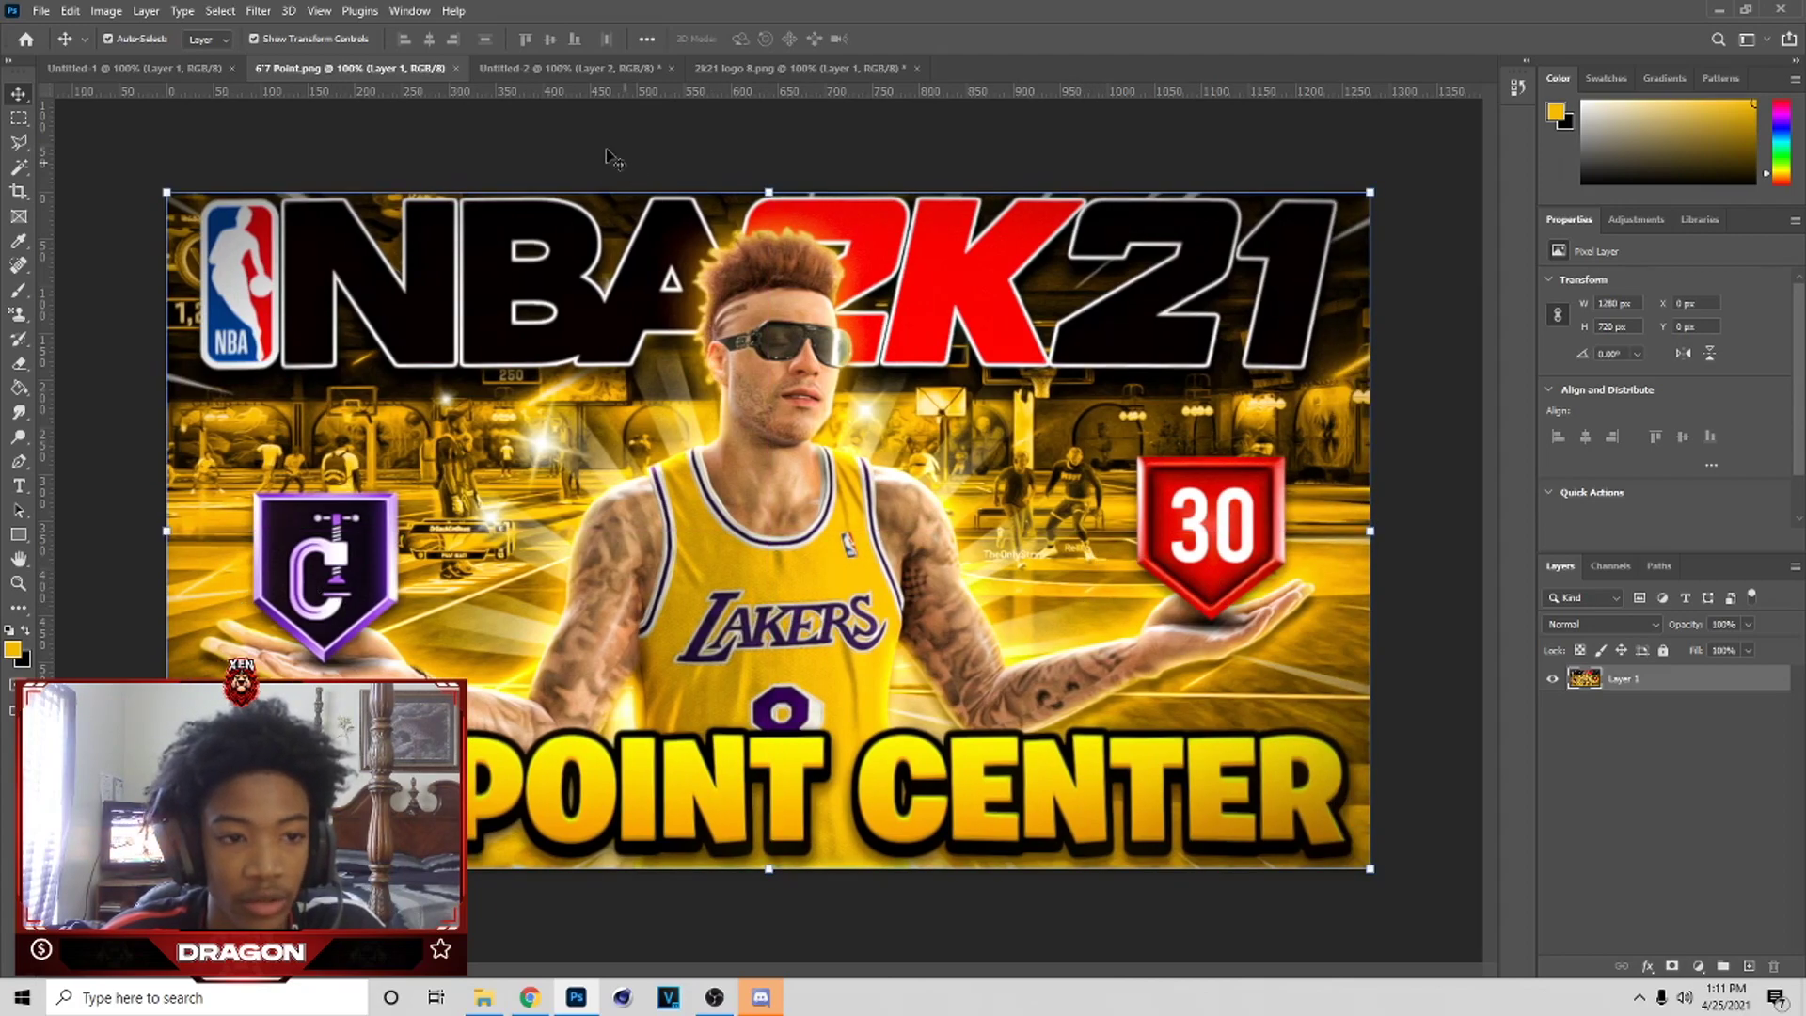
{"action": "left_click", "coordinate": [556, 70]}
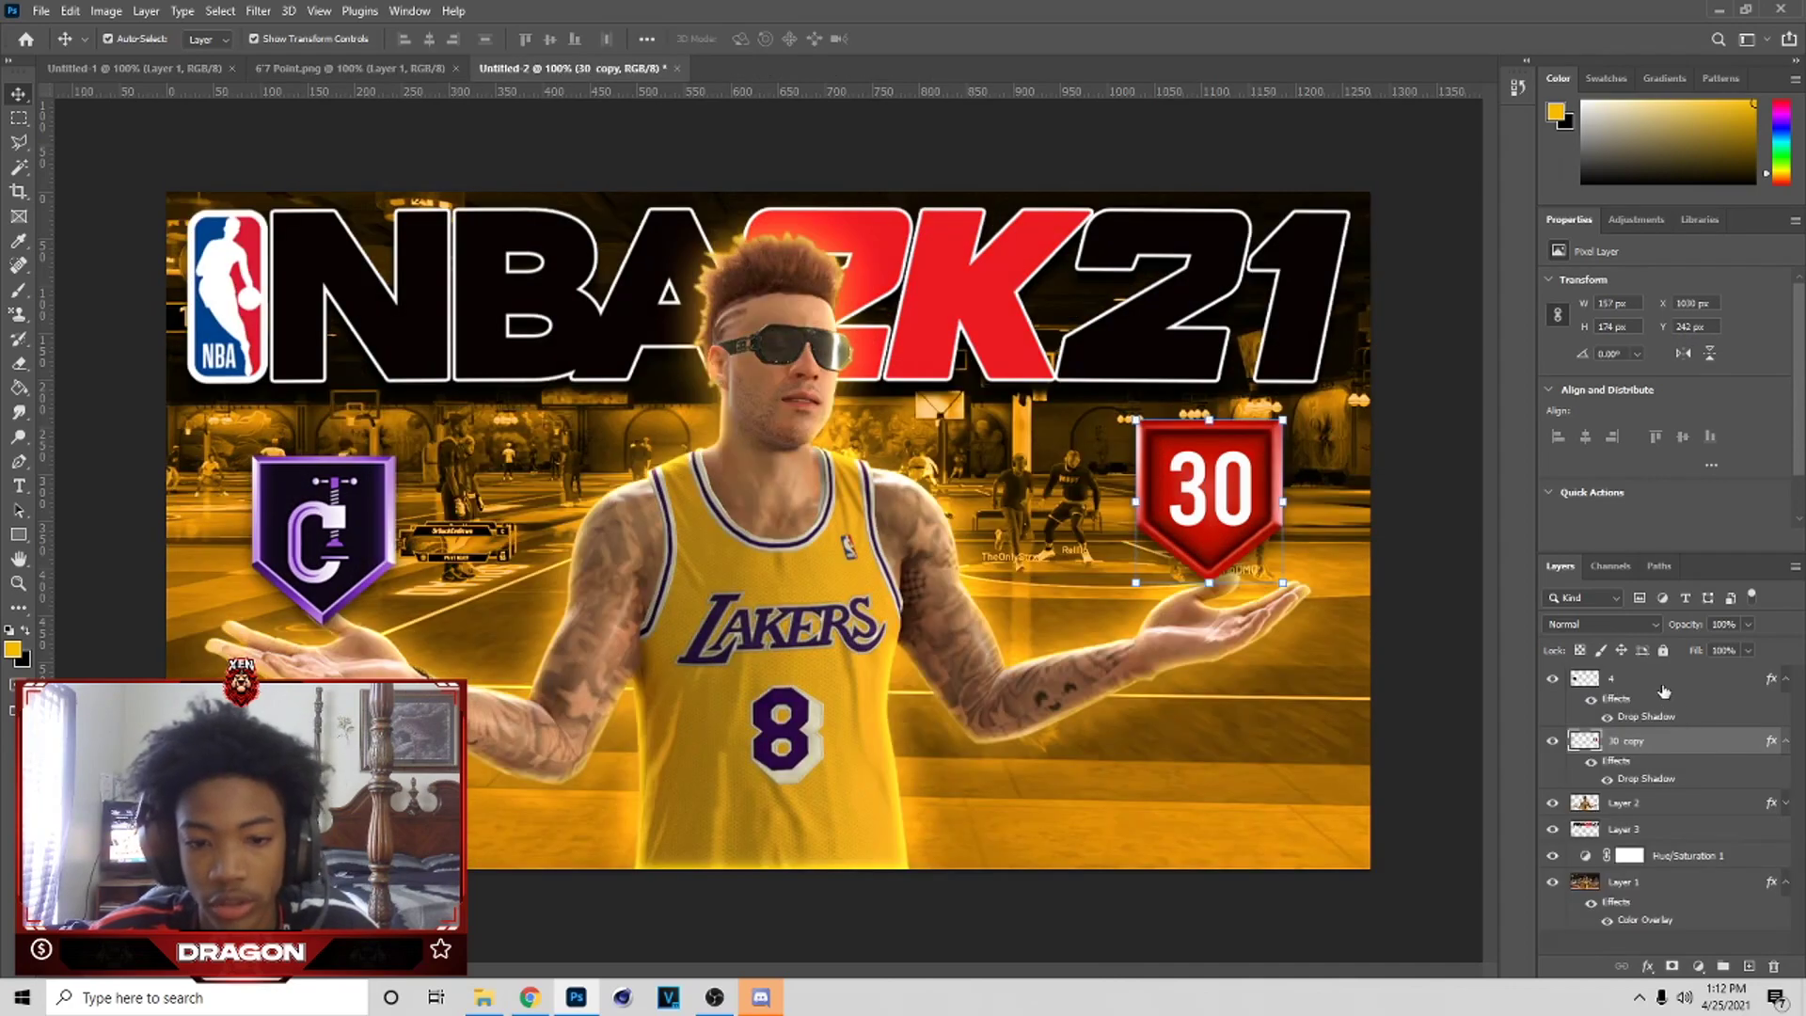
- Review the 30 copy layer's drop shadow style and move the 30 badge down about 45 px
{"action": "left_click", "coordinate": [1788, 679]}
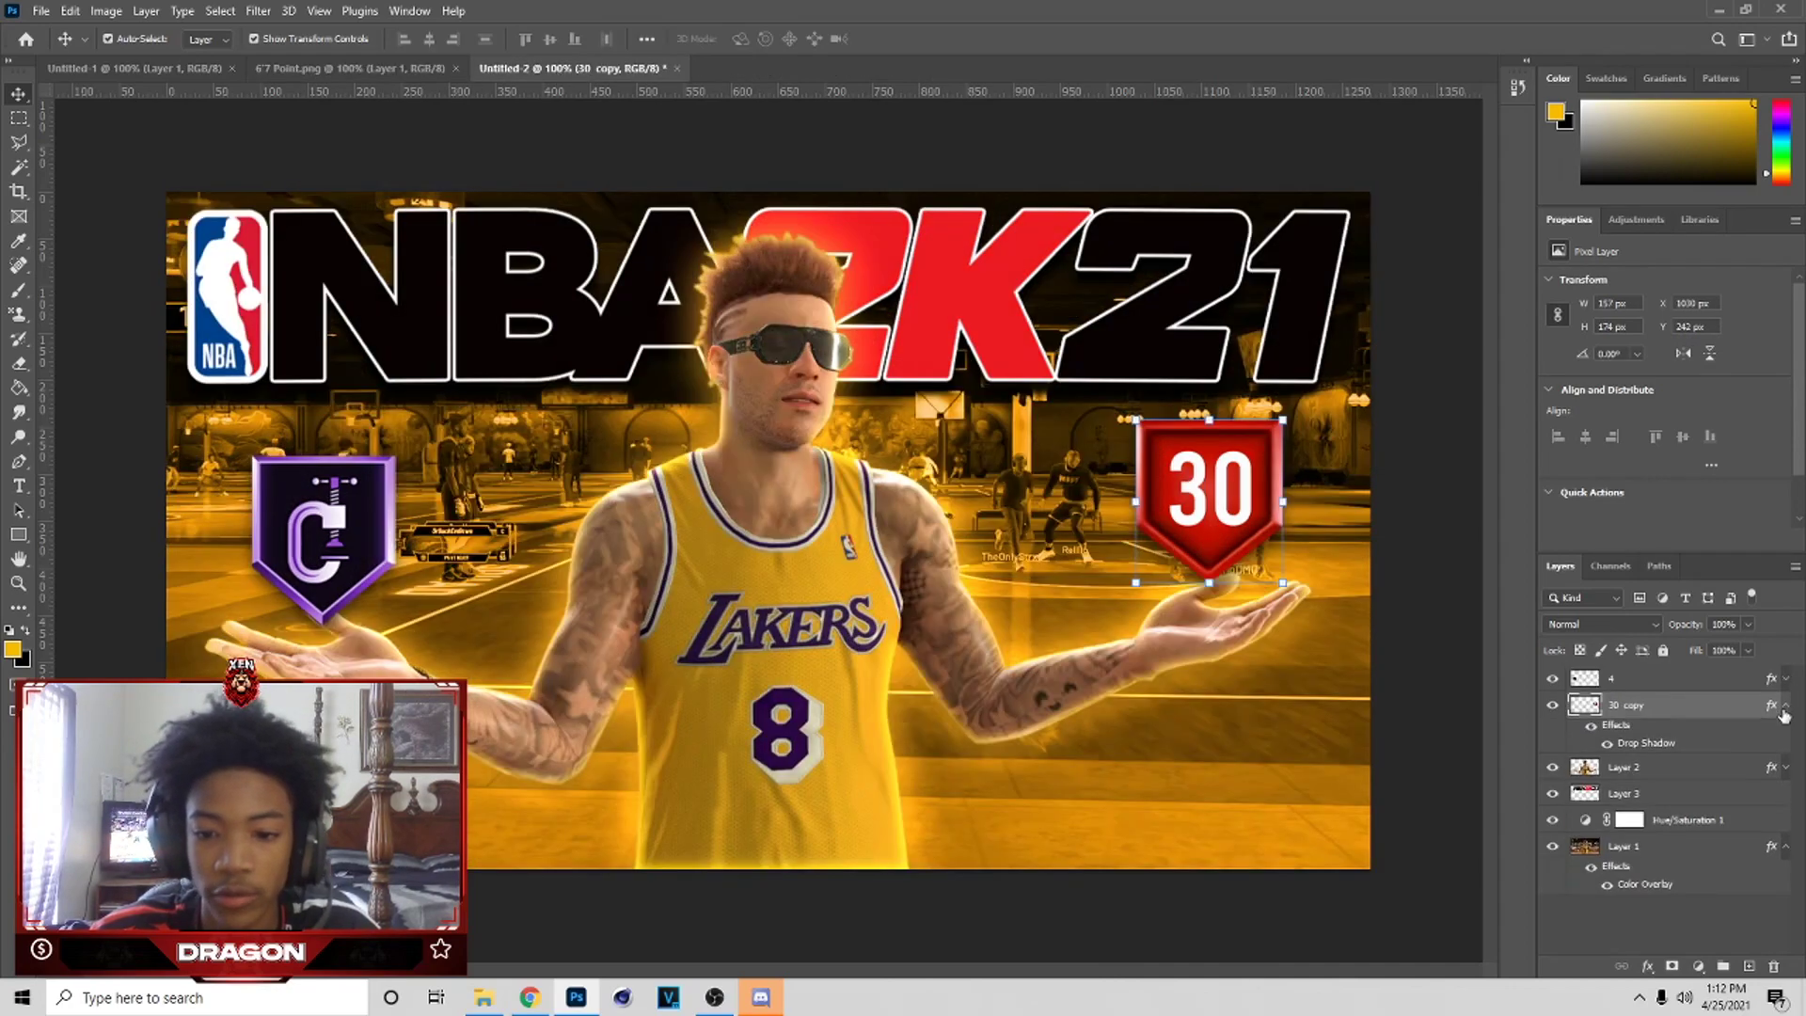
{"action": "left_click", "coordinate": [1786, 707]}
{"action": "right_click", "coordinate": [1656, 708]}
{"action": "left_click", "coordinate": [1486, 208]}
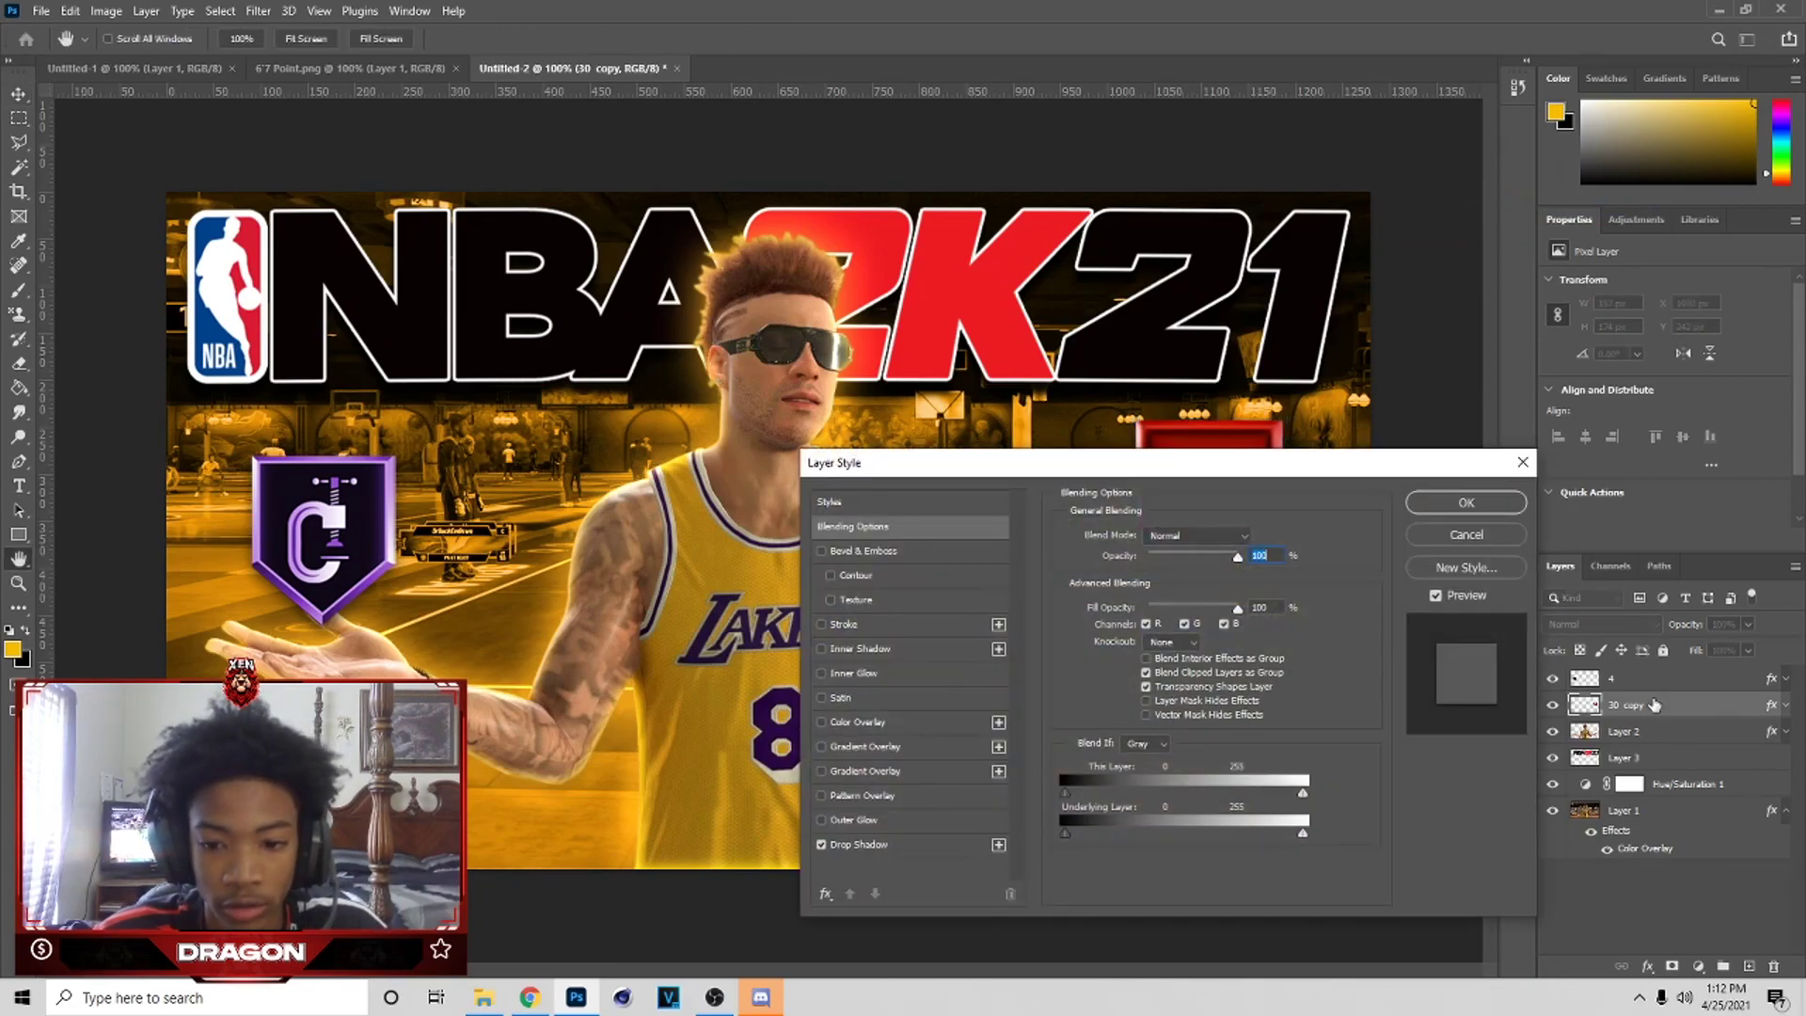
{"action": "left_click", "coordinate": [858, 844]}
{"action": "left_click_drag", "start_coordinate": [1113, 473], "coordinate": [1016, 672]}
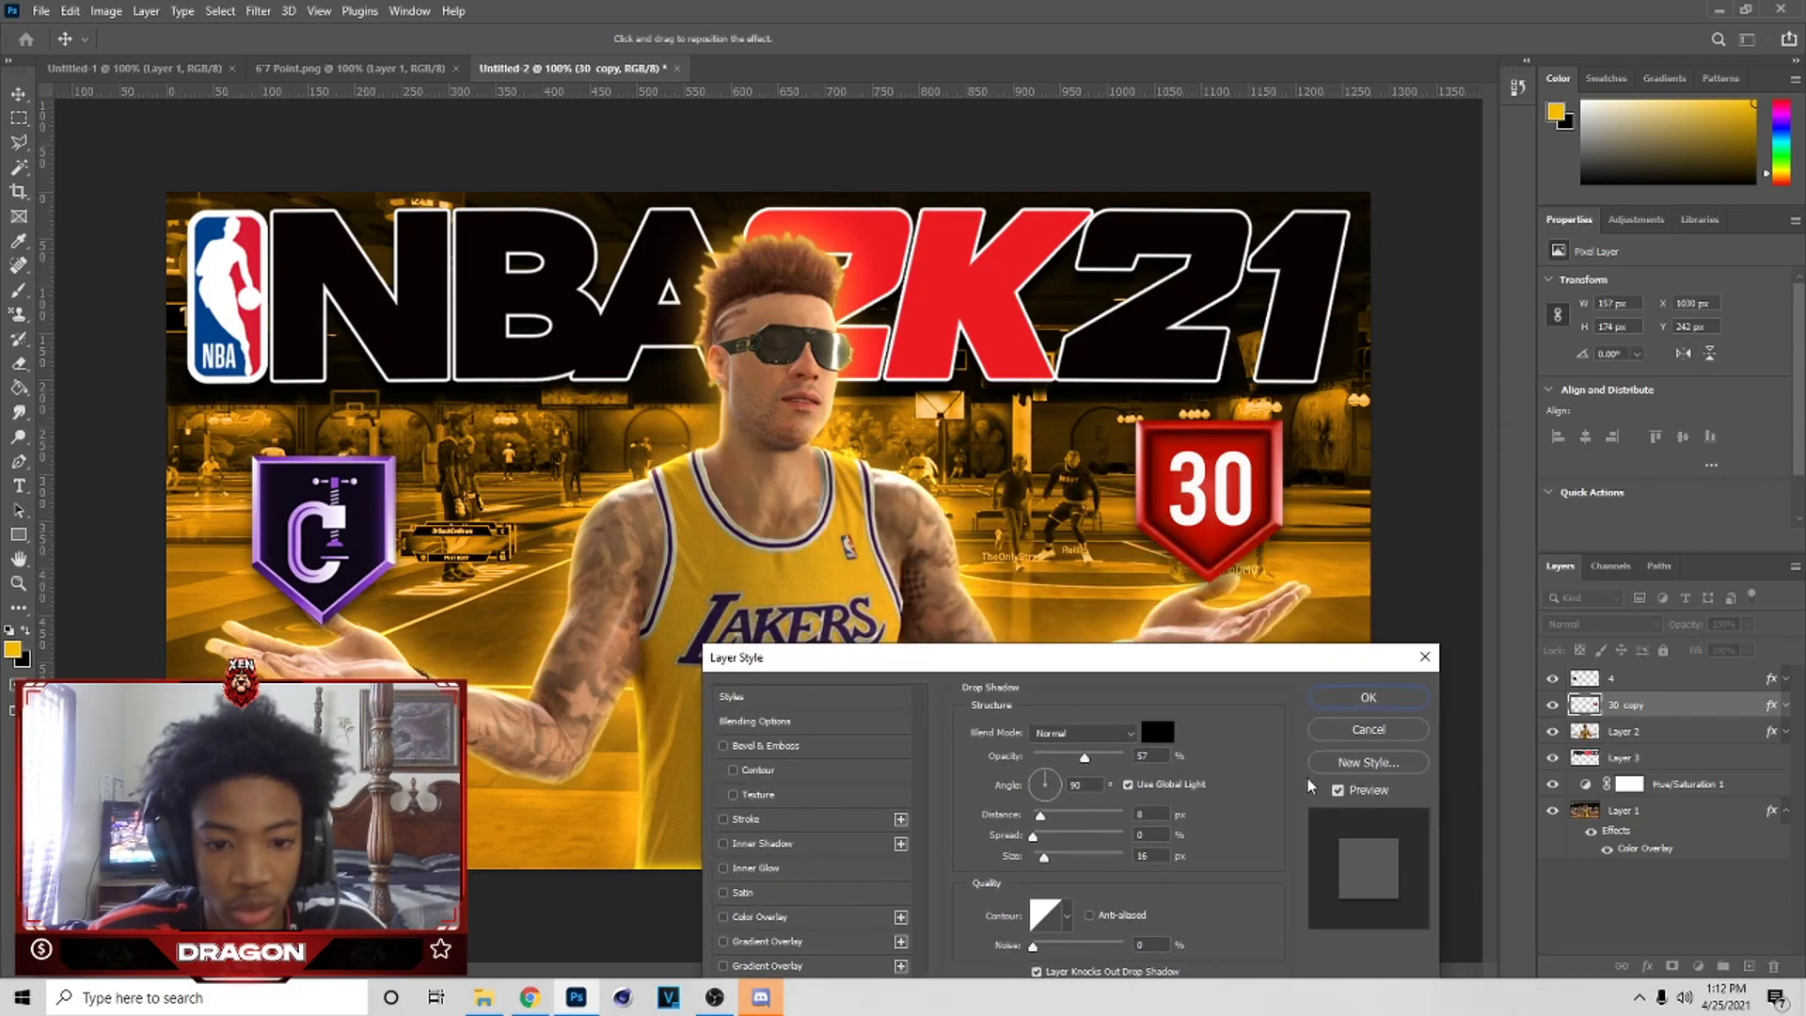
{"action": "left_click", "coordinate": [1401, 697]}
{"action": "left_click_drag", "start_coordinate": [1228, 537], "coordinate": [1219, 555]}
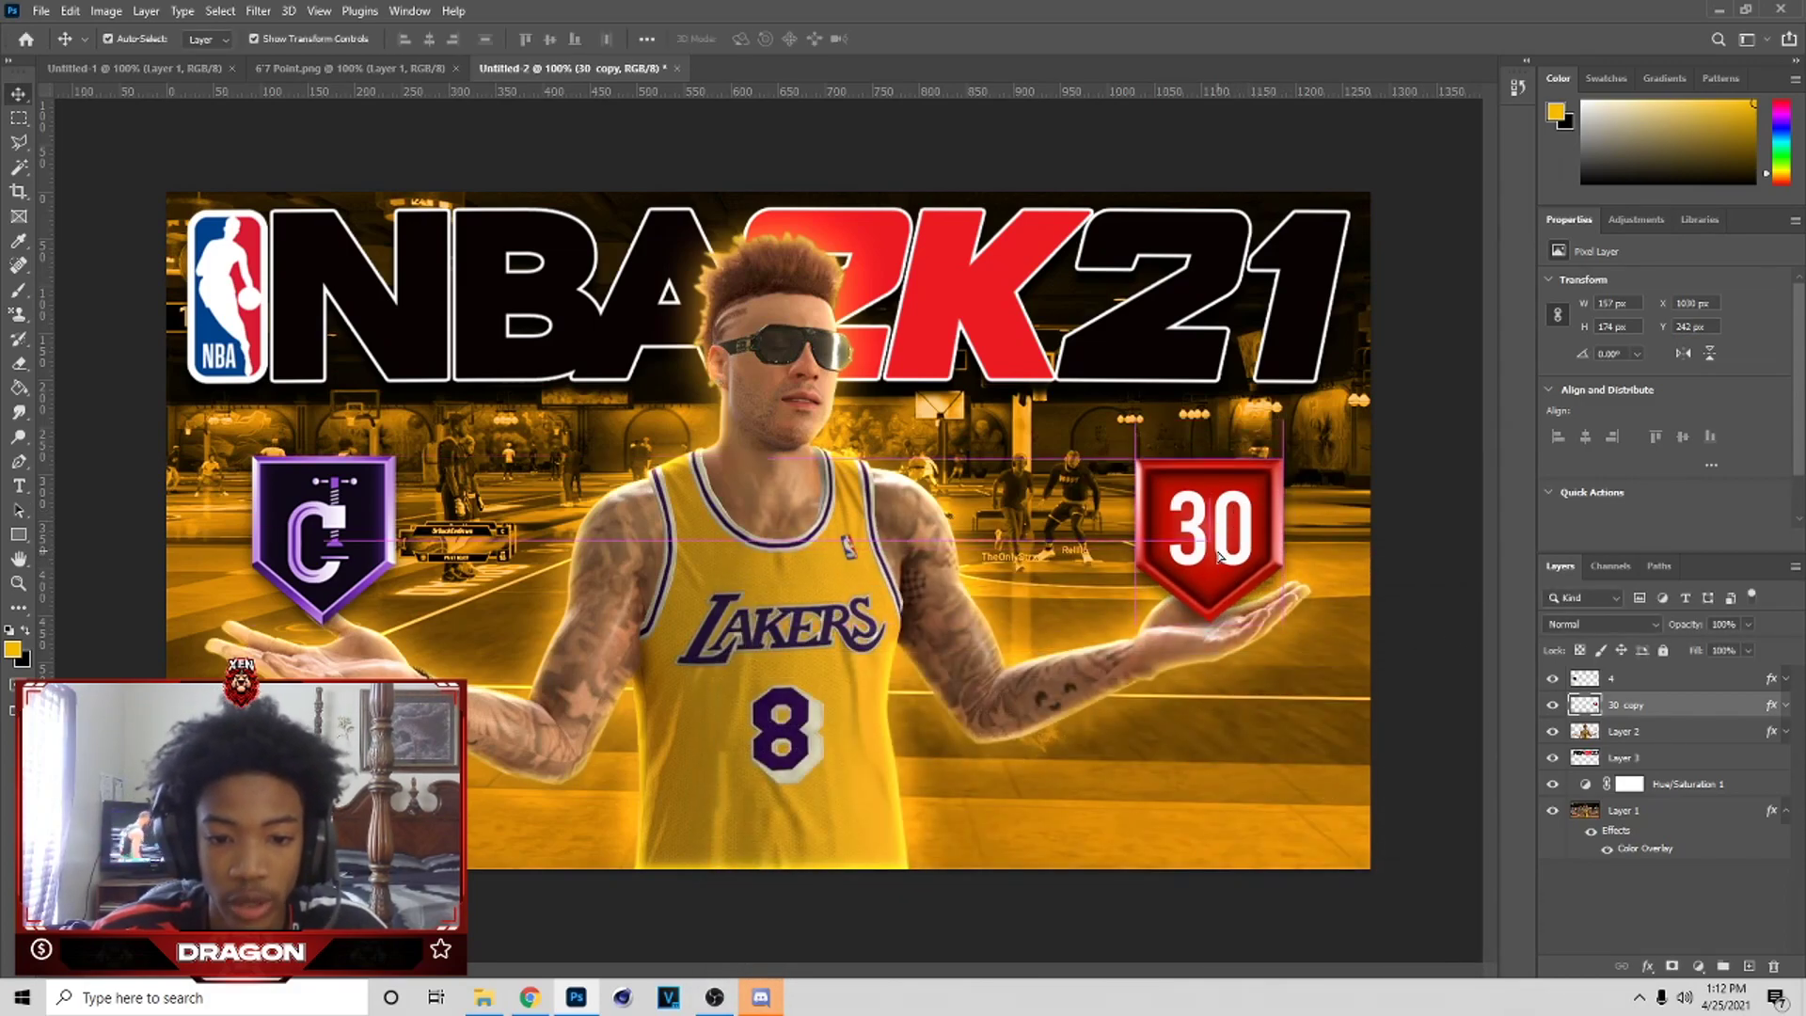
- Move the purple C badge about 40 px down onto the left hand and add a new layer above the player
{"action": "left_click", "coordinate": [348, 503]}
{"action": "left_click_drag", "start_coordinate": [348, 503], "coordinate": [348, 541]}
{"action": "left_click", "coordinate": [1263, 588]}
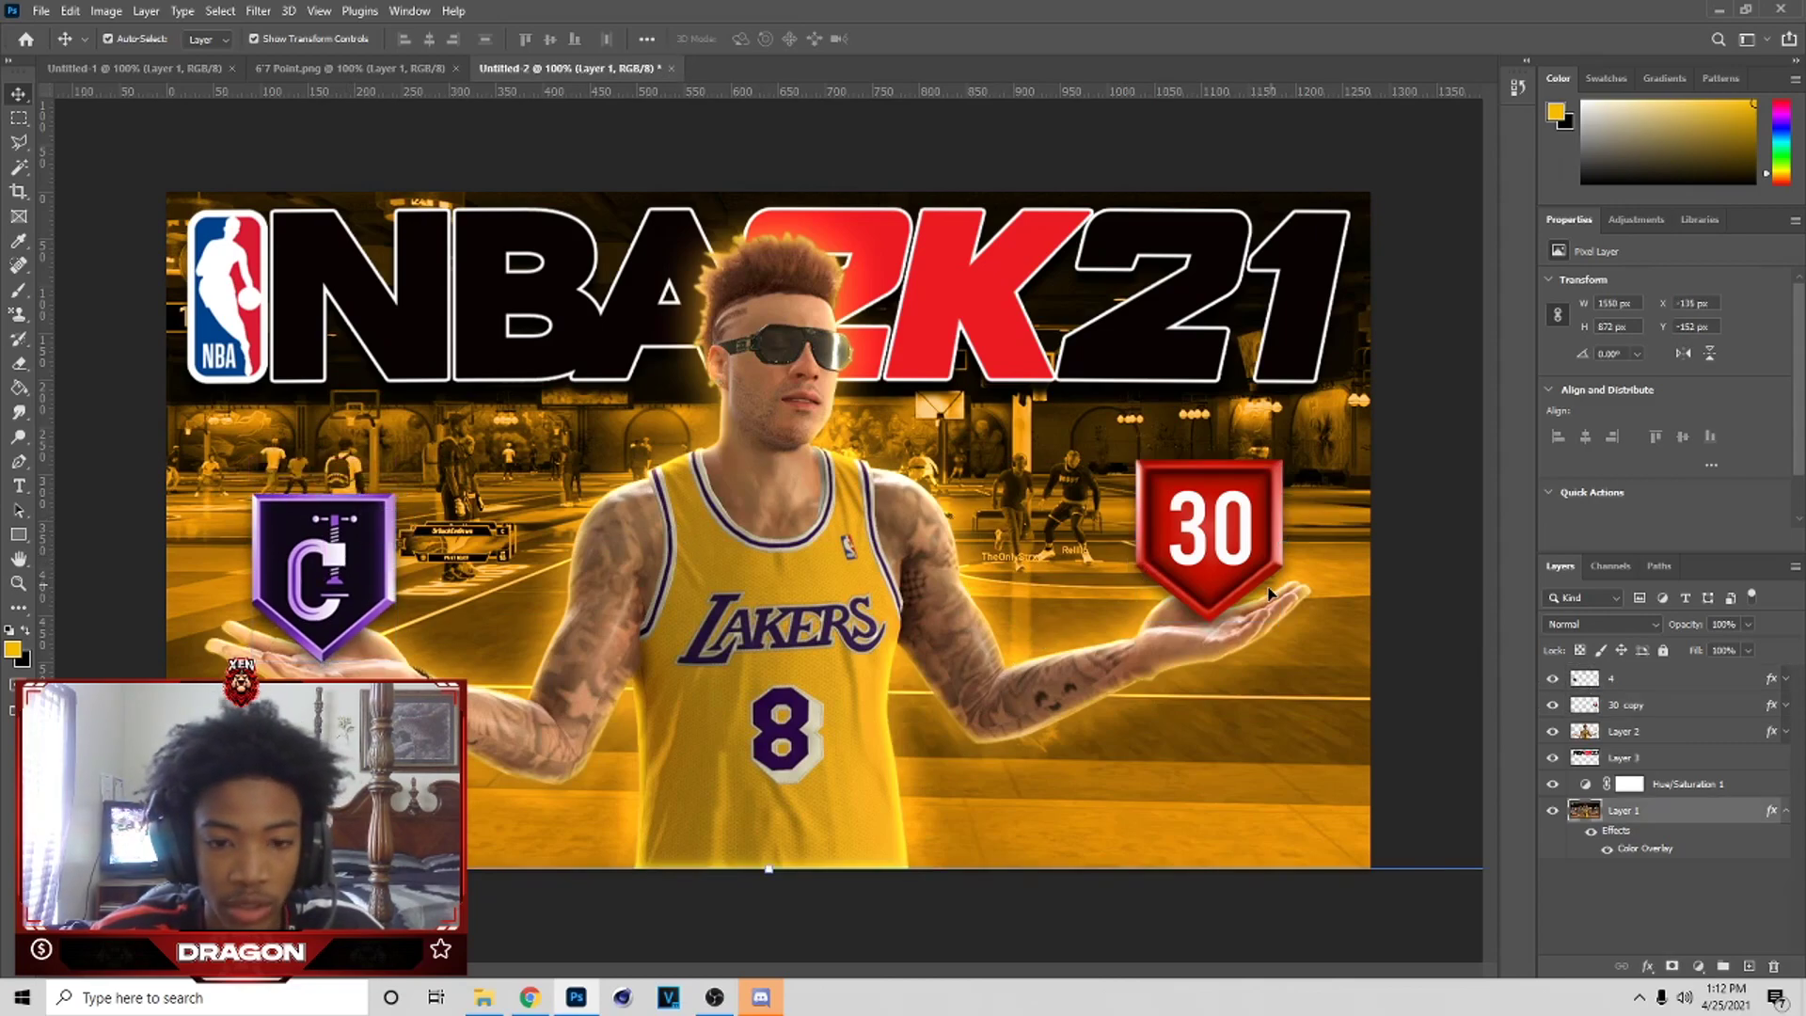
{"action": "left_click", "coordinate": [1227, 563]}
{"action": "left_click", "coordinate": [1670, 734]}
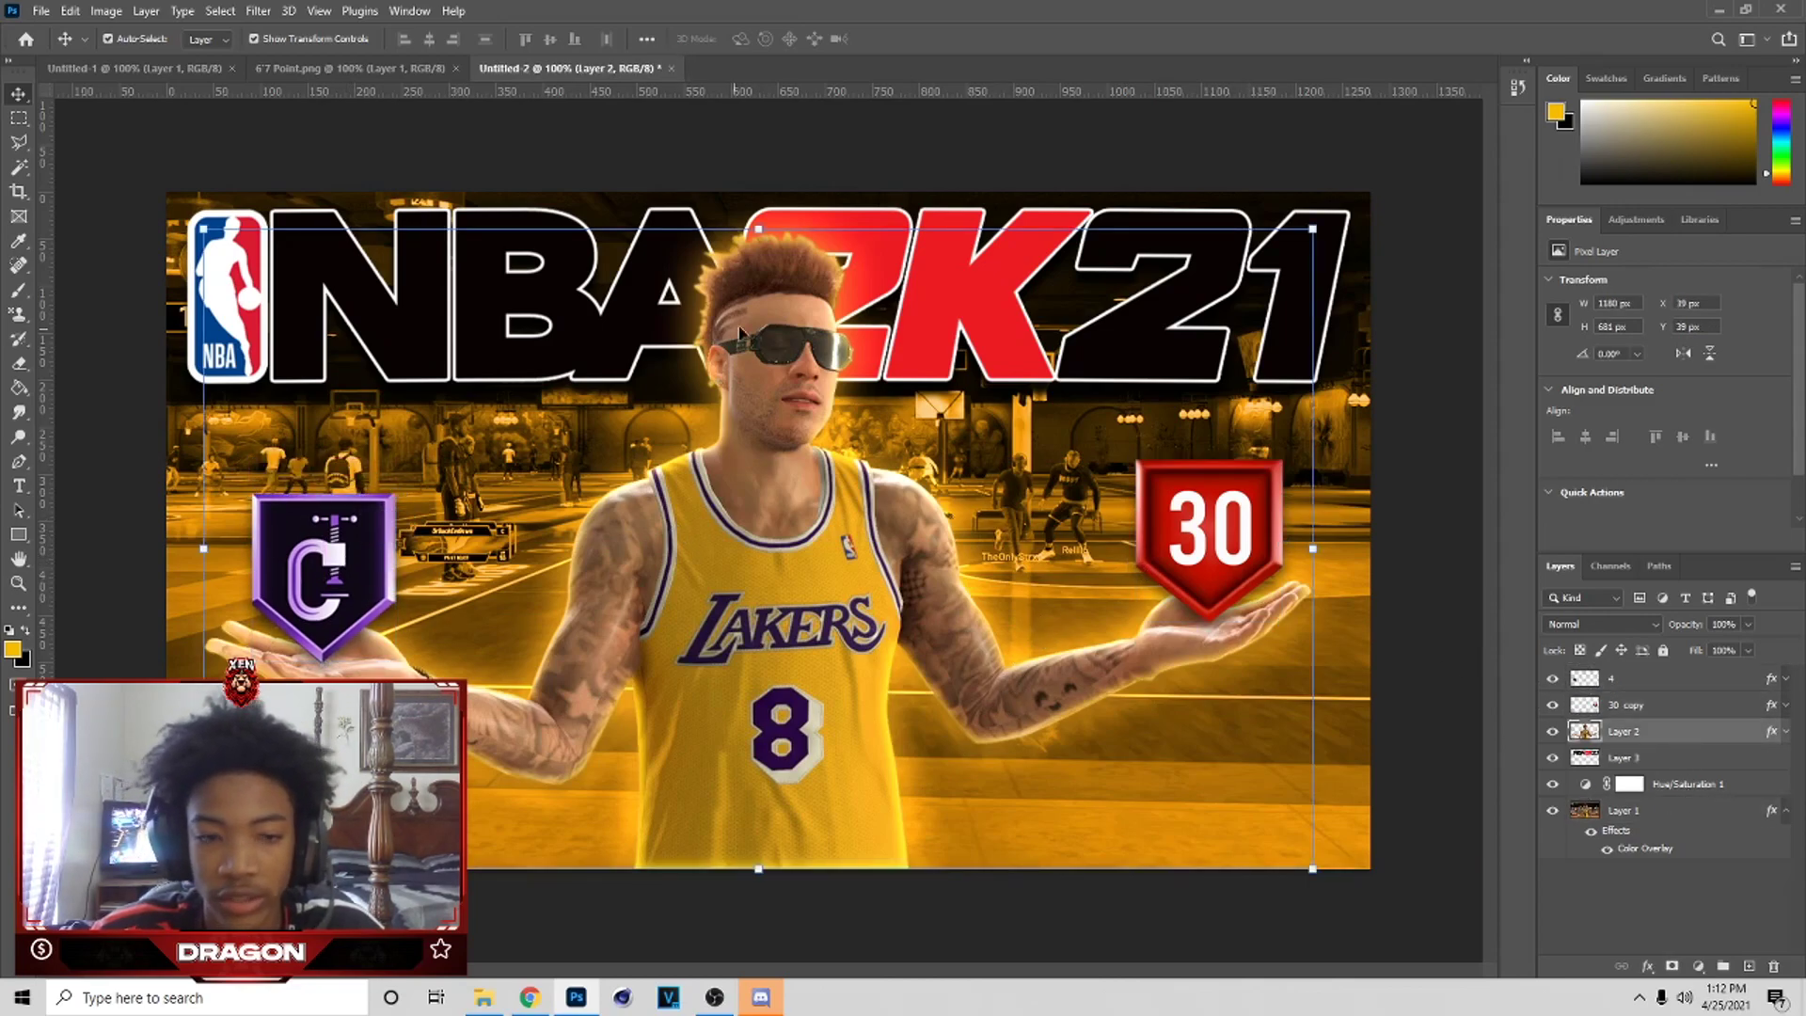
{"action": "left_click", "coordinate": [359, 70]}
{"action": "left_click", "coordinate": [616, 69]}
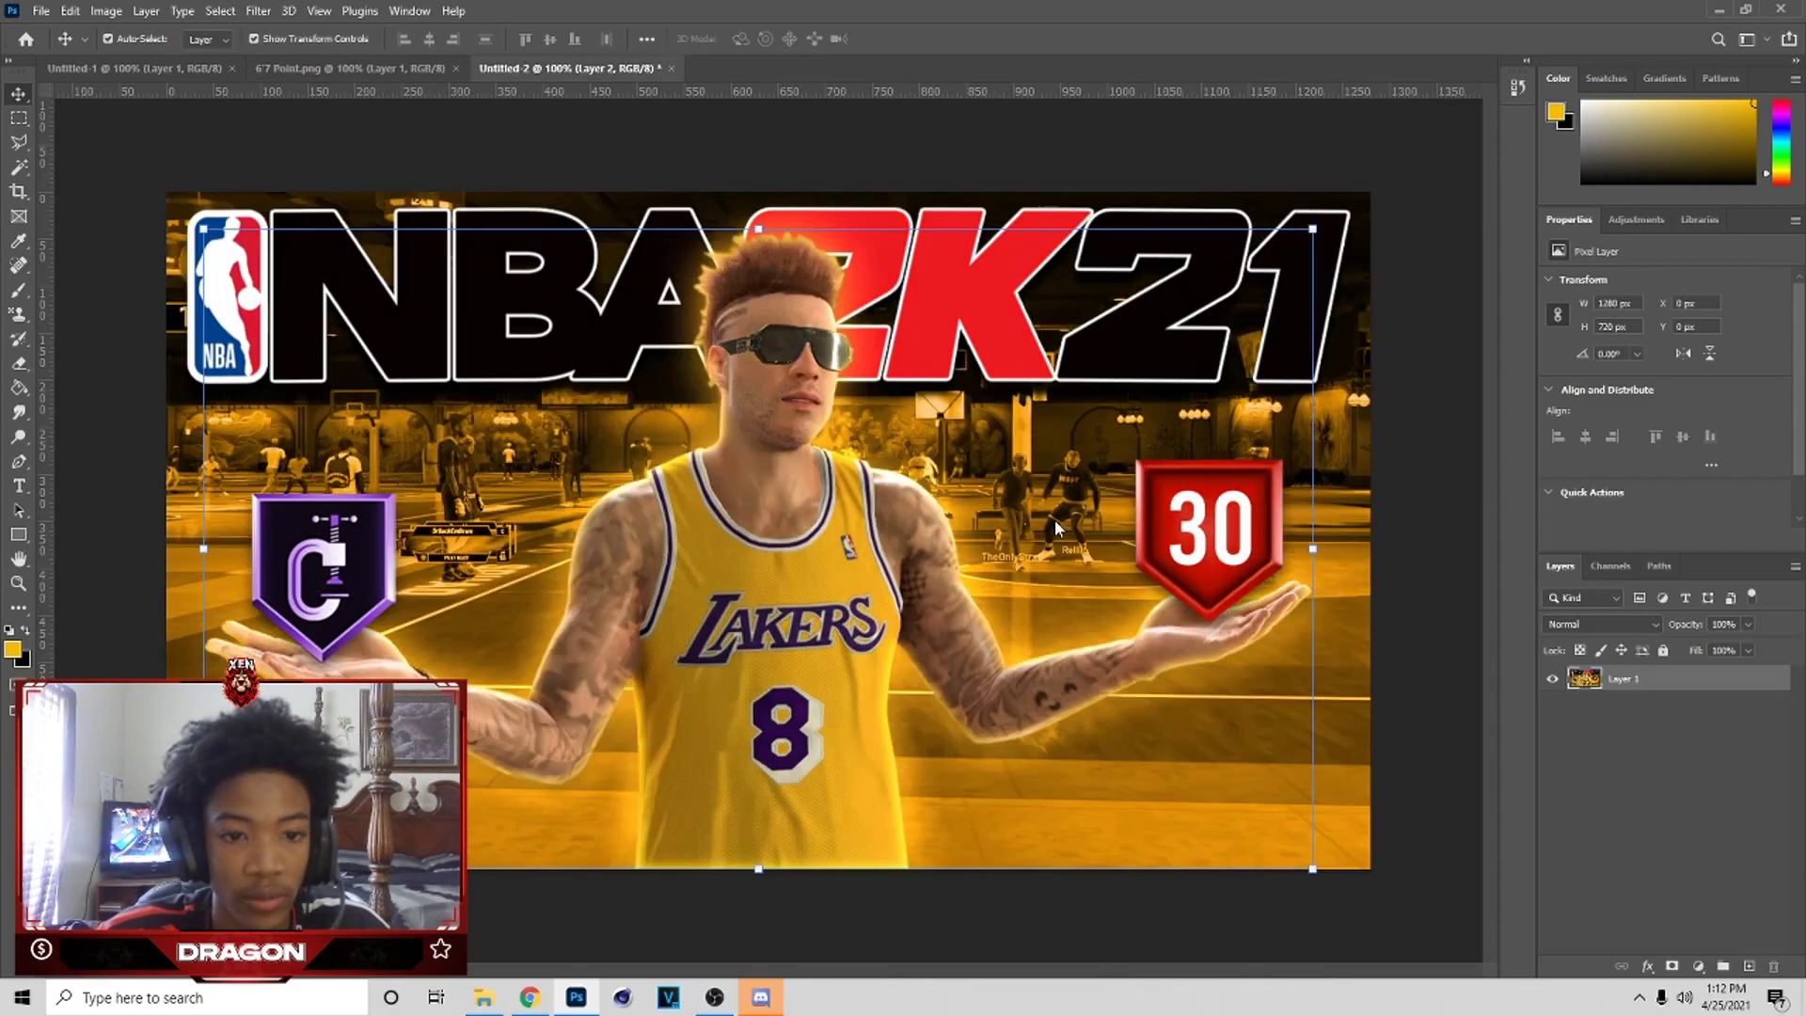
{"action": "left_click", "coordinate": [1749, 966]}
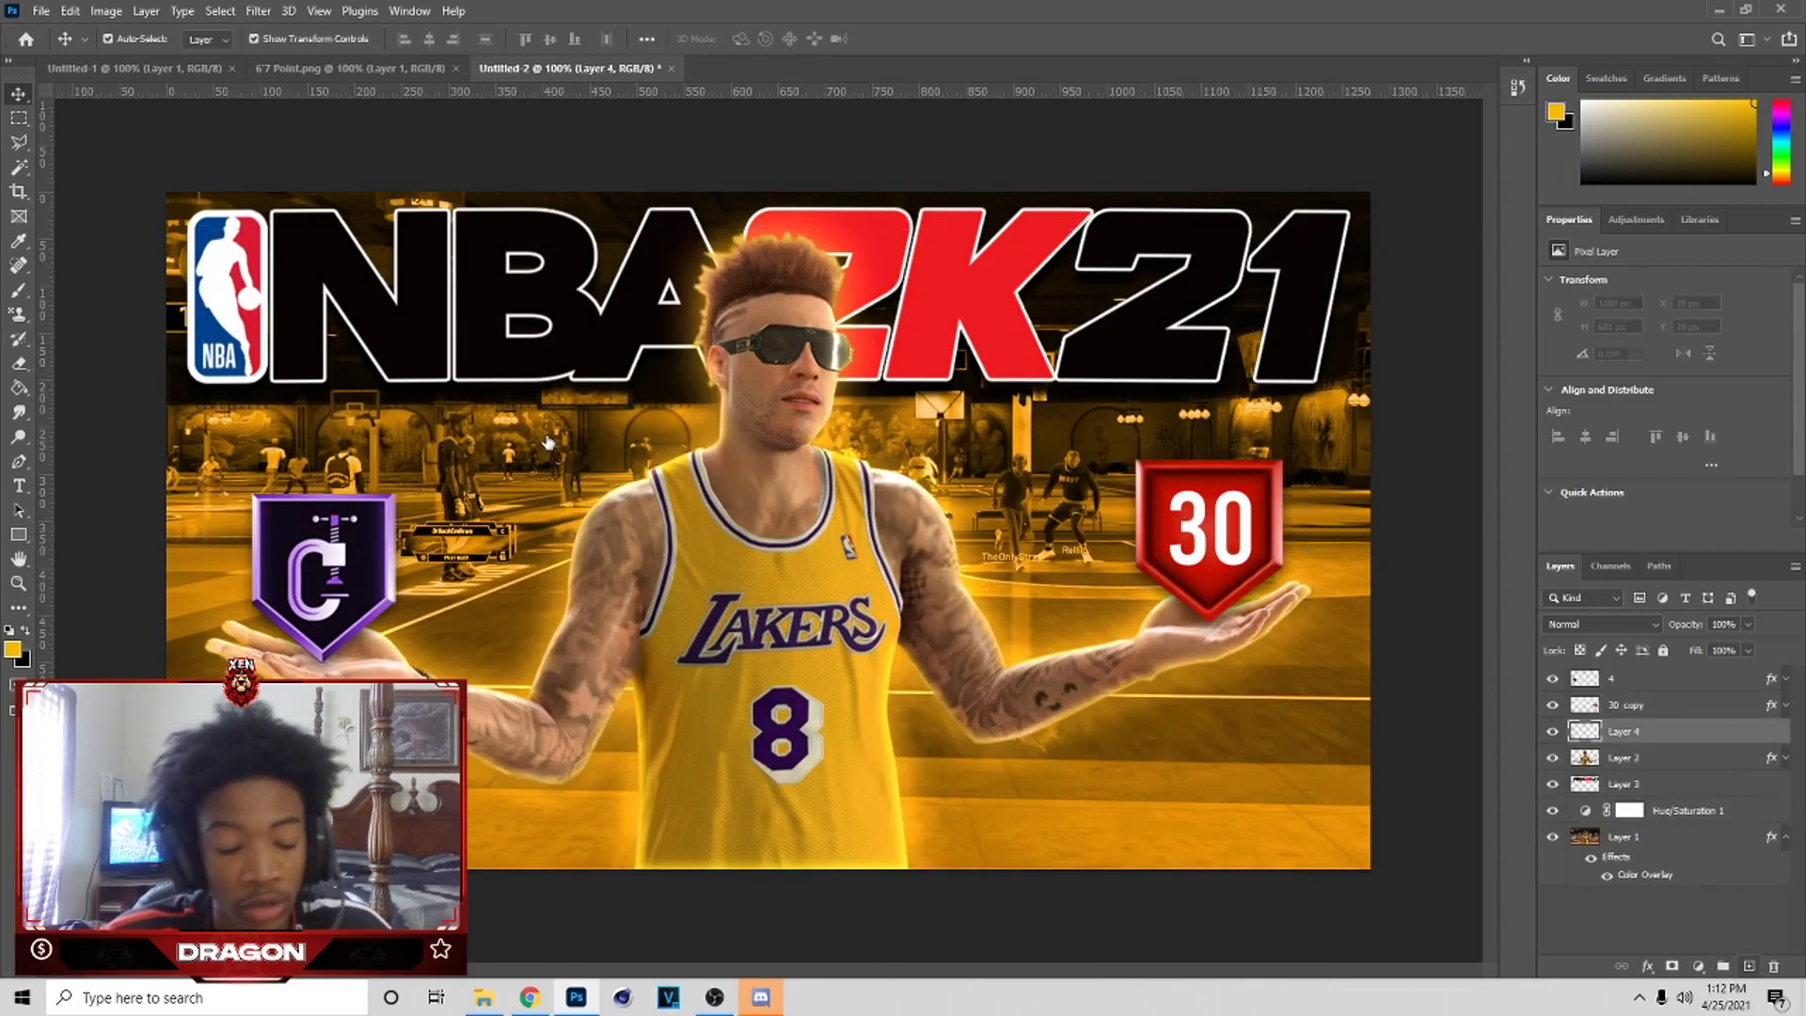
- Paint a black blob on Layer 4 with the Brush tool
{"action": "key", "text": "b"}
{"action": "left_click", "coordinate": [24, 633]}
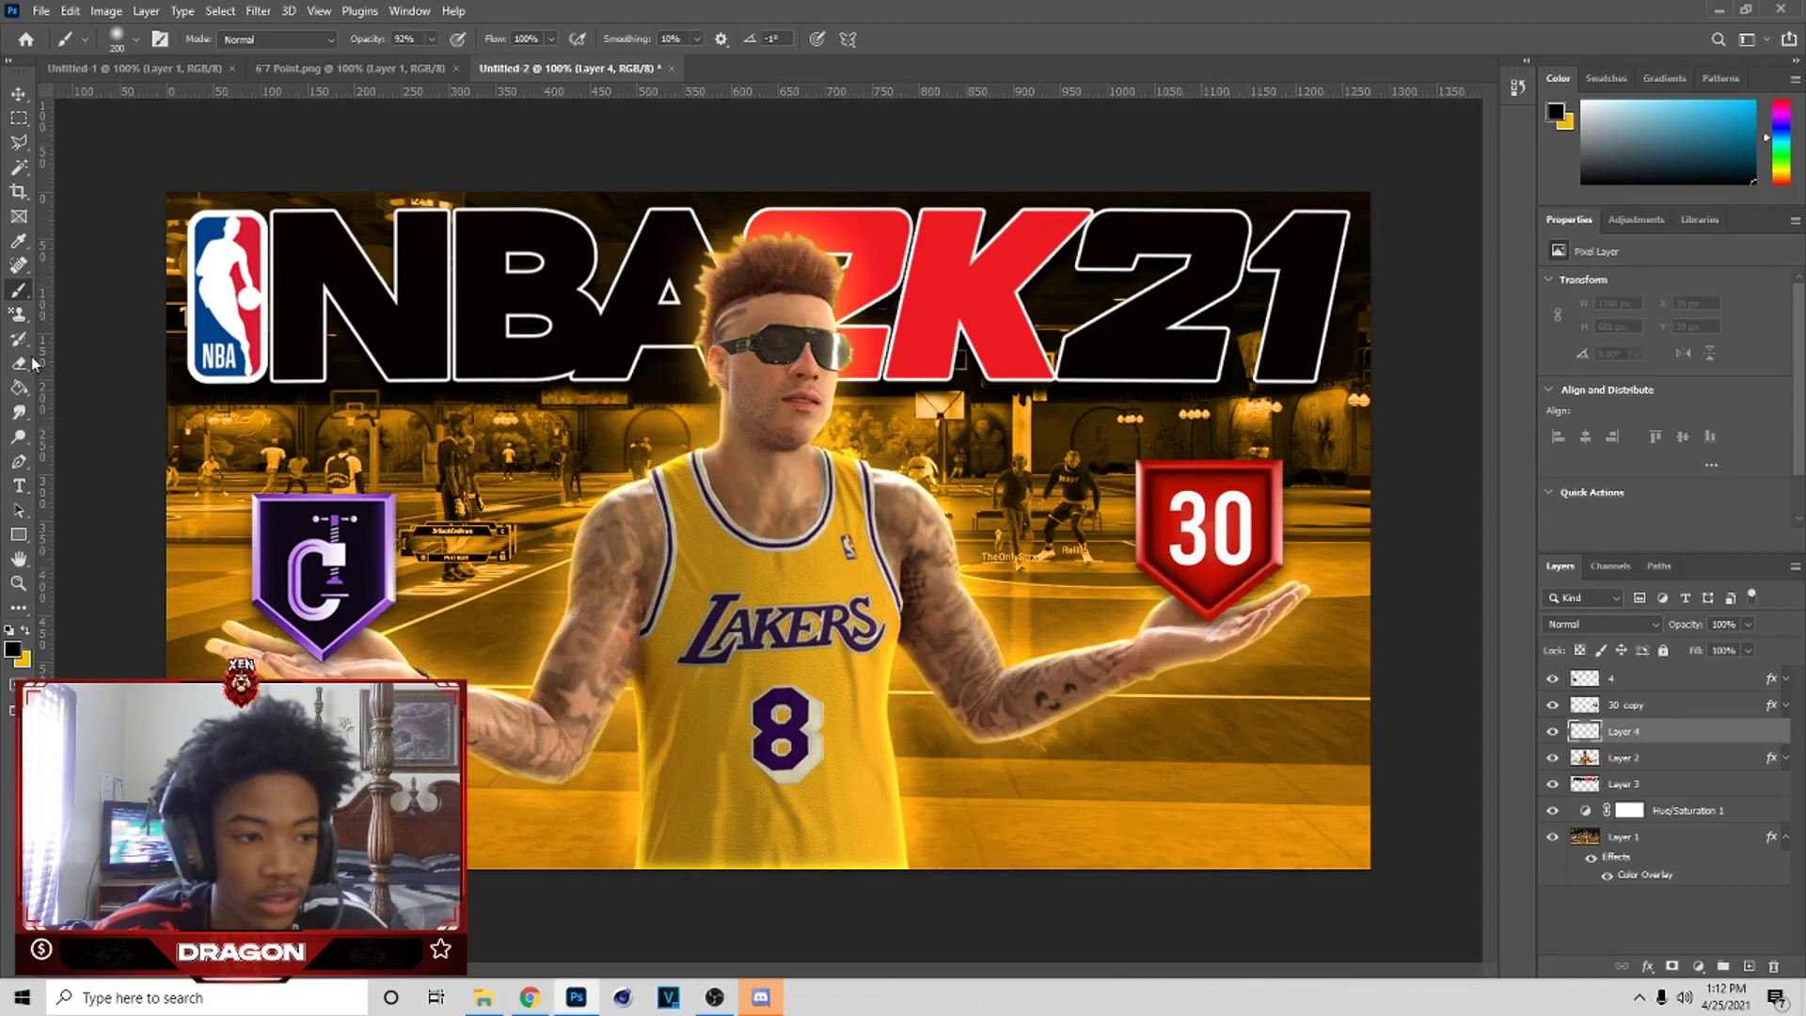
{"action": "left_click", "coordinate": [135, 40]}
{"action": "left_click", "coordinate": [135, 40]}
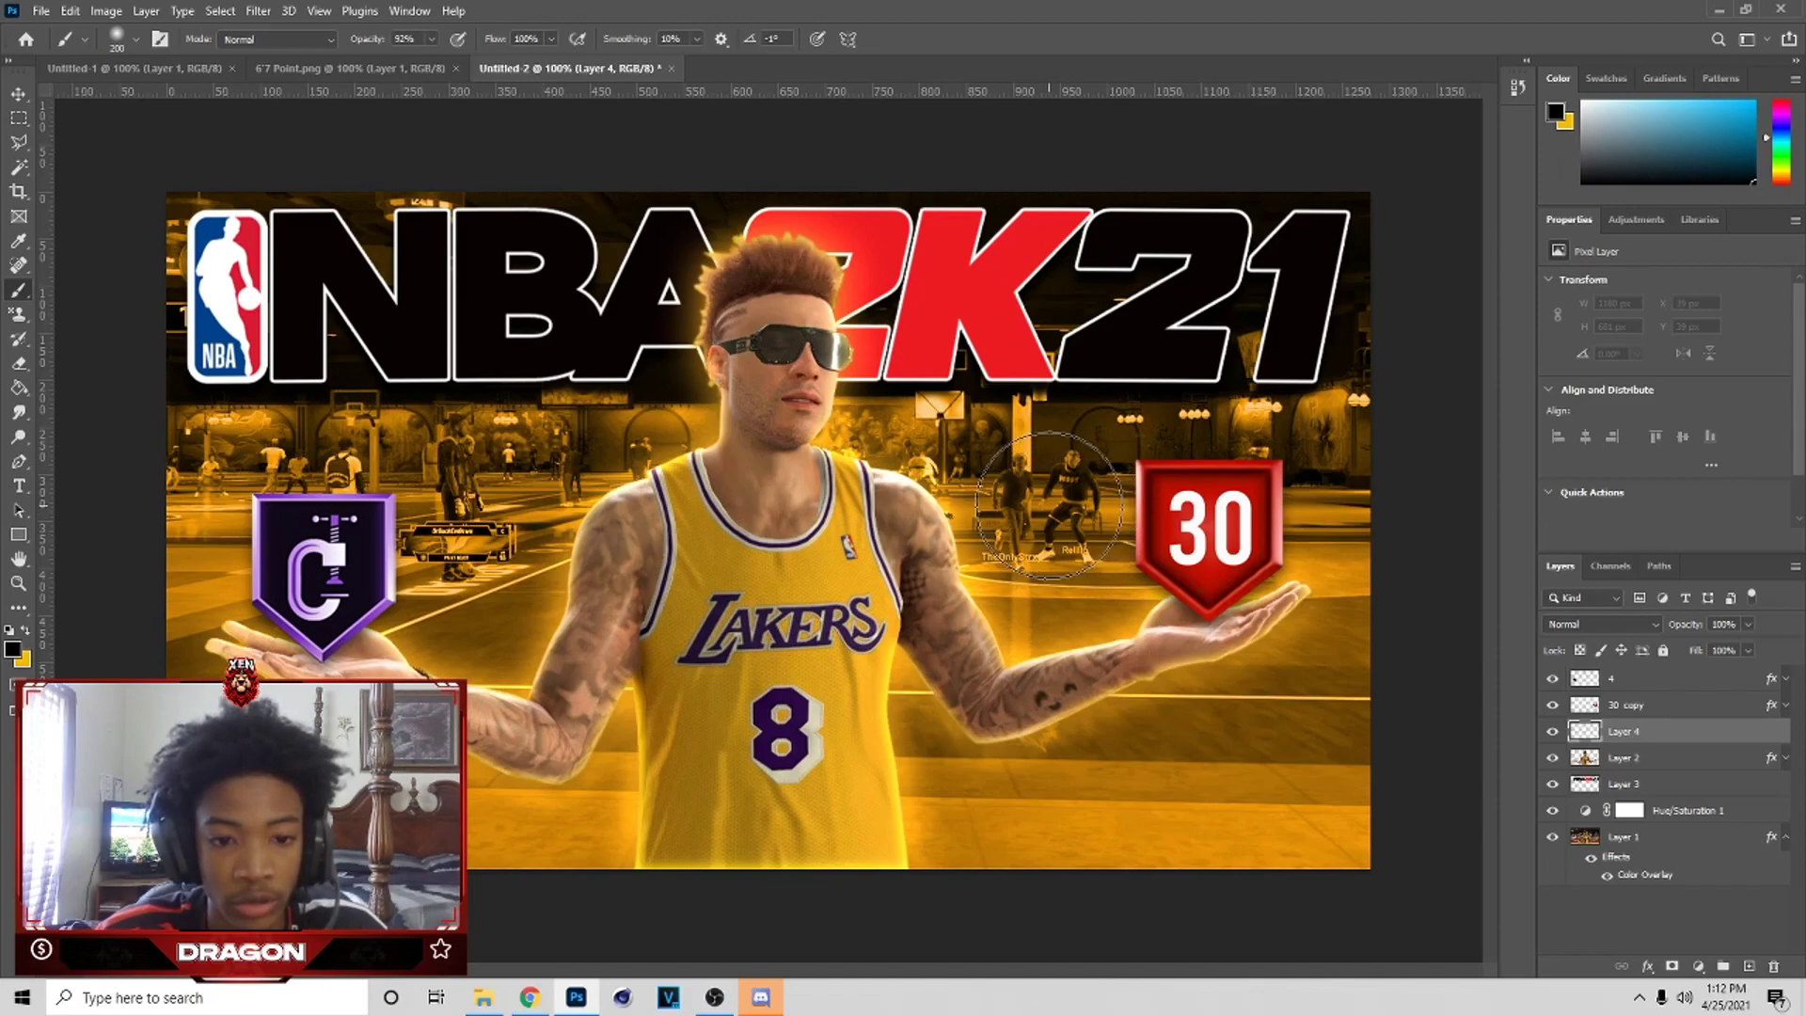
- Squash the blob into a thin 218 × 29 px shadow strip under the 30 badge
{"action": "left_click", "coordinate": [18, 94]}
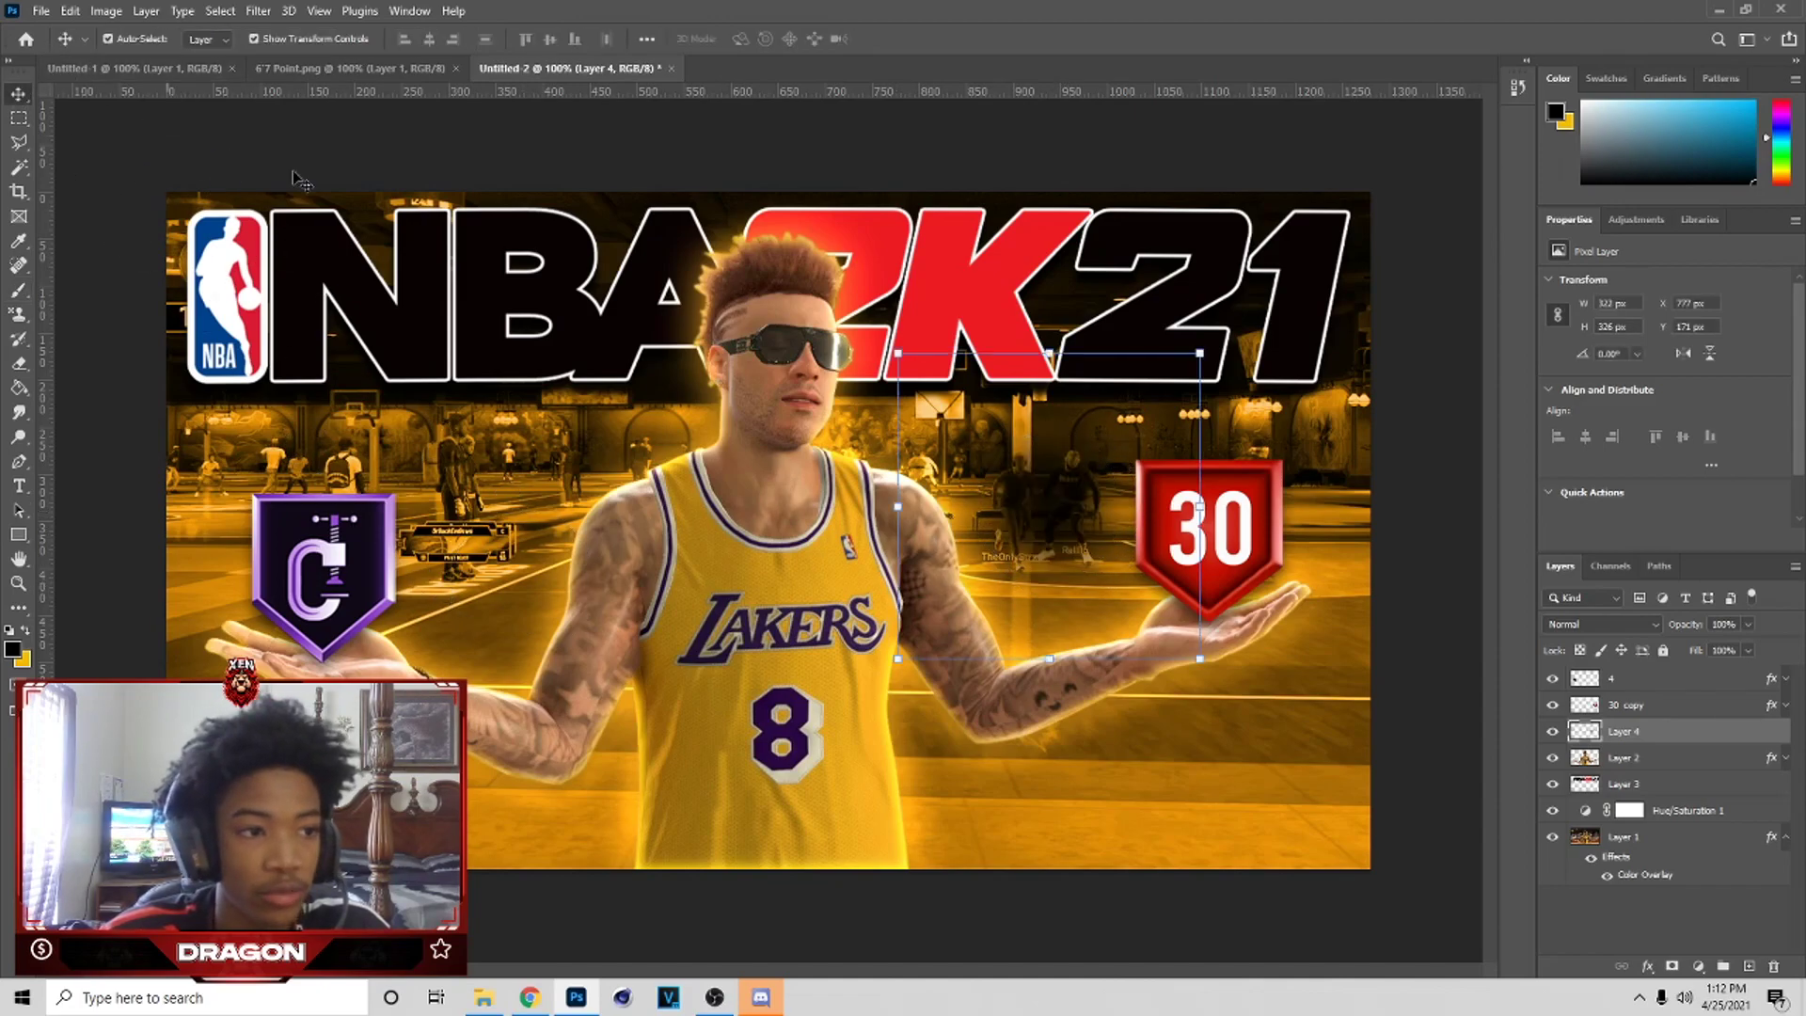
{"action": "left_click_drag", "start_coordinate": [1051, 353], "coordinate": [1216, 623]}
{"action": "left_click_drag", "start_coordinate": [1366, 642], "coordinate": [1239, 623]}
{"action": "left_click_drag", "start_coordinate": [1111, 622], "coordinate": [1099, 622]}
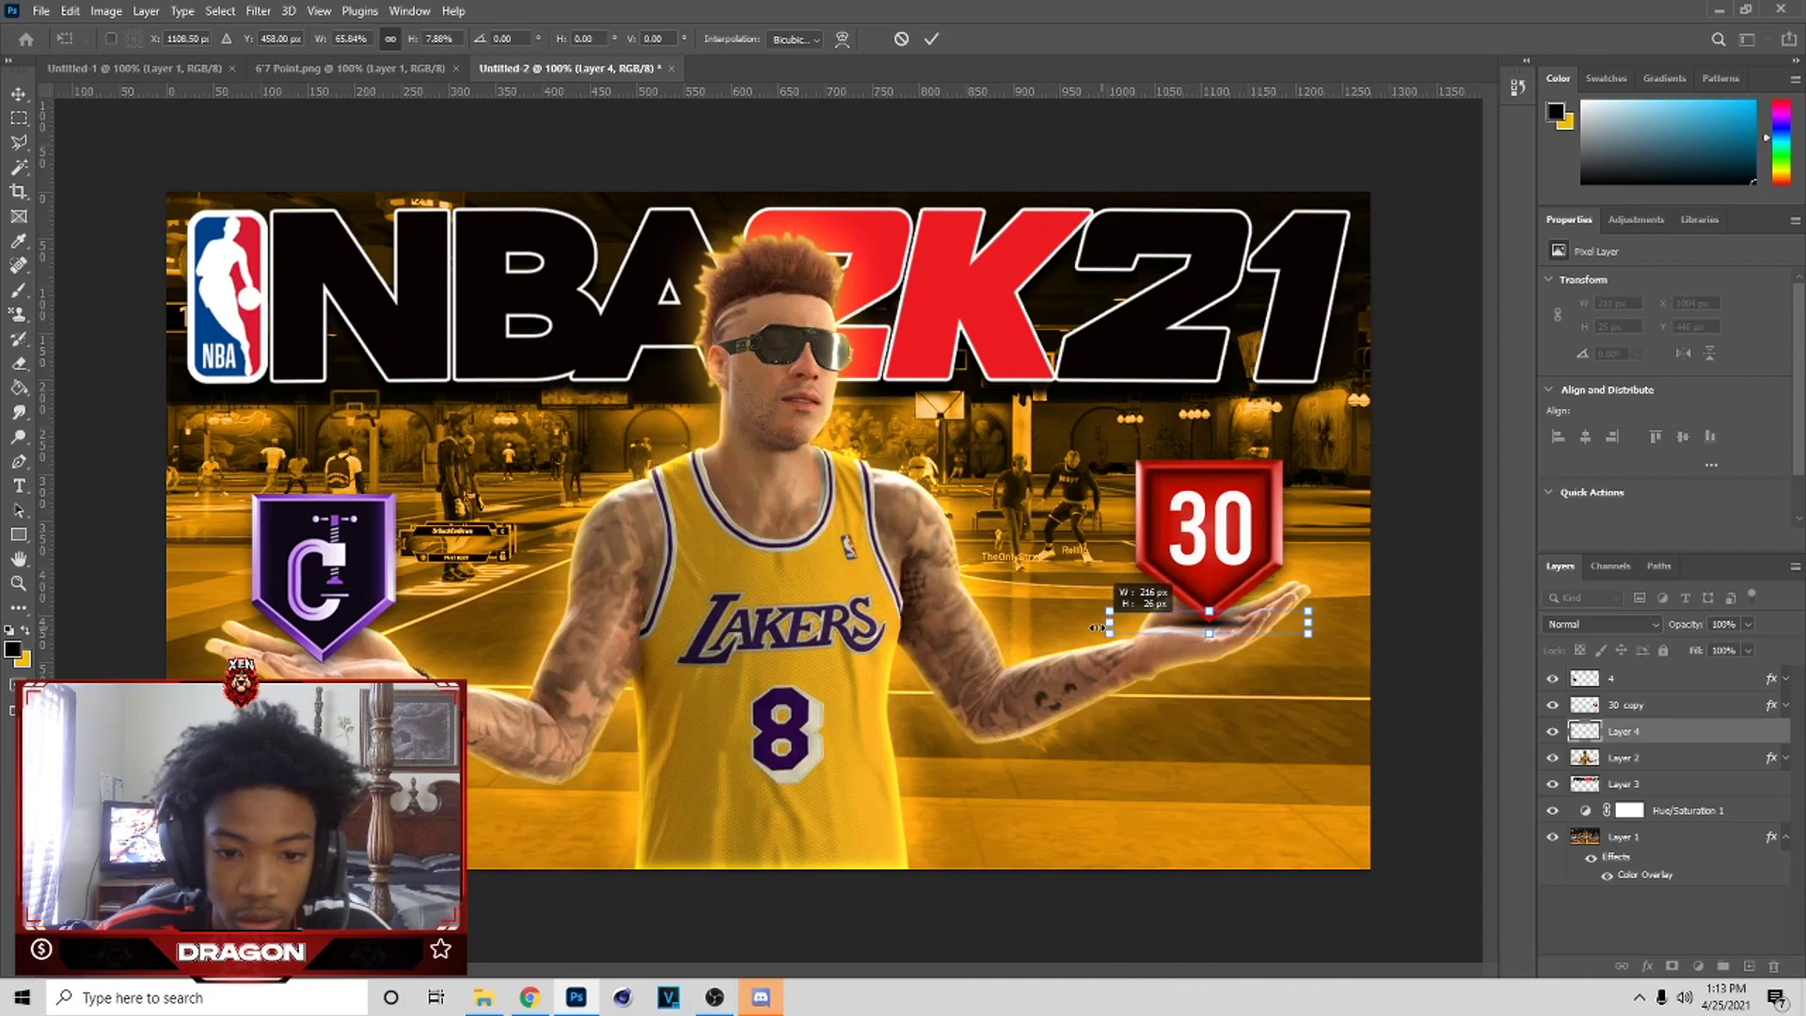
{"action": "left_click_drag", "start_coordinate": [1244, 619], "coordinate": [1245, 622]}
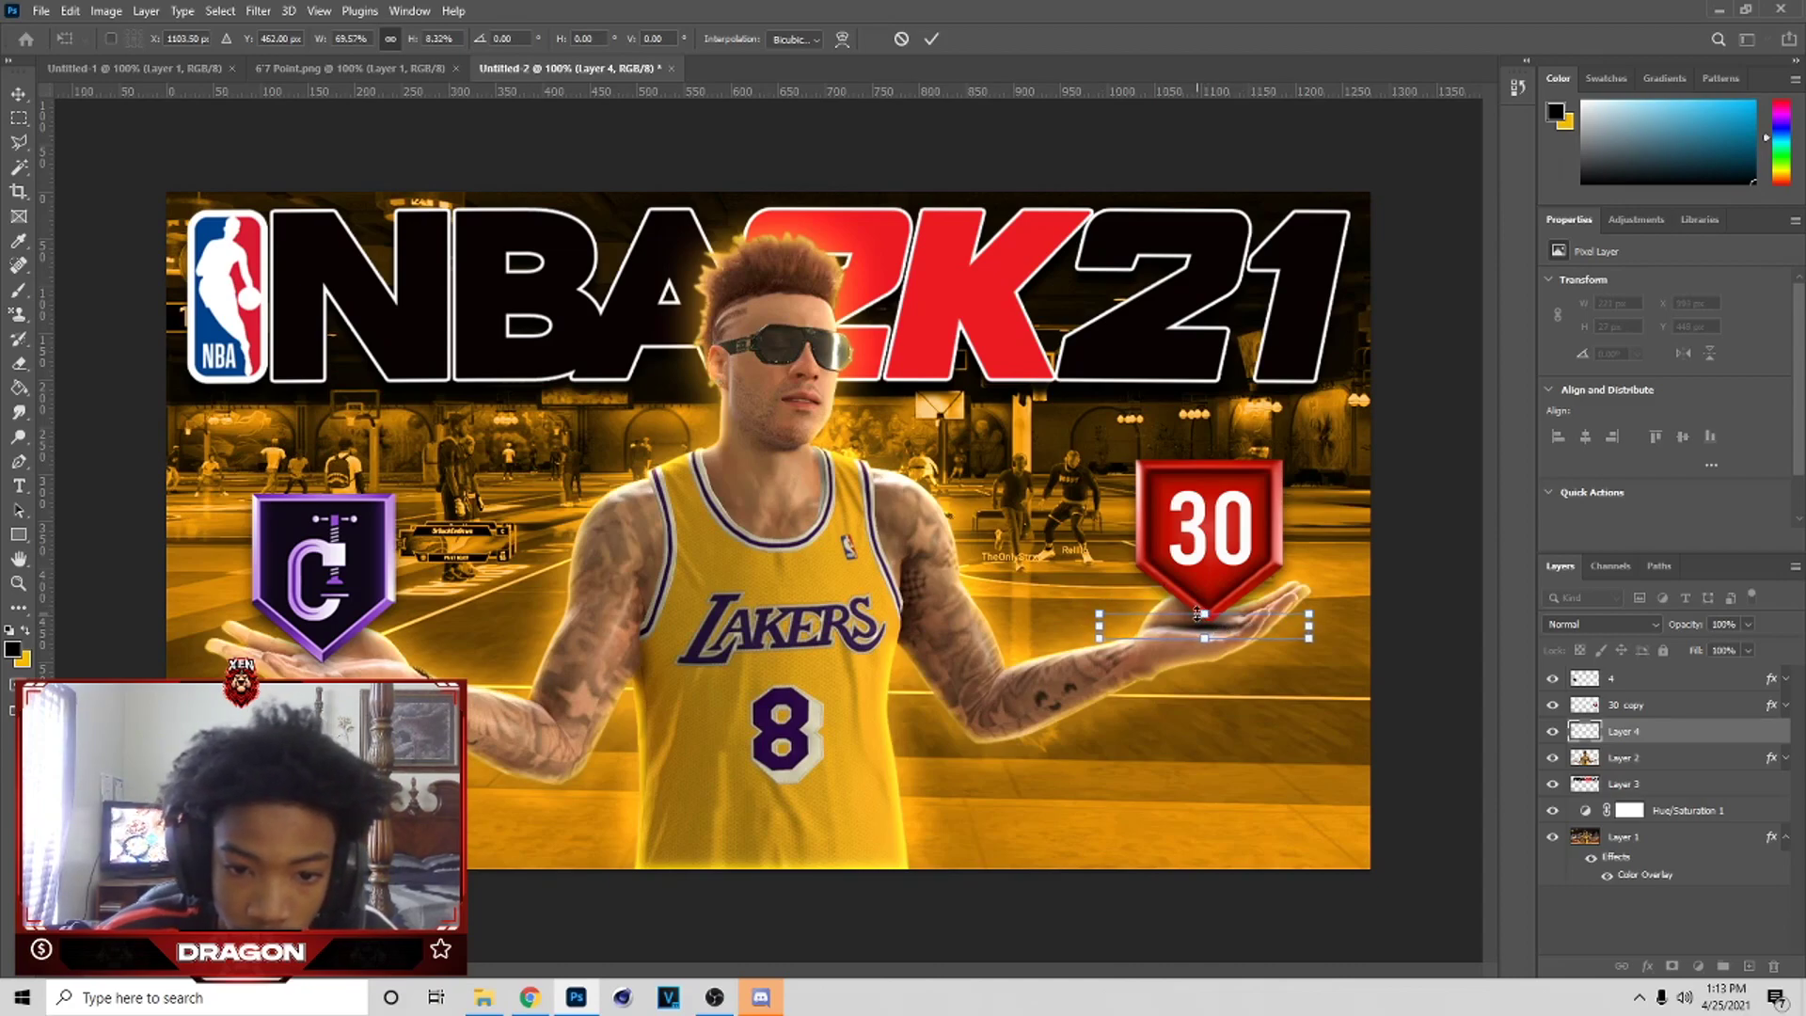
{"action": "left_click_drag", "start_coordinate": [1197, 614], "coordinate": [1197, 611]}
{"action": "left_click", "coordinate": [932, 38]}
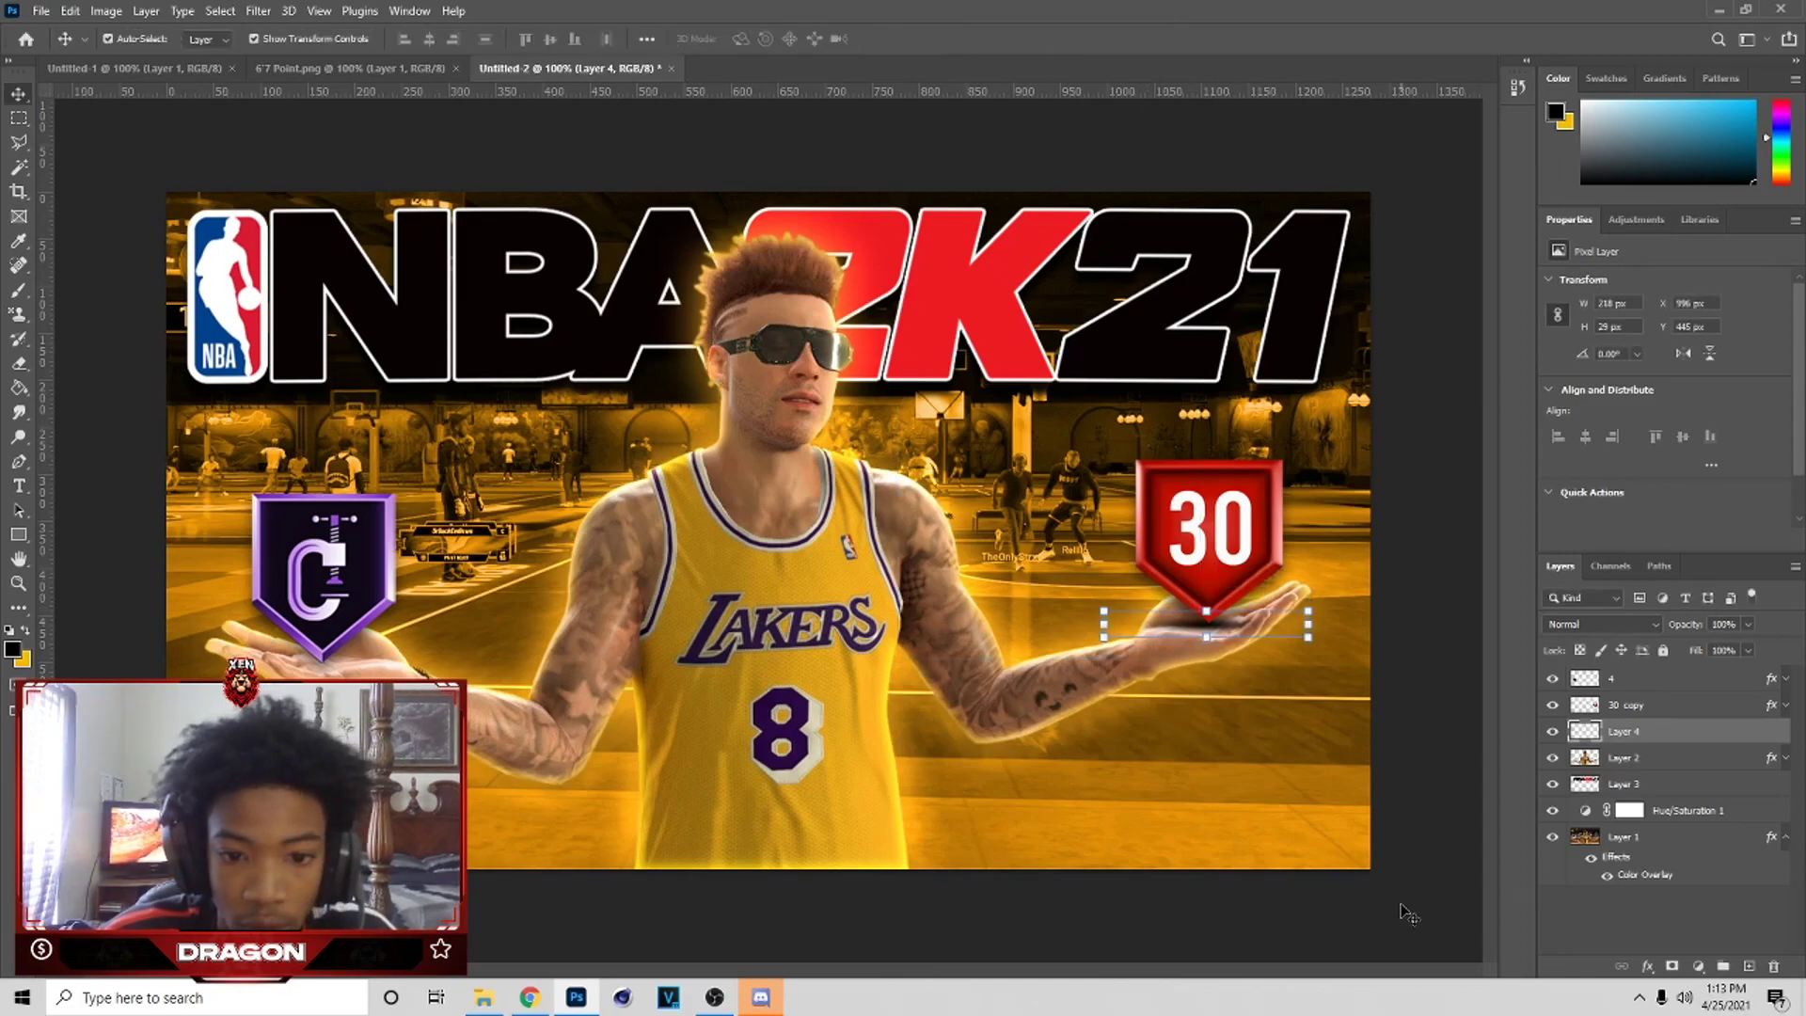
- Commit the shadow transform and zoom in to 200% on the hand
{"action": "left_click", "coordinate": [1487, 920]}
{"action": "key", "text": "ctrl+plus"}
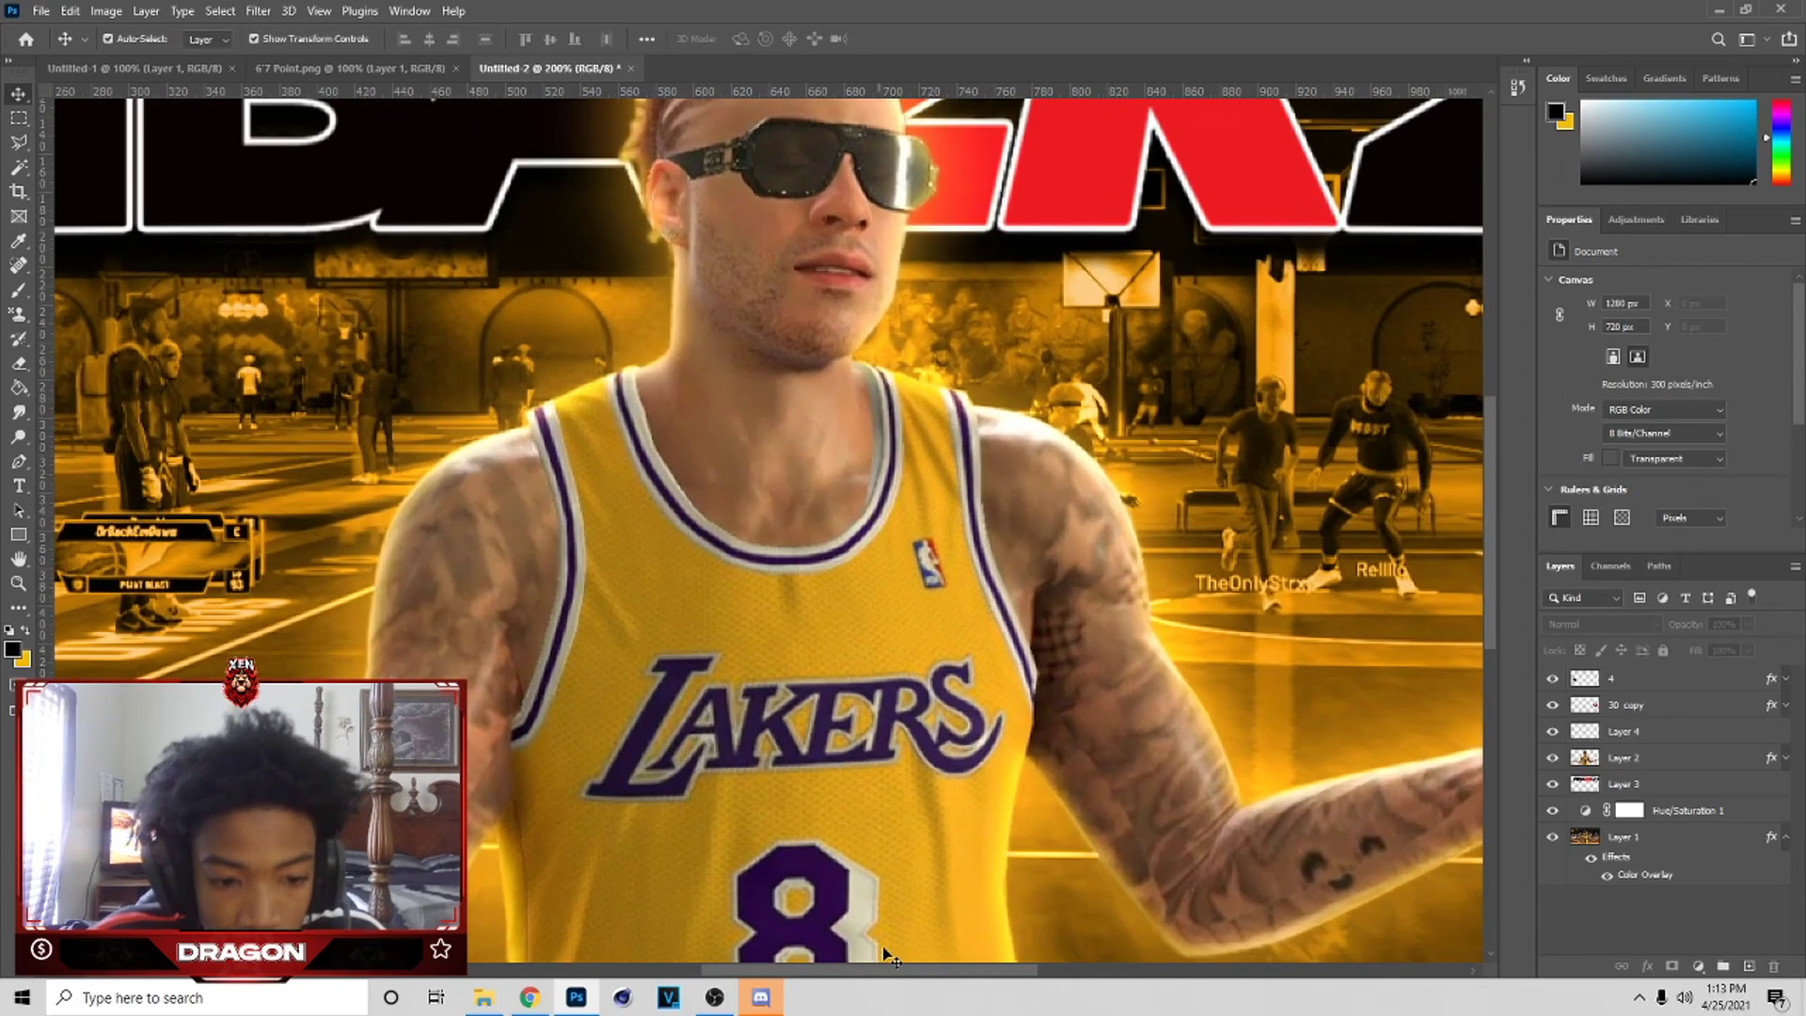
{"action": "left_click_drag", "start_coordinate": [1040, 966], "coordinate": [1162, 966]}
{"action": "key", "text": "e"}
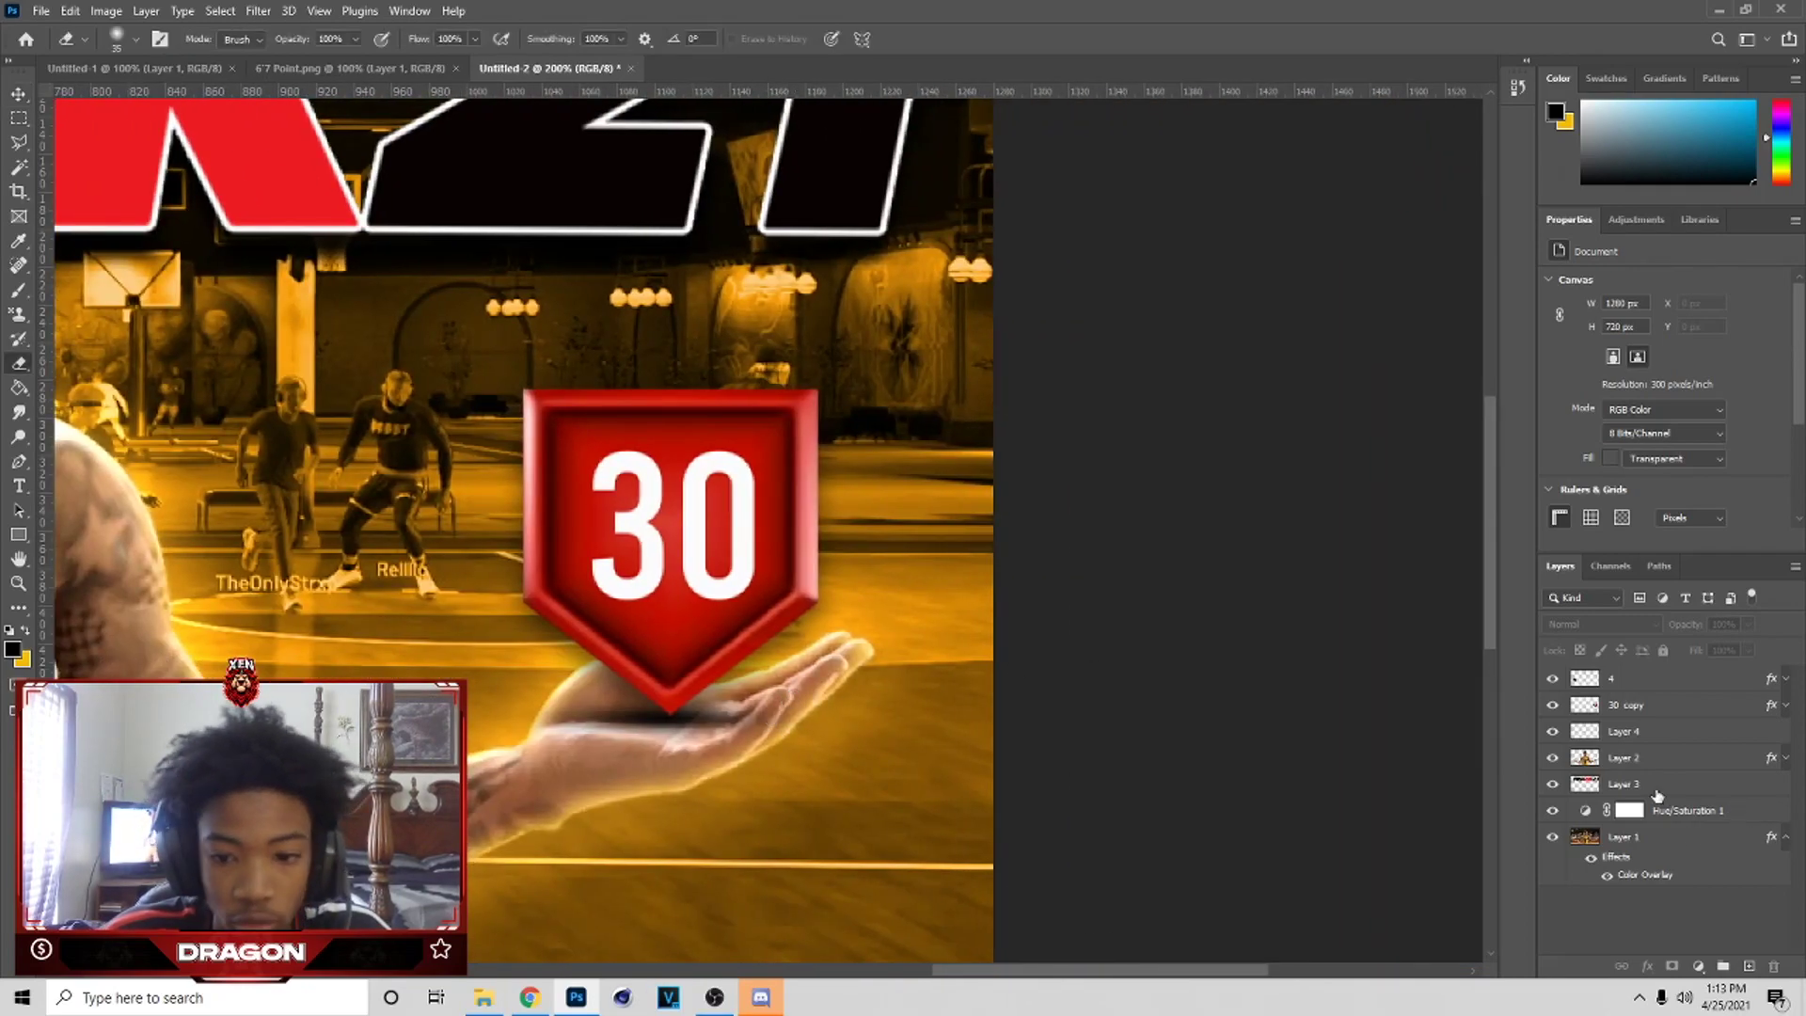
{"action": "left_click", "coordinate": [18, 94]}
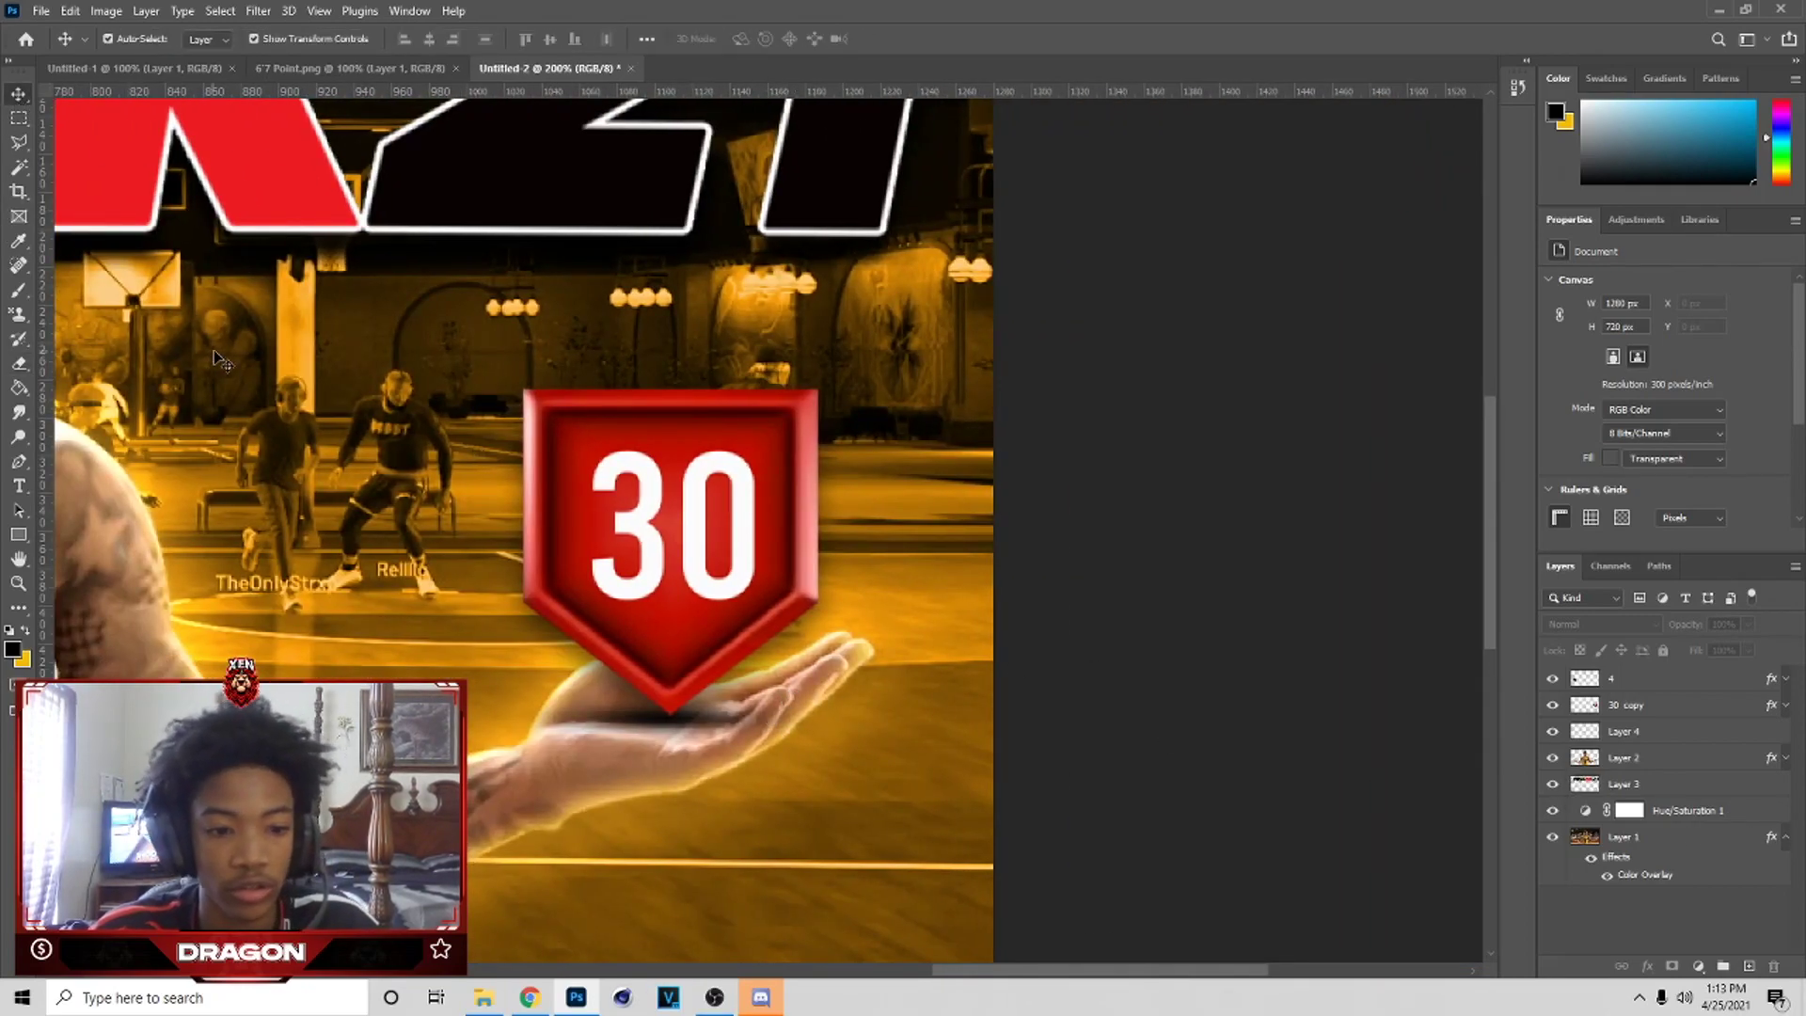
- Copy the shadow inside the player layer's pixel selection to Layer 5 and delete Layer 4
{"action": "right_click", "coordinate": [1583, 770]}
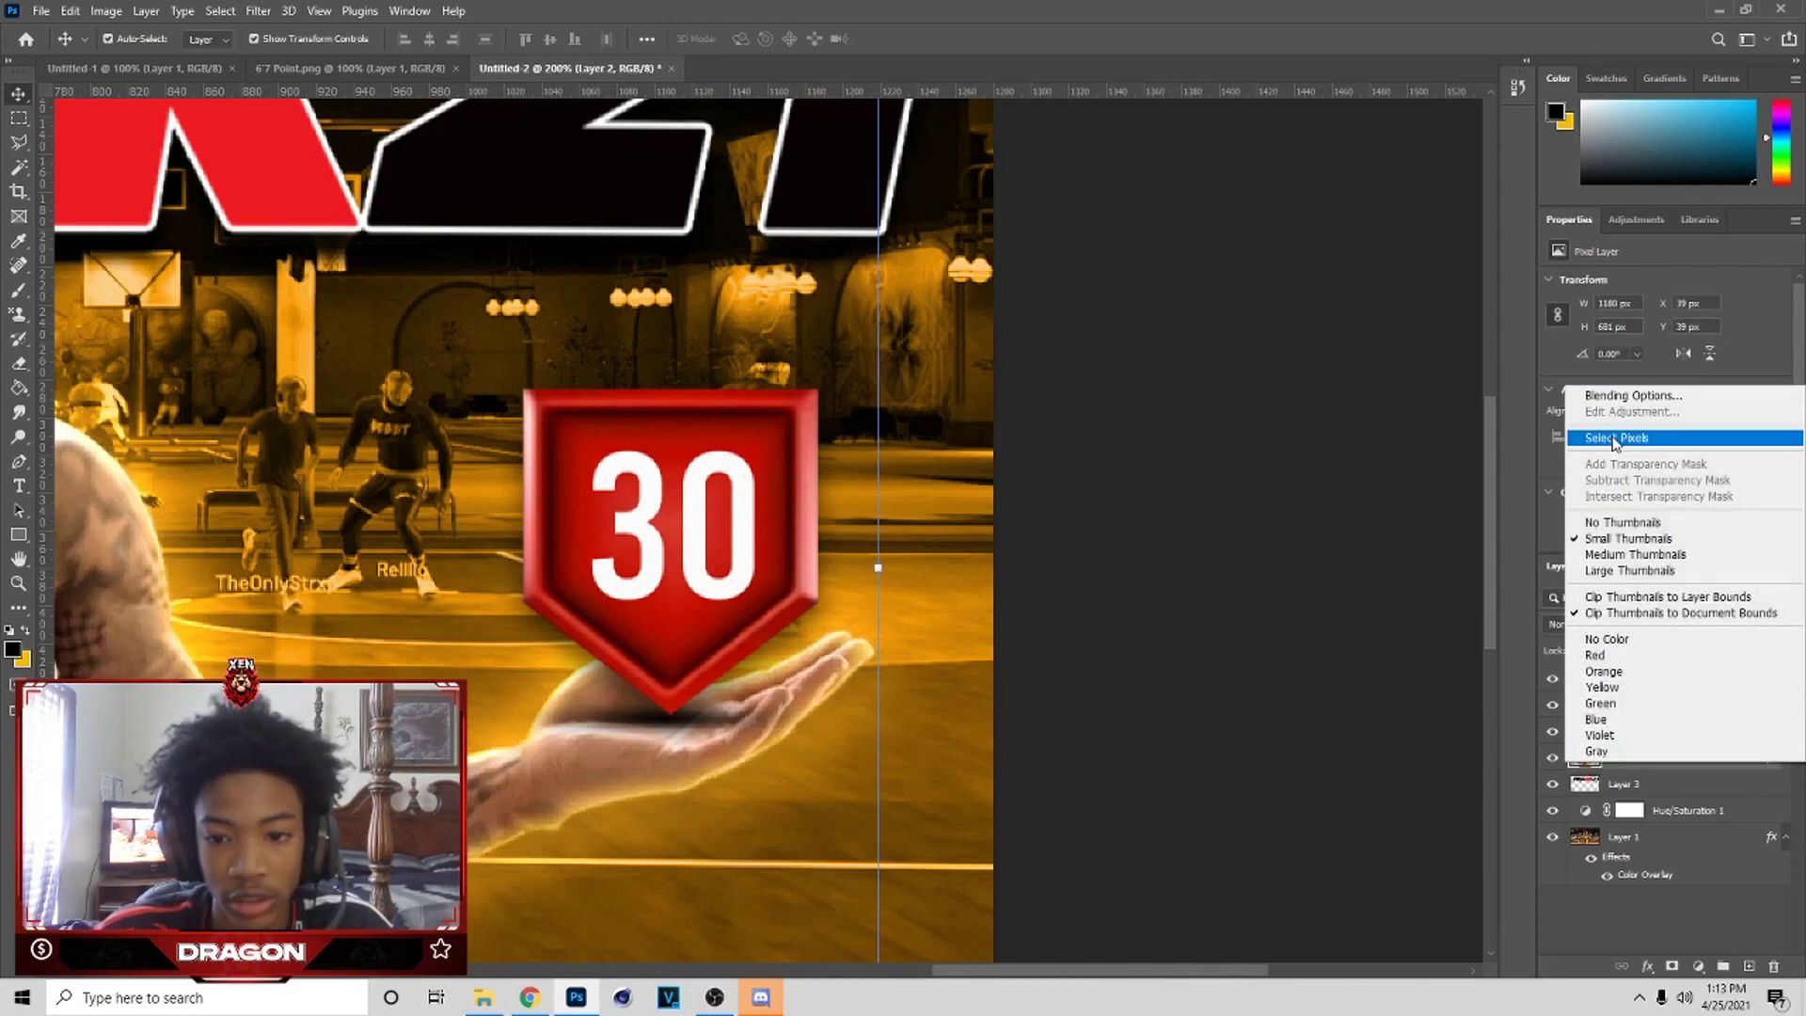
{"action": "left_click", "coordinate": [1614, 438]}
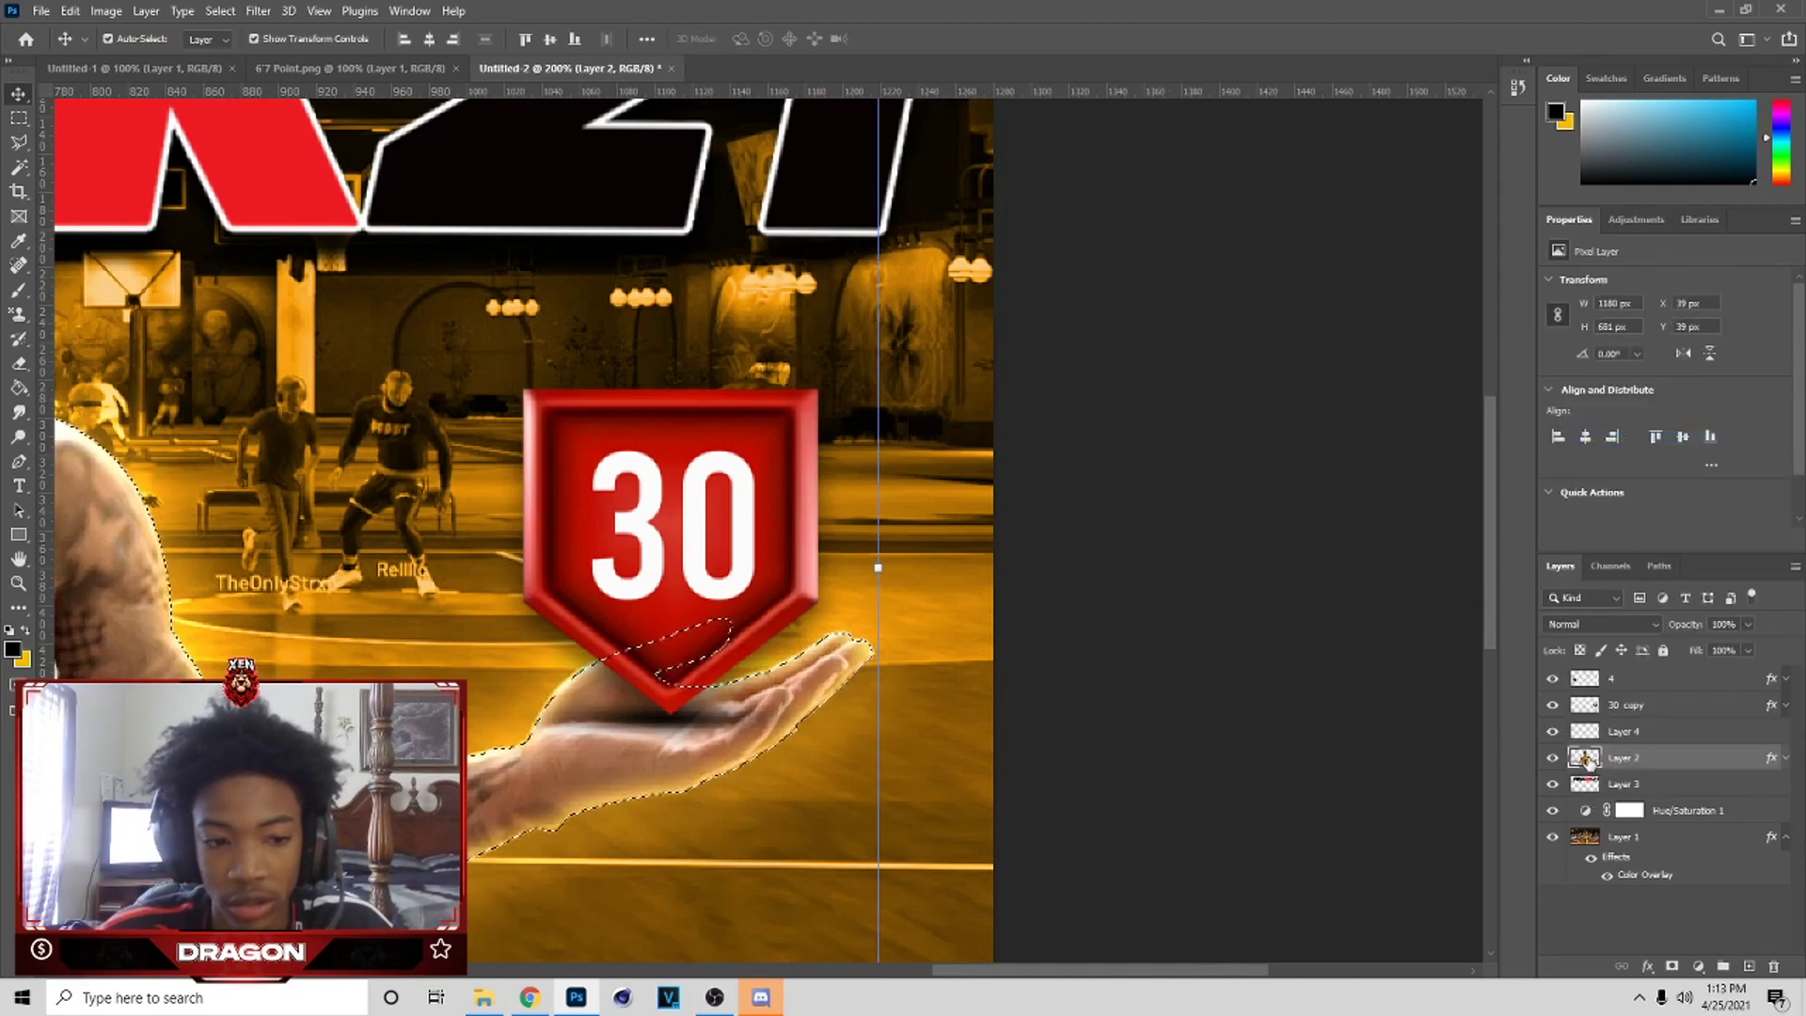
{"action": "left_click", "coordinate": [1643, 734]}
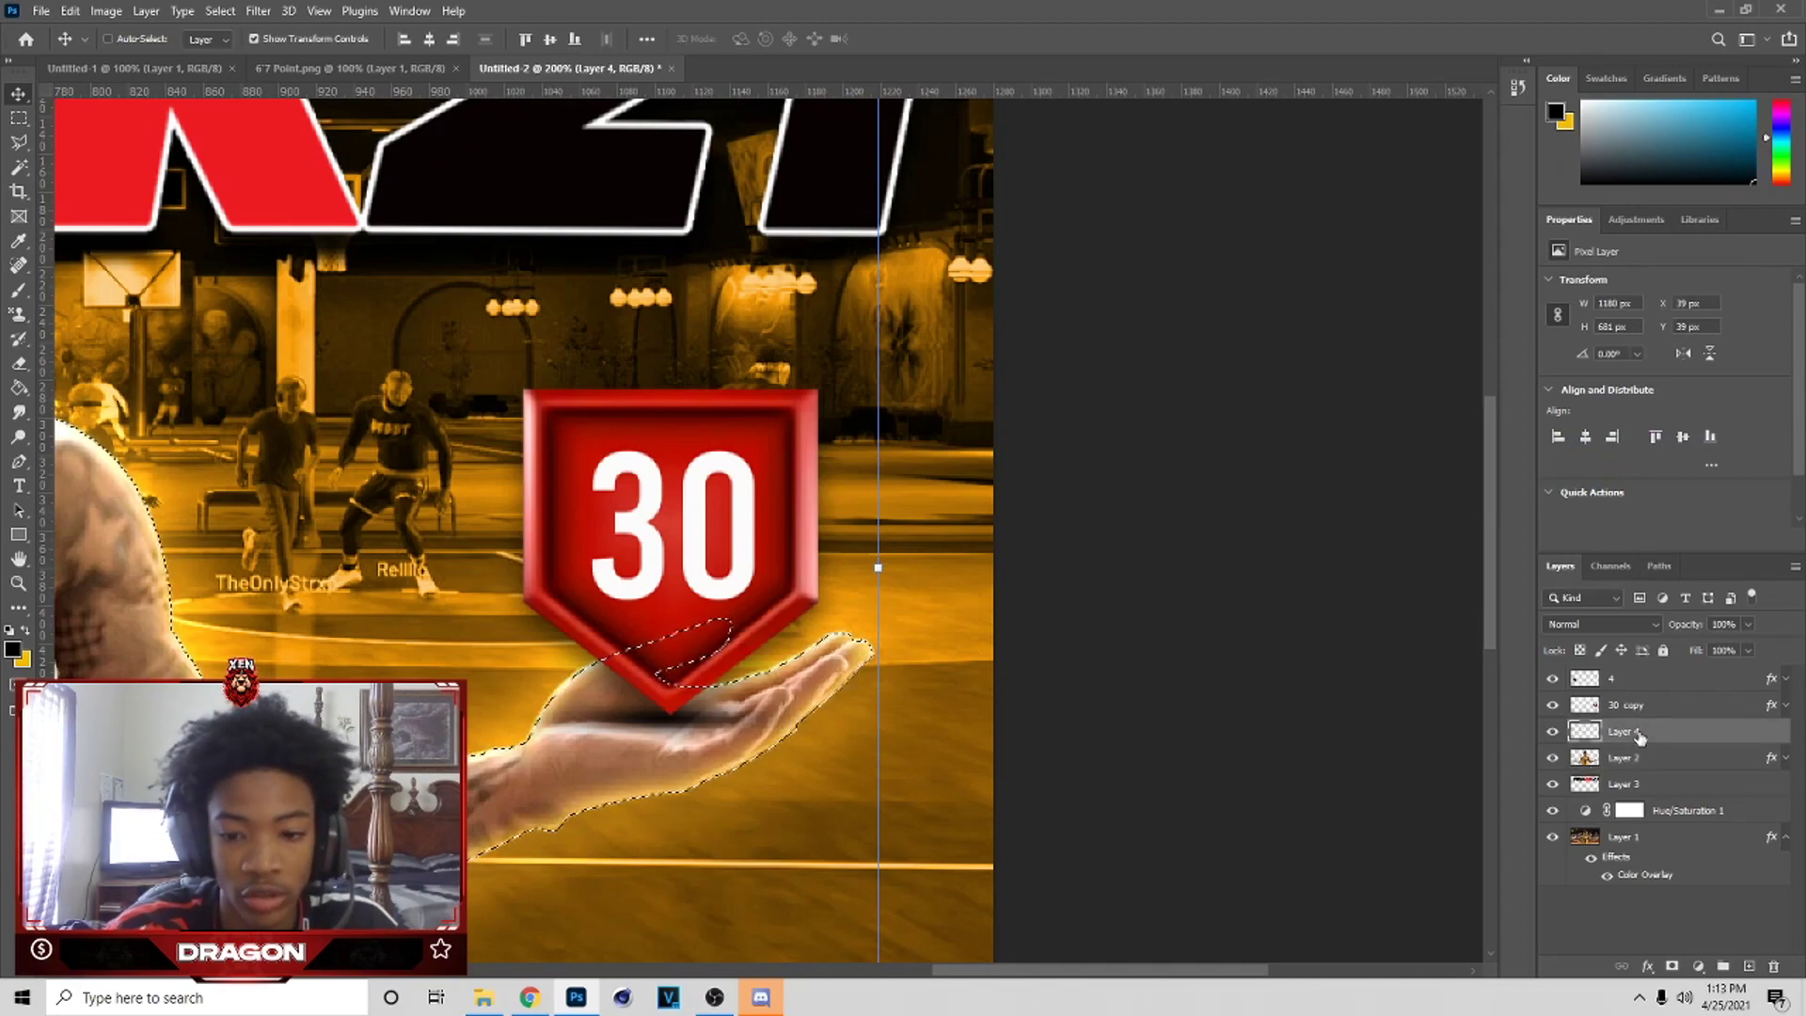
{"action": "key", "text": "ctrl+j"}
{"action": "left_click", "coordinate": [1552, 757]}
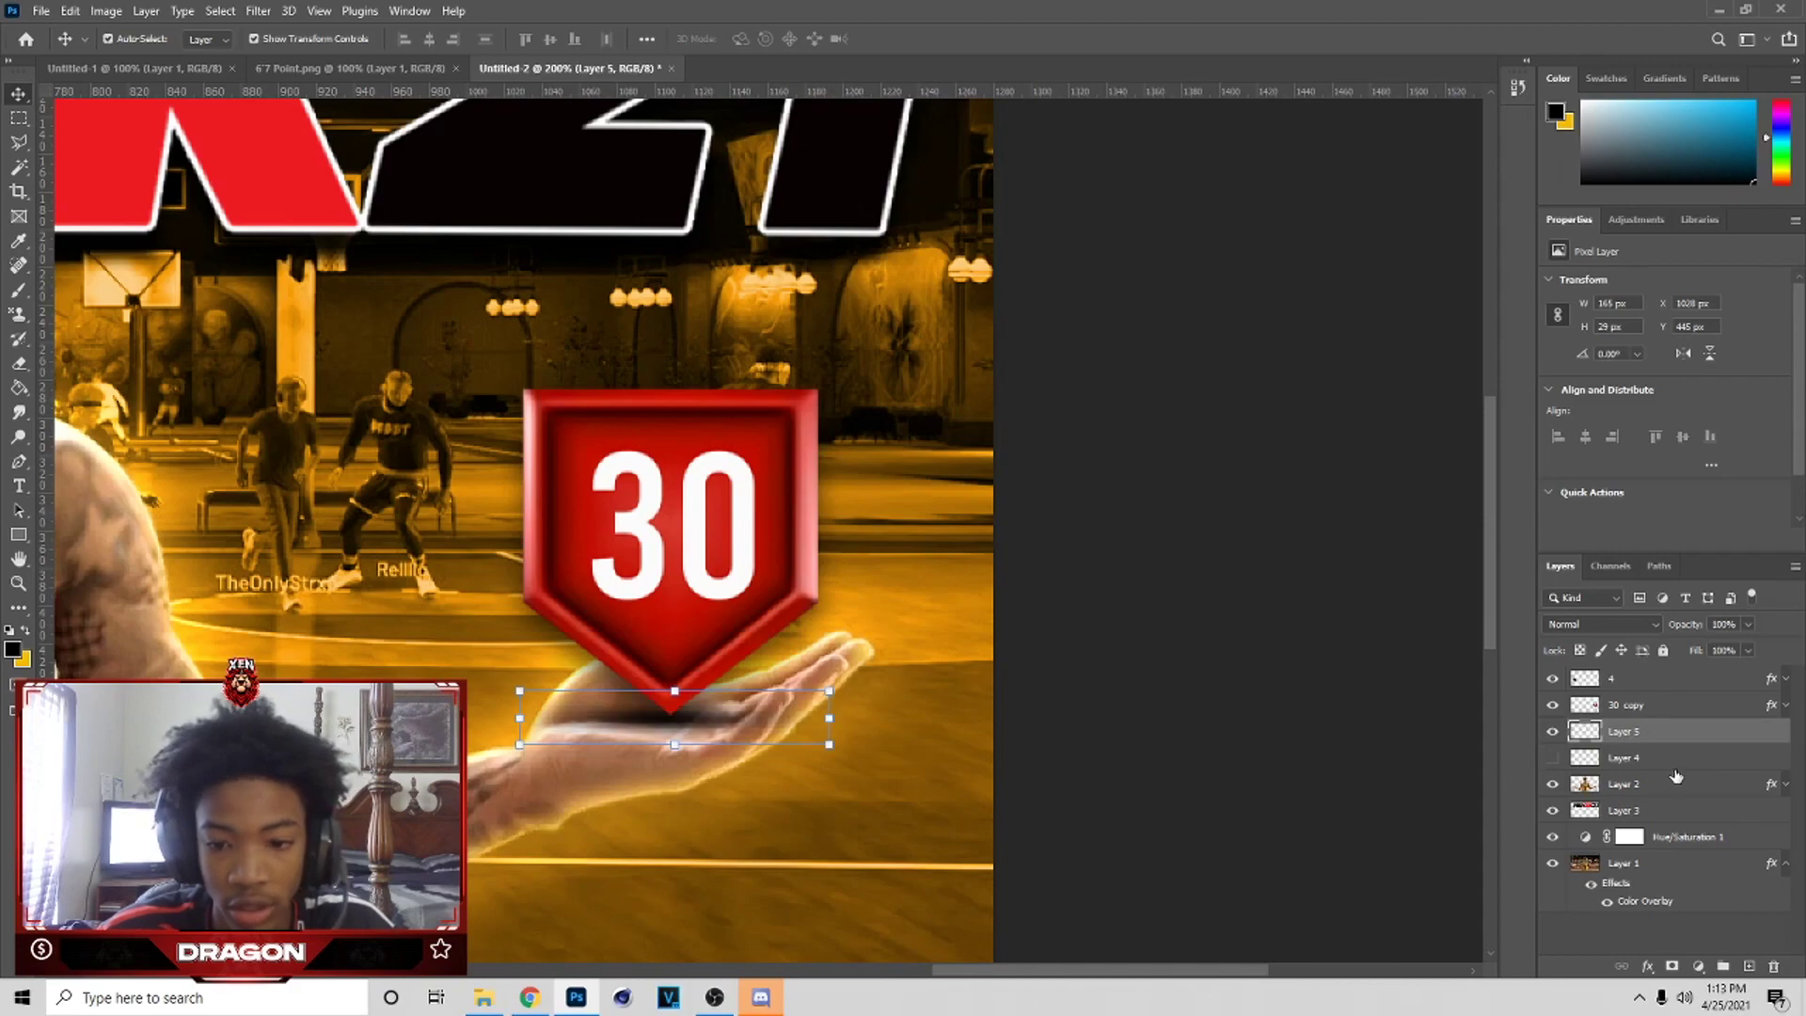
{"action": "left_click", "coordinate": [1681, 768]}
{"action": "key", "text": "Delete"}
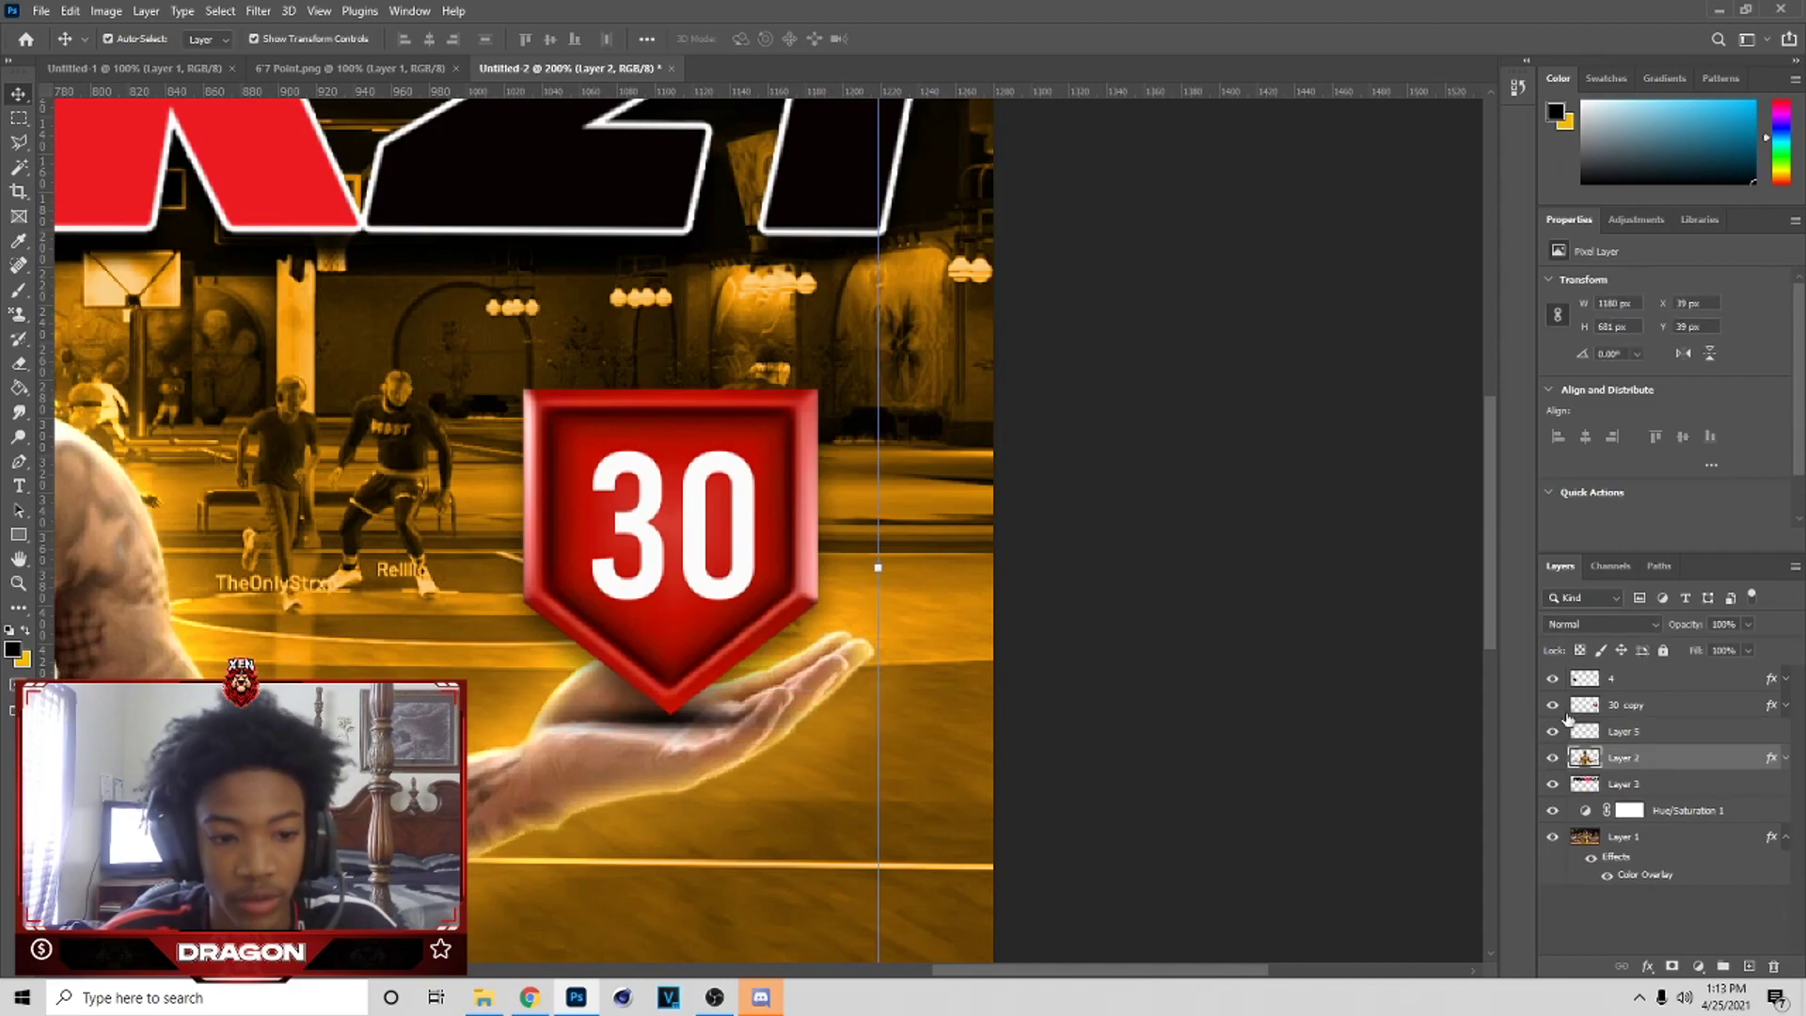
- Toggle Layer 5's visibility to compare the clipped shadow, then zoom back out
{"action": "left_click", "coordinate": [1624, 732]}
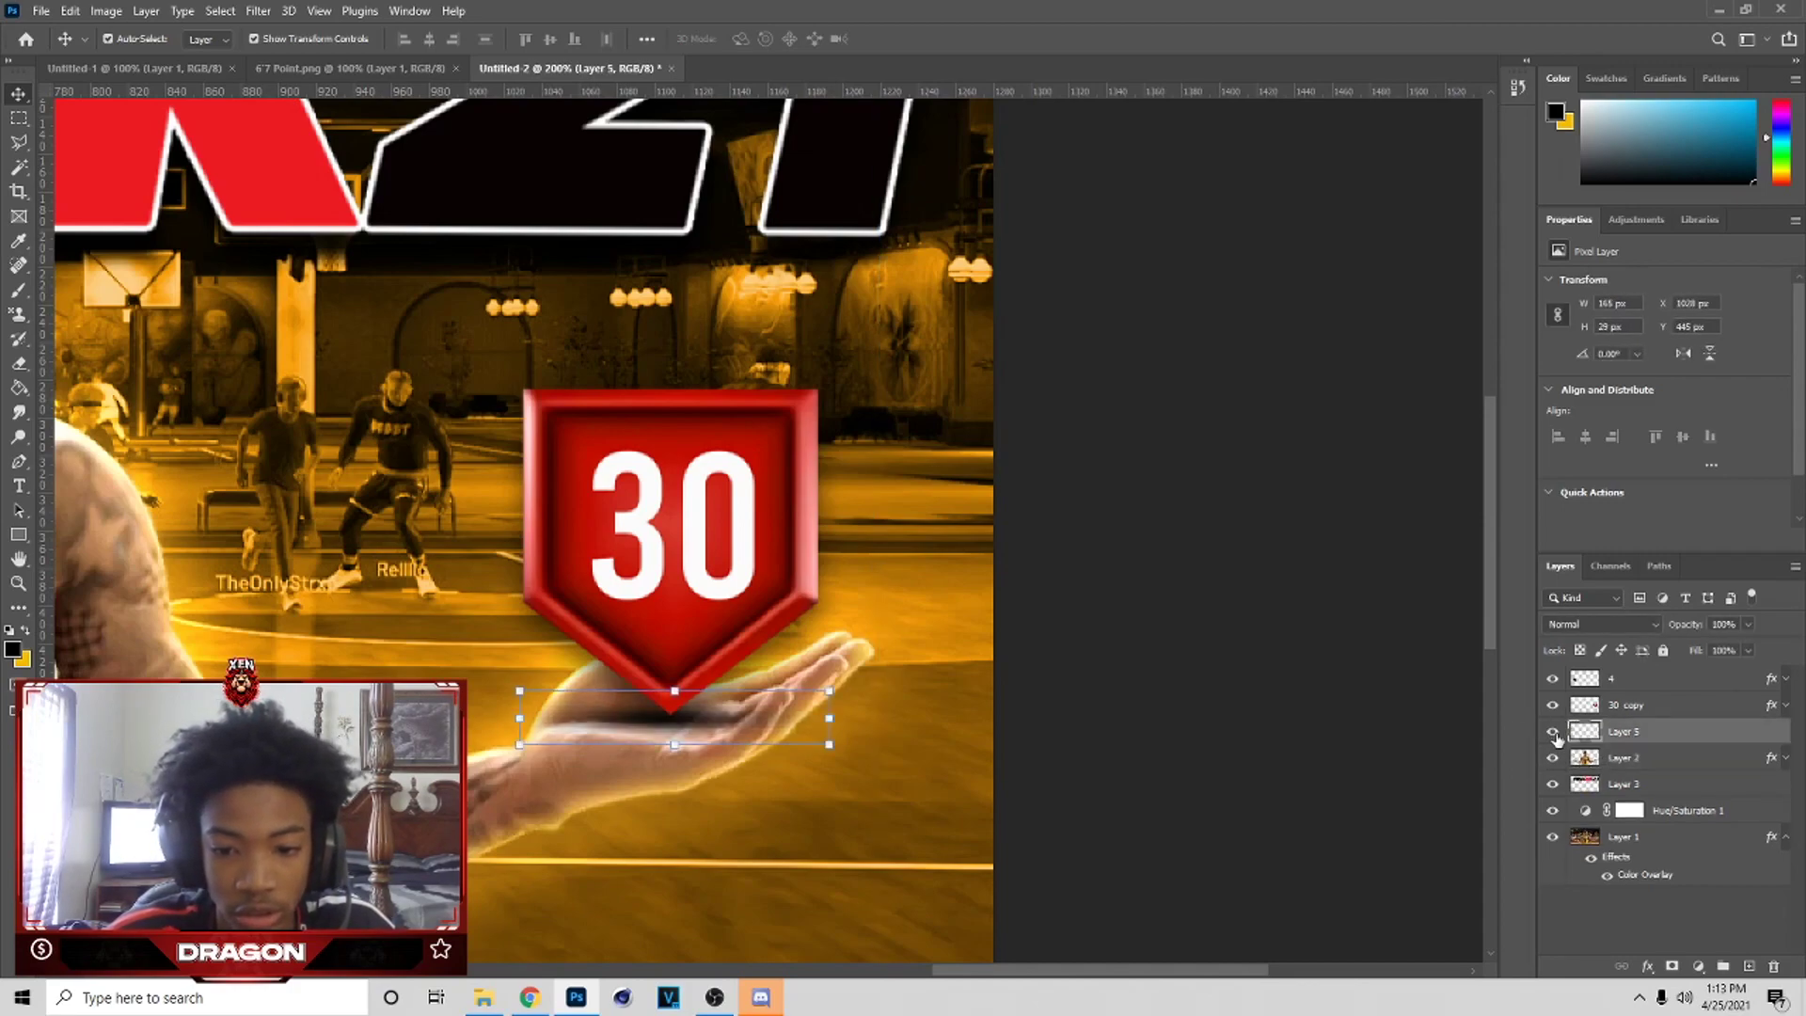
{"action": "left_click", "coordinate": [1553, 732]}
{"action": "left_click", "coordinate": [1554, 732]}
{"action": "left_click", "coordinate": [1554, 732]}
{"action": "left_click", "coordinate": [1553, 732]}
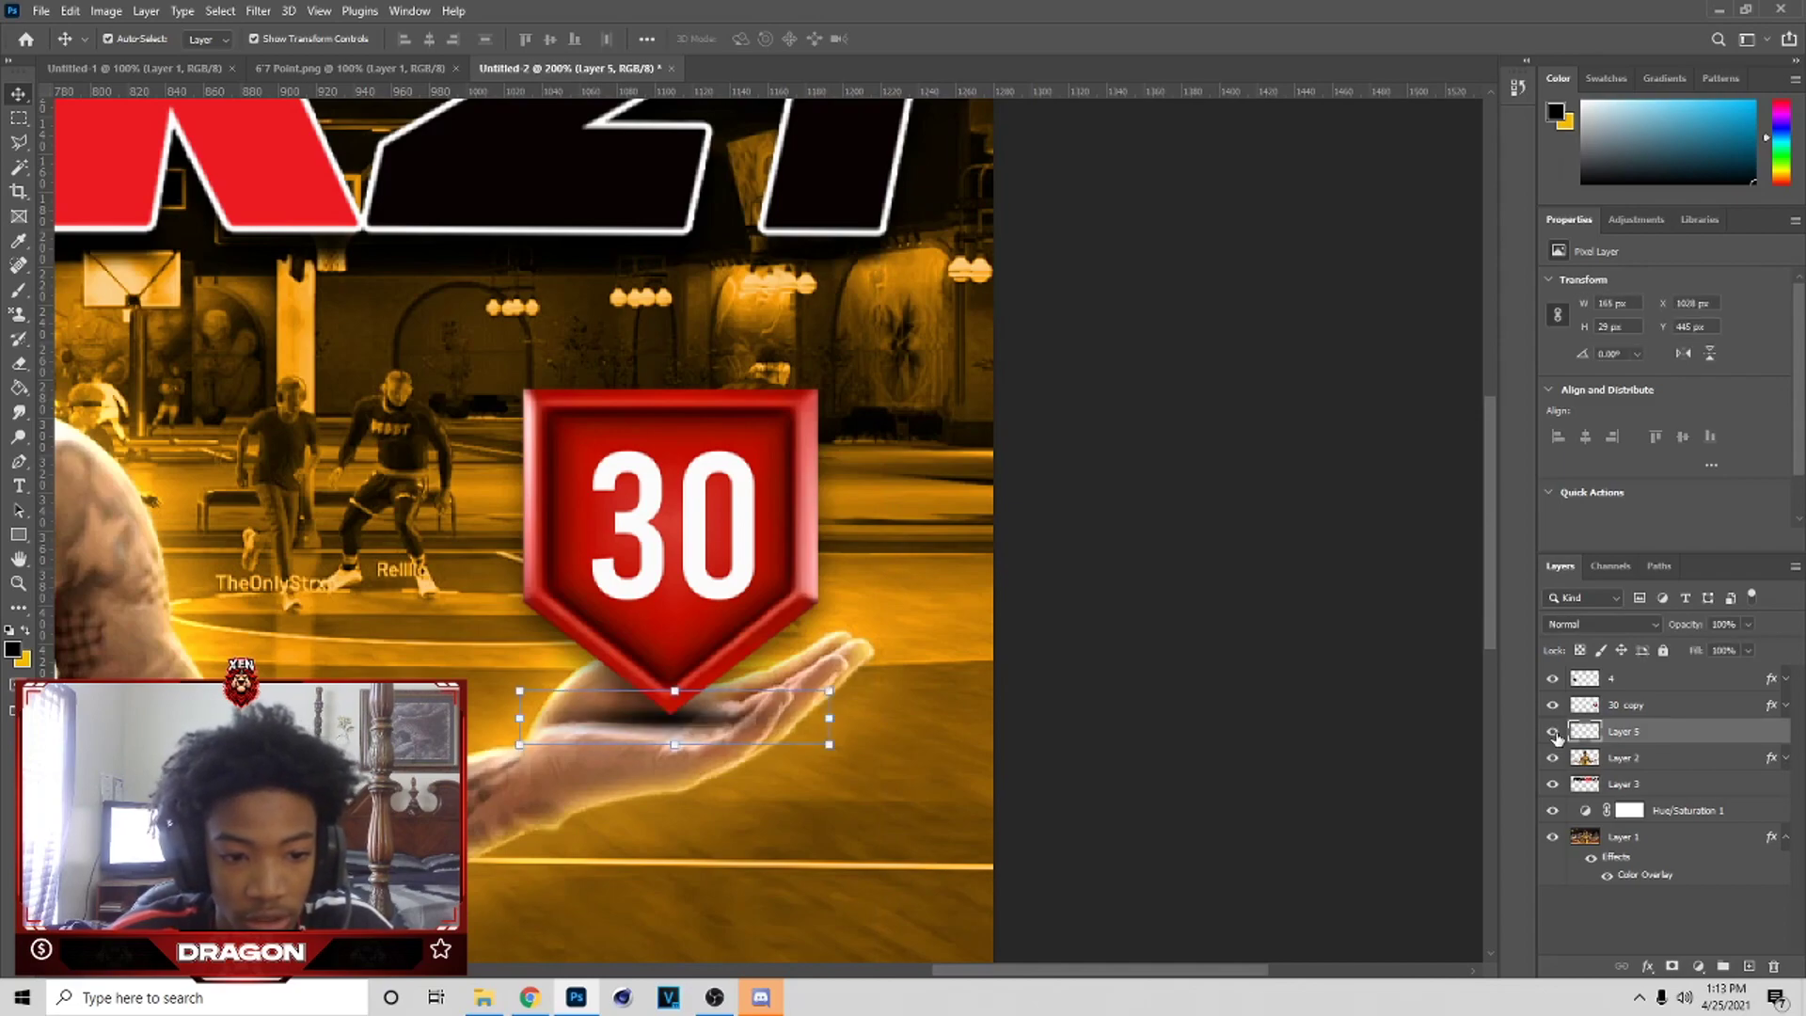
{"action": "key", "text": "e"}
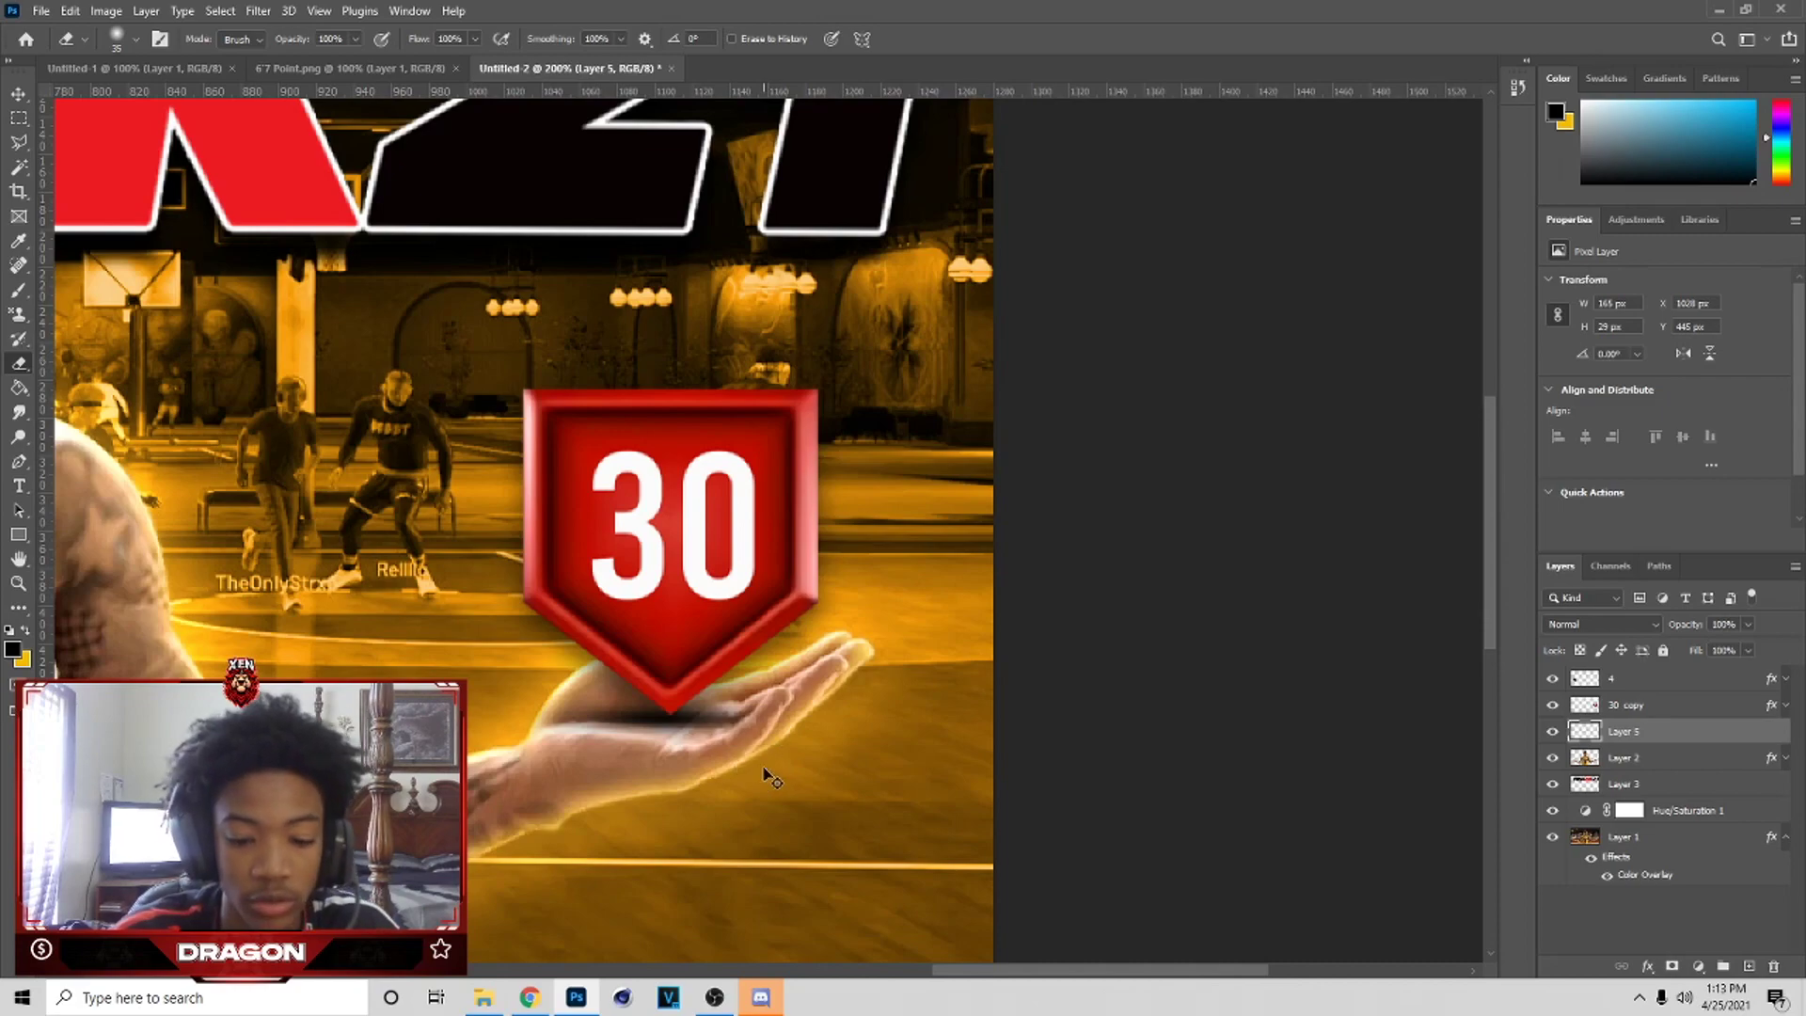
{"action": "key", "text": "ctrl+minus"}
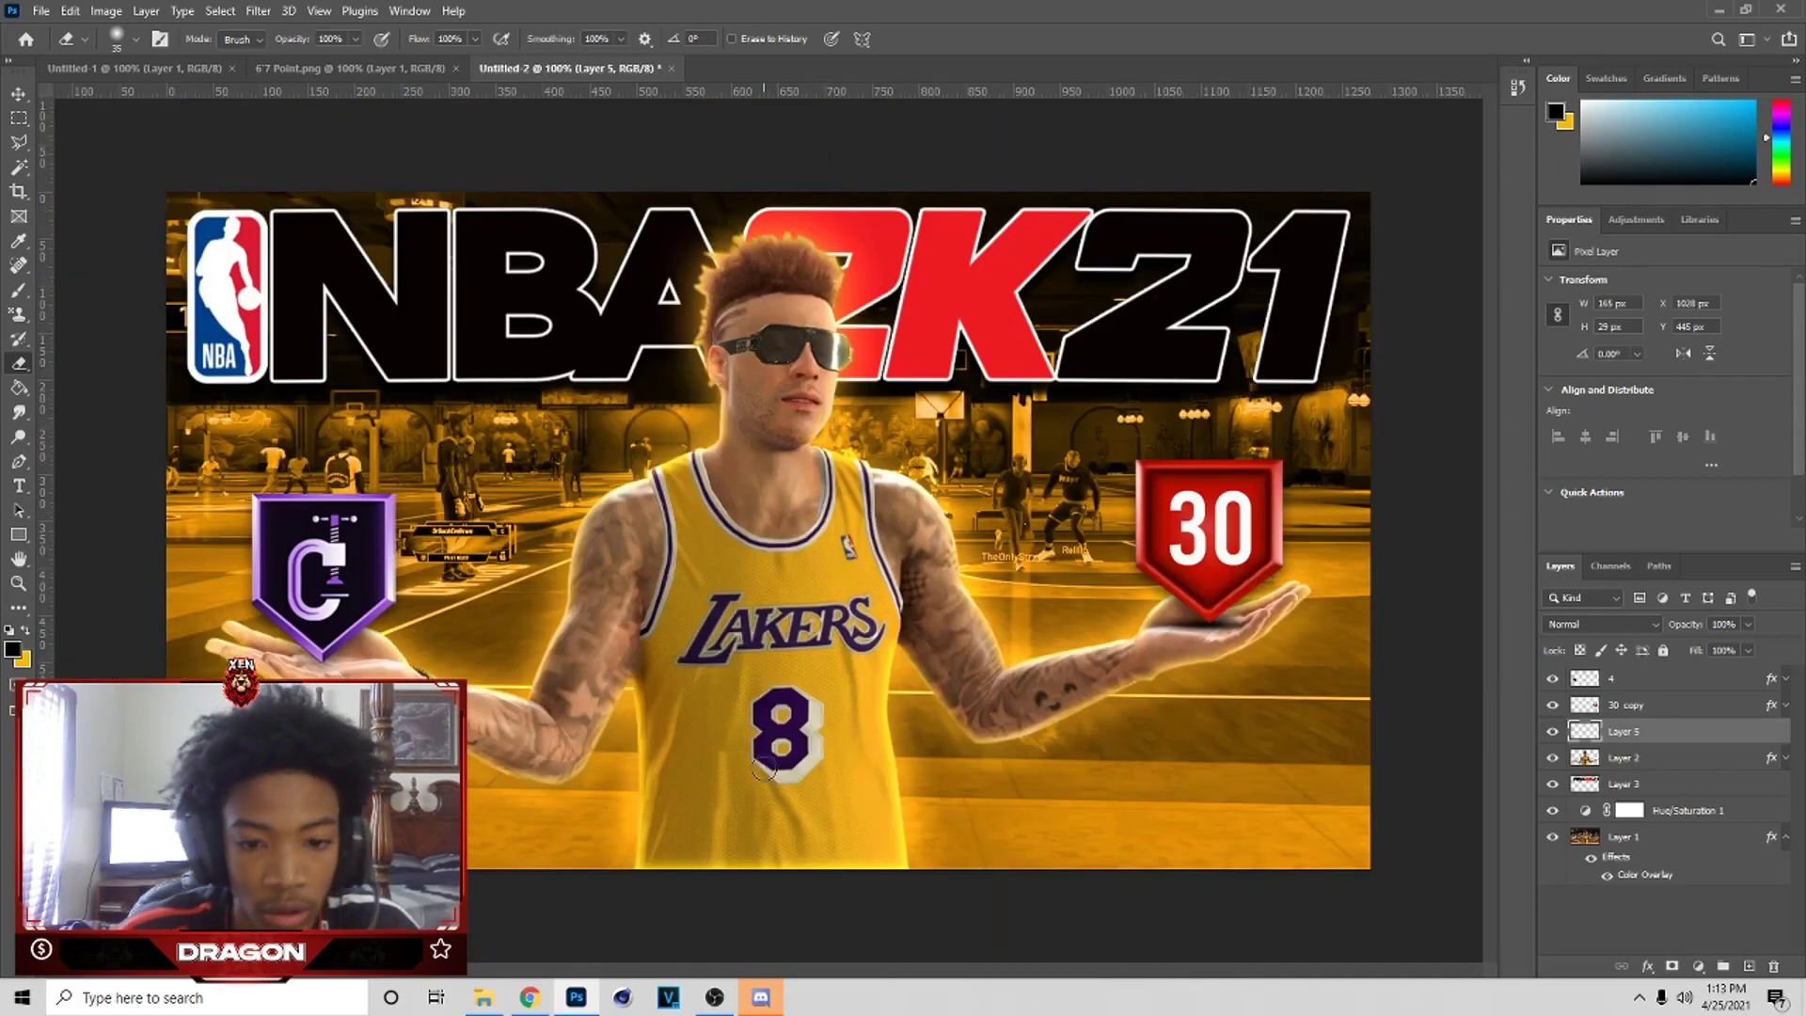
- Duplicate the shadow layer and move the copy under the purple C badge
{"action": "left_click", "coordinate": [18, 94]}
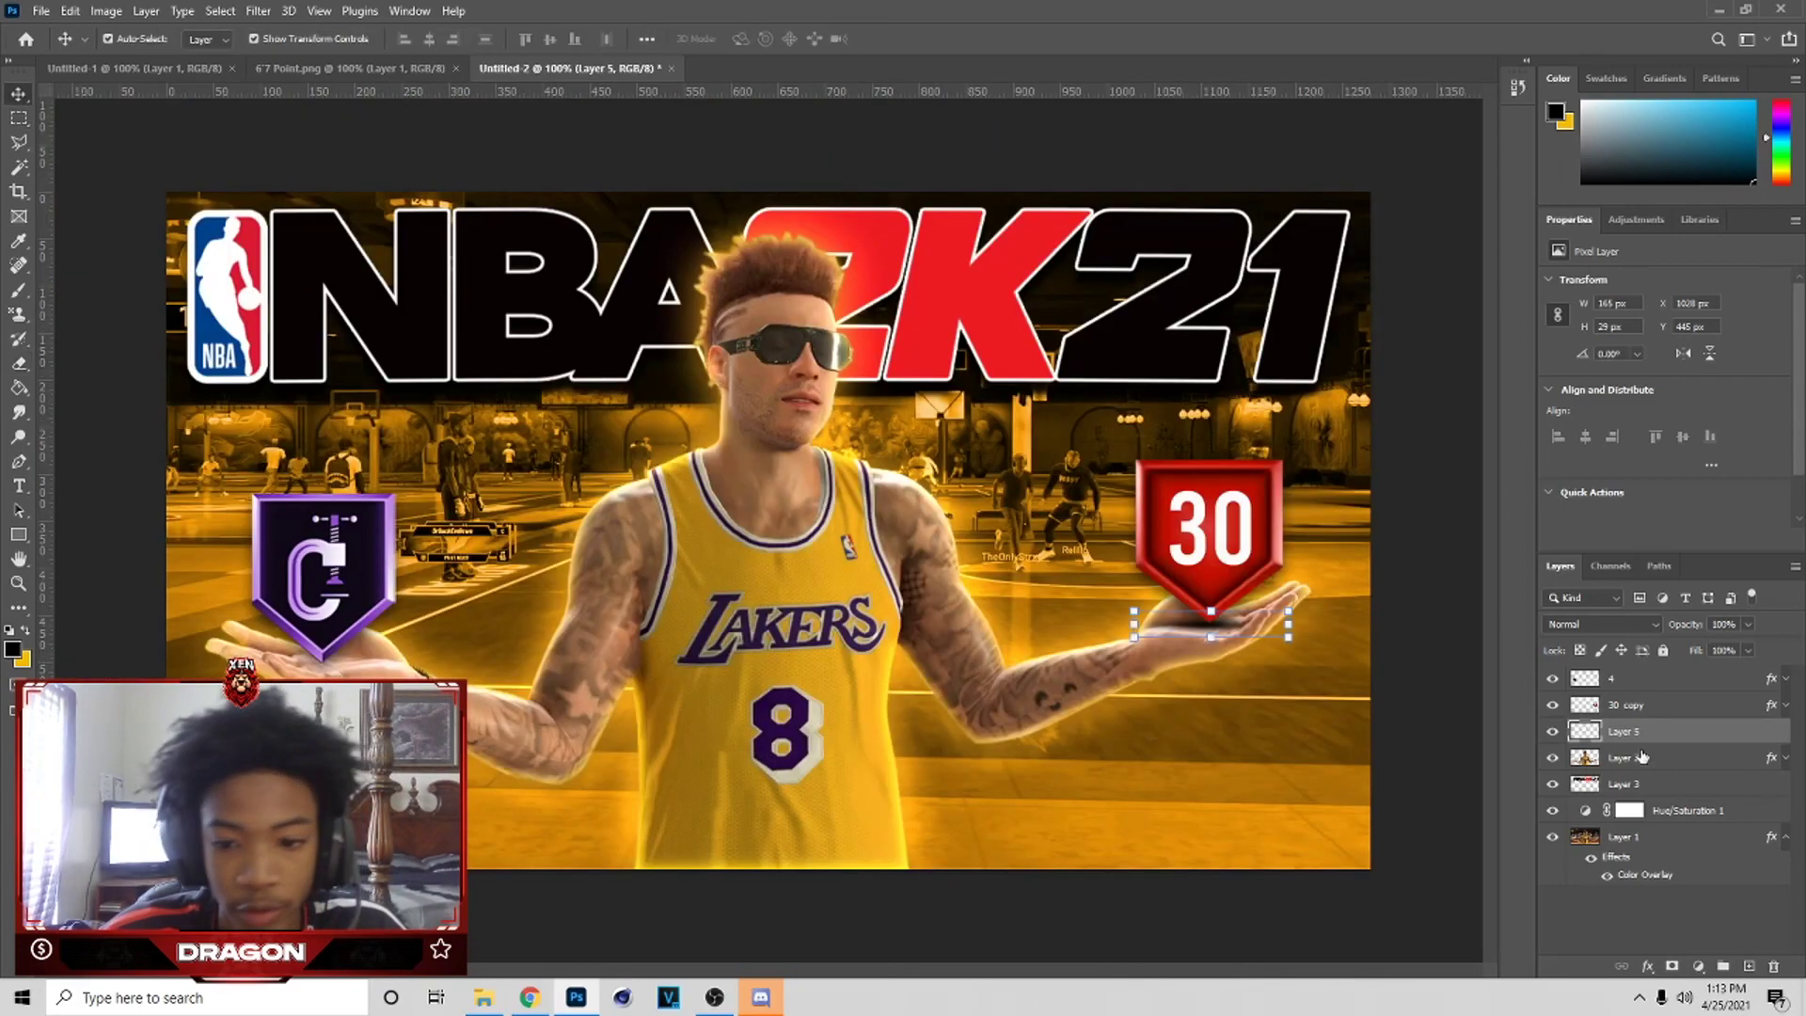
{"action": "key", "text": "ctrl+j"}
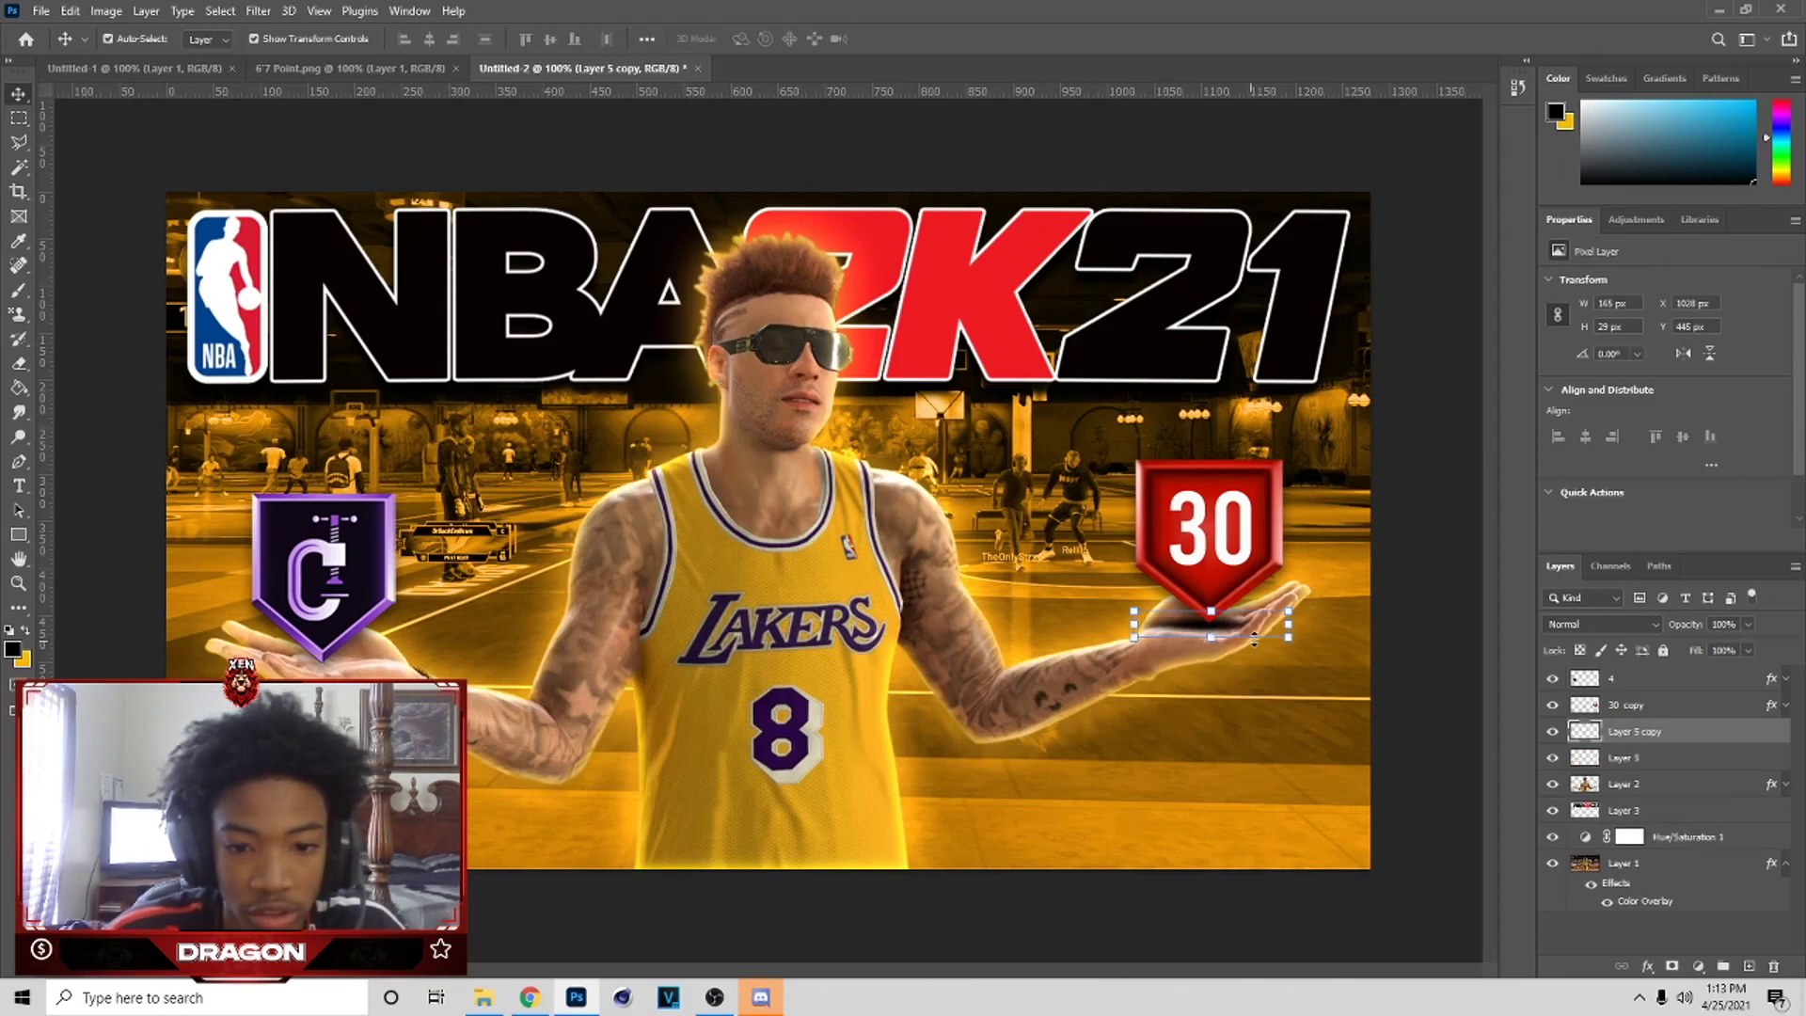
{"action": "key", "text": "ctrl+t"}
{"action": "left_click_drag", "start_coordinate": [1235, 631], "coordinate": [345, 660]}
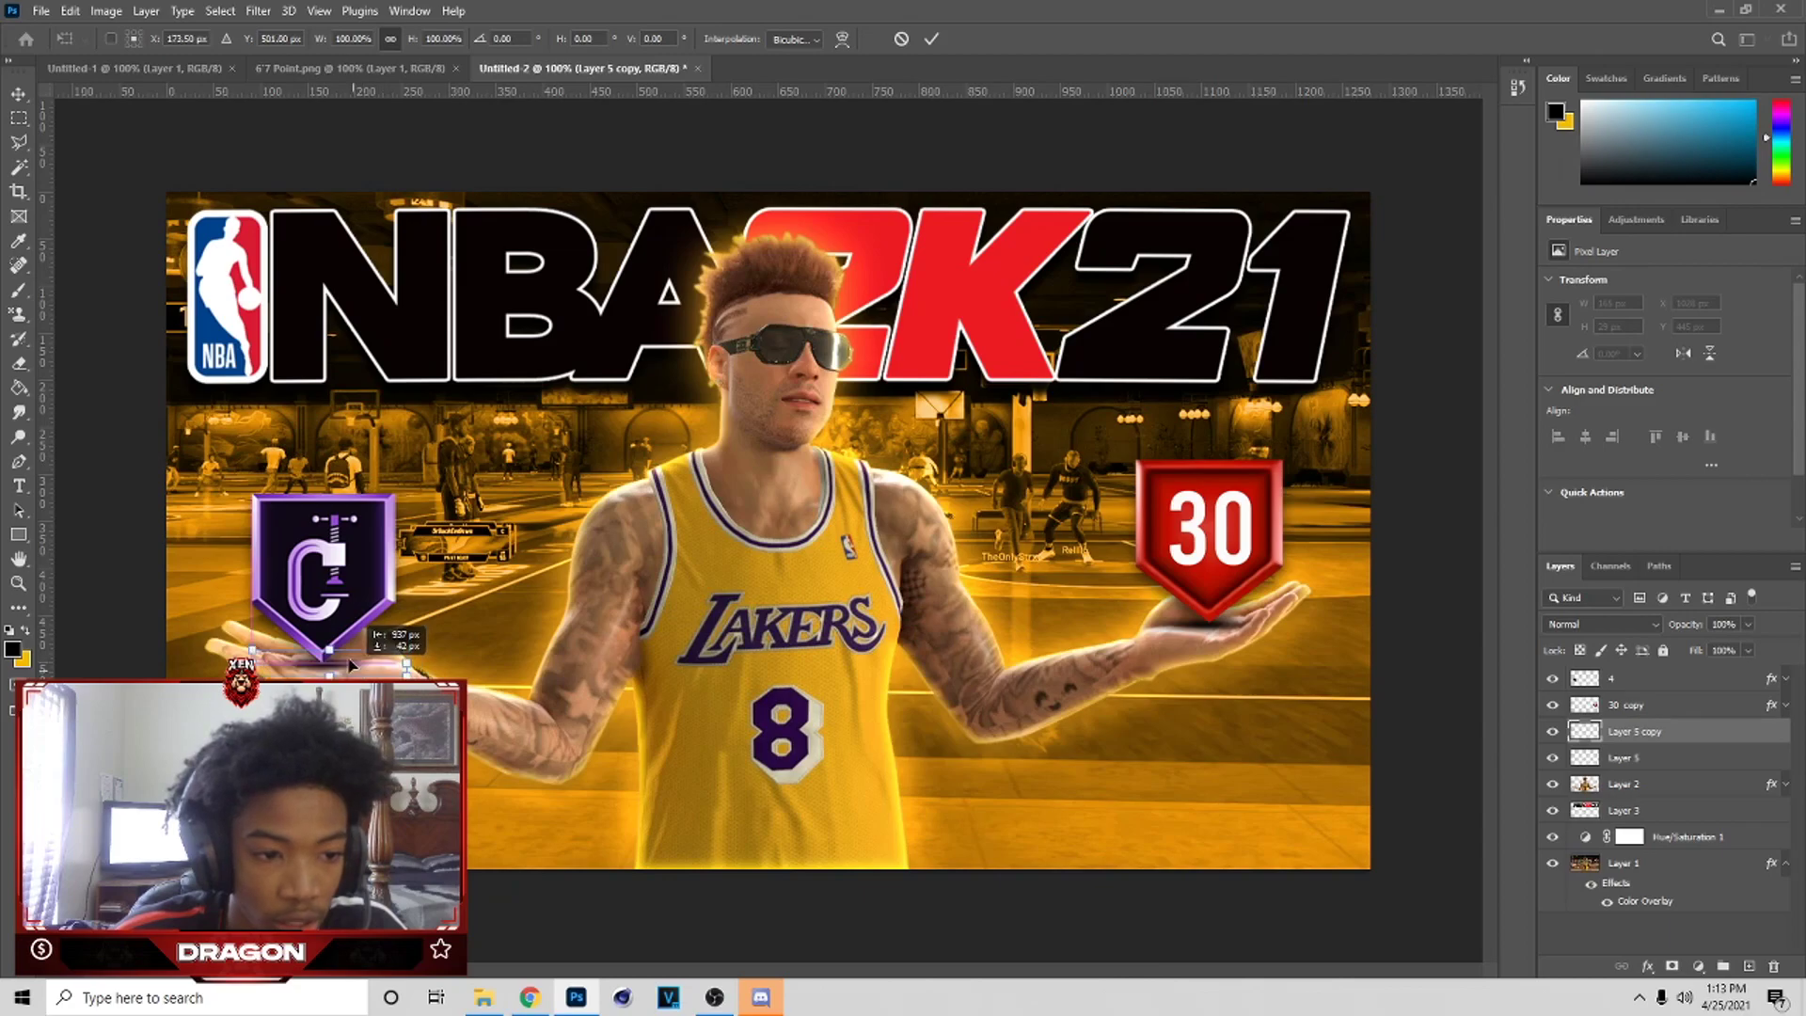
{"action": "left_click", "coordinate": [931, 39]}
- Inspect the copied shadow at 200% and check the eraser brush settings, then zoom back out
{"action": "key", "text": "ctrl+plus"}
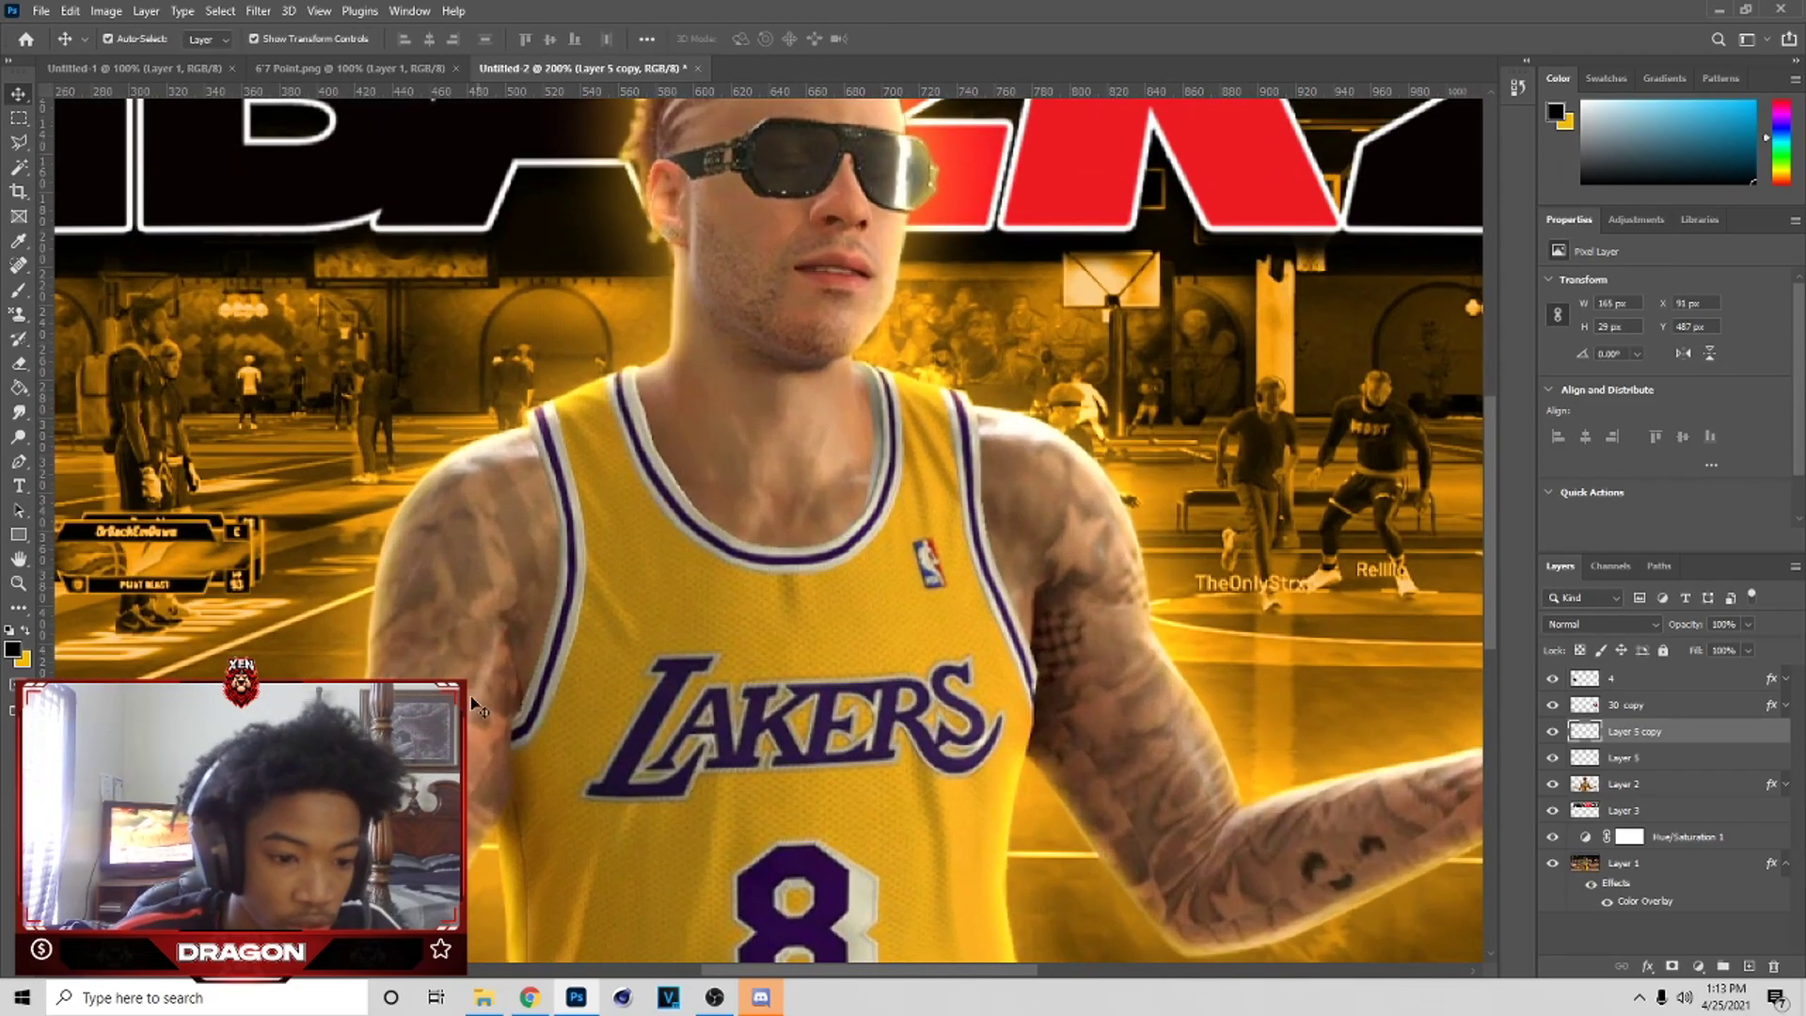
{"action": "left_click_drag", "start_coordinate": [788, 972], "coordinate": [609, 972]}
{"action": "key", "text": "e"}
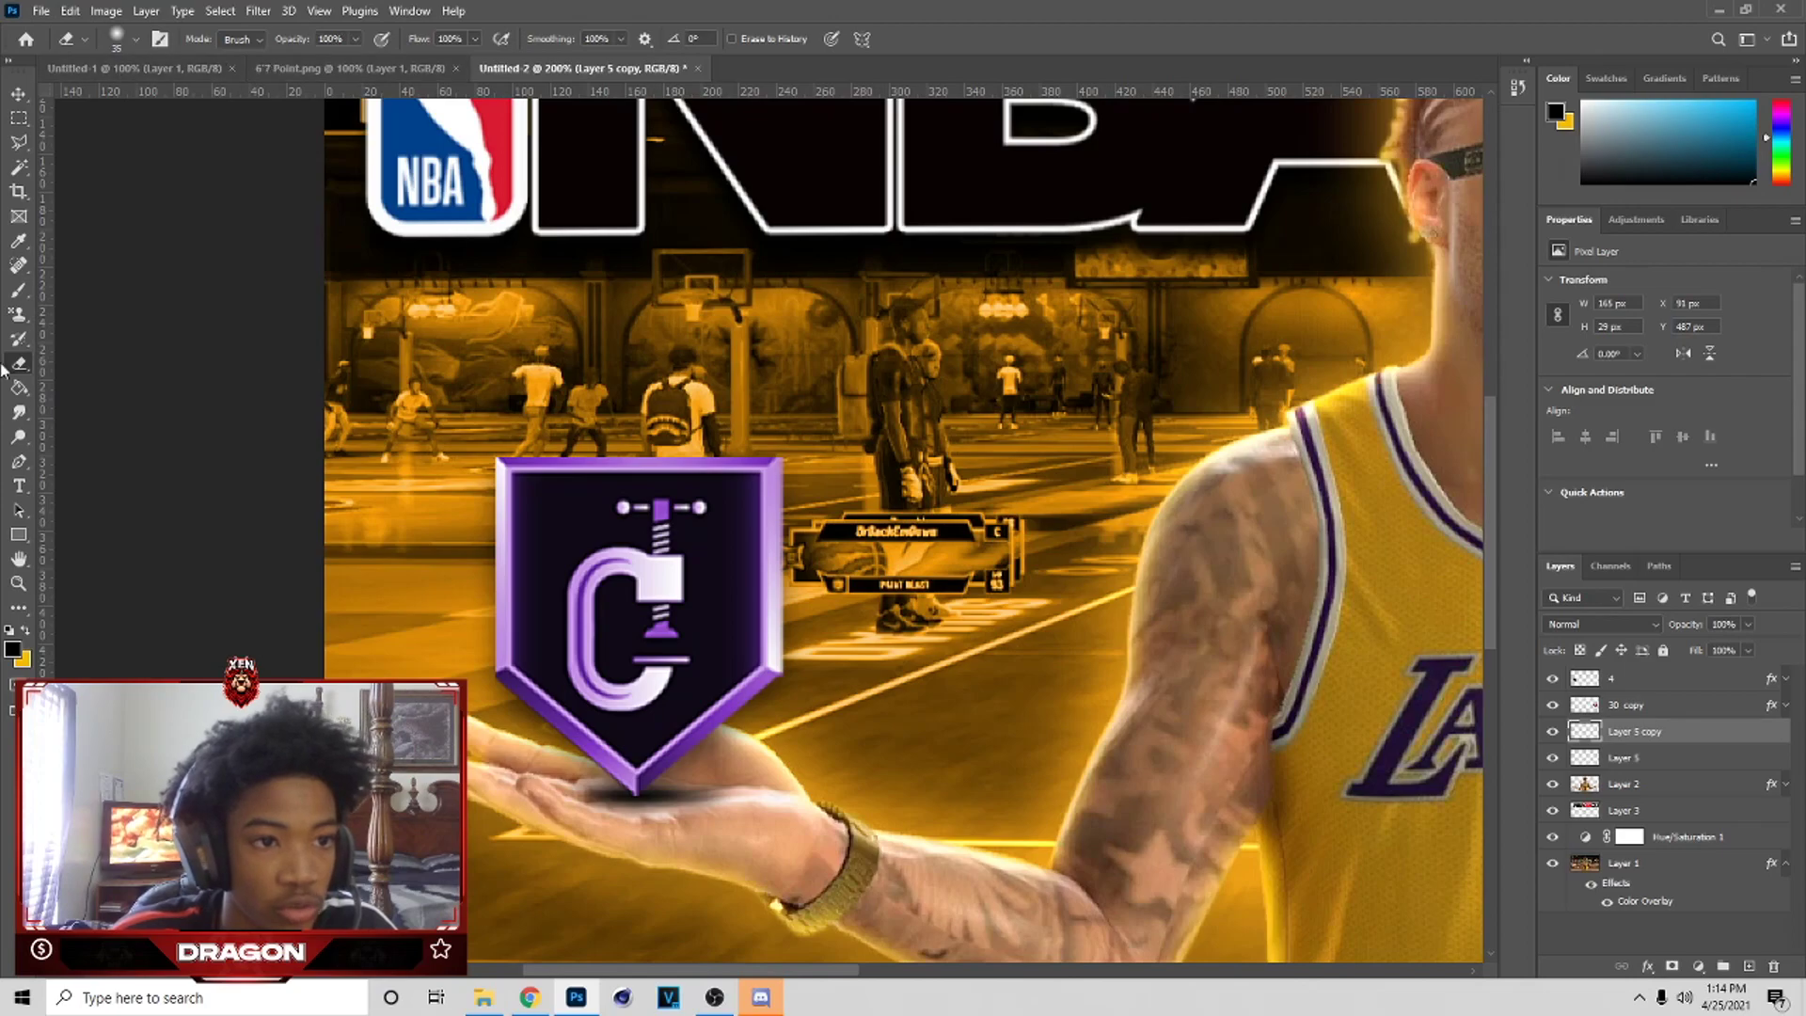
{"action": "right_click", "coordinate": [28, 365]}
{"action": "left_click", "coordinate": [131, 41]}
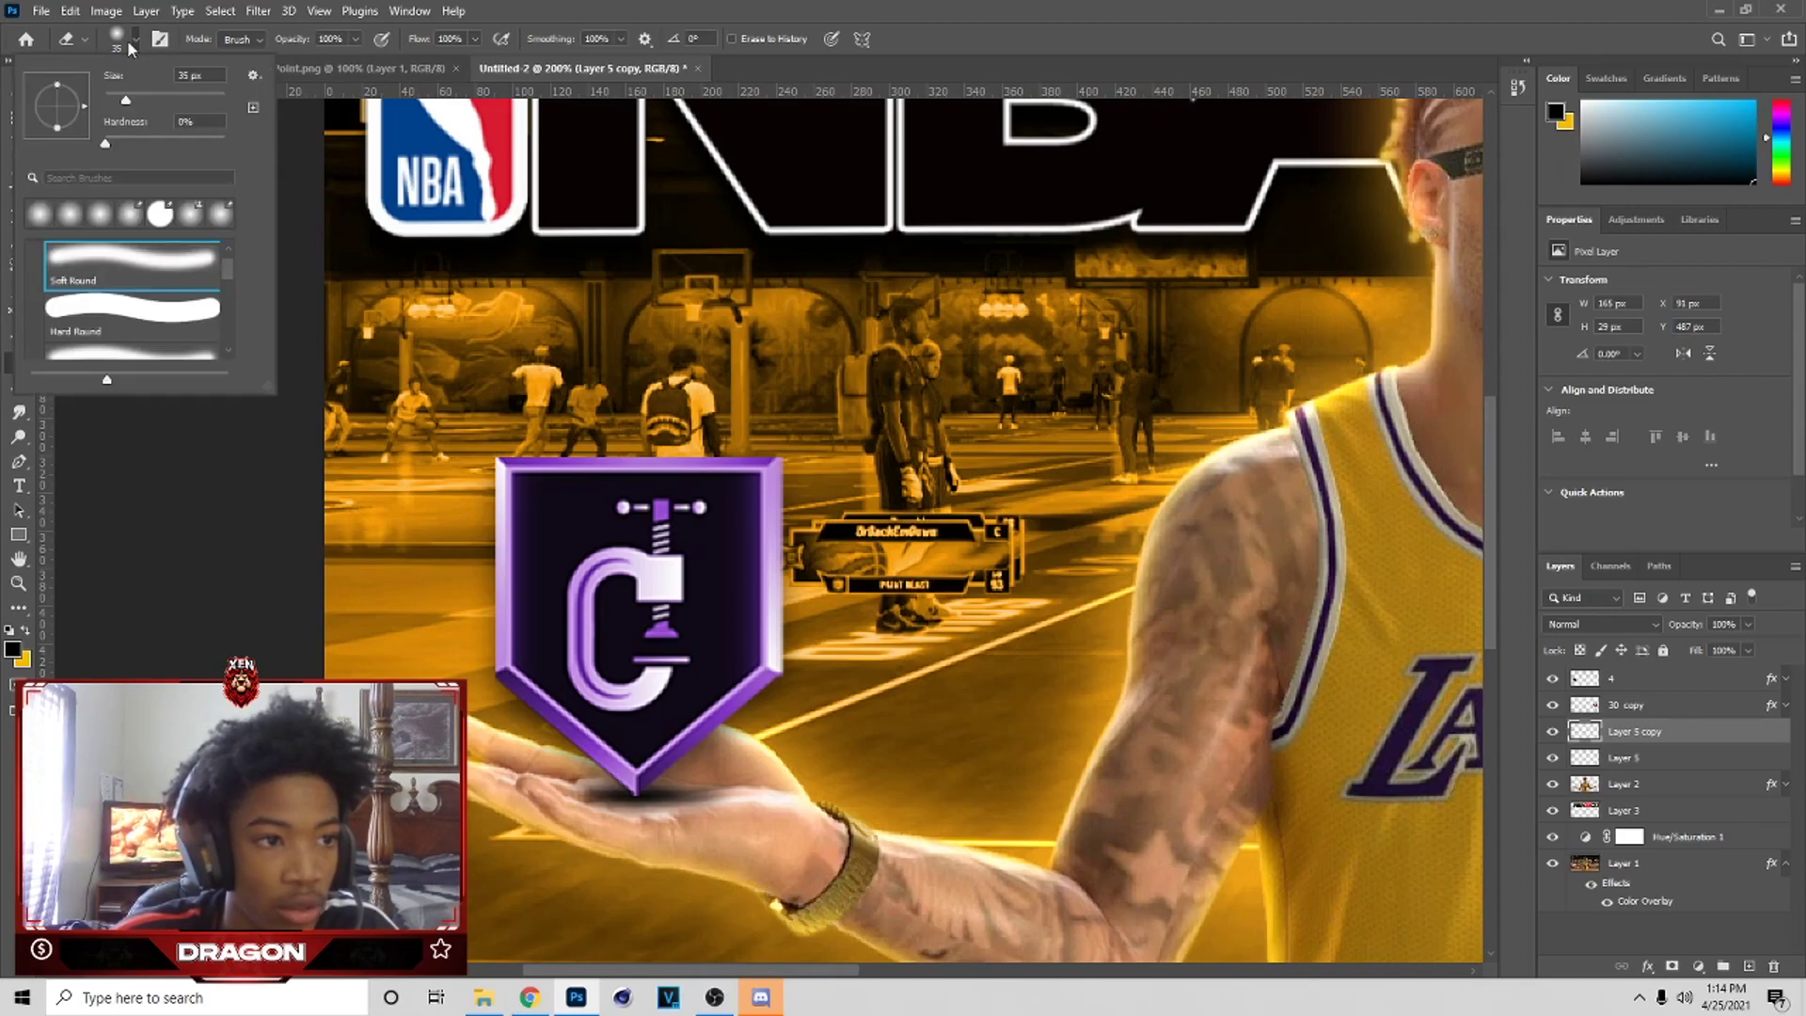
{"action": "left_click", "coordinate": [131, 44]}
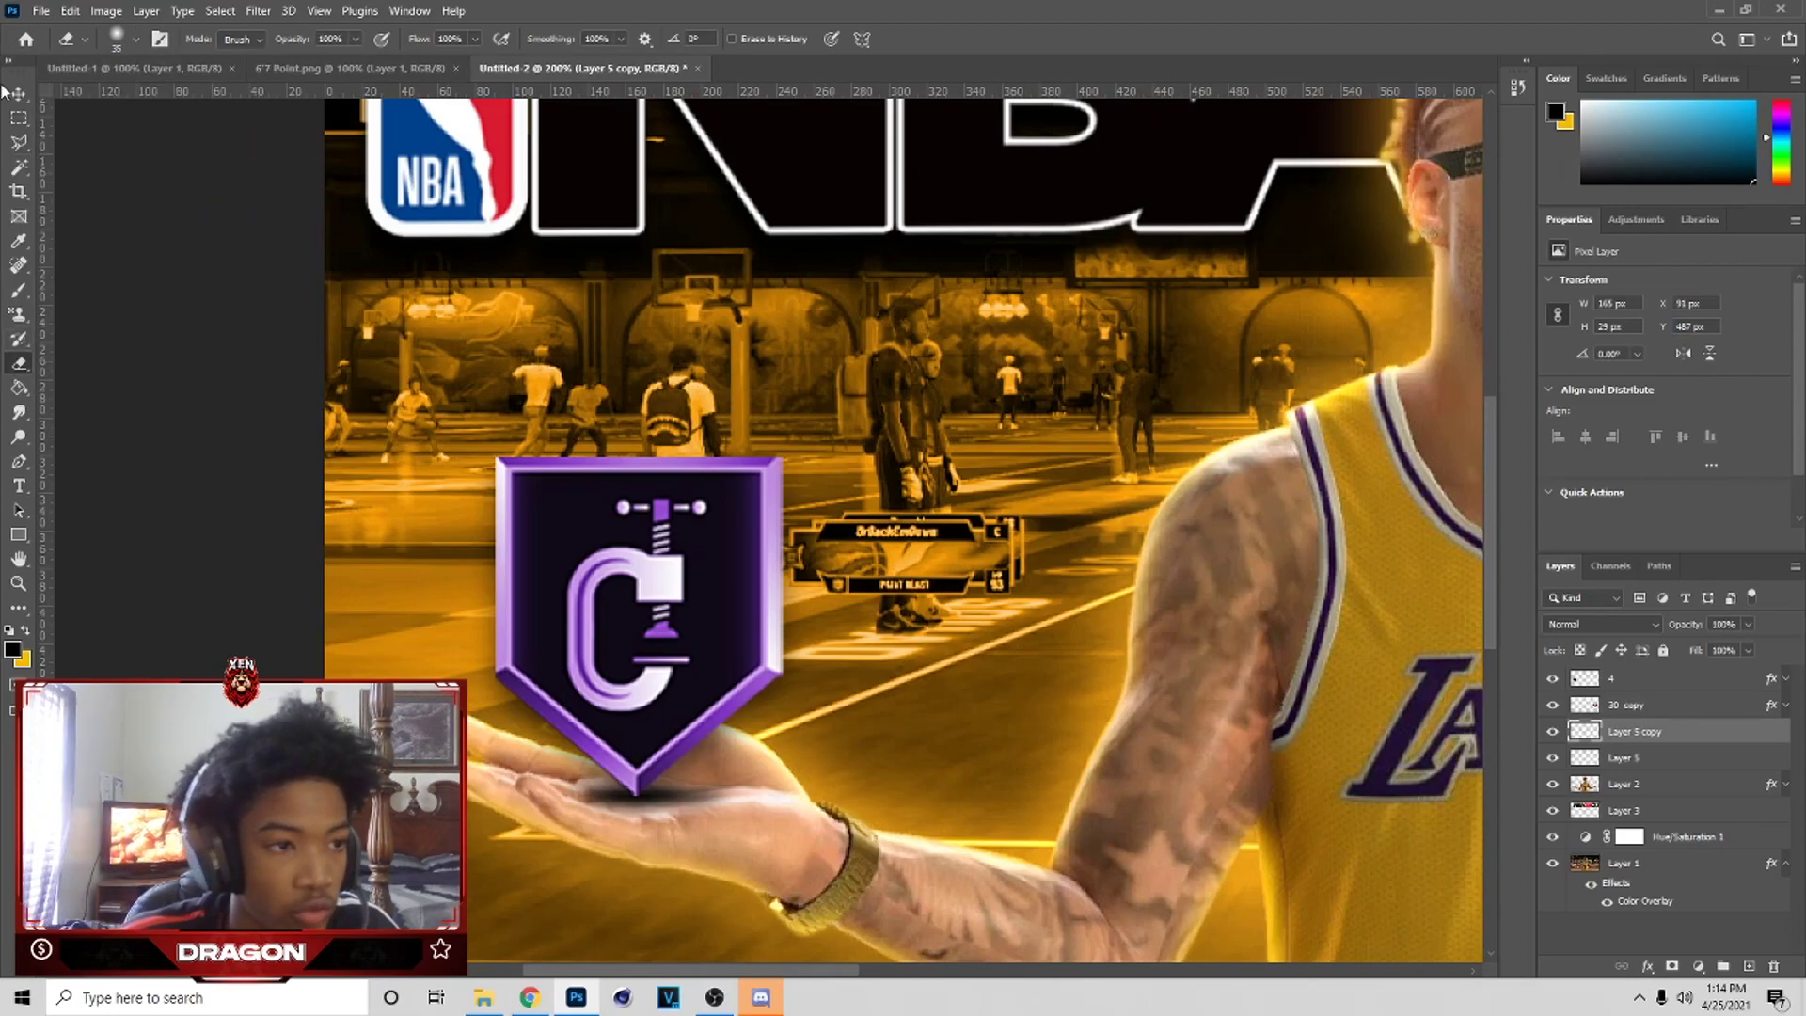
{"action": "left_click", "coordinate": [8, 92]}
{"action": "key", "text": "ctrl+minus"}
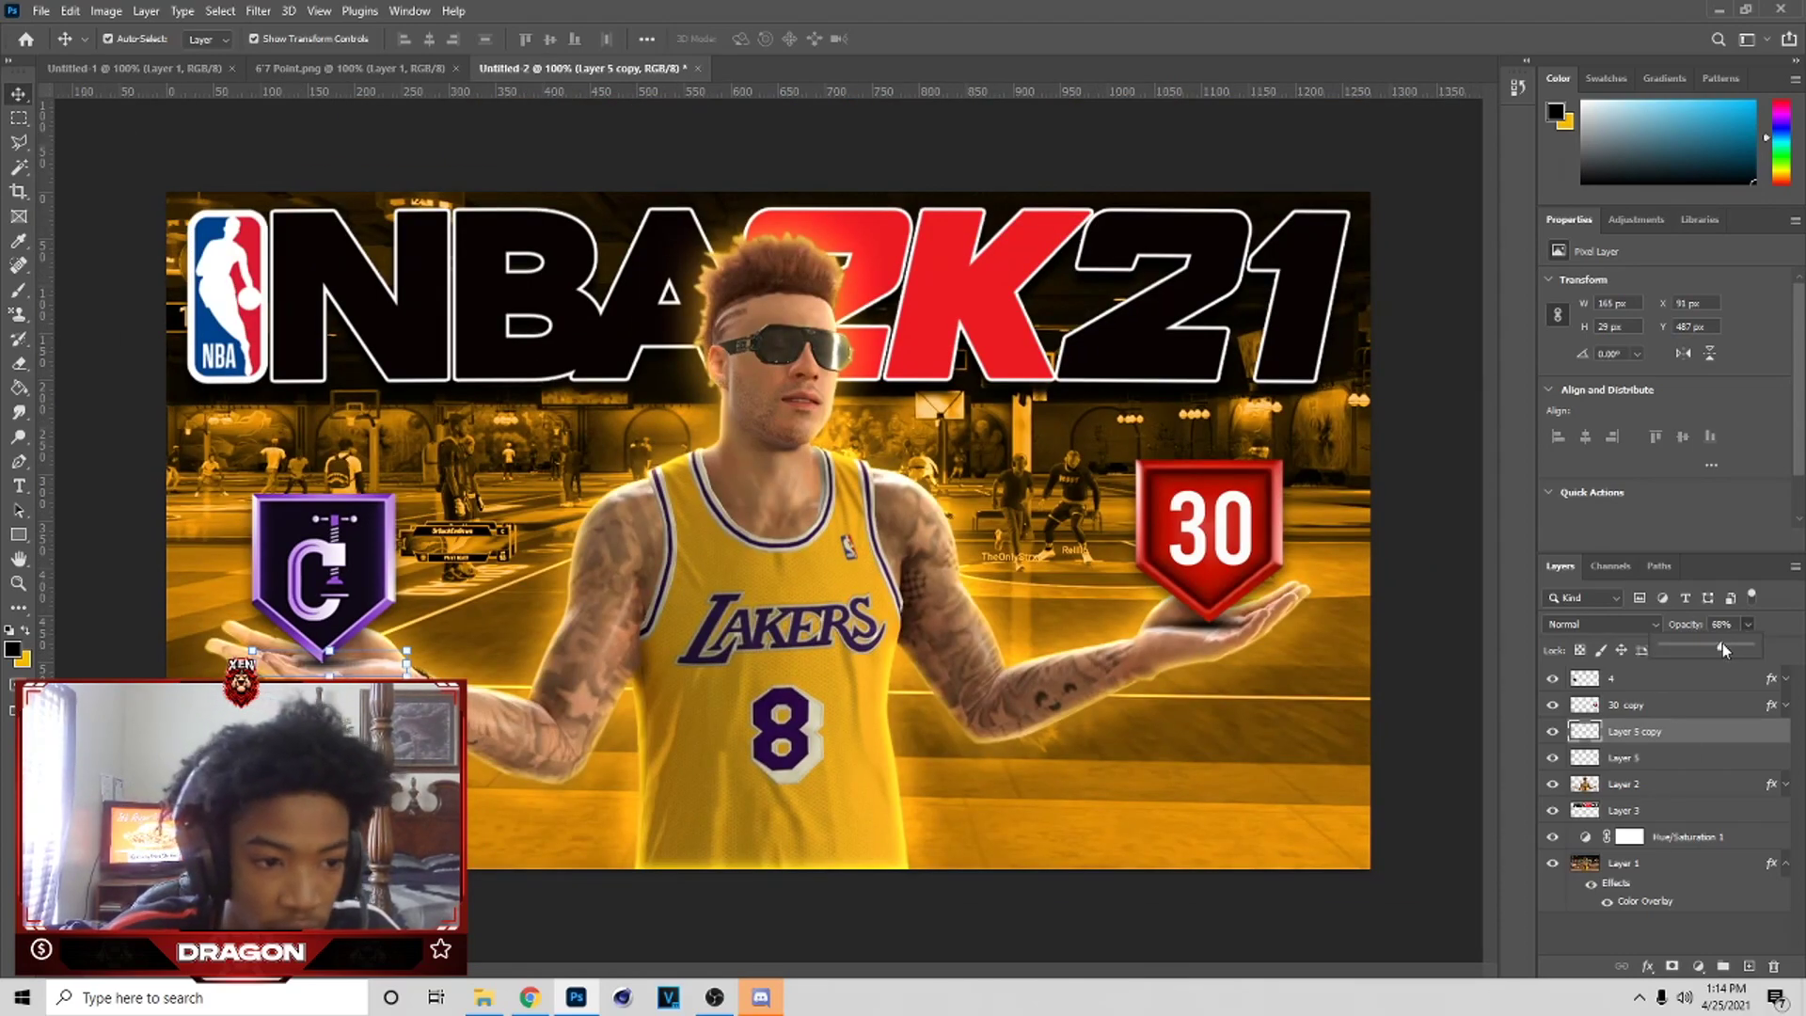
- Fade the shadow copy to 70% opacity and Layer 5 to about 76%
{"action": "left_click_drag", "start_coordinate": [1723, 646], "coordinate": [1726, 646]}
{"action": "left_click", "coordinate": [1211, 646]}
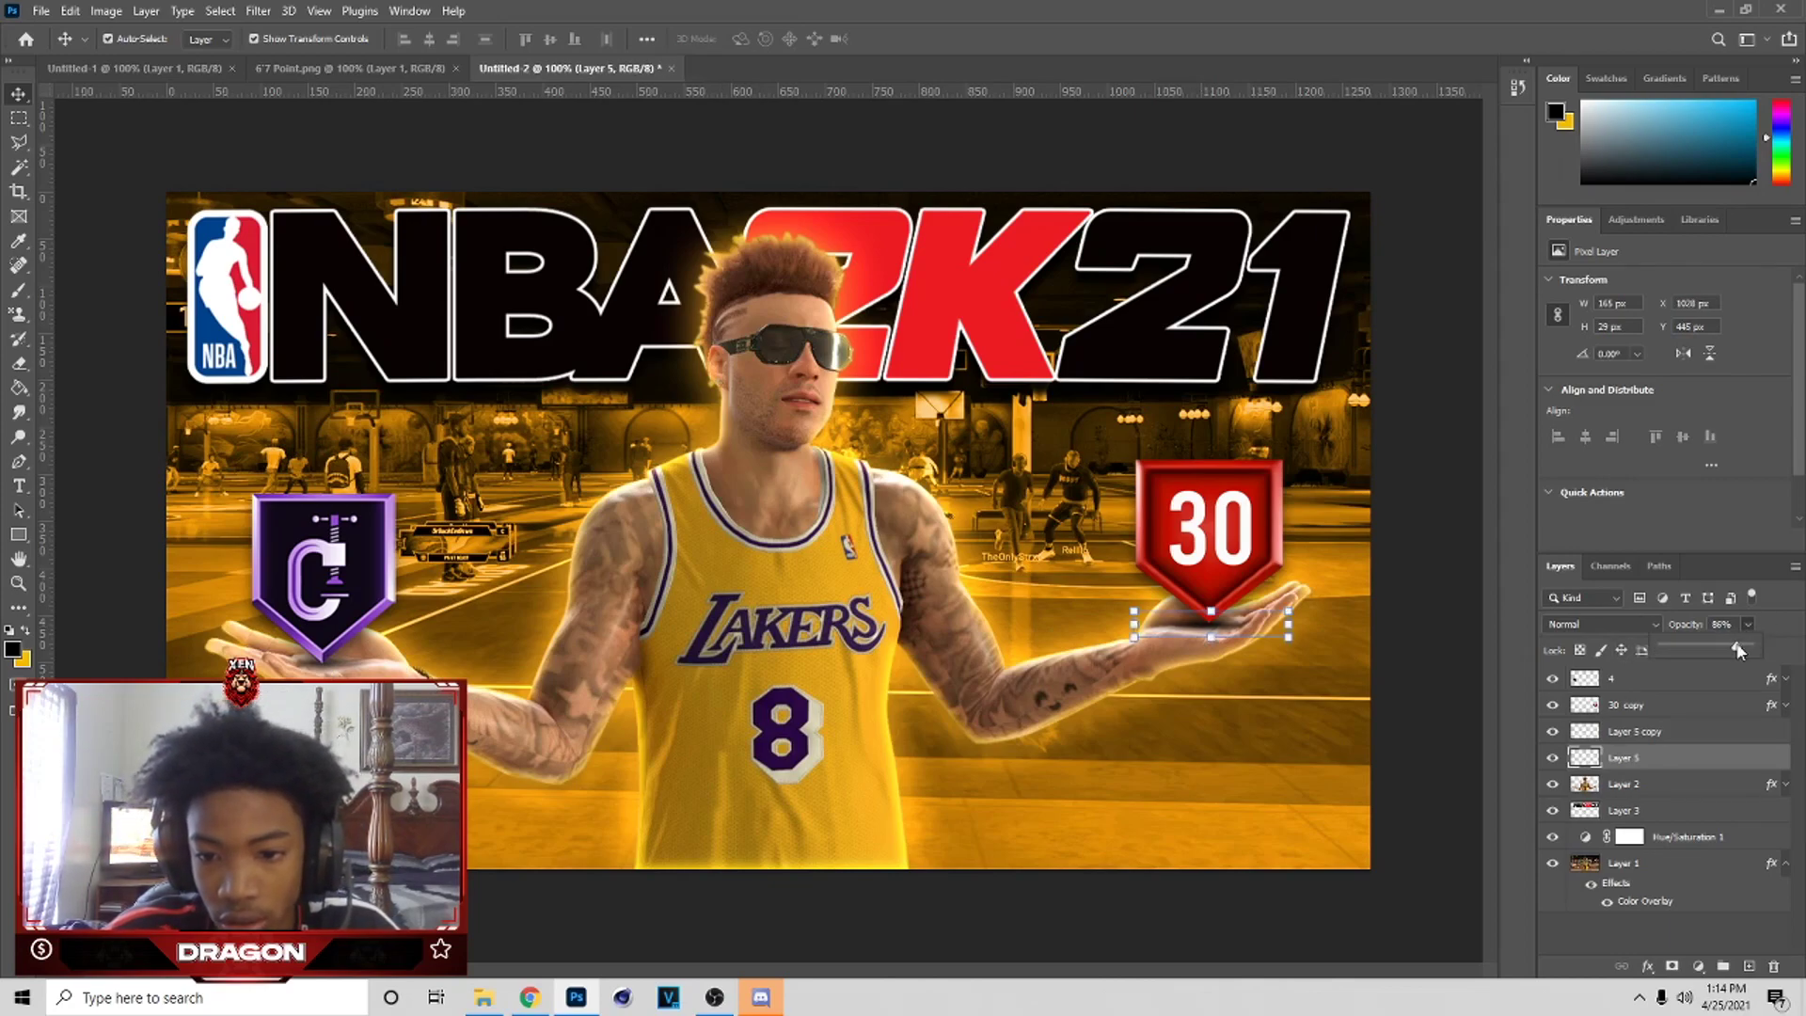
{"action": "left_click_drag", "start_coordinate": [1732, 648], "coordinate": [1730, 648]}
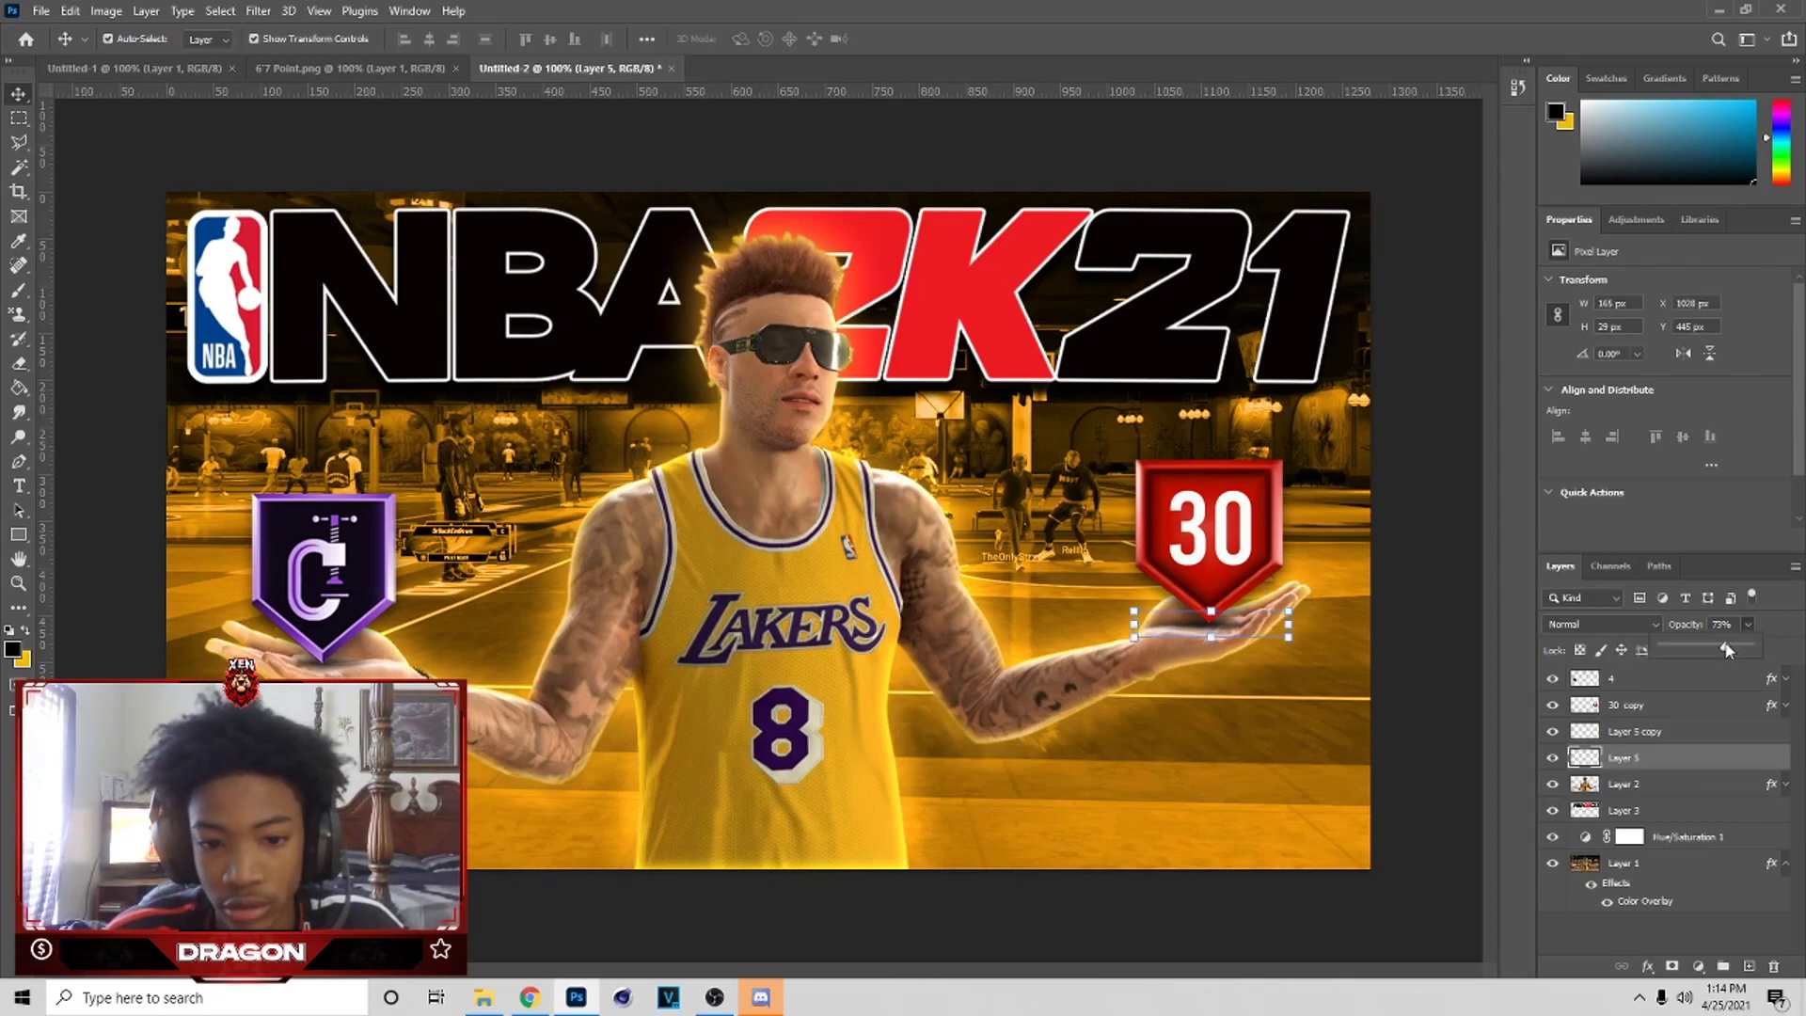
{"action": "left_click", "coordinate": [1463, 809]}
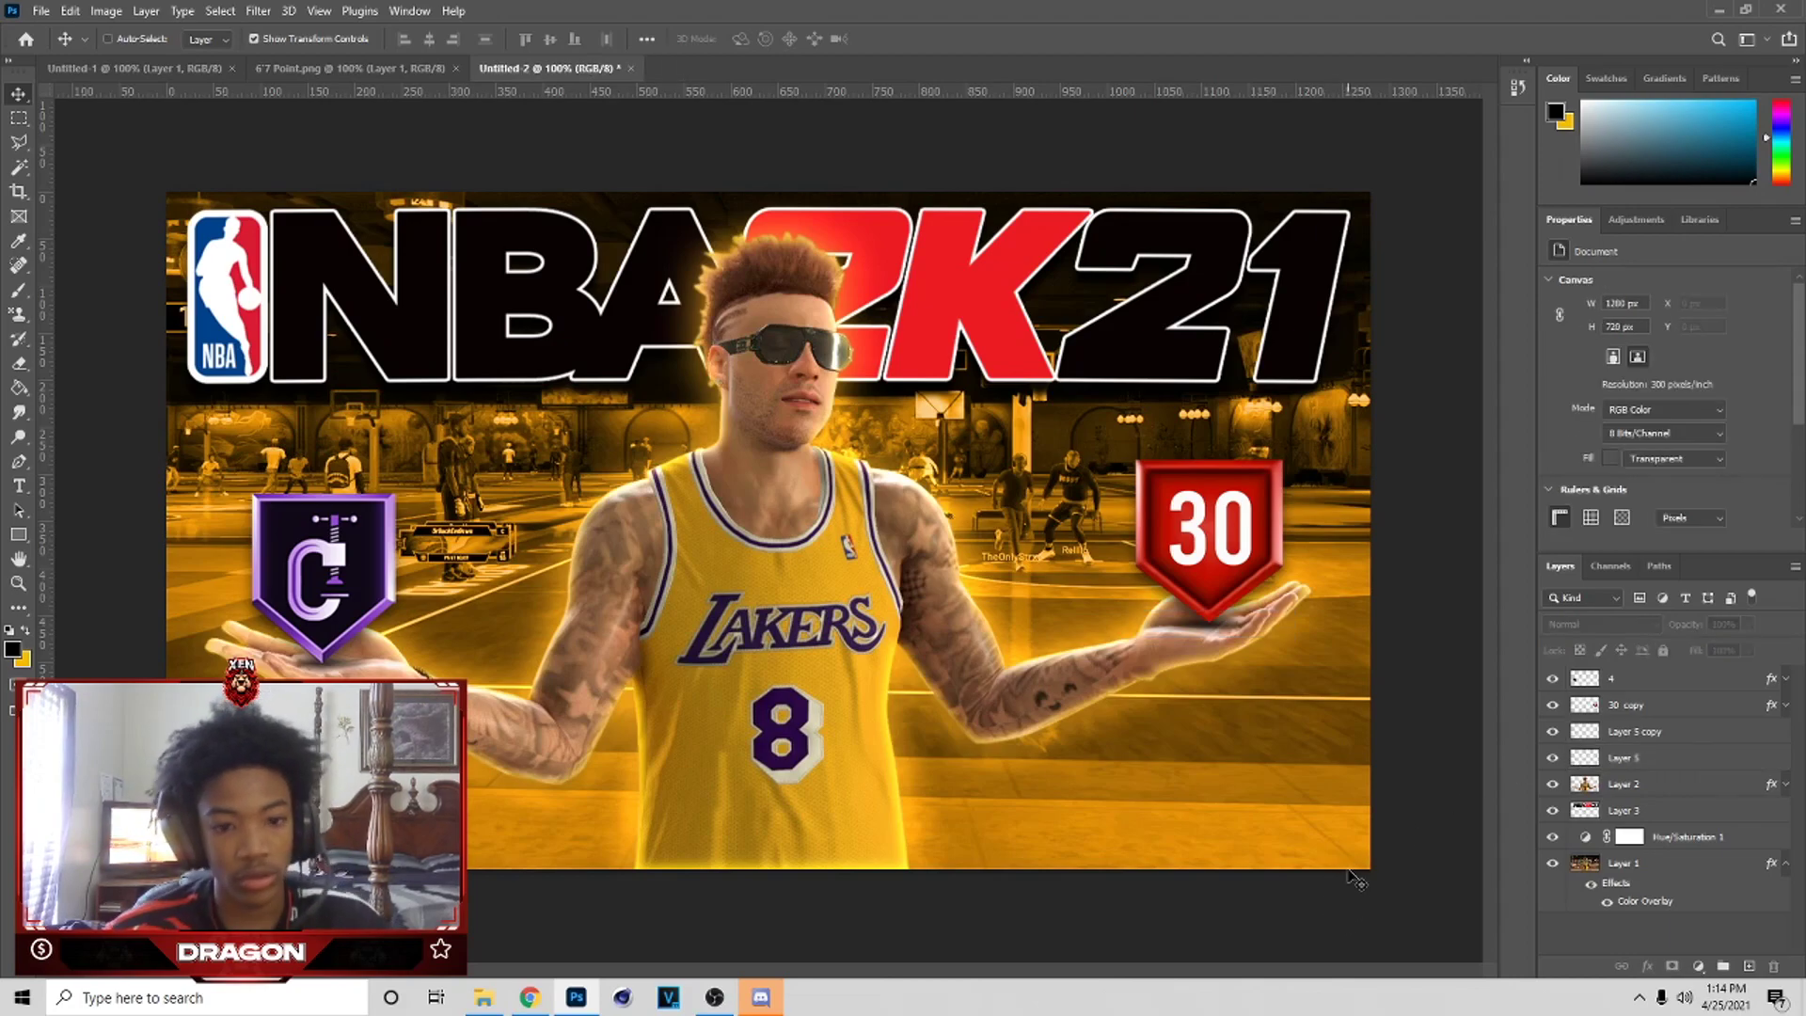
- Set Hue/Saturation 1 Lightness to -12 to brighten the background
{"action": "key", "text": "ctrl+minus"}
{"action": "key", "text": "ctrl+plus"}
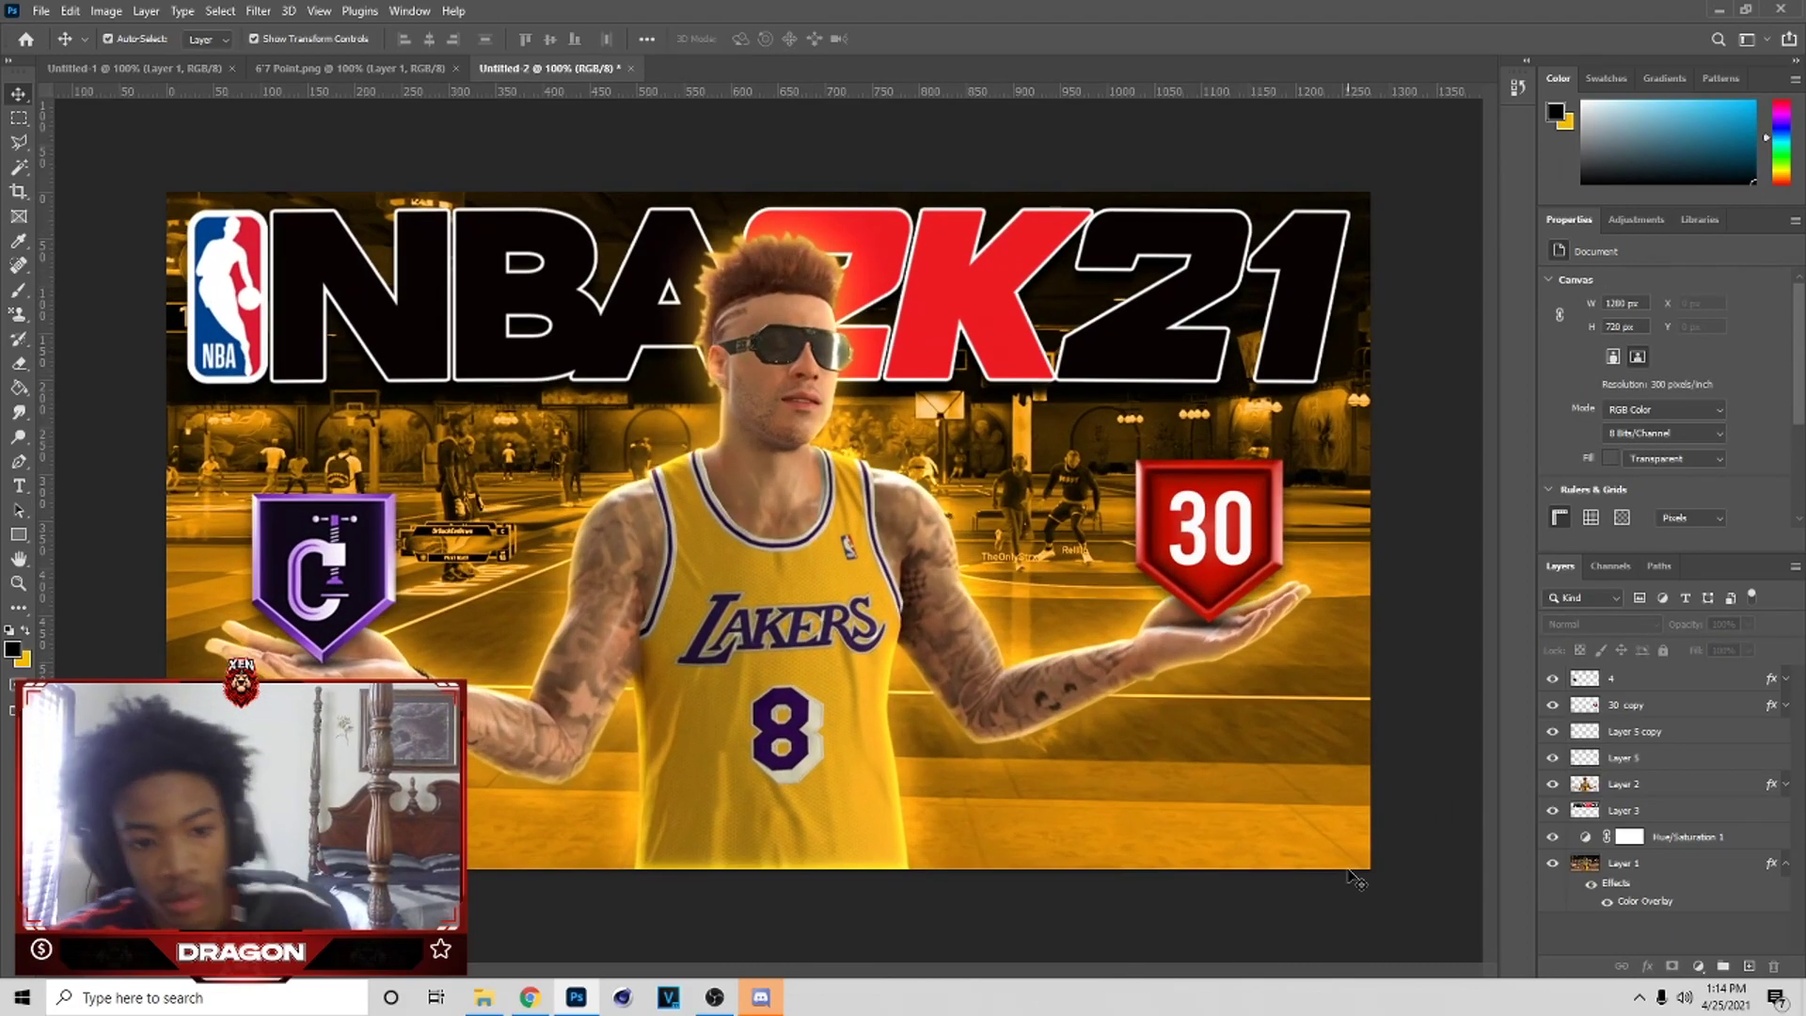
{"action": "left_click", "coordinate": [1670, 840]}
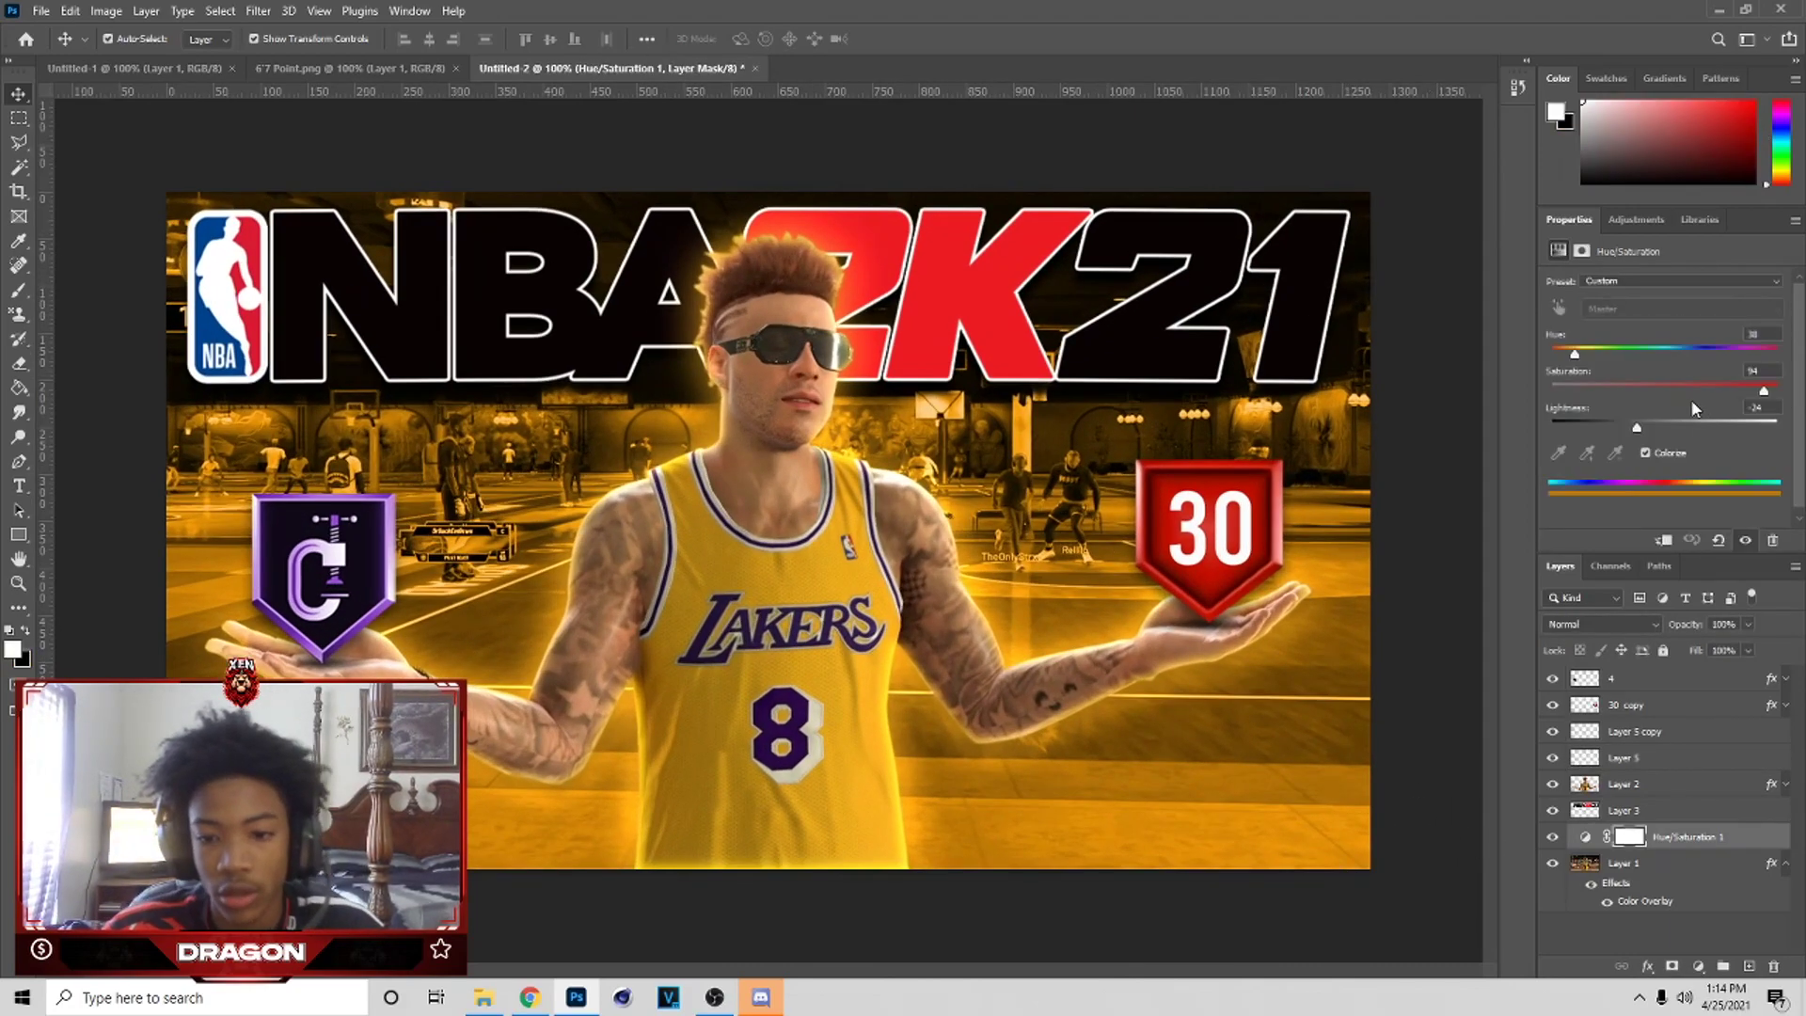
{"action": "left_click", "coordinate": [1651, 429]}
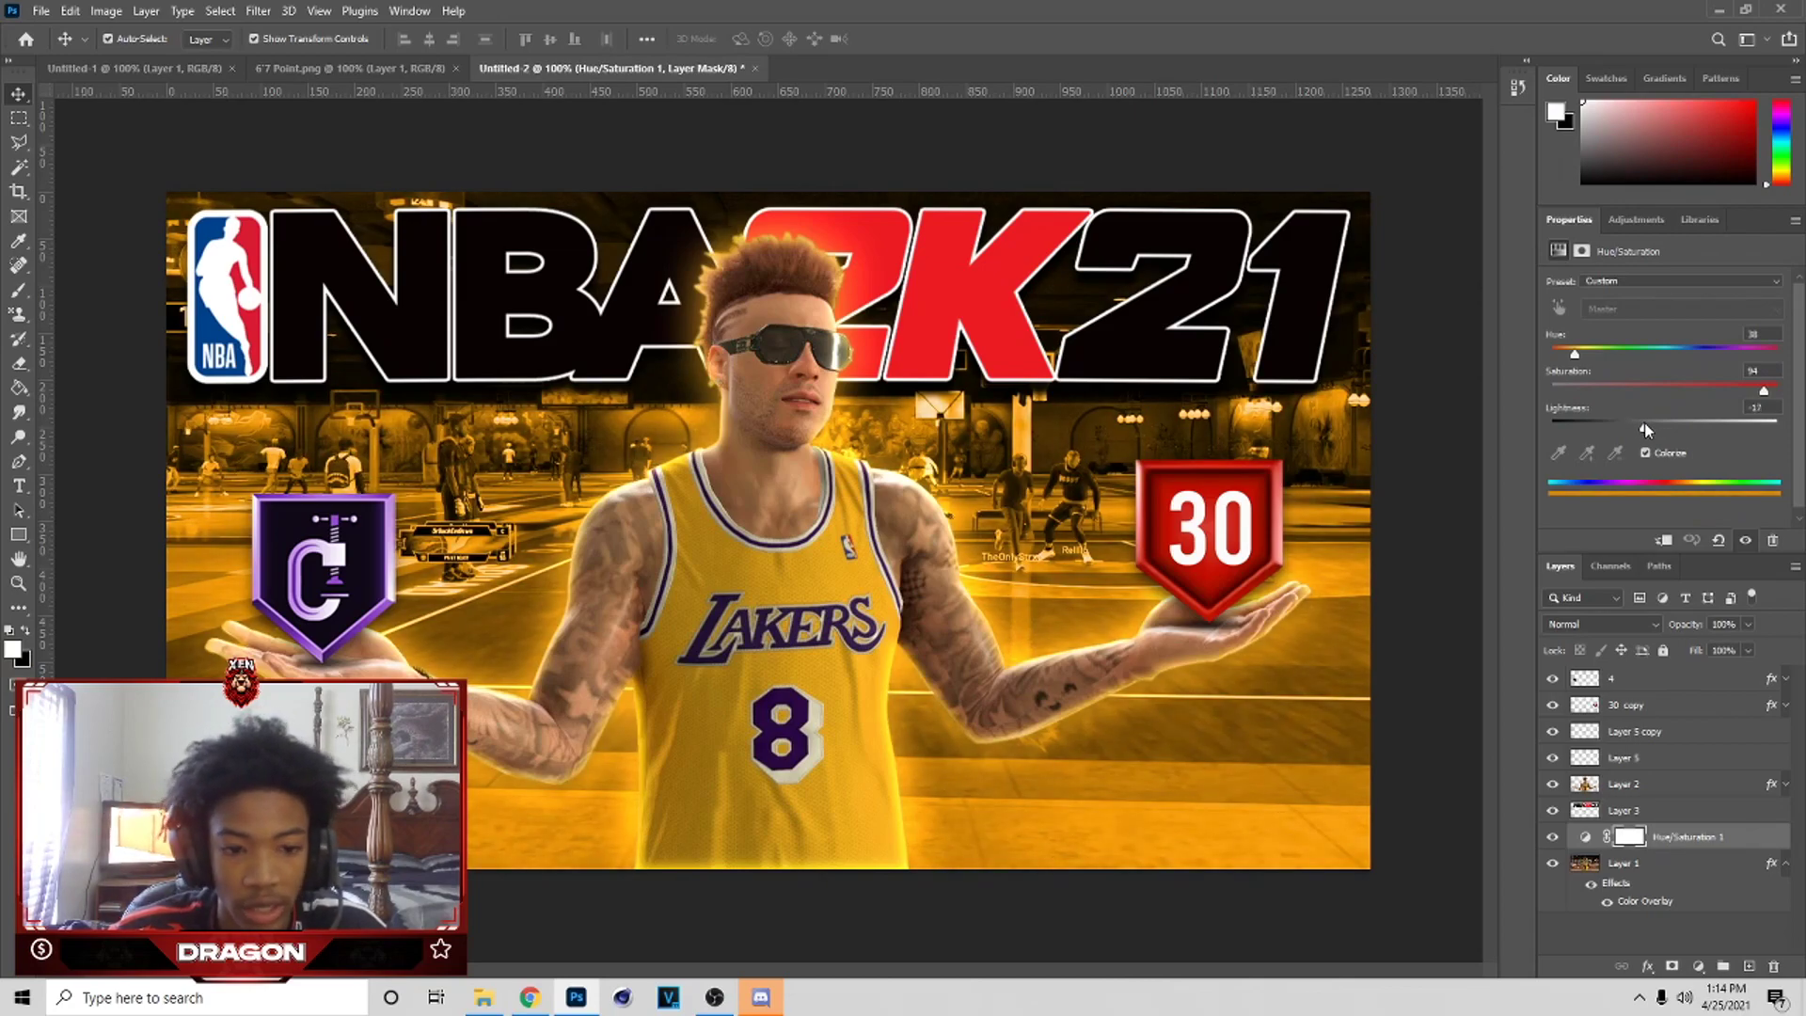
- Raise the NBA 2K21 logo's saturation to +10 with Ctrl+U
{"action": "left_click", "coordinate": [997, 281]}
{"action": "key", "text": "ctrl"}
{"action": "key", "text": "ctrl+u"}
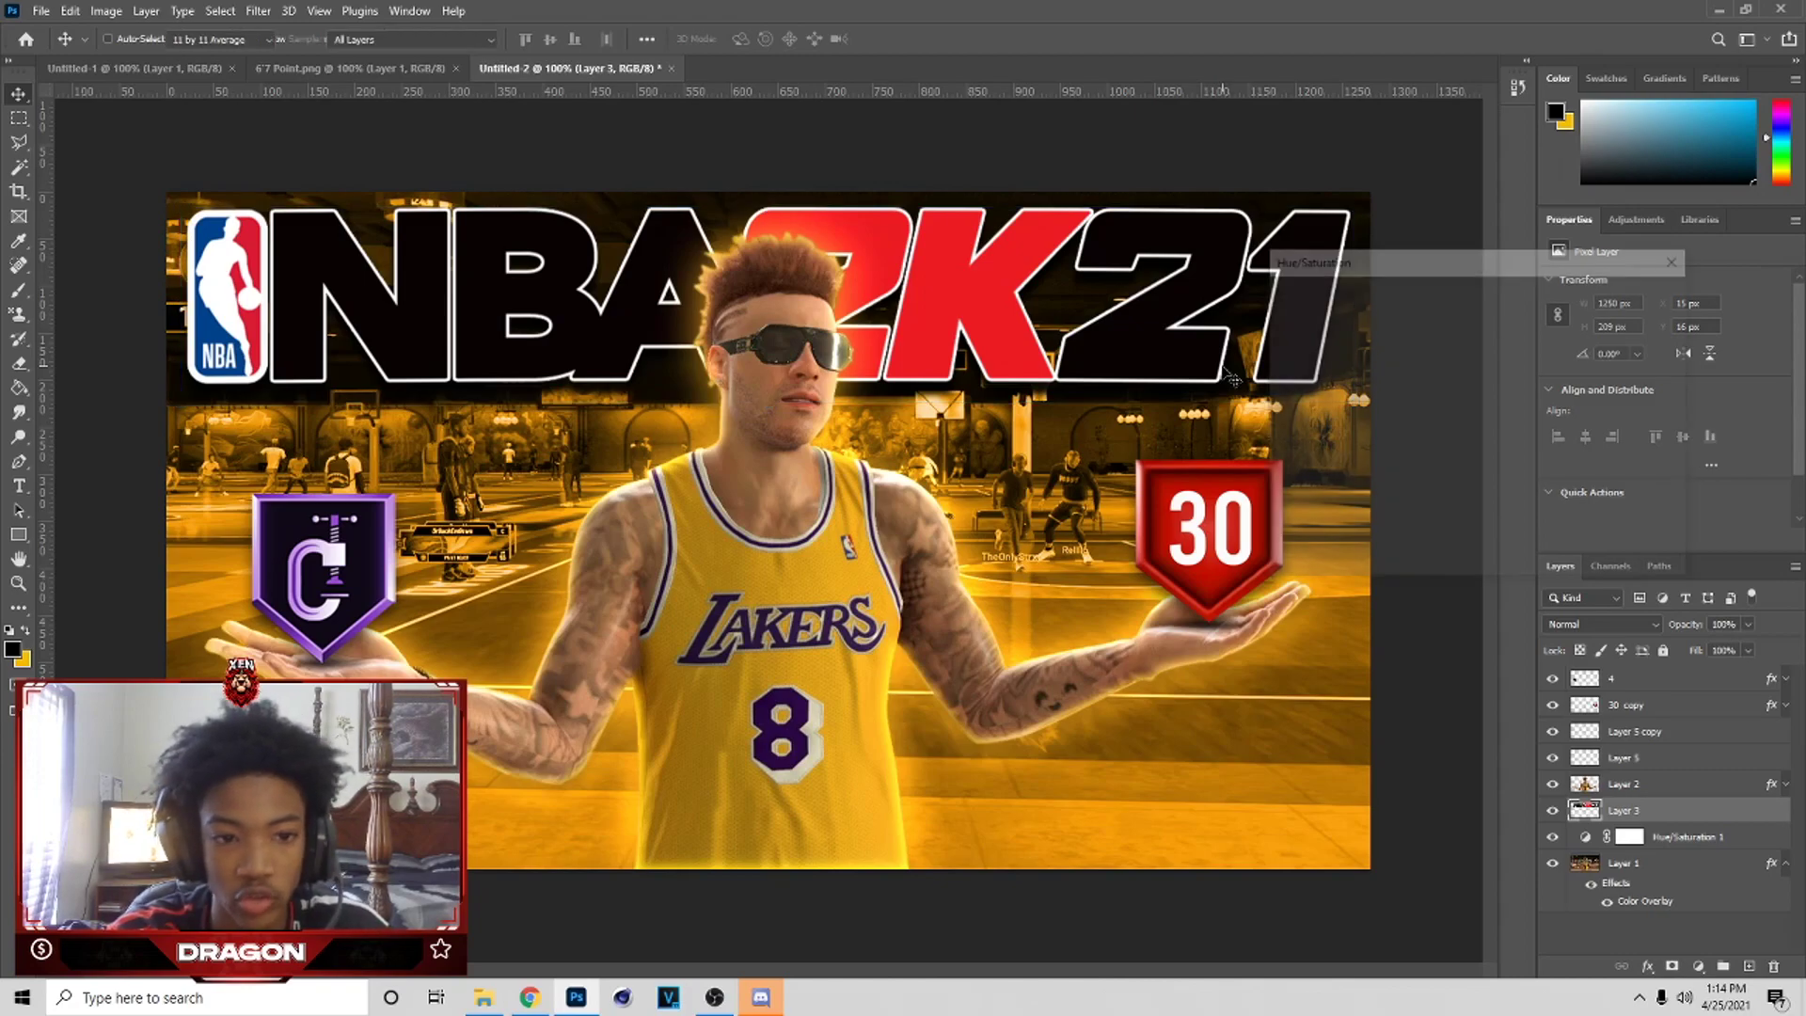
{"action": "left_click", "coordinate": [1445, 439]}
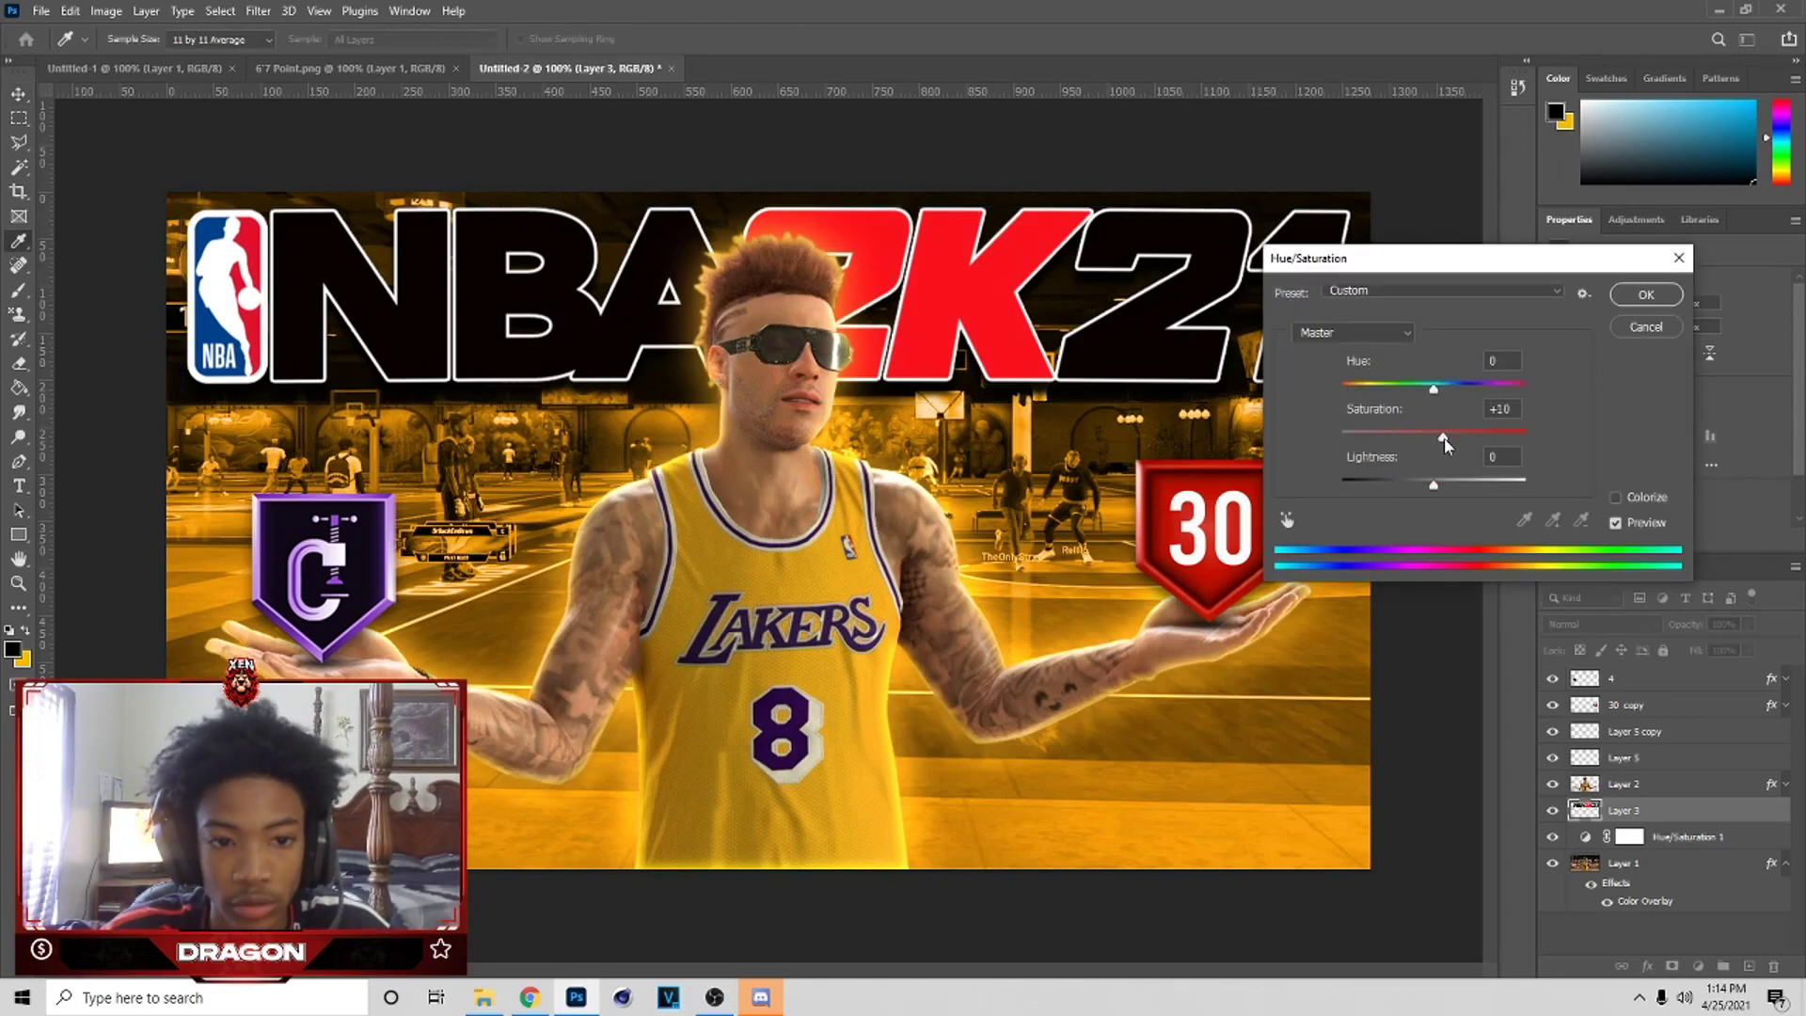
{"action": "left_click", "coordinate": [1647, 297]}
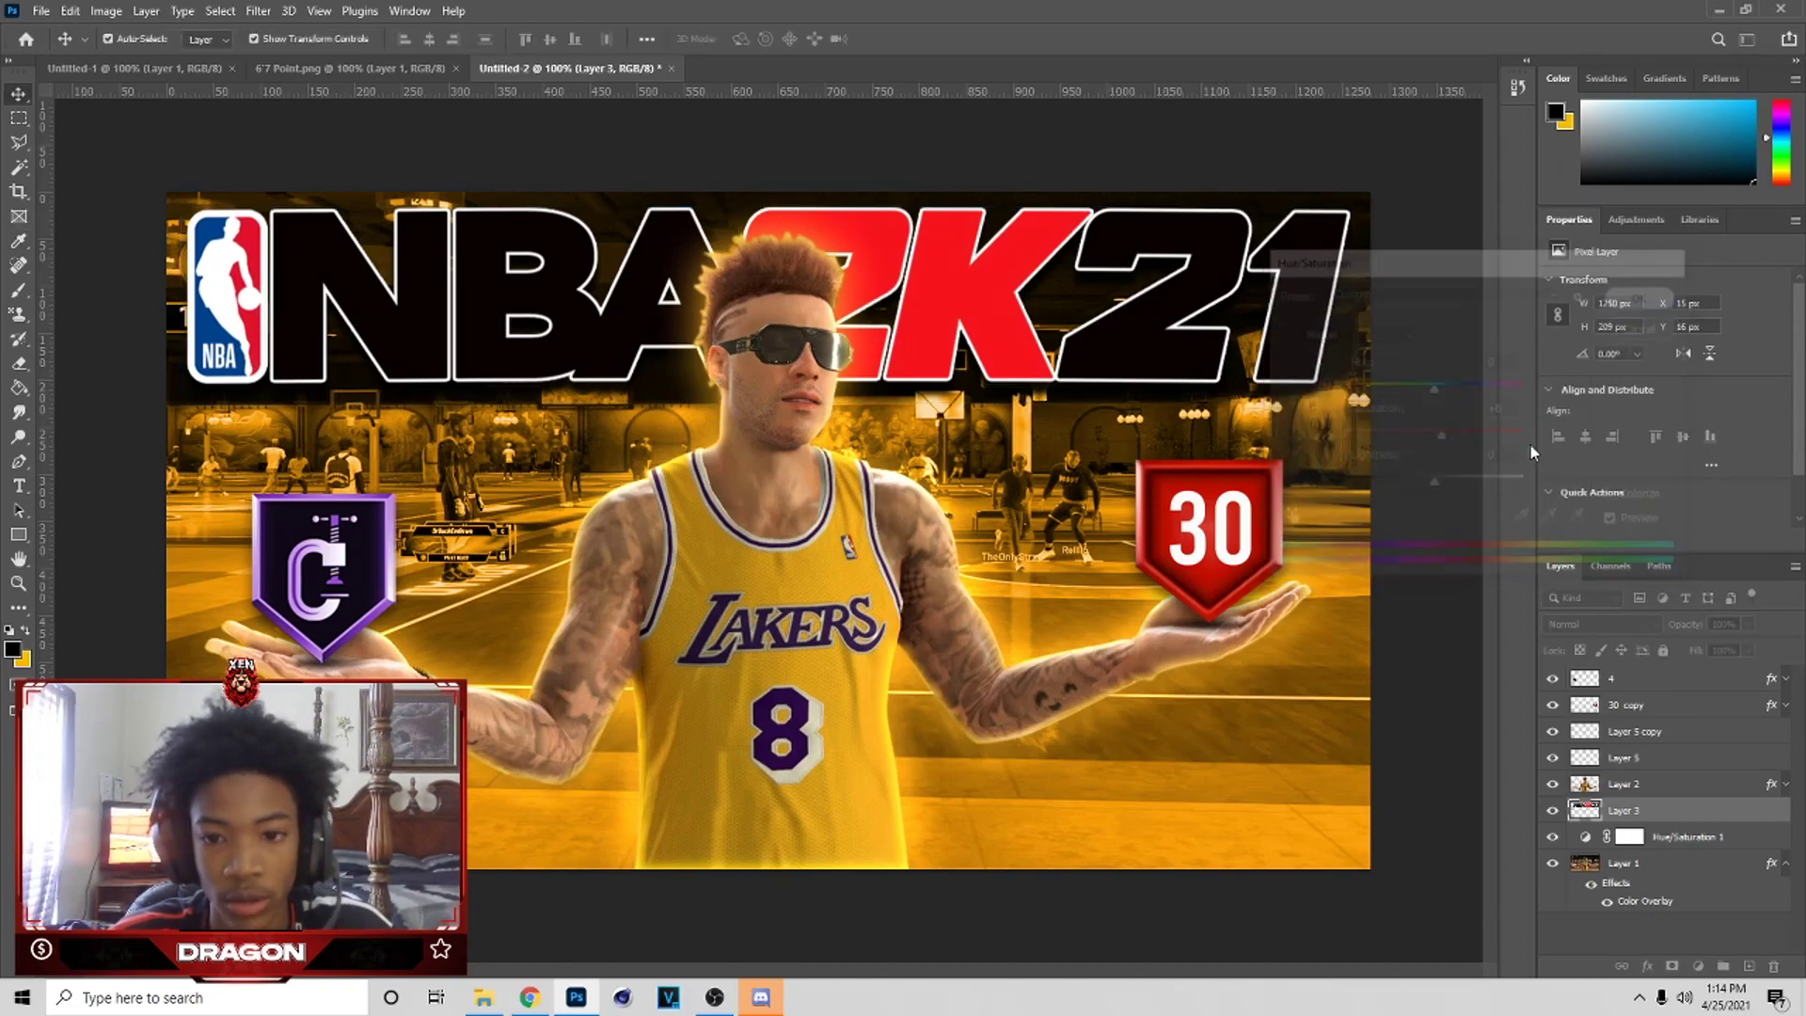
- Add a Vibrance adjustment layer on top boosting vibrance and saturation
{"action": "left_click", "coordinate": [730, 771]}
{"action": "left_click", "coordinate": [1614, 678]}
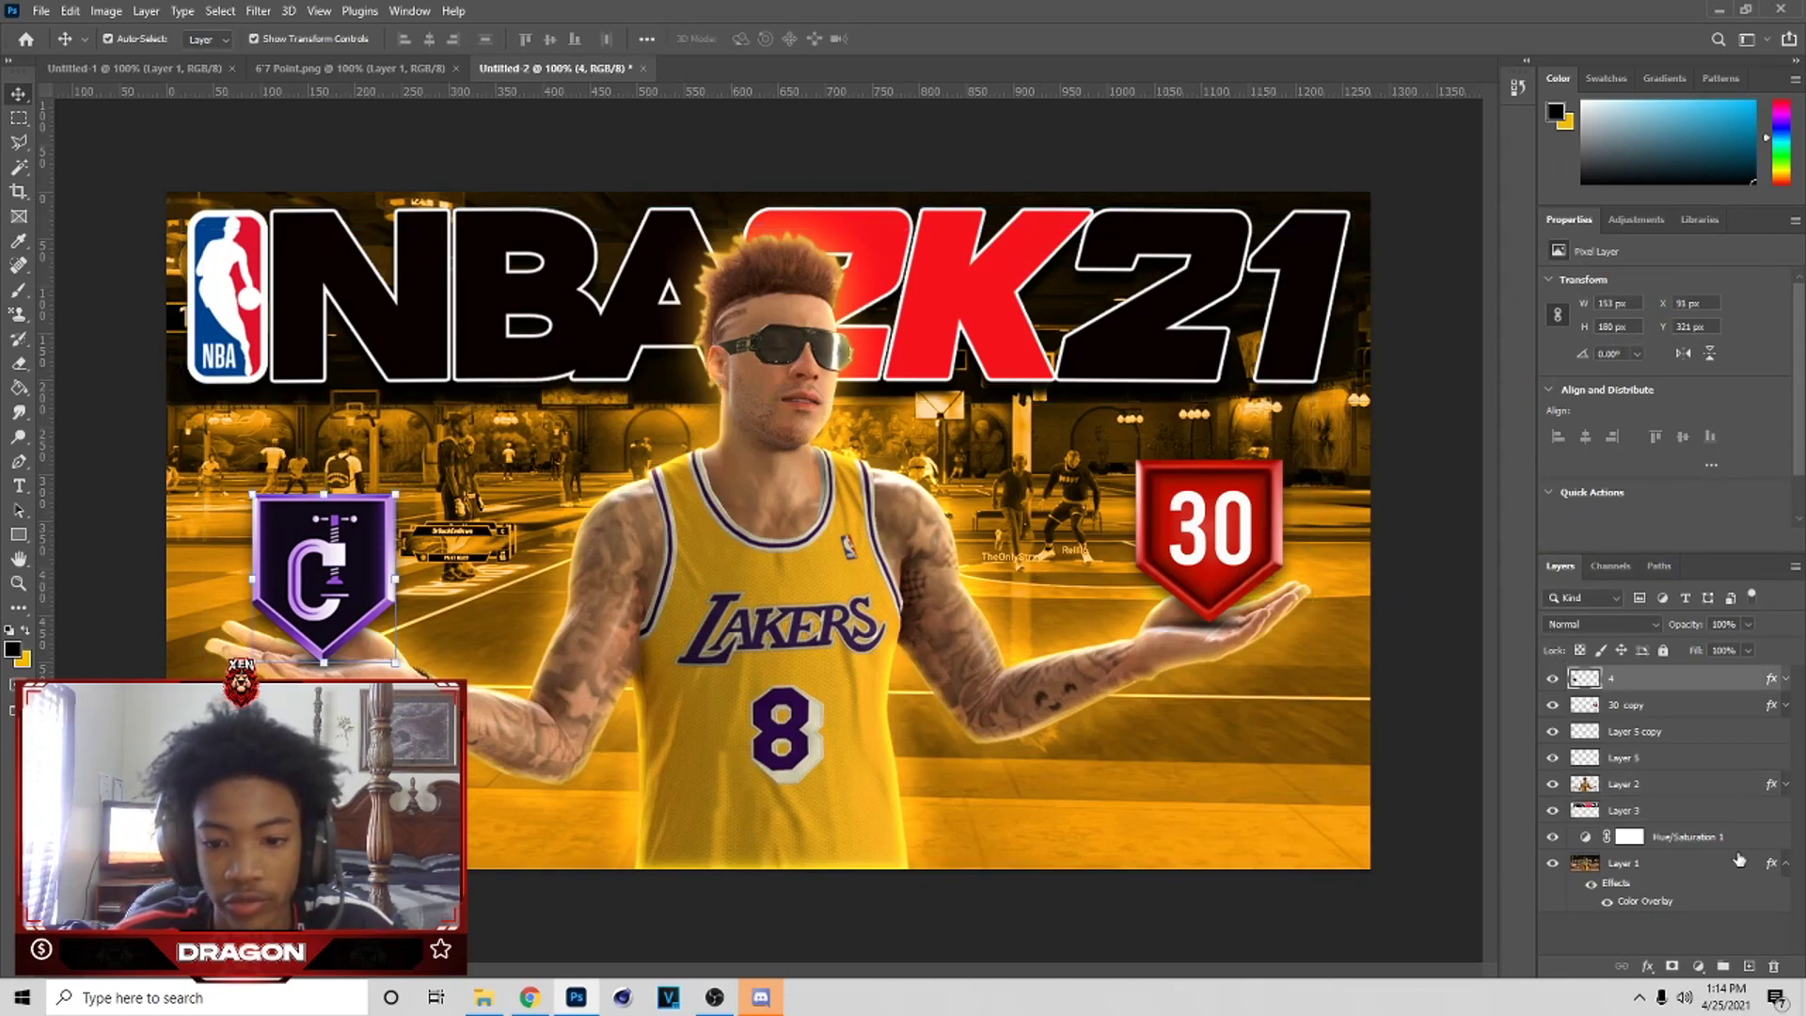
{"action": "left_click", "coordinate": [1690, 967]}
{"action": "left_click", "coordinate": [1687, 784]}
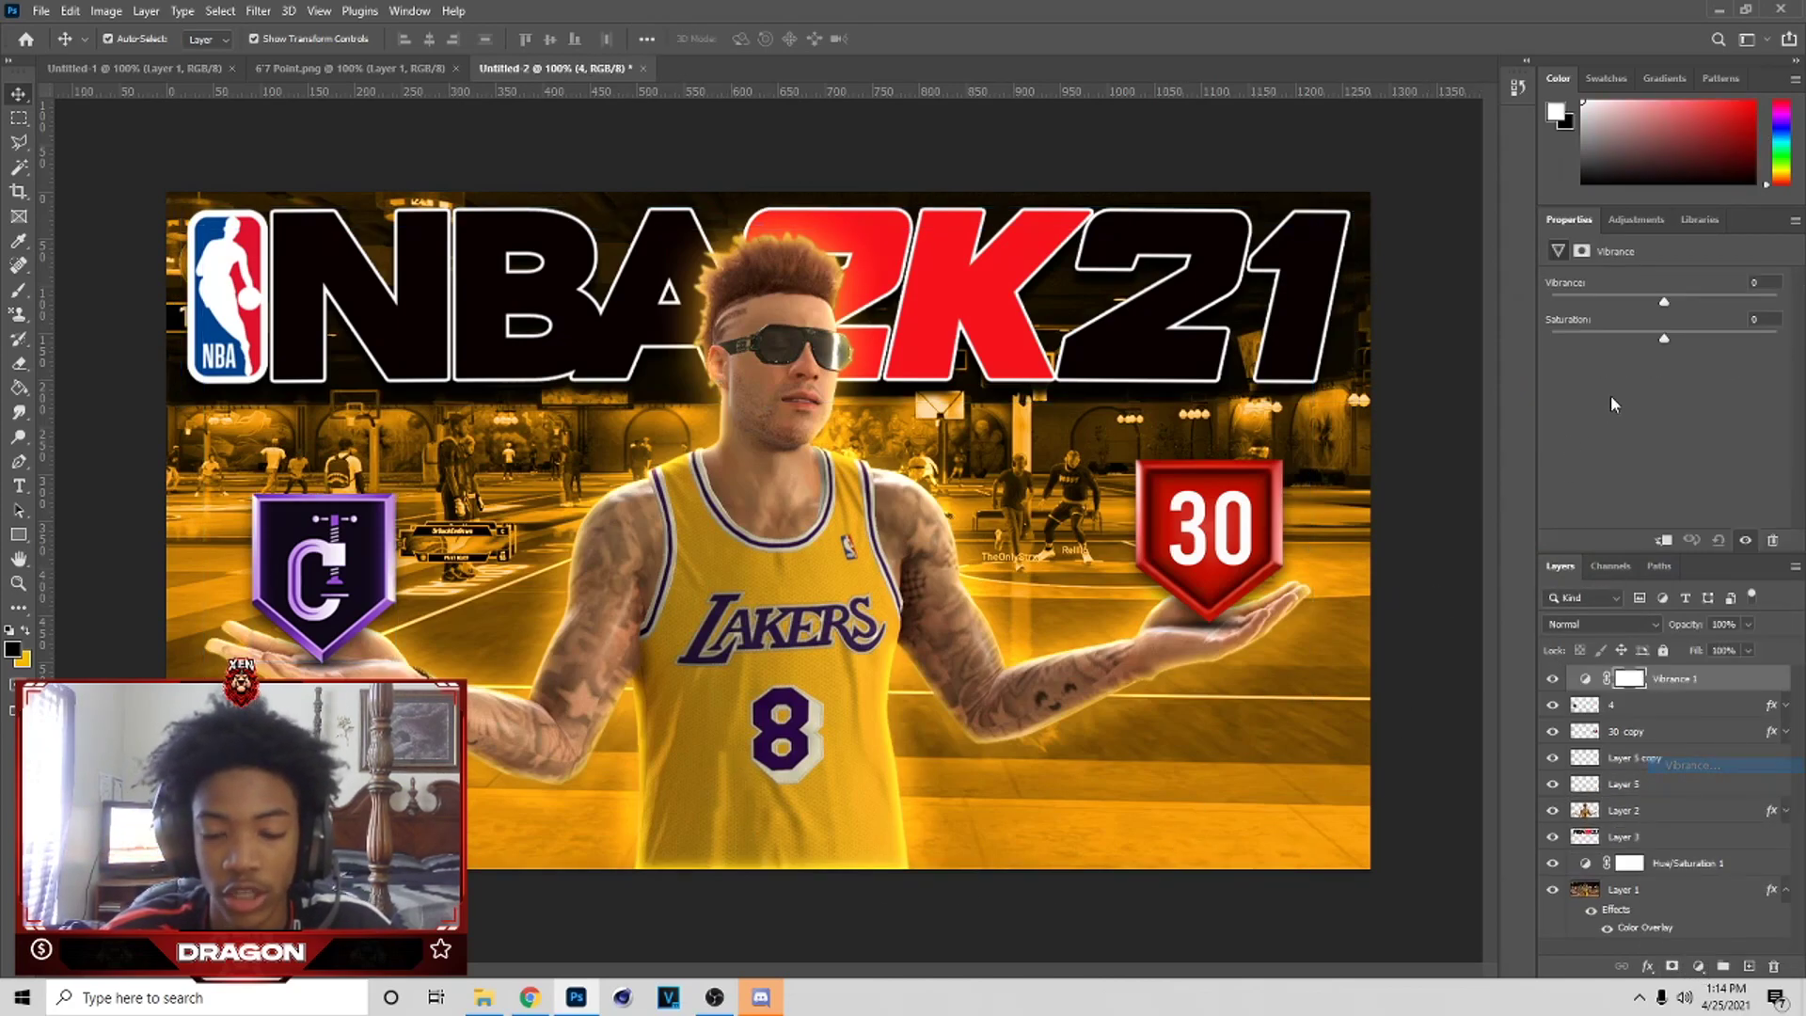
{"action": "left_click_drag", "start_coordinate": [1662, 334], "coordinate": [1669, 299]}
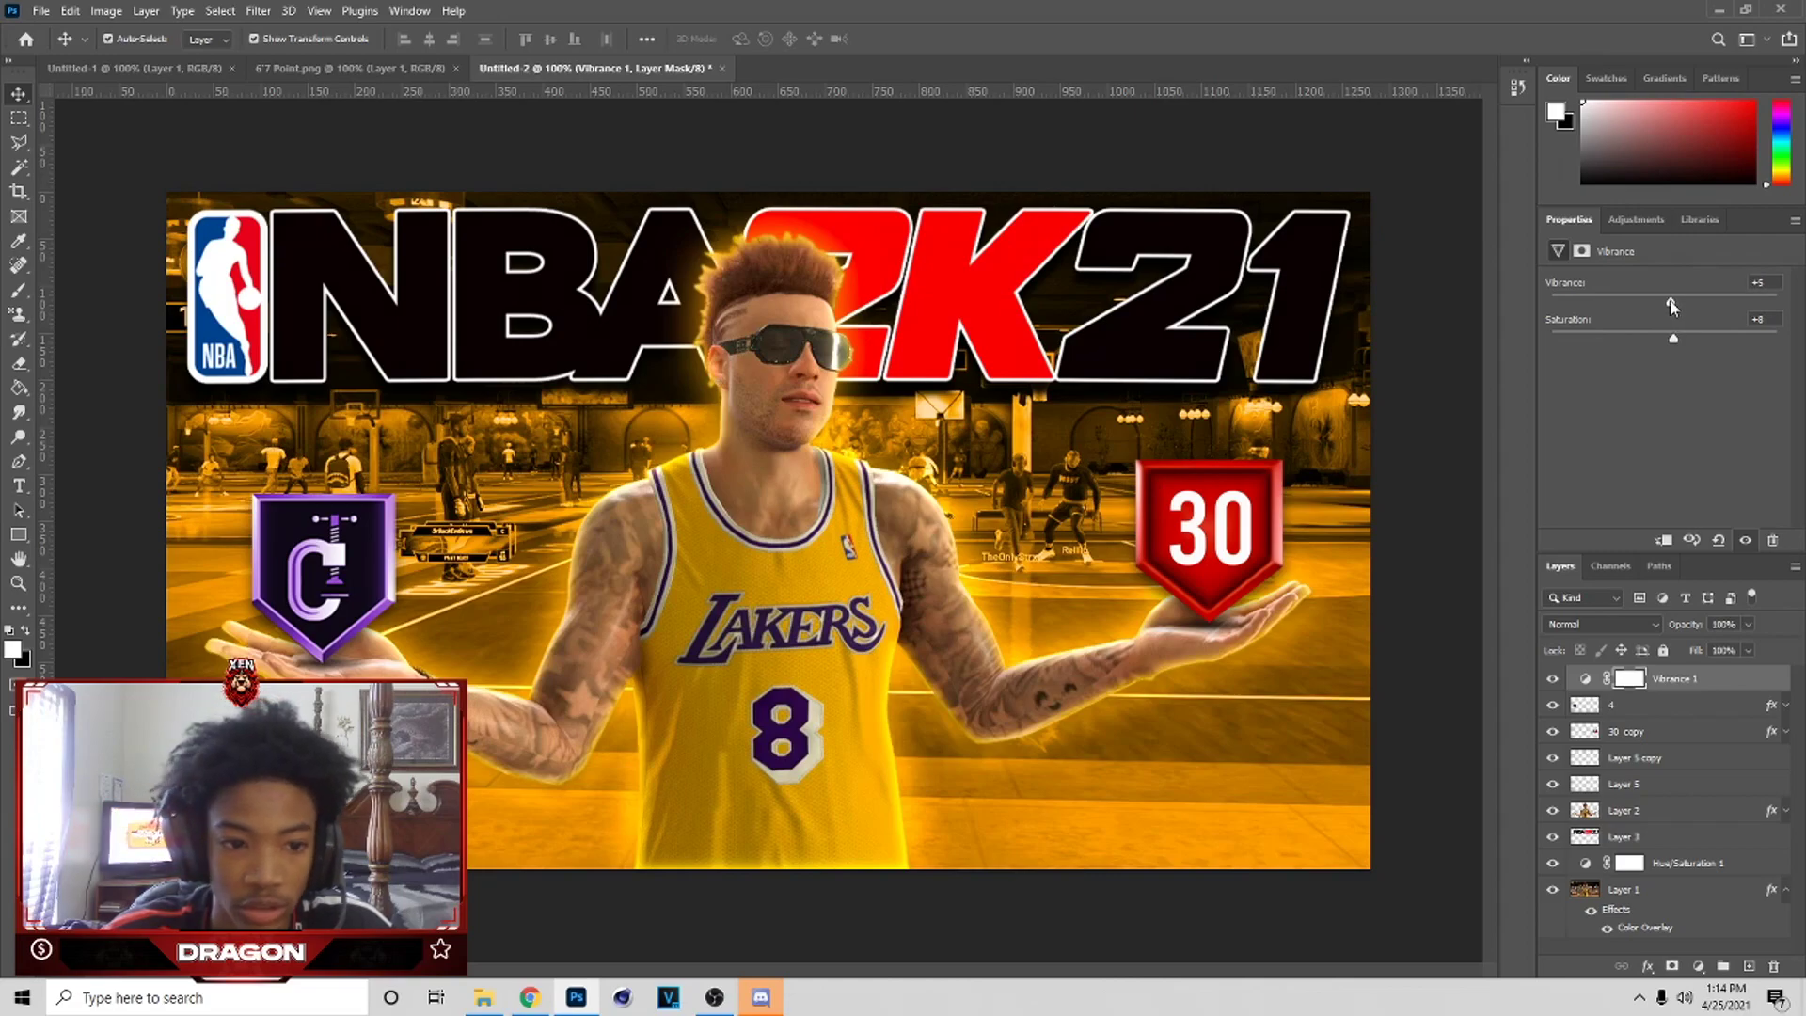
- Select layer 4 down through Layer 2 and scale them up to 103%
{"action": "left_click", "coordinate": [938, 718]}
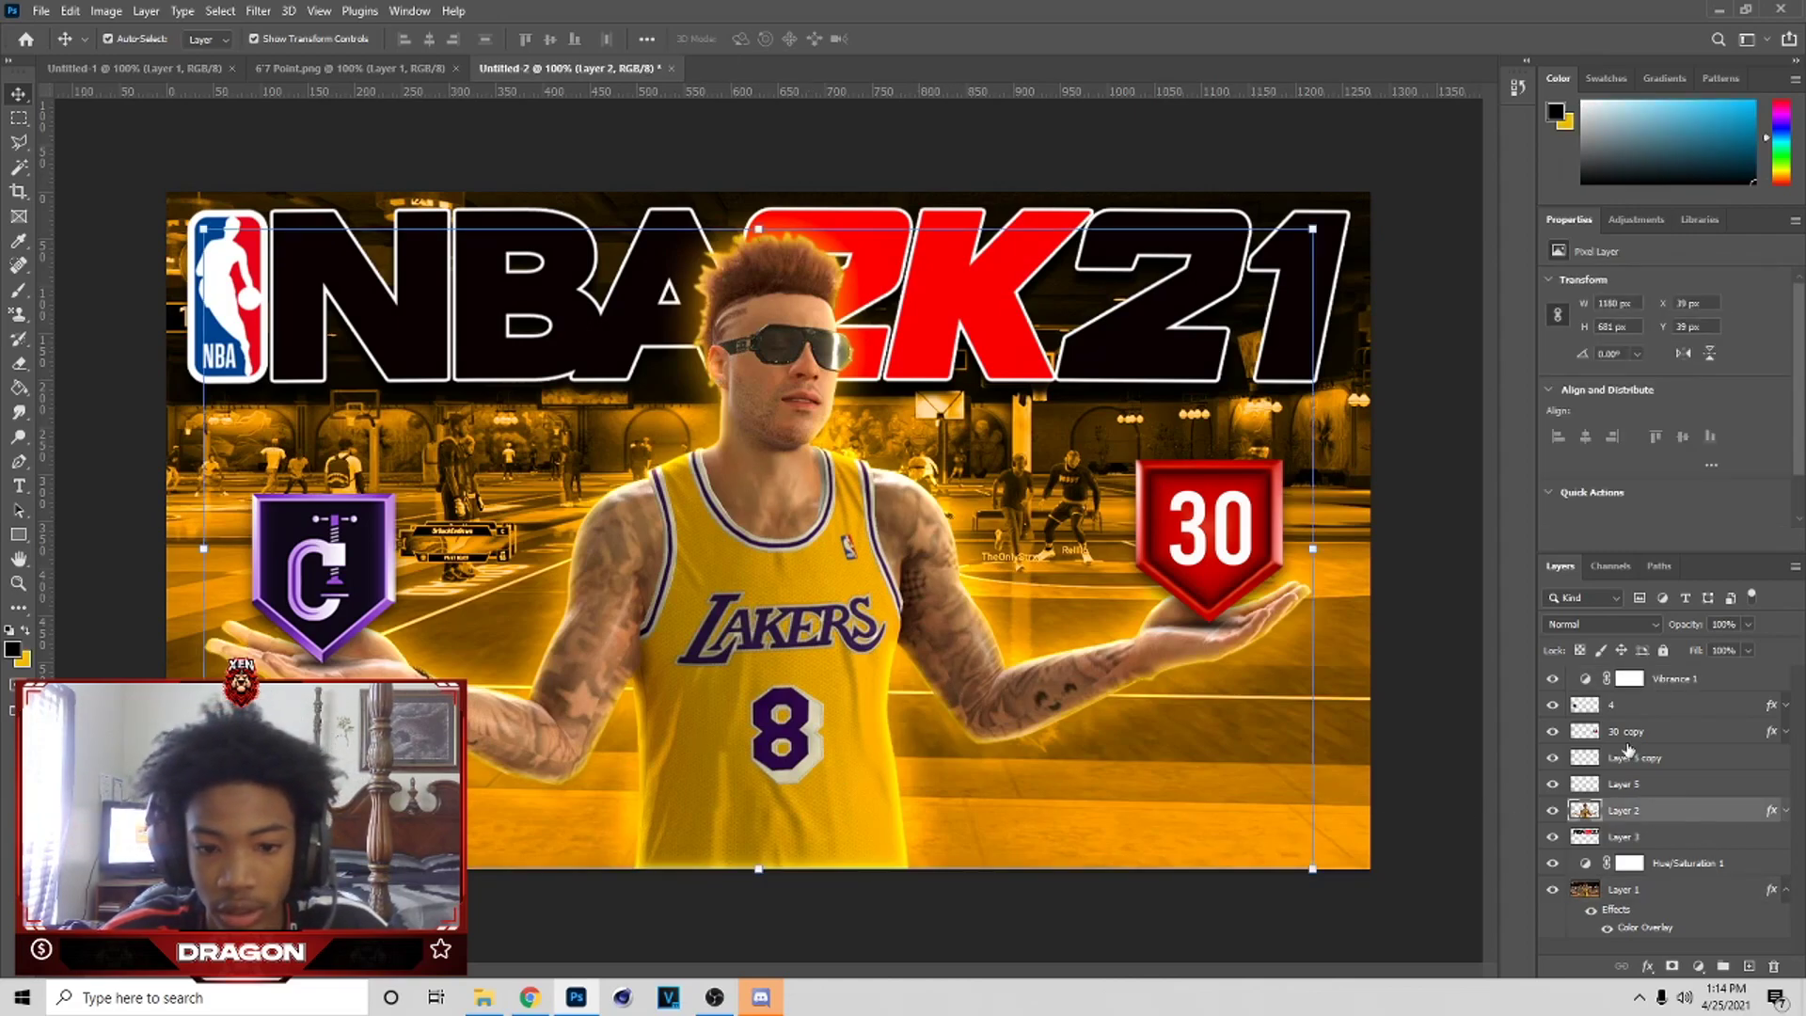
{"action": "left_click", "coordinate": [1656, 706], "text": "shift"}
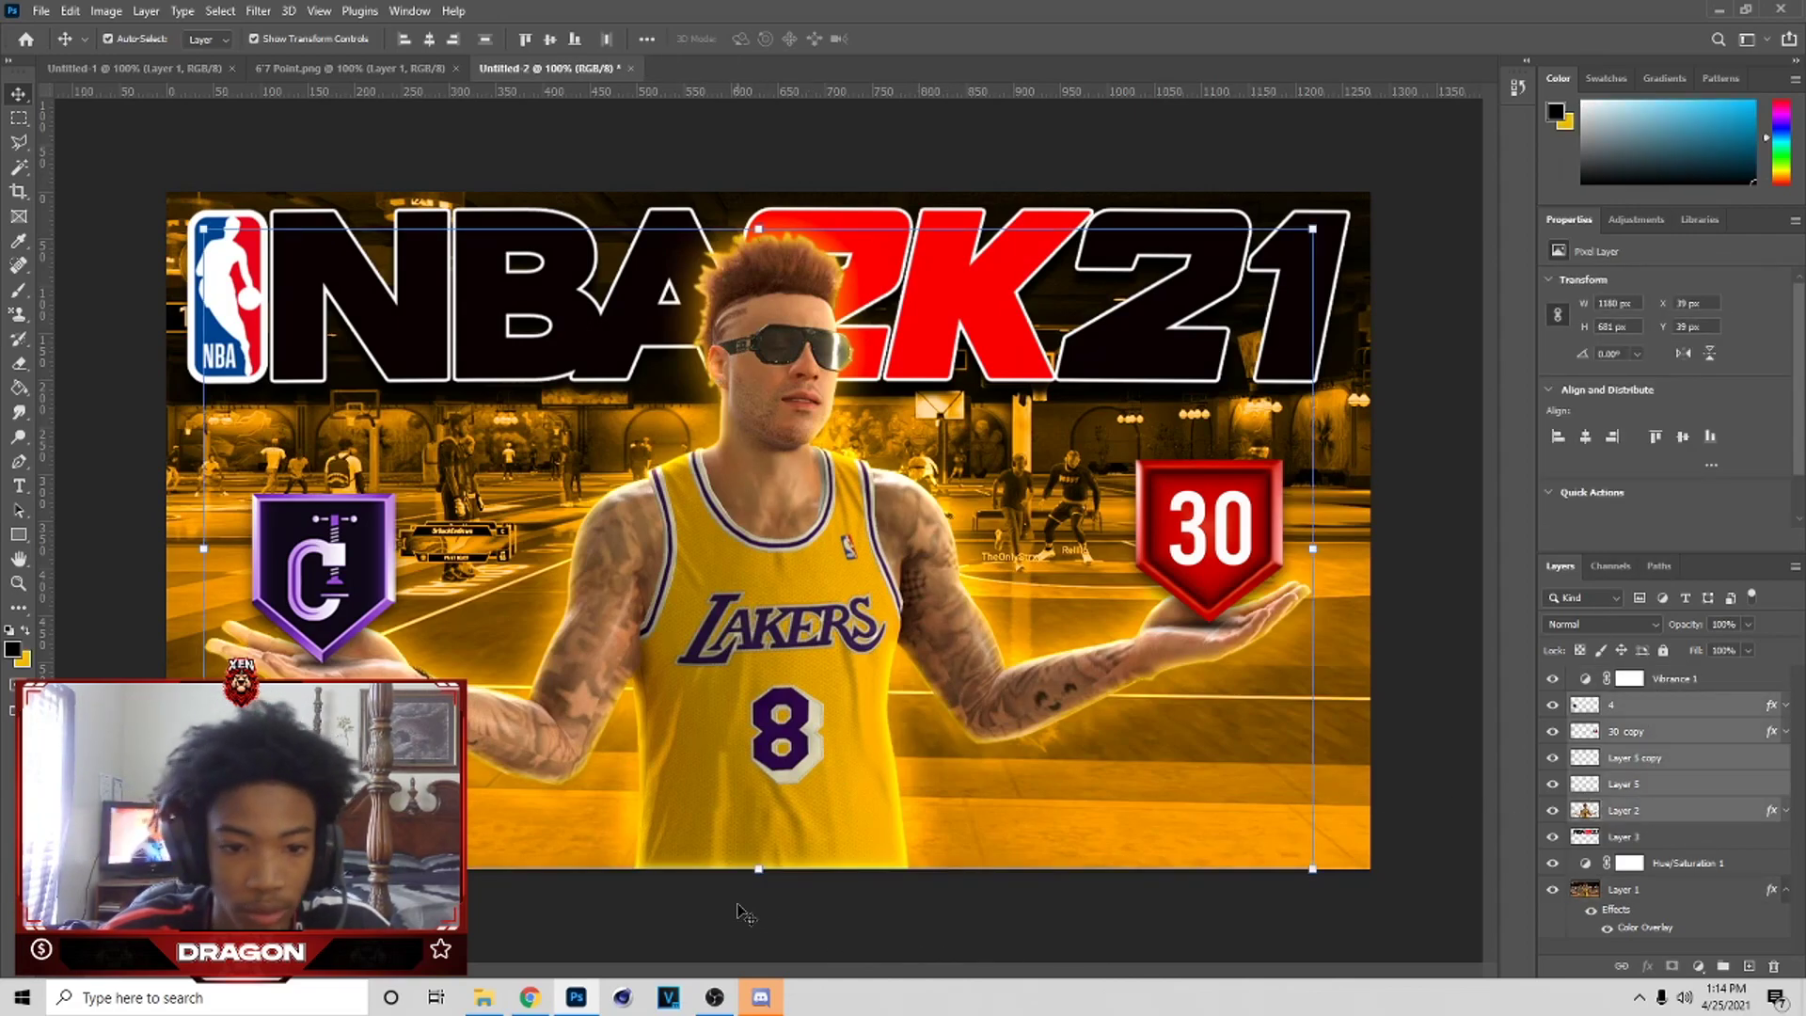
{"action": "left_click_drag", "start_coordinate": [755, 873], "coordinate": [757, 893]}
{"action": "left_click_drag", "start_coordinate": [774, 754], "coordinate": [775, 762]}
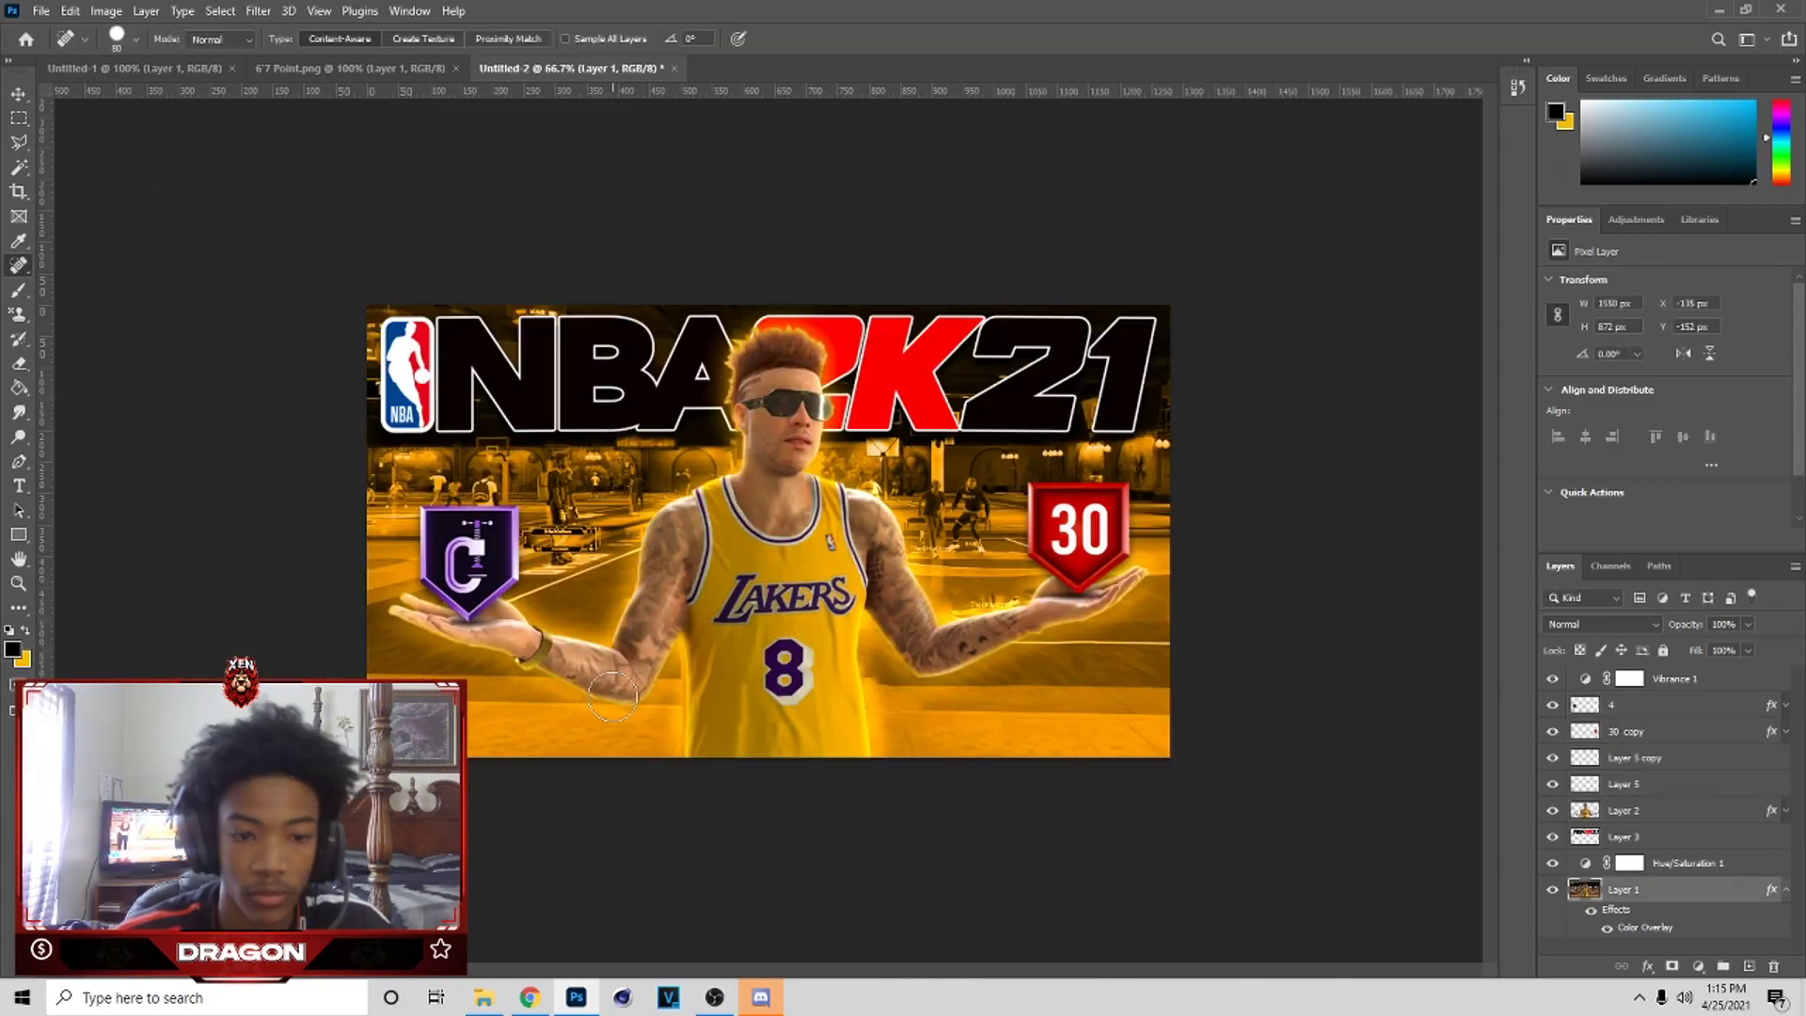
{"action": "key", "text": "ctrl+plus"}
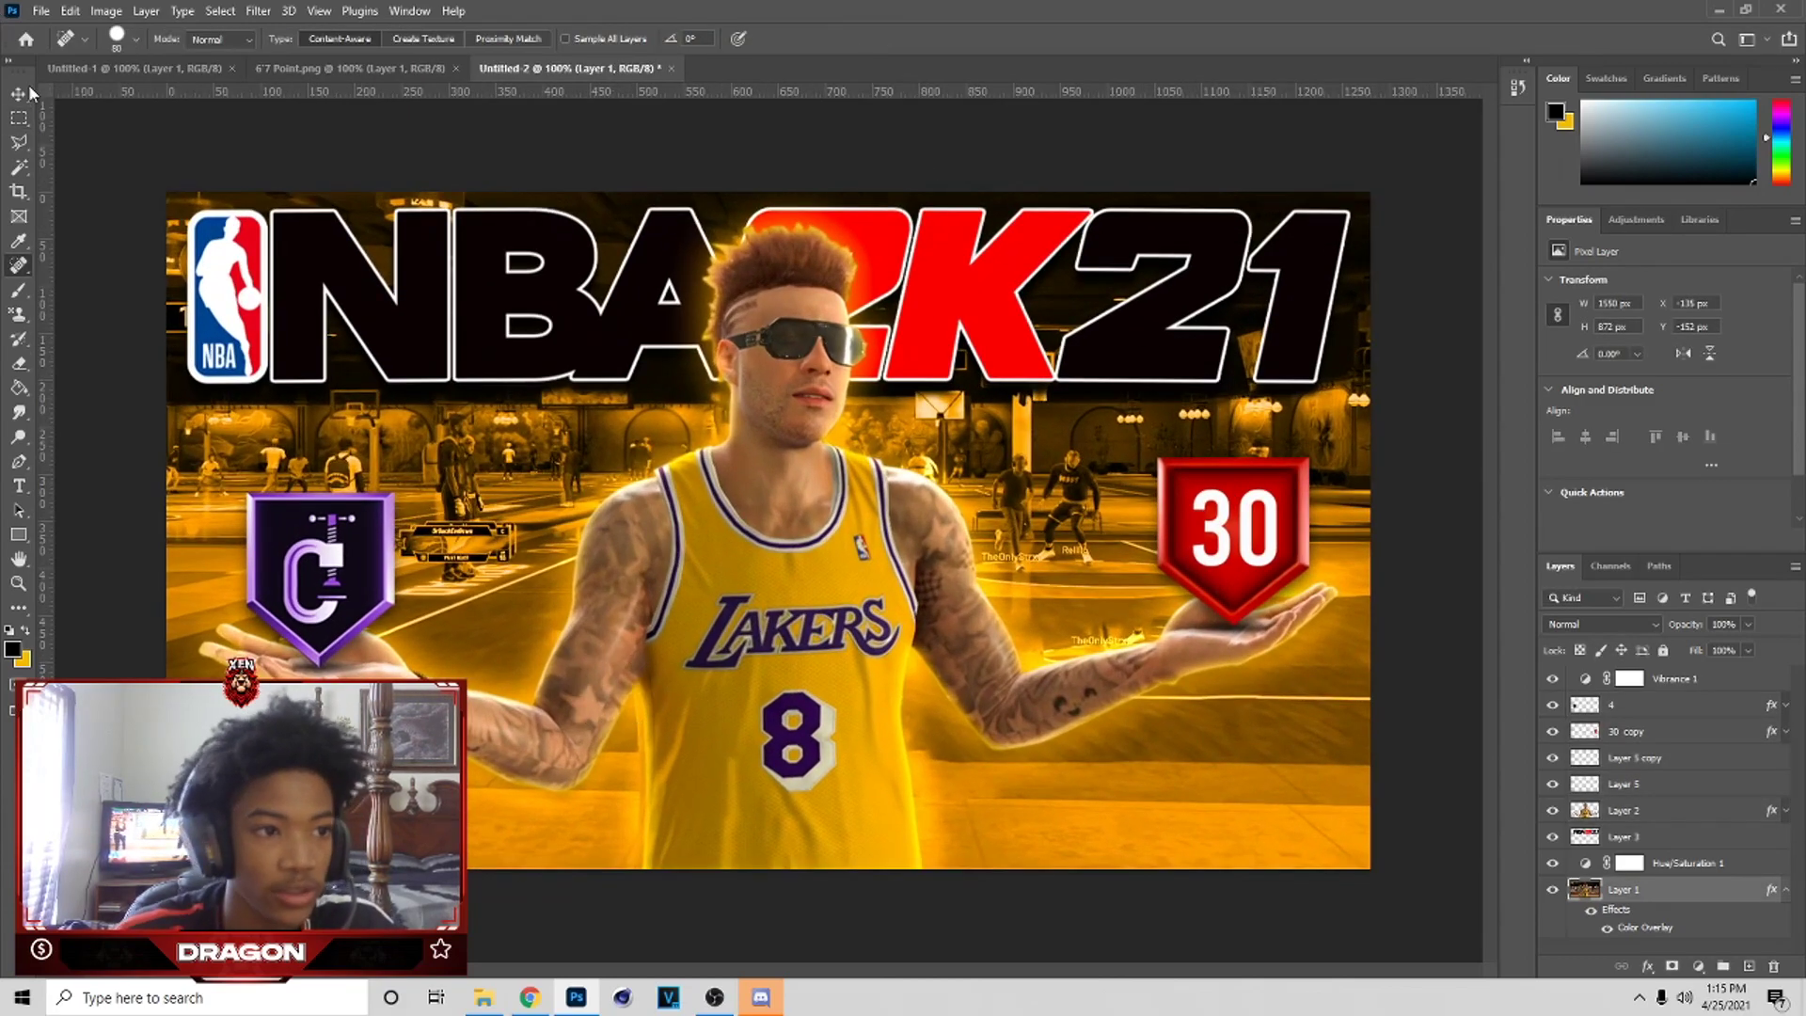
- Compare the thumbnail with the 6'7 Point.png reference, then start opening an image file
{"action": "left_click", "coordinate": [25, 93]}
{"action": "left_click", "coordinate": [920, 588]}
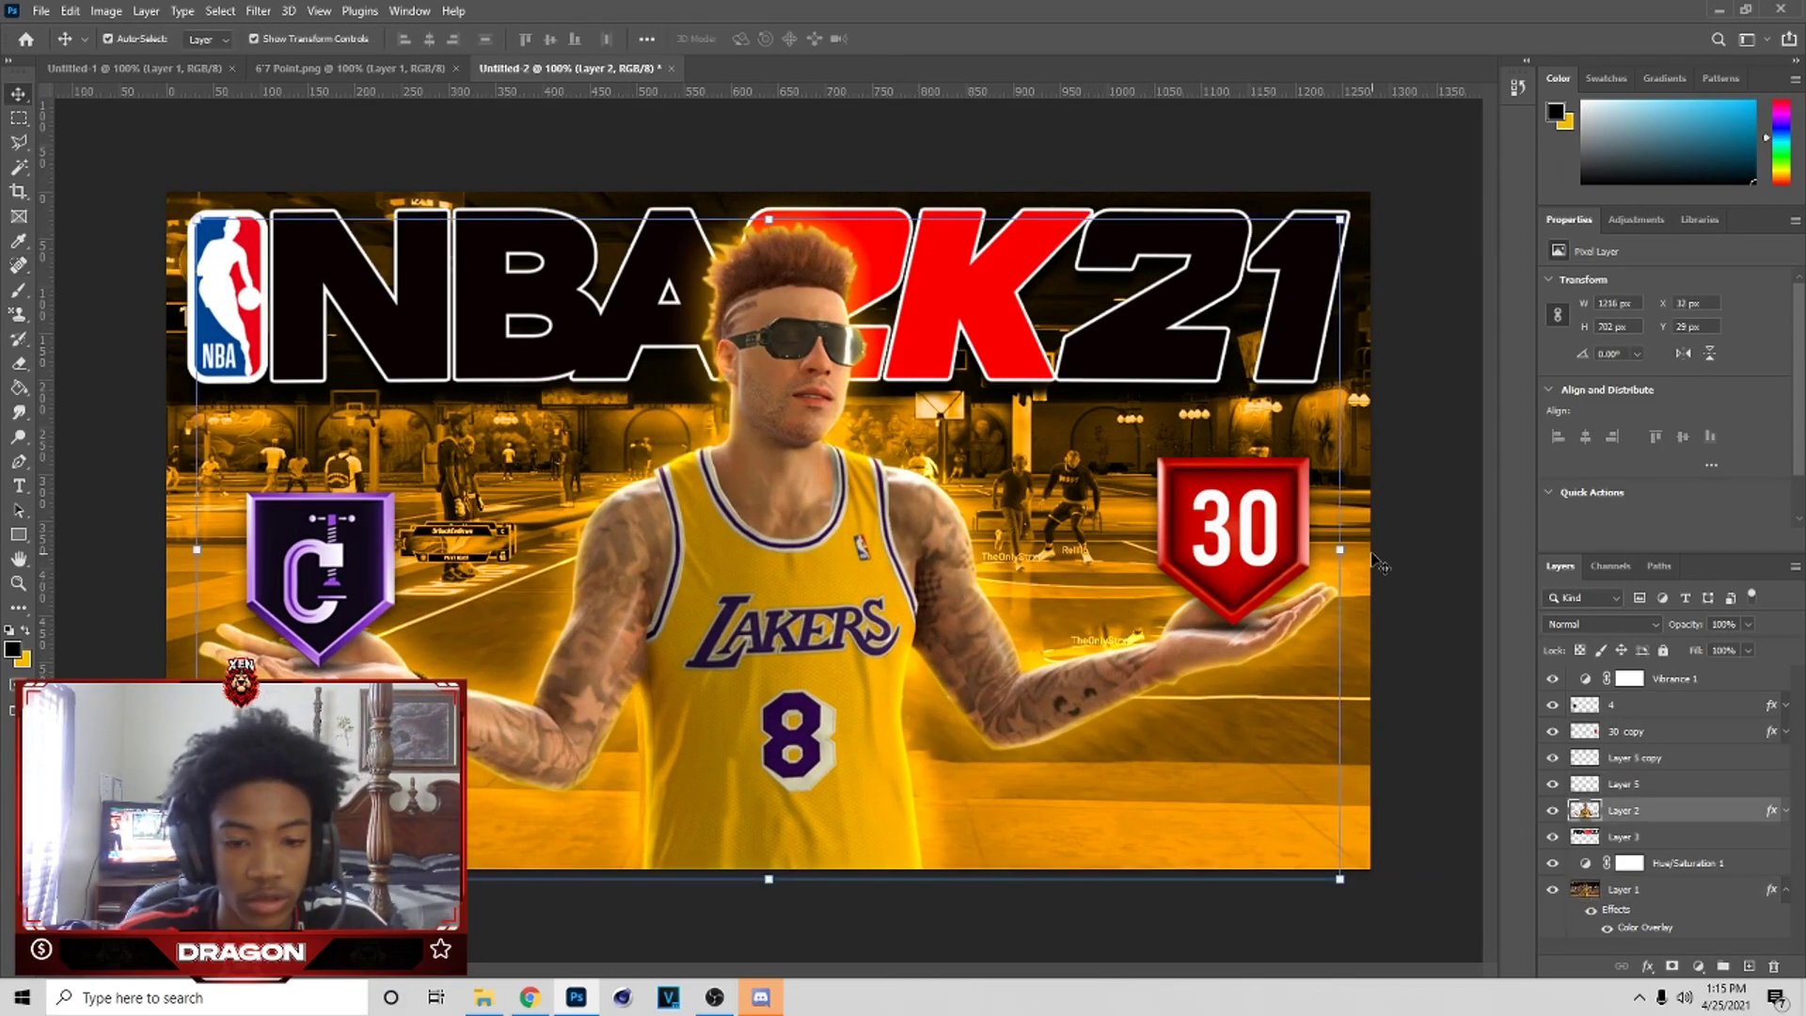
{"action": "left_click", "coordinate": [1224, 646]}
{"action": "left_click", "coordinate": [273, 68]}
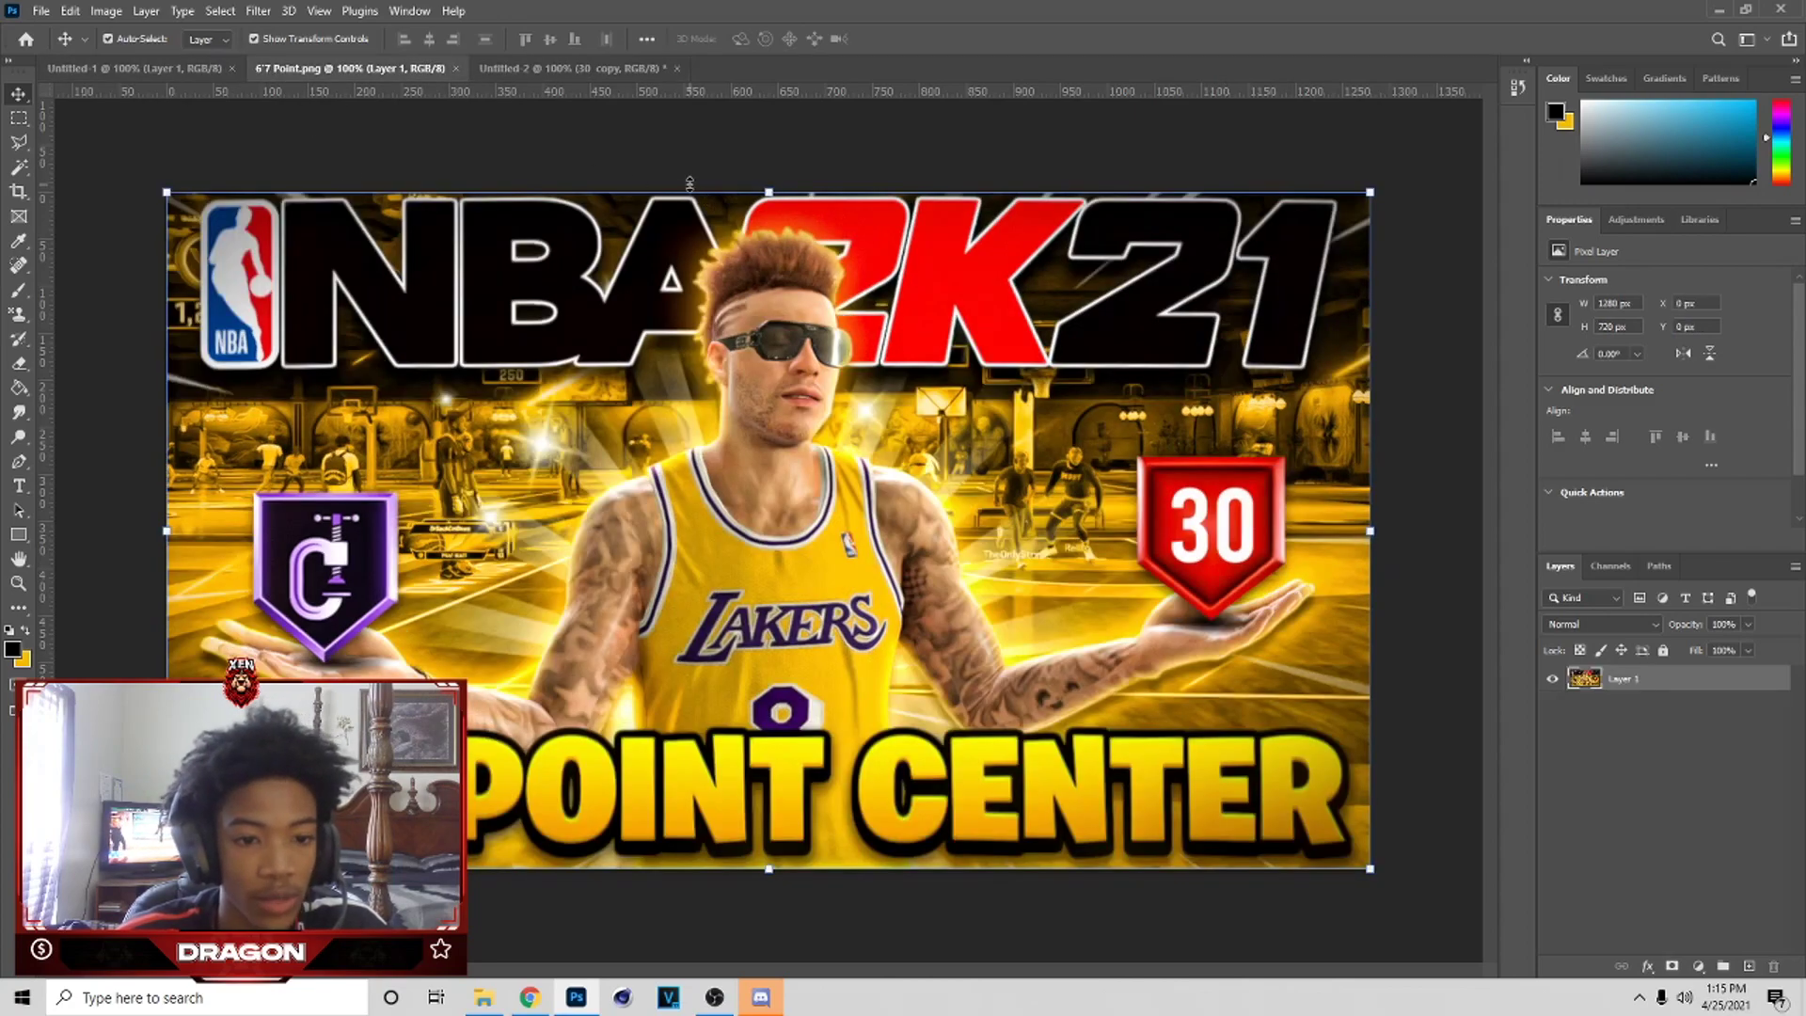
{"action": "left_click", "coordinate": [531, 70]}
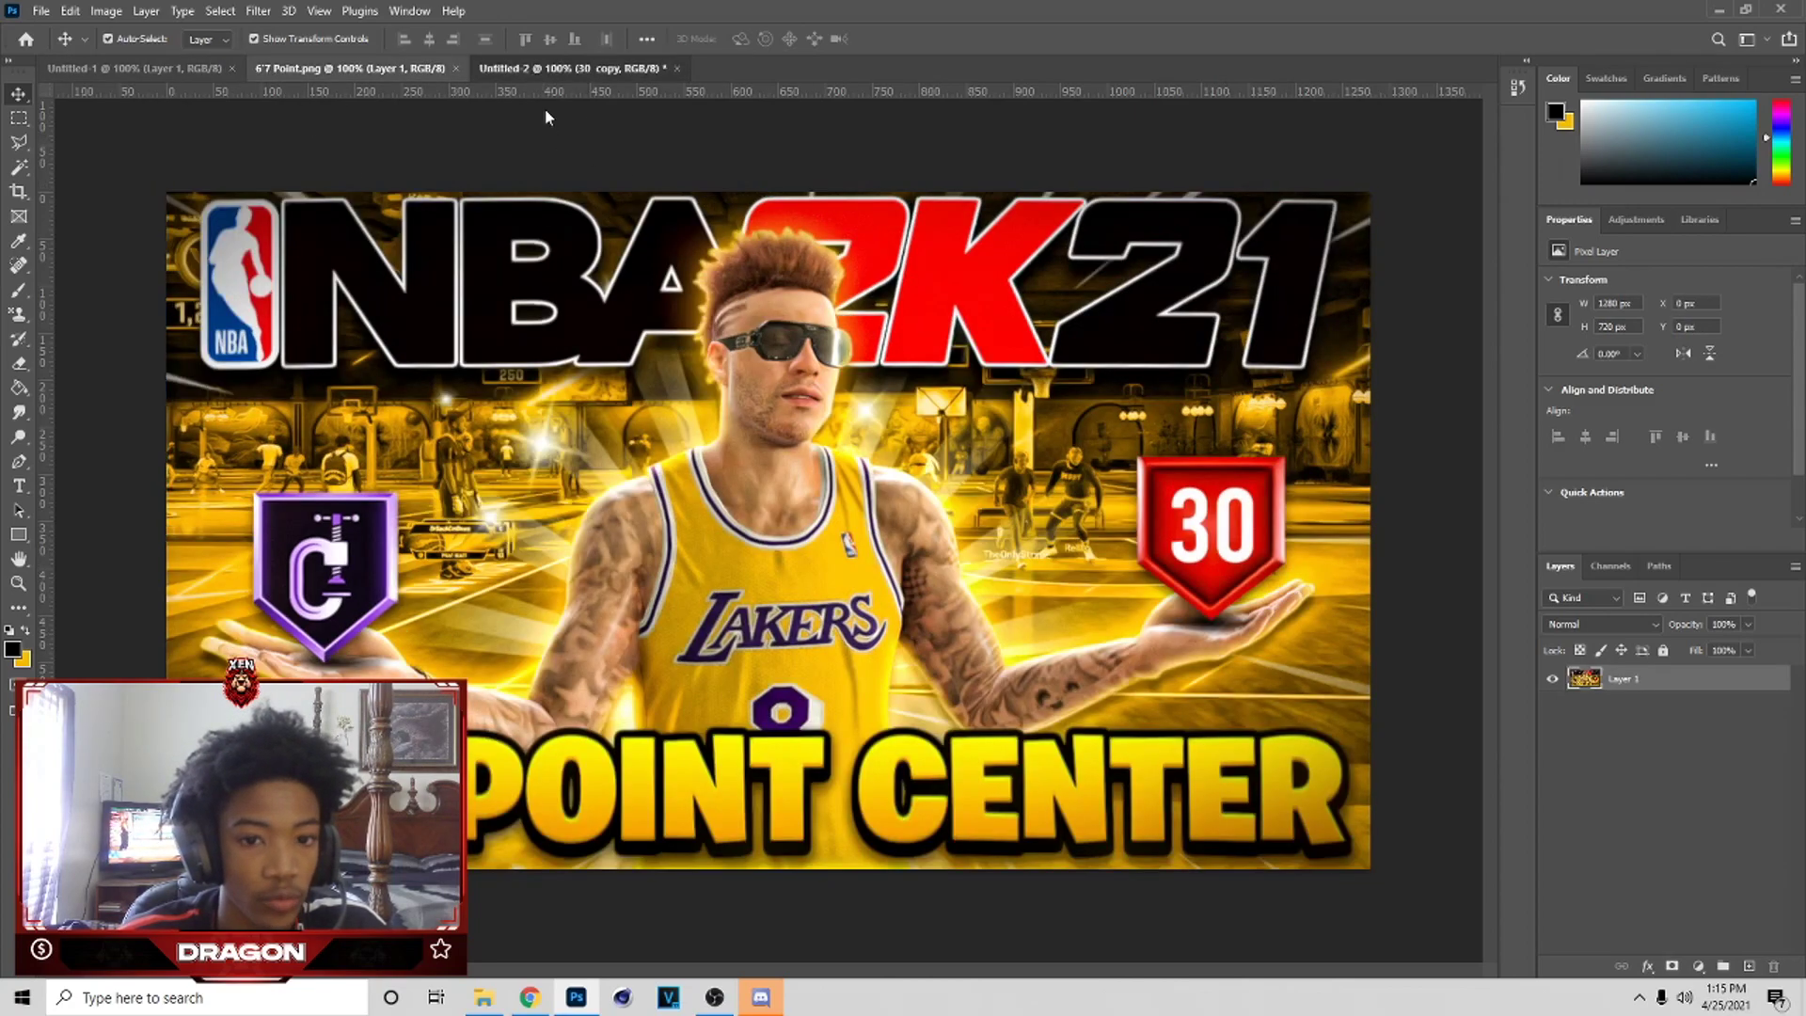
{"action": "left_click", "coordinate": [52, 12]}
- Open Best Animated Lines.png from the GFXPACKS Recycled GFX Pack Effects folder
{"action": "left_click", "coordinate": [56, 51]}
{"action": "left_click", "coordinate": [83, 236]}
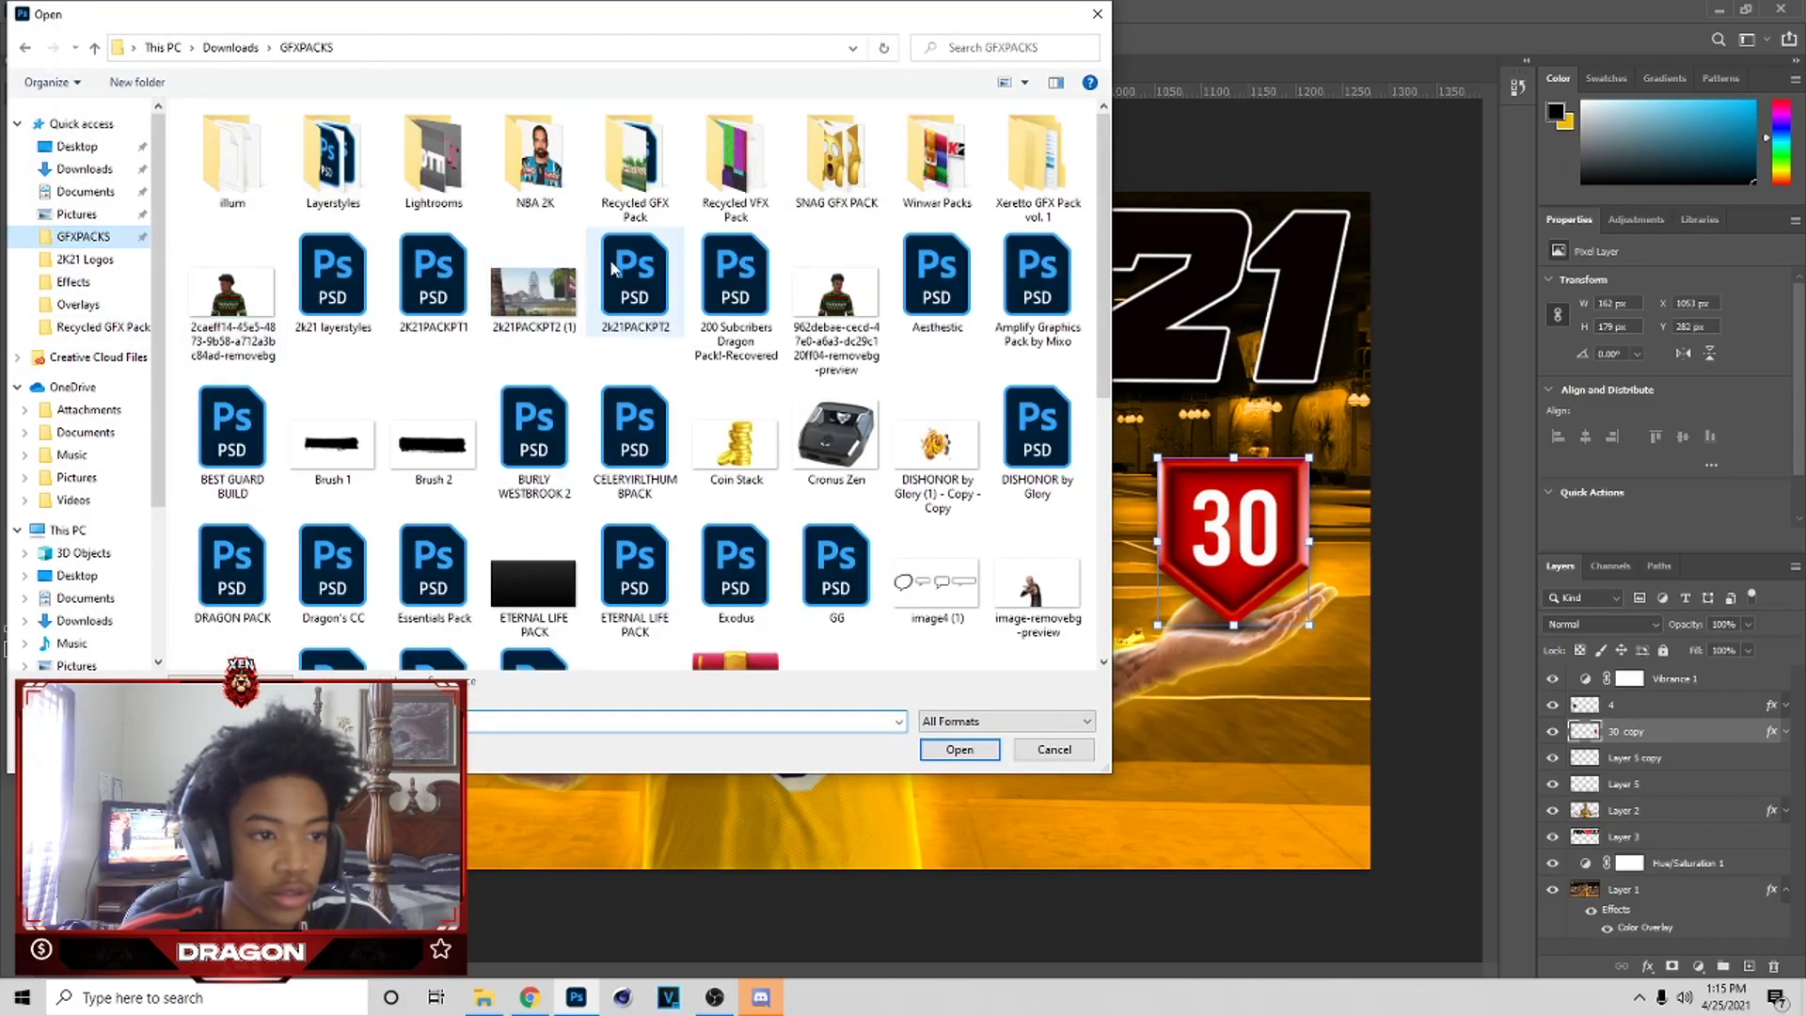
{"action": "double_click", "coordinate": [635, 174]}
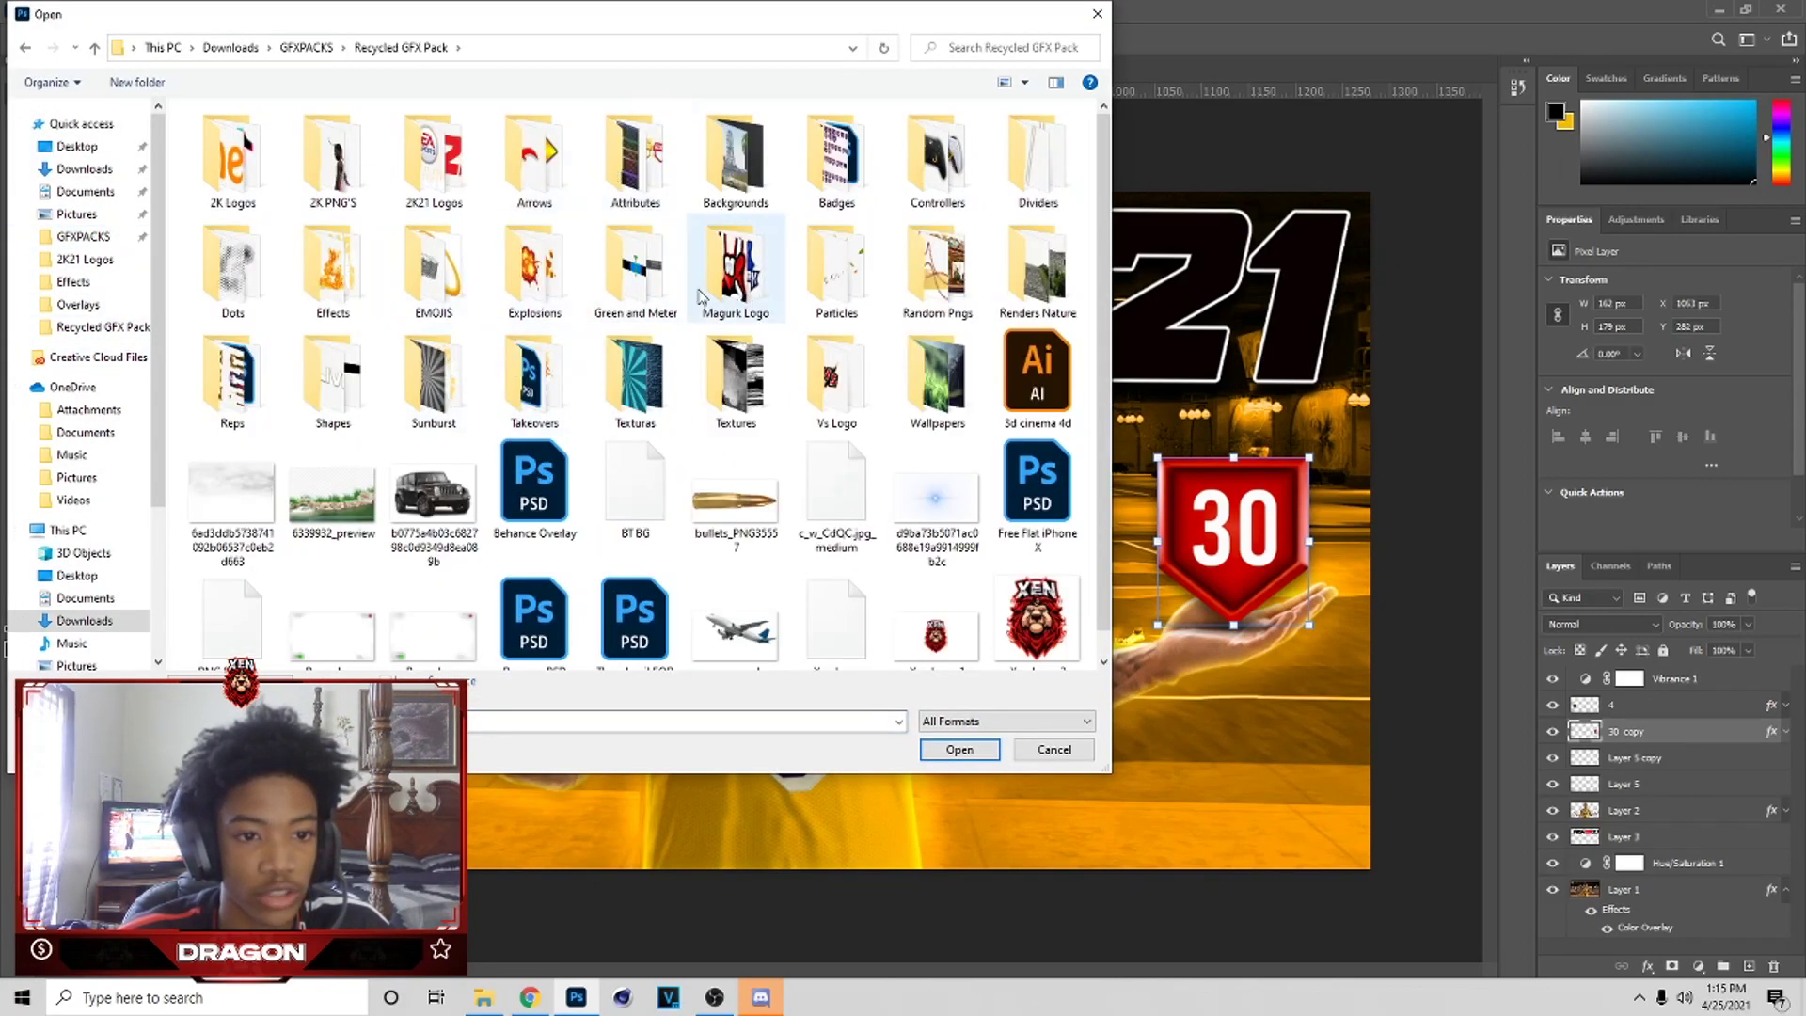
{"action": "double_click", "coordinate": [333, 273]}
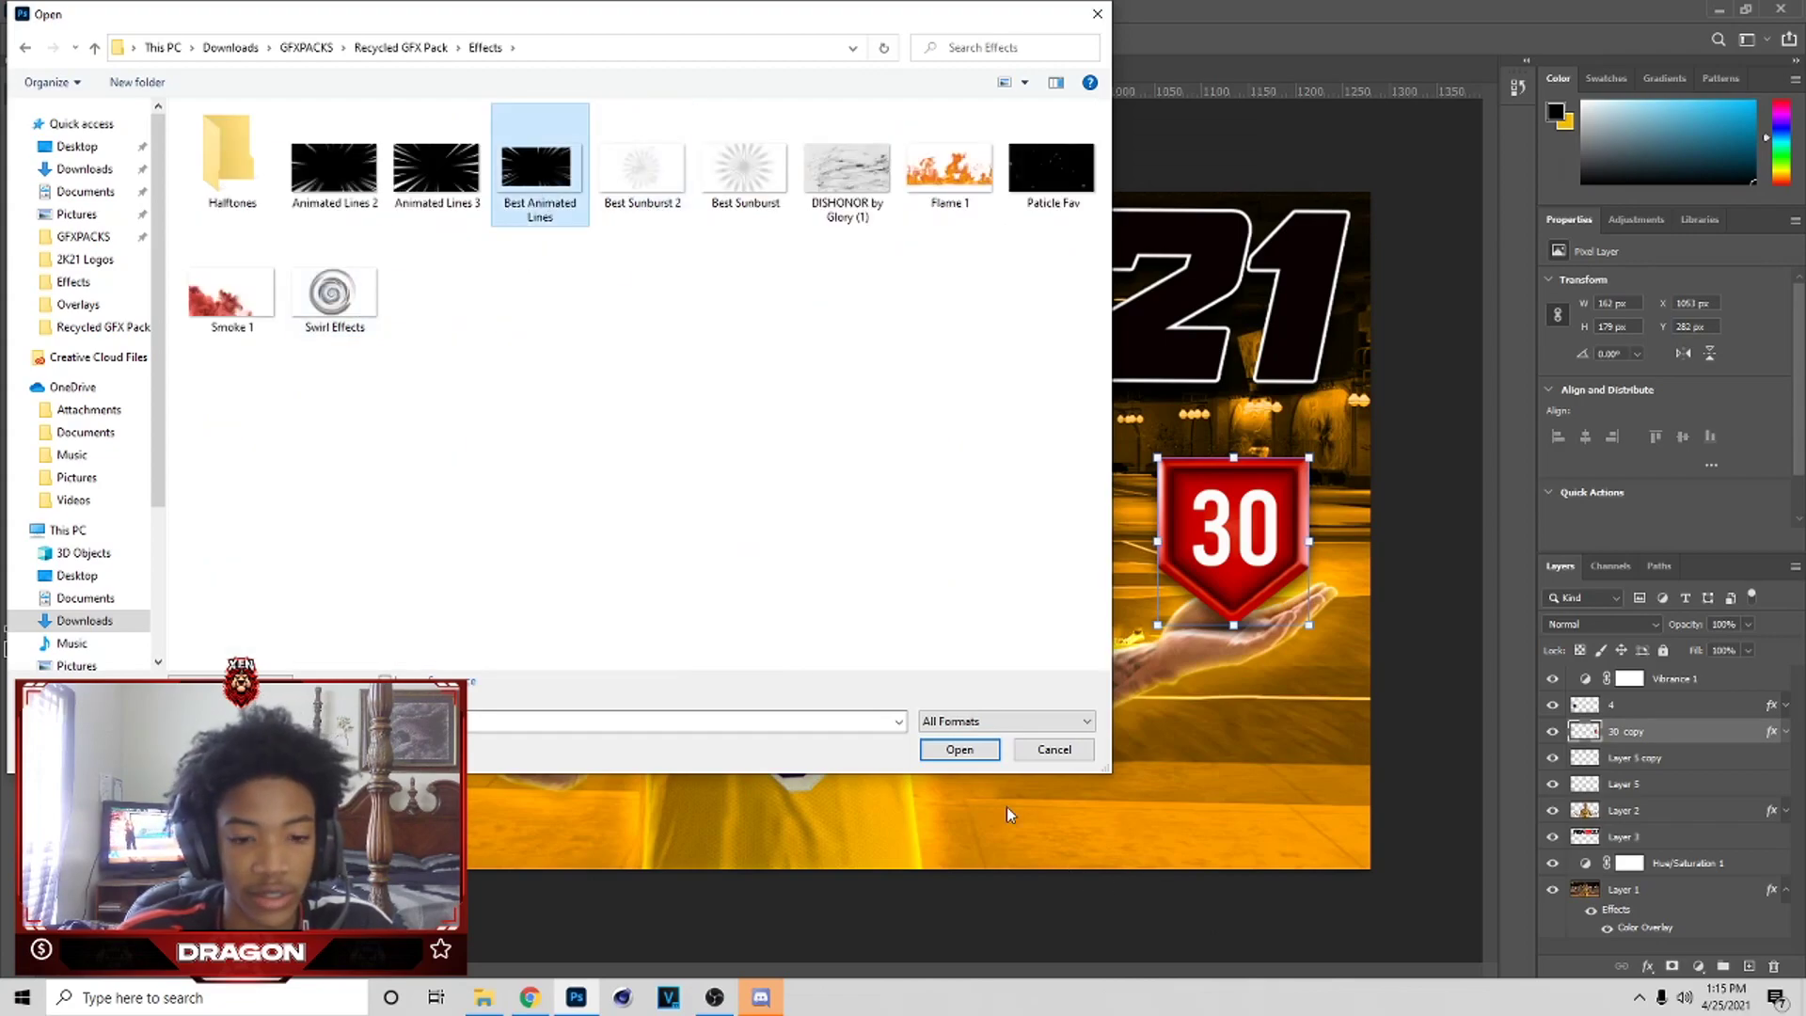
{"action": "left_click", "coordinate": [979, 750]}
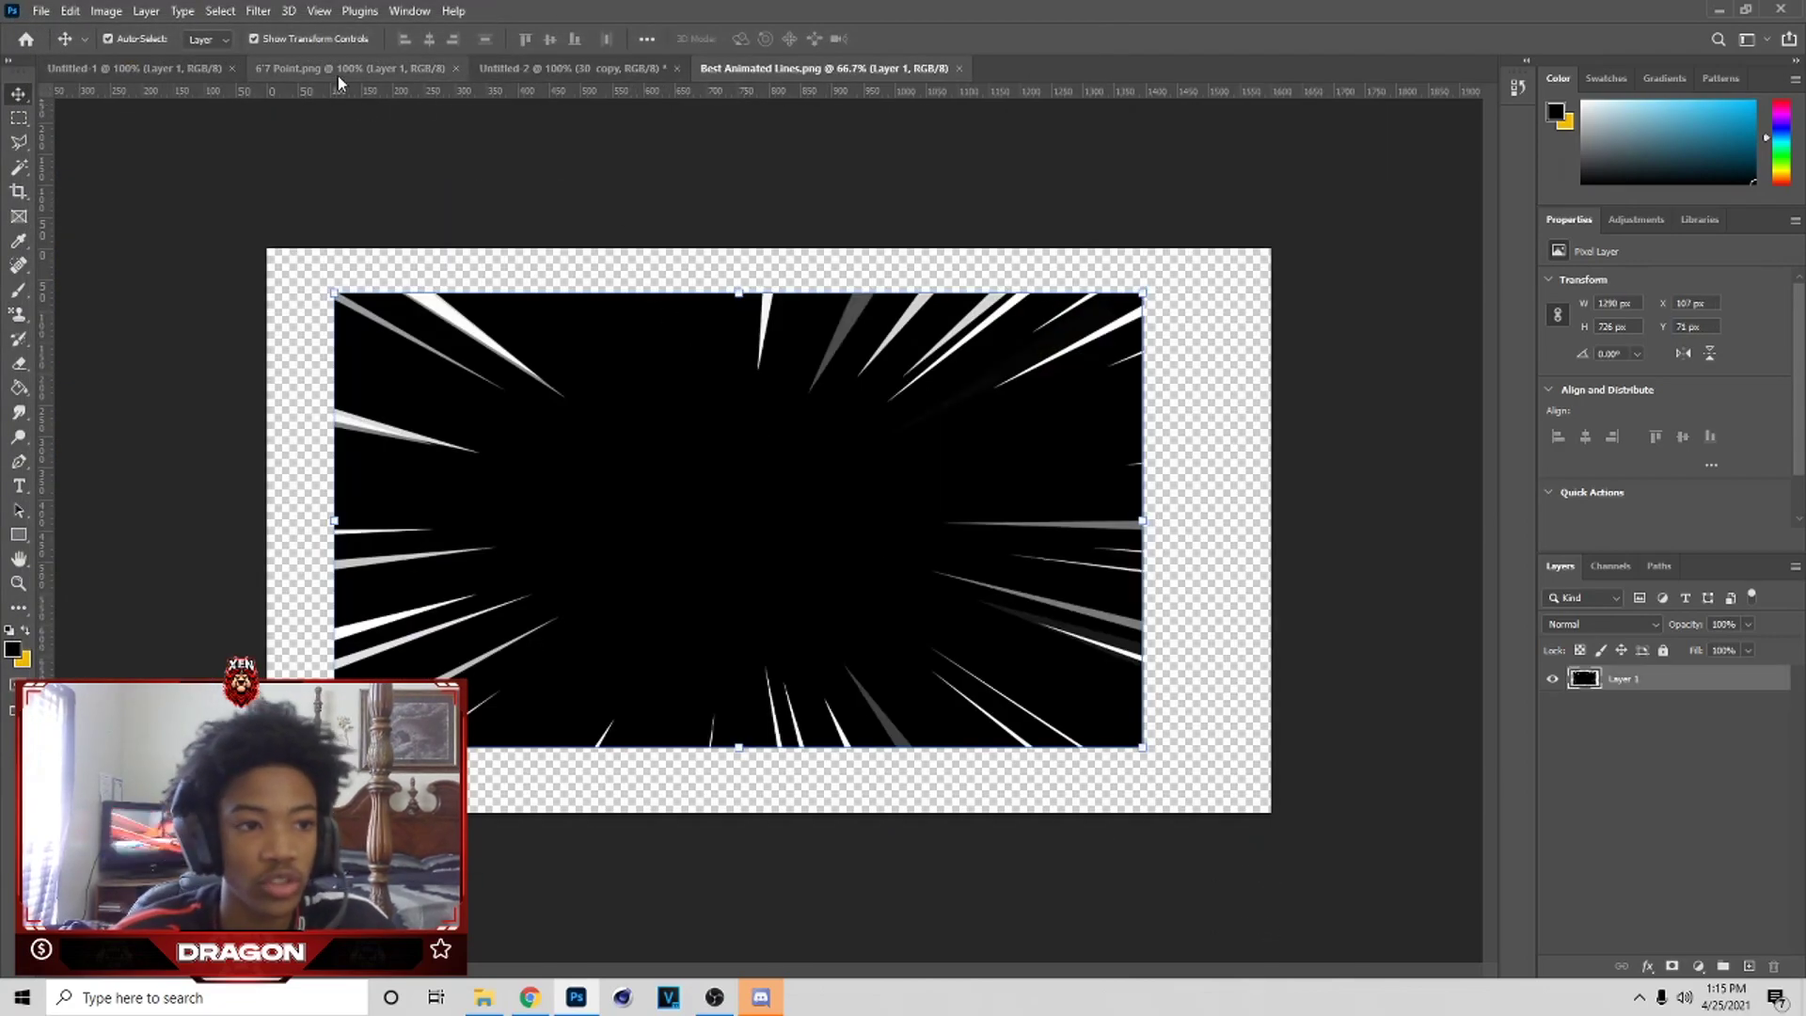
- Paste the burst lines into the thumbnail in Screen mode, beneath the logo and player
{"action": "left_click", "coordinate": [348, 68]}
{"action": "left_click", "coordinate": [494, 68]}
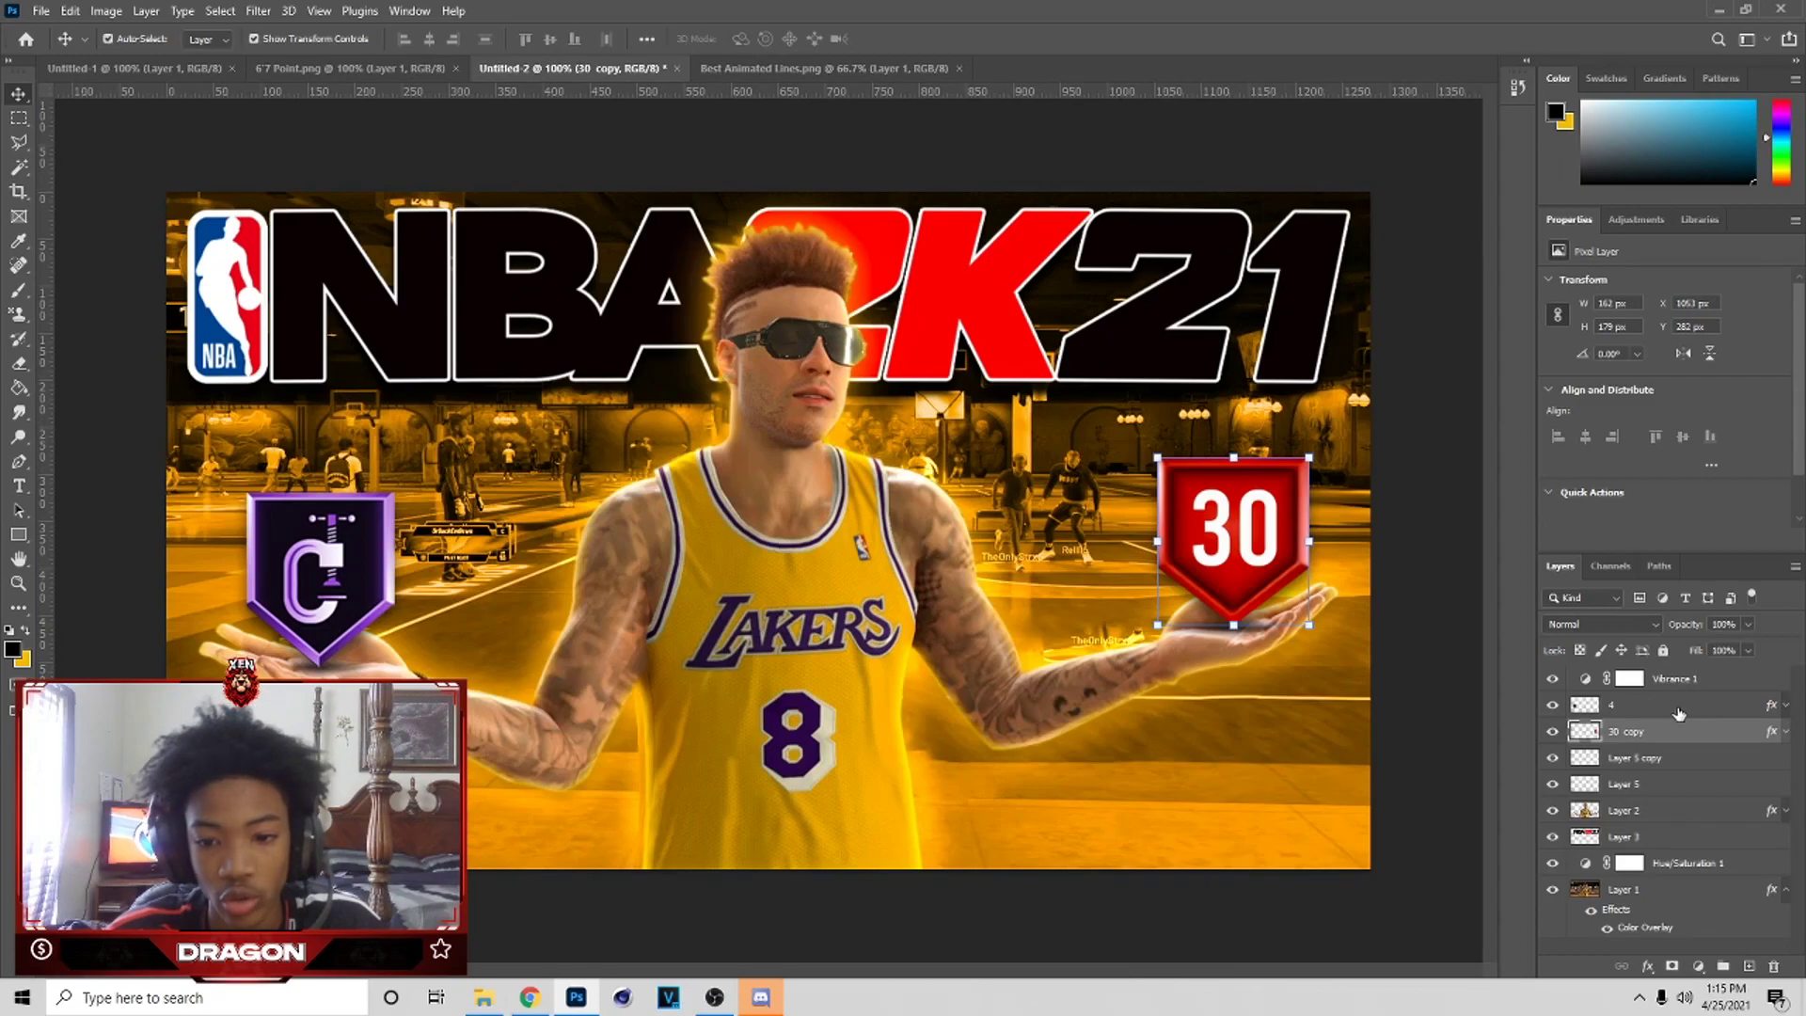
{"action": "left_click", "coordinate": [1679, 706]}
{"action": "key", "text": "ctrl+v"}
{"action": "left_click", "coordinate": [1628, 619]}
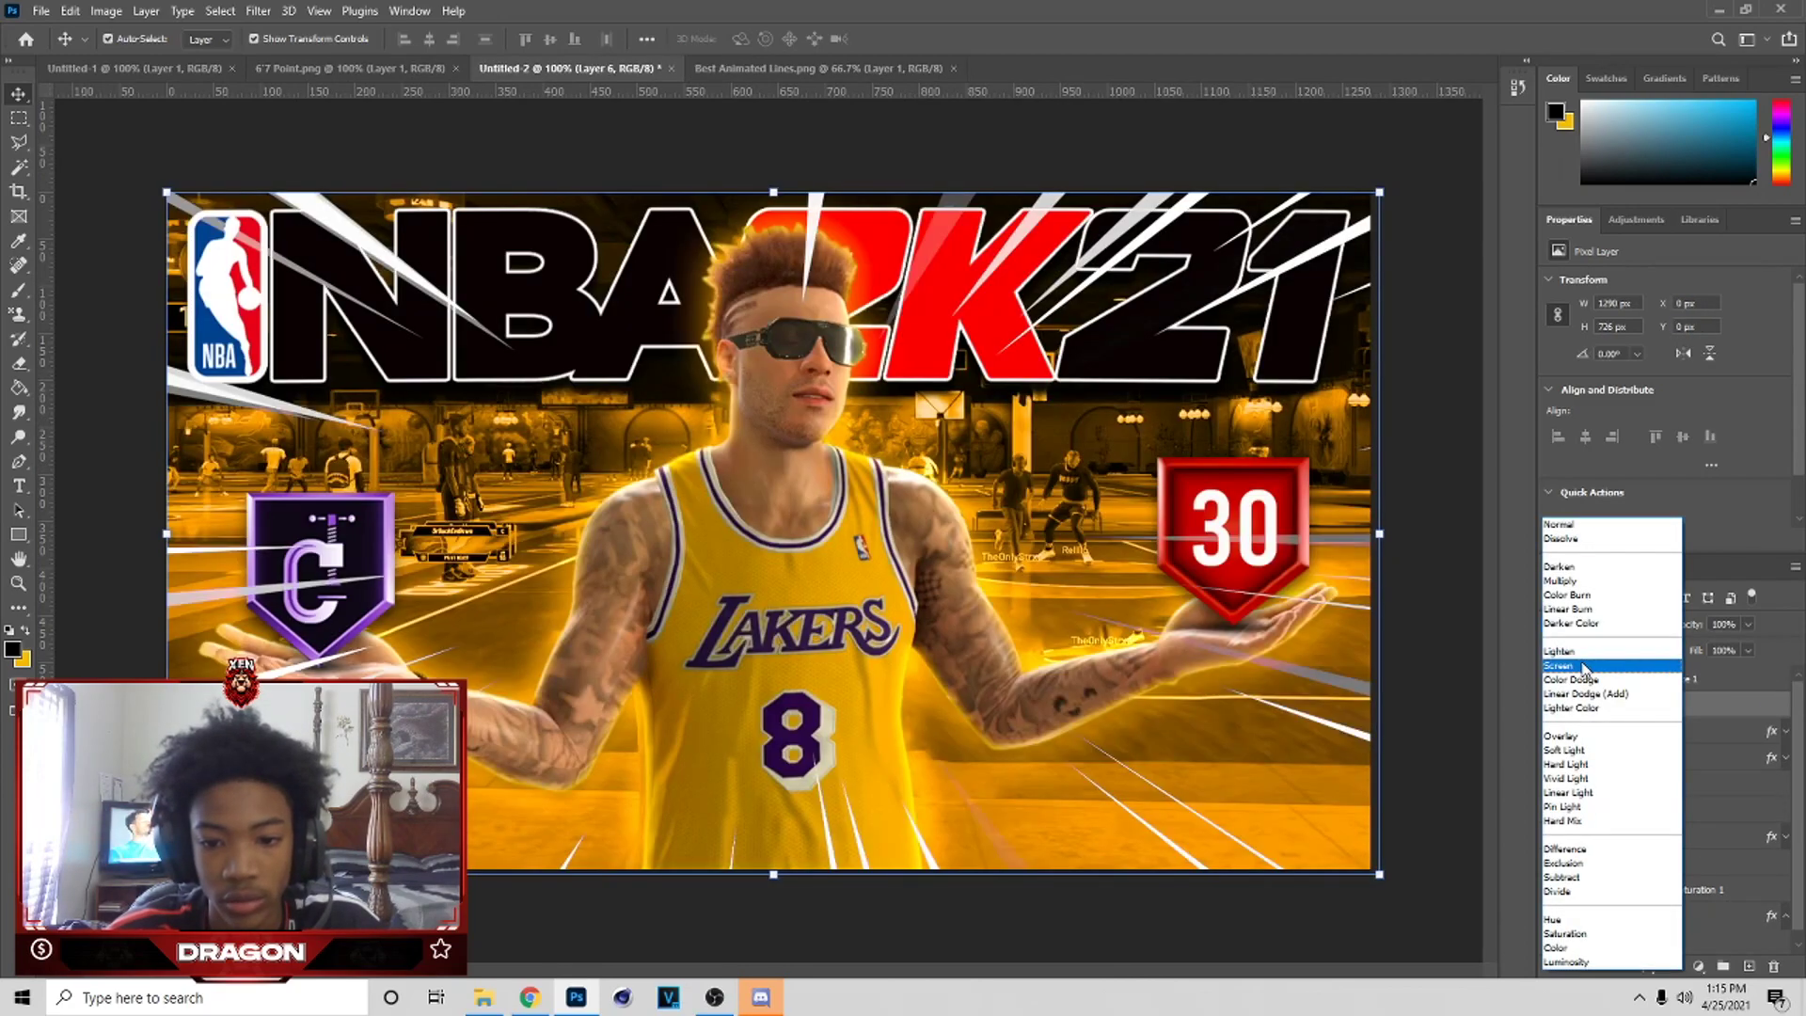
{"action": "left_click", "coordinate": [1586, 666]}
{"action": "left_click_drag", "start_coordinate": [1625, 712], "coordinate": [1656, 862]}
- Enlarge the burst lines past the canvas edges and fade them to 53% opacity
{"action": "key", "text": "ctrl+t"}
{"action": "key", "text": "ctrl+minus"}
{"action": "mouse_move", "coordinate": [1178, 532]}
{"action": "left_mouse_down"}
{"action": "mouse_move", "coordinate": [1282, 483]}
{"action": "mouse_move", "coordinate": [1452, 466]}
{"action": "mouse_move", "coordinate": [1436, 492]}
{"action": "mouse_move", "coordinate": [1148, 527]}
{"action": "left_mouse_up"}
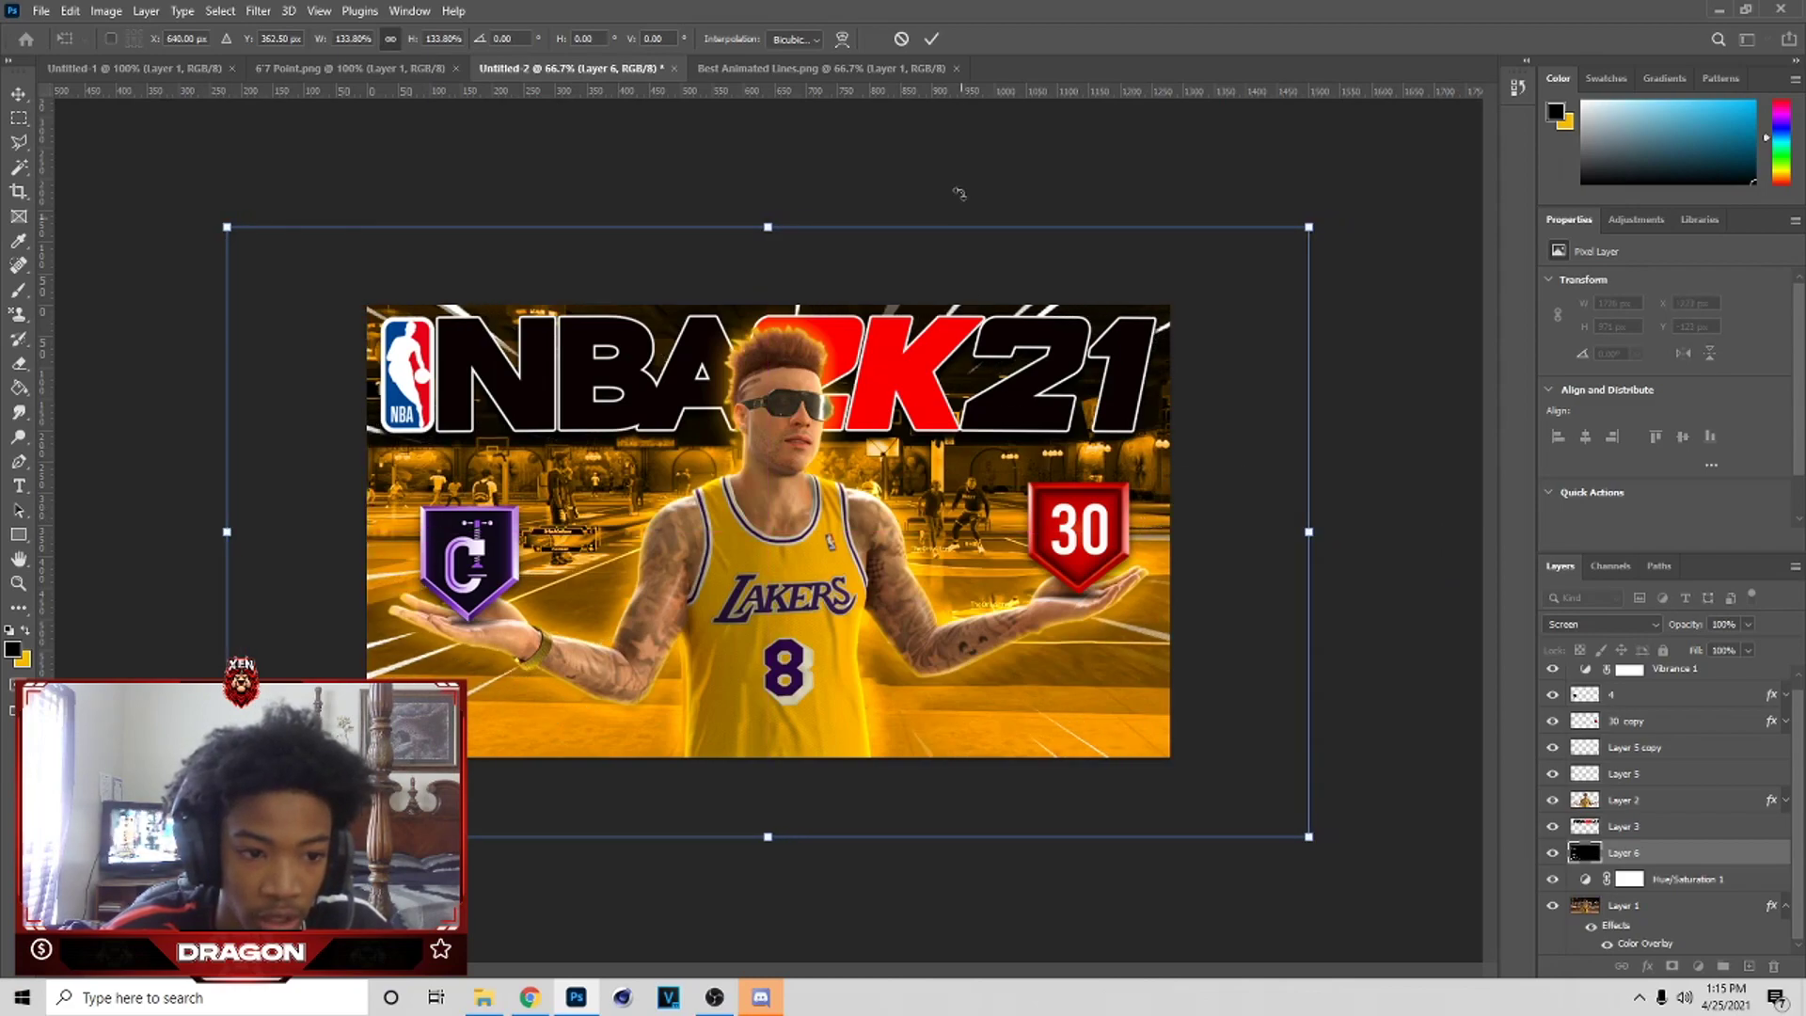
{"action": "left_click", "coordinate": [931, 39]}
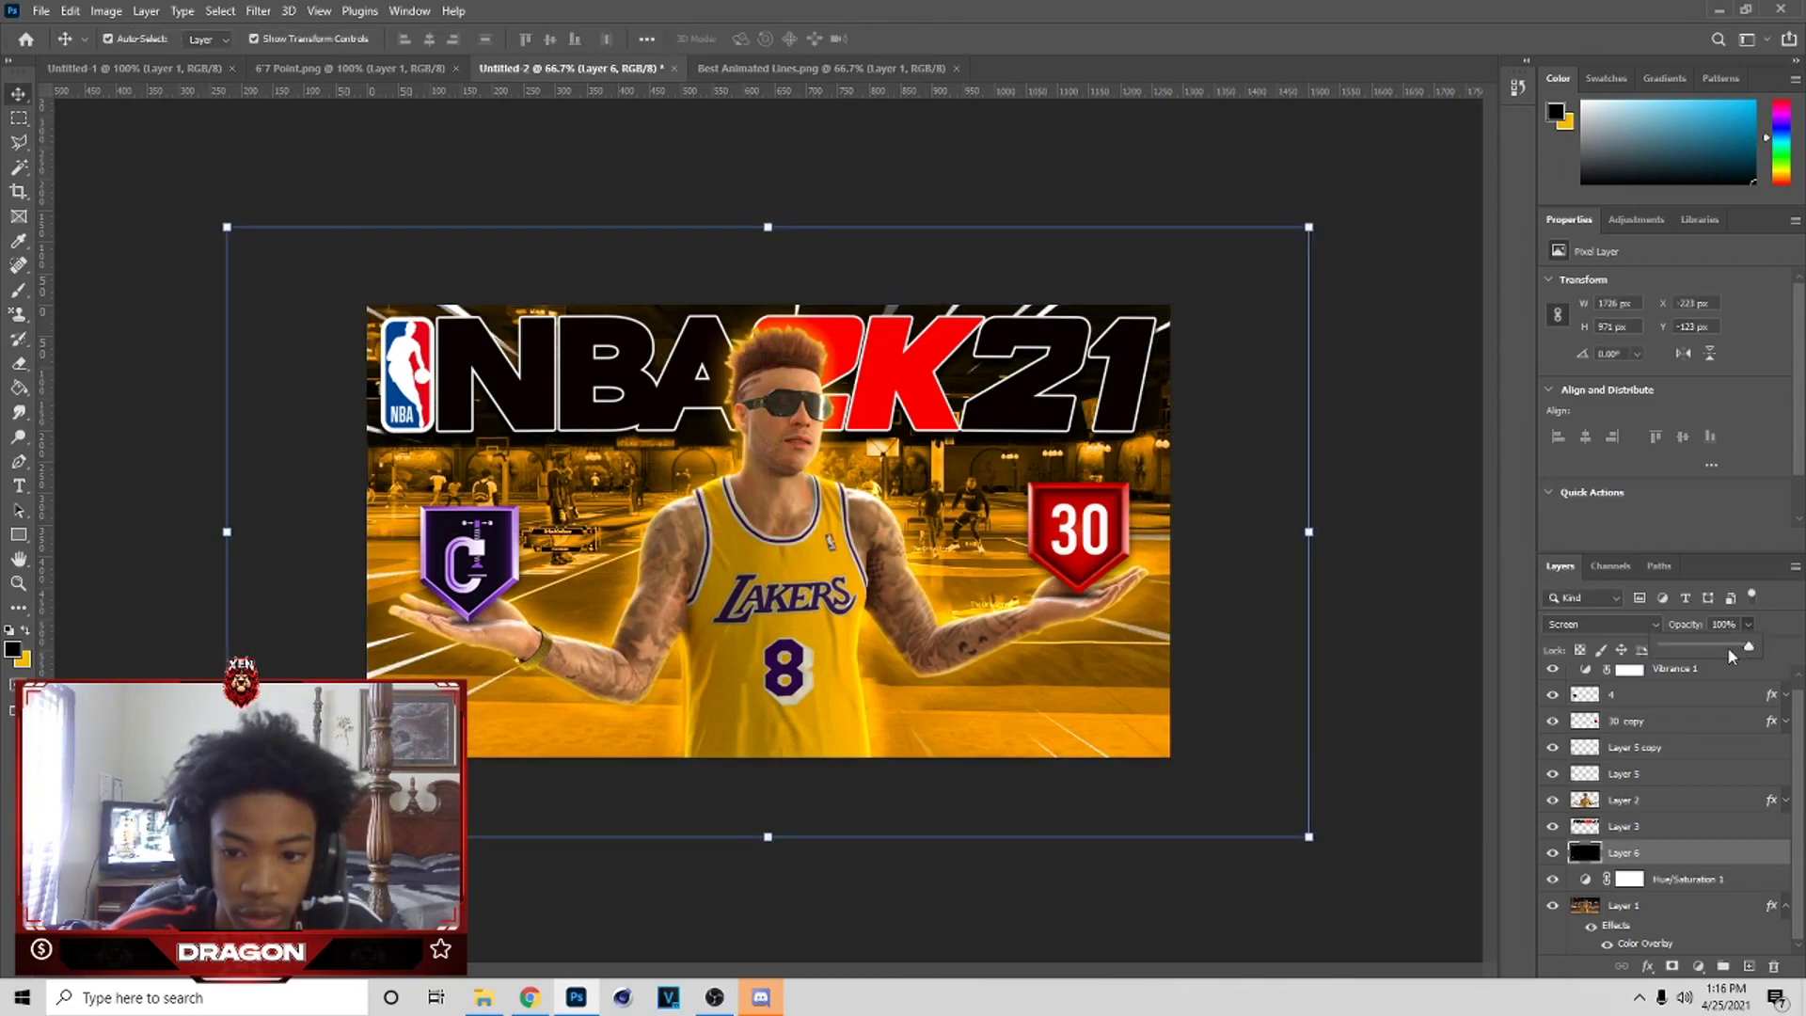
{"action": "left_click_drag", "start_coordinate": [1717, 650], "coordinate": [1709, 648]}
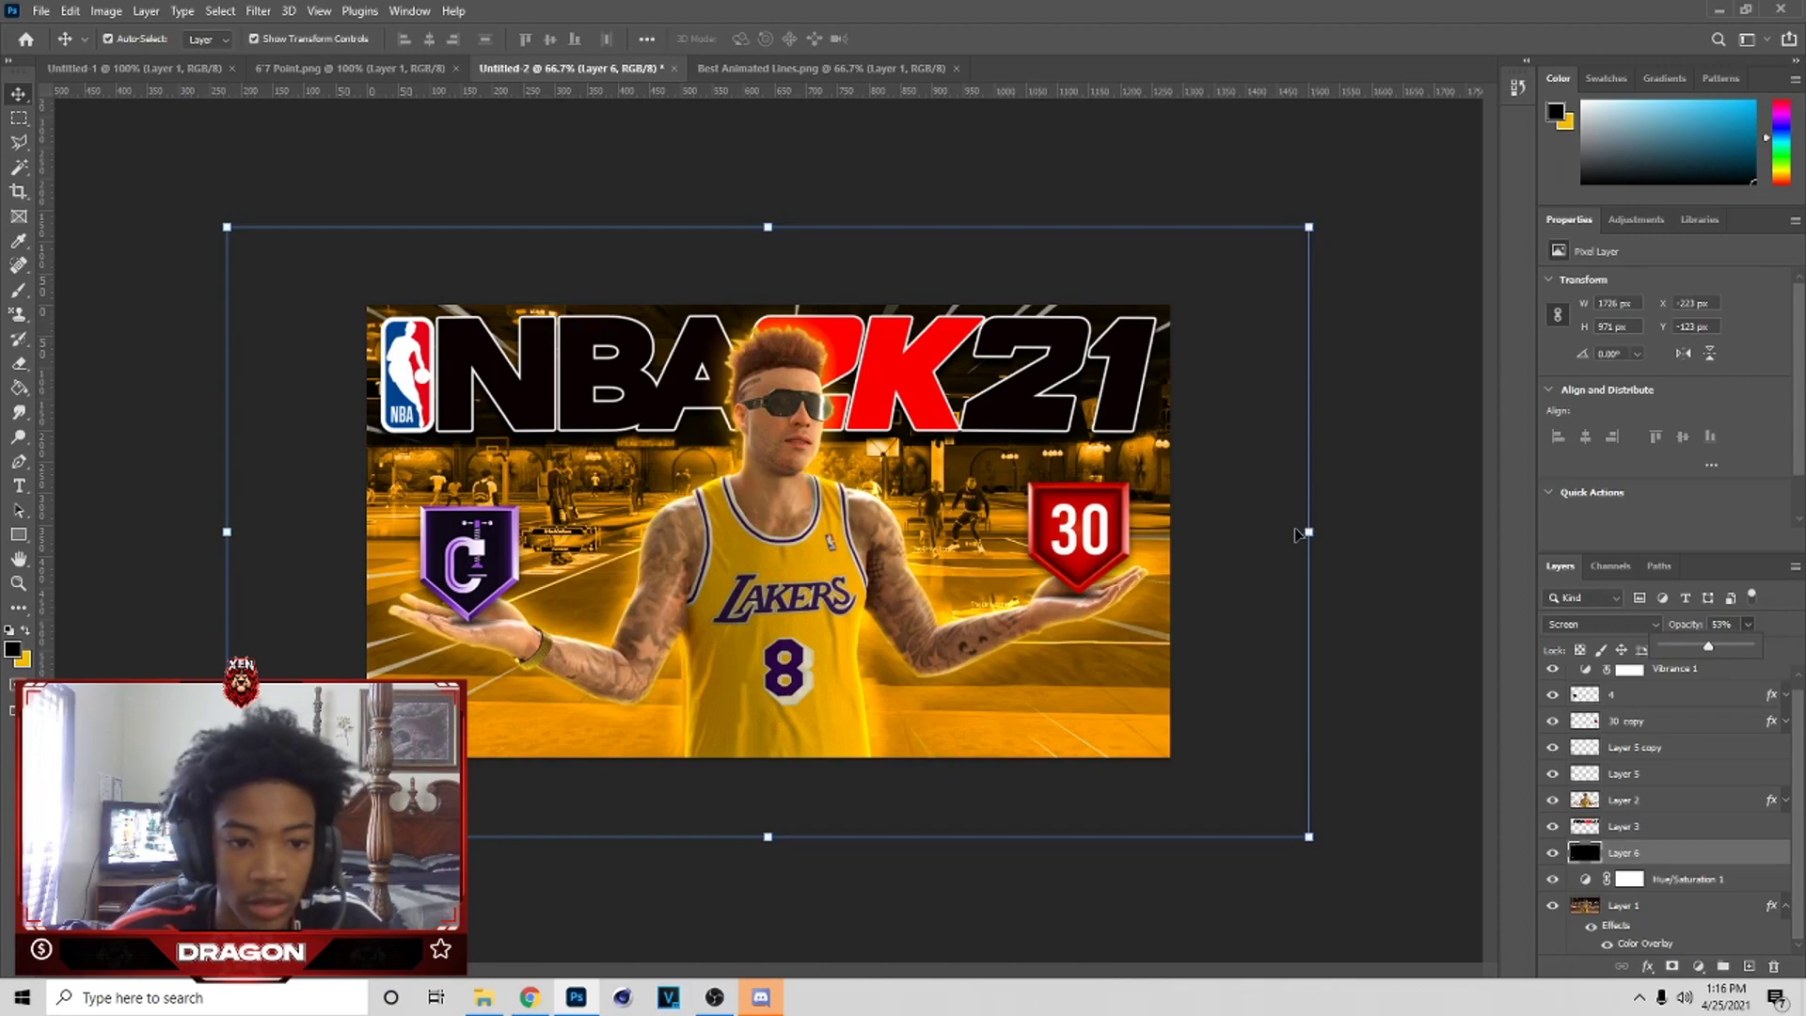
{"action": "left_click", "coordinate": [1310, 531]}
- Fine-tune the burst lines' size, rotation and position, then compare with the 6'7 Point reference
{"action": "left_click_drag", "start_coordinate": [1308, 530], "coordinate": [1290, 529]}
{"action": "left_click_drag", "start_coordinate": [1302, 526], "coordinate": [1176, 523]}
{"action": "left_click_drag", "start_coordinate": [996, 520], "coordinate": [917, 489]}
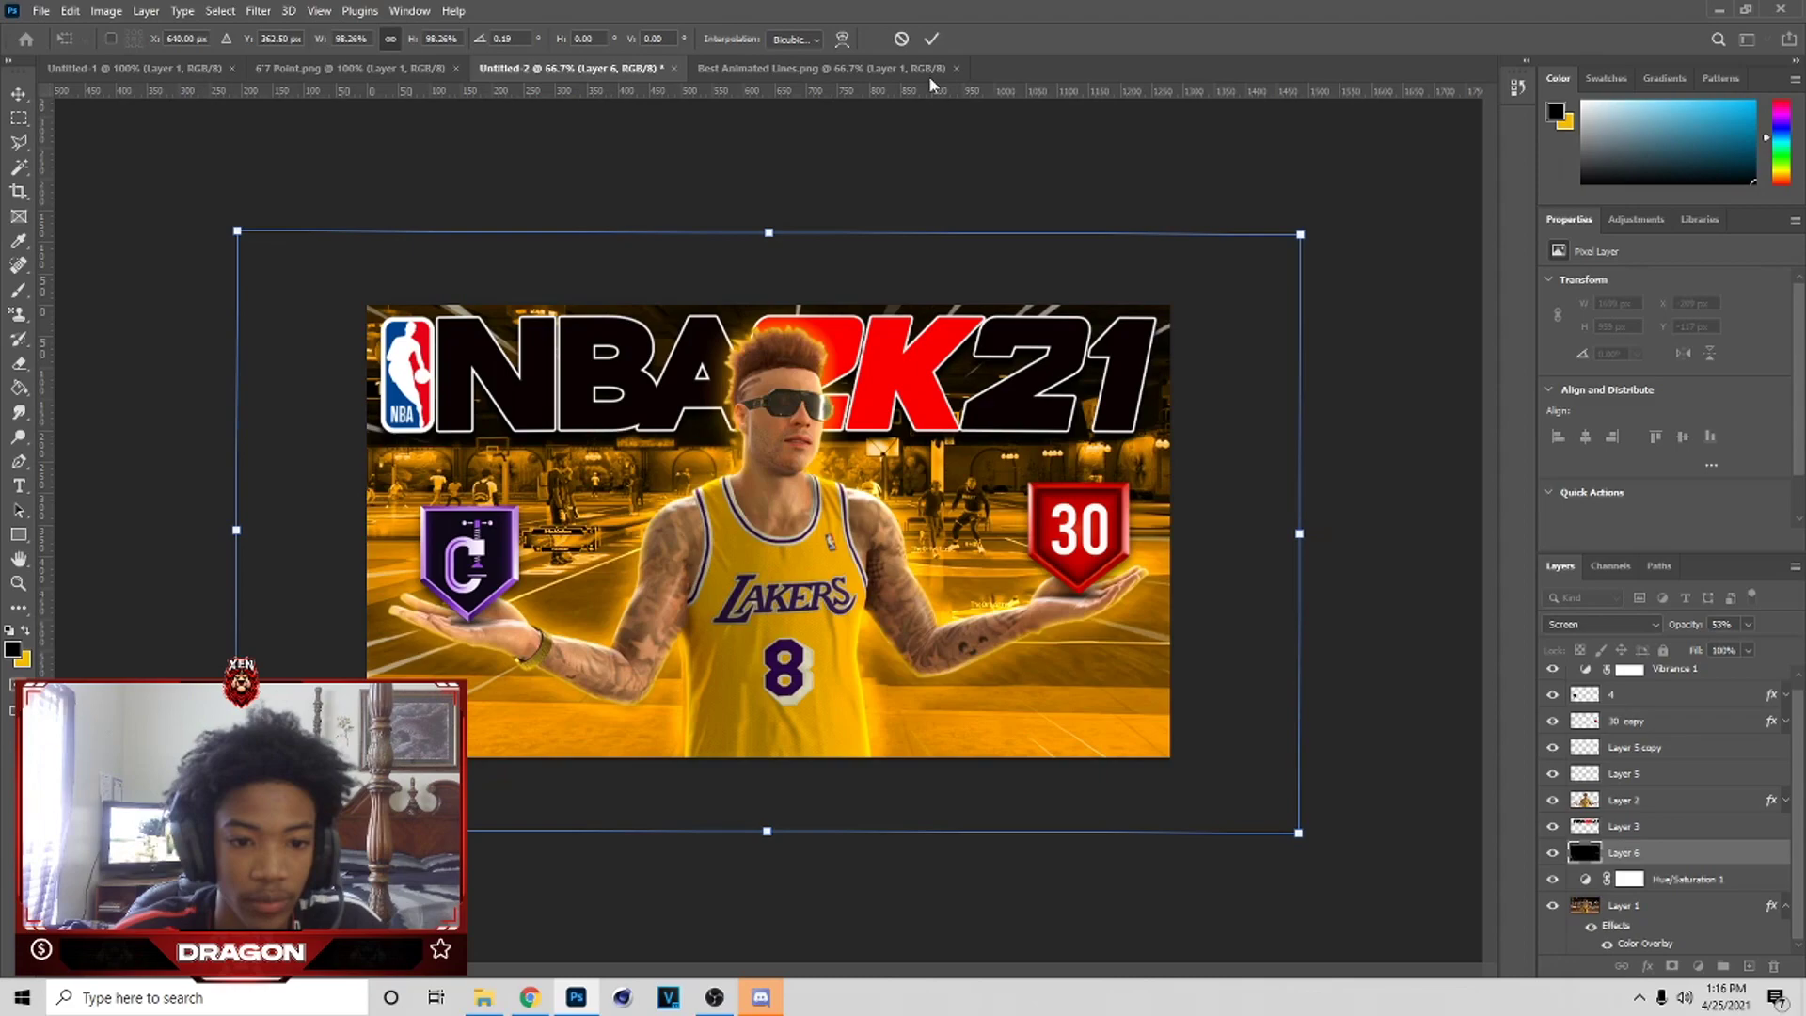
{"action": "left_click", "coordinate": [943, 43]}
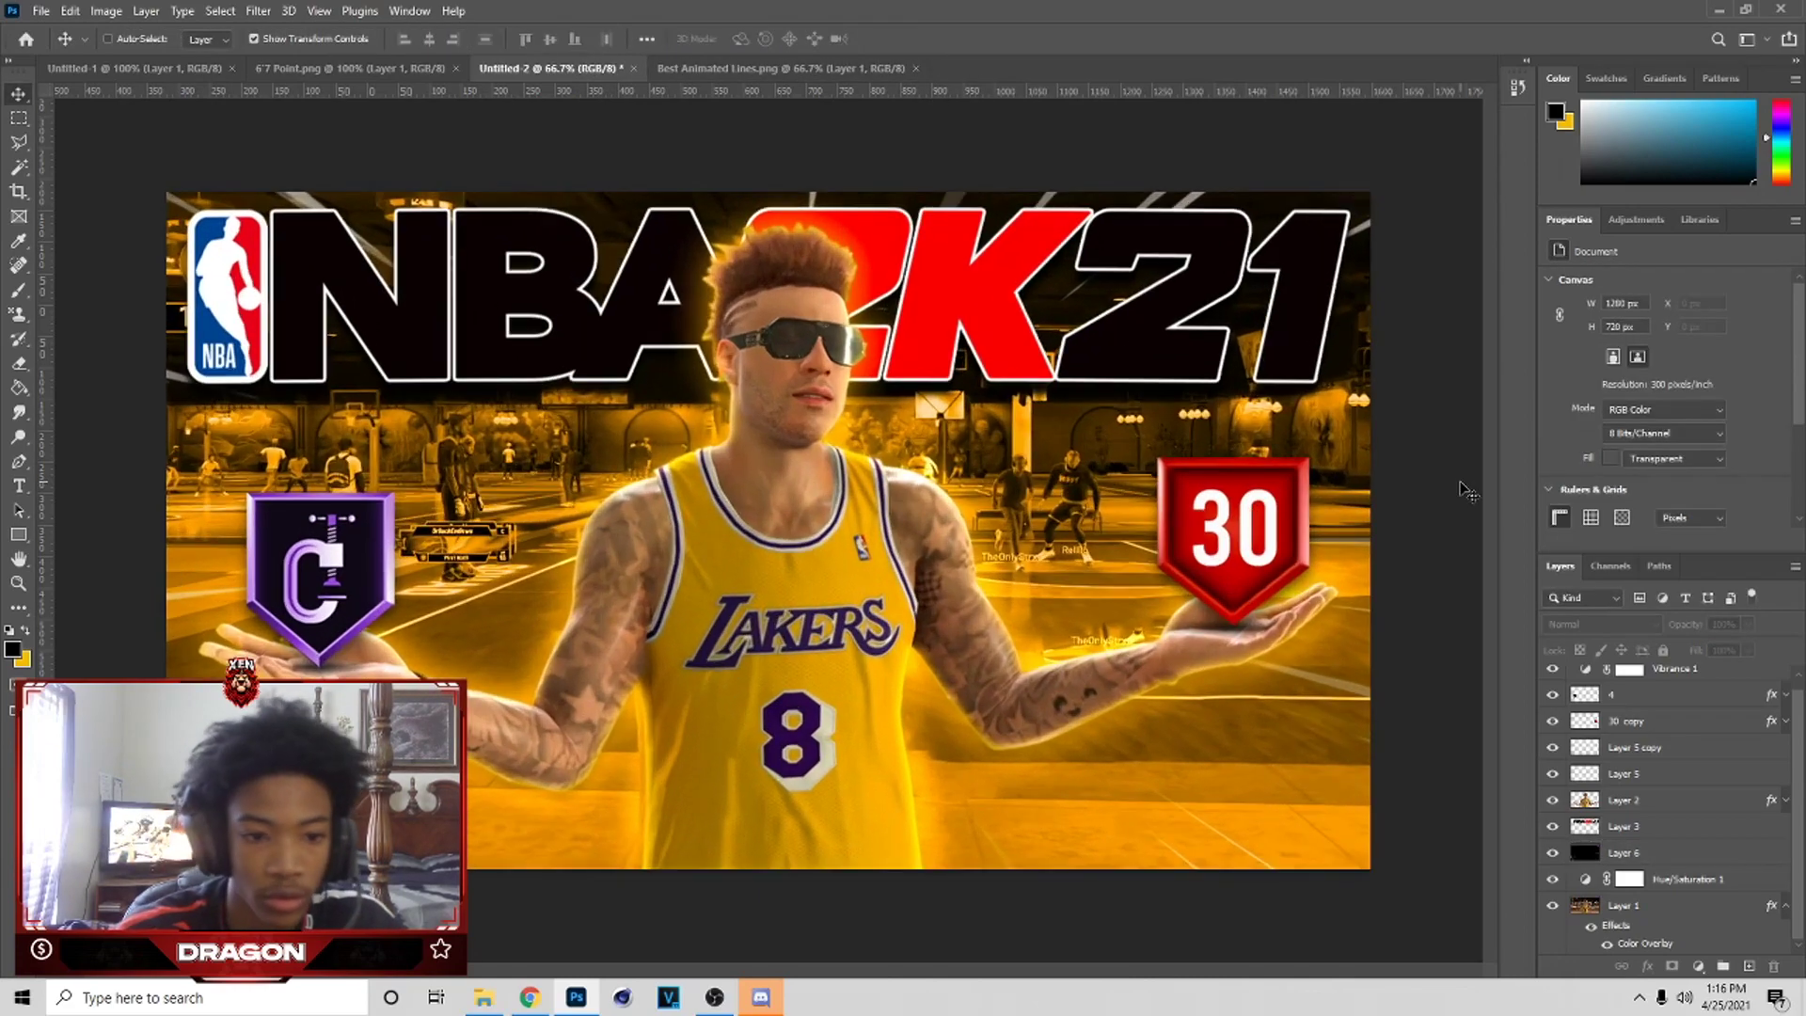
{"action": "key", "text": "ctrl+1"}
{"action": "left_click", "coordinate": [350, 69]}
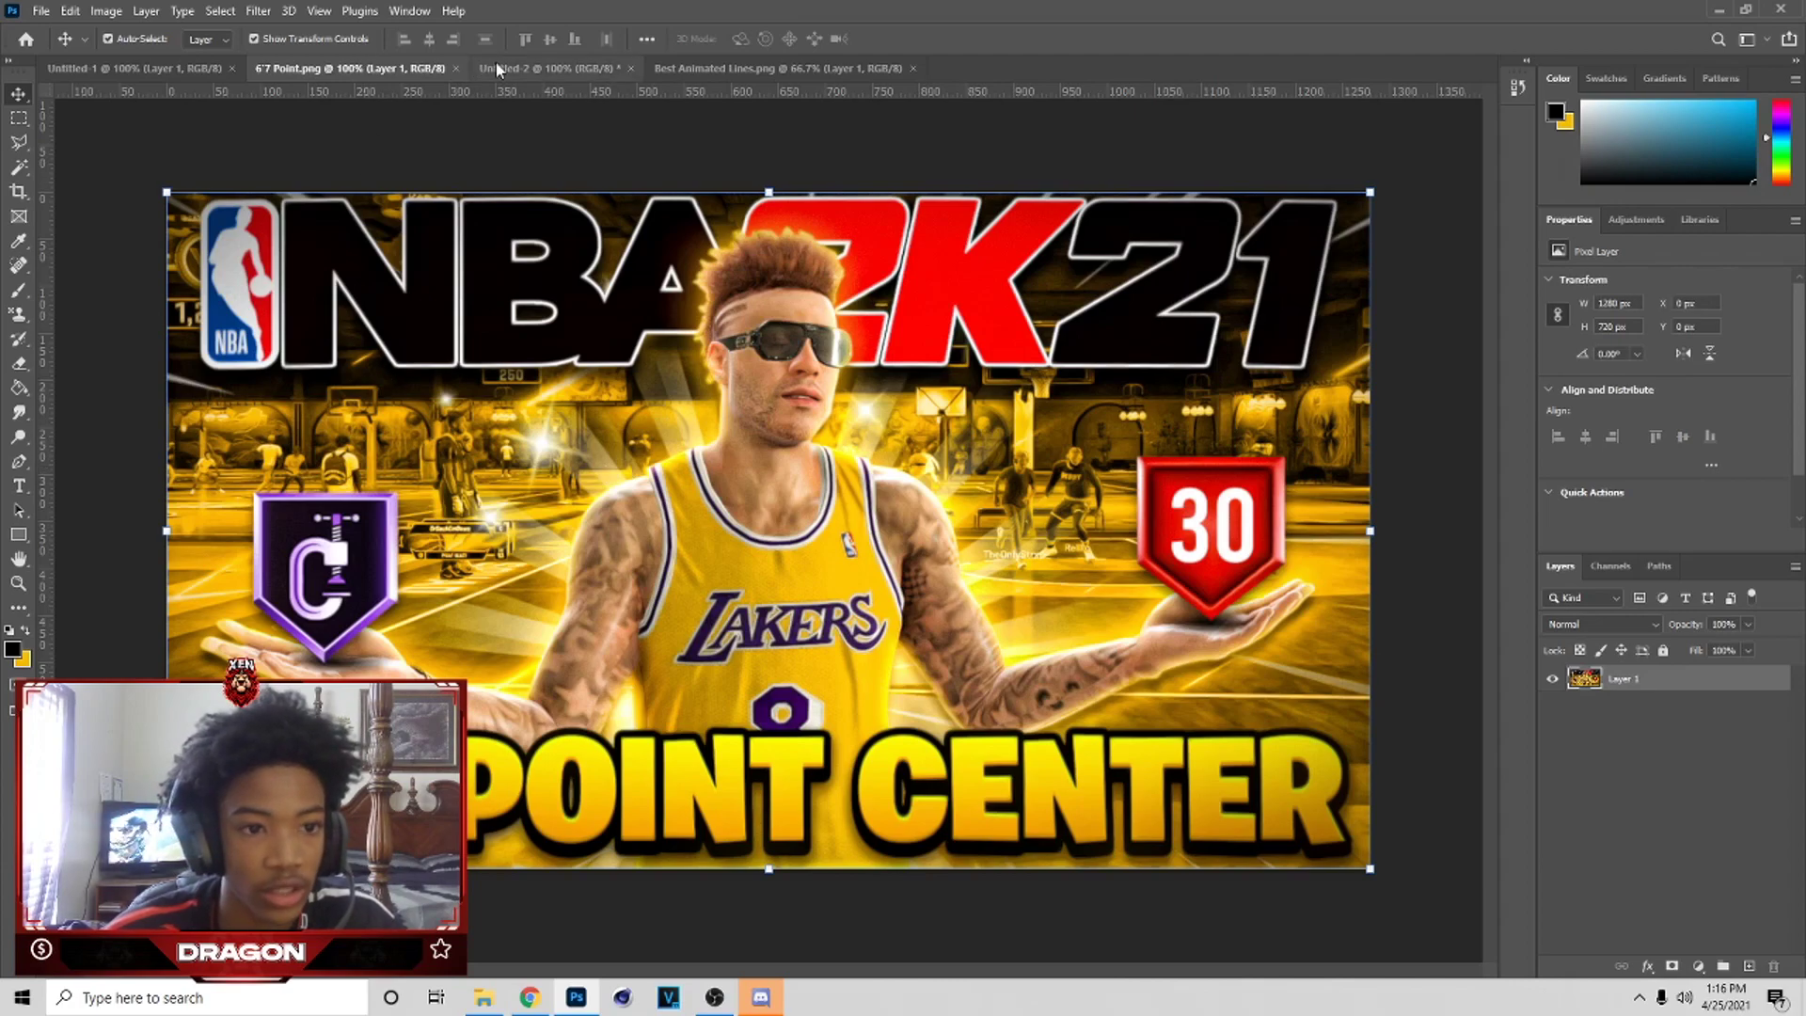
- Open the Best Sunburst 2 image
{"action": "left_click", "coordinate": [532, 68]}
{"action": "left_click", "coordinate": [70, 10]}
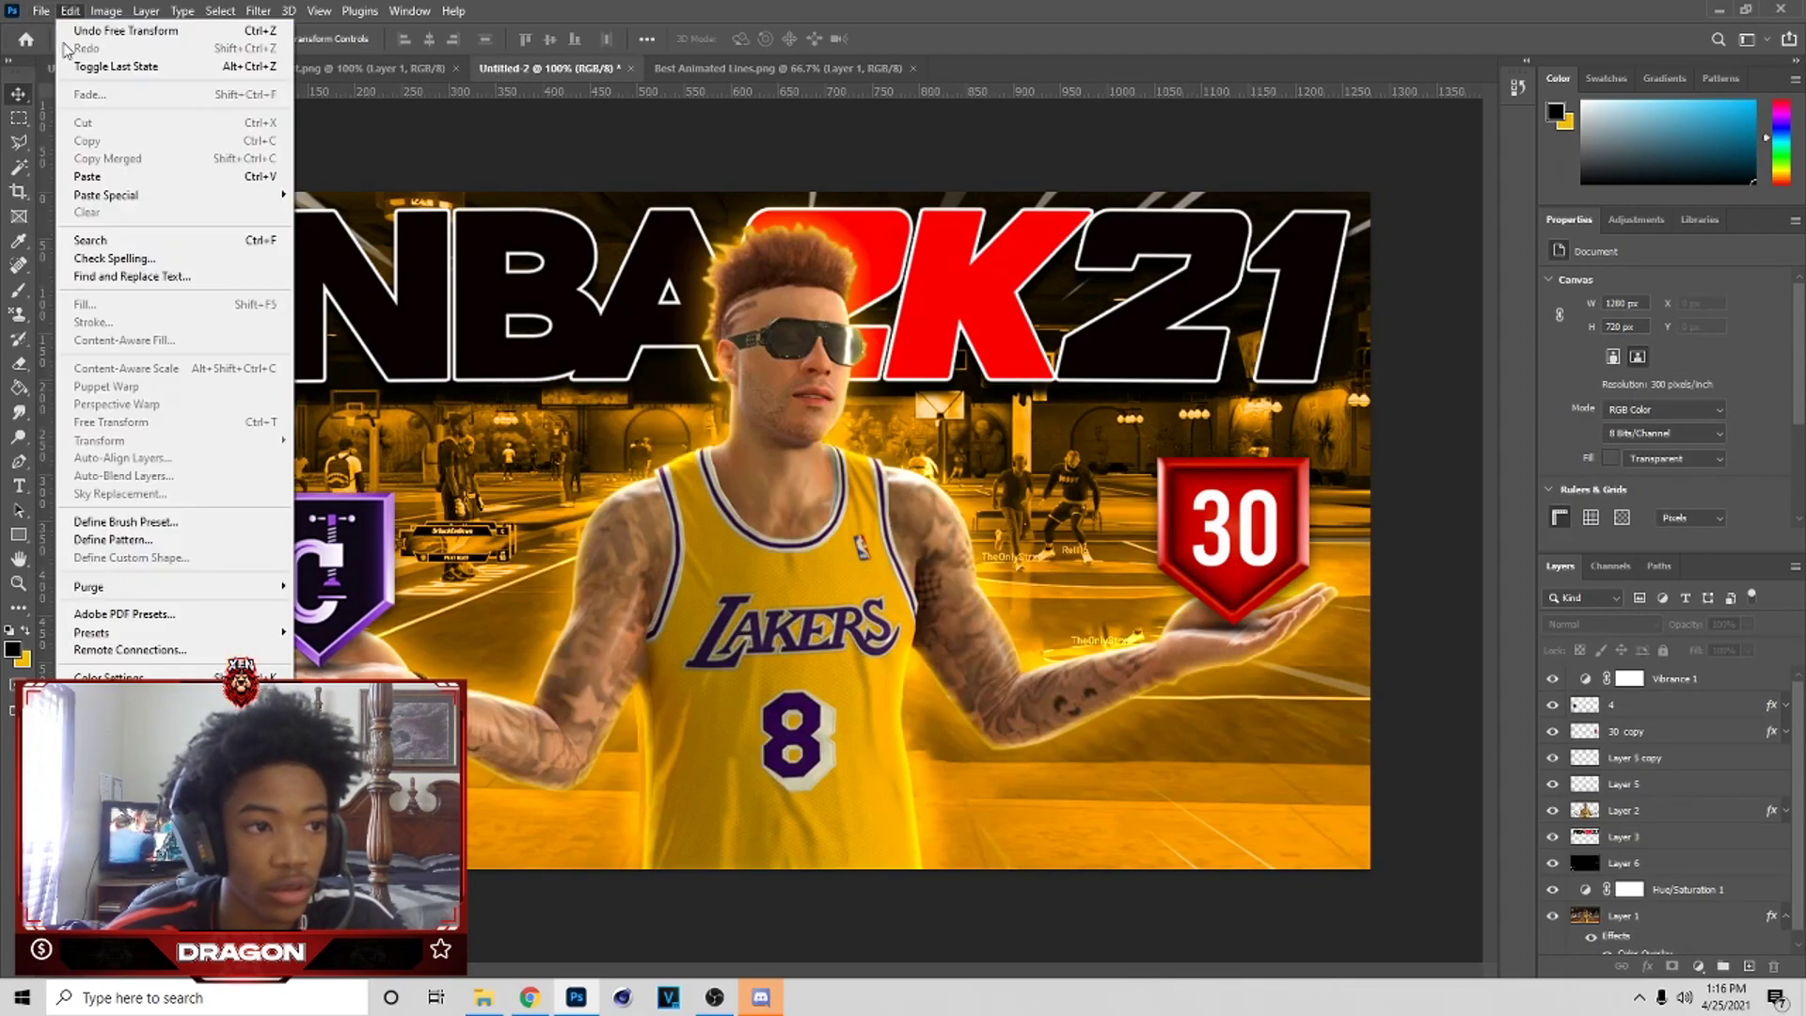
{"action": "mouse_move", "coordinate": [41, 11]}
{"action": "left_click", "coordinate": [86, 48]}
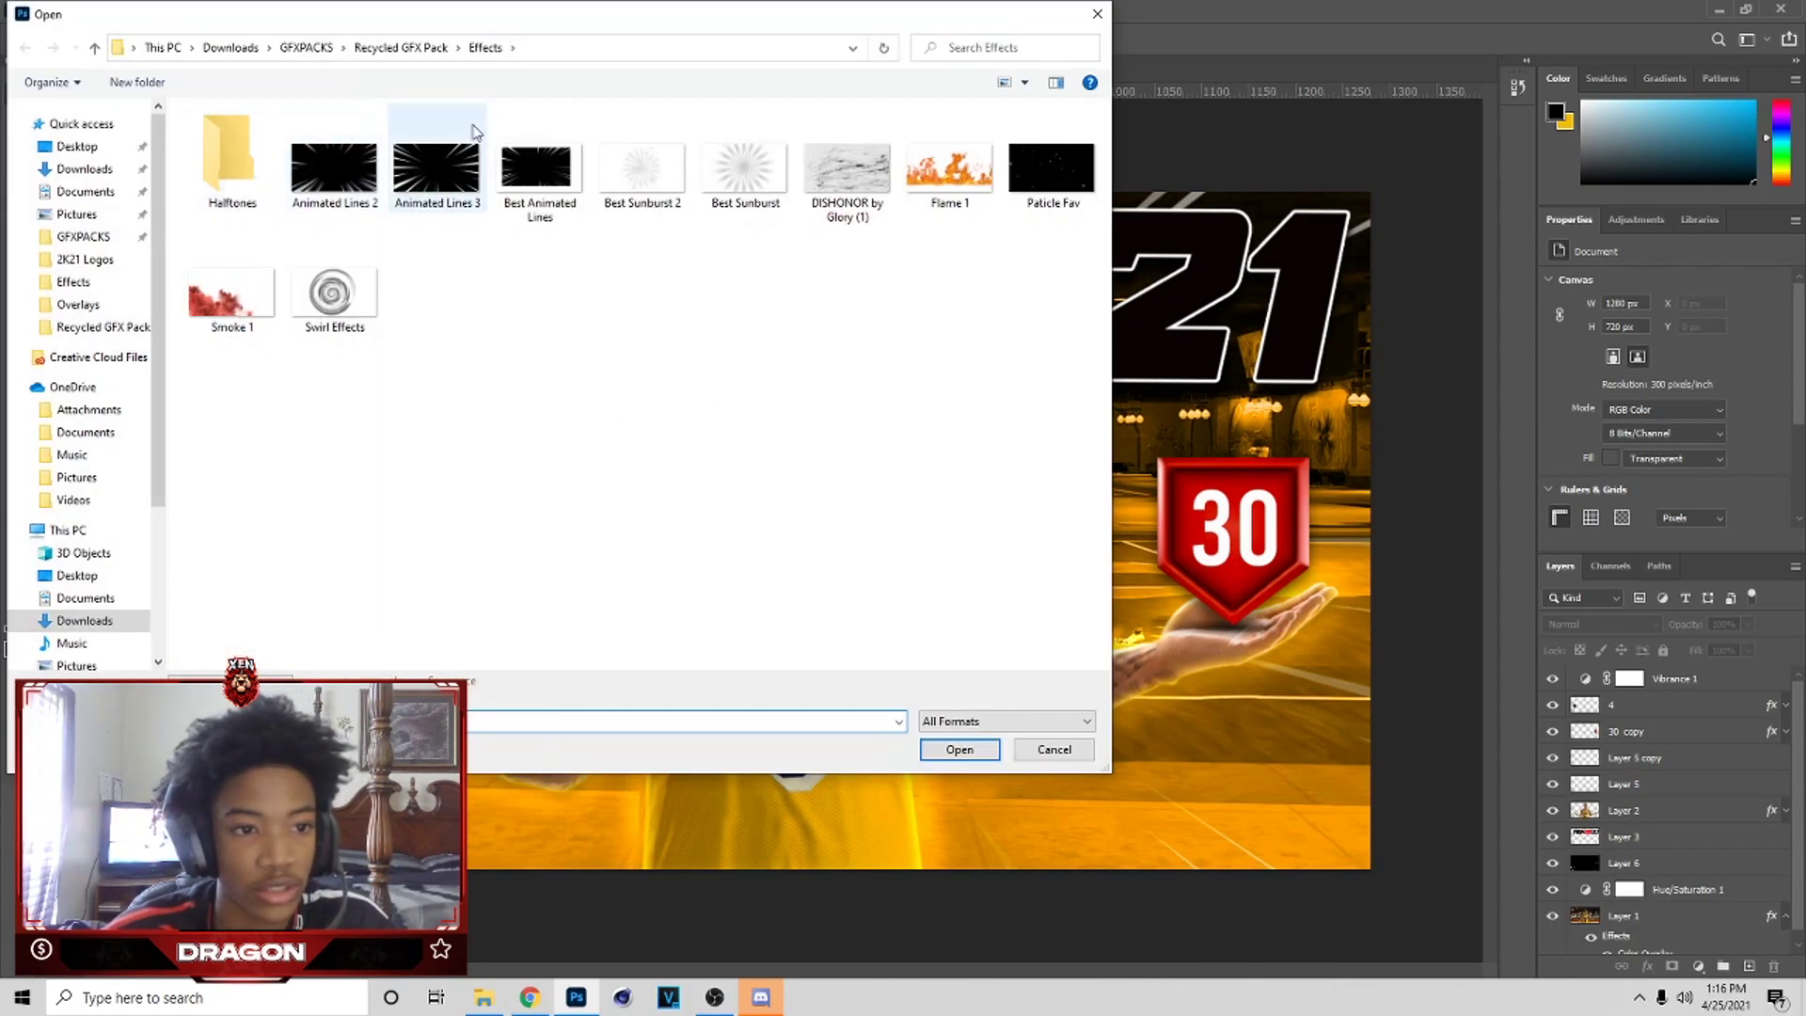
{"action": "left_click", "coordinate": [663, 188]}
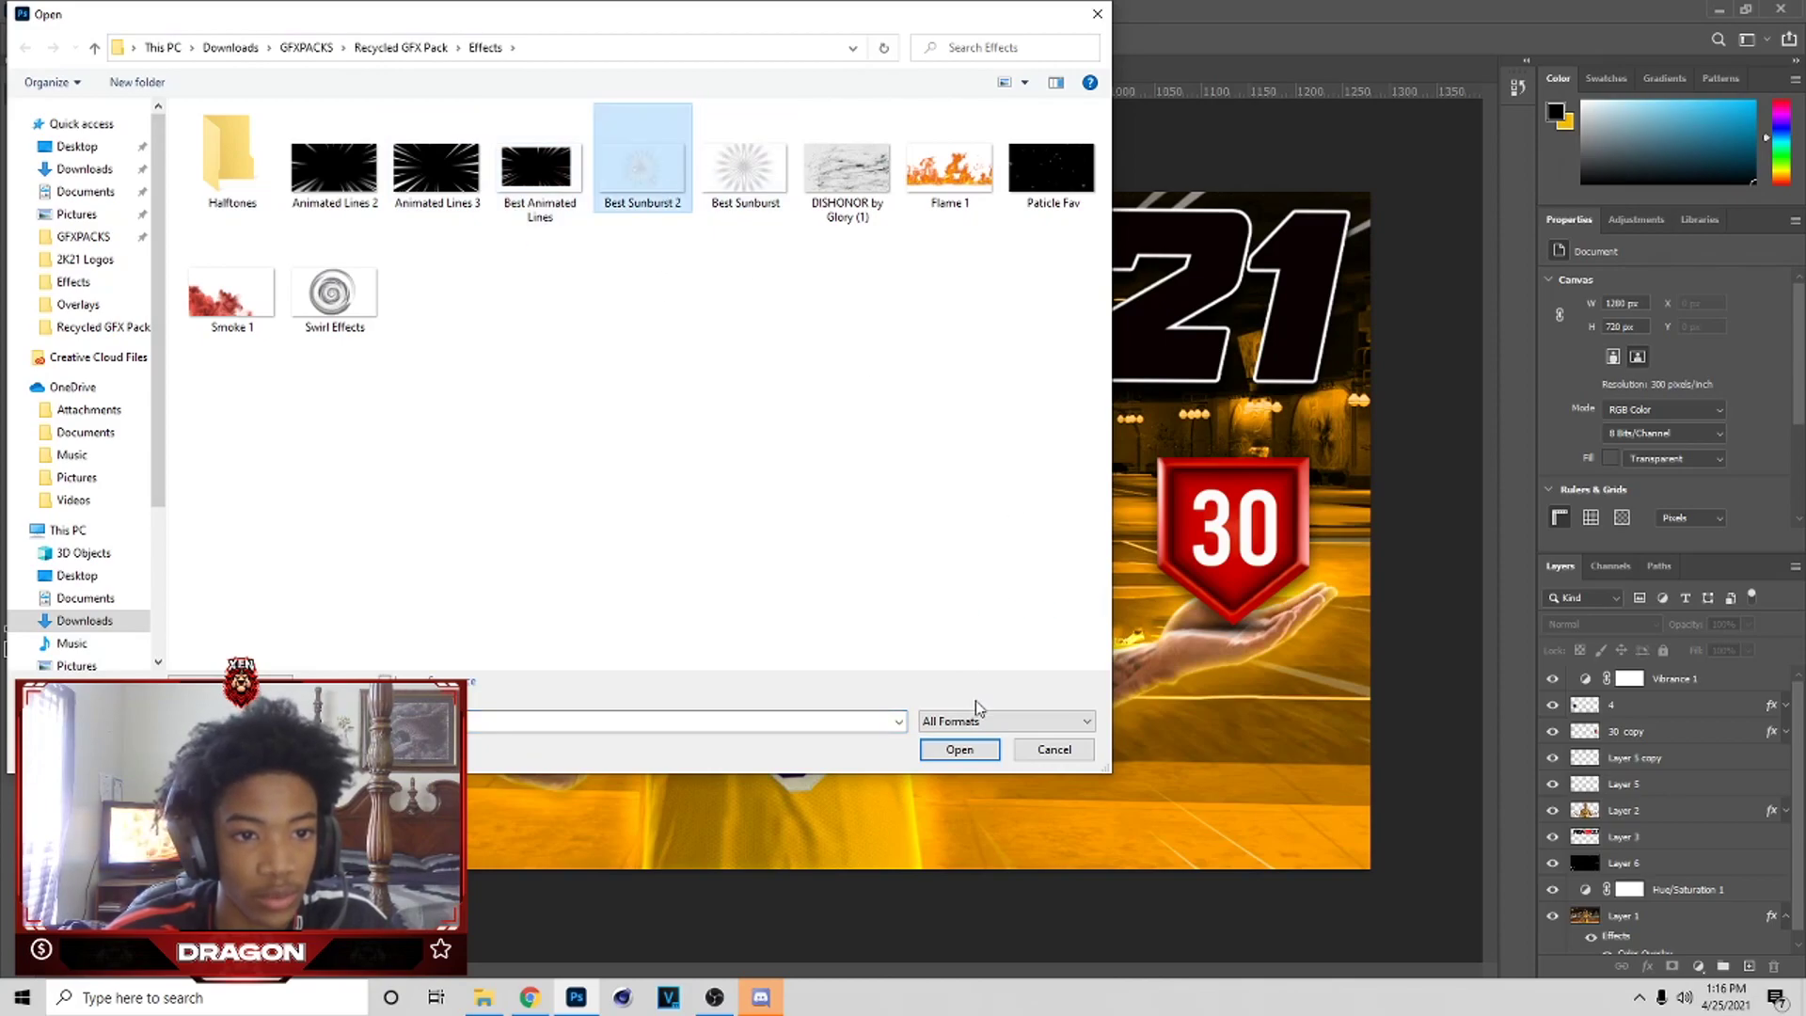
{"action": "left_click", "coordinate": [978, 749]}
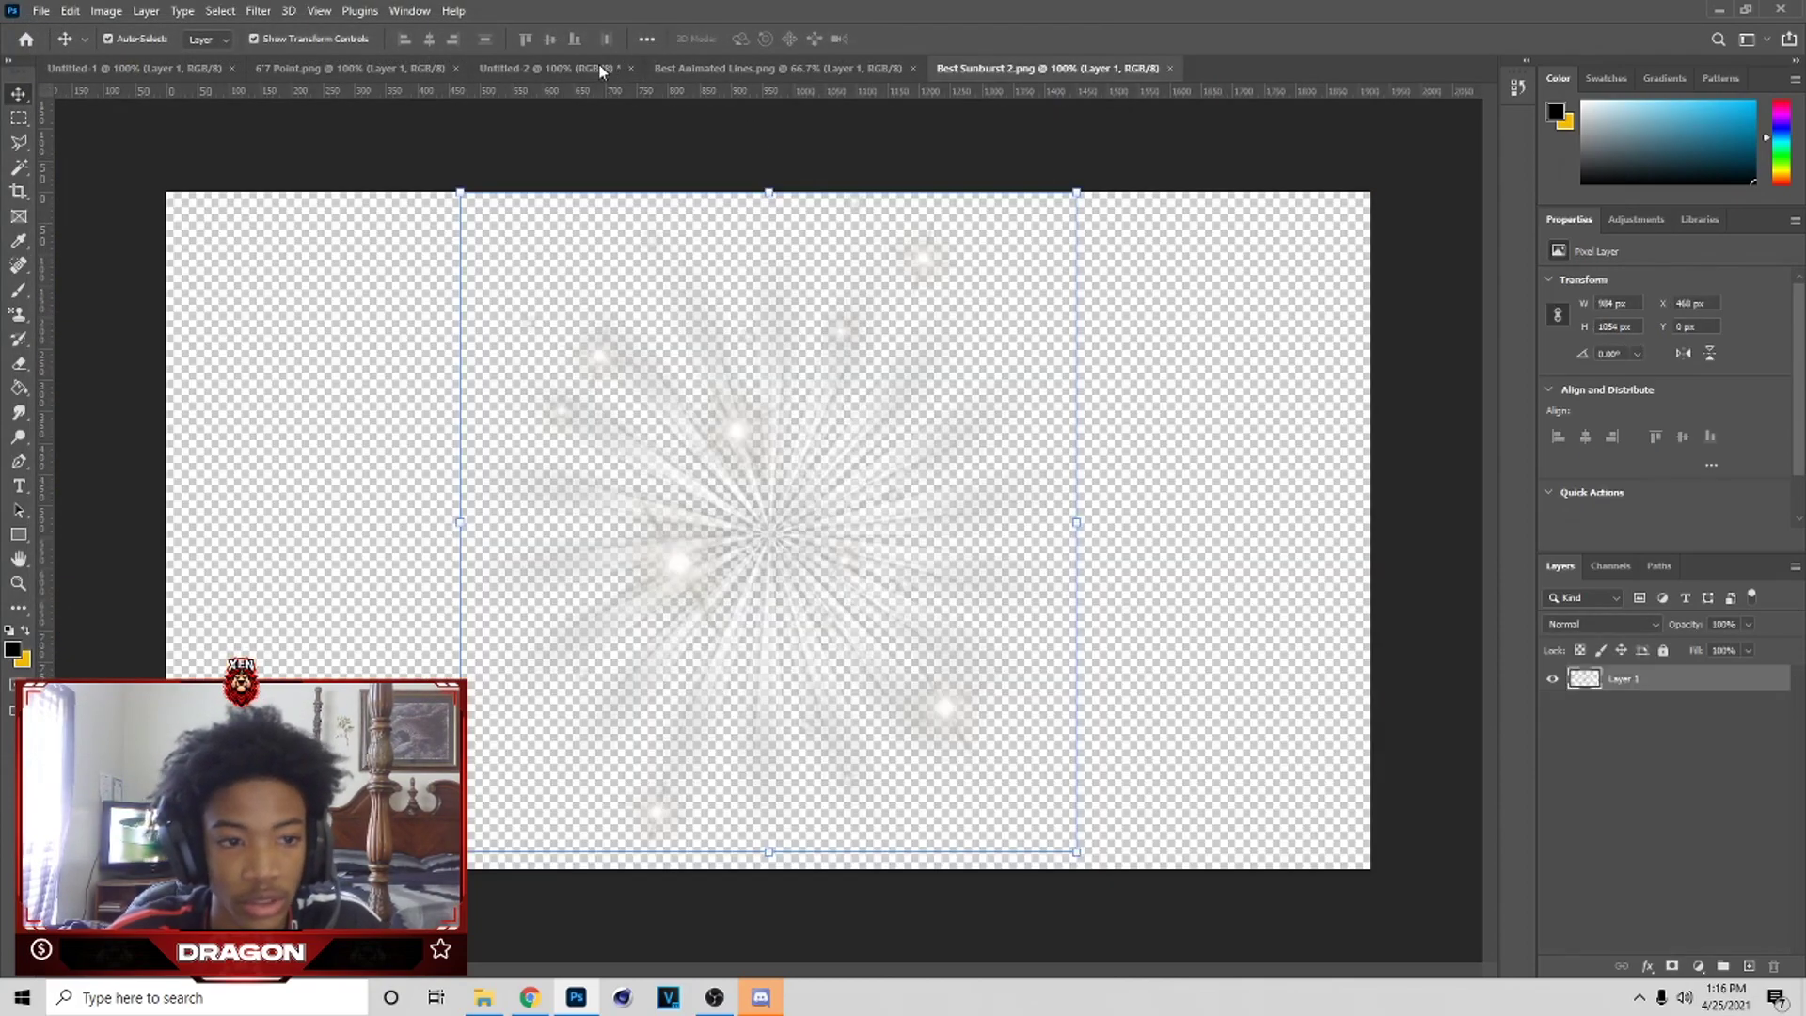
- Paste the sunburst above Hue/Saturation 1 and blend it with Linear Dodge (Add)
{"action": "left_click", "coordinate": [578, 69]}
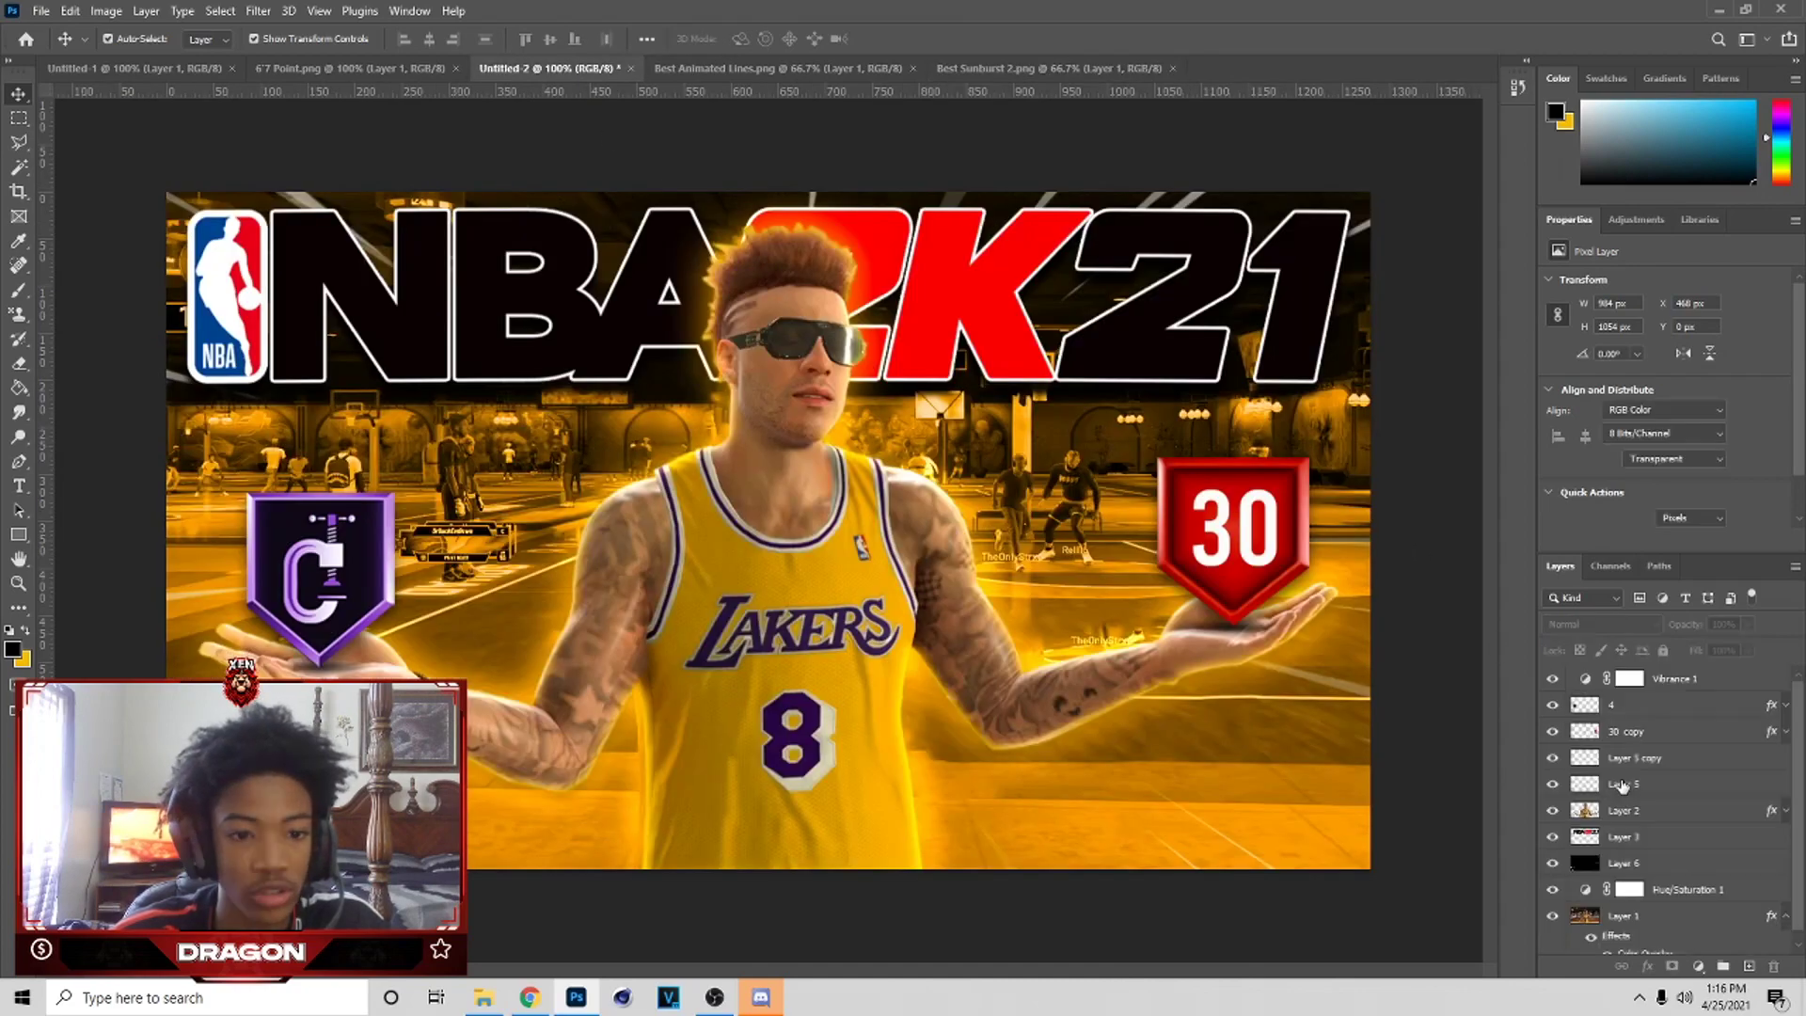
{"action": "left_click", "coordinate": [1674, 880]}
{"action": "key", "text": "ctrl+v"}
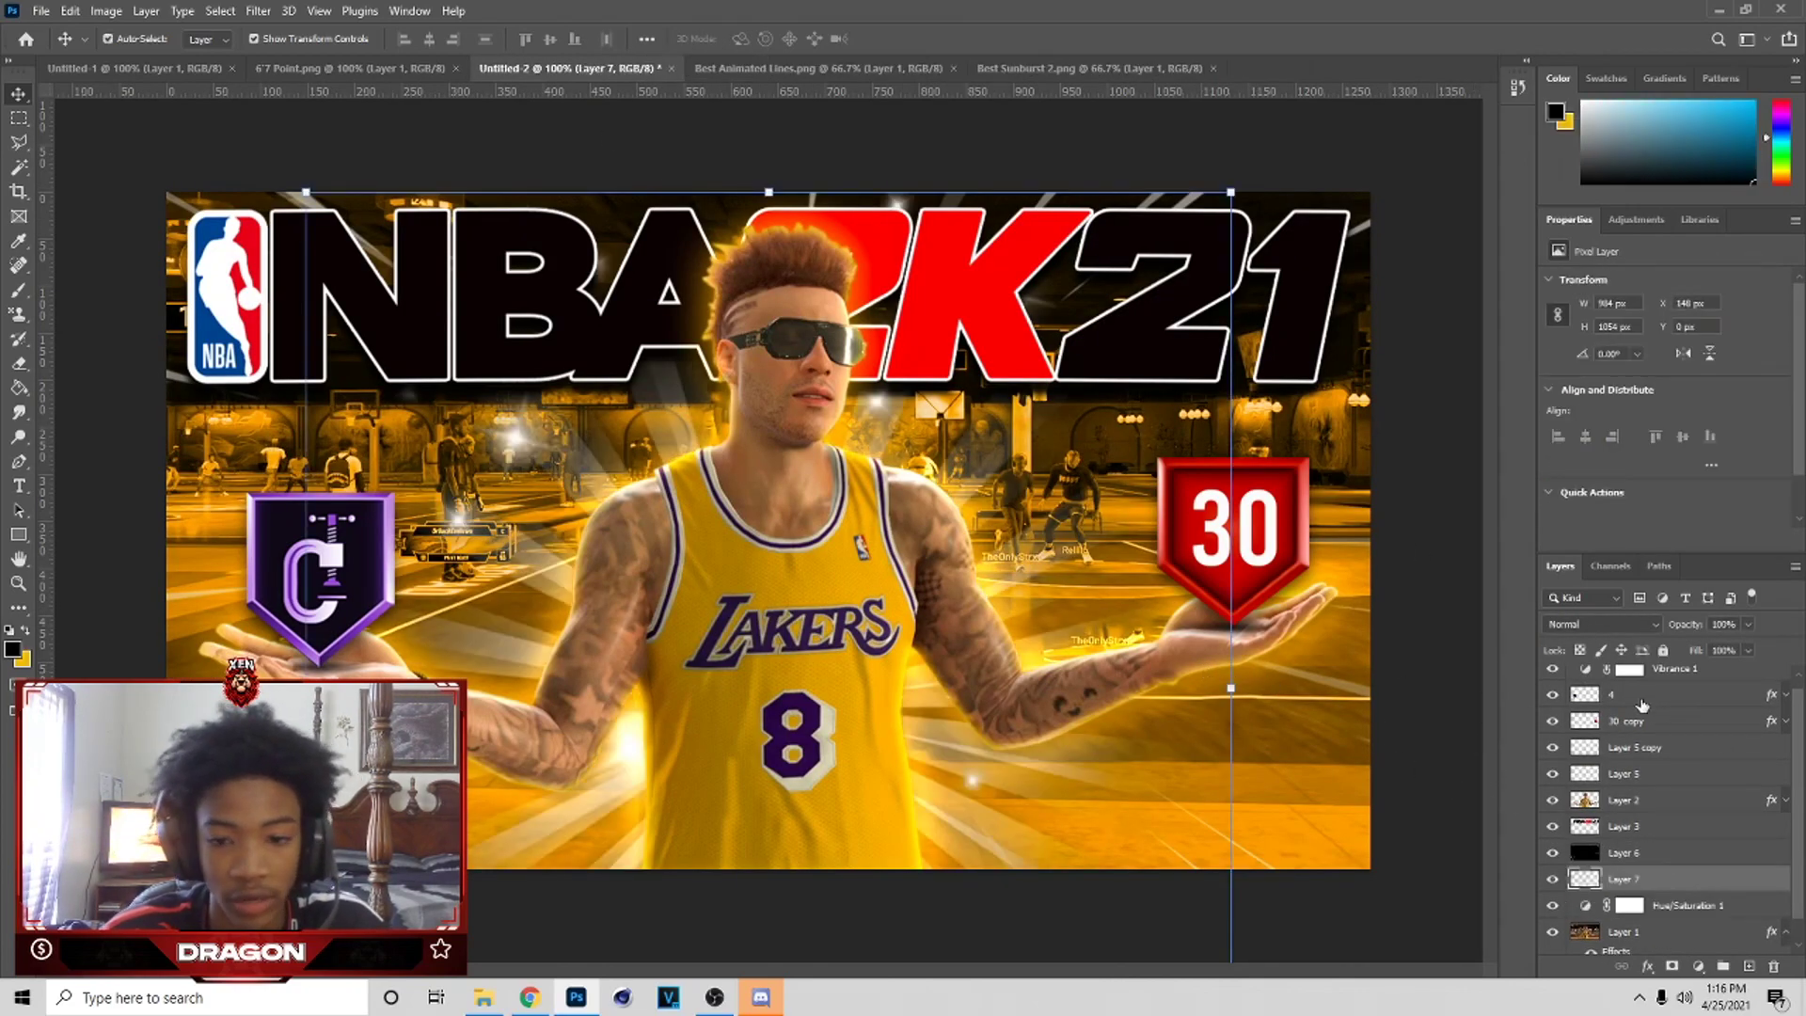
{"action": "left_click", "coordinate": [1618, 622]}
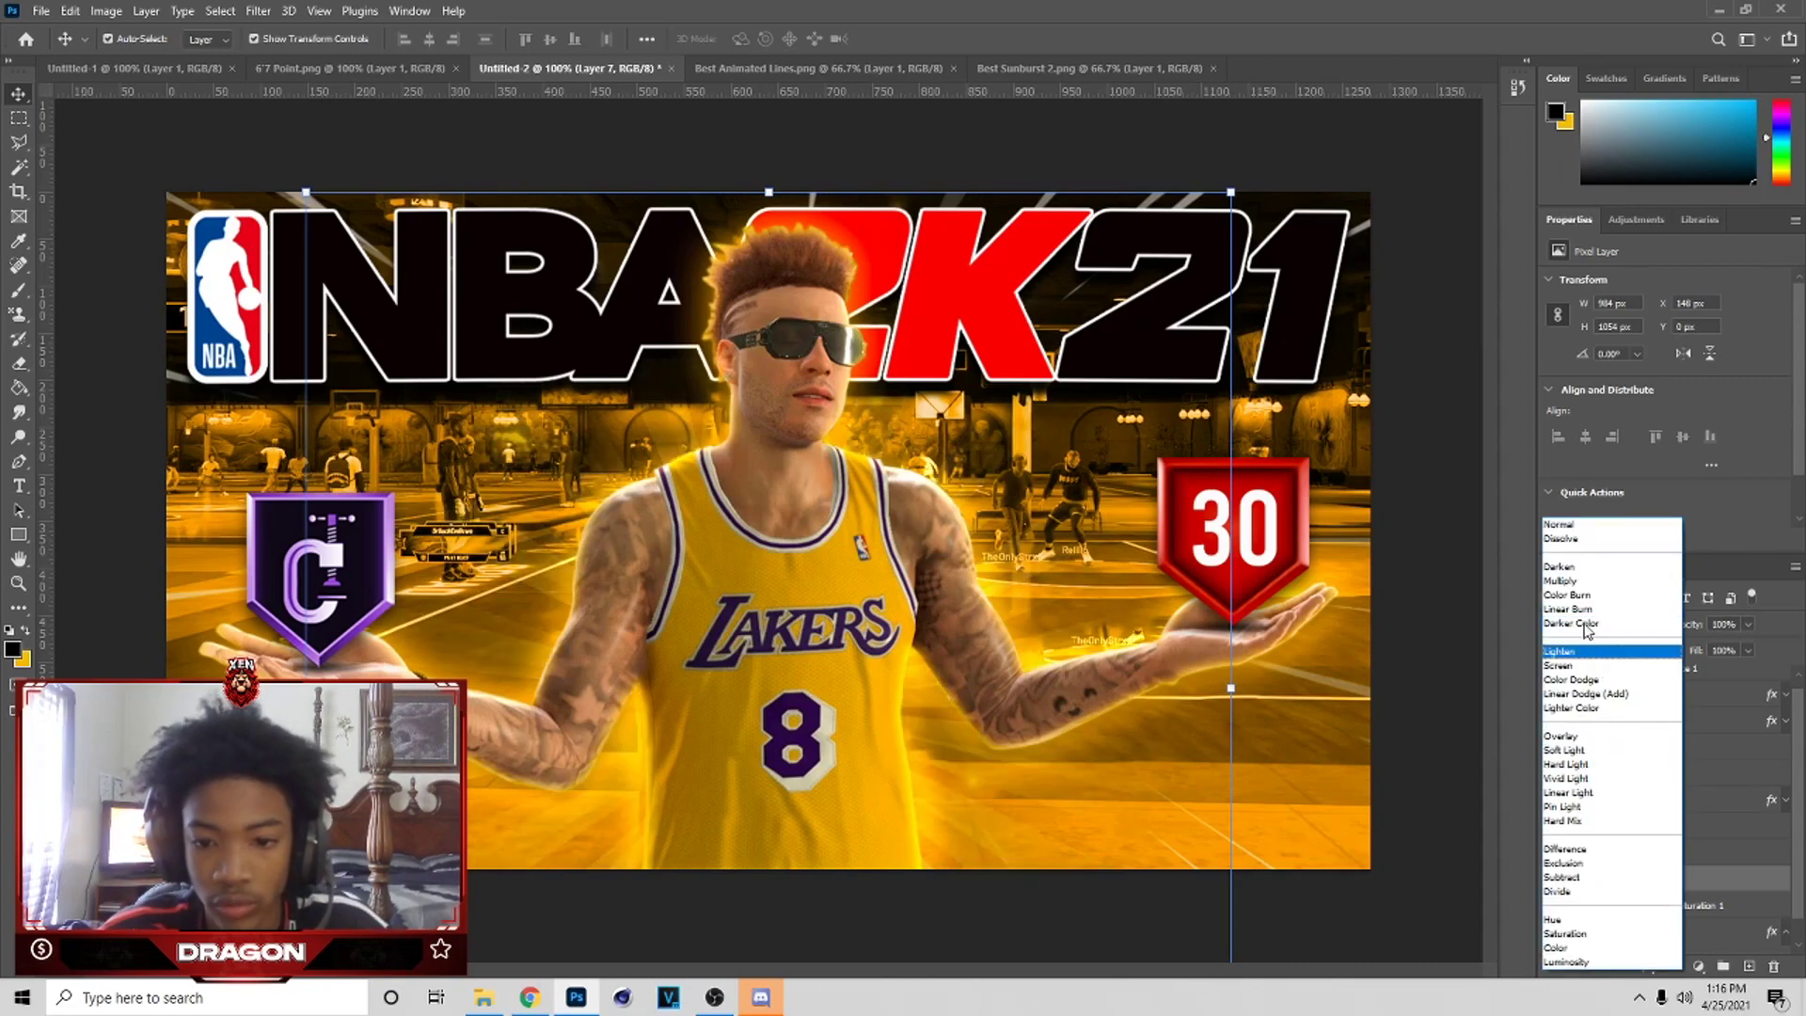
{"action": "left_click", "coordinate": [1611, 693]}
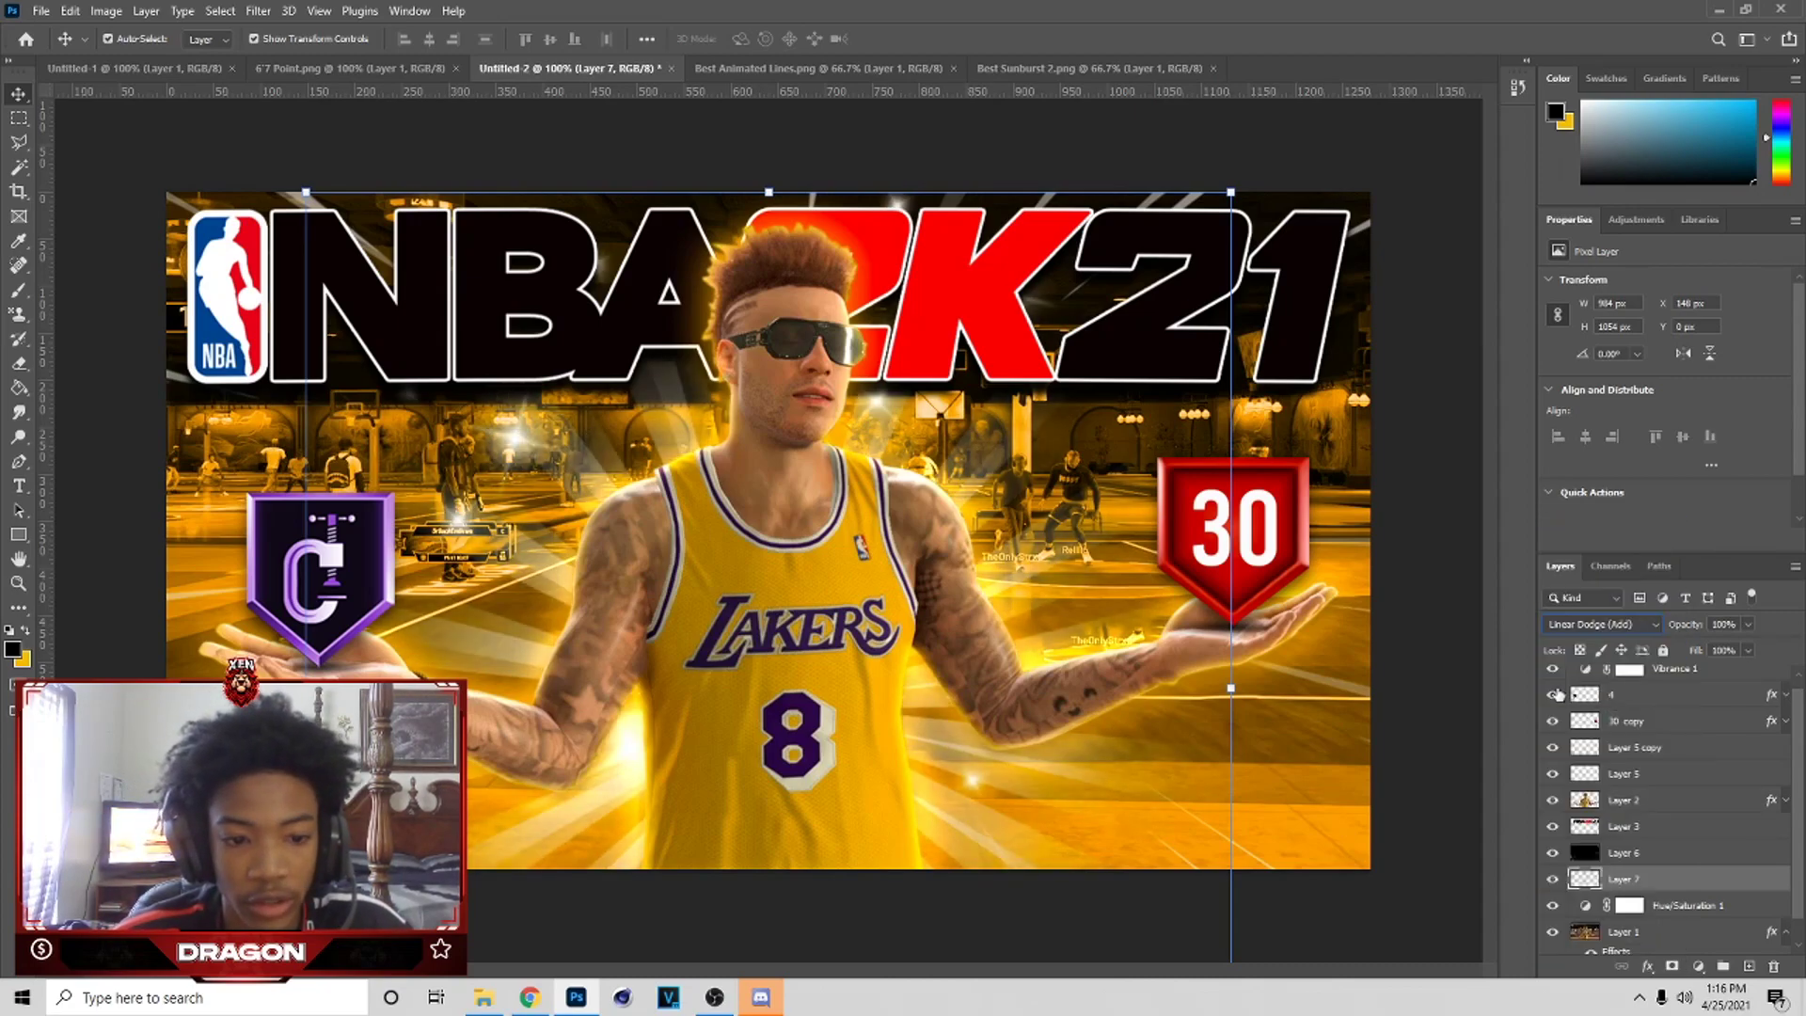
{"action": "left_click", "coordinate": [1576, 623]}
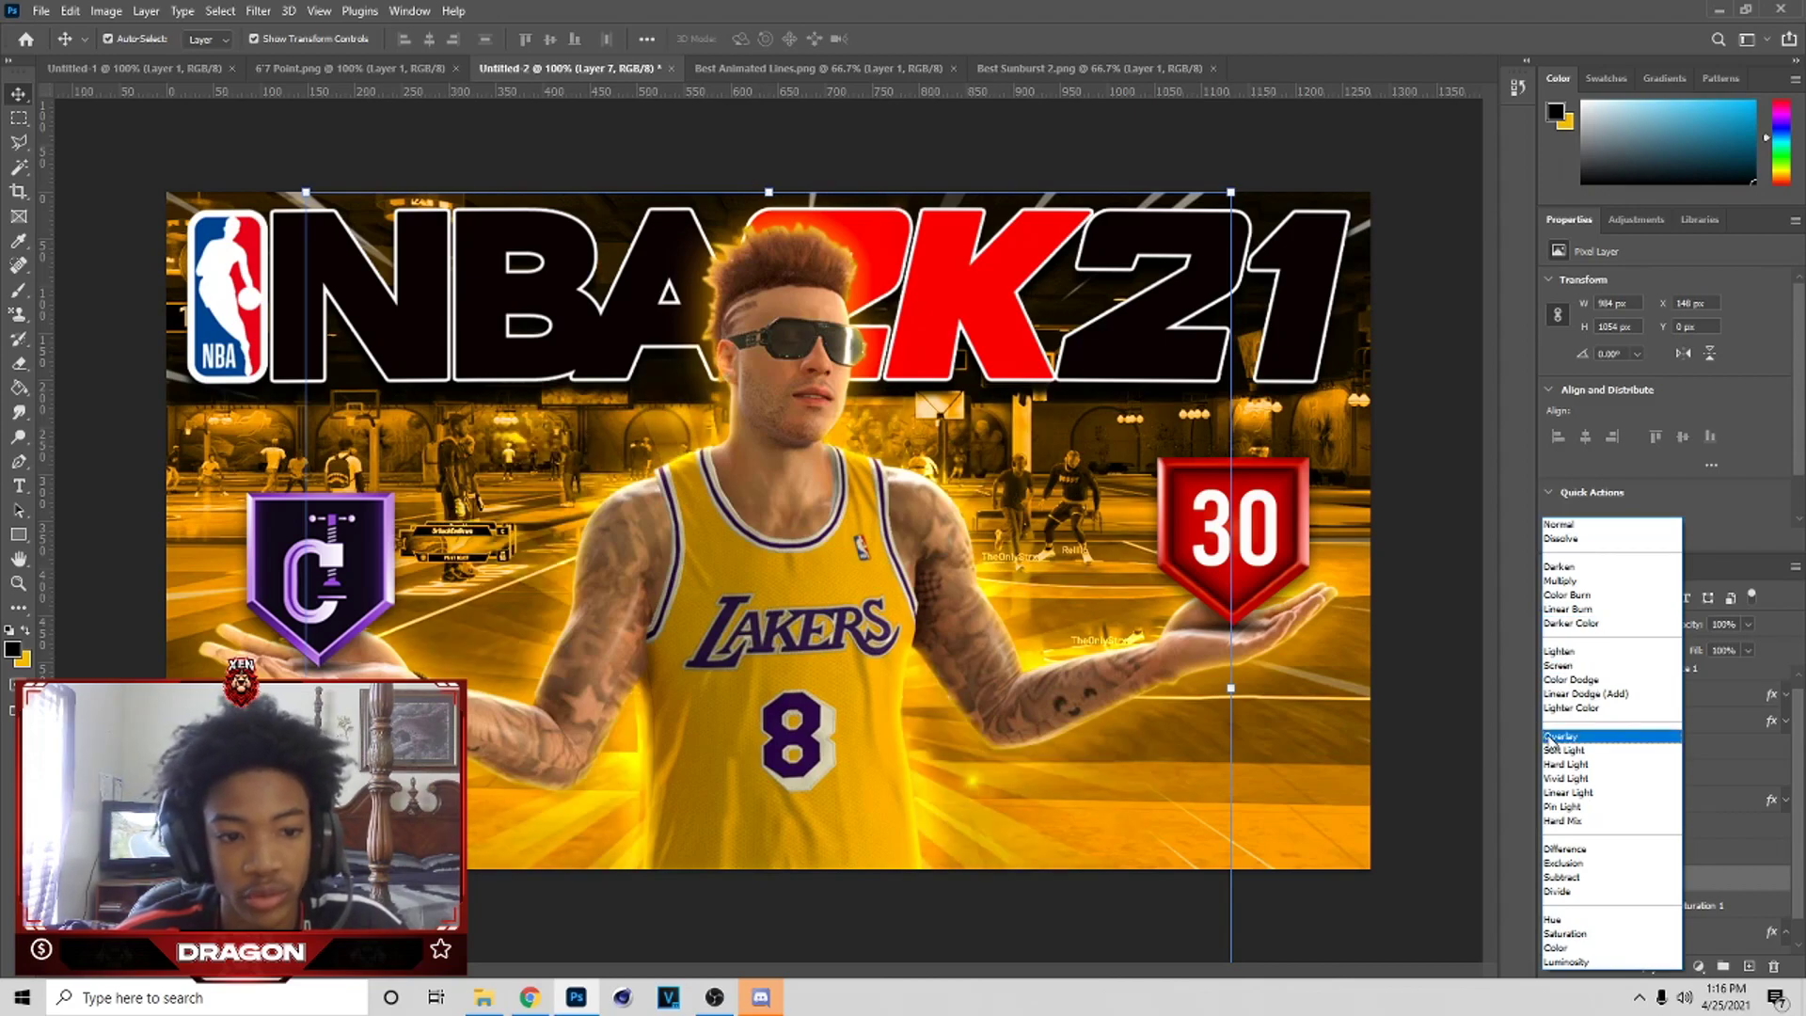
{"action": "left_click", "coordinate": [1589, 695]}
- Set the sunburst Layer 7 to about 95% opacity and lock it
{"action": "left_click", "coordinate": [1749, 624]}
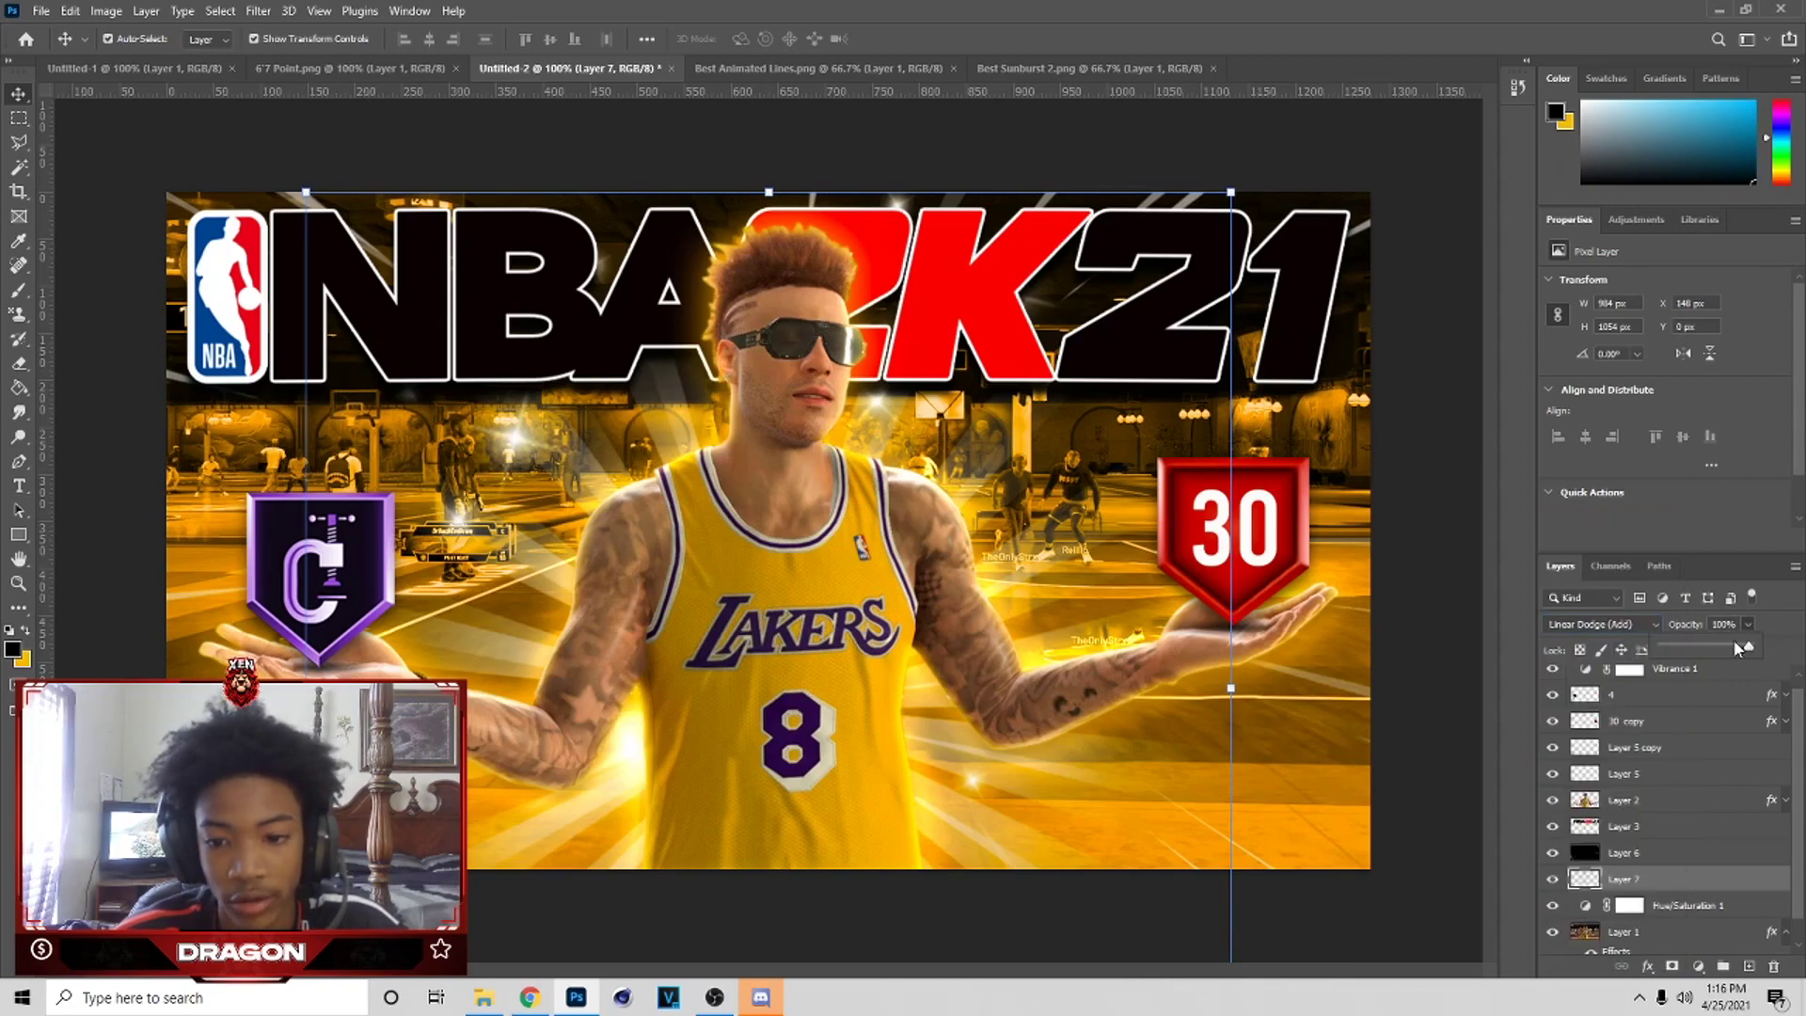
{"action": "left_click_drag", "start_coordinate": [1736, 653], "coordinate": [1739, 653]}
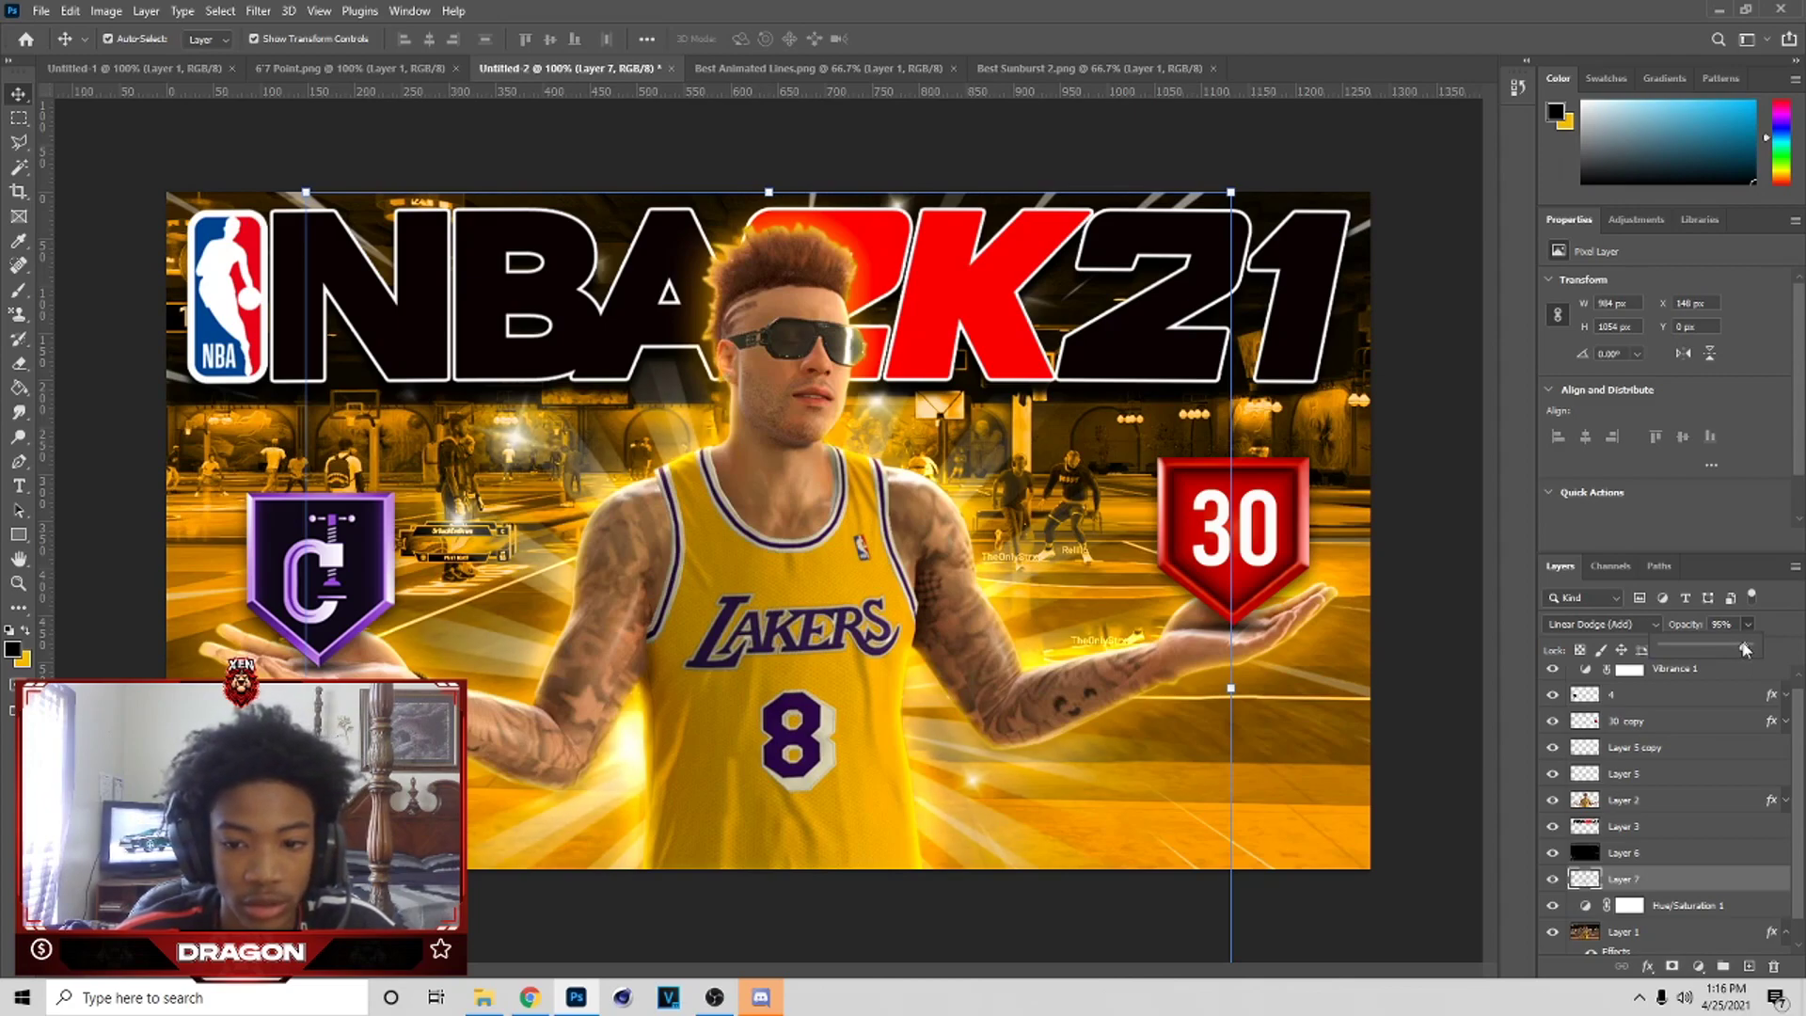
{"action": "left_click", "coordinate": [1675, 852]}
{"action": "left_click", "coordinate": [1678, 879]}
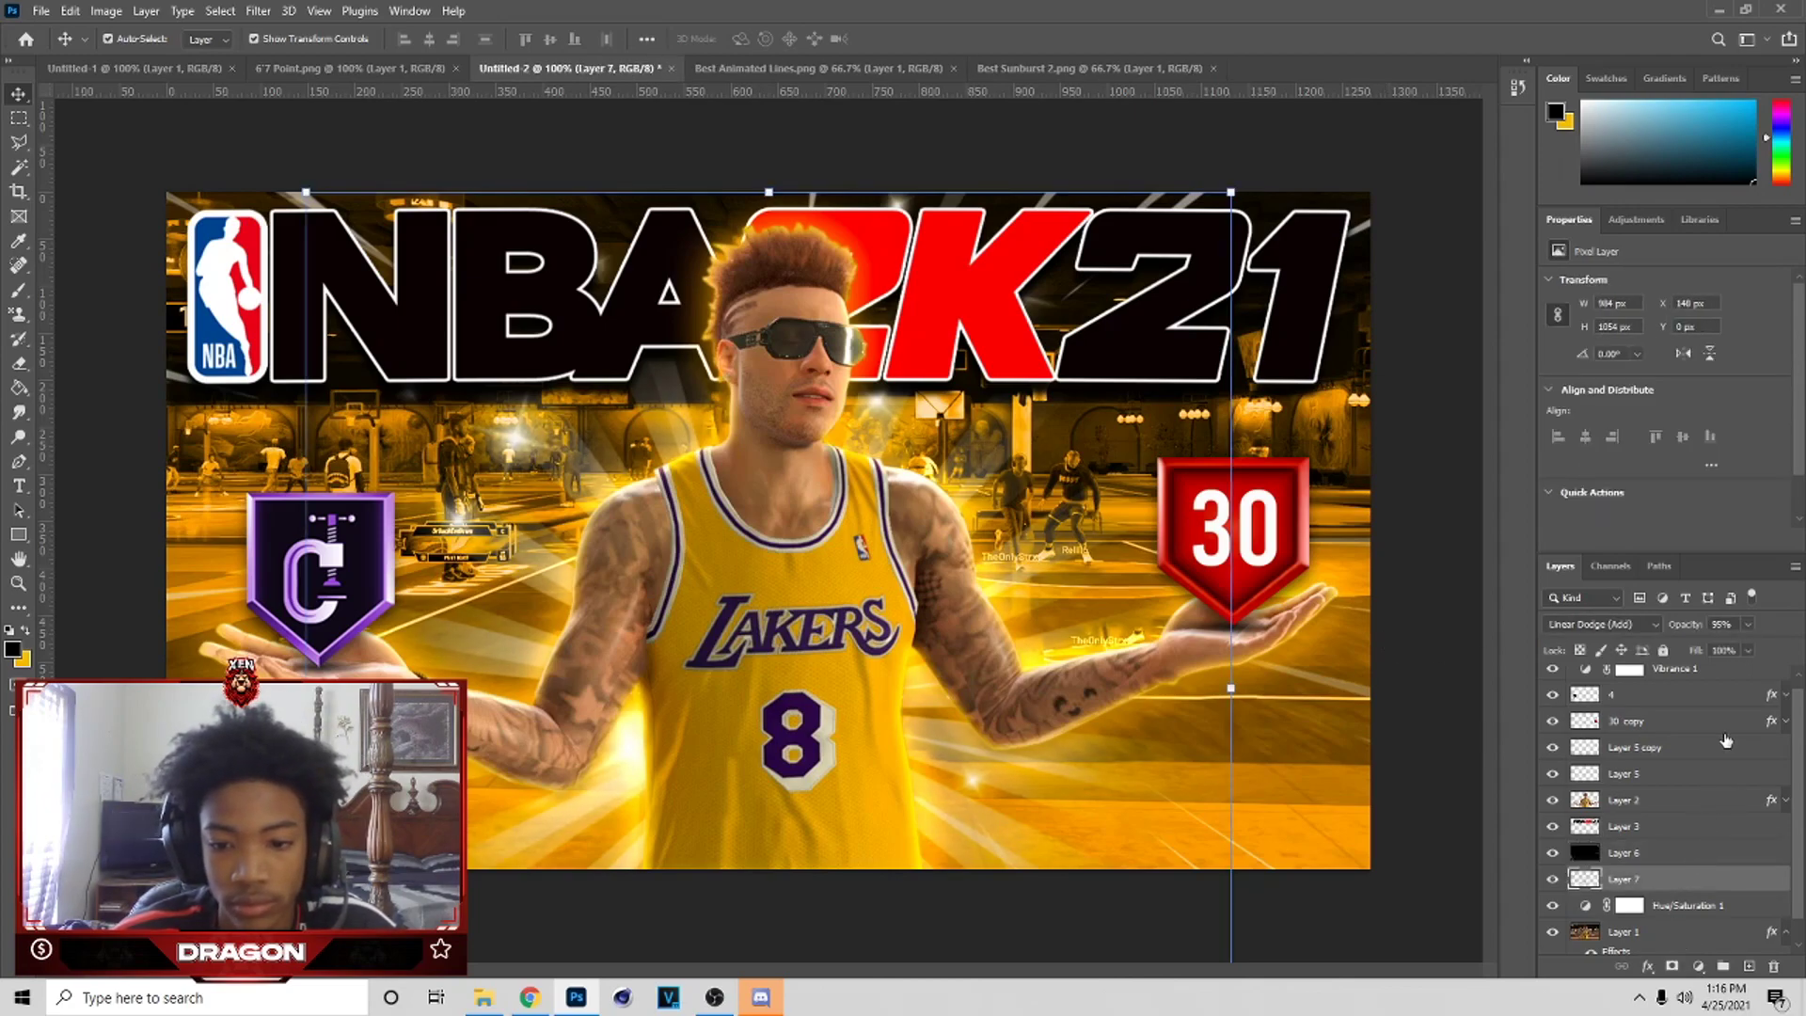
{"action": "left_click", "coordinate": [1663, 650]}
{"action": "left_click", "coordinate": [856, 640]}
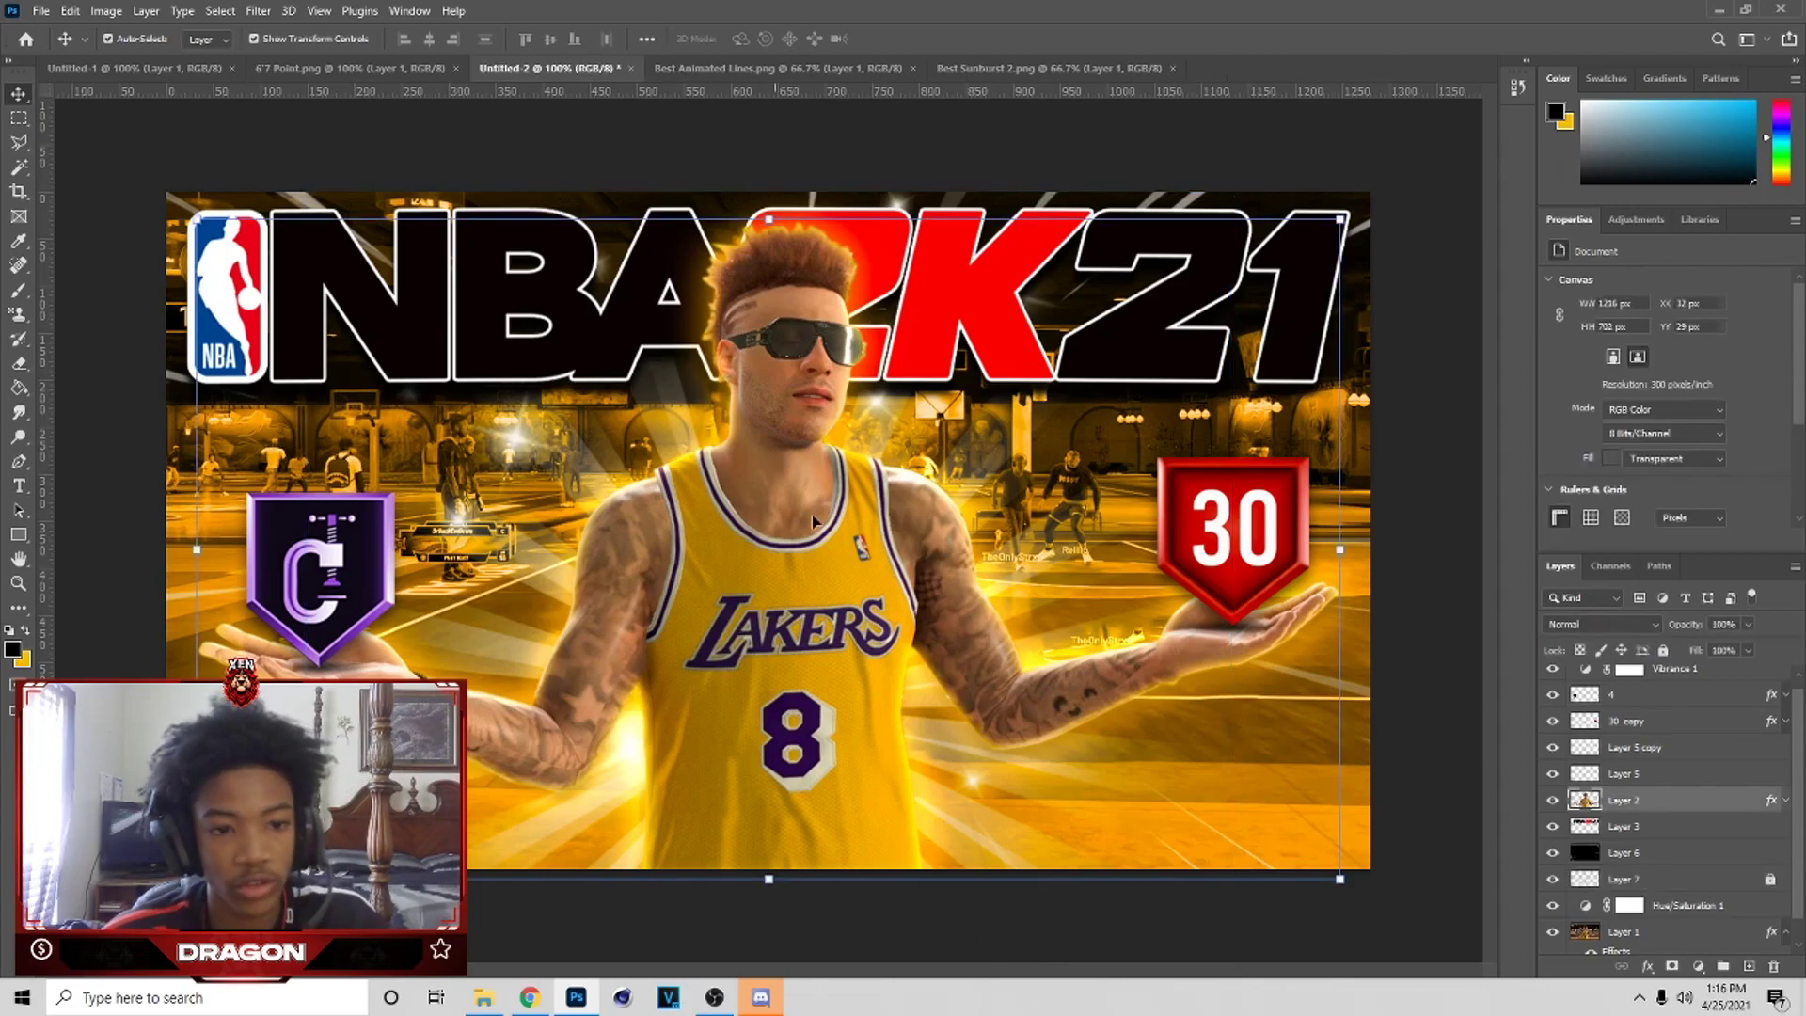
- Check the 6'7 Point reference, then open the Essentials PSD from Downloads
{"action": "left_click", "coordinate": [283, 69]}
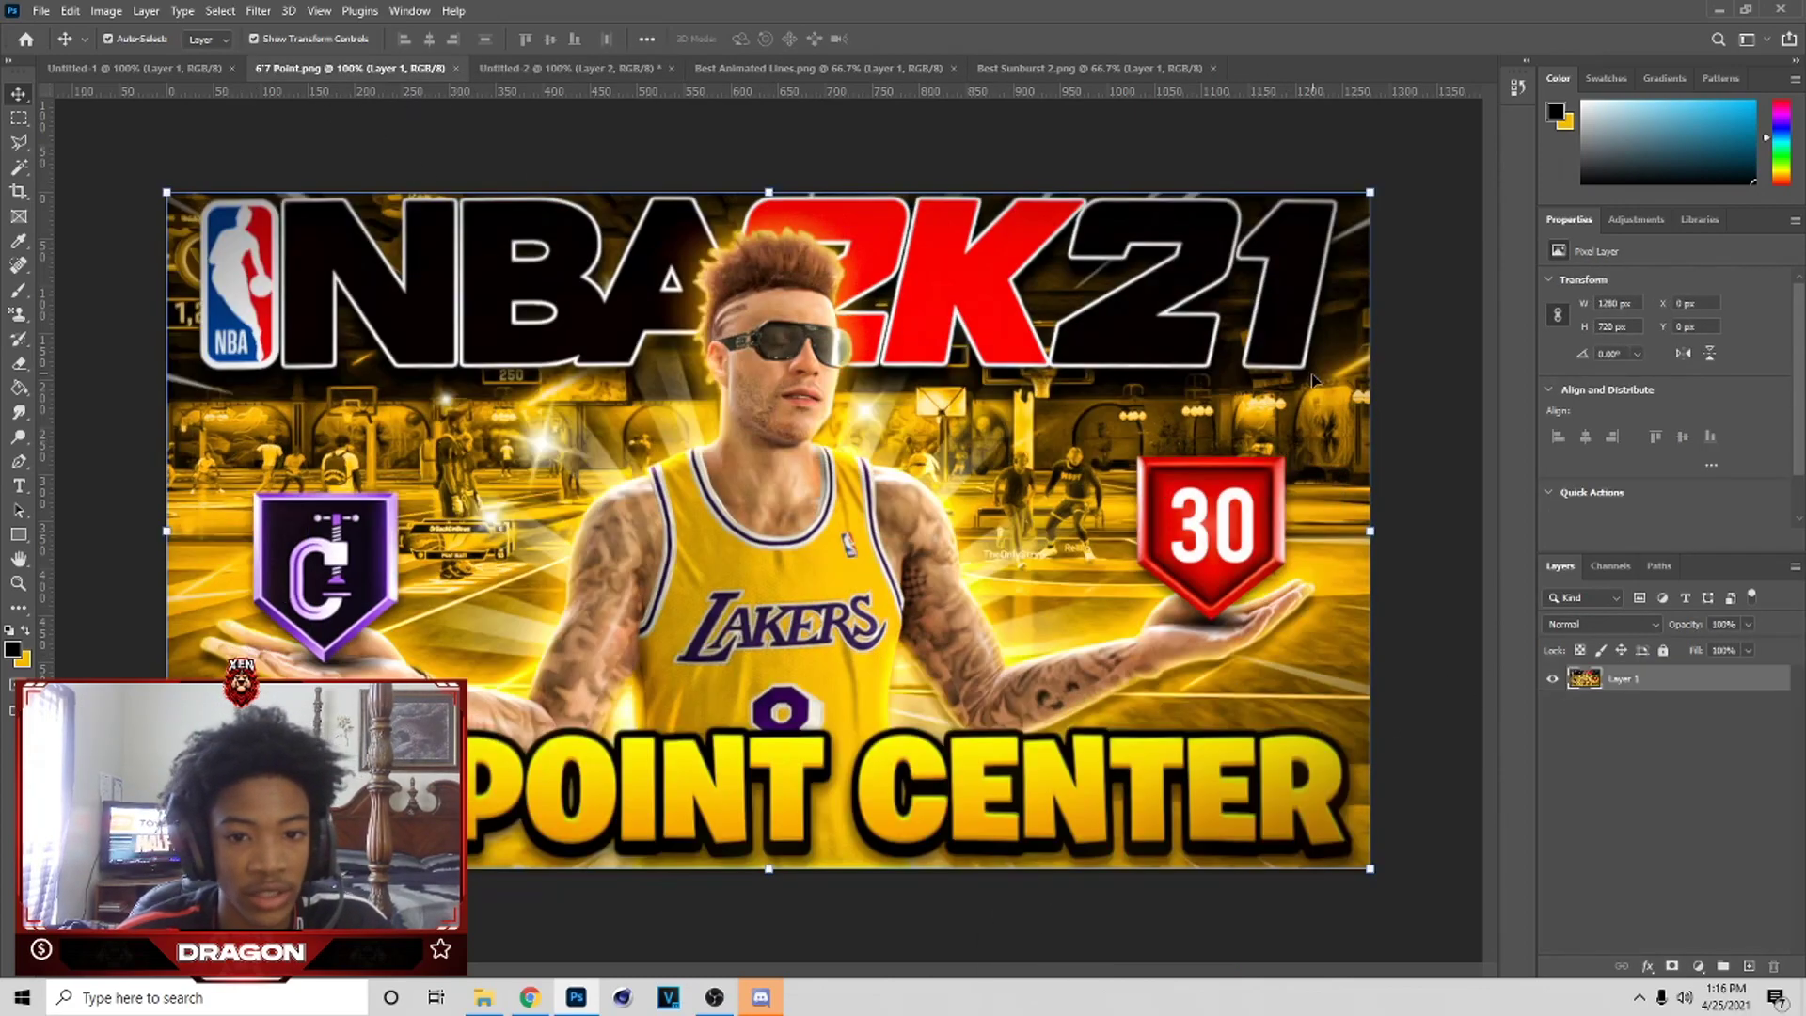
{"action": "left_click", "coordinate": [569, 69]}
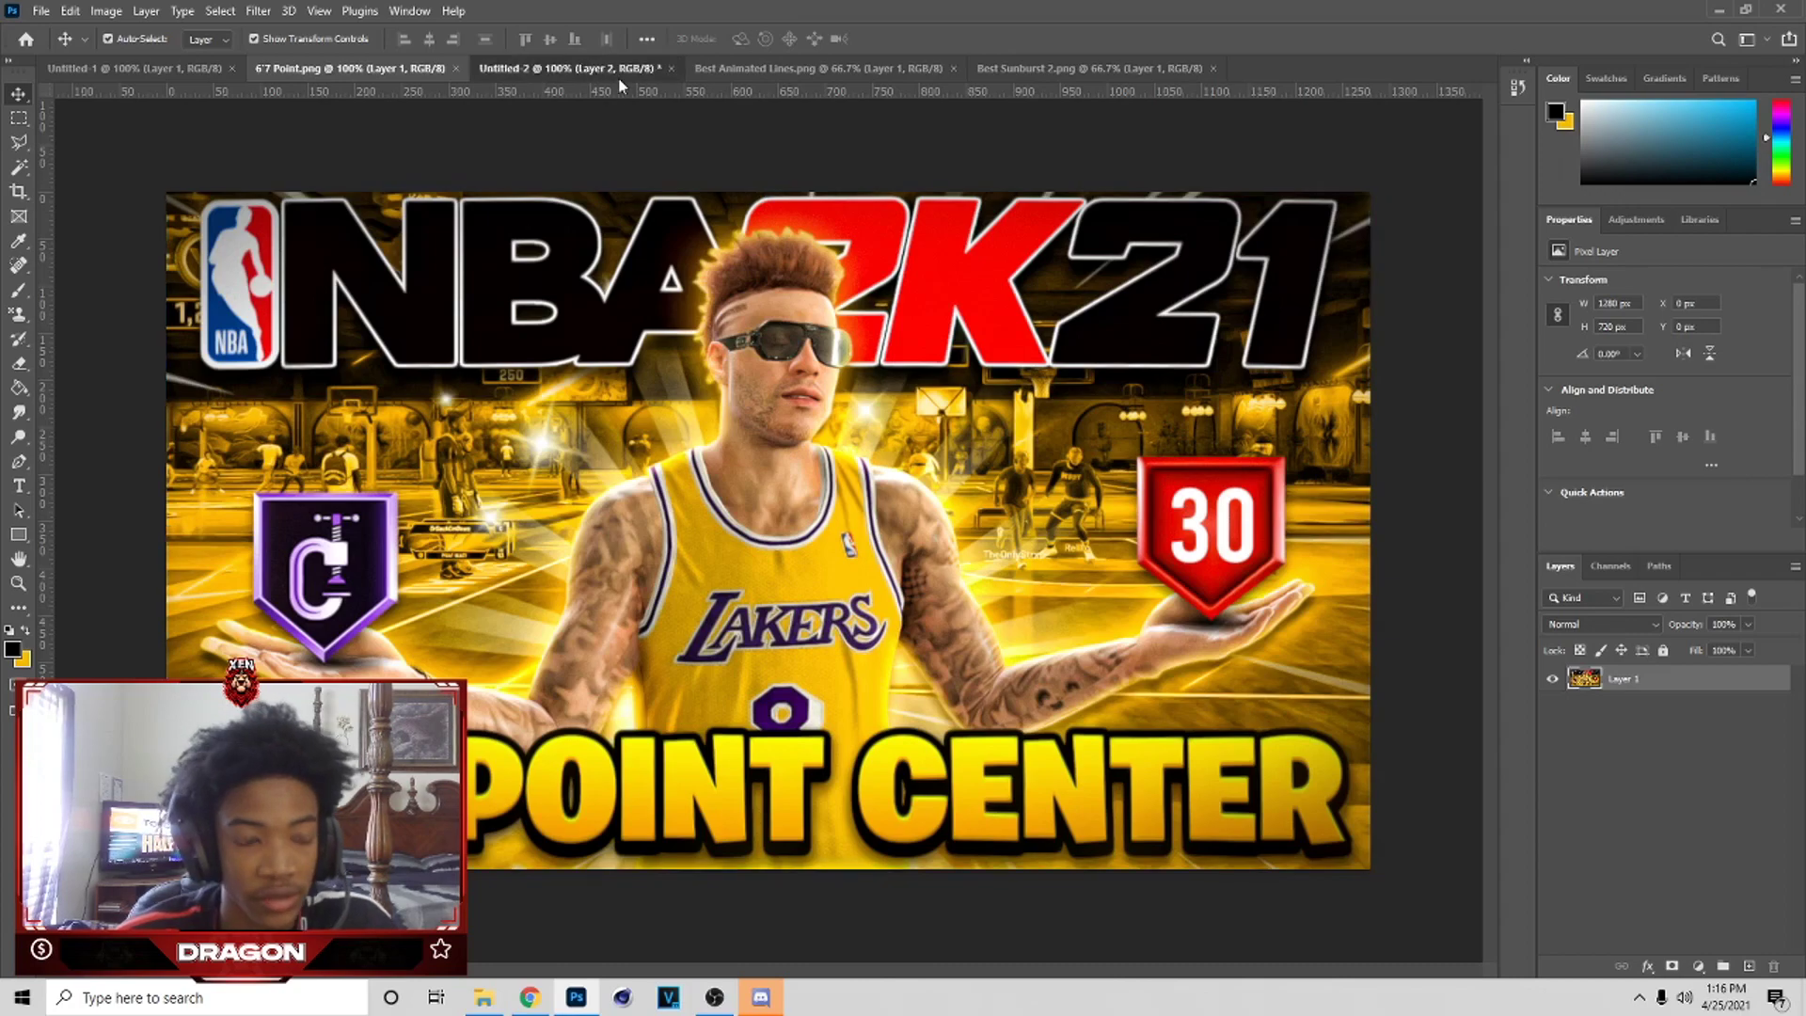
{"action": "left_click", "coordinate": [41, 10]}
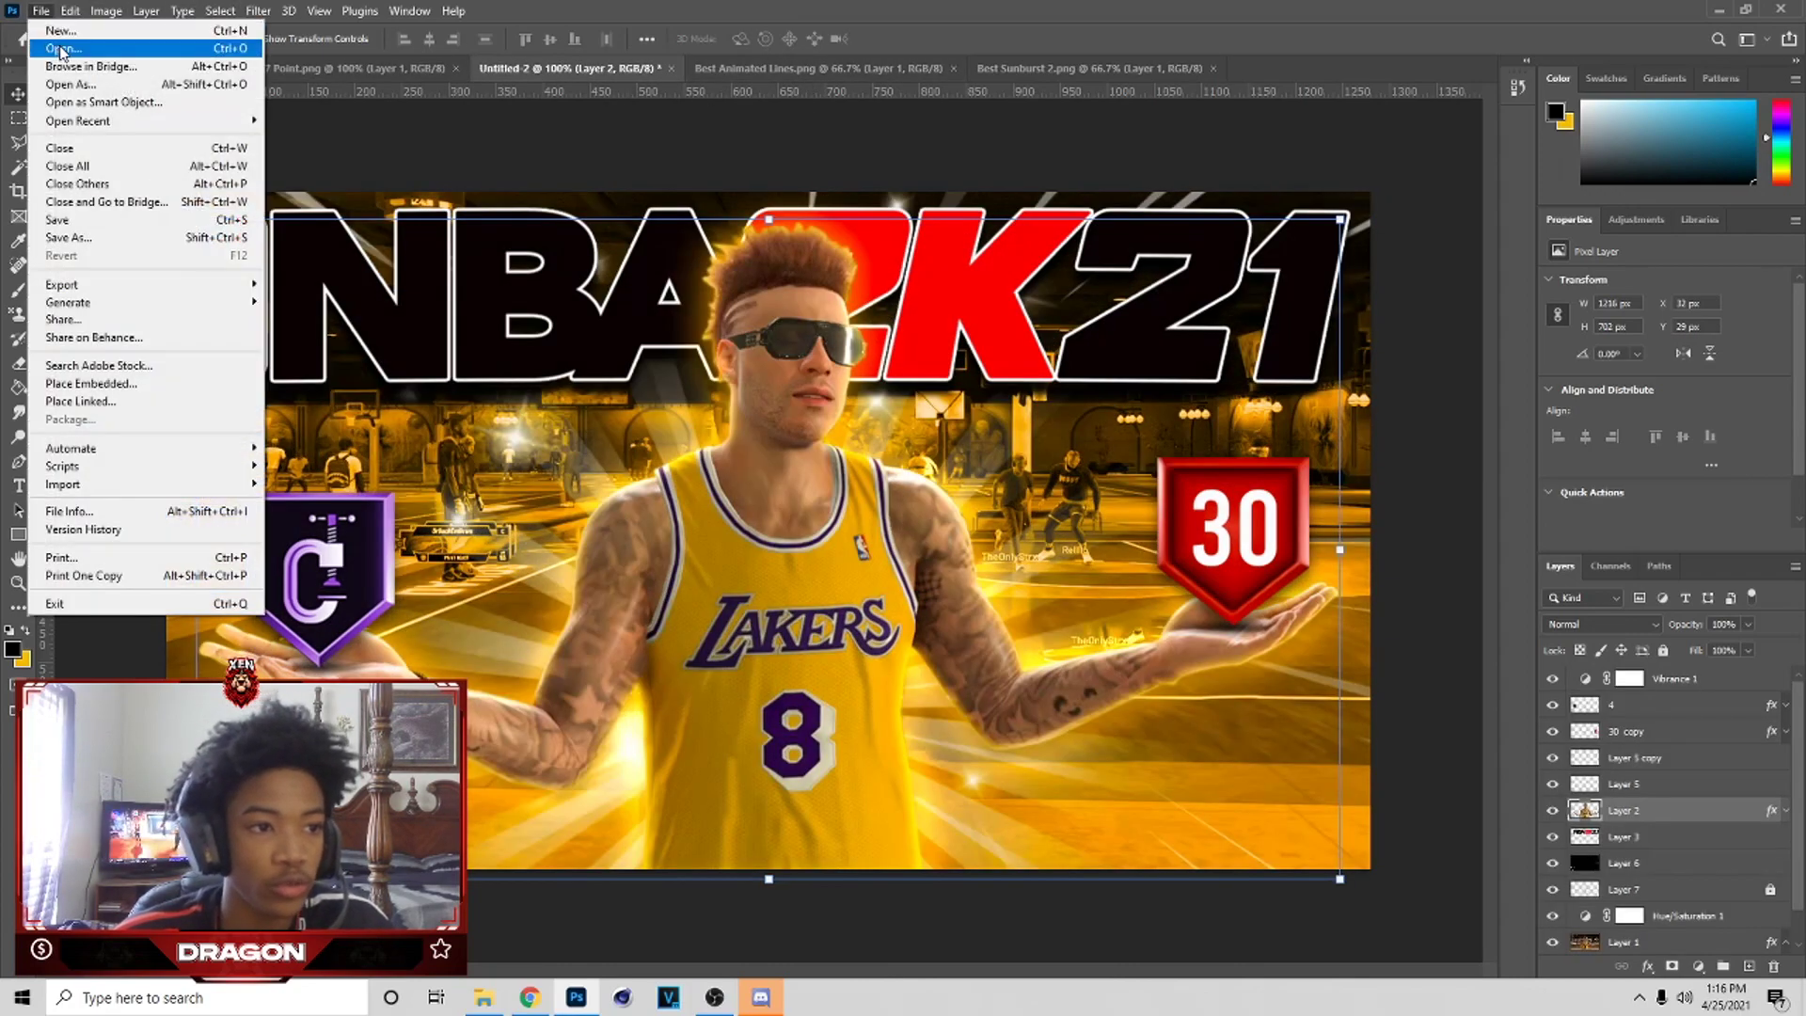
{"action": "left_click", "coordinate": [47, 47]}
{"action": "scroll", "coordinate": [87, 158], "scroll_direction": "up", "scroll_amount": 3}
{"action": "left_click", "coordinate": [91, 170]}
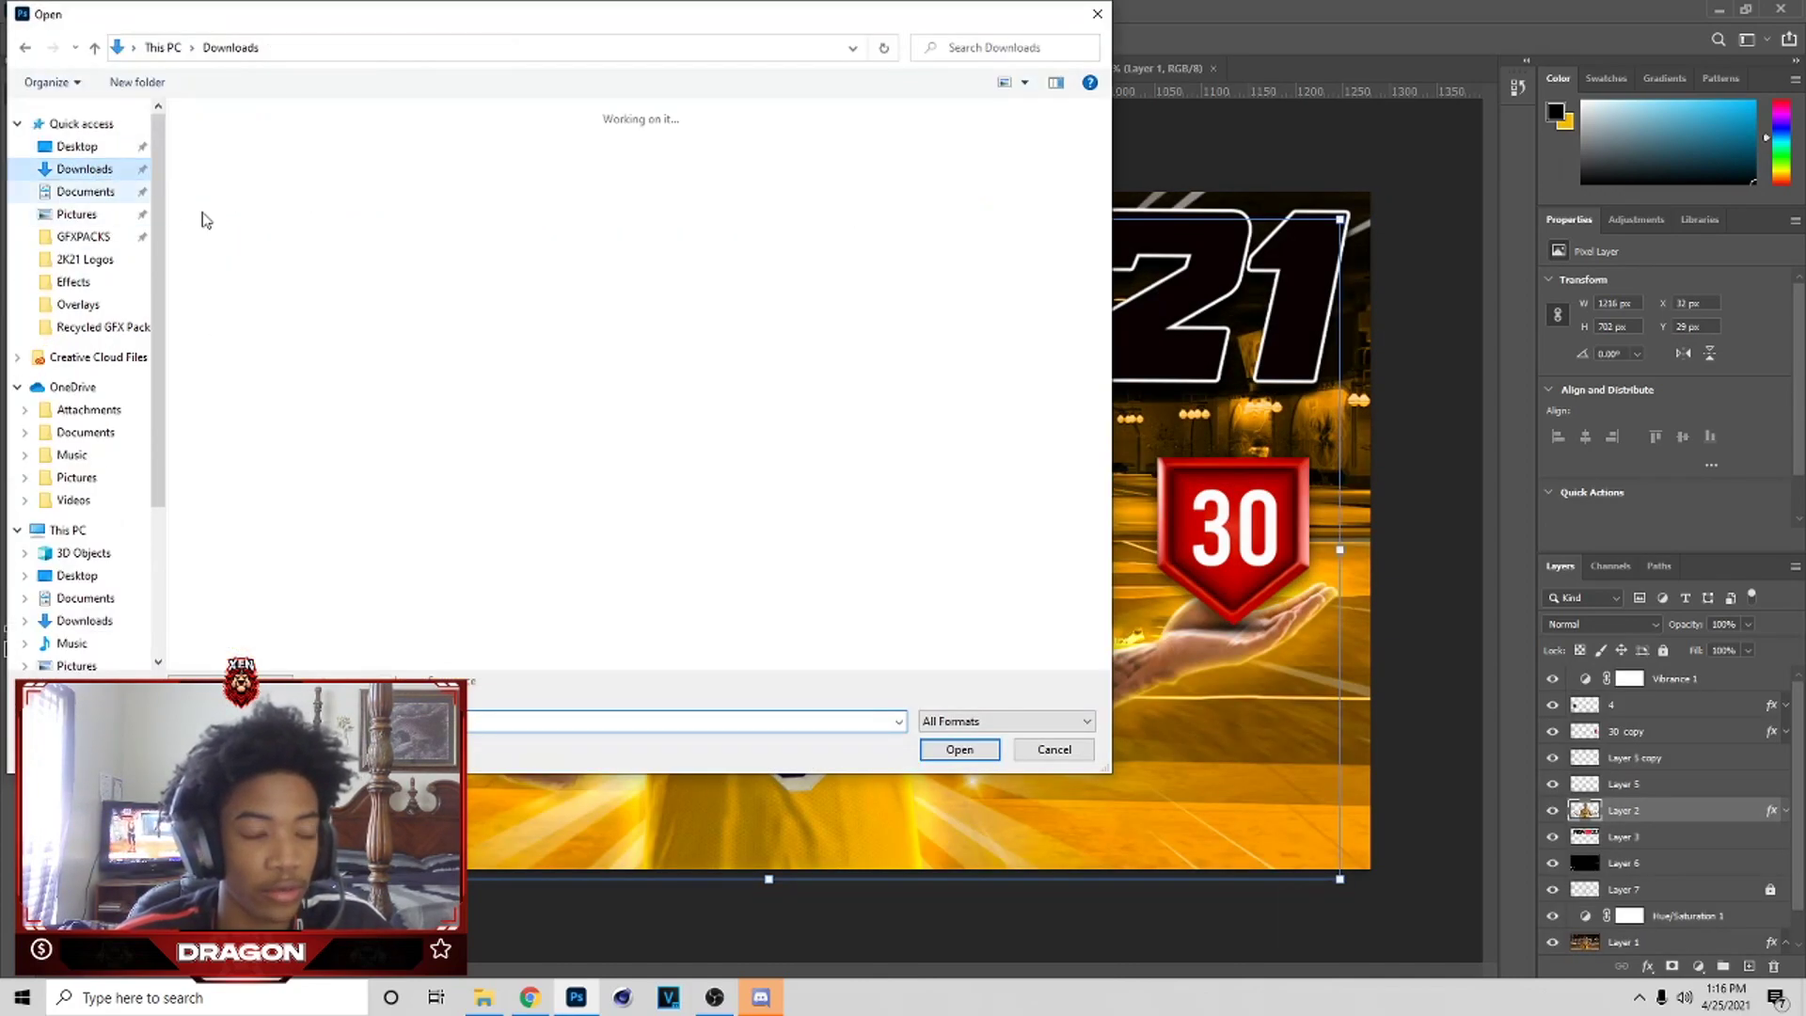
{"action": "scroll", "coordinate": [589, 318], "scroll_direction": "down", "scroll_amount": 3}
{"action": "scroll", "coordinate": [589, 318], "scroll_direction": "up", "scroll_amount": 7}
{"action": "scroll", "coordinate": [589, 317], "scroll_direction": "down", "scroll_amount": 6}
{"action": "scroll", "coordinate": [590, 317], "scroll_direction": "up", "scroll_amount": 5}
{"action": "scroll", "coordinate": [588, 316], "scroll_direction": "up", "scroll_amount": 5}
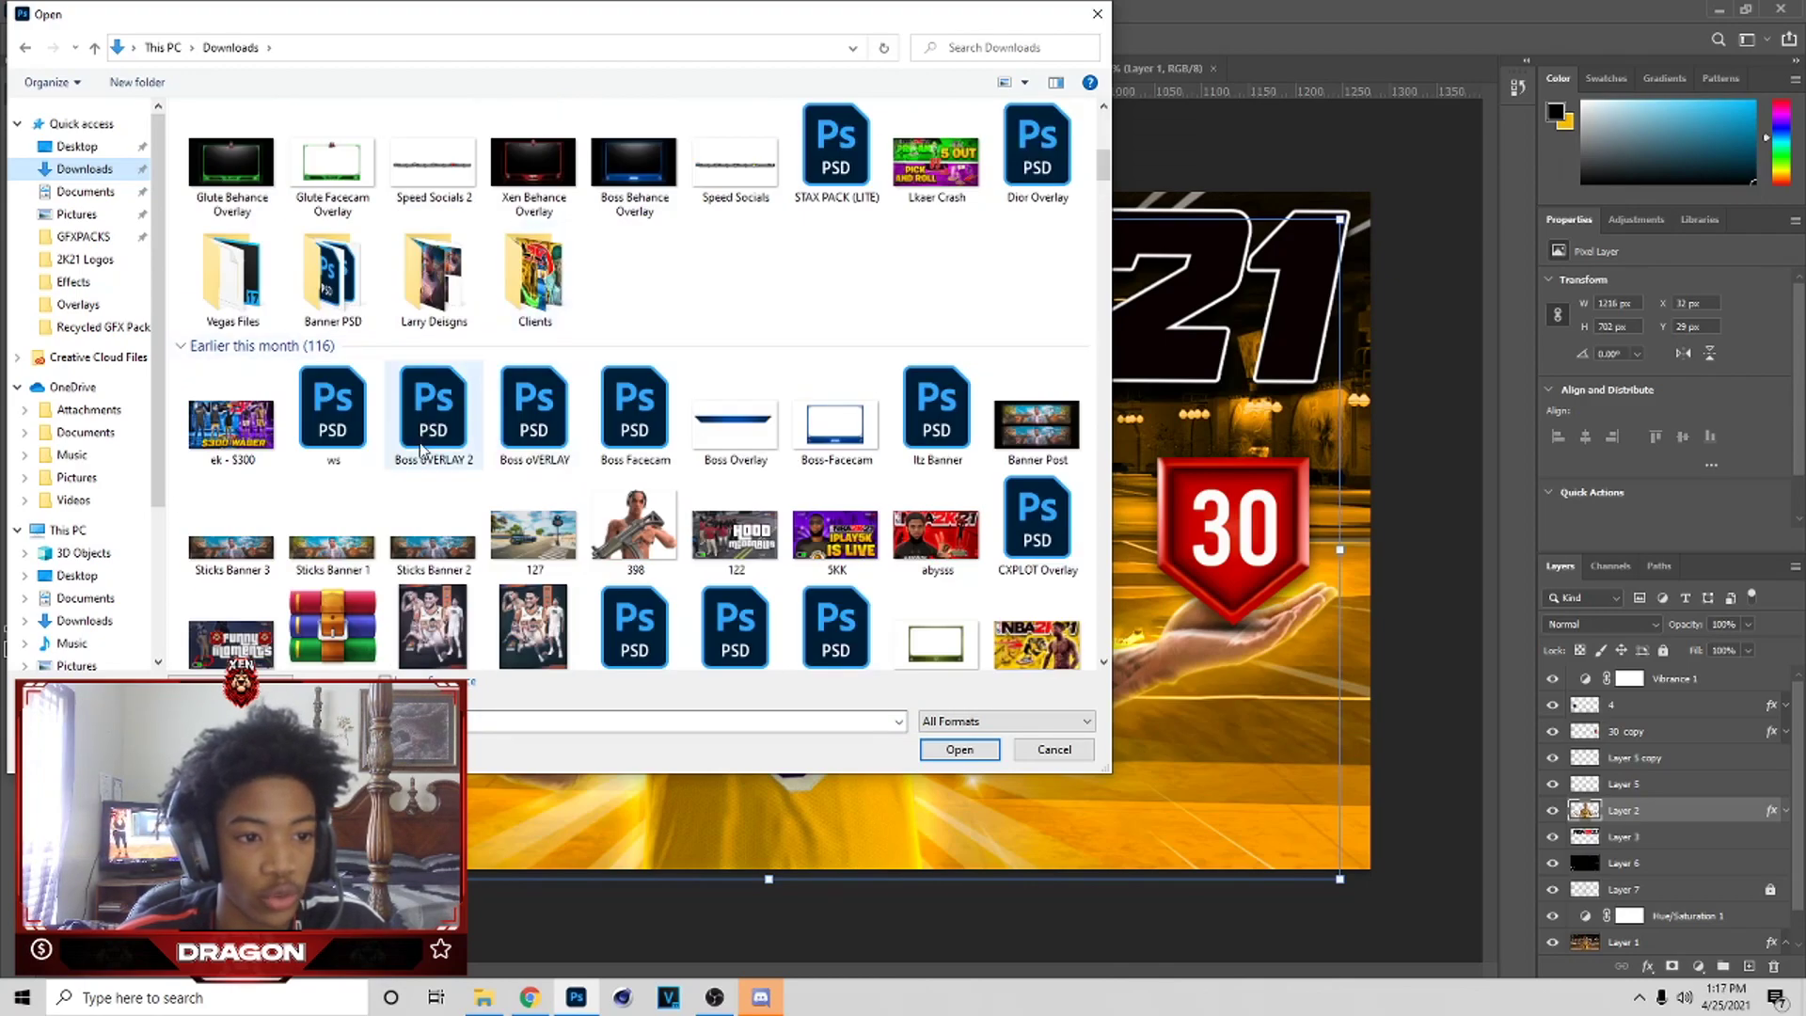
{"action": "scroll", "coordinate": [438, 424], "scroll_direction": "down", "scroll_amount": 10}
{"action": "scroll", "coordinate": [445, 470], "scroll_direction": "down", "scroll_amount": 3}
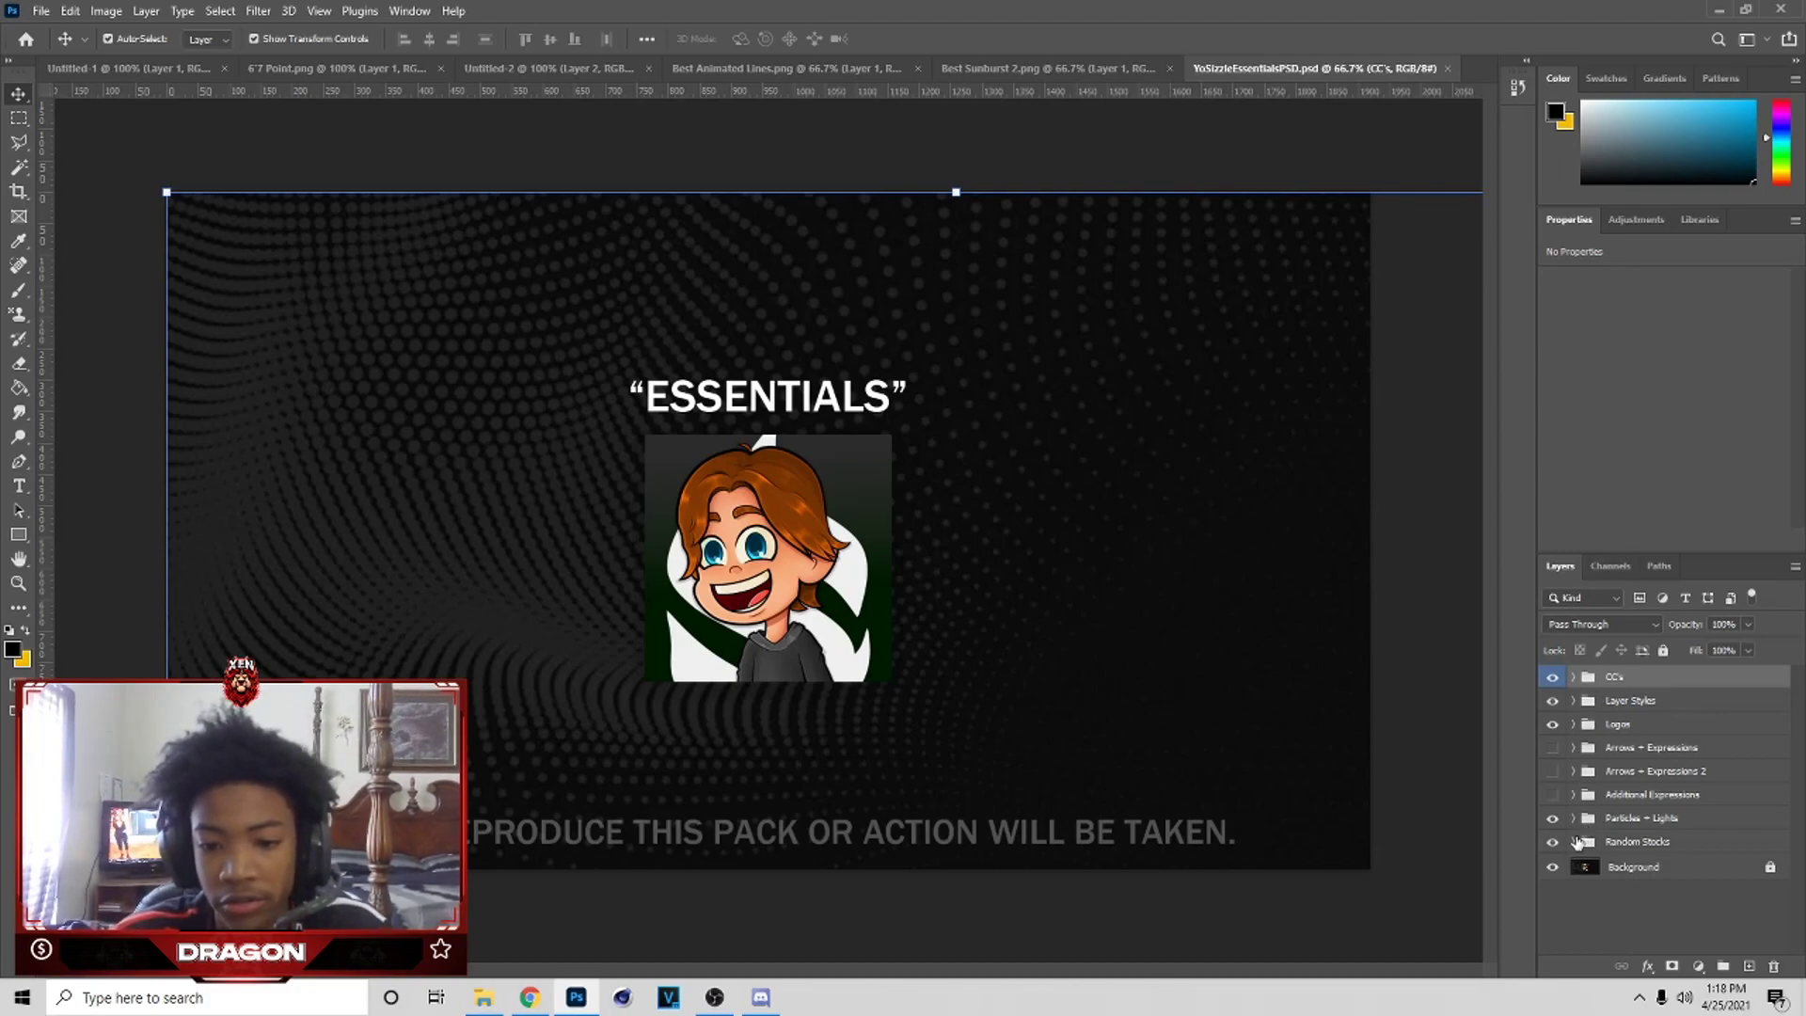
- Expand the Random Stocks group and select its Dark Border layer
{"action": "left_click", "coordinate": [1573, 841]}
{"action": "scroll", "coordinate": [1609, 837], "scroll_direction": "down", "scroll_amount": 4}
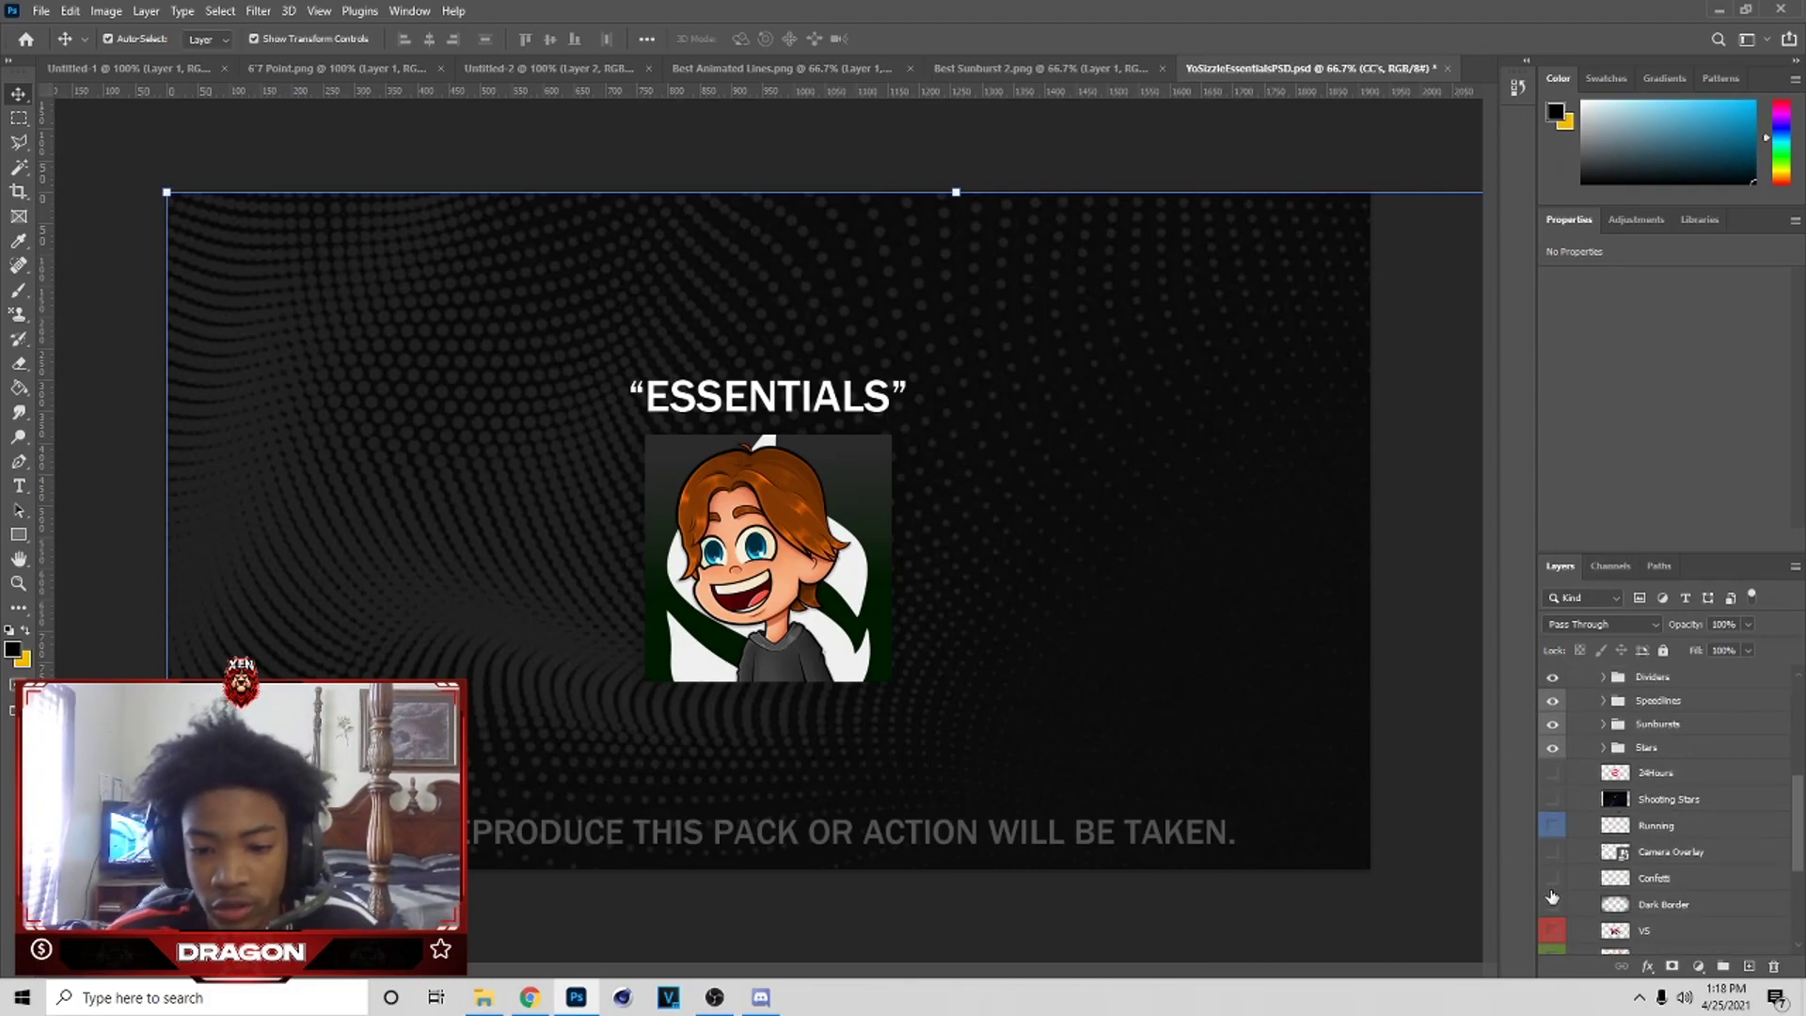
{"action": "left_click", "coordinate": [1724, 911]}
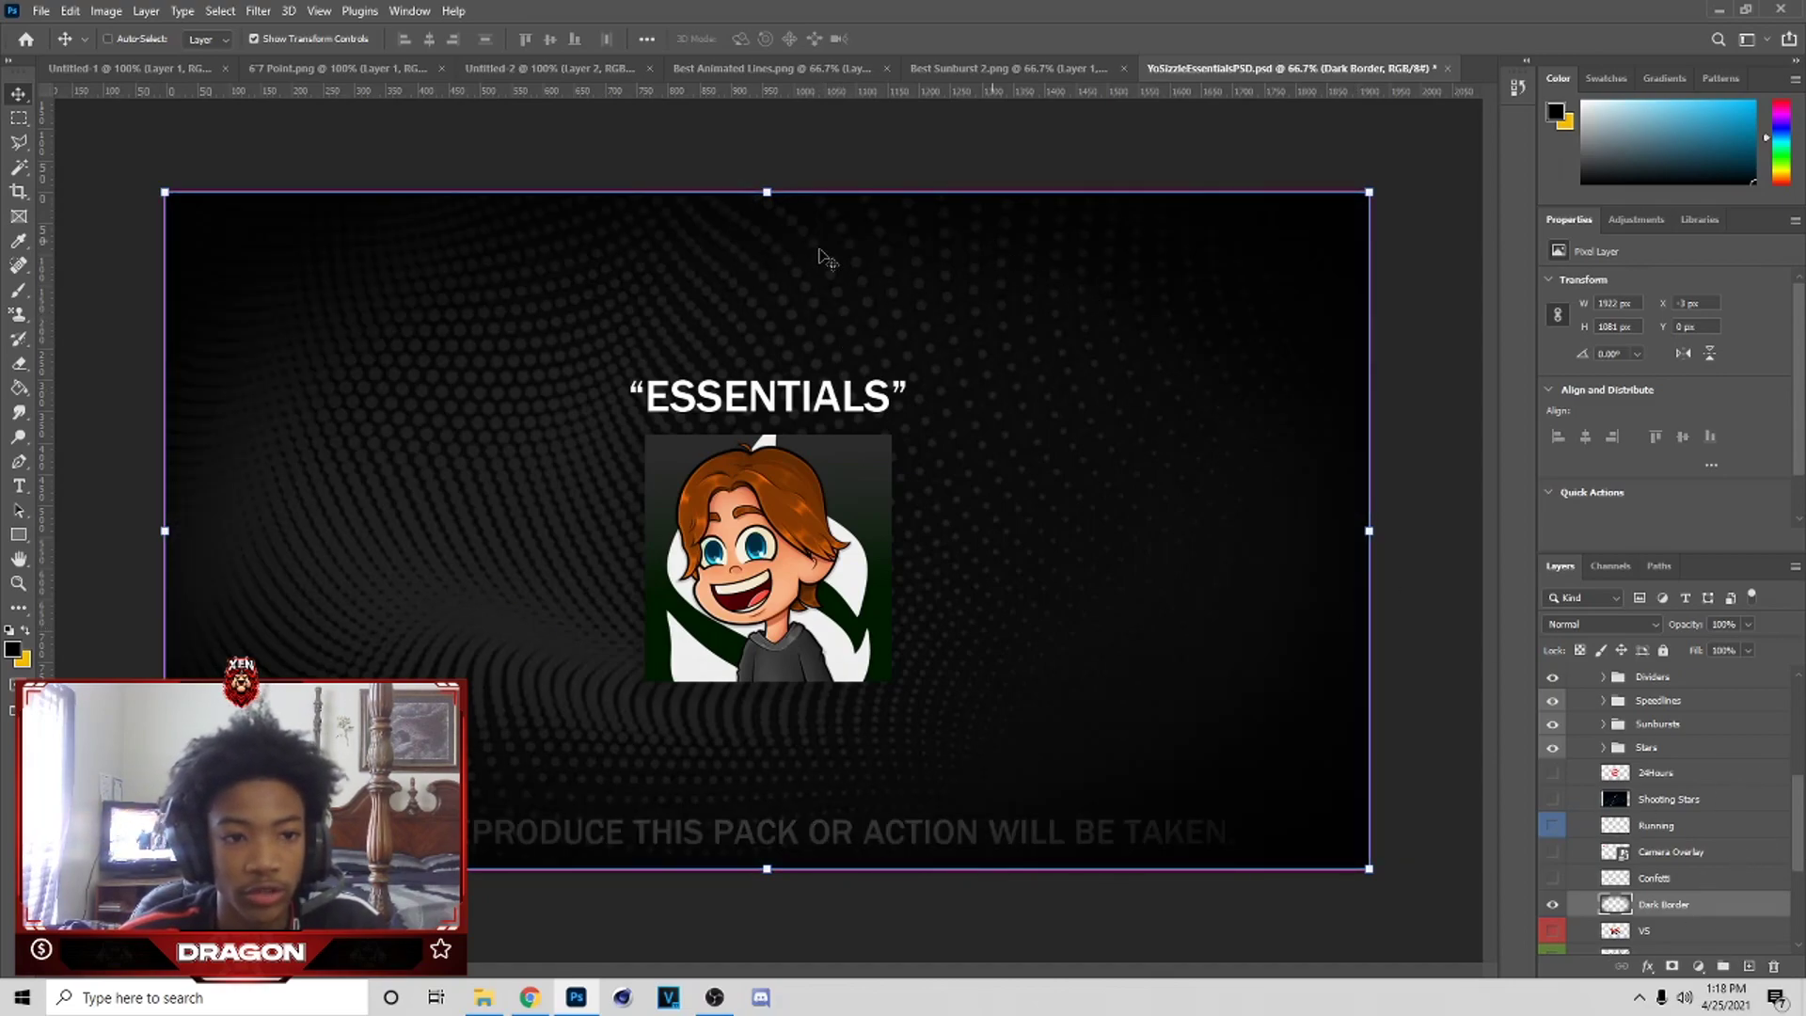
{"action": "left_click", "coordinate": [542, 67]}
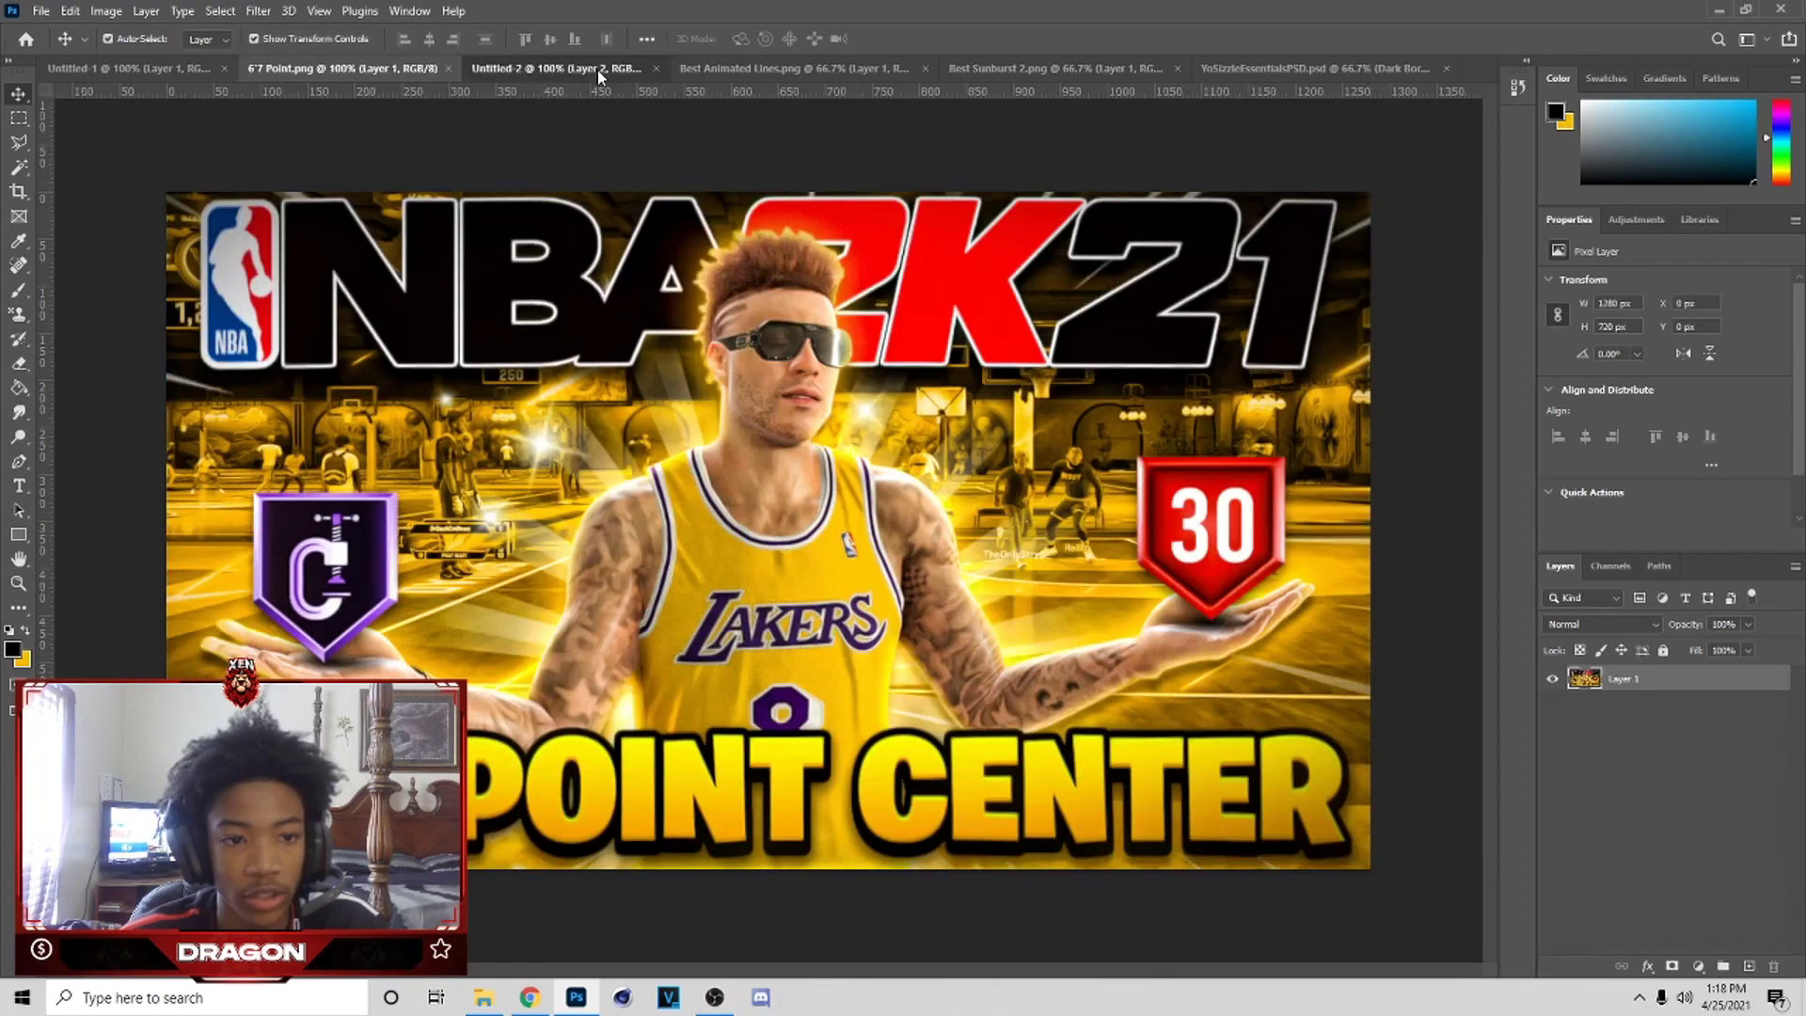
- Drop the Dark Border vignette into the thumbnail above layer 4 and reposition it
{"action": "left_click_drag", "start_coordinate": [1666, 711], "coordinate": [1665, 707]}
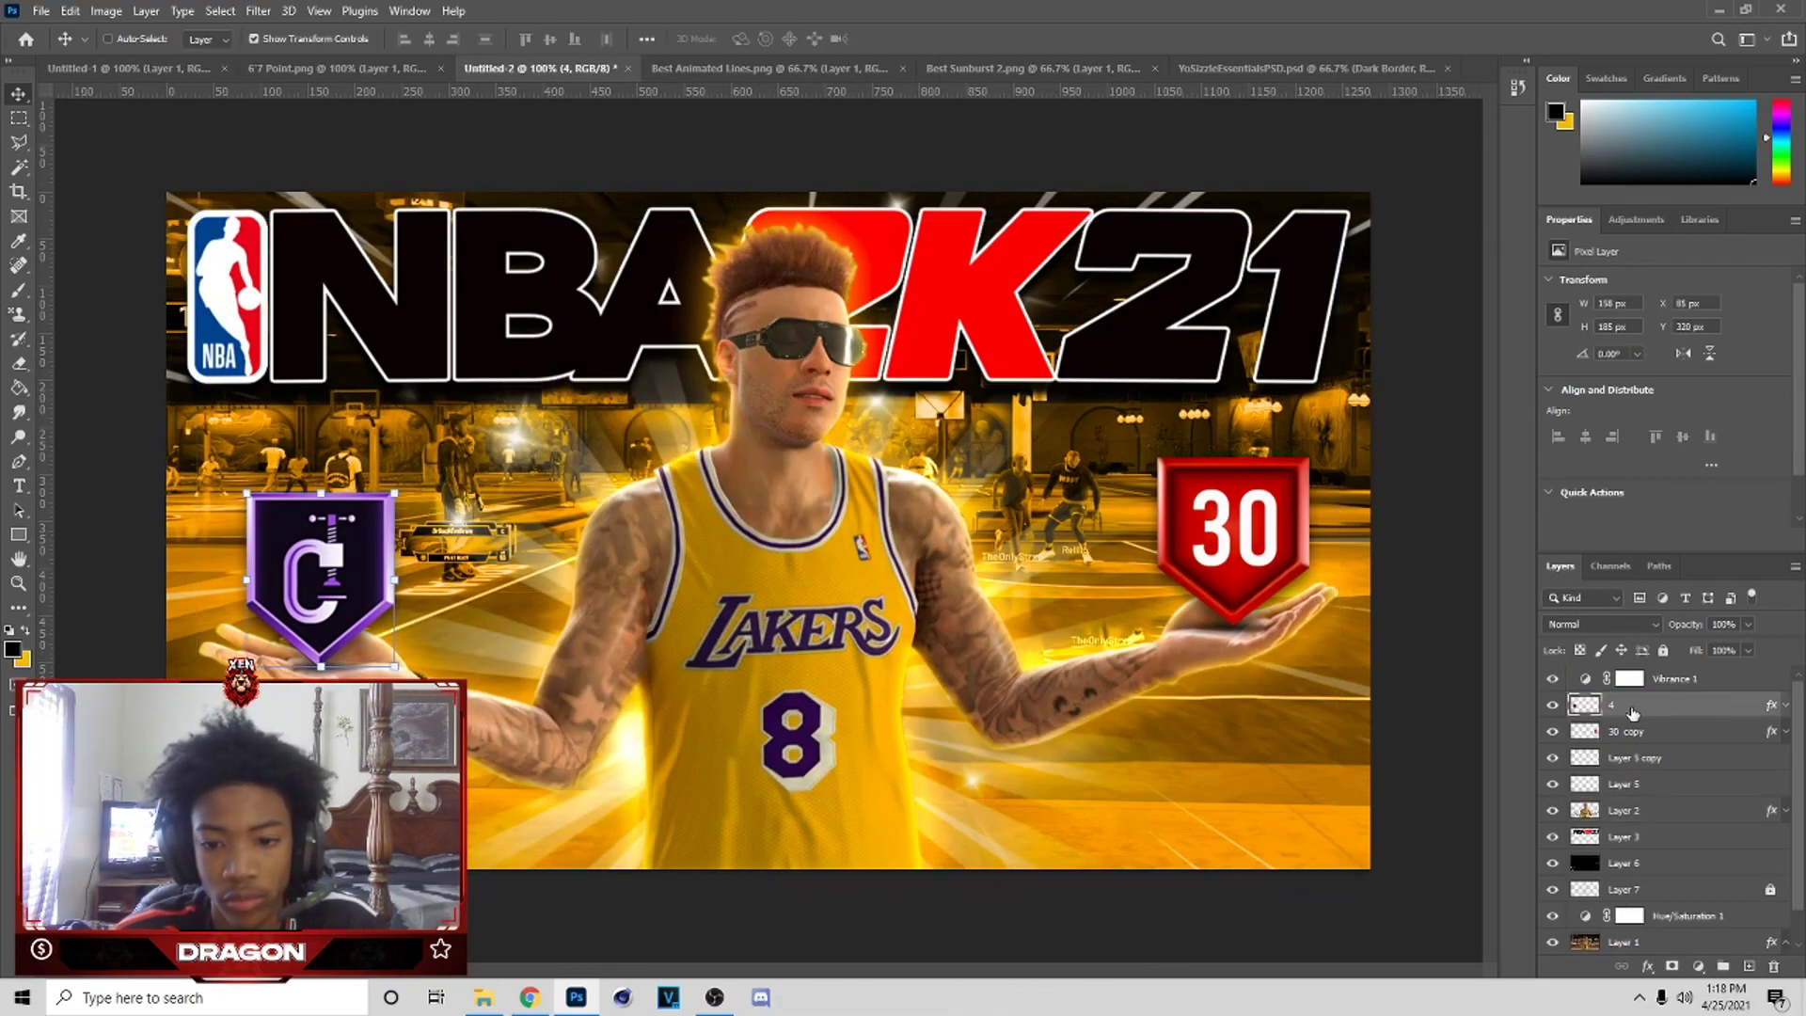
{"action": "key", "text": "ctrl+t"}
{"action": "left_click_drag", "start_coordinate": [1163, 414], "coordinate": [922, 409]}
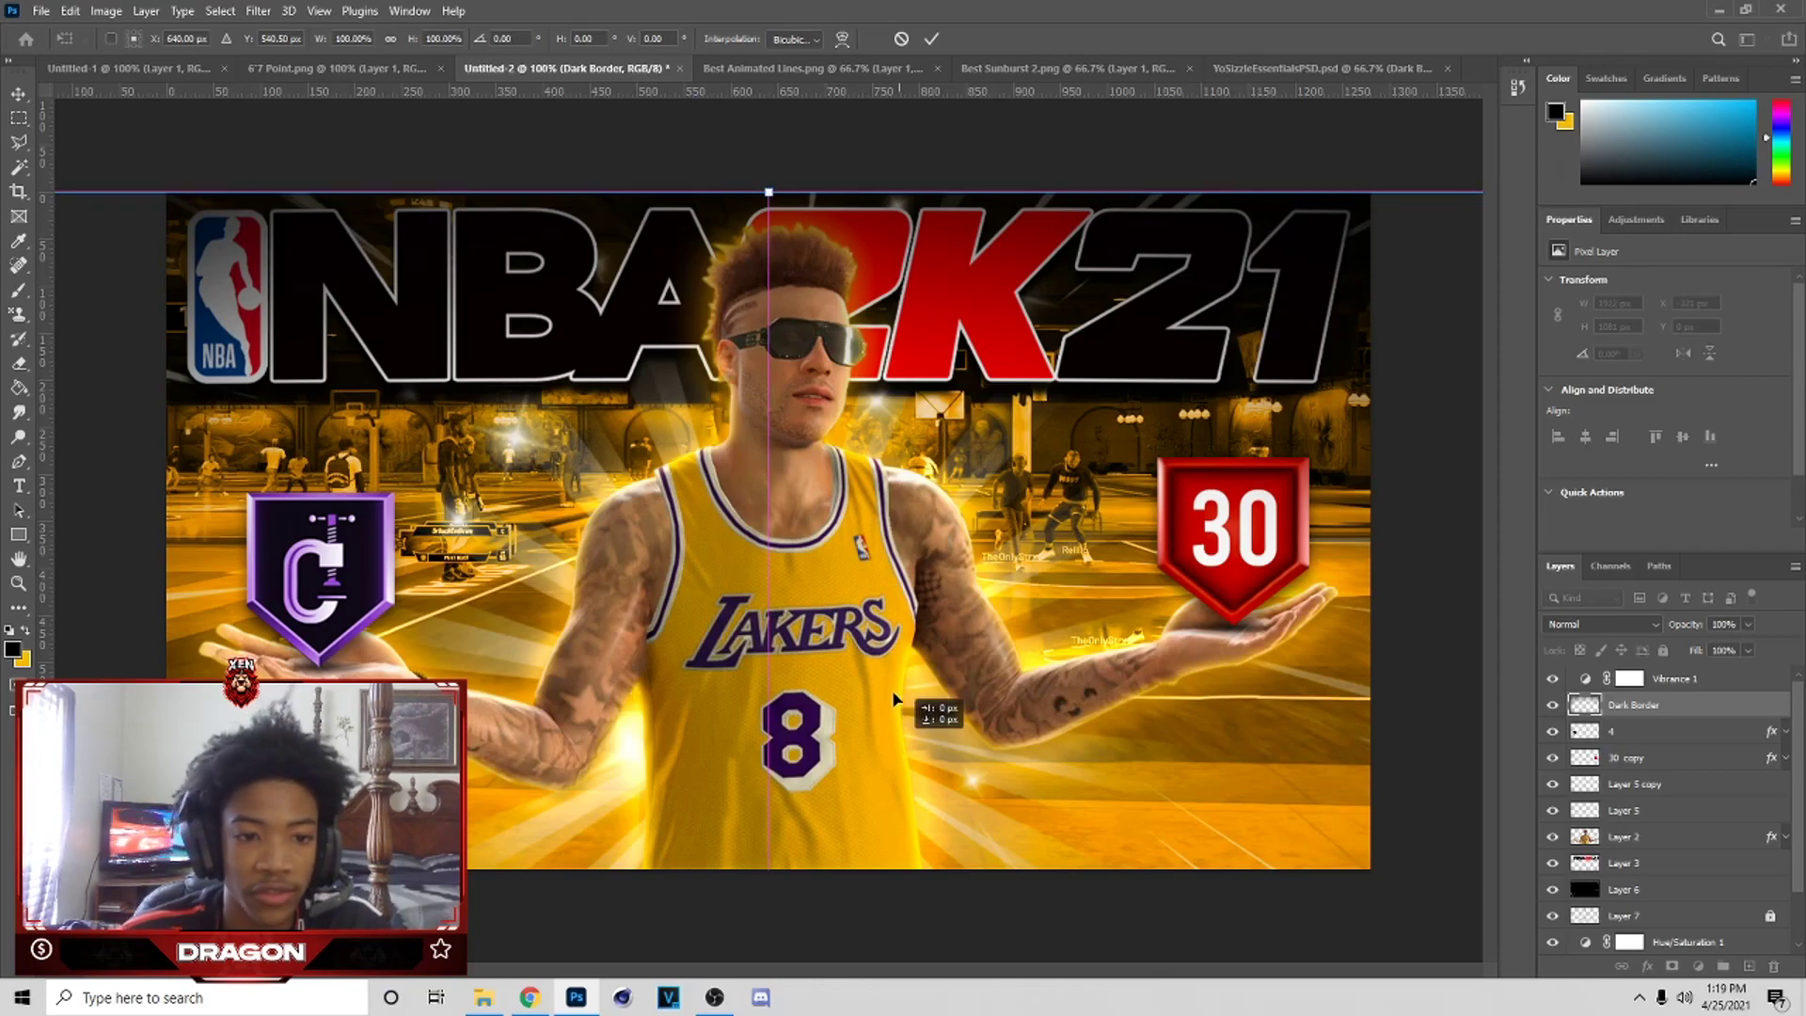
{"action": "key", "text": "Return"}
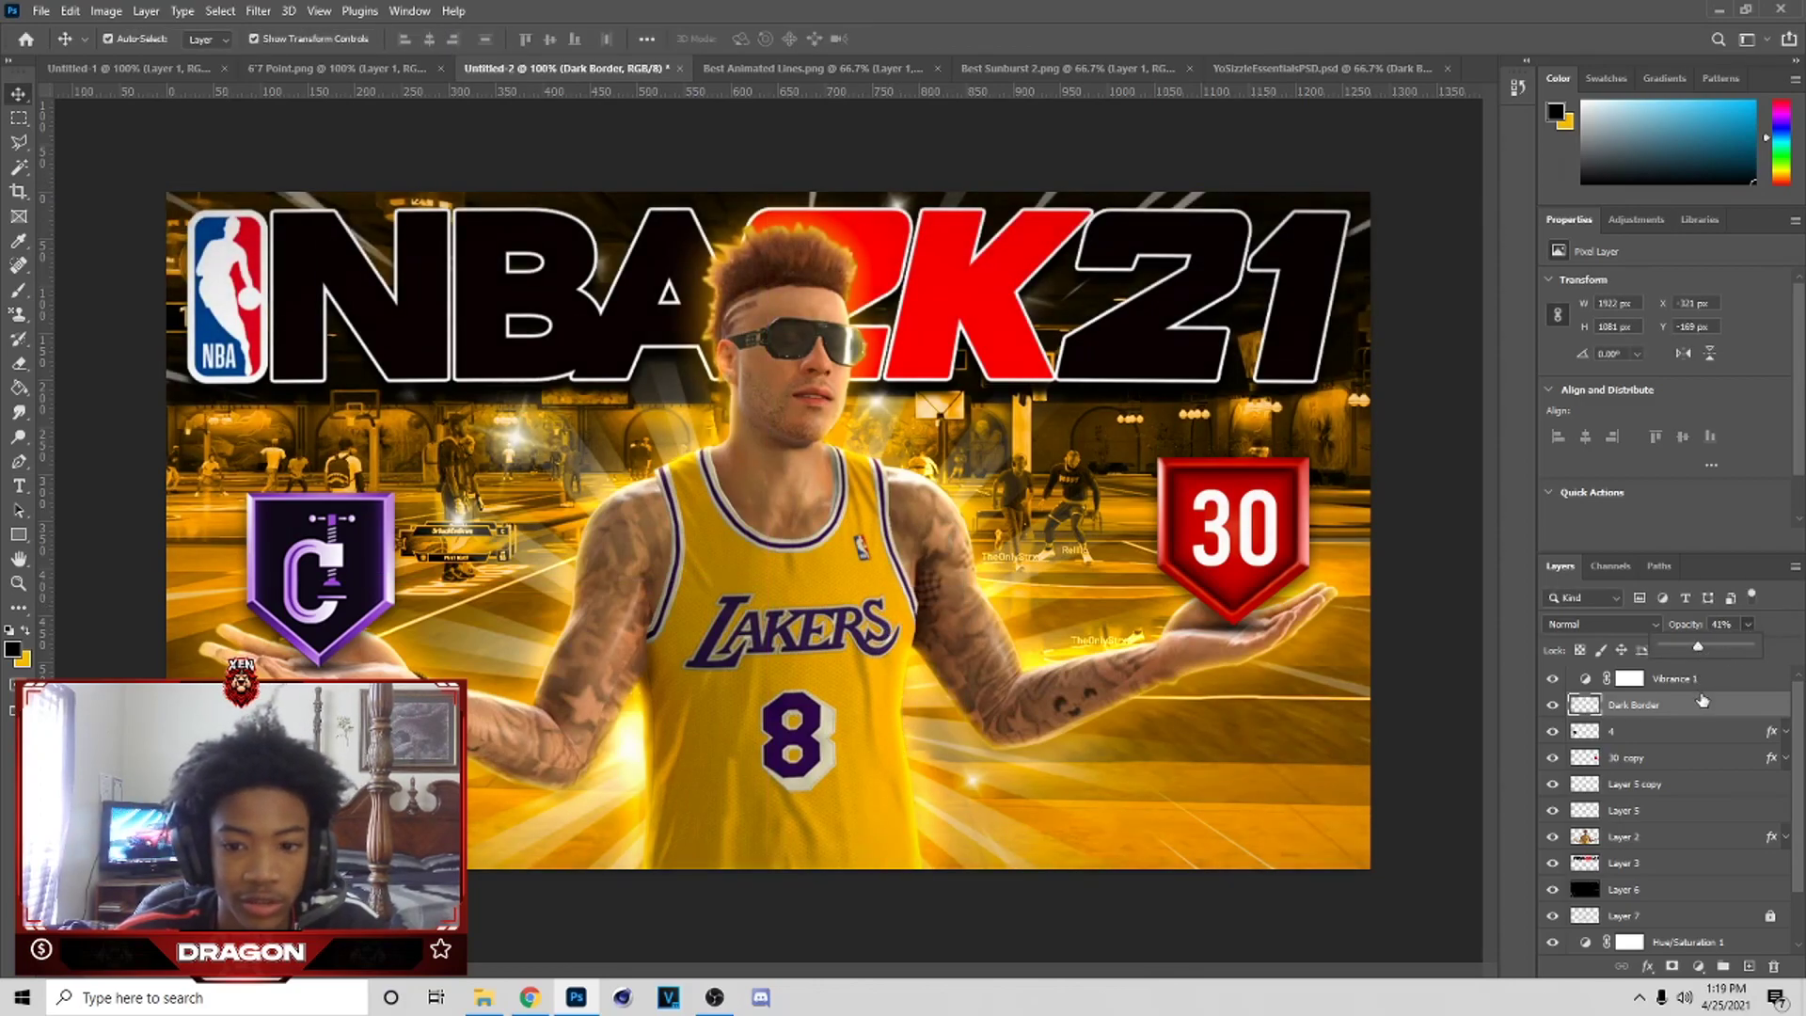
- Lower Vibrance 1 opacity to 72% and lock both Vibrance 1 and Dark Border
{"action": "left_click", "coordinate": [1703, 681]}
{"action": "left_click_drag", "start_coordinate": [1750, 642], "coordinate": [1729, 645]}
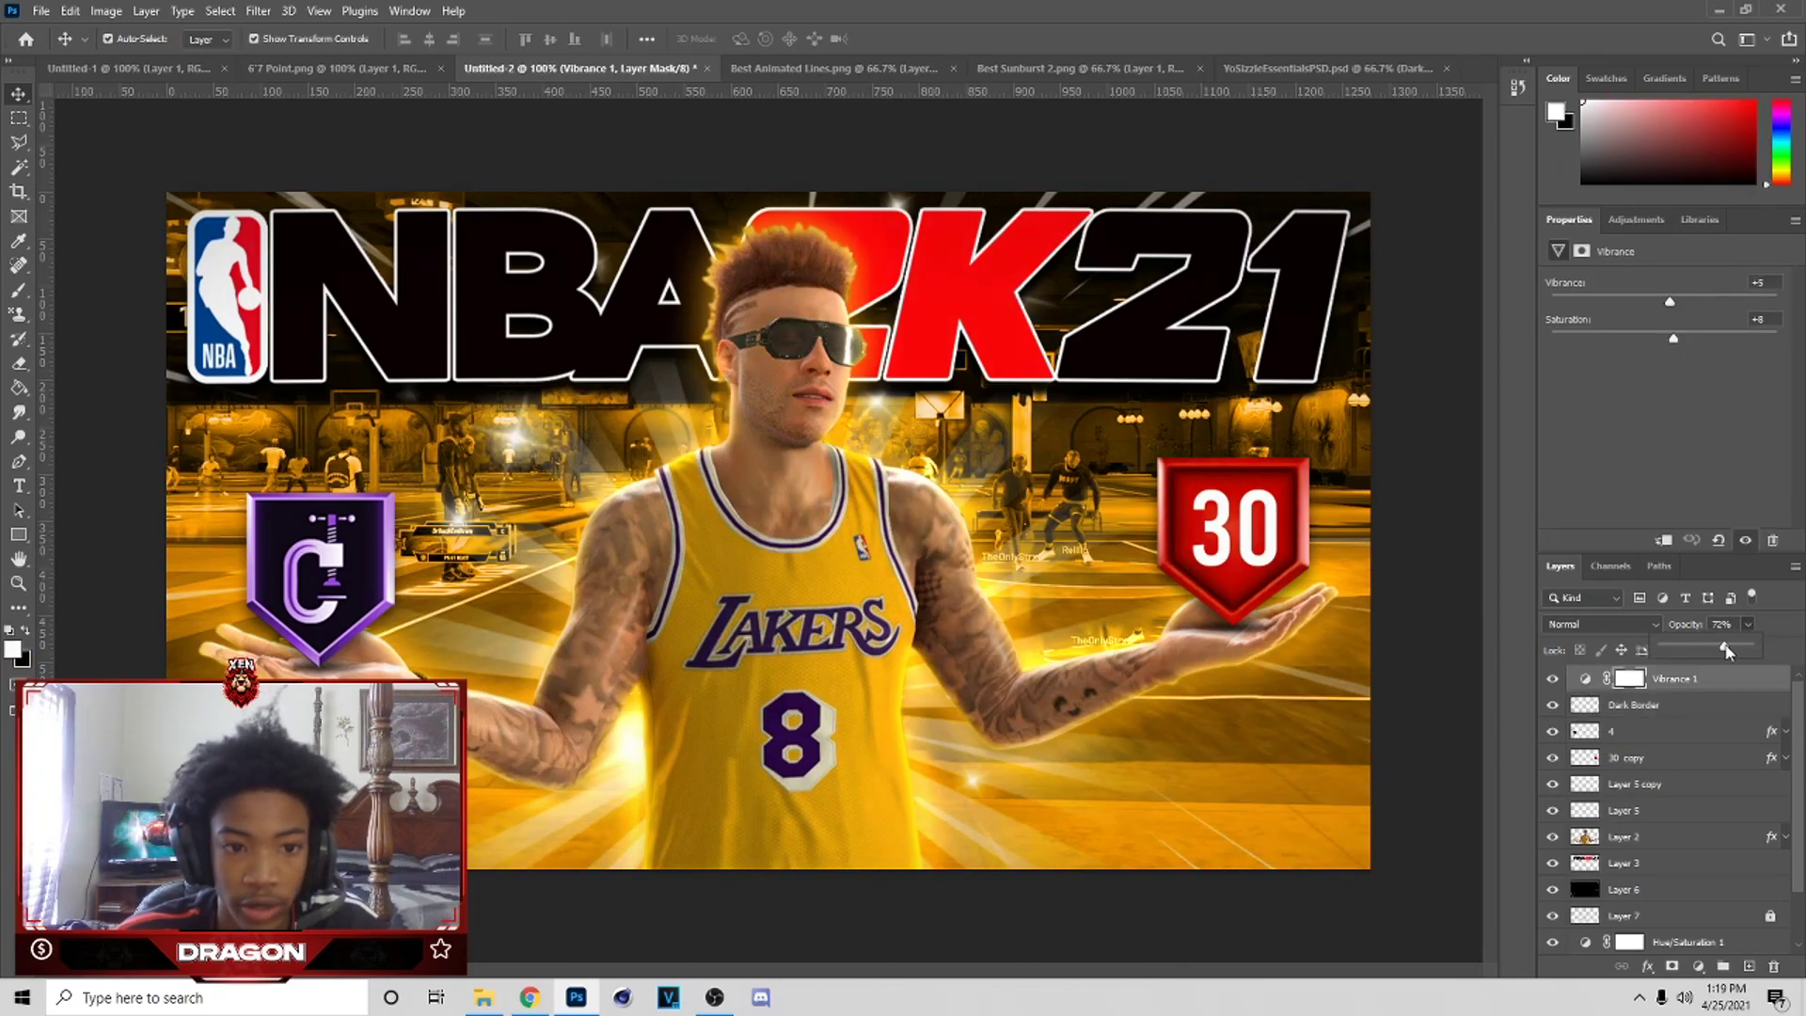
{"action": "left_click", "coordinate": [1721, 681]}
{"action": "left_click", "coordinate": [1666, 651]}
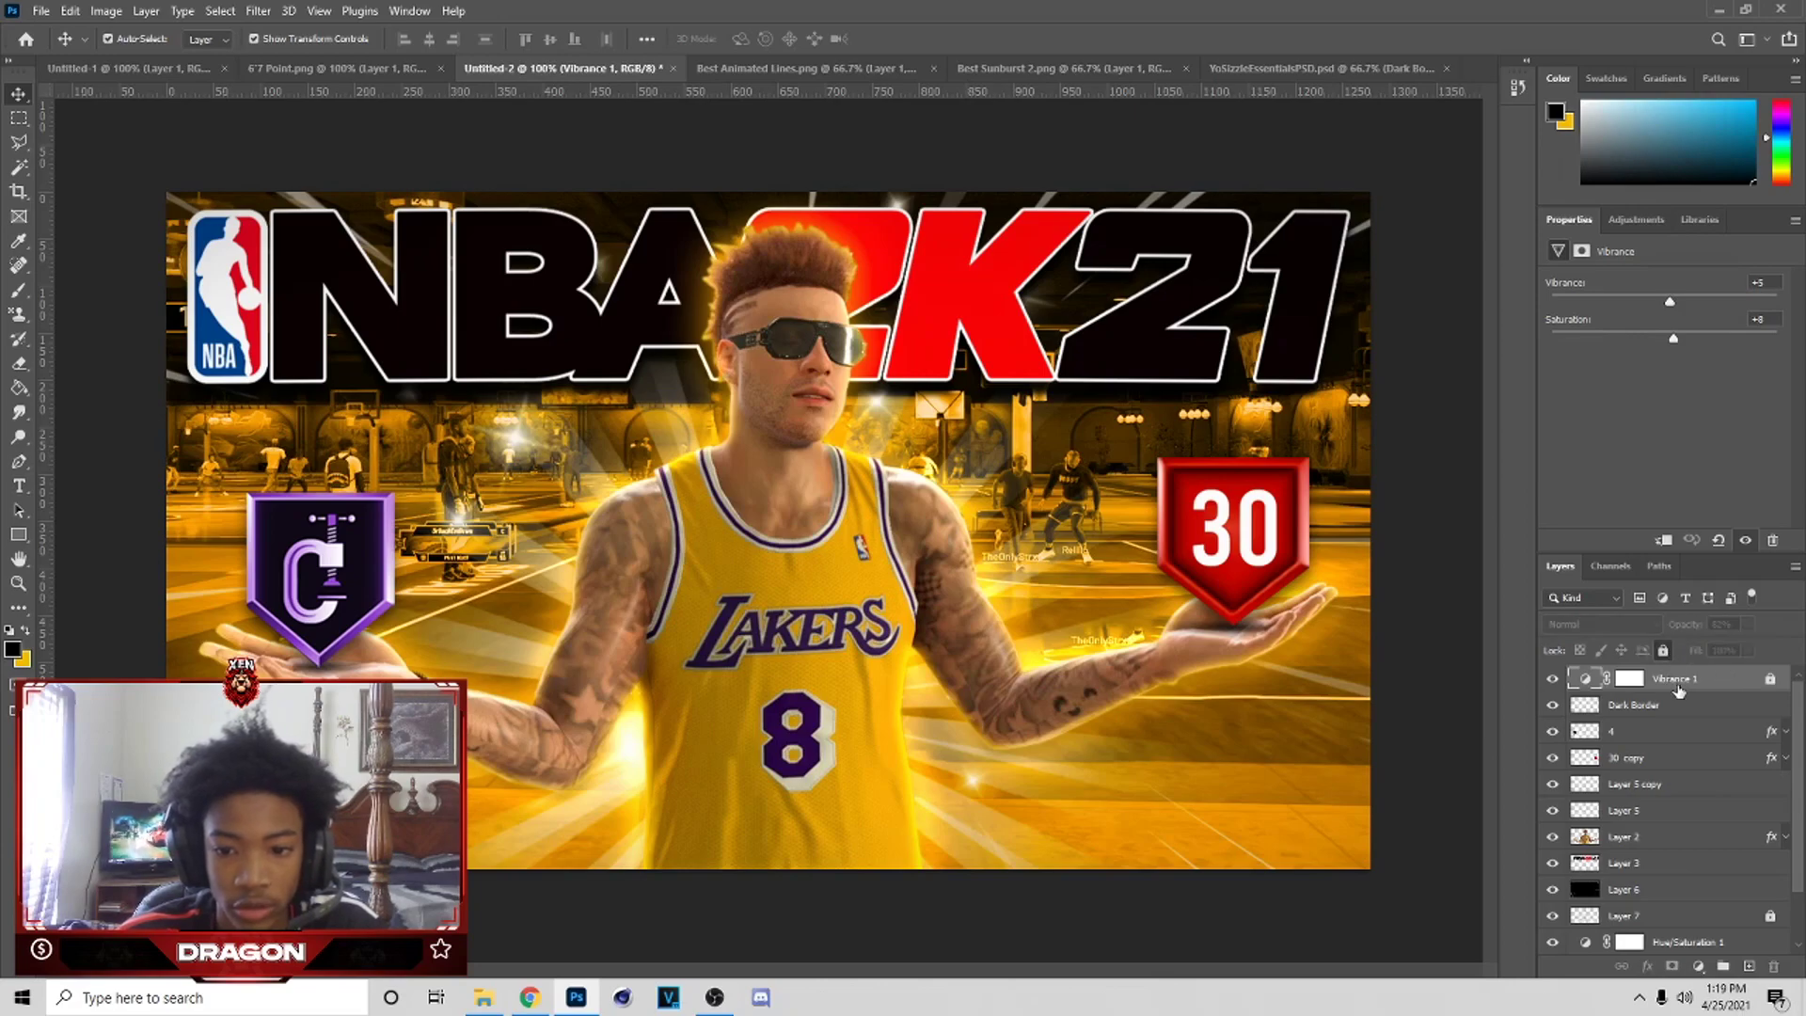
{"action": "left_click", "coordinate": [1678, 711]}
{"action": "left_click", "coordinate": [1663, 650]}
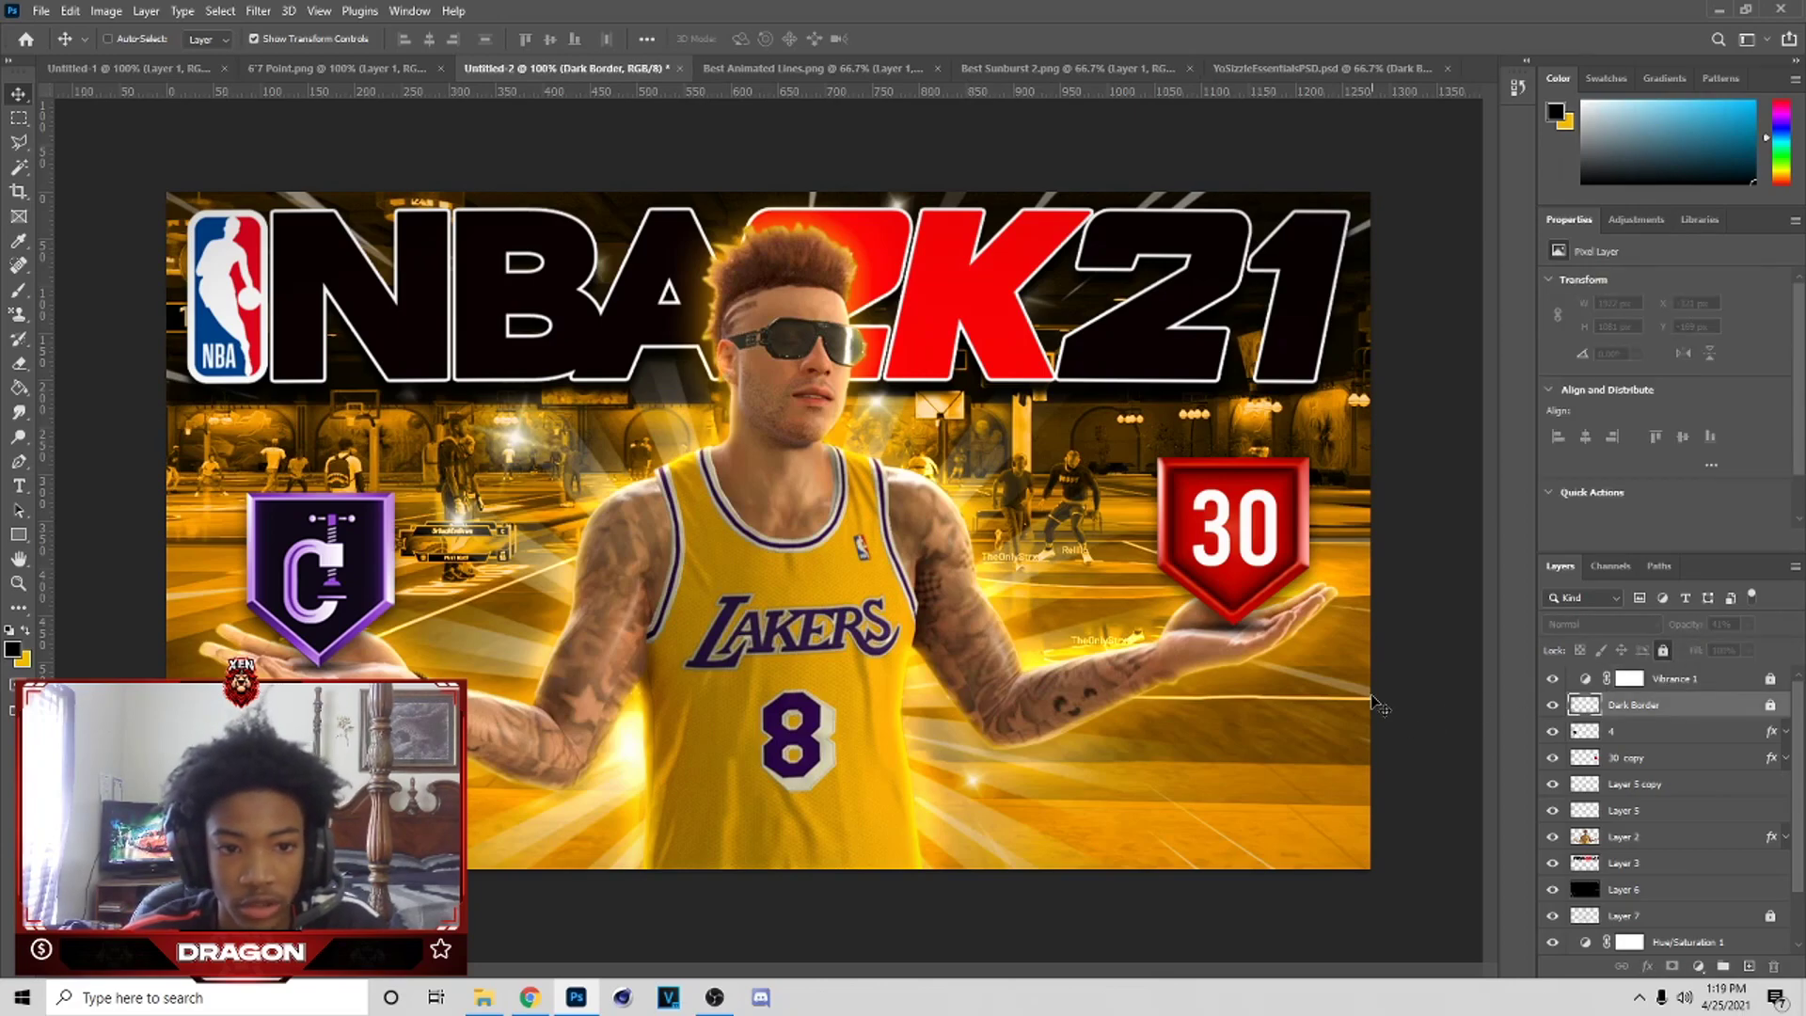
{"action": "key", "text": "ctrl+minus"}
{"action": "key", "text": "ctrl+minus"}
{"action": "key", "text": "ctrl+plus"}
{"action": "key", "text": "ctrl+plus"}
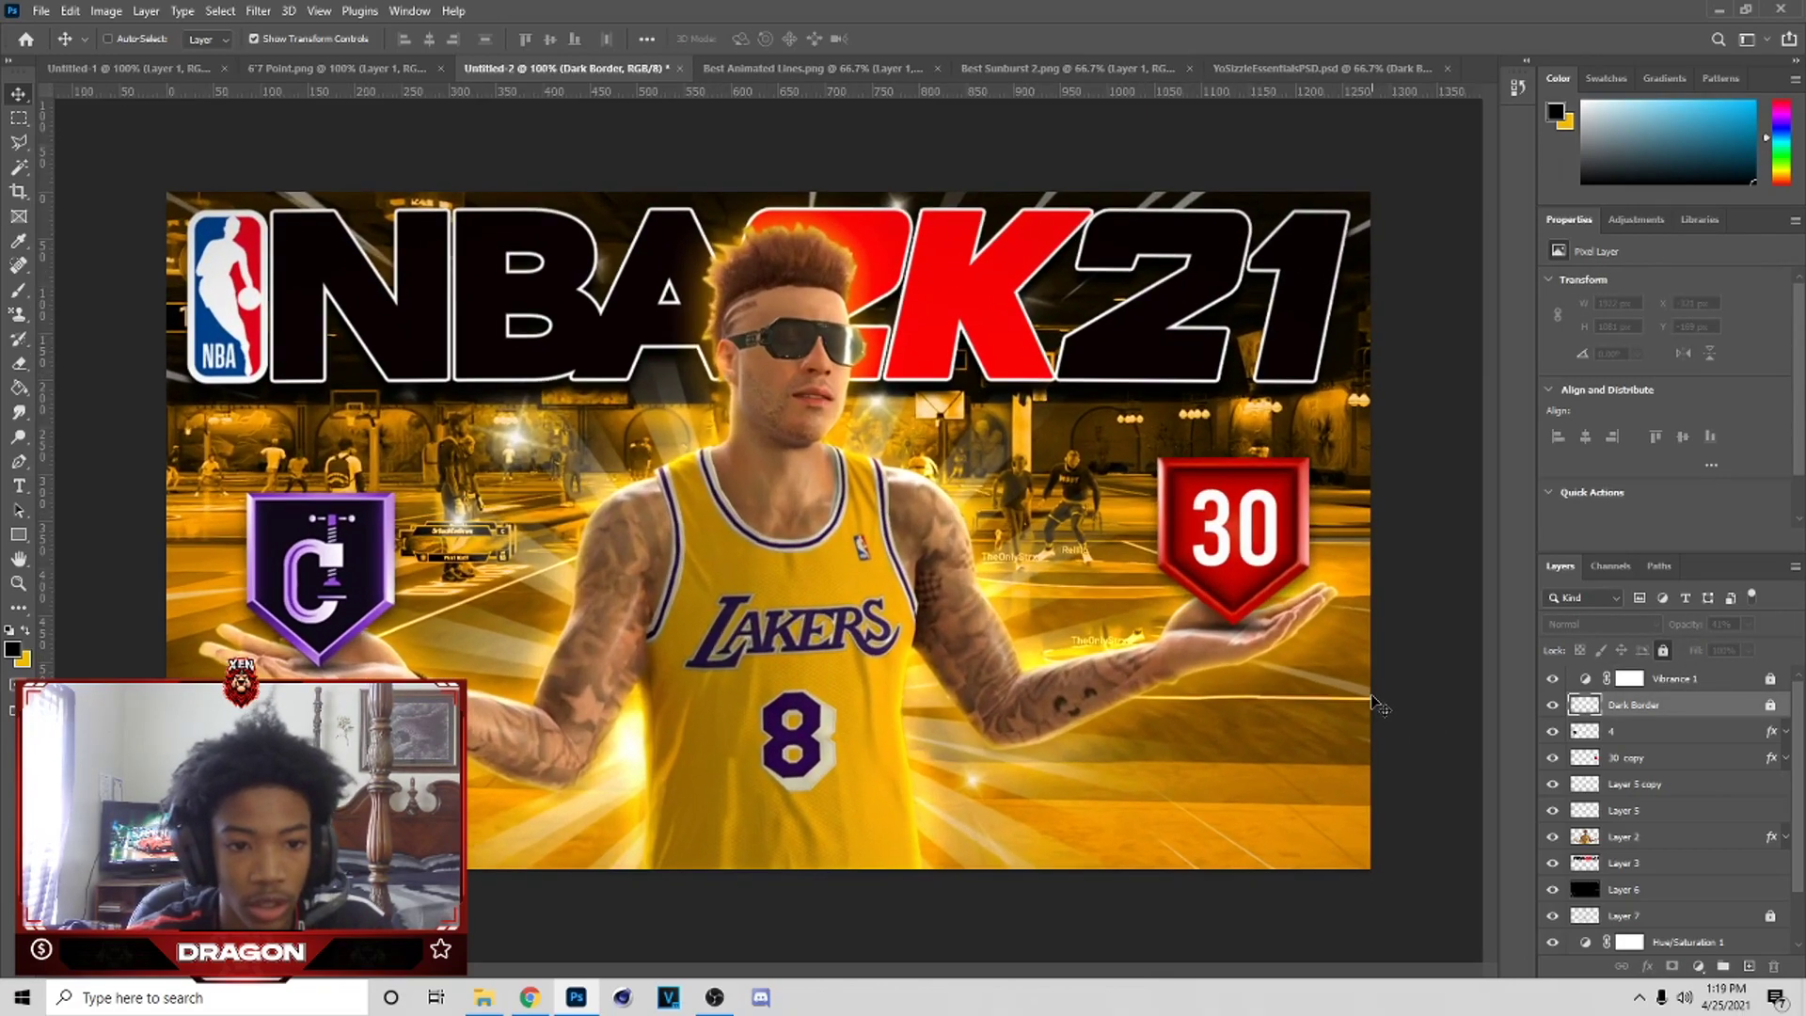
- In the Essentials pack, hide Dark Border and show and select the Shooting Stars layer
{"action": "left_click", "coordinate": [1322, 67]}
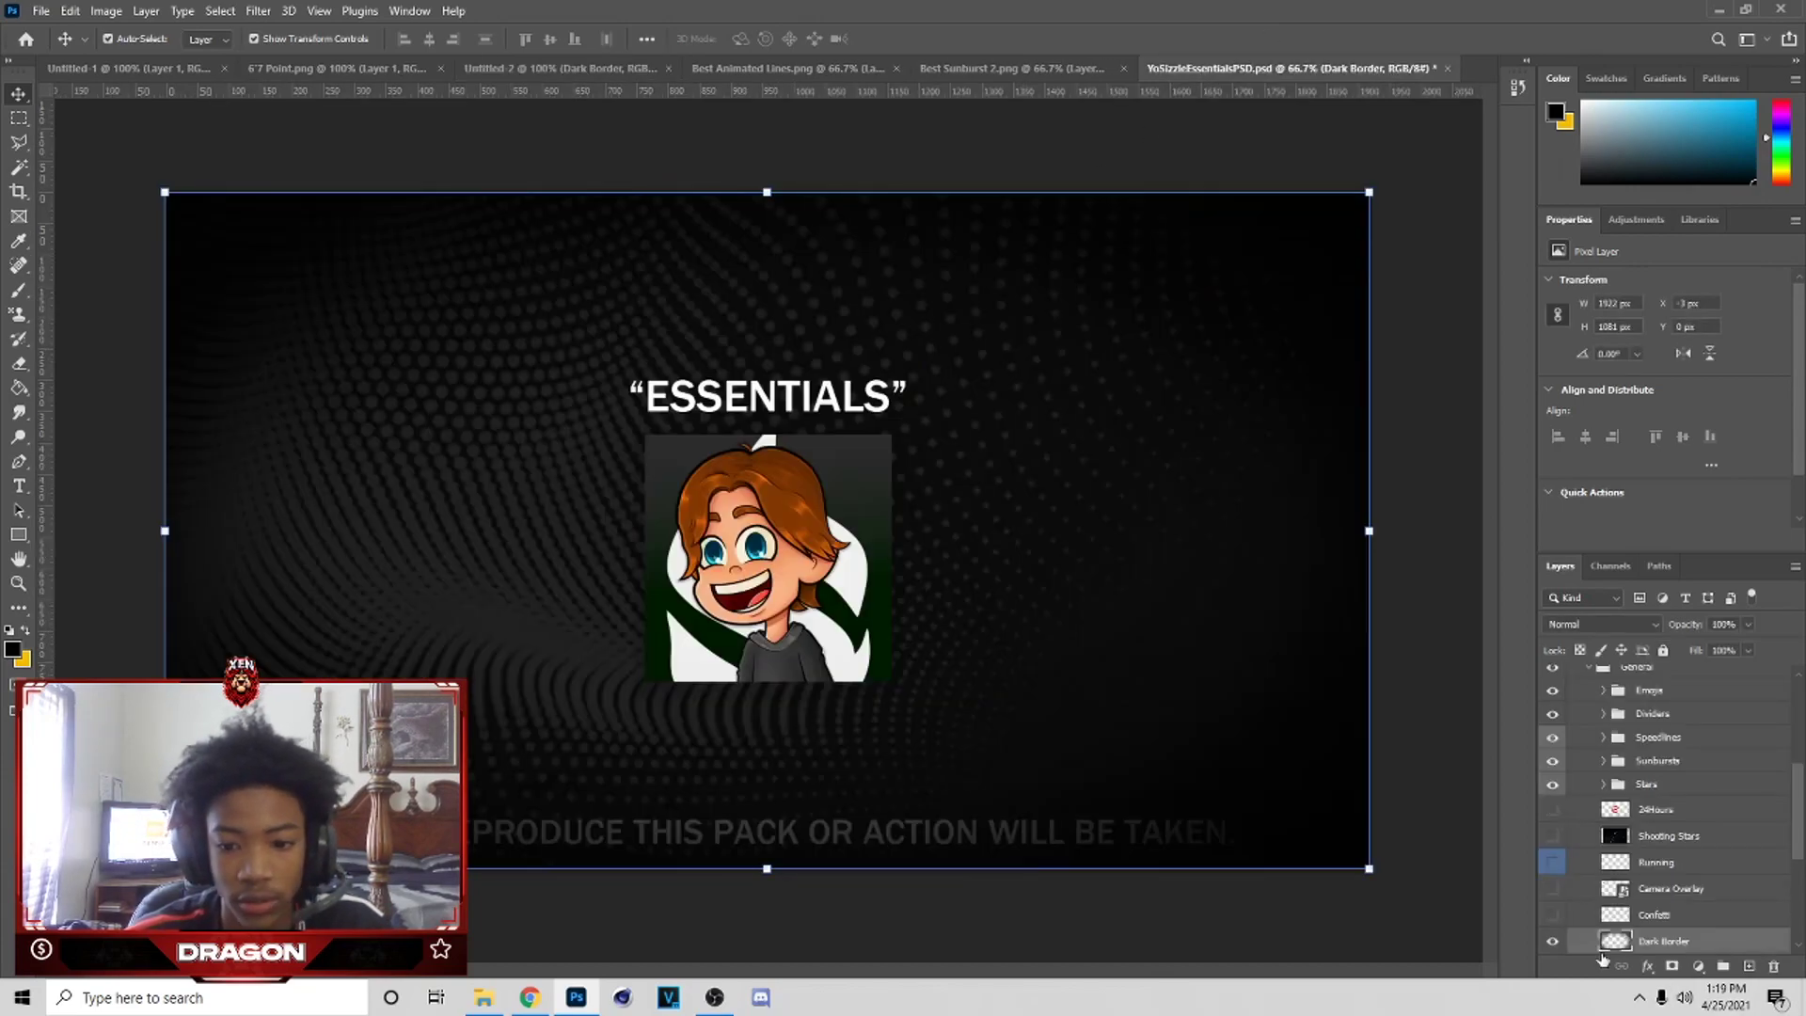
{"action": "left_click", "coordinate": [1552, 942]}
{"action": "left_click", "coordinate": [1550, 943]}
{"action": "left_click", "coordinate": [1553, 836]}
{"action": "left_click", "coordinate": [1665, 836]}
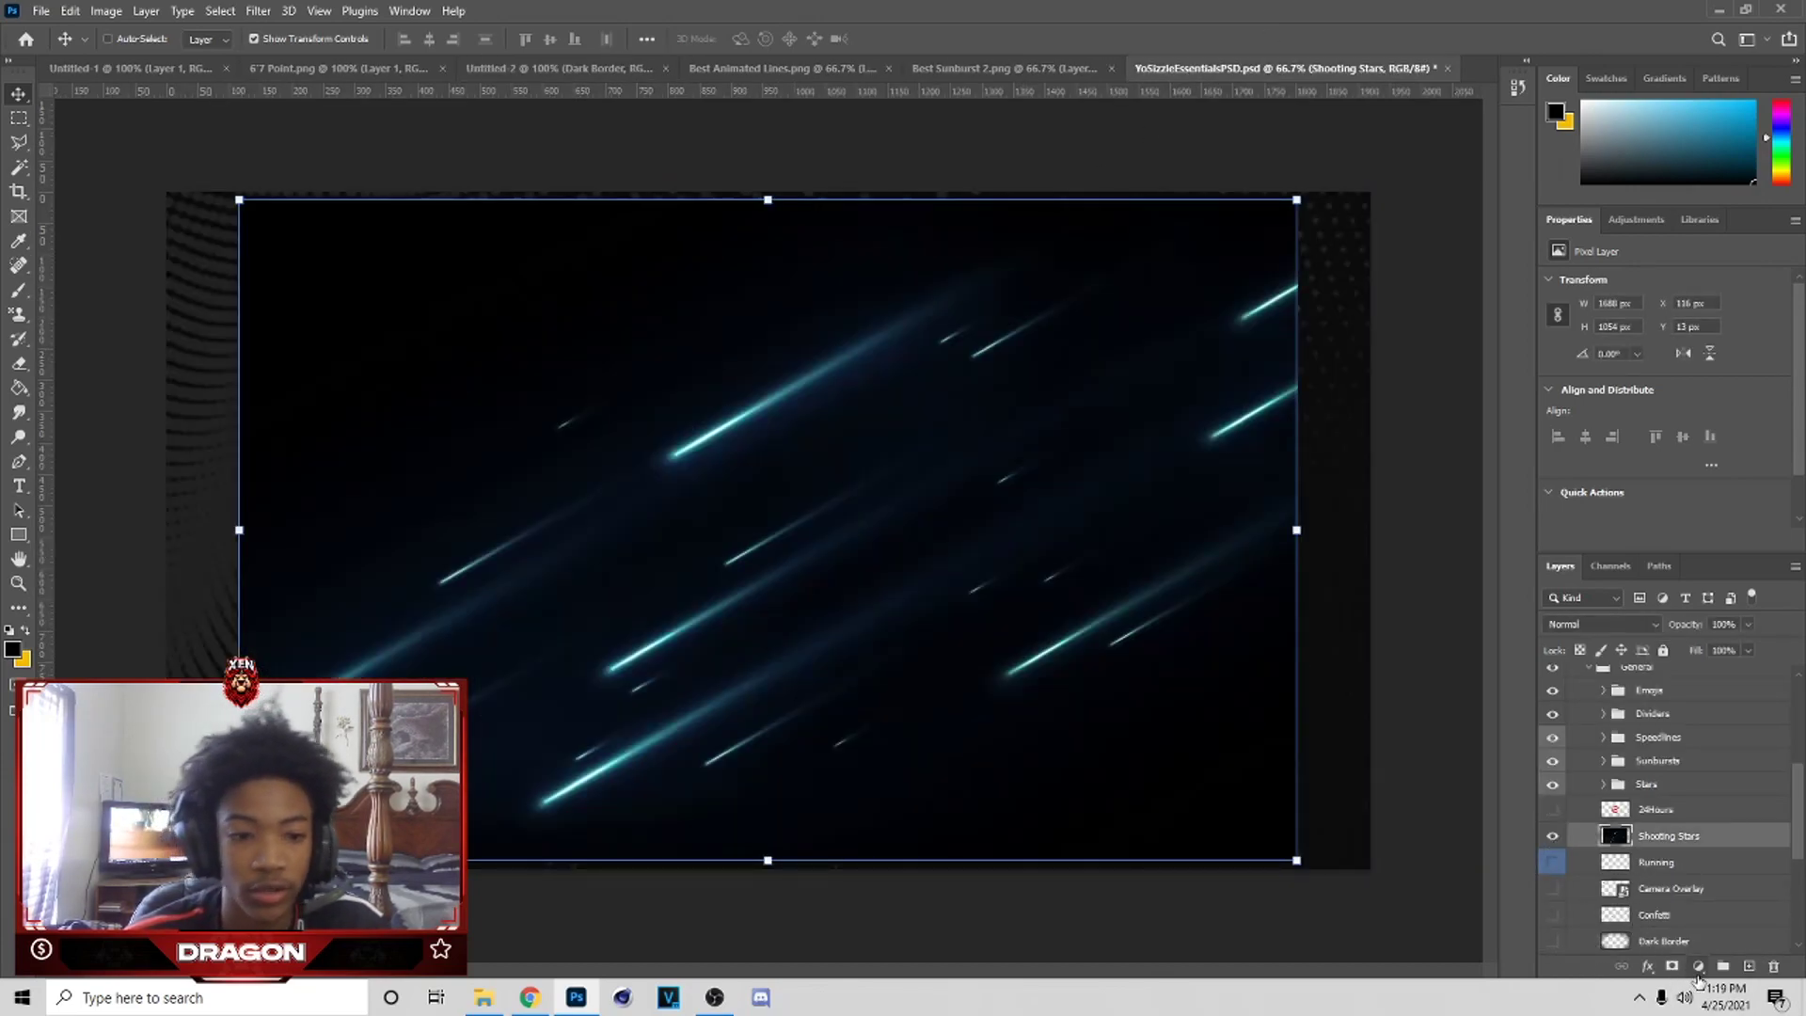
- Paste the shooting stars above Layer 1 in Screen mode and shift them up-left
{"action": "left_click", "coordinate": [619, 74]}
{"action": "left_click", "coordinate": [619, 69]}
{"action": "left_click", "coordinate": [1705, 909]}
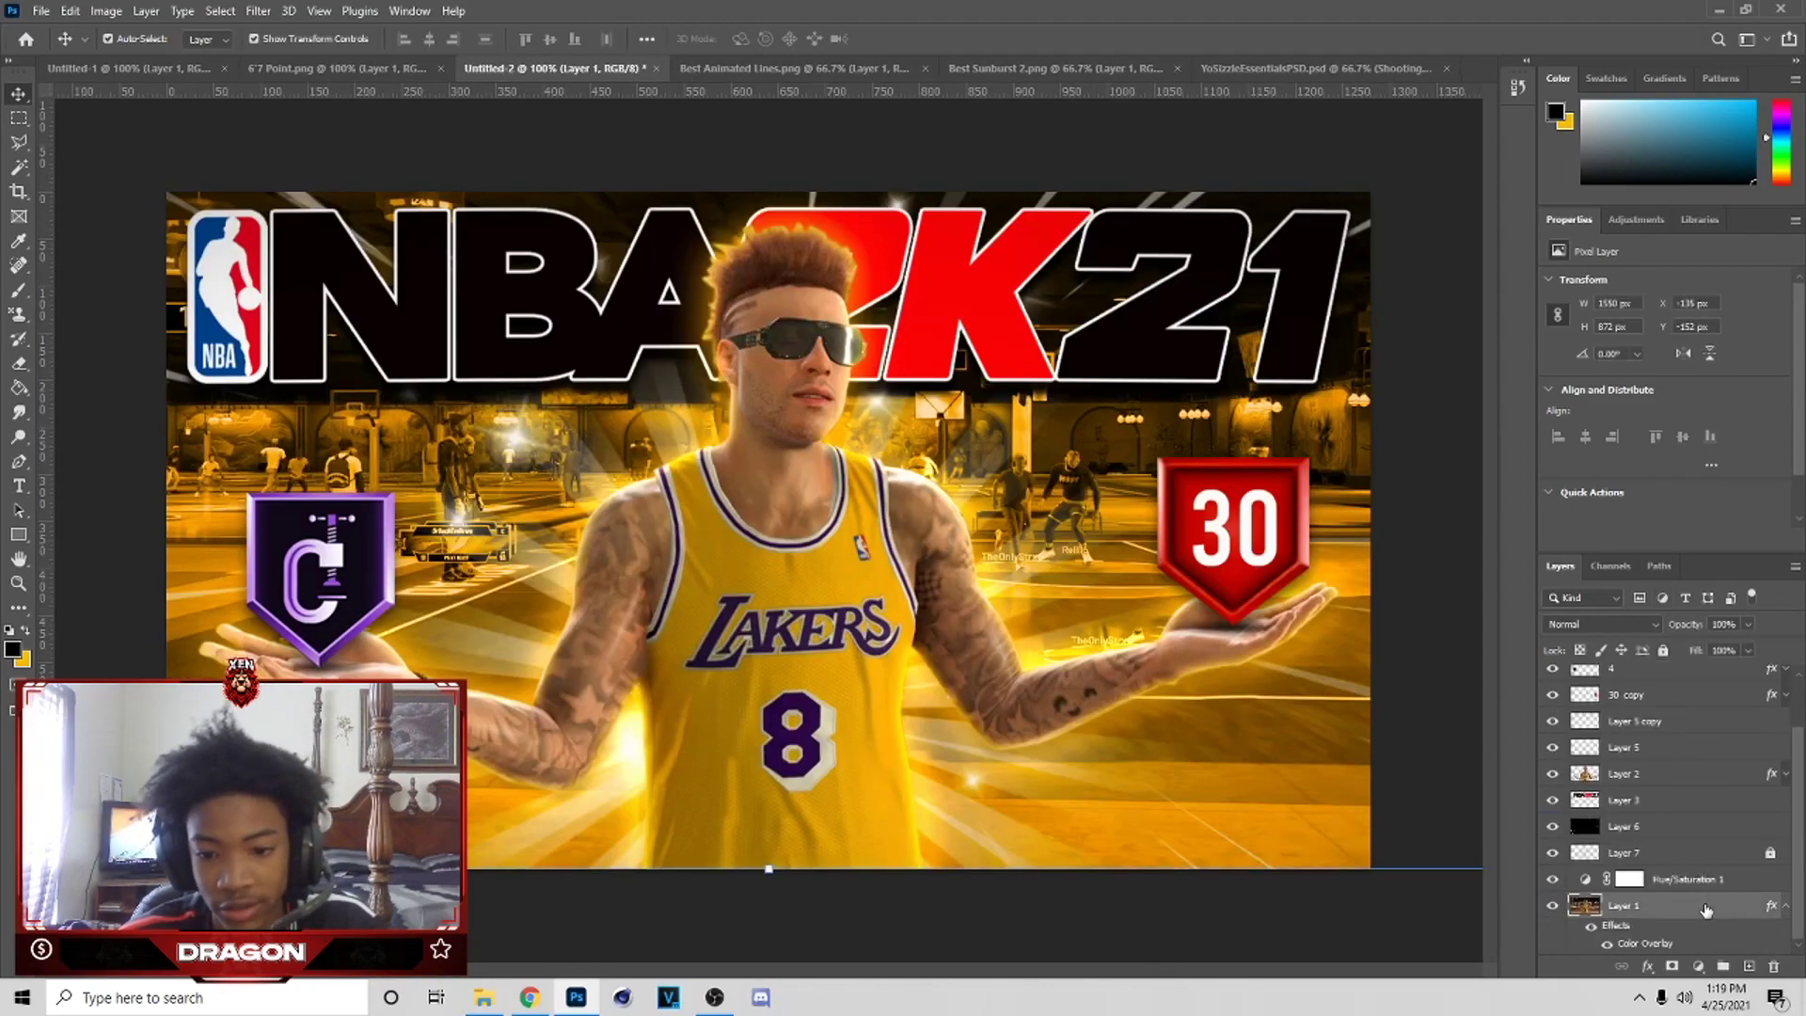
{"action": "key", "text": "ctrl+v"}
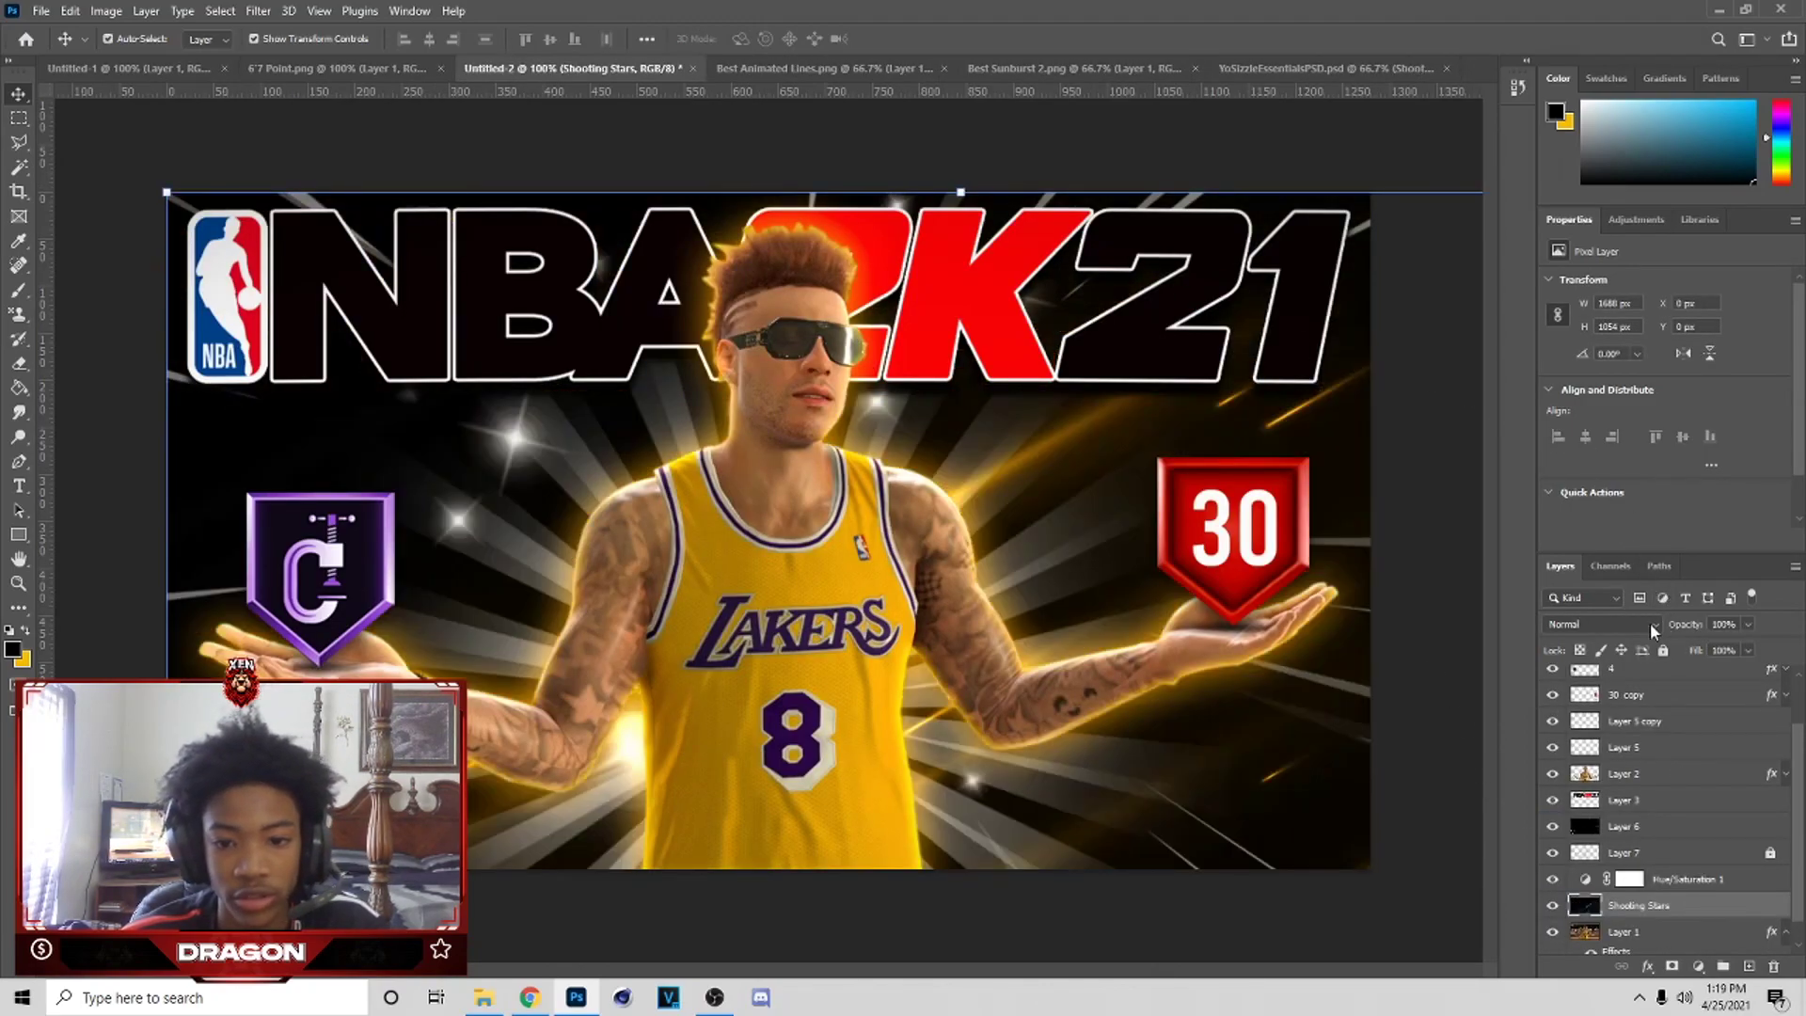
{"action": "left_click", "coordinate": [1650, 622]}
{"action": "left_click", "coordinate": [1590, 669]}
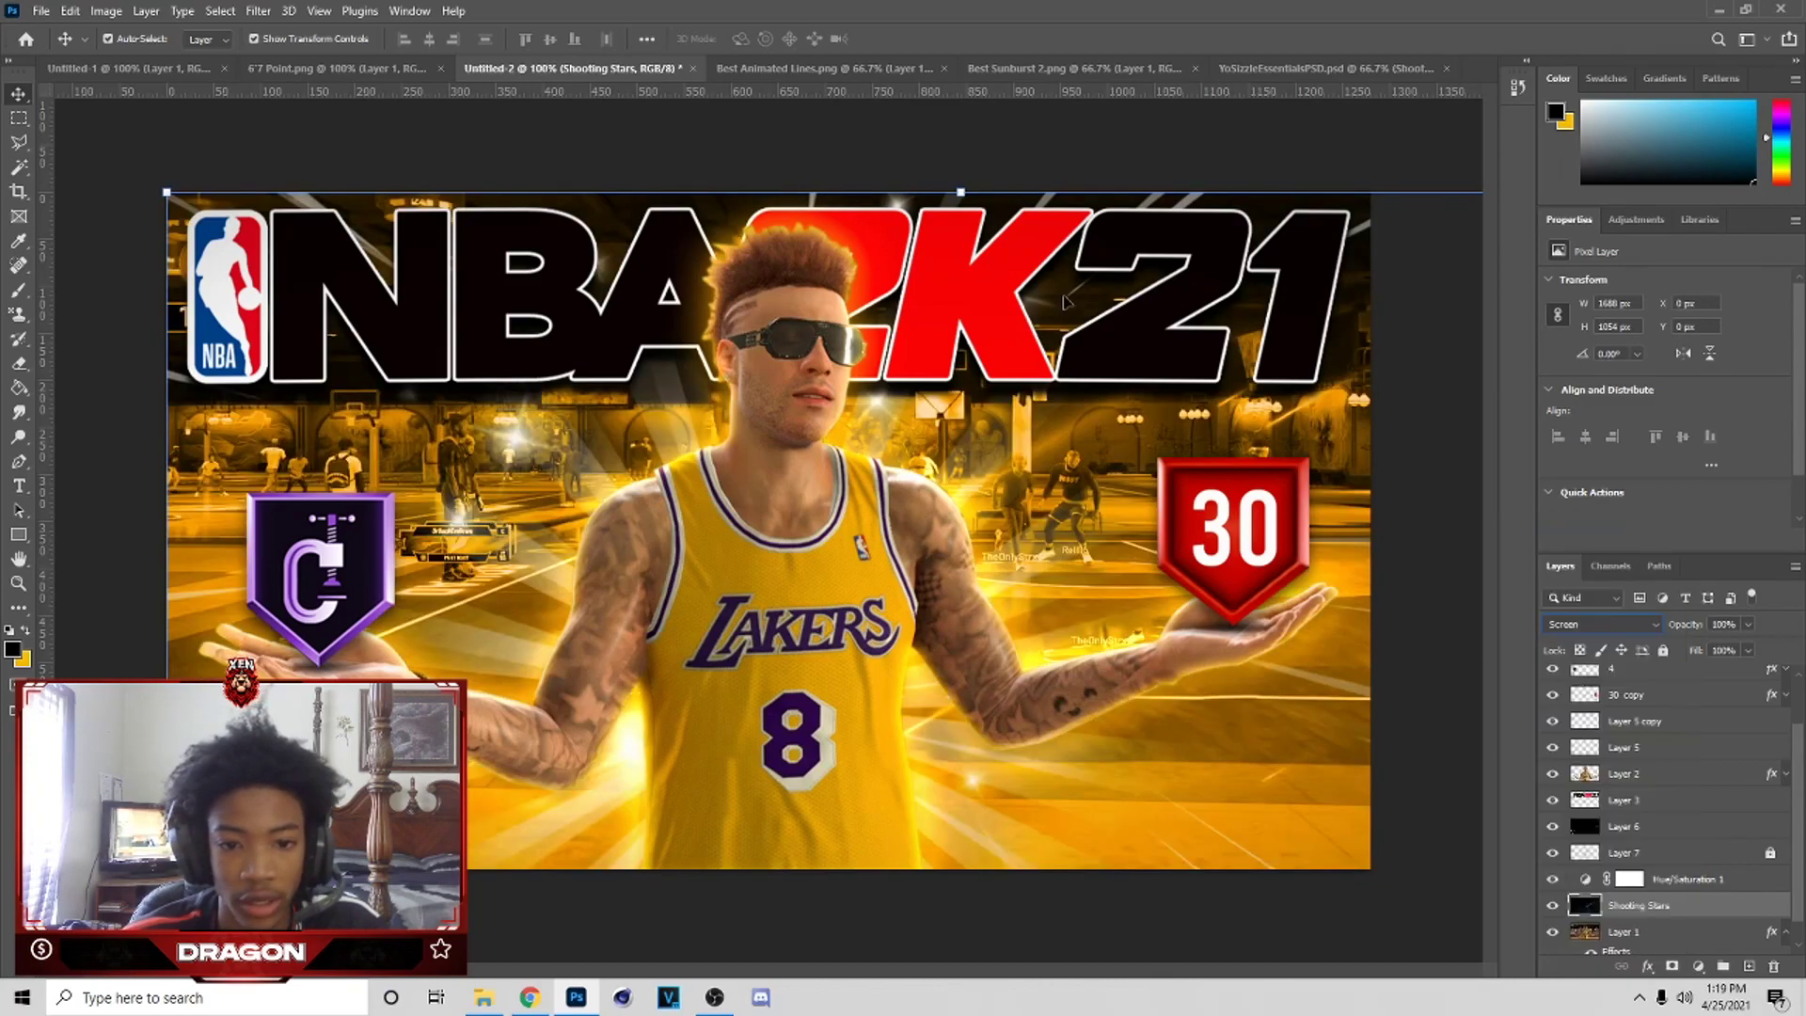
{"action": "left_click", "coordinate": [969, 182]}
{"action": "left_click_drag", "start_coordinate": [1067, 467], "coordinate": [824, 339]}
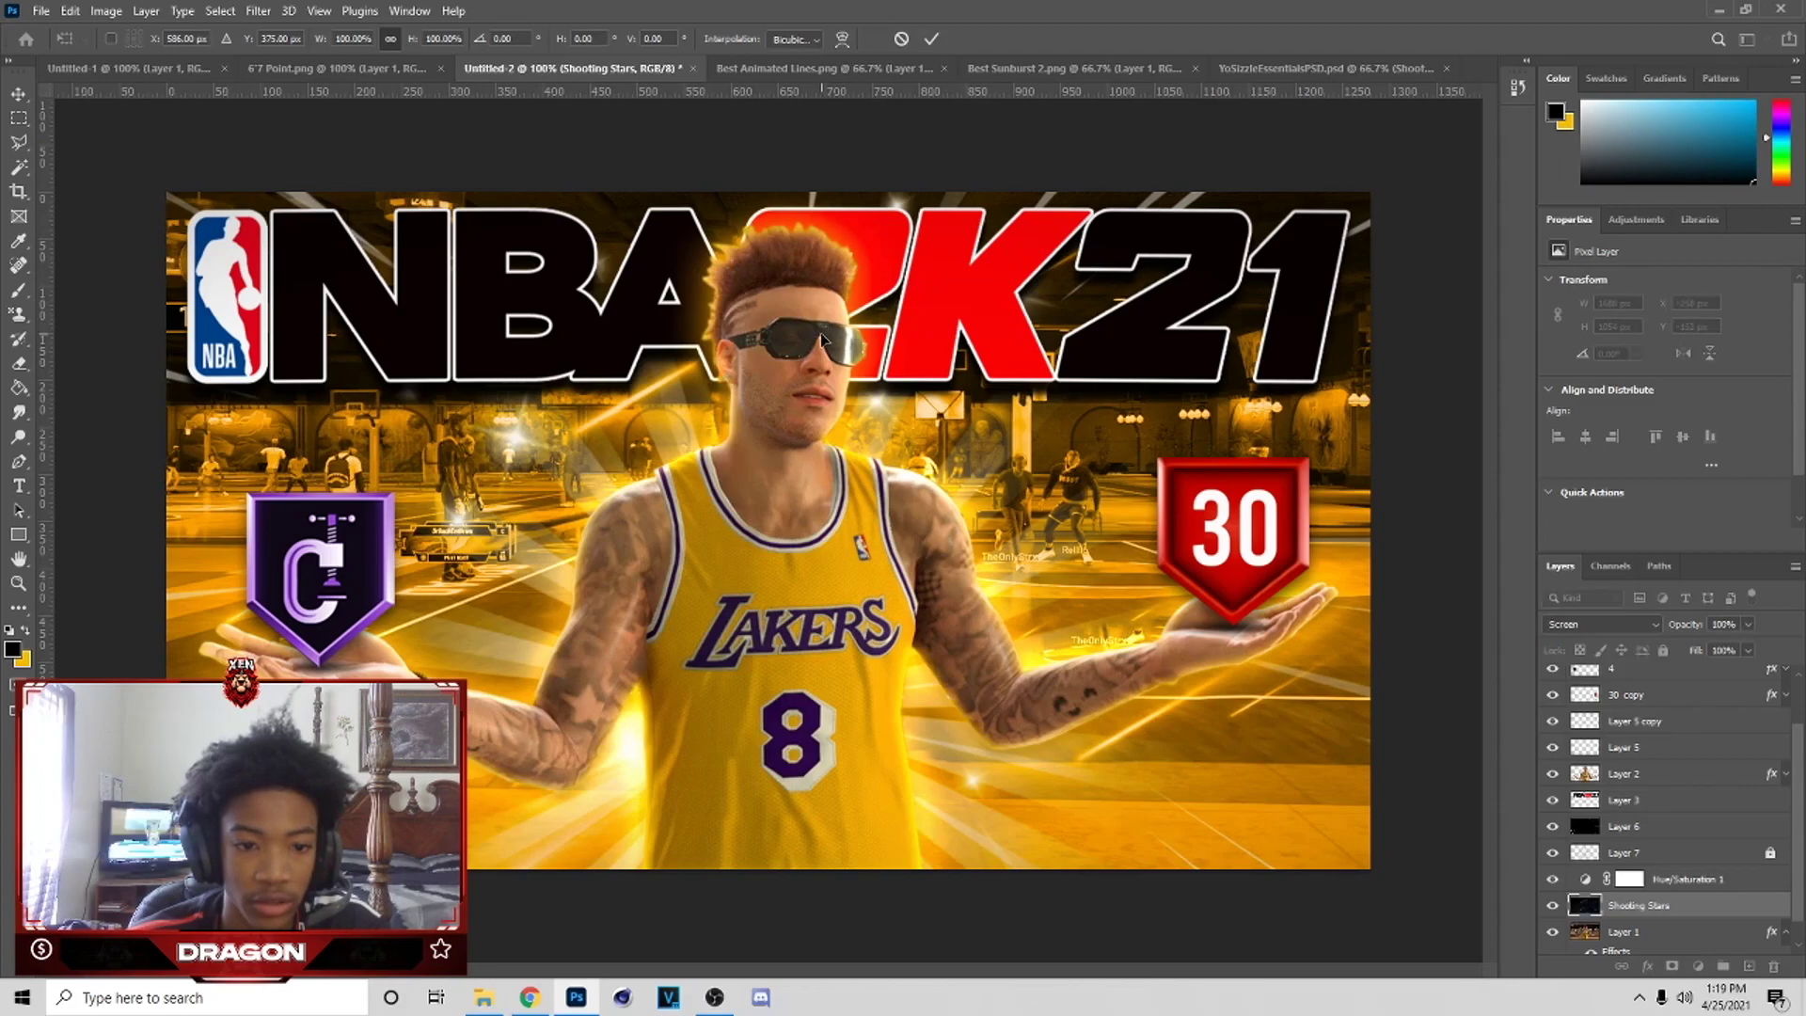
{"action": "left_click", "coordinate": [932, 38]}
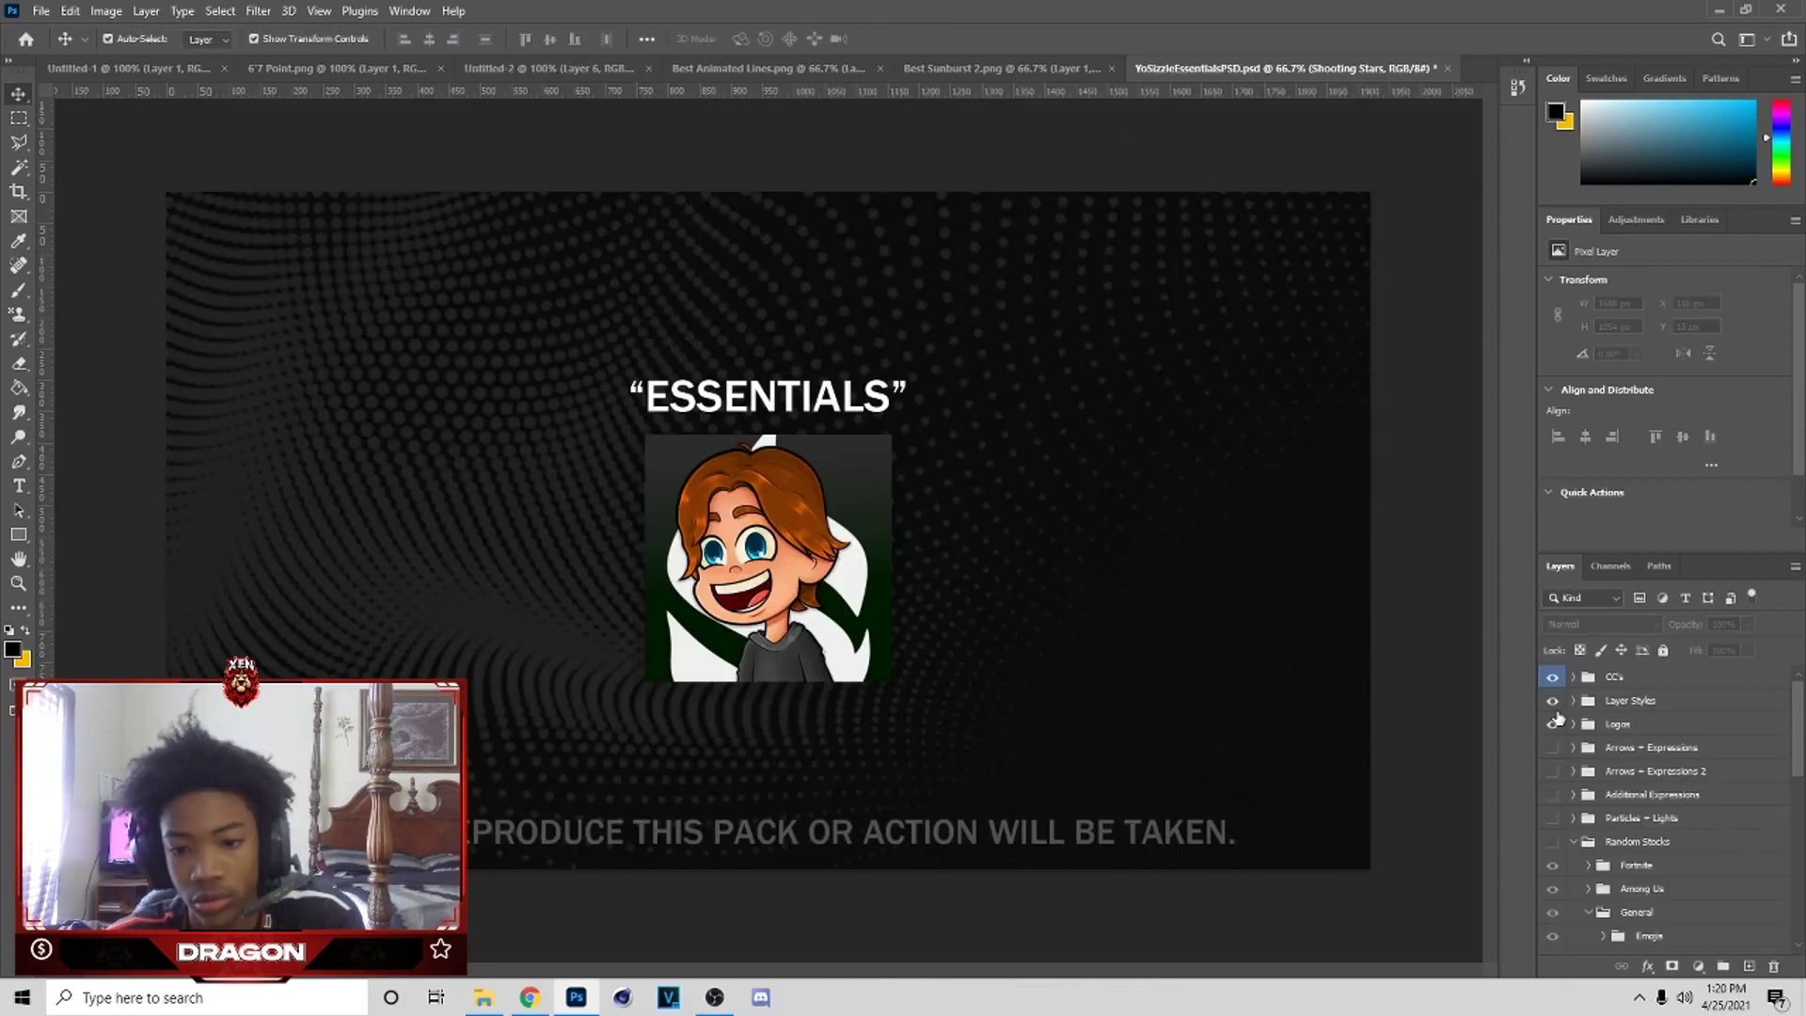
- Reveal the Layer Styles text samples and drag the orange LAYERS text into the thumbnail
{"action": "left_click", "coordinate": [1574, 701]}
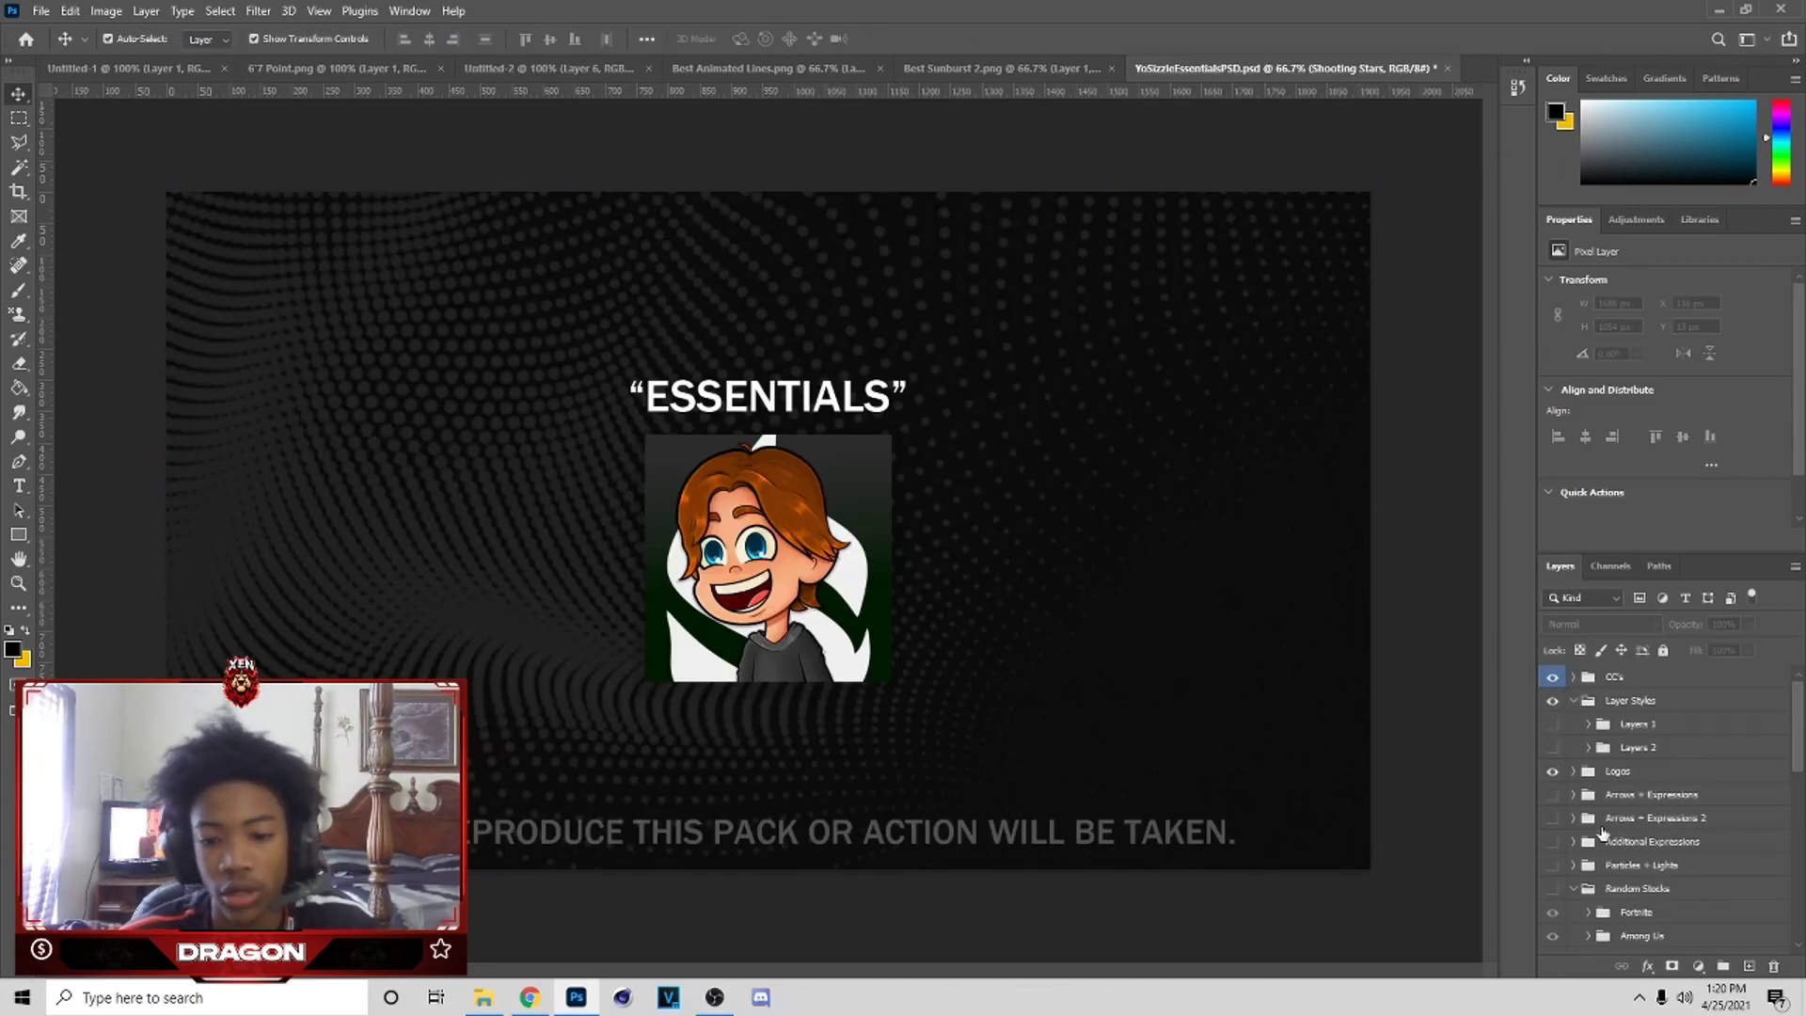
{"action": "left_click", "coordinate": [1554, 725]}
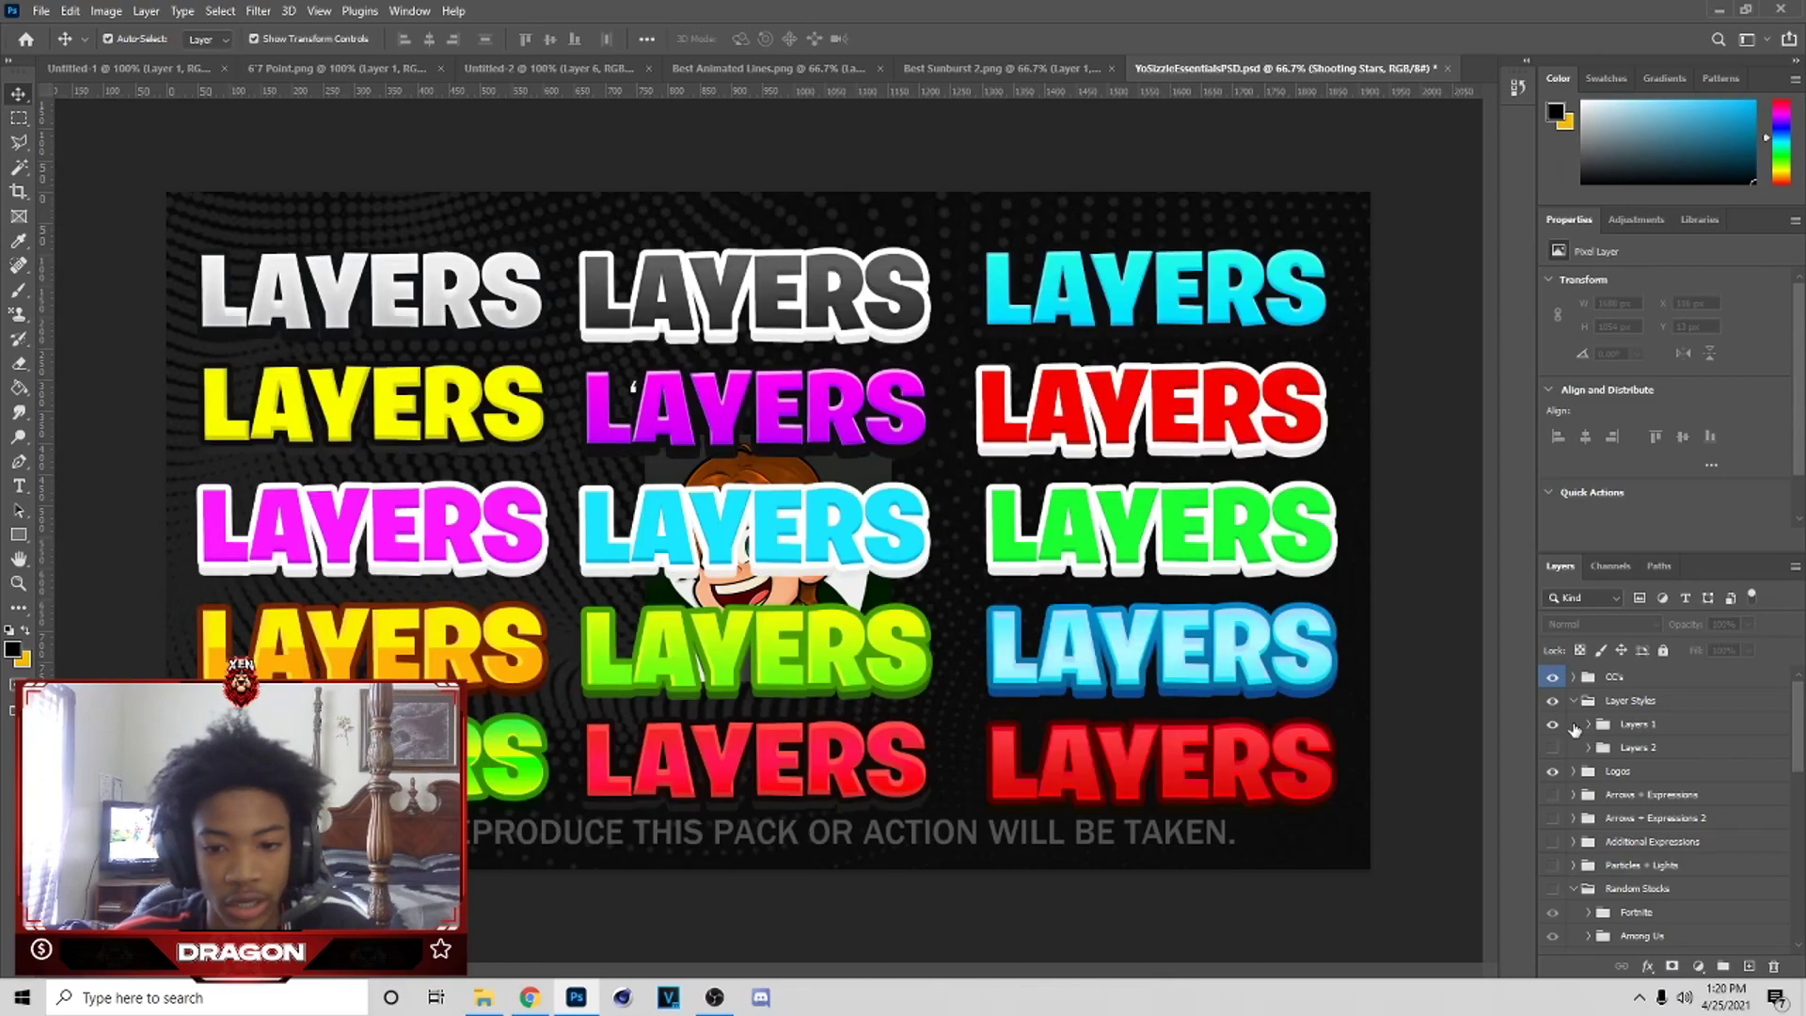
{"action": "left_click", "coordinate": [1569, 754]}
{"action": "left_click", "coordinate": [1559, 752]}
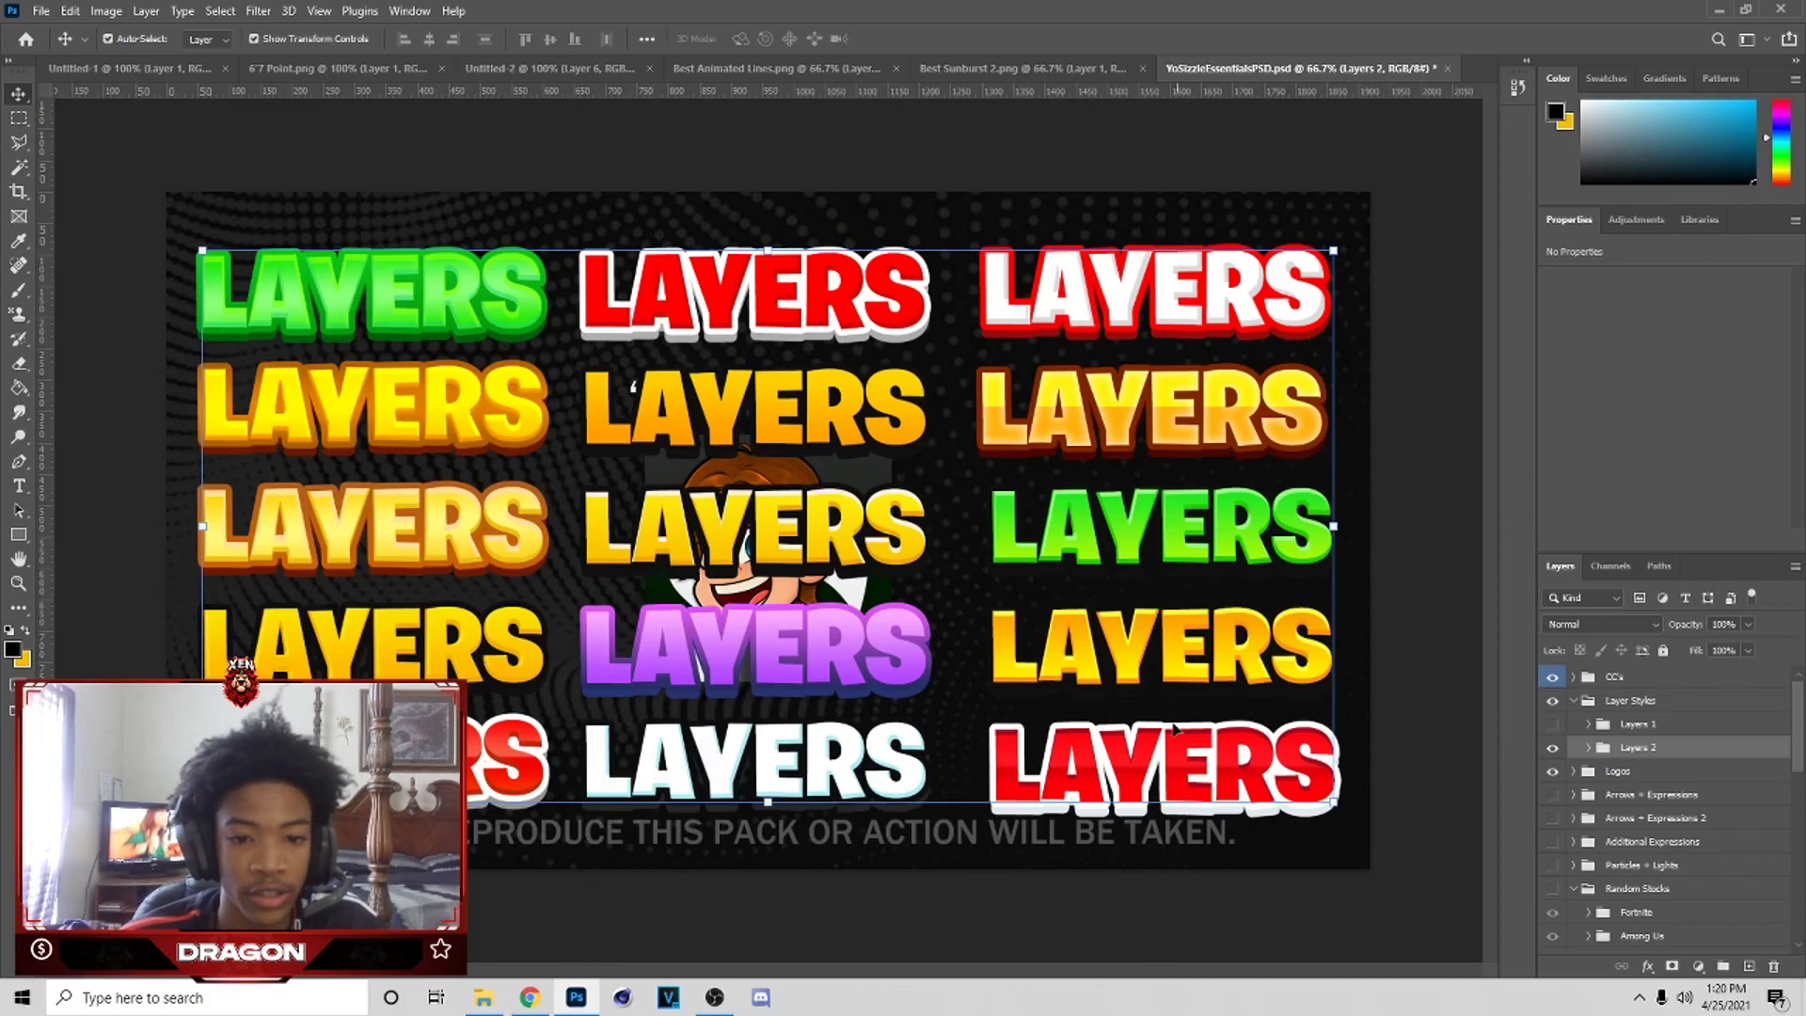
{"action": "left_click", "coordinate": [836, 438]}
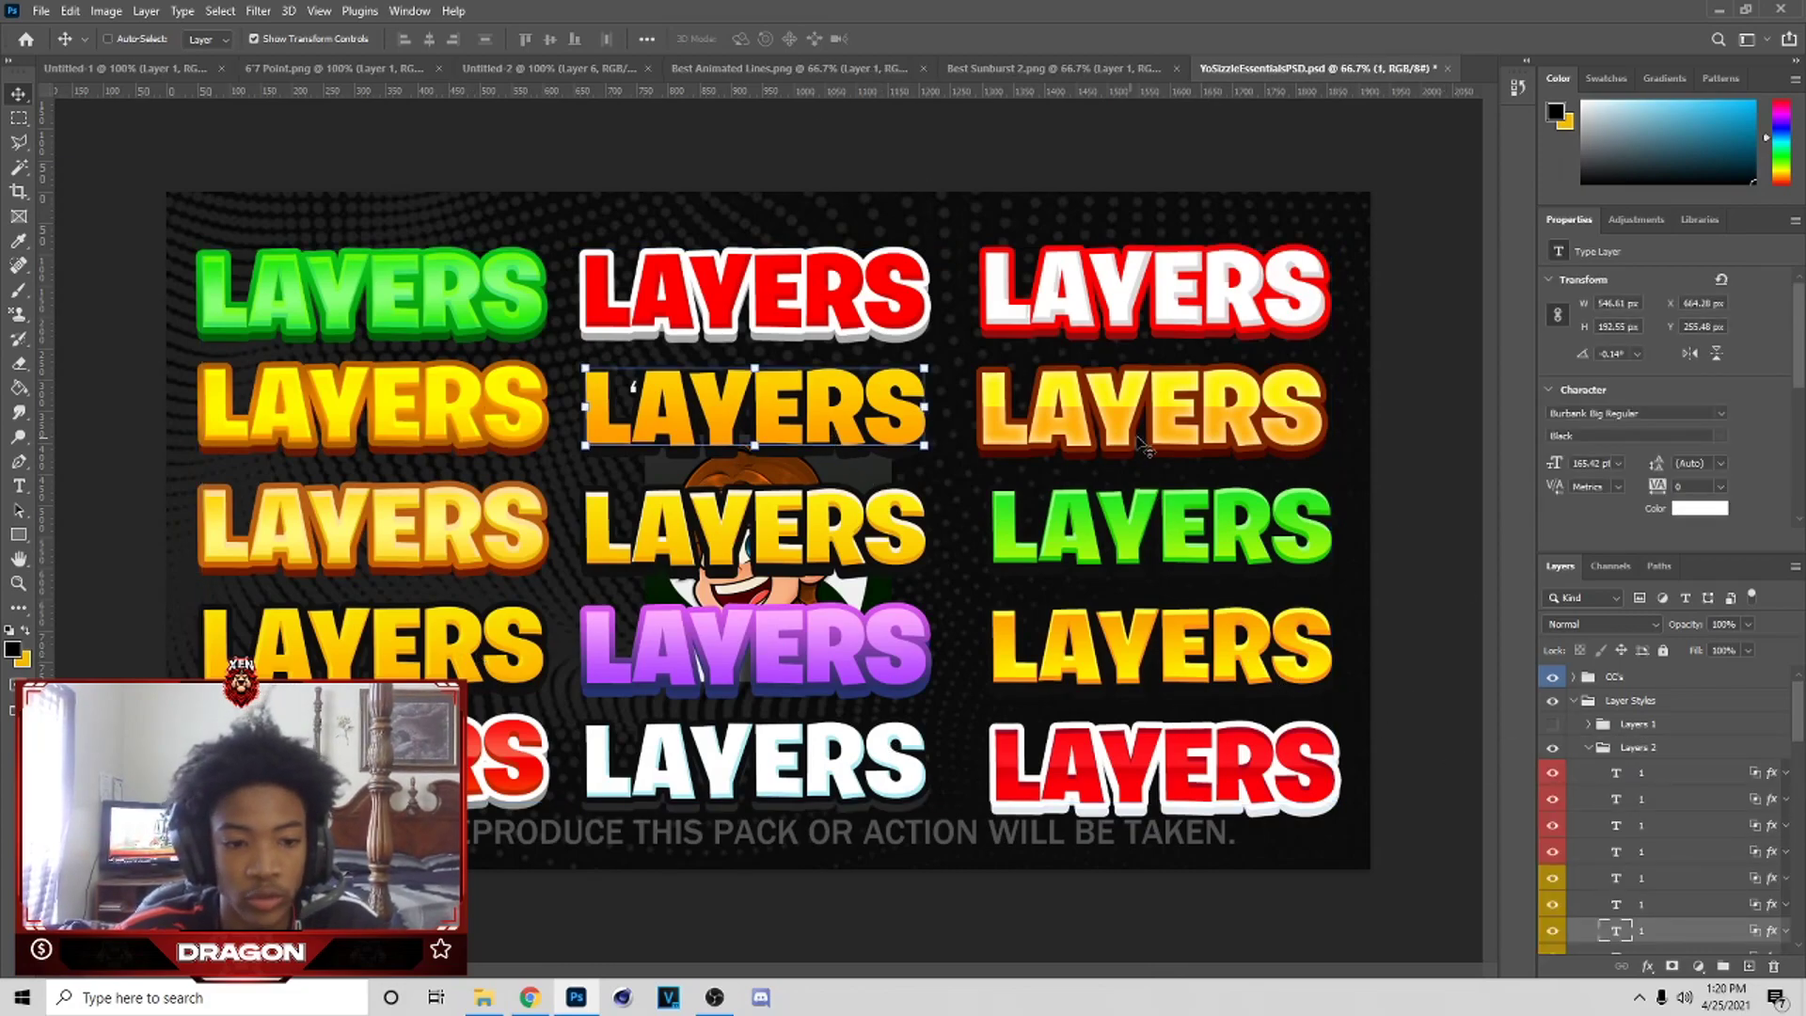
{"action": "left_click_drag", "start_coordinate": [673, 73], "coordinate": [1148, 433]}
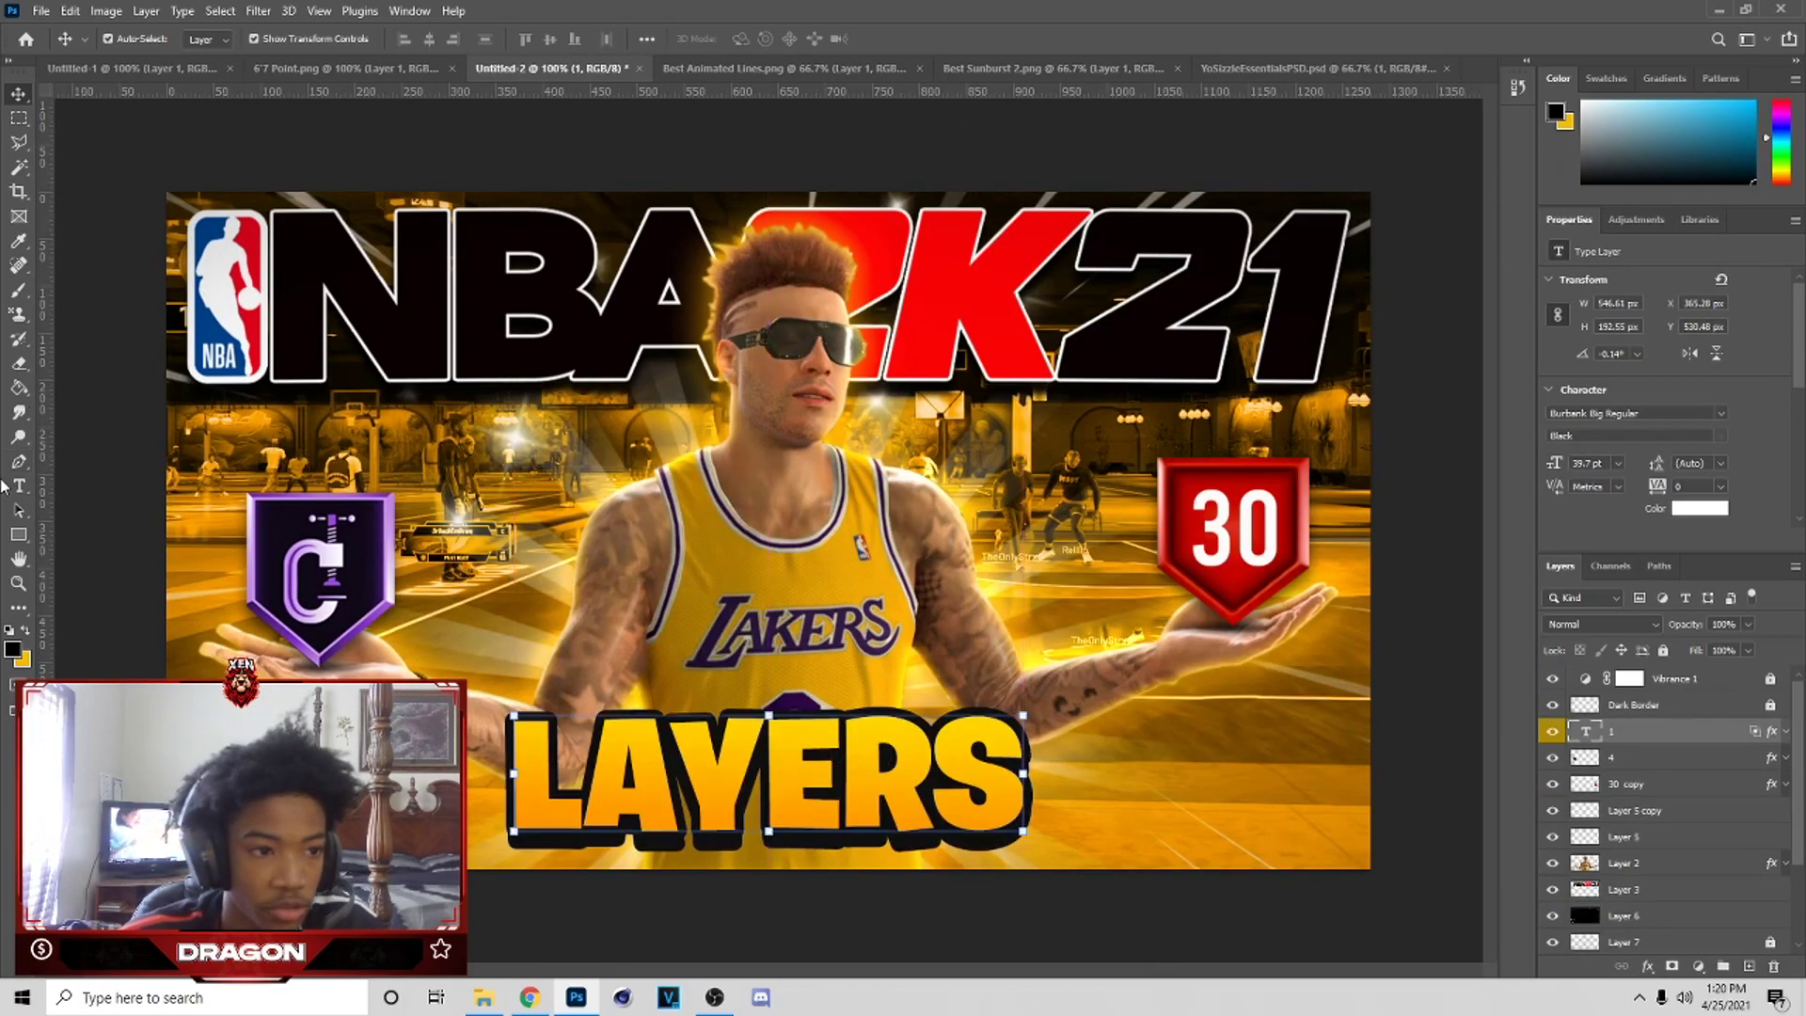
{"action": "left_click", "coordinate": [18, 486]}
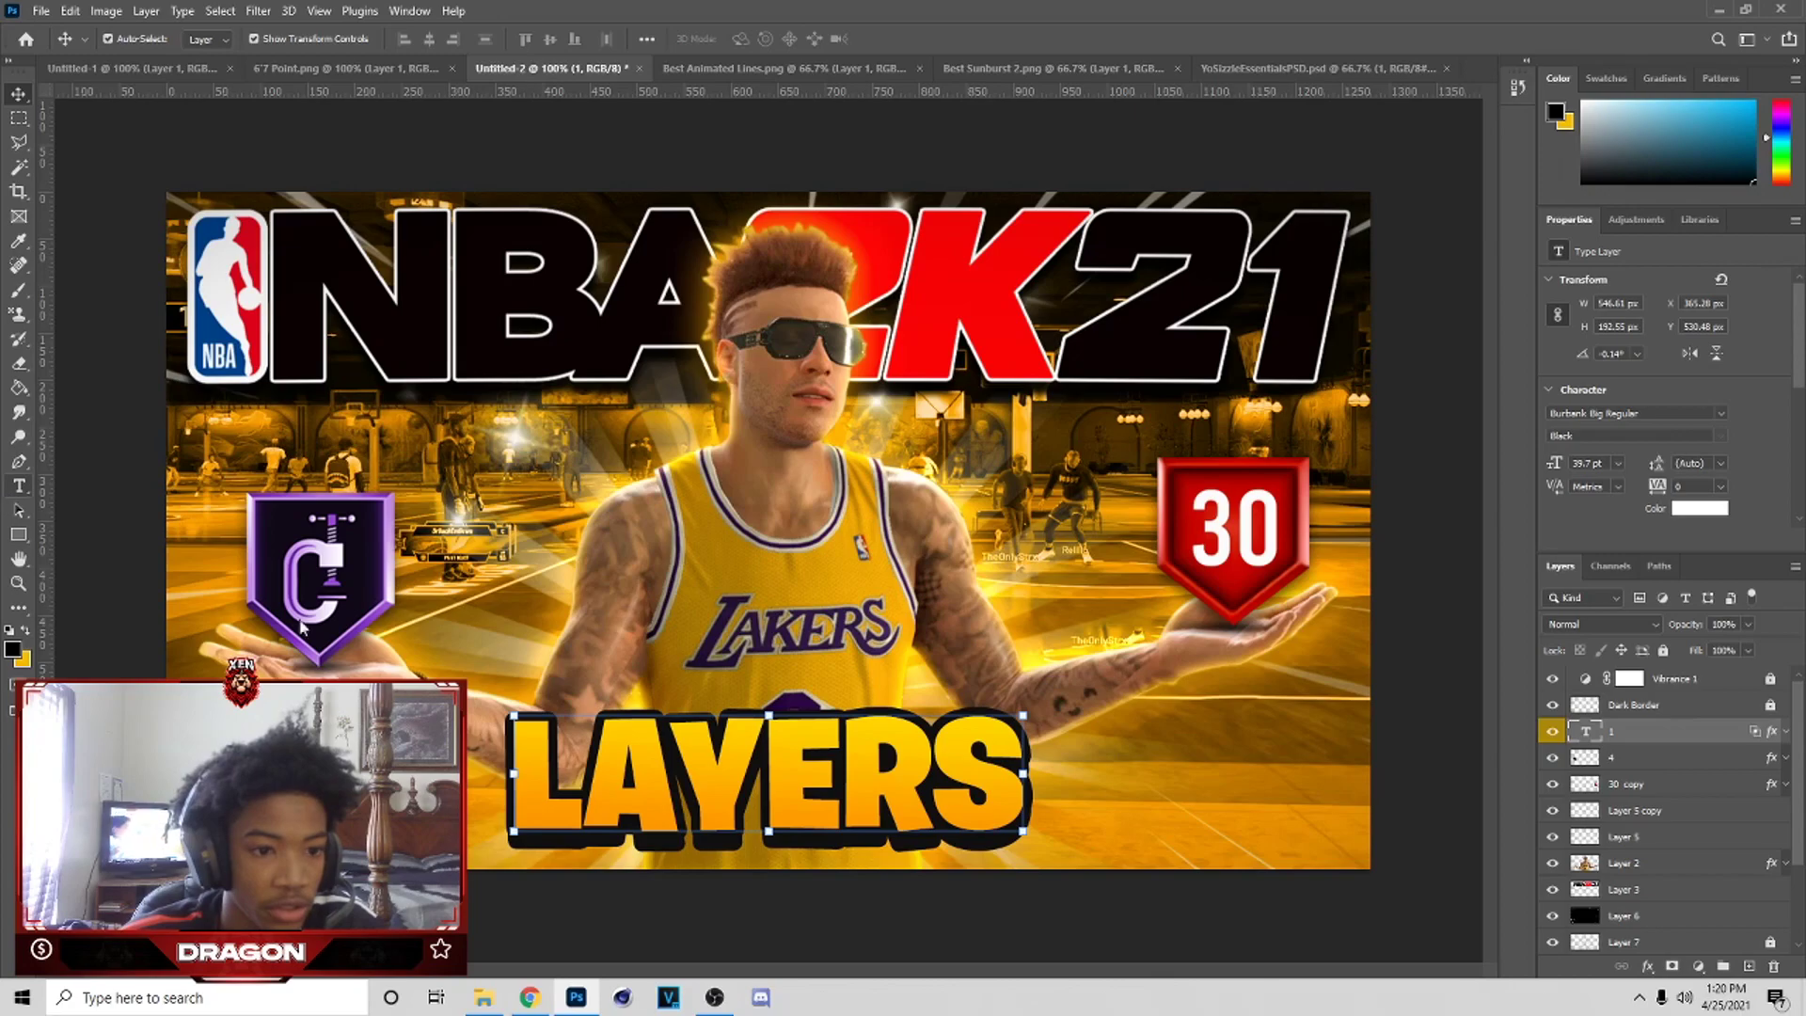
- Retype the caption as 6'7 POINT CENTER and nudge it down slightly
{"action": "key", "text": "ctrl+a"}
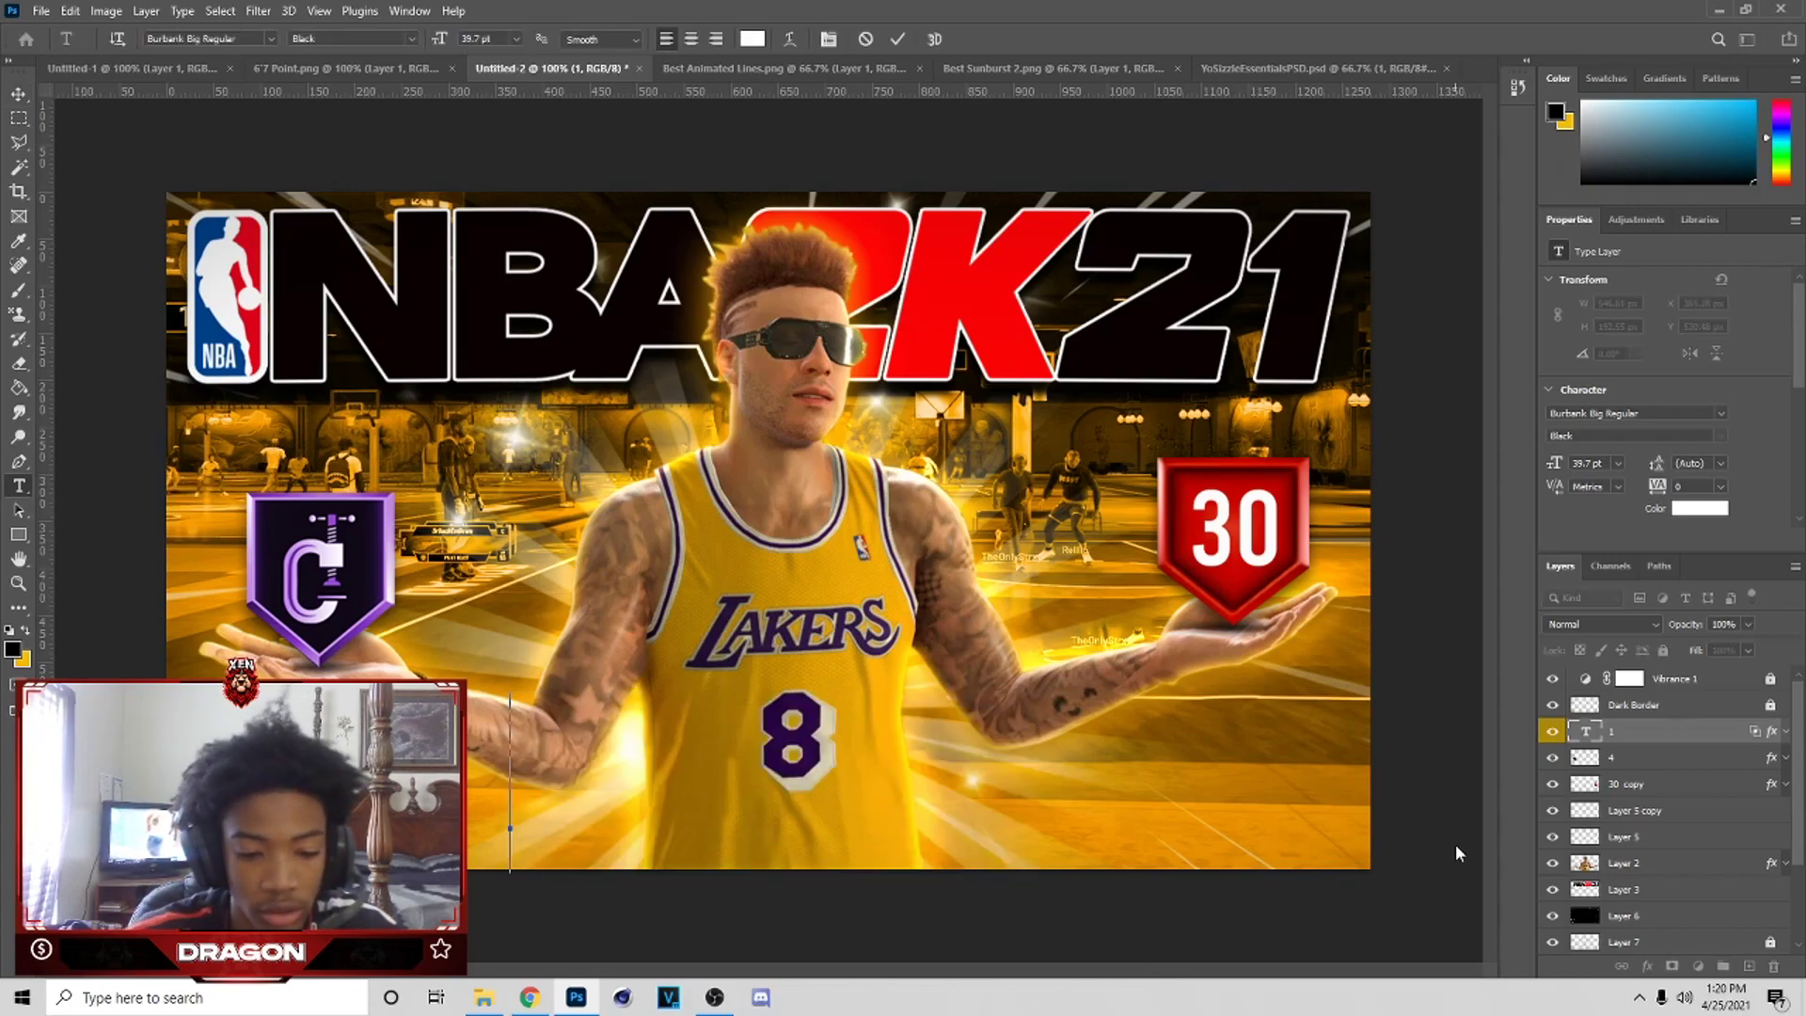
{"action": "type", "text": "6'"}
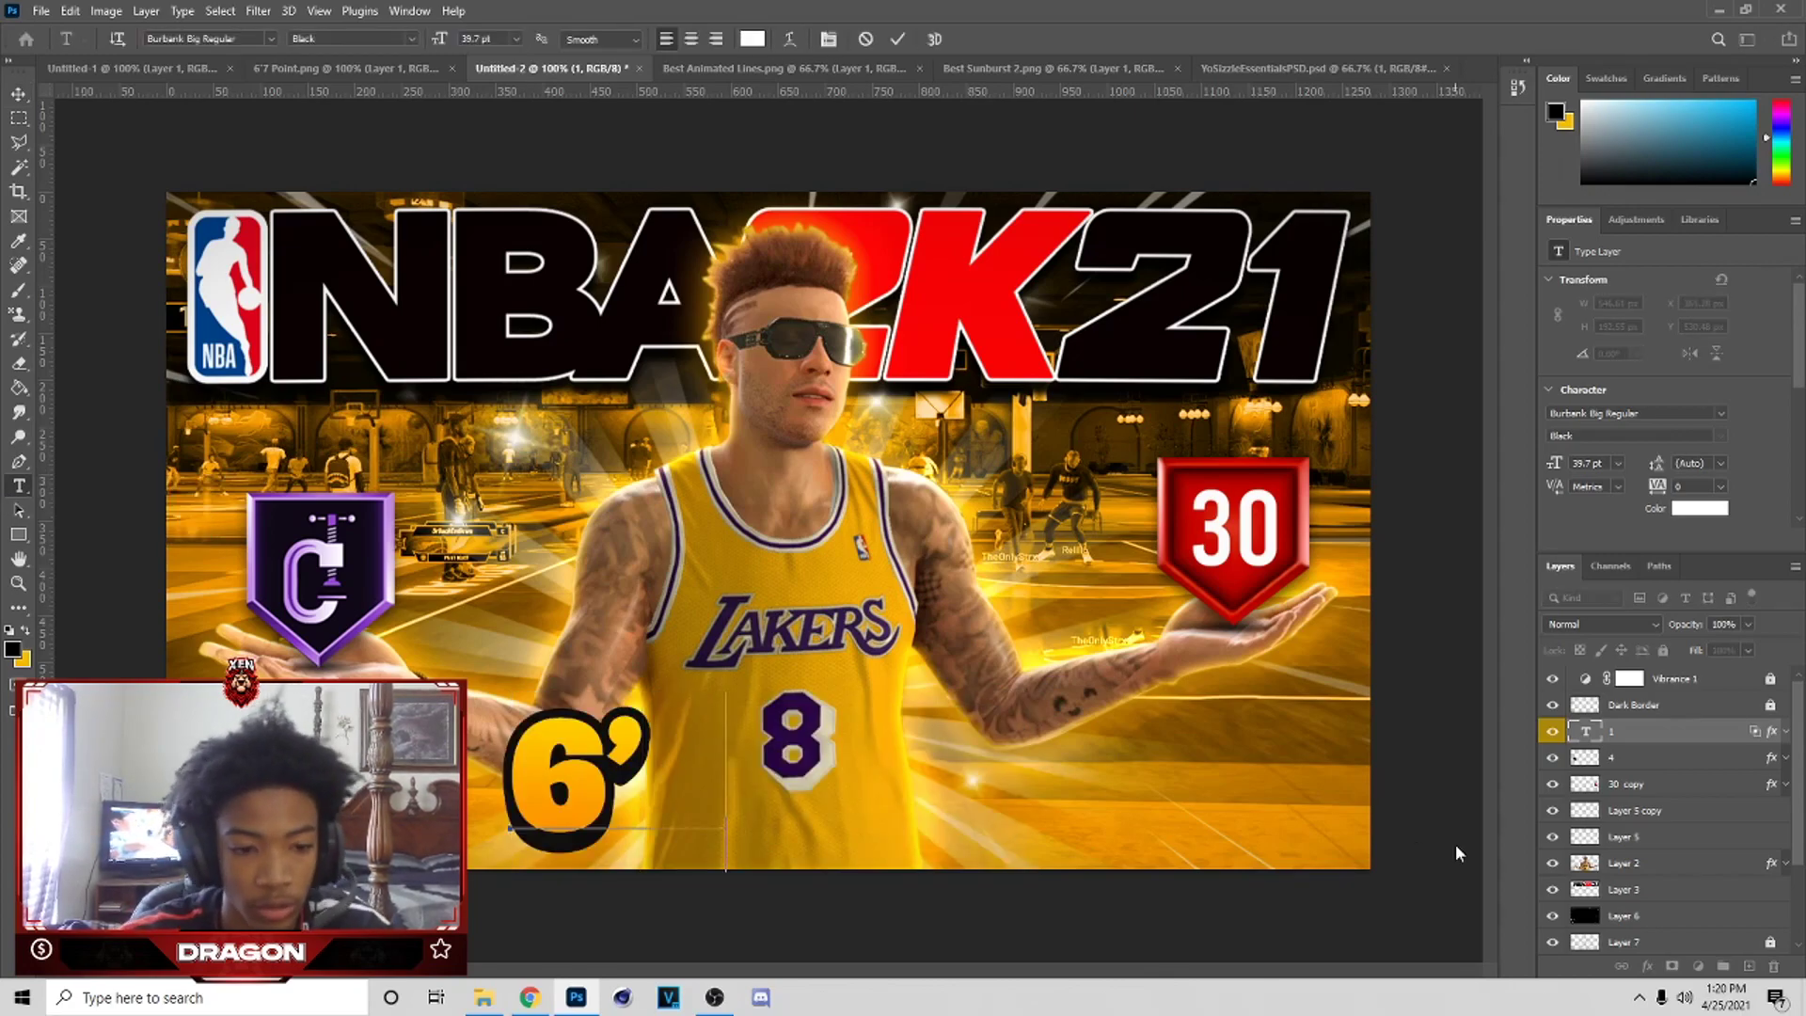
{"action": "type", "text": "7 poi"}
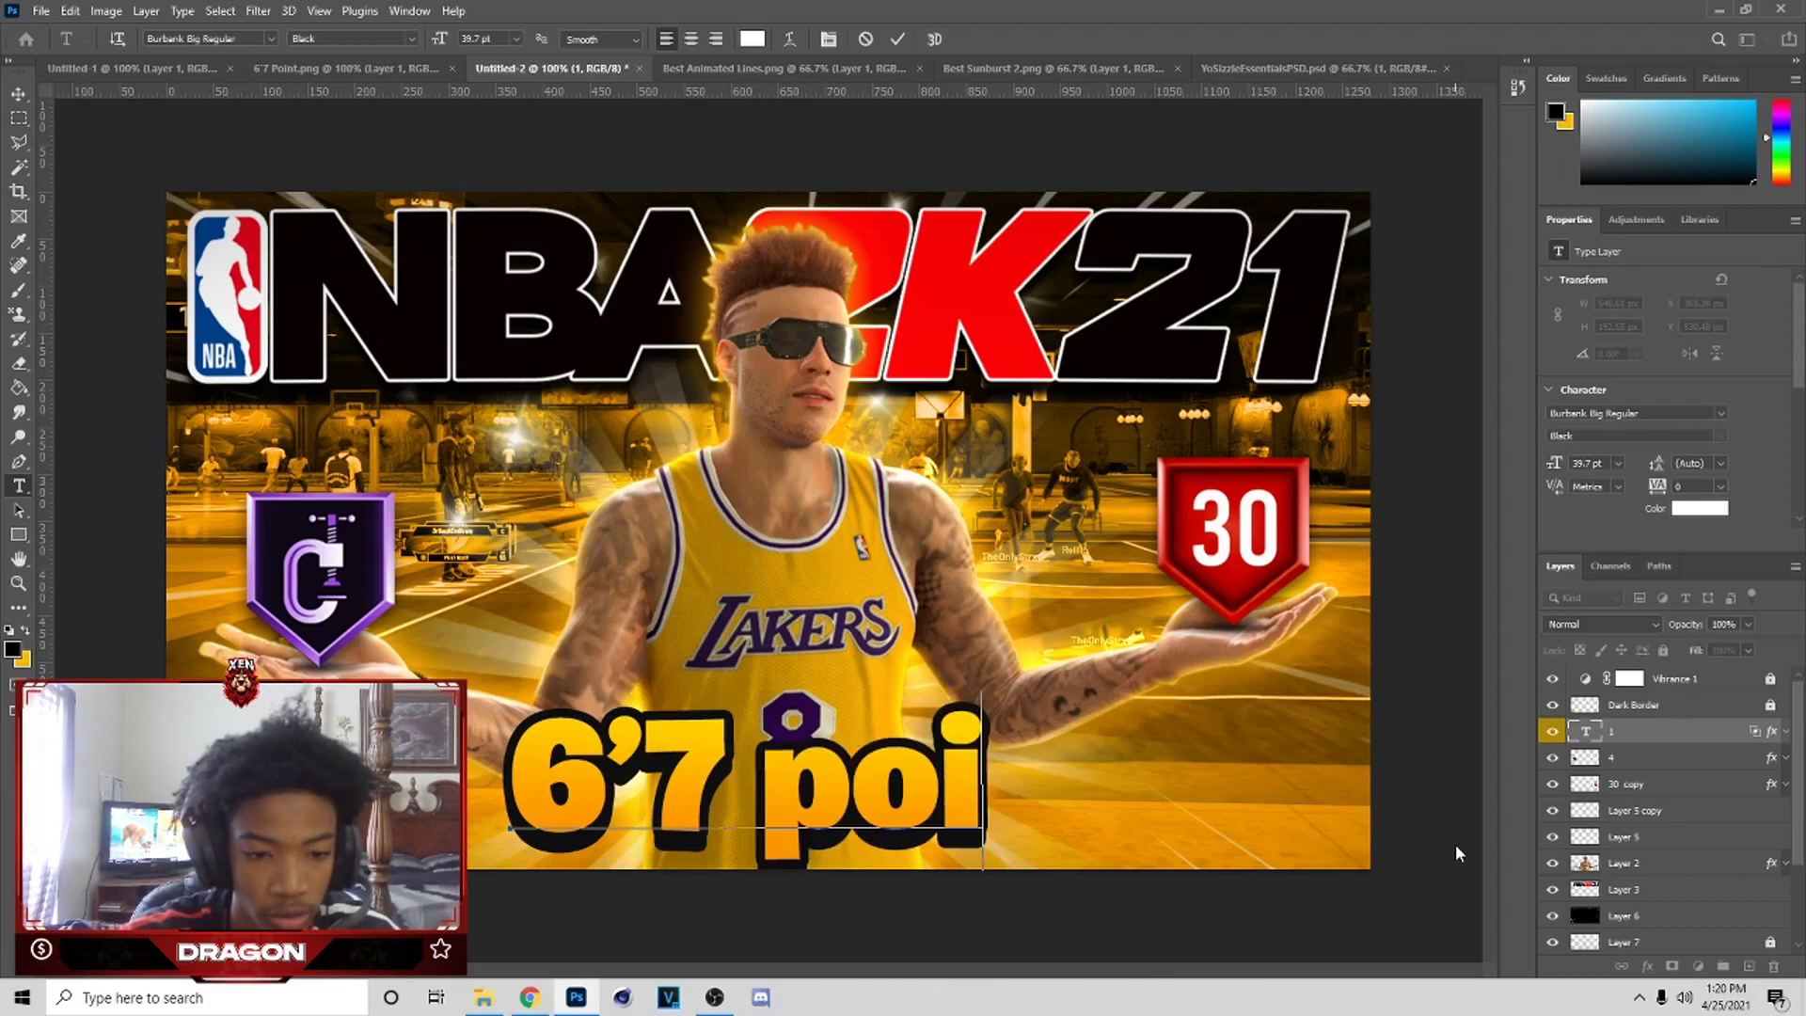
{"action": "type", "text": "nt"}
{"action": "key", "text": "BackSpace"}
{"action": "key", "text": "BackSpace"}
{"action": "key", "text": "BackSpace"}
{"action": "key", "text": "BackSpace"}
{"action": "key", "text": "BackSpace"}
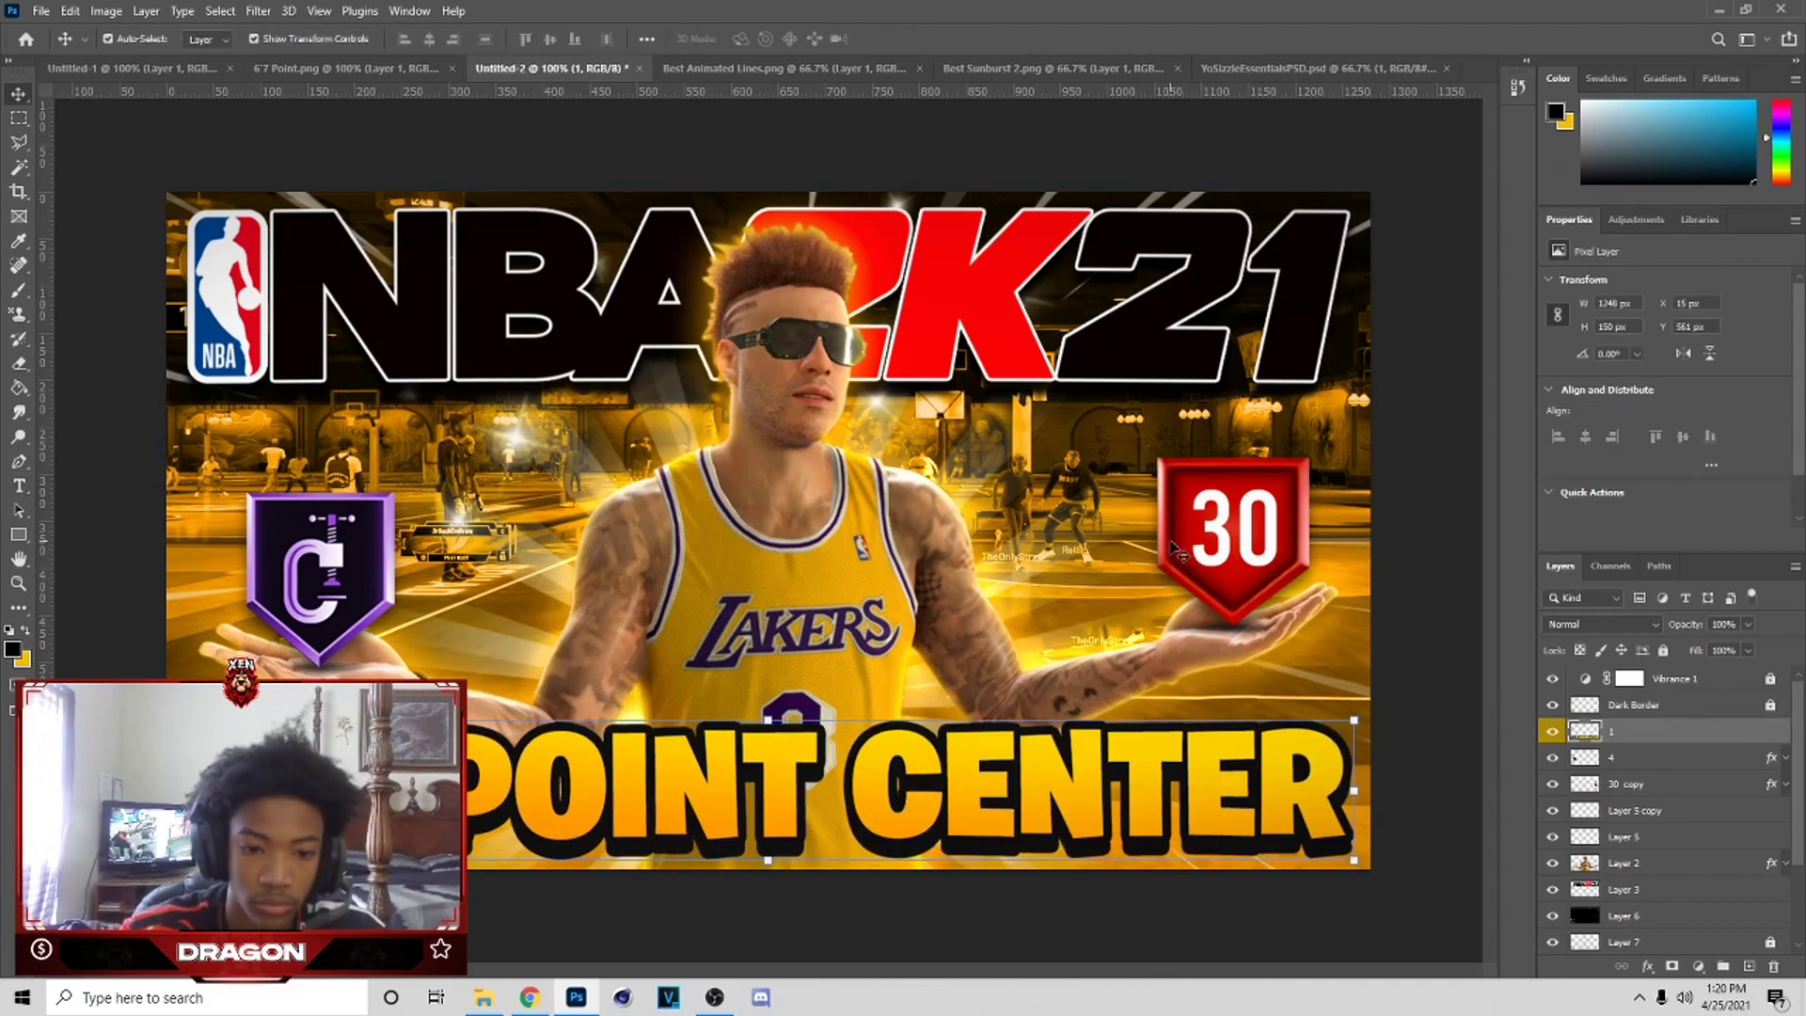
{"action": "key", "text": "Down"}
{"action": "key", "text": "Down"}
{"action": "key", "text": "Down"}
- Give the caption a drop shadow at 80% opacity with 2 px distance
{"action": "right_click", "coordinate": [1689, 733]}
{"action": "left_click", "coordinate": [1486, 210]}
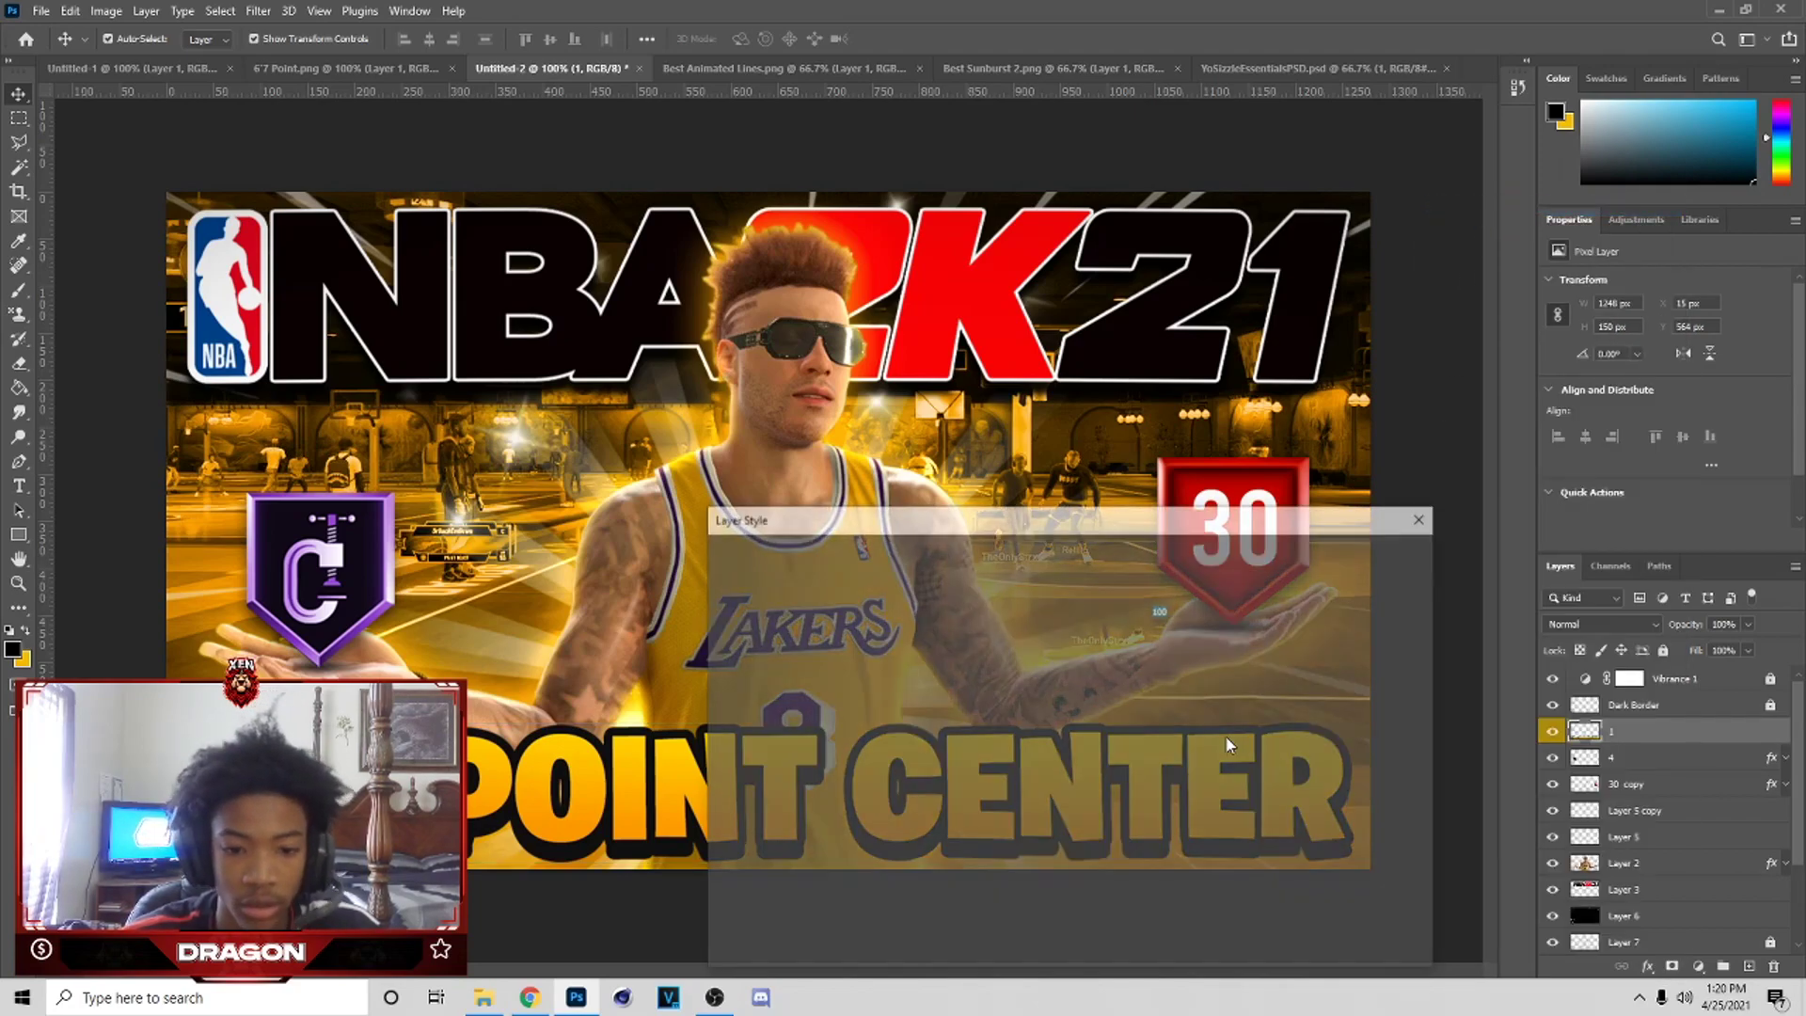
{"action": "left_click", "coordinate": [724, 899]}
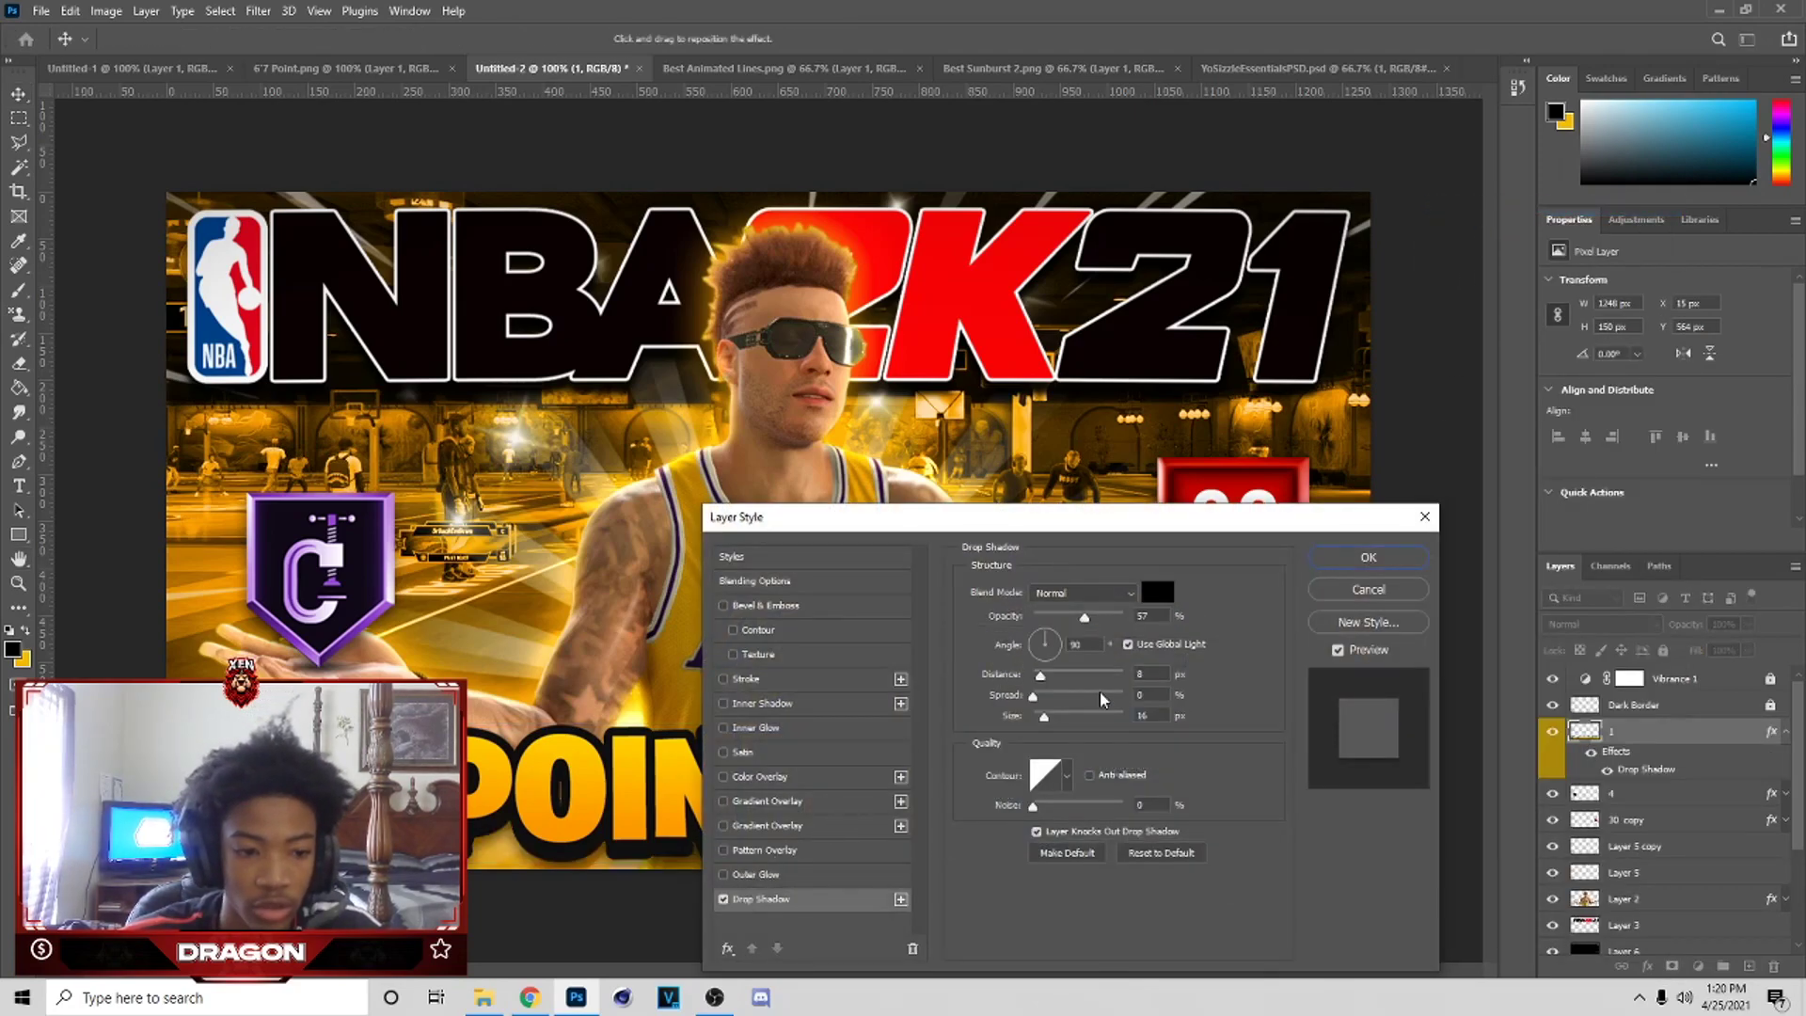
{"action": "left_click_drag", "start_coordinate": [1067, 619], "coordinate": [1110, 618]}
{"action": "left_click_drag", "start_coordinate": [1044, 674], "coordinate": [1046, 676]}
{"action": "left_click", "coordinate": [1375, 561]}
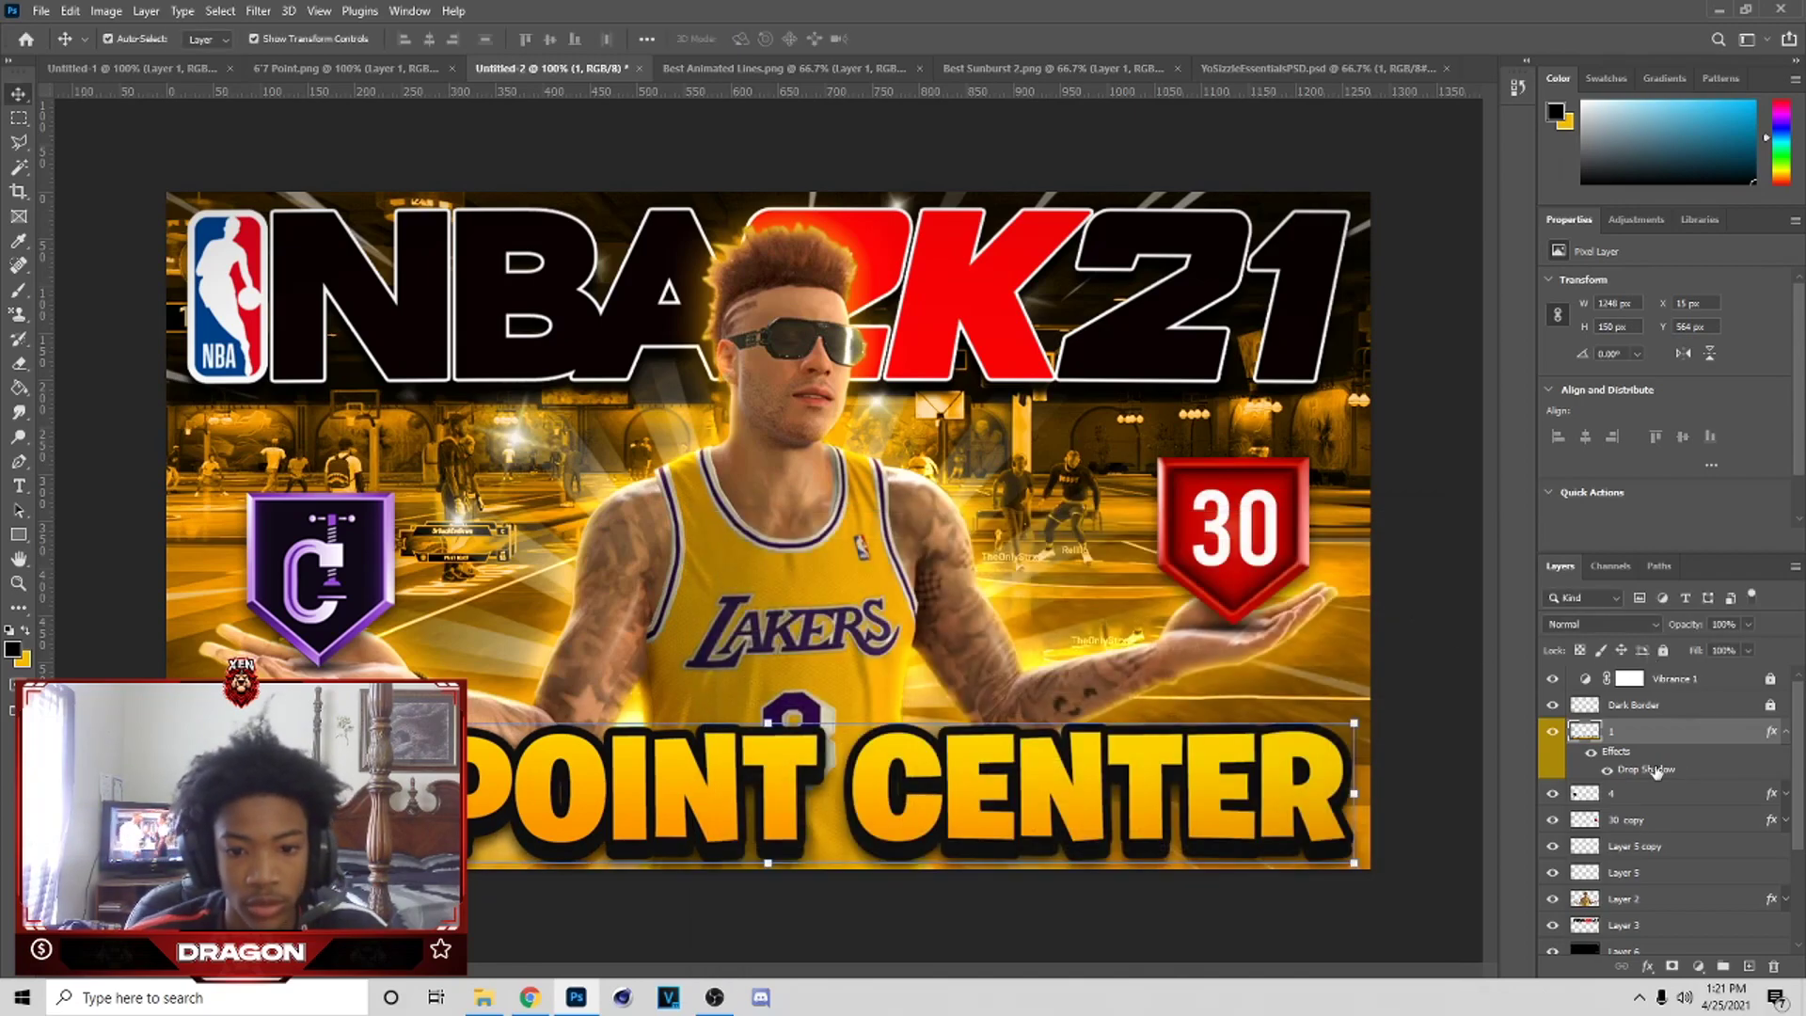
{"action": "right_click", "coordinate": [1682, 739]}
- Convert the caption to a smart object, apply a nearly flat Arch warp, and nudge it down
{"action": "left_click", "coordinate": [1506, 485]}
{"action": "key", "text": "ctrl+t"}
{"action": "right_click", "coordinate": [779, 770]}
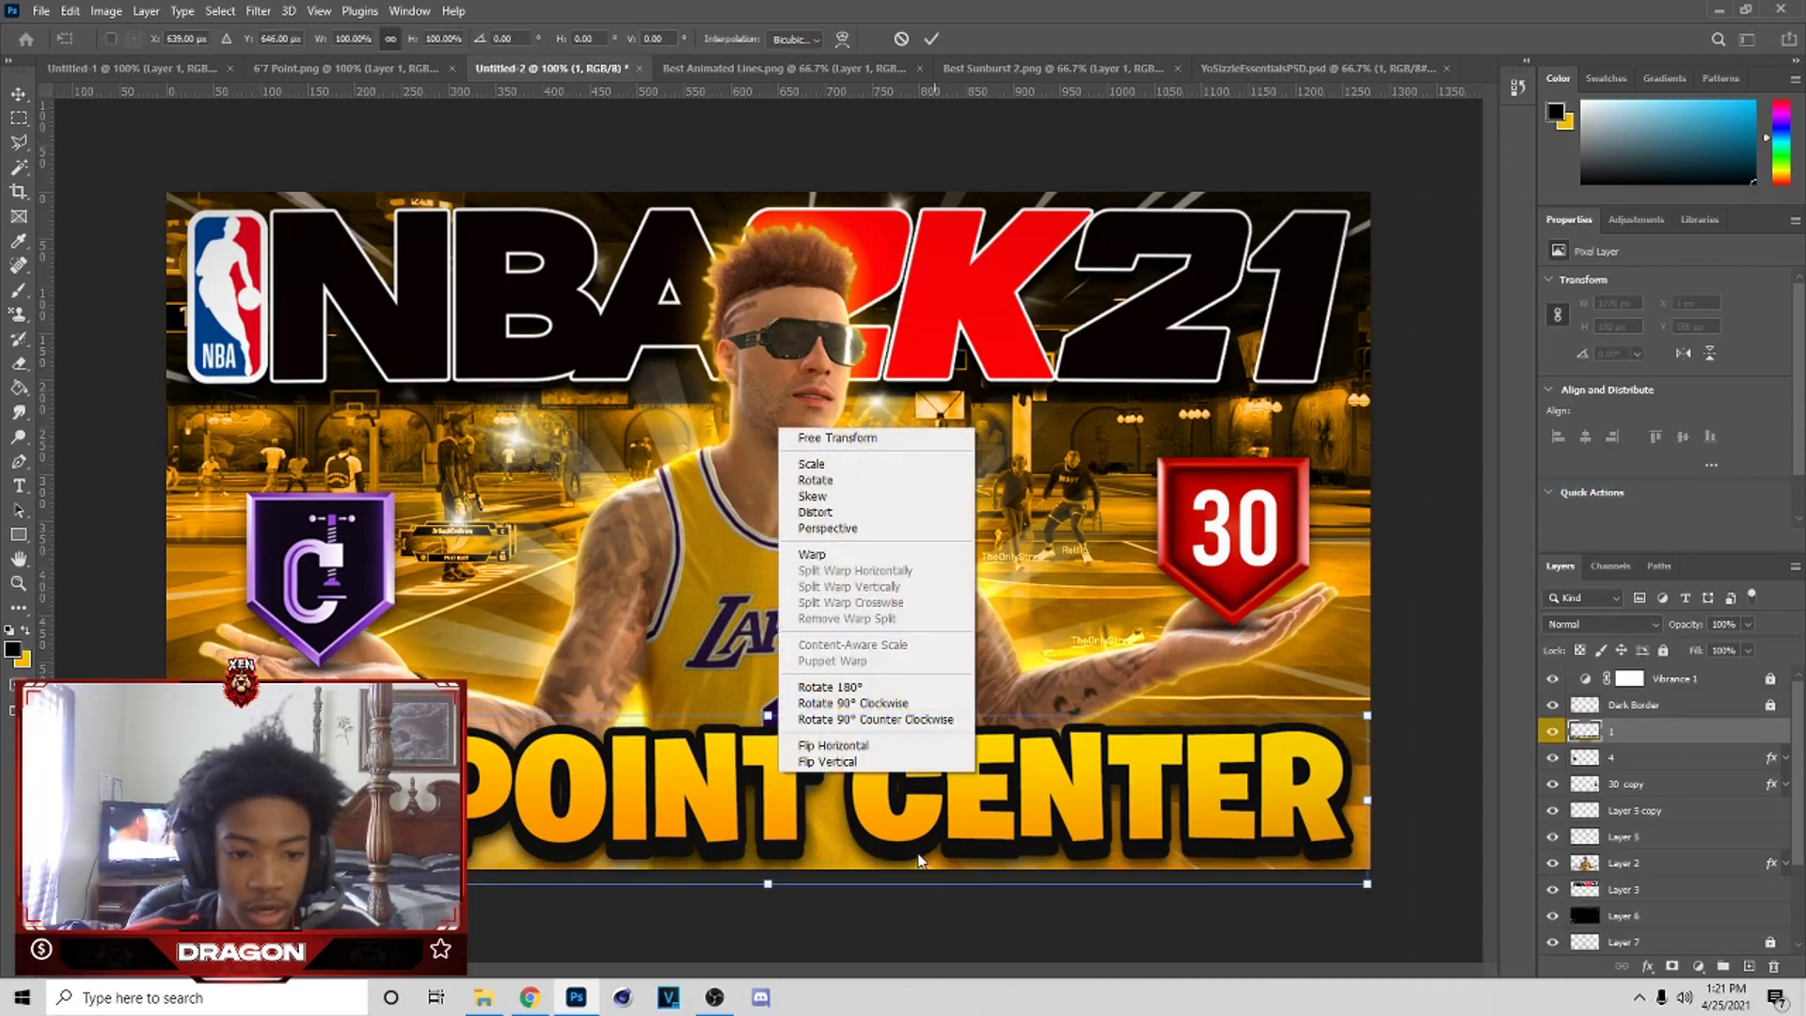
{"action": "left_click", "coordinate": [812, 555]}
{"action": "left_click", "coordinate": [425, 37]}
{"action": "left_click", "coordinate": [419, 38]}
{"action": "left_click", "coordinate": [420, 37]}
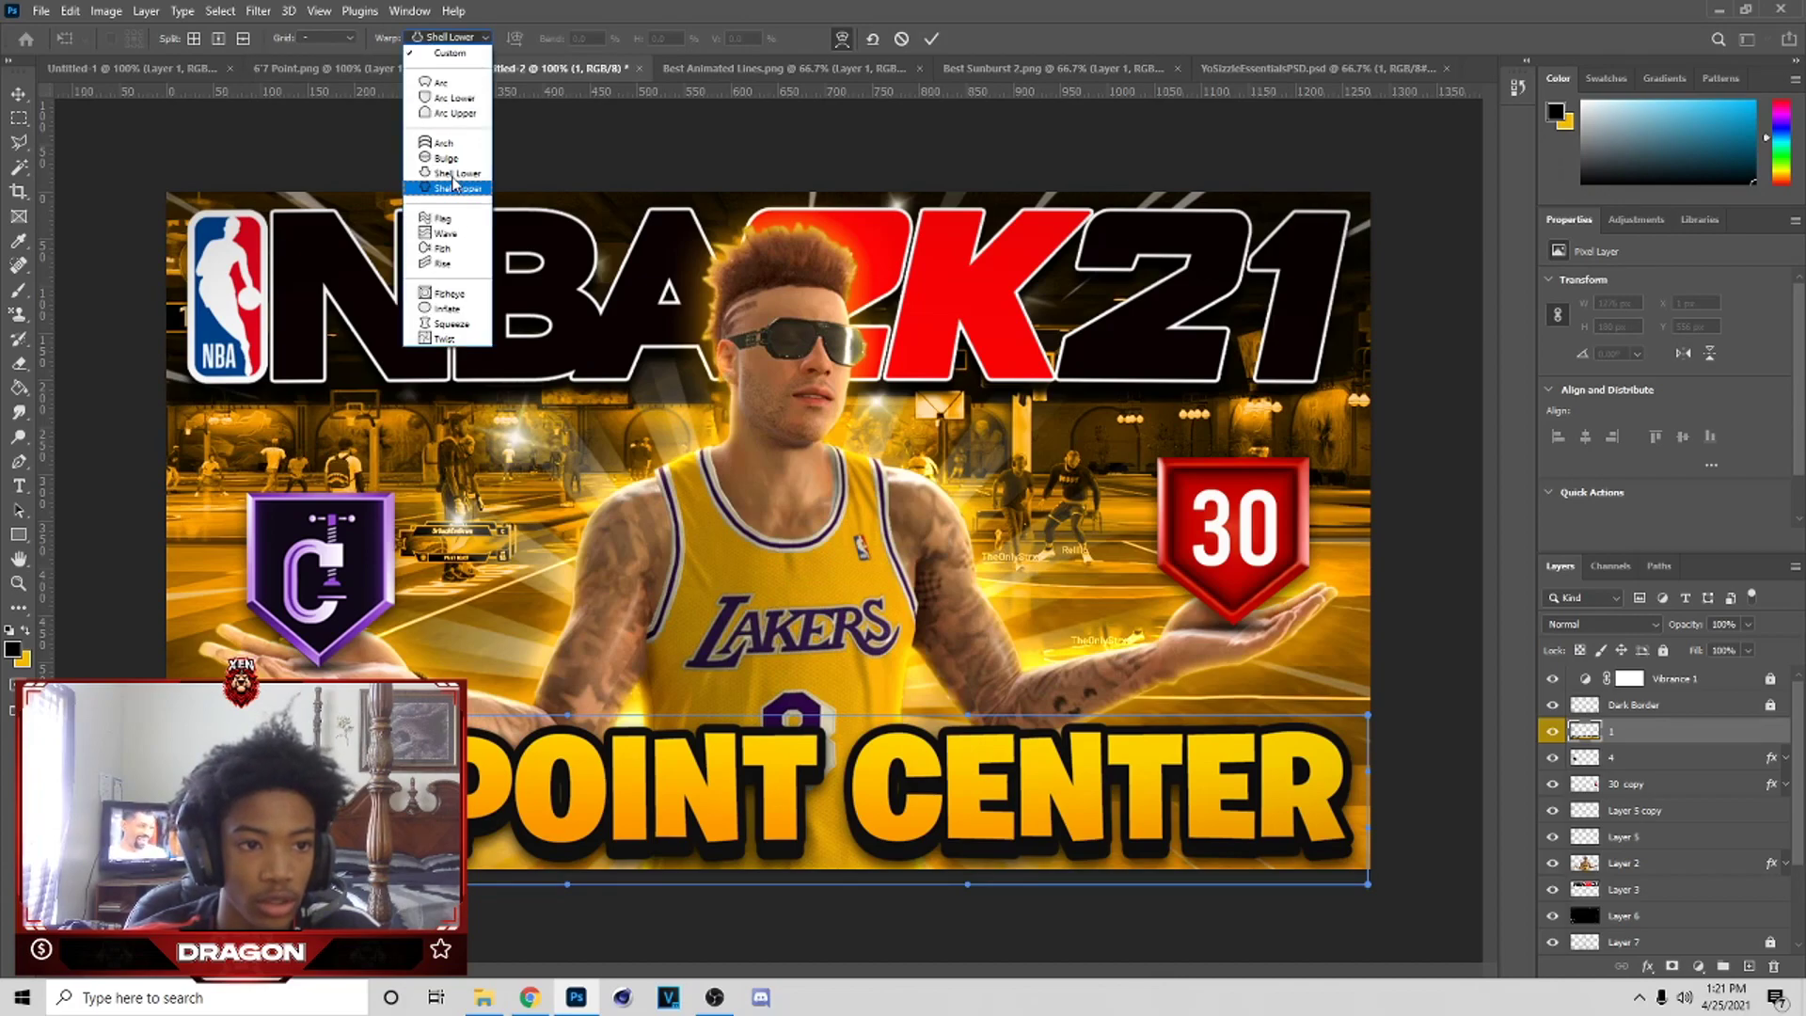
{"action": "left_click", "coordinate": [442, 165]}
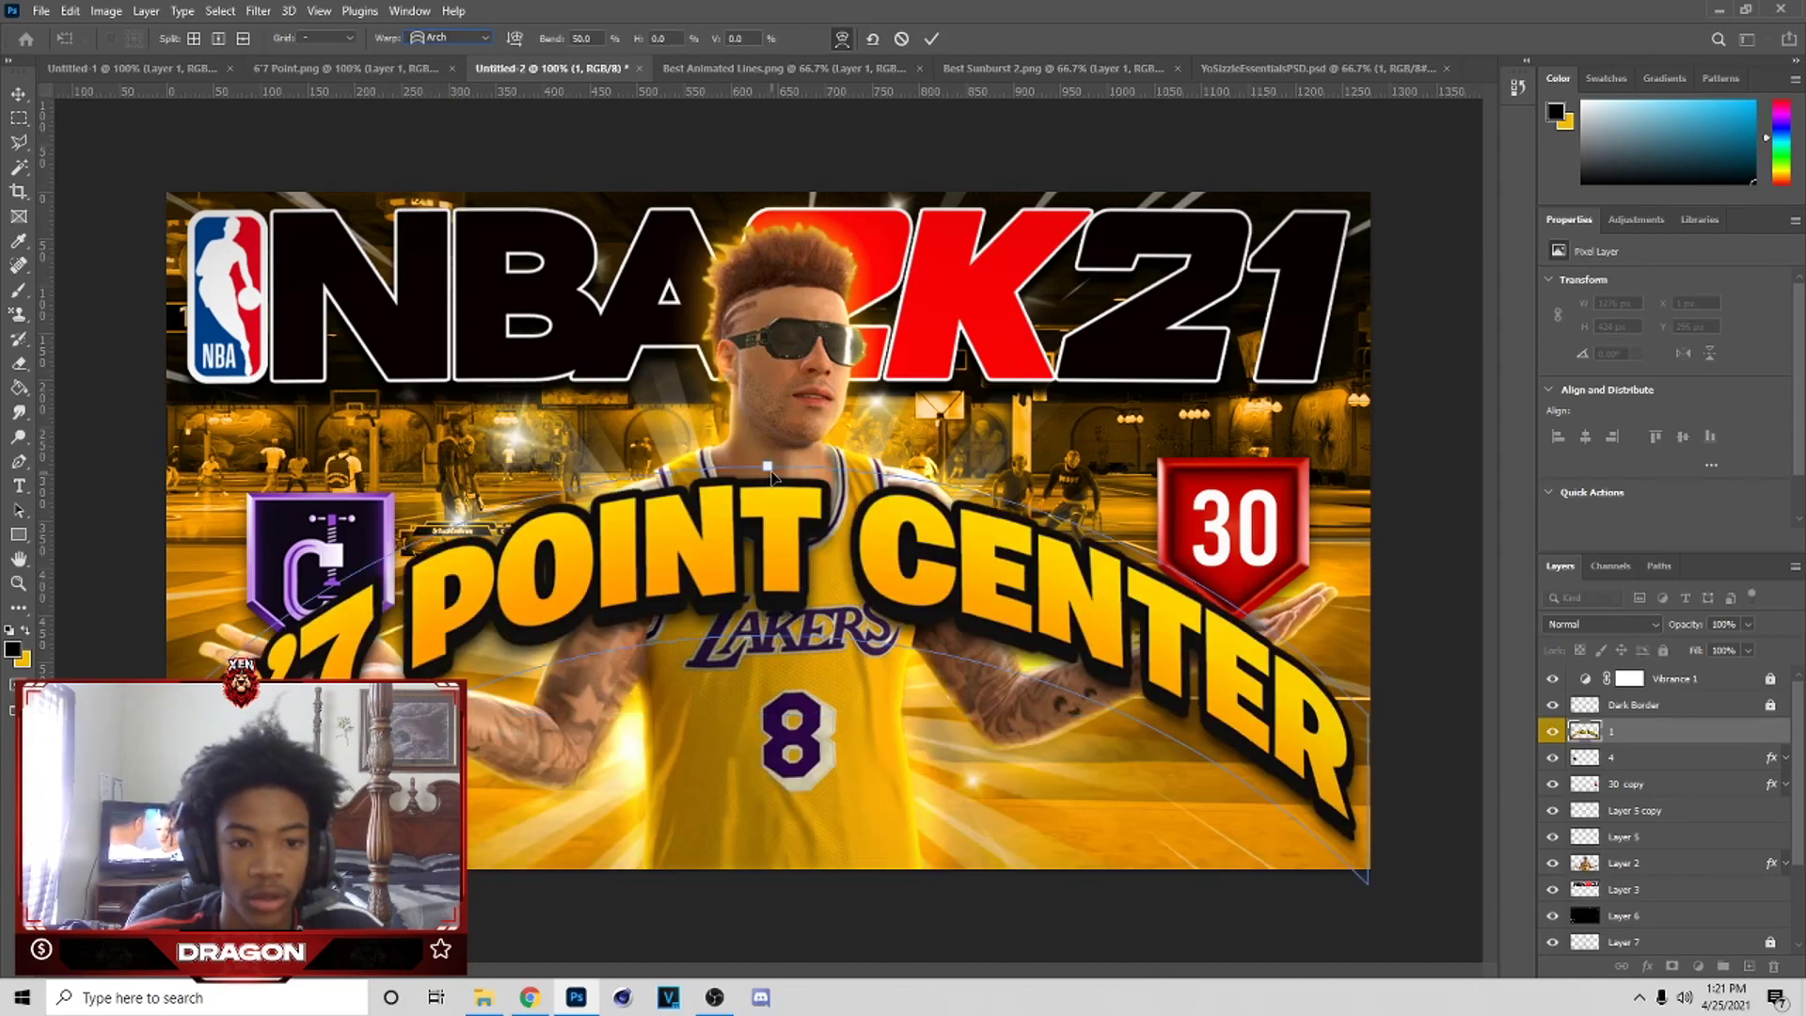
{"action": "left_click_drag", "start_coordinate": [770, 468], "coordinate": [881, 715]}
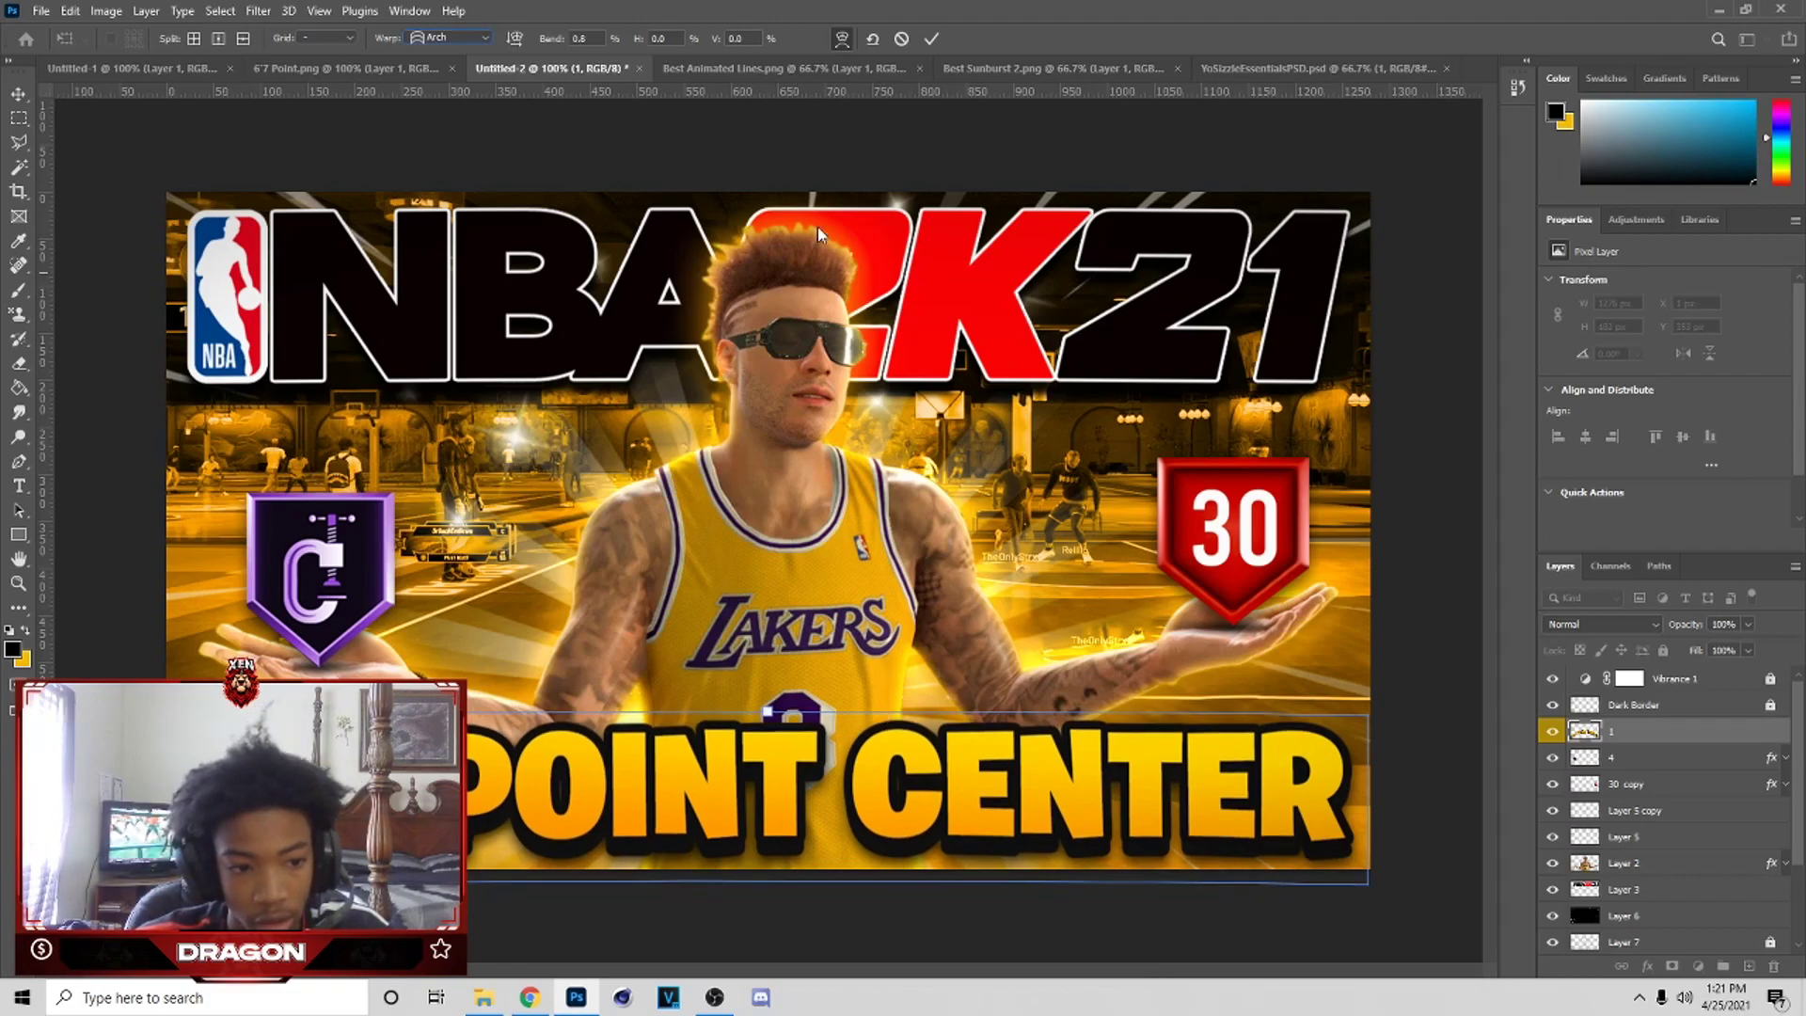
{"action": "left_click", "coordinate": [933, 40]}
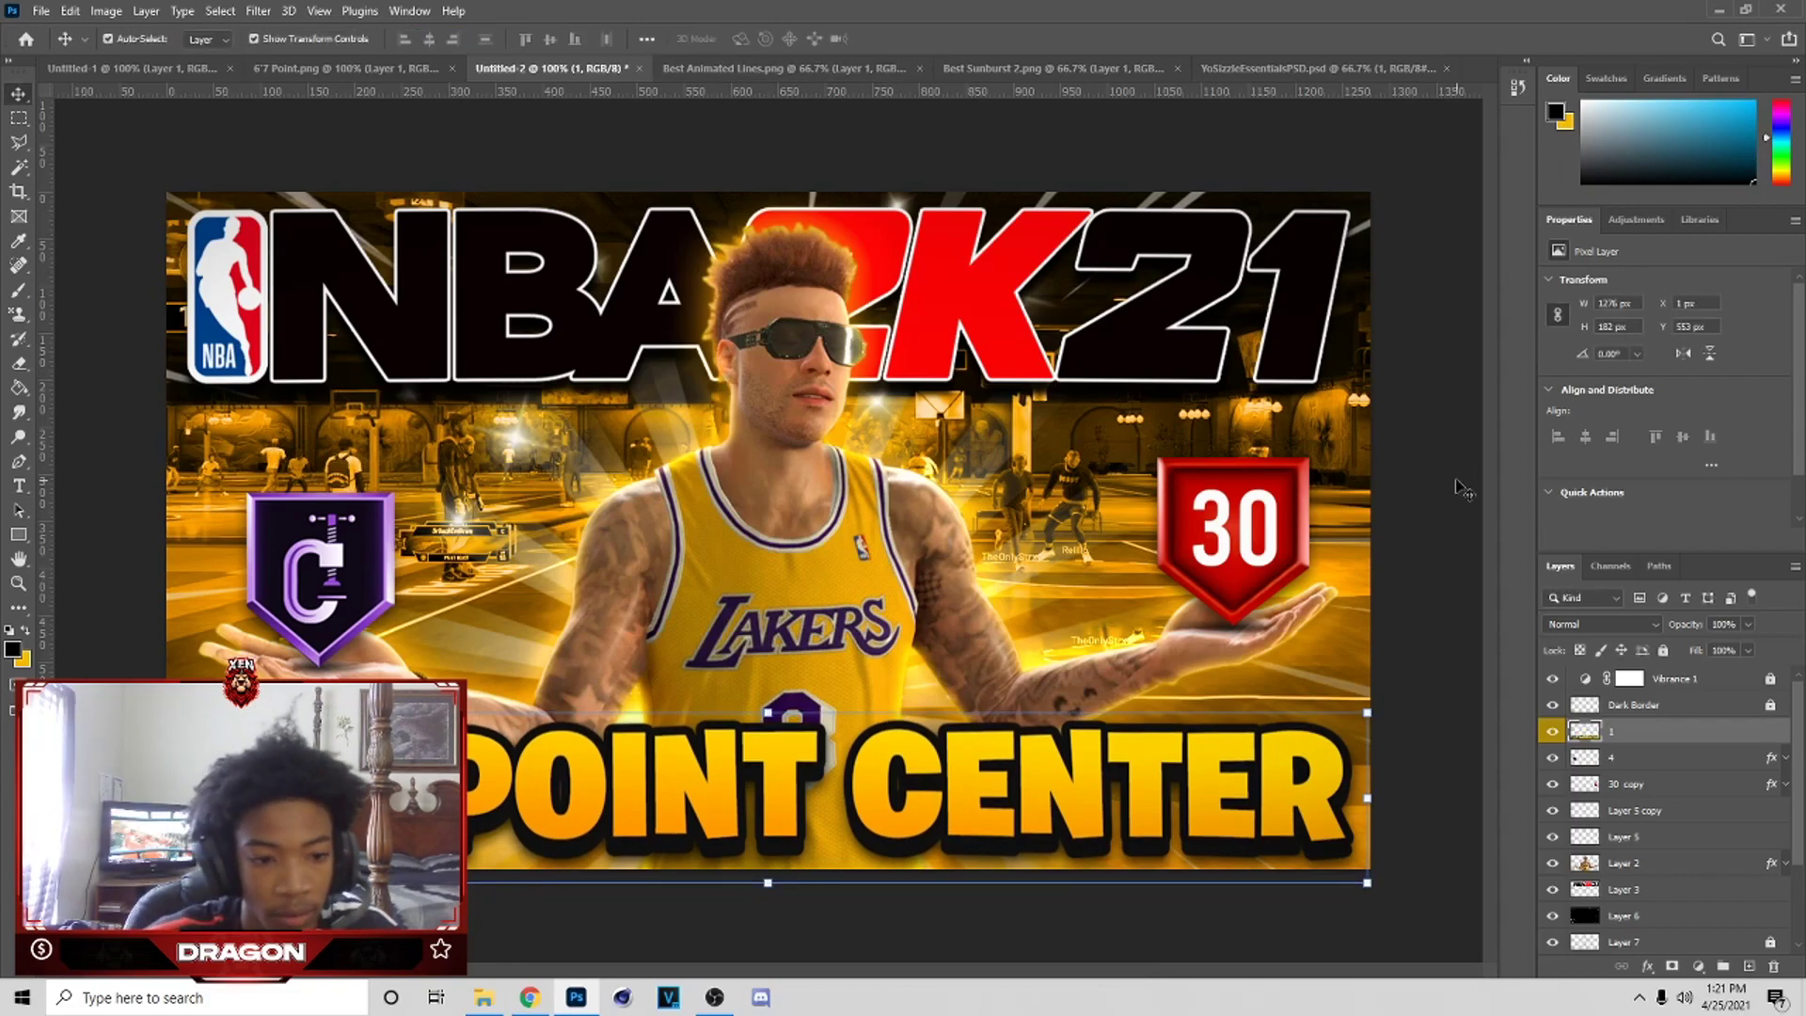
{"action": "key", "text": "Down"}
{"action": "key", "text": "Down"}
{"action": "key", "text": "Down"}
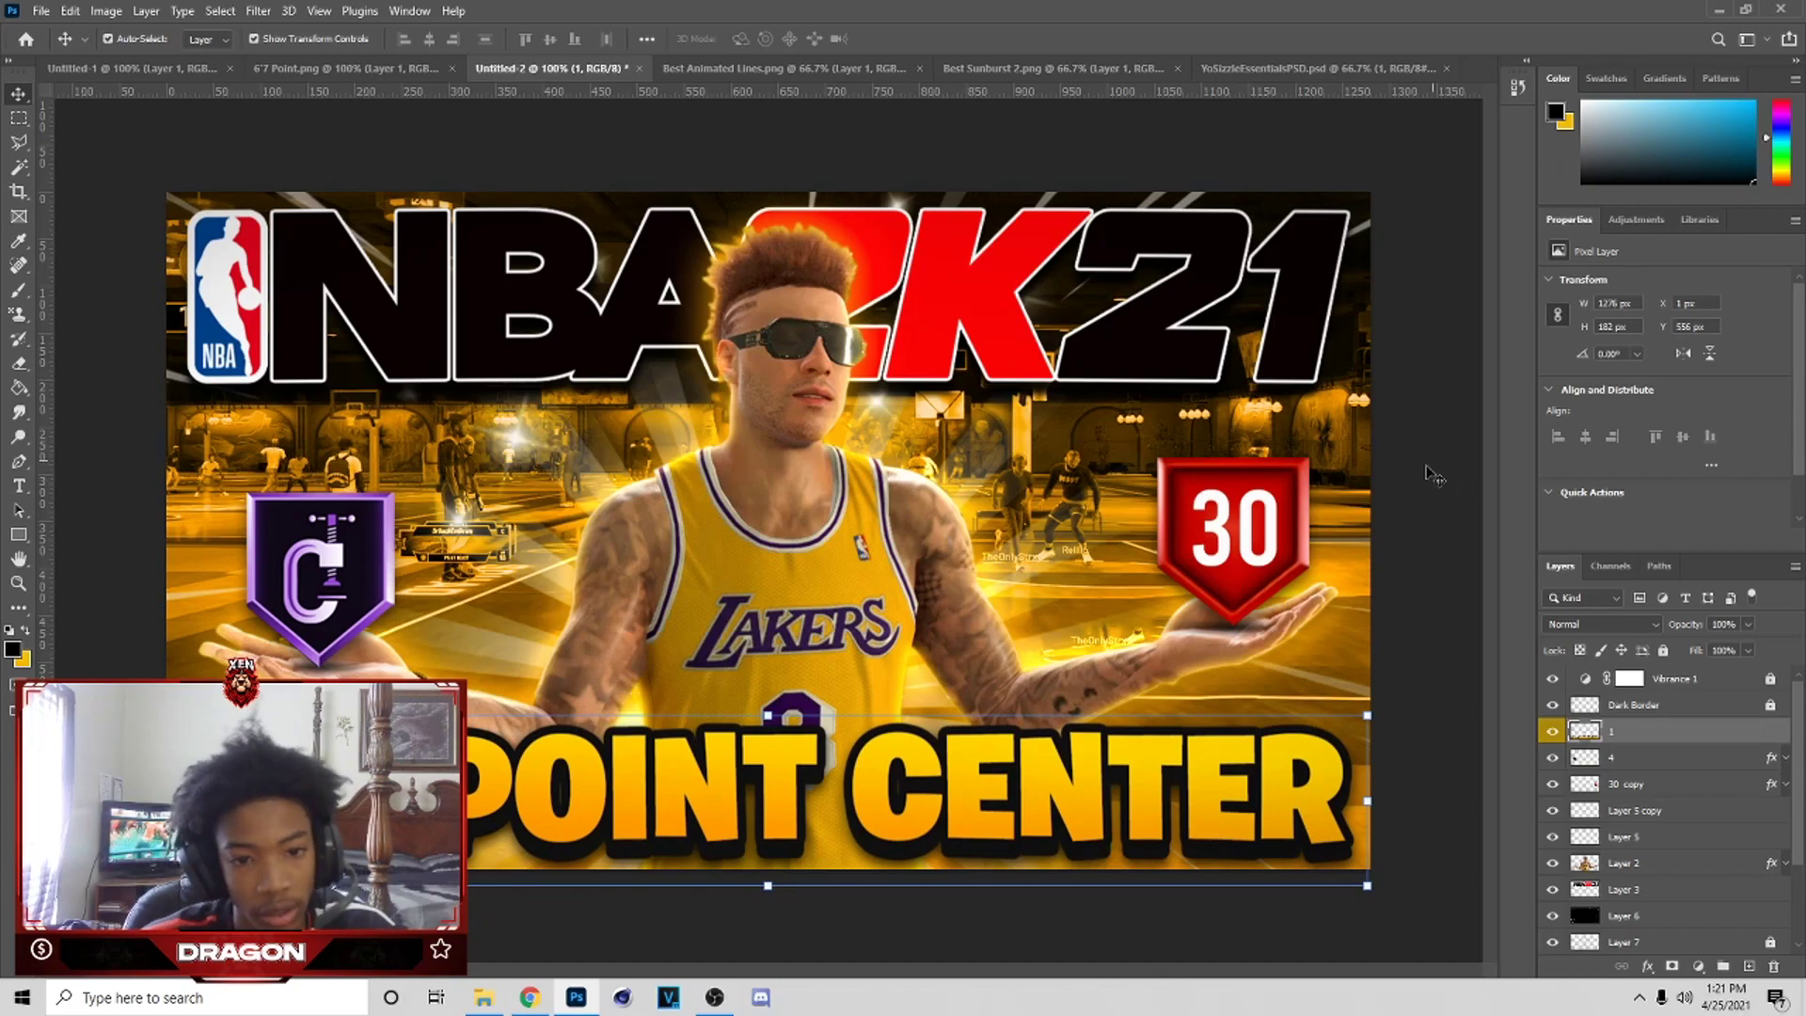
- Compare the effect of Layers 6 and 7 by toggling them, leaving Layer 6 hidden
{"action": "left_click", "coordinate": [997, 589]}
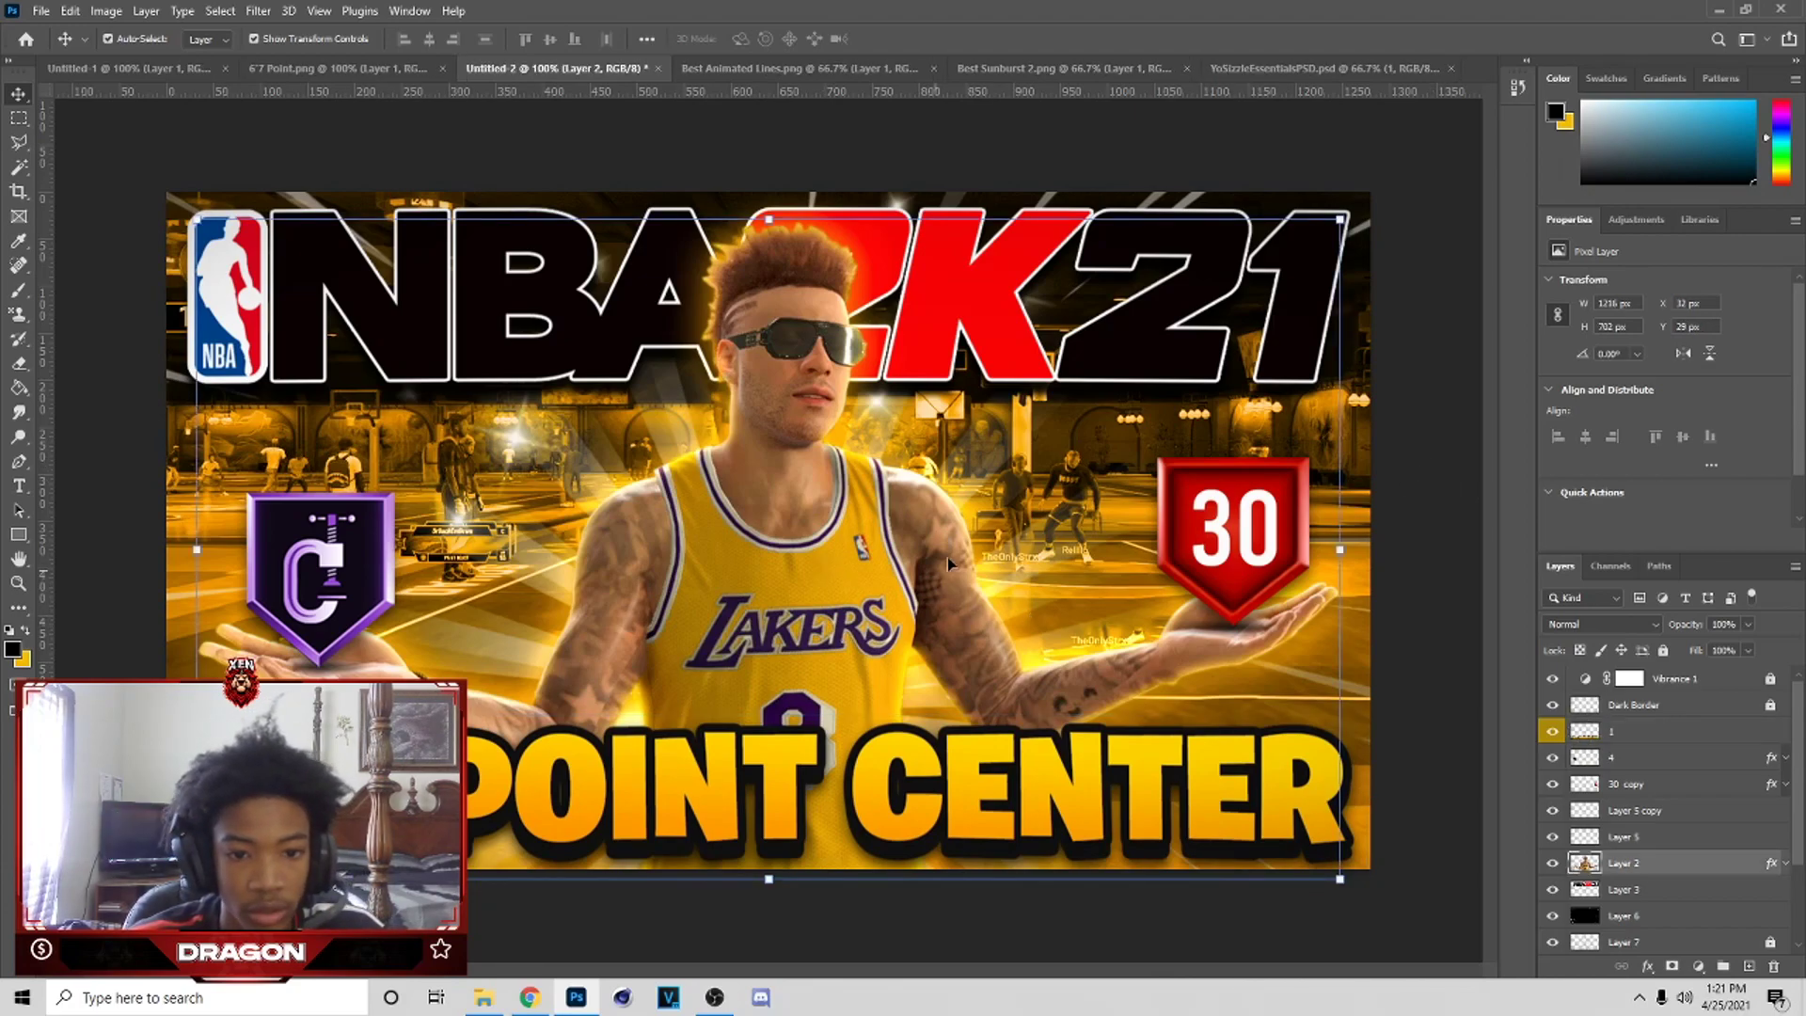
{"action": "left_click", "coordinate": [1000, 489]}
{"action": "scroll", "coordinate": [1574, 831], "scroll_direction": "down", "scroll_amount": 3}
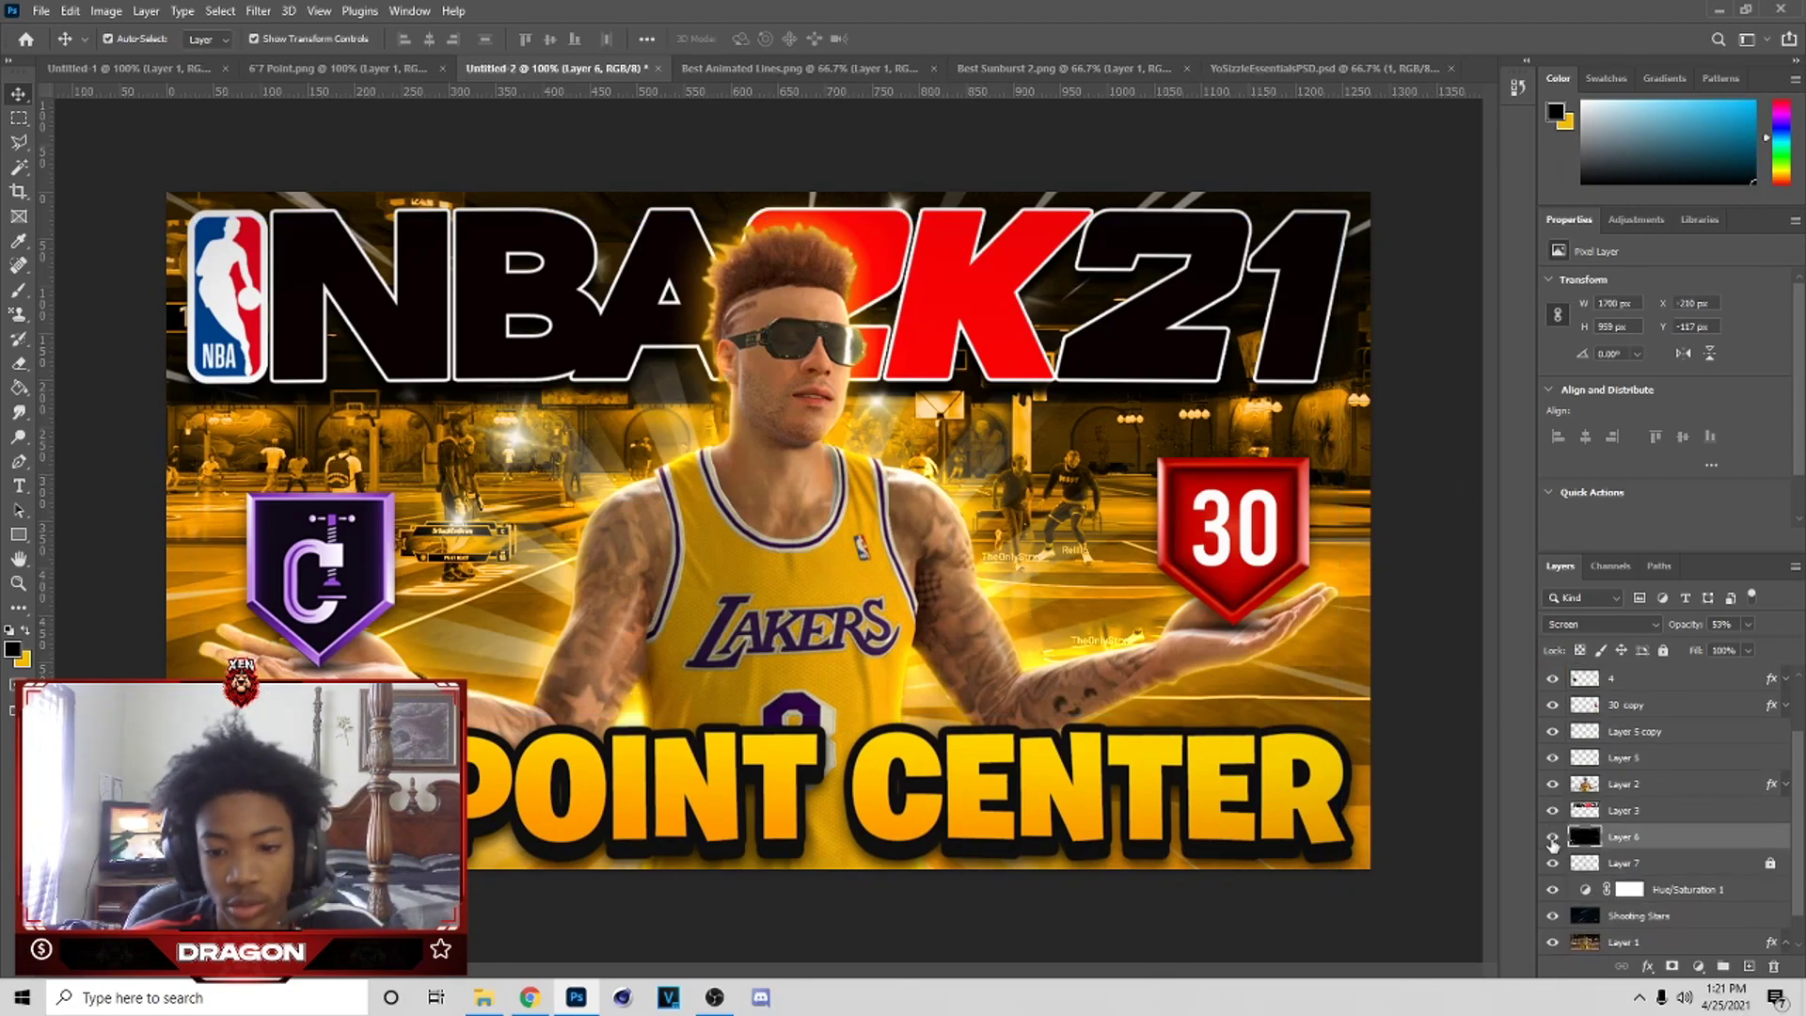
{"action": "left_click", "coordinate": [1552, 866]}
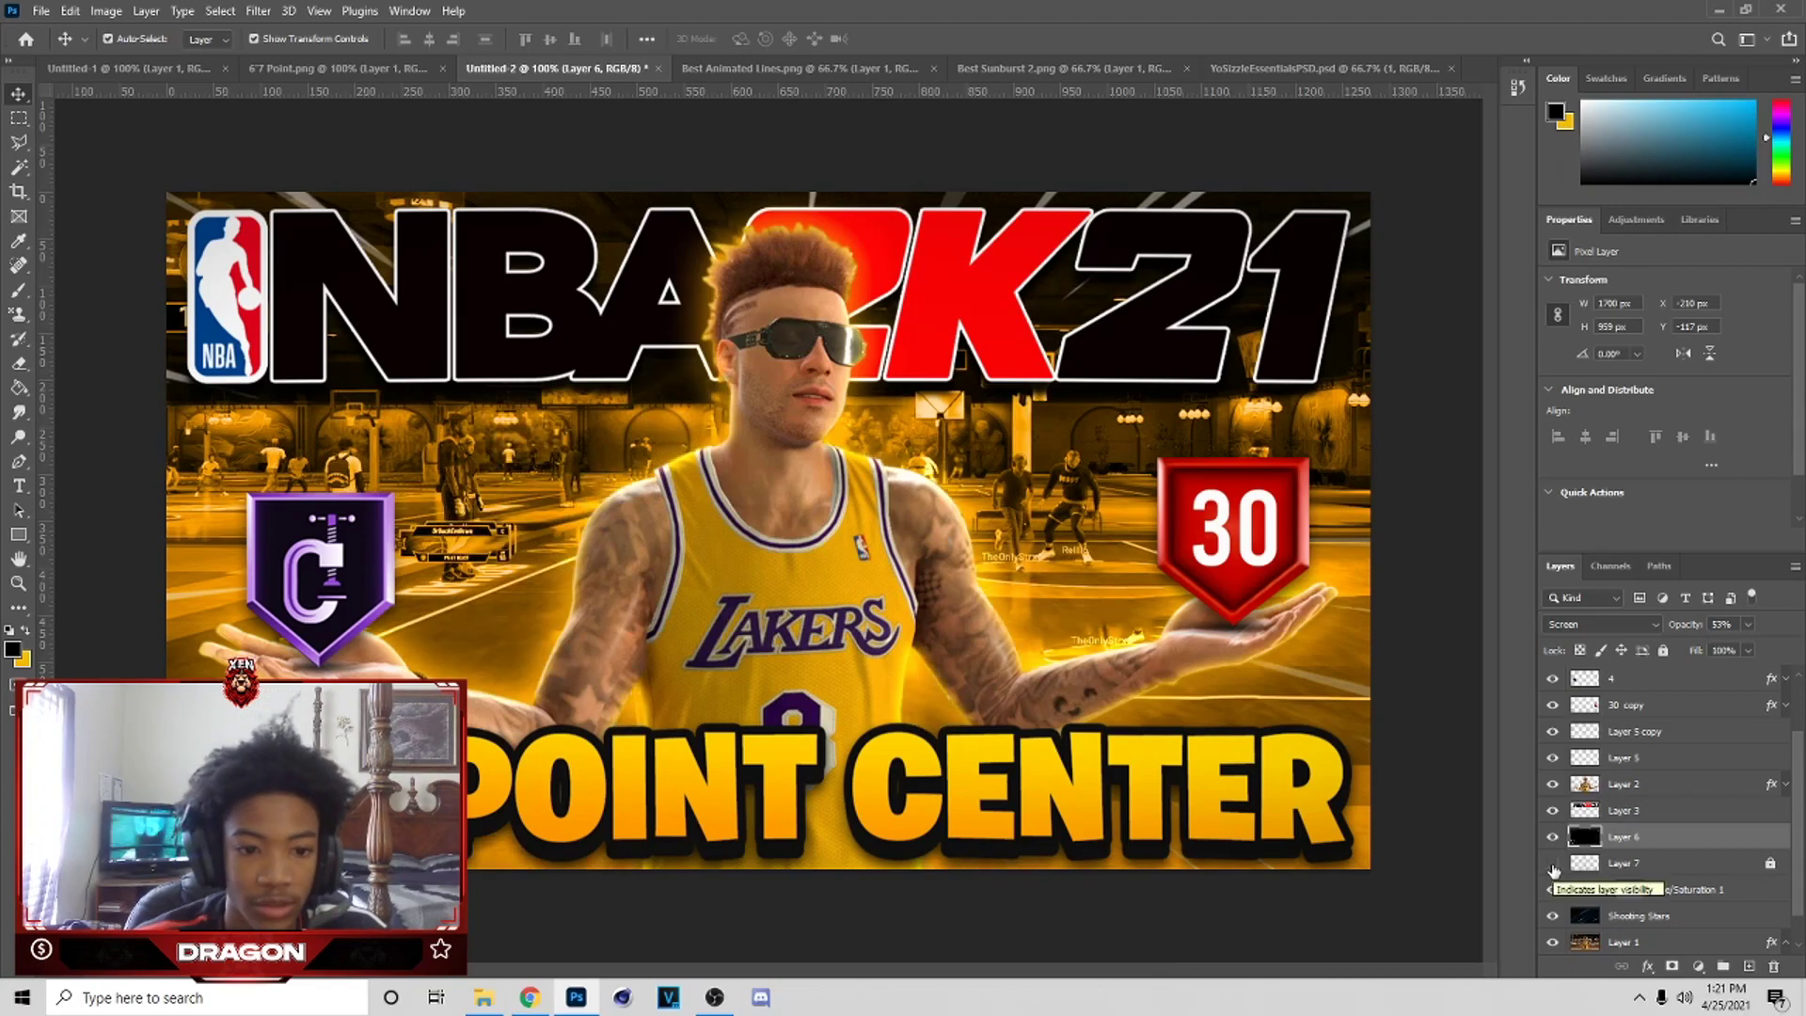
{"action": "left_click", "coordinate": [1552, 863]}
{"action": "left_click", "coordinate": [1553, 836]}
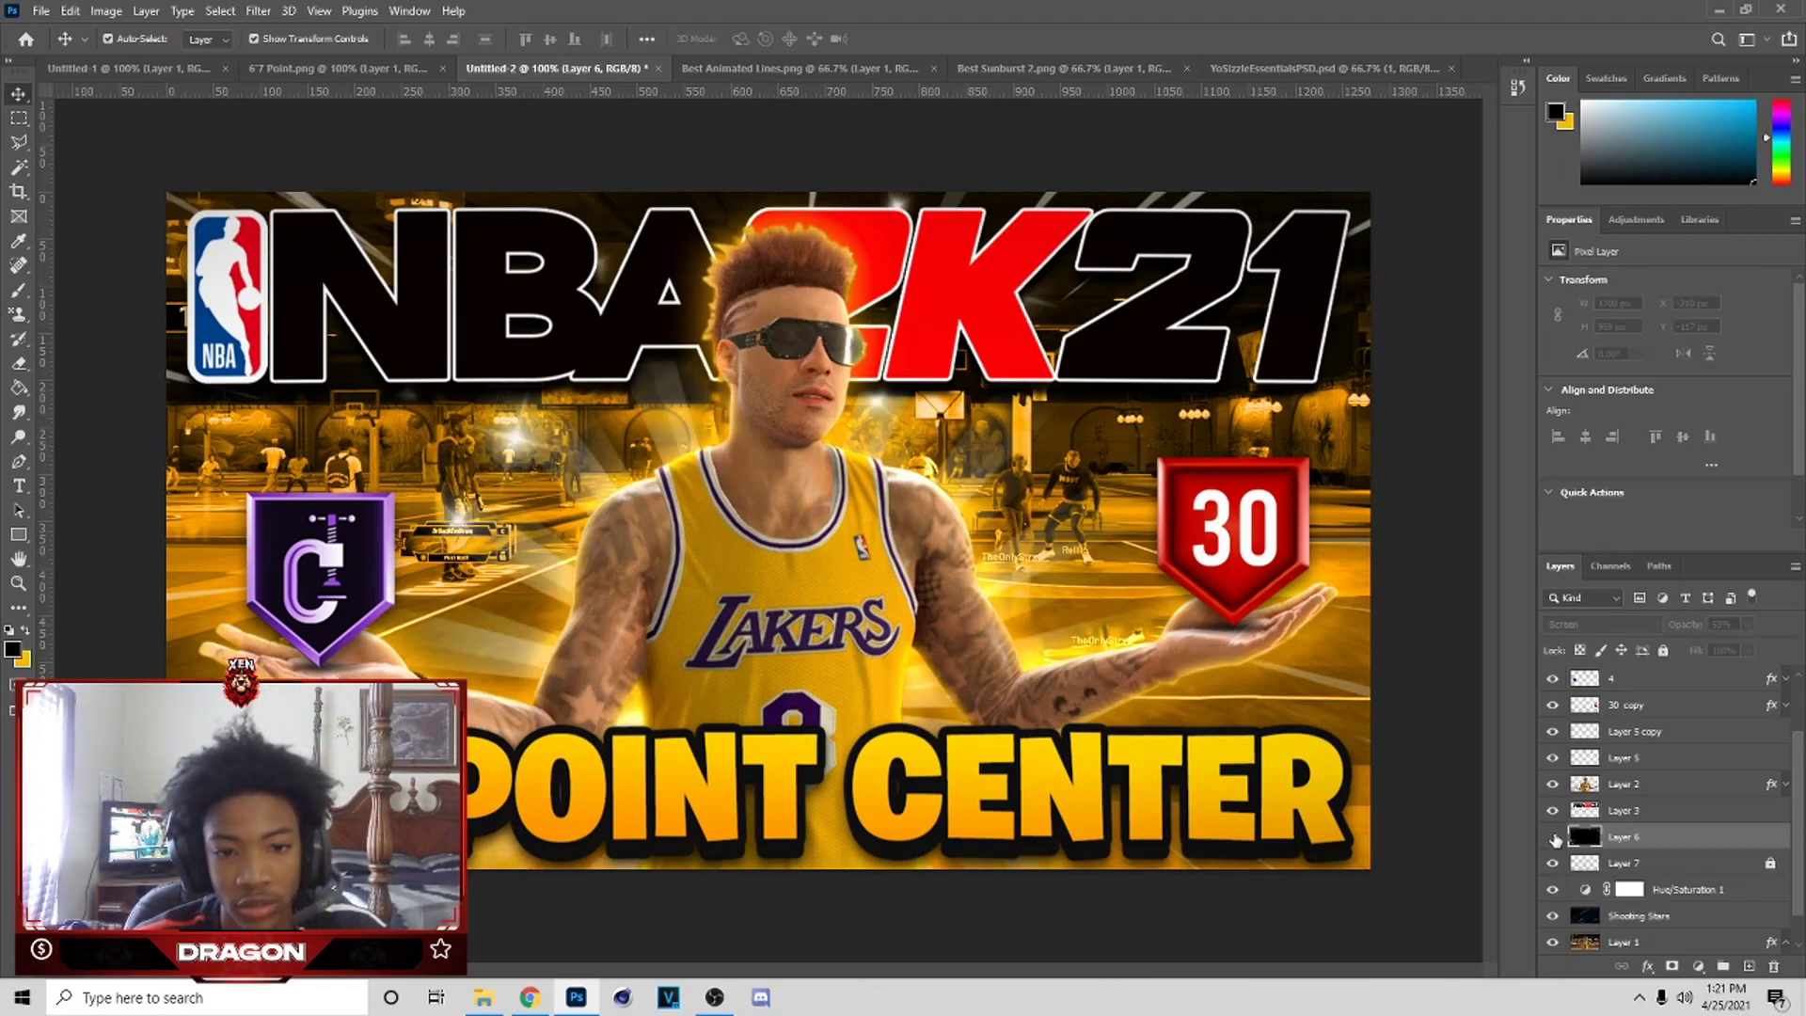
{"action": "left_click", "coordinate": [1554, 836]}
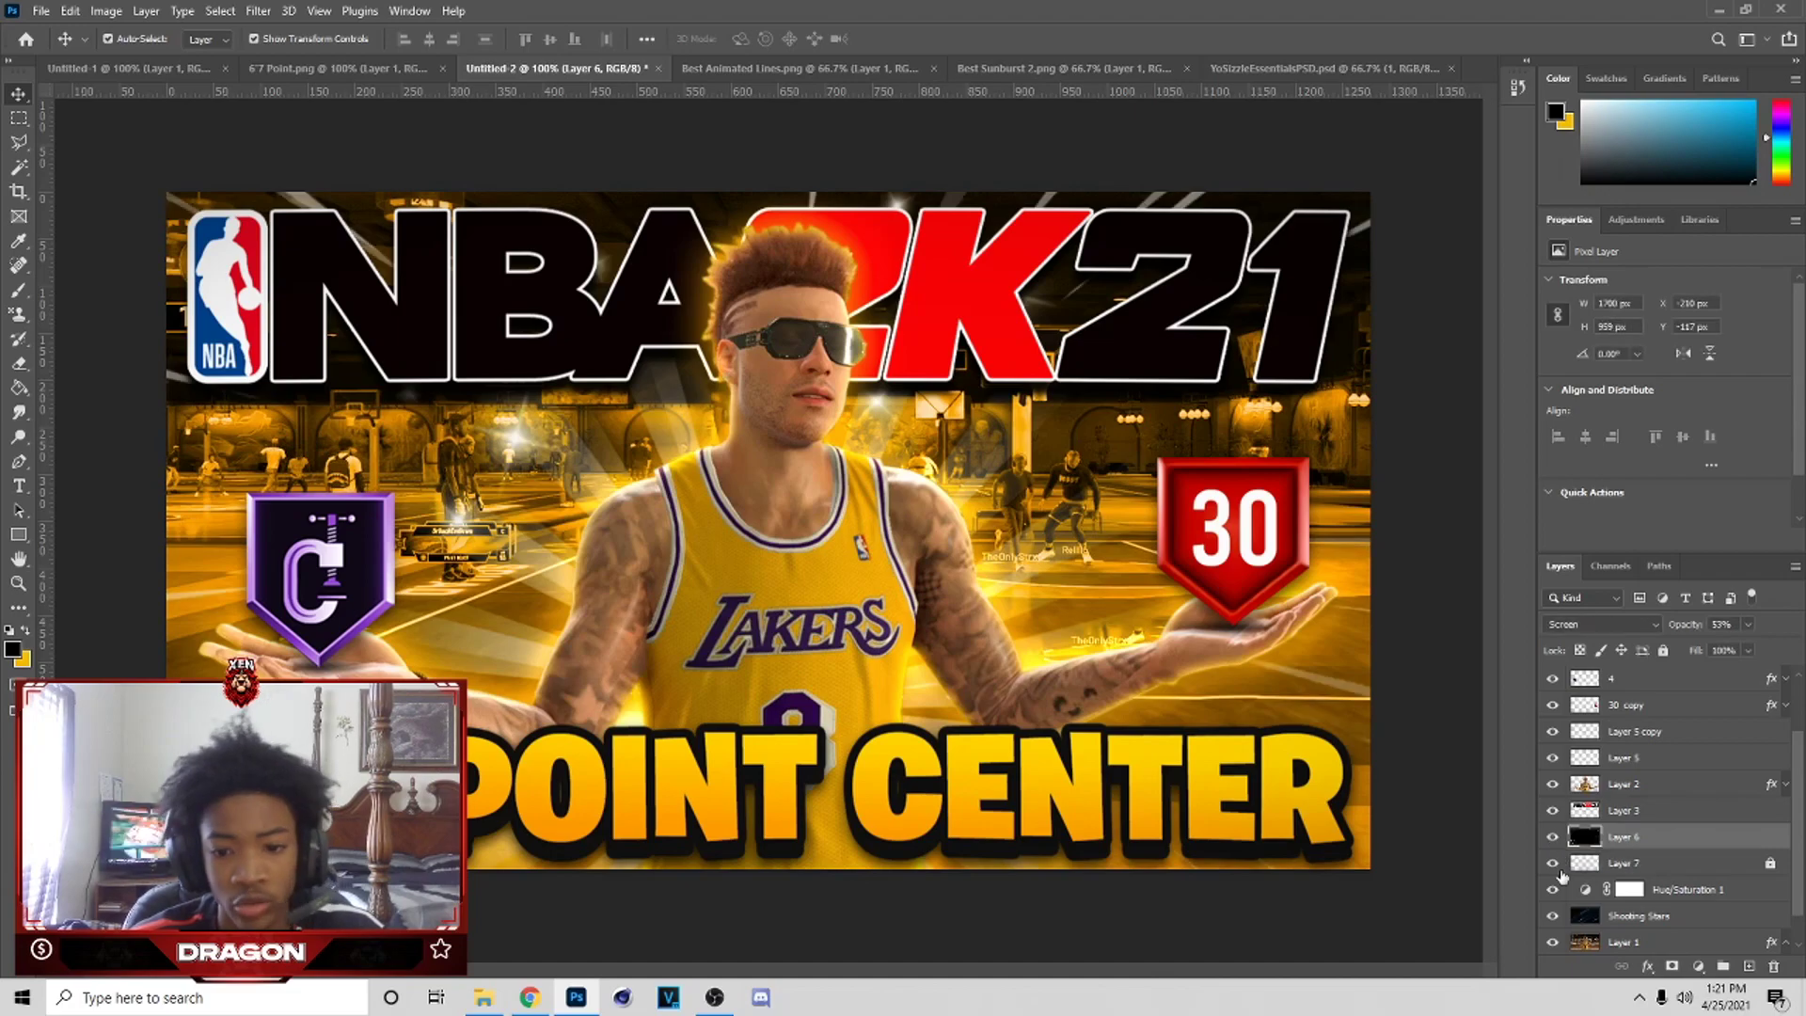
{"action": "left_click", "coordinate": [1553, 863]}
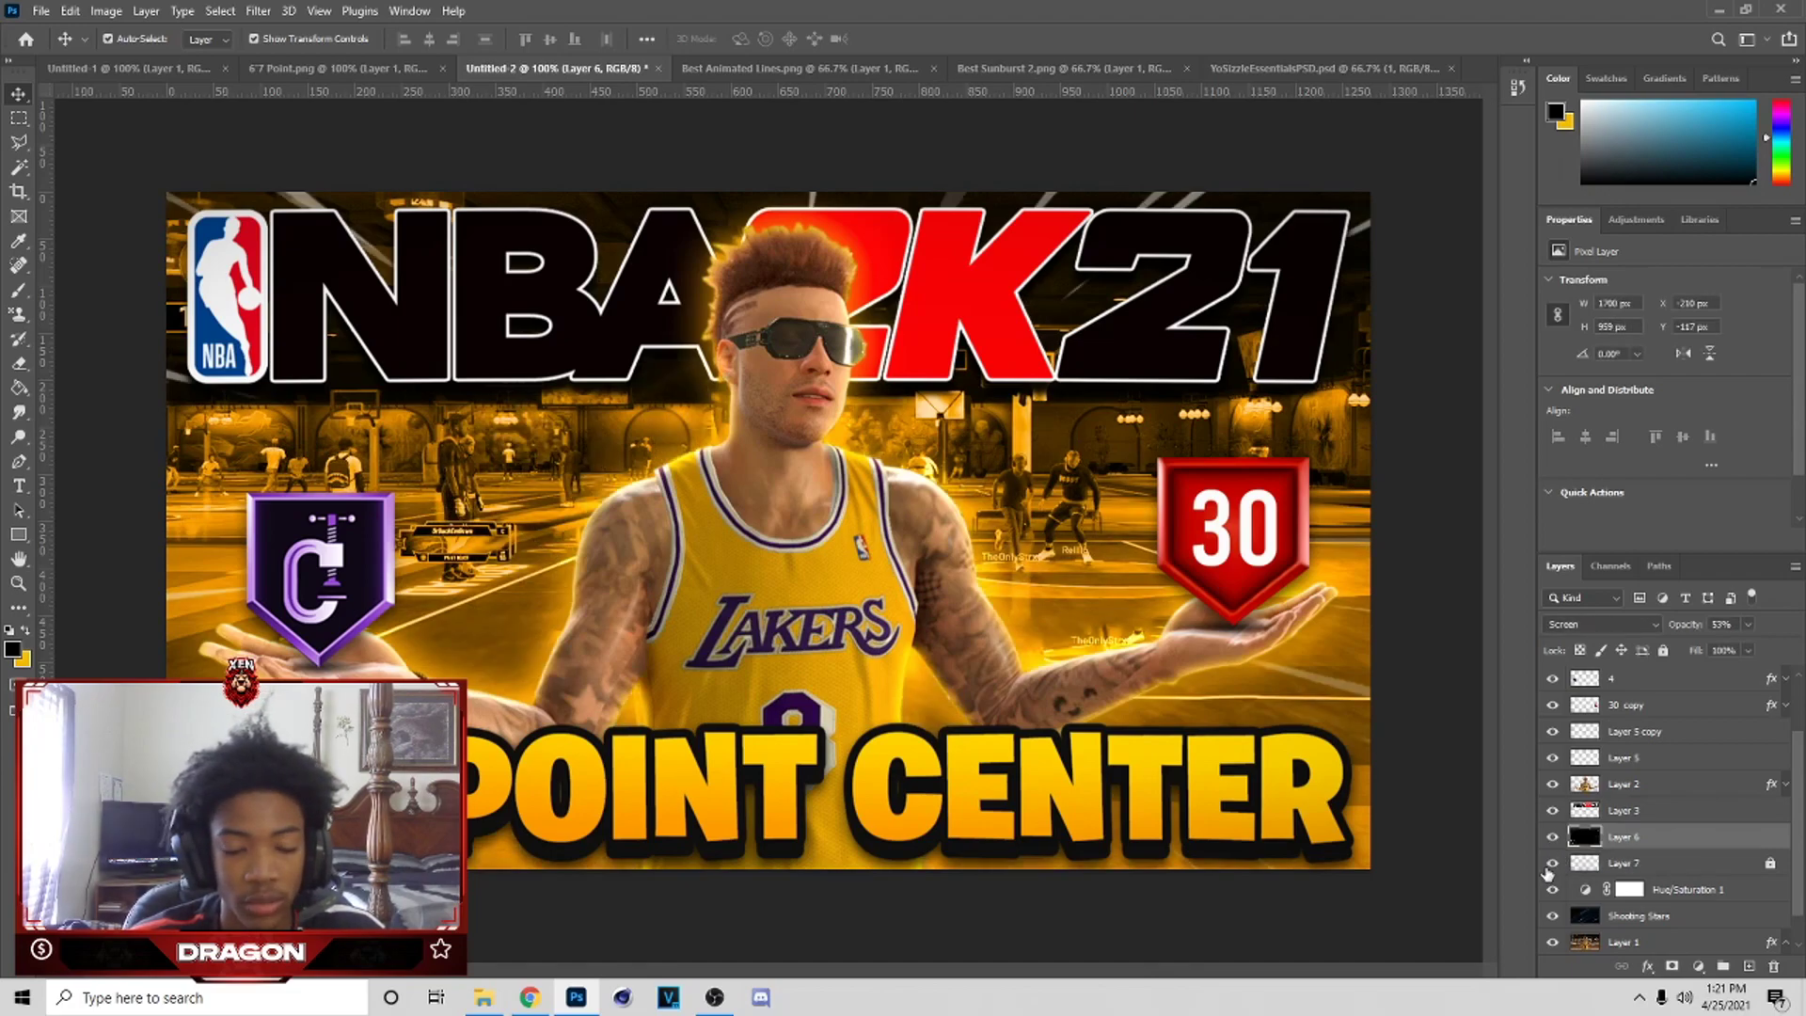
{"action": "left_click", "coordinate": [1552, 862]}
{"action": "left_click", "coordinate": [1553, 837]}
{"action": "scroll", "coordinate": [1656, 847], "scroll_direction": "up", "scroll_amount": 2}
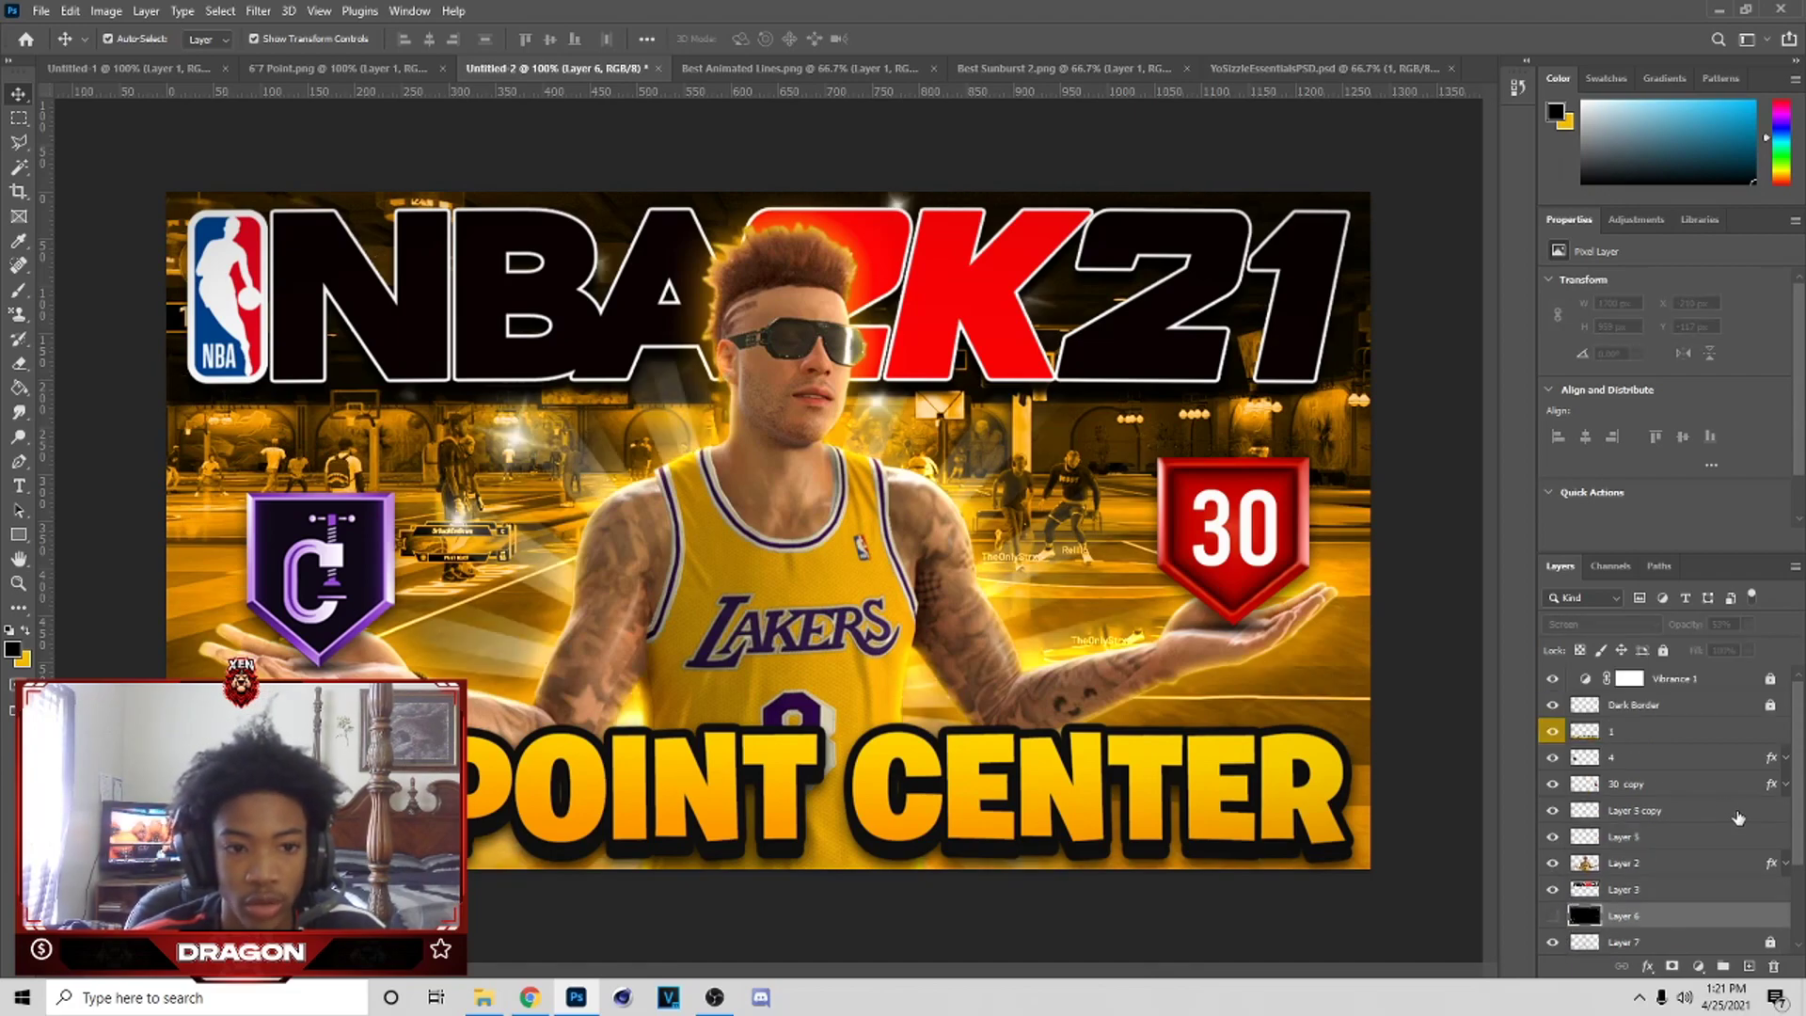
{"action": "left_click", "coordinate": [1005, 822]}
- Check the 6'7 Point reference, then merge all visible layers into one
{"action": "left_click", "coordinate": [350, 68]}
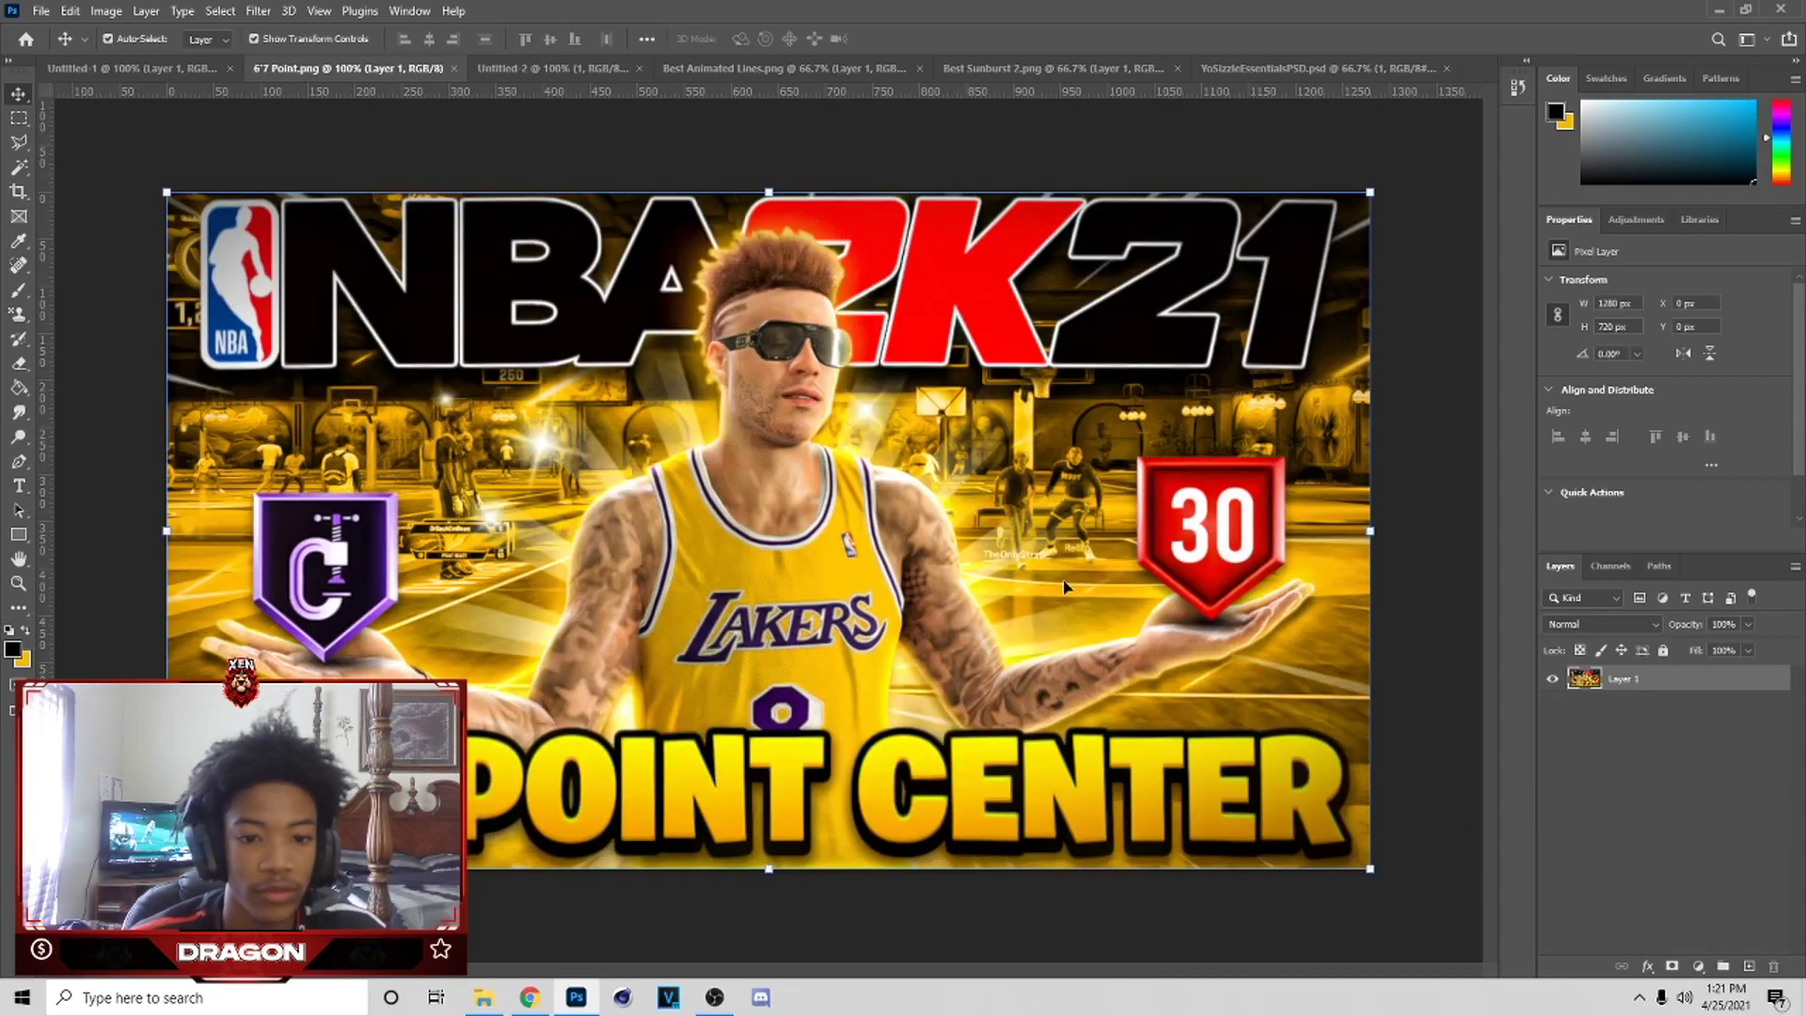
{"action": "left_click", "coordinate": [562, 68]}
{"action": "scroll", "coordinate": [1656, 846], "scroll_direction": "down", "scroll_amount": 3}
{"action": "left_click", "coordinate": [1656, 863]}
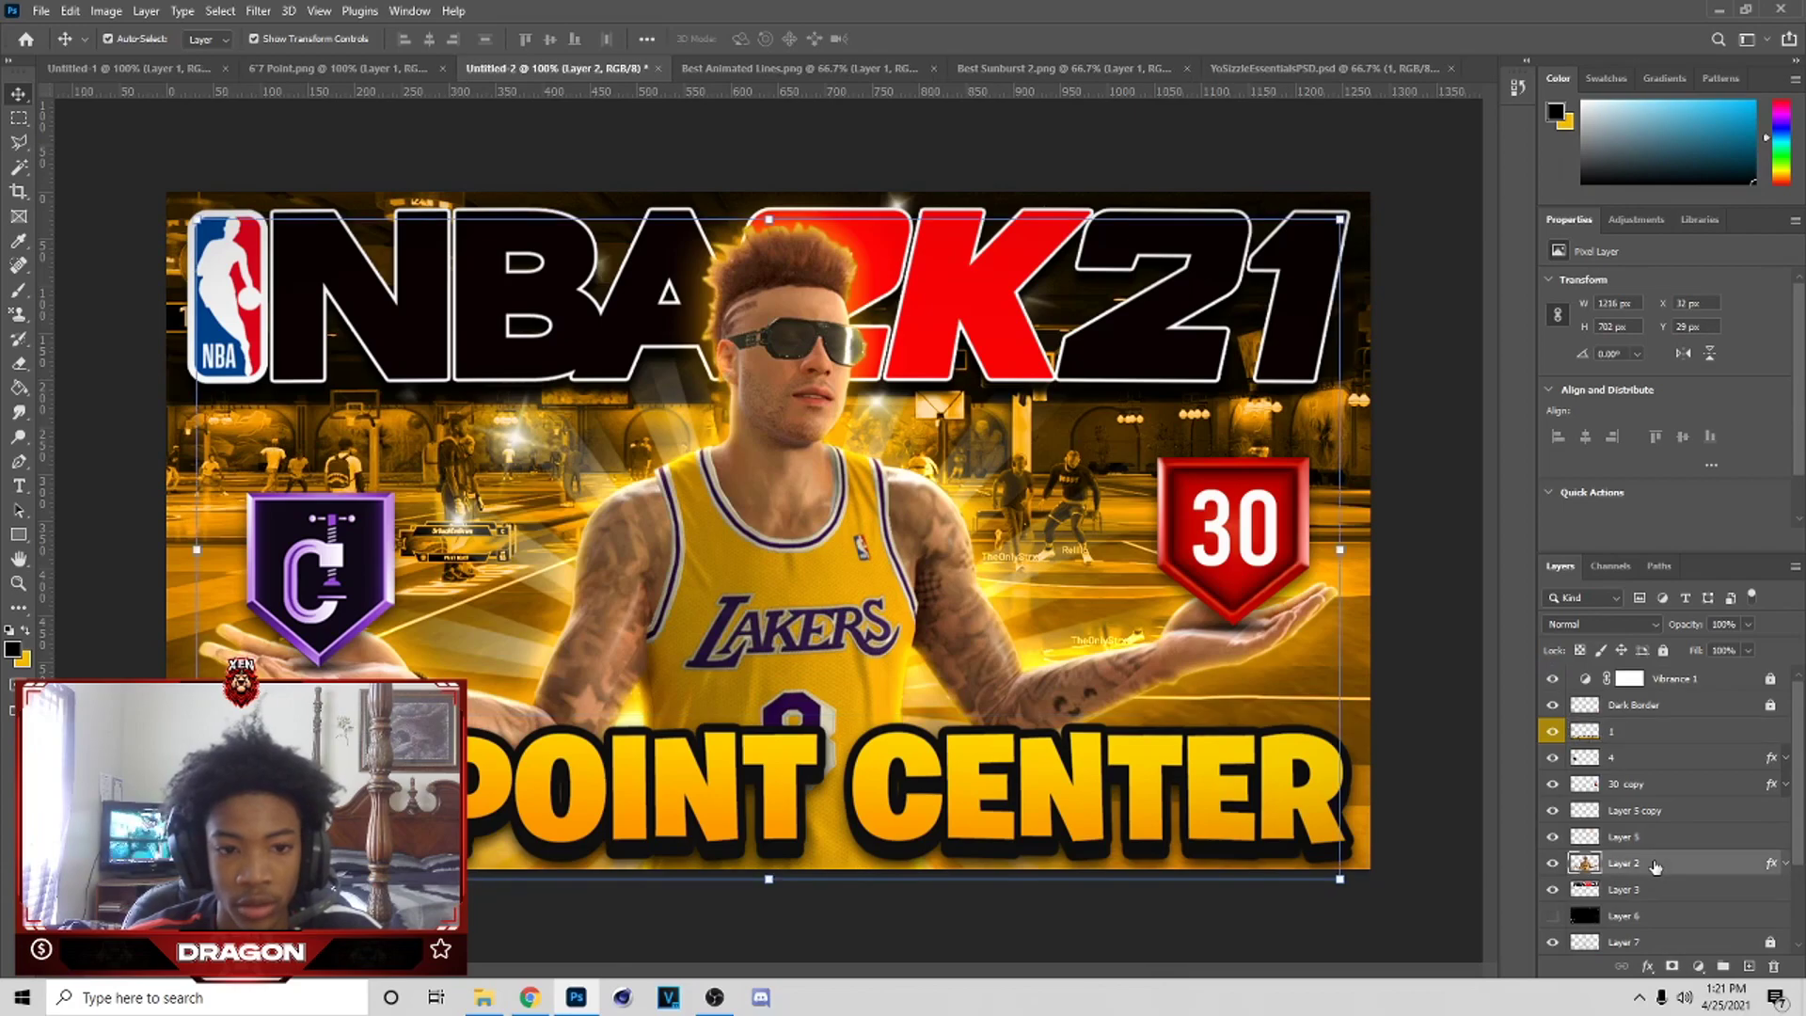
{"action": "right_click", "coordinate": [1656, 863]}
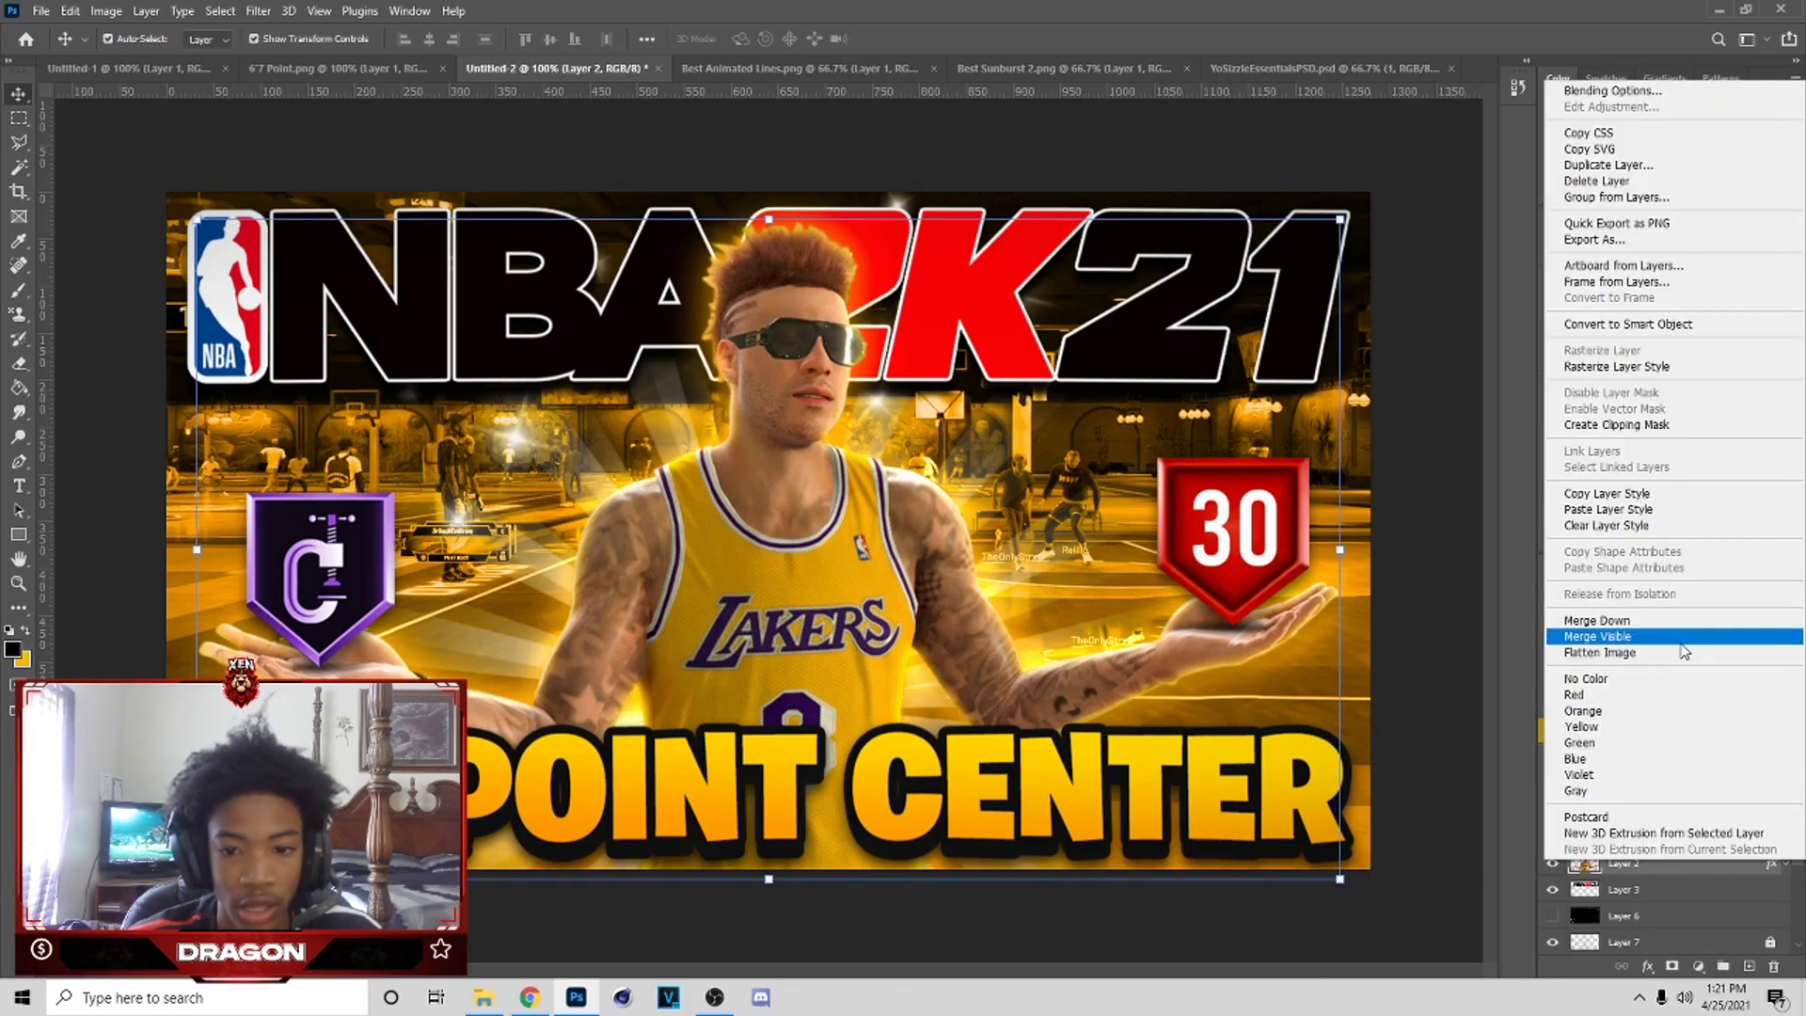
{"action": "left_click", "coordinate": [1681, 641]}
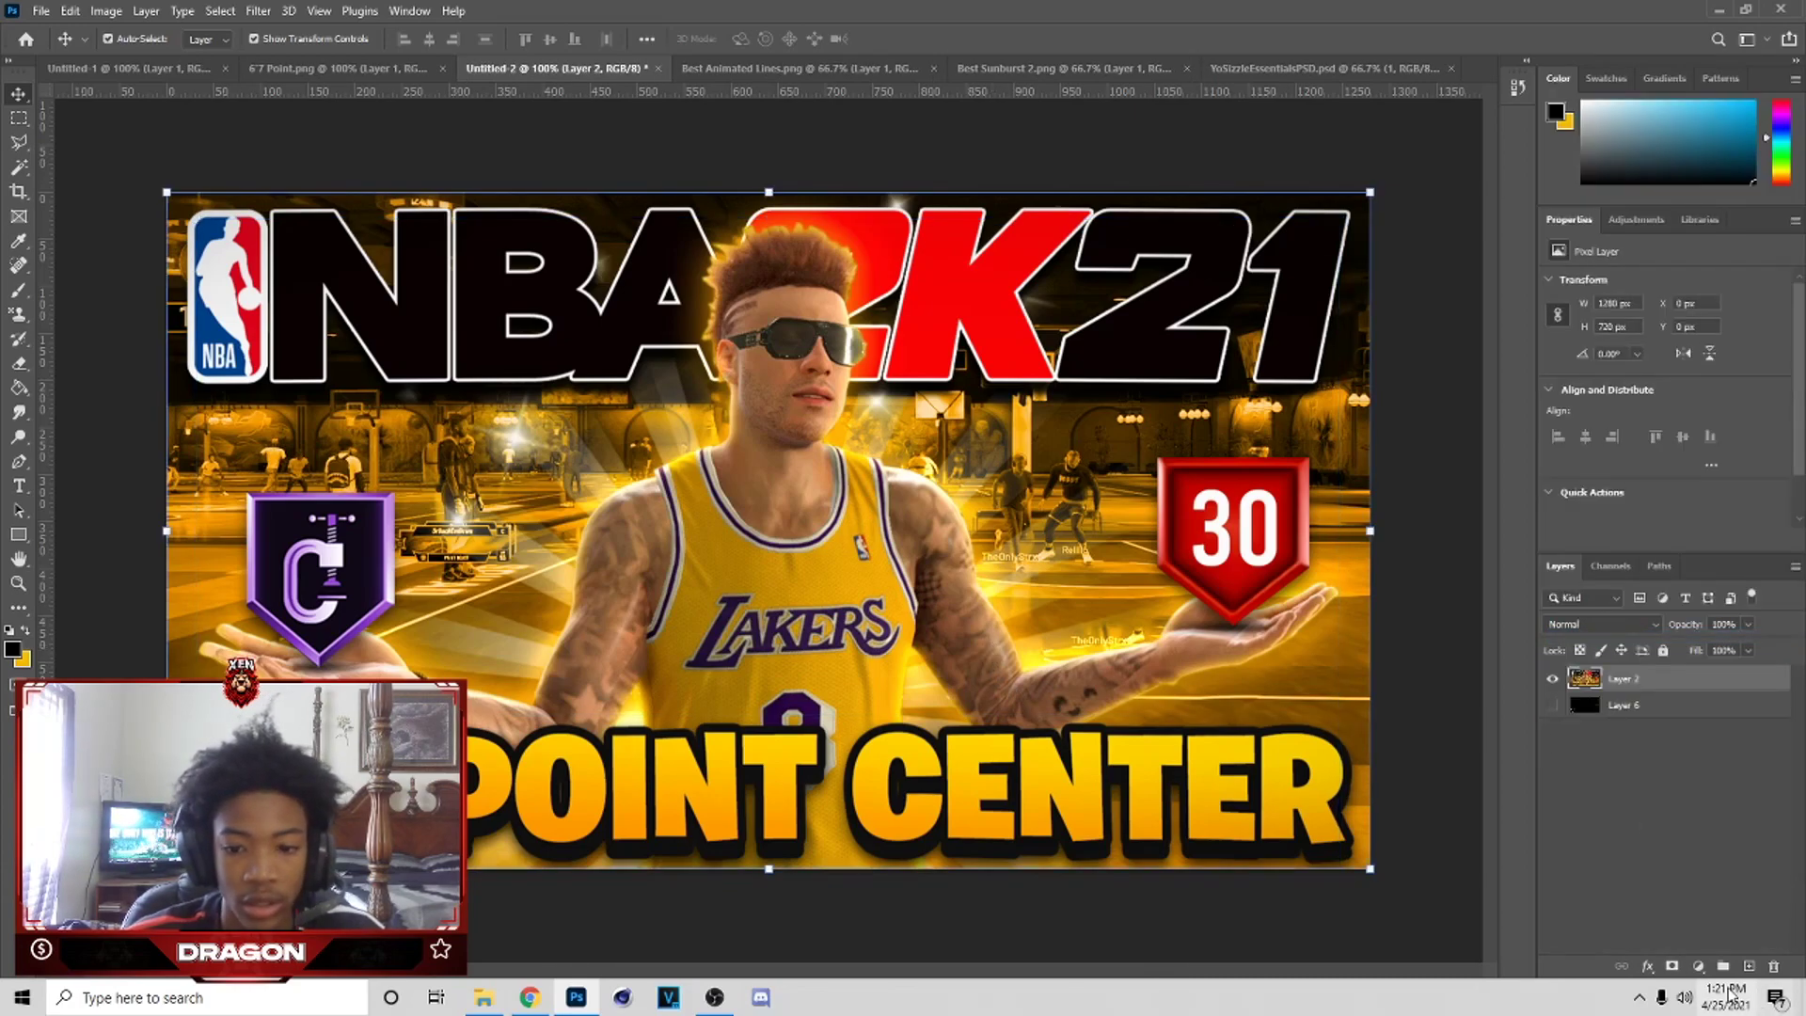
{"action": "left_click", "coordinate": [221, 10]}
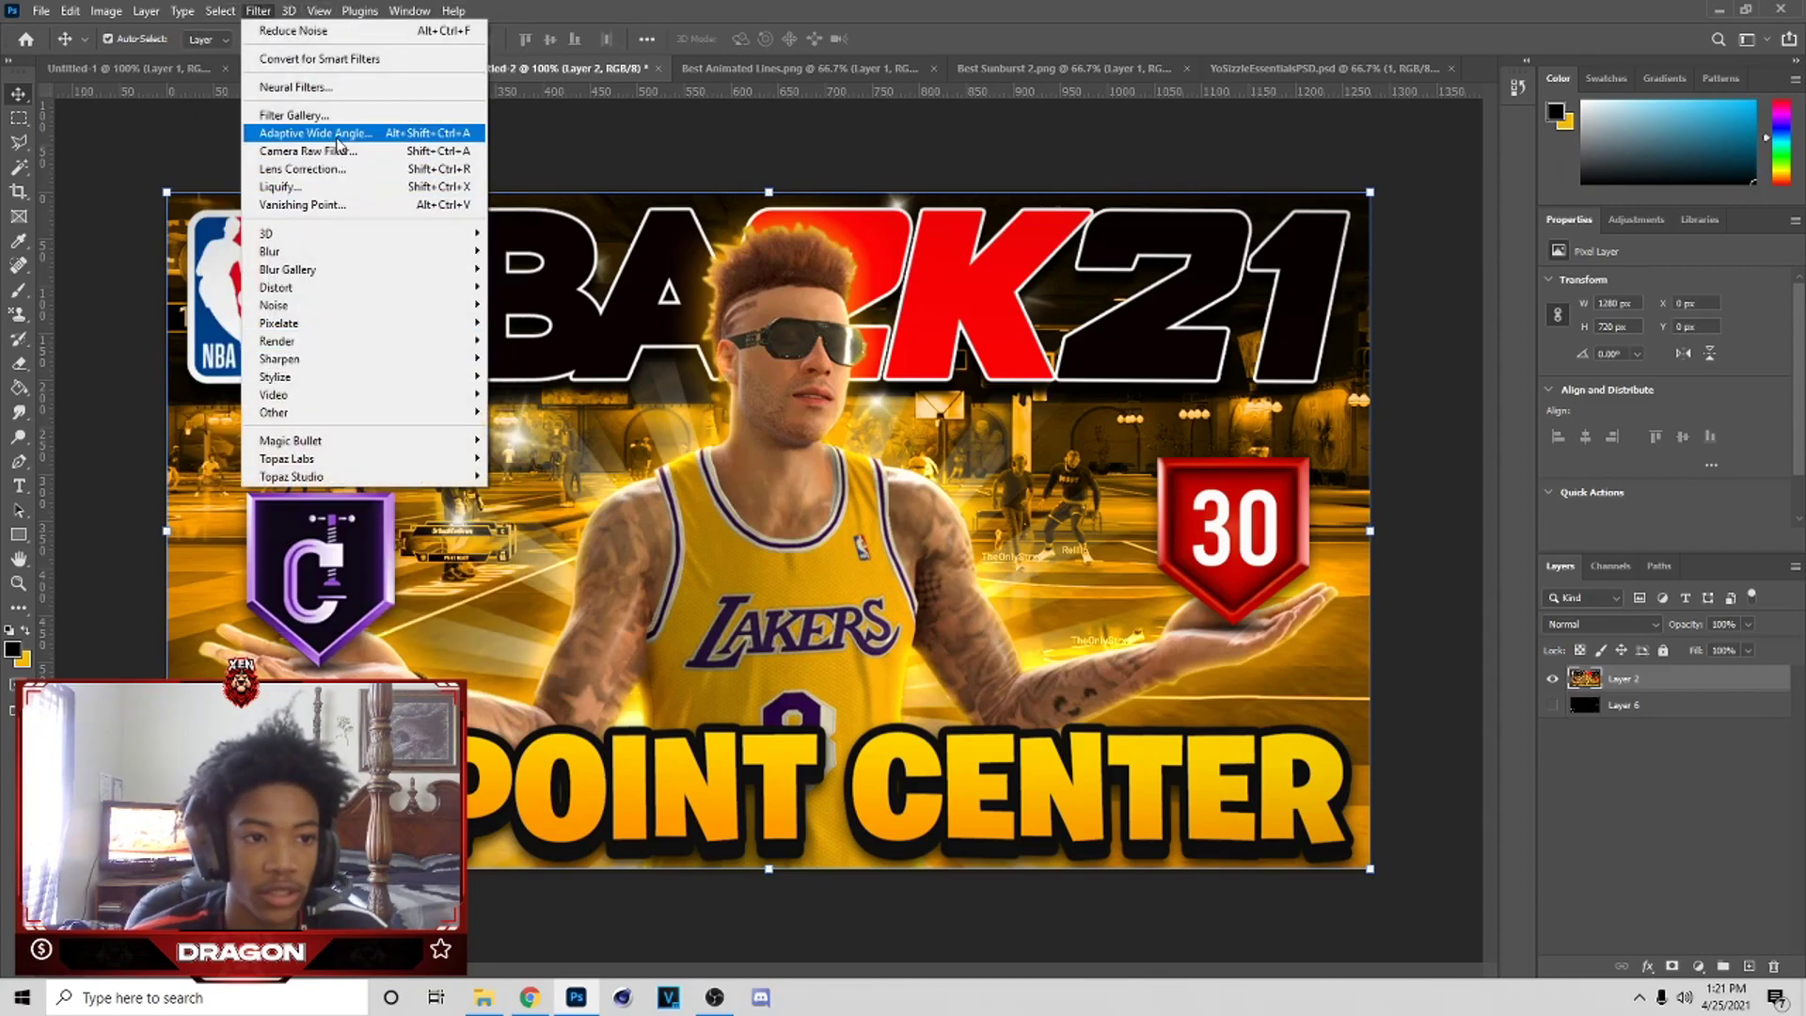
- In Camera Raw, raise Highlights, Shadows and Whites and add Texture +13, Clarity +7, Saturation +9
{"action": "left_click", "coordinate": [358, 155]}
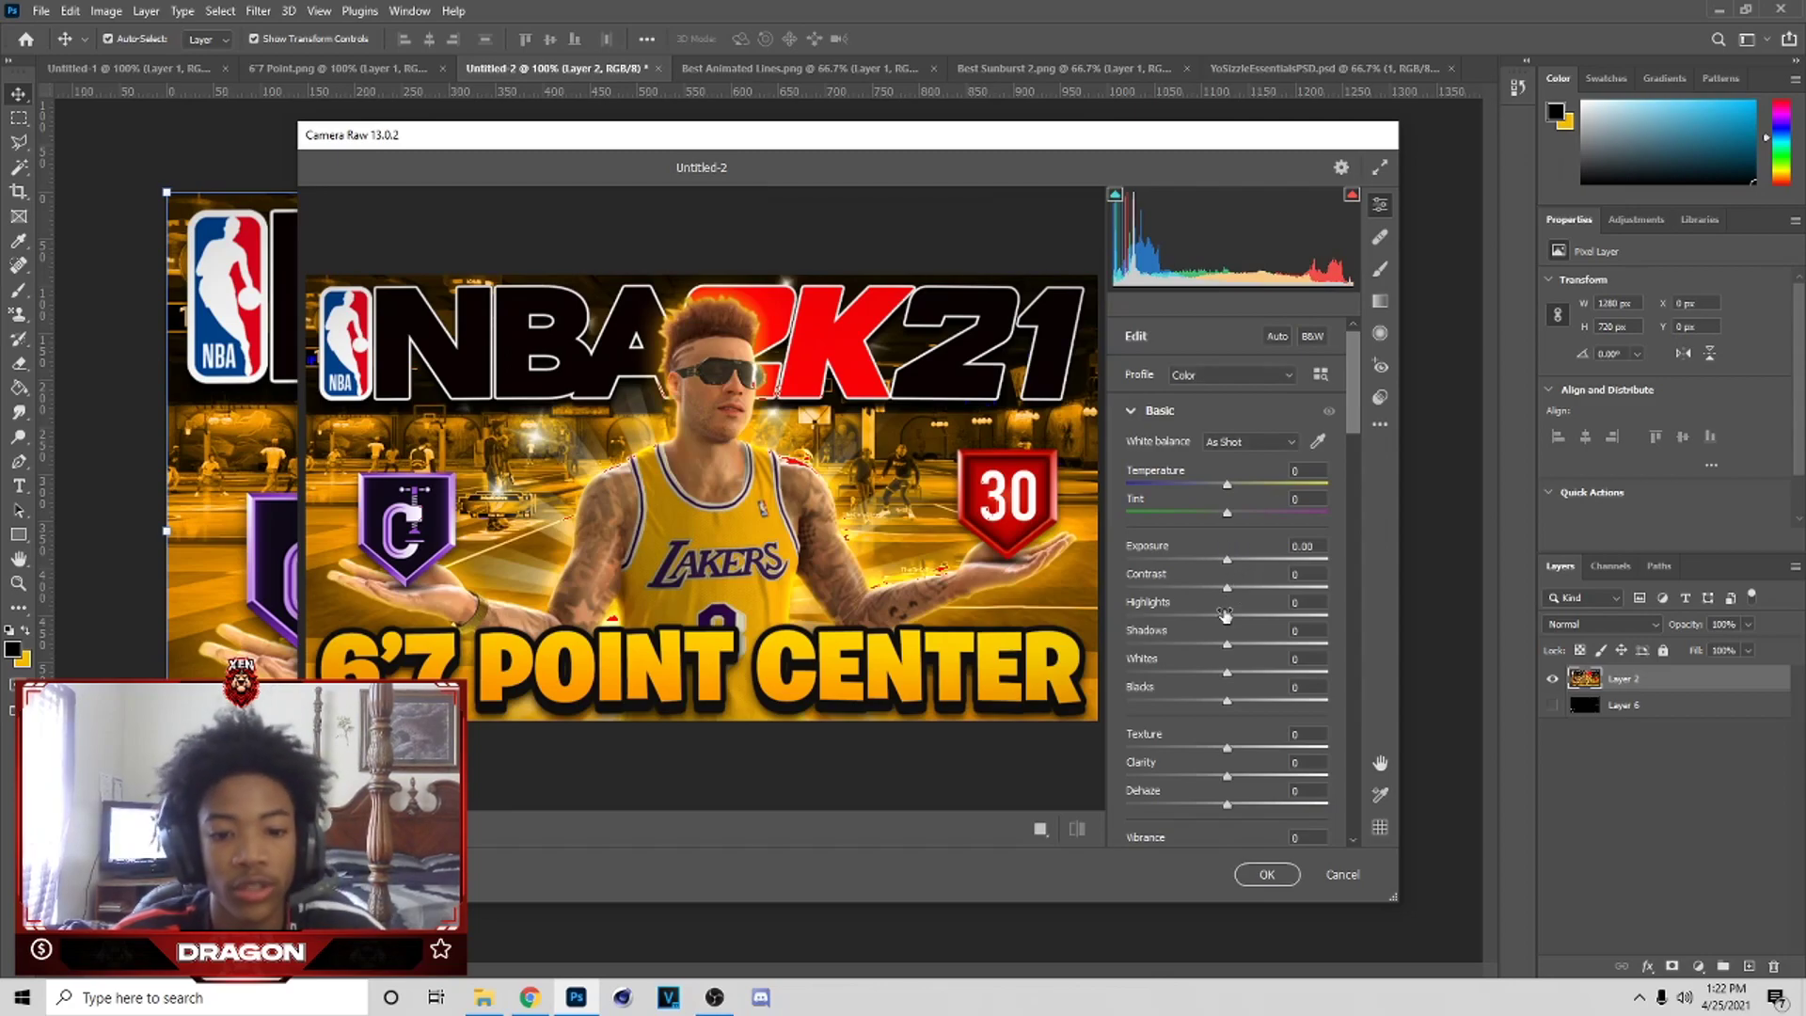
{"action": "left_click_drag", "start_coordinate": [1227, 616], "coordinate": [1206, 698]}
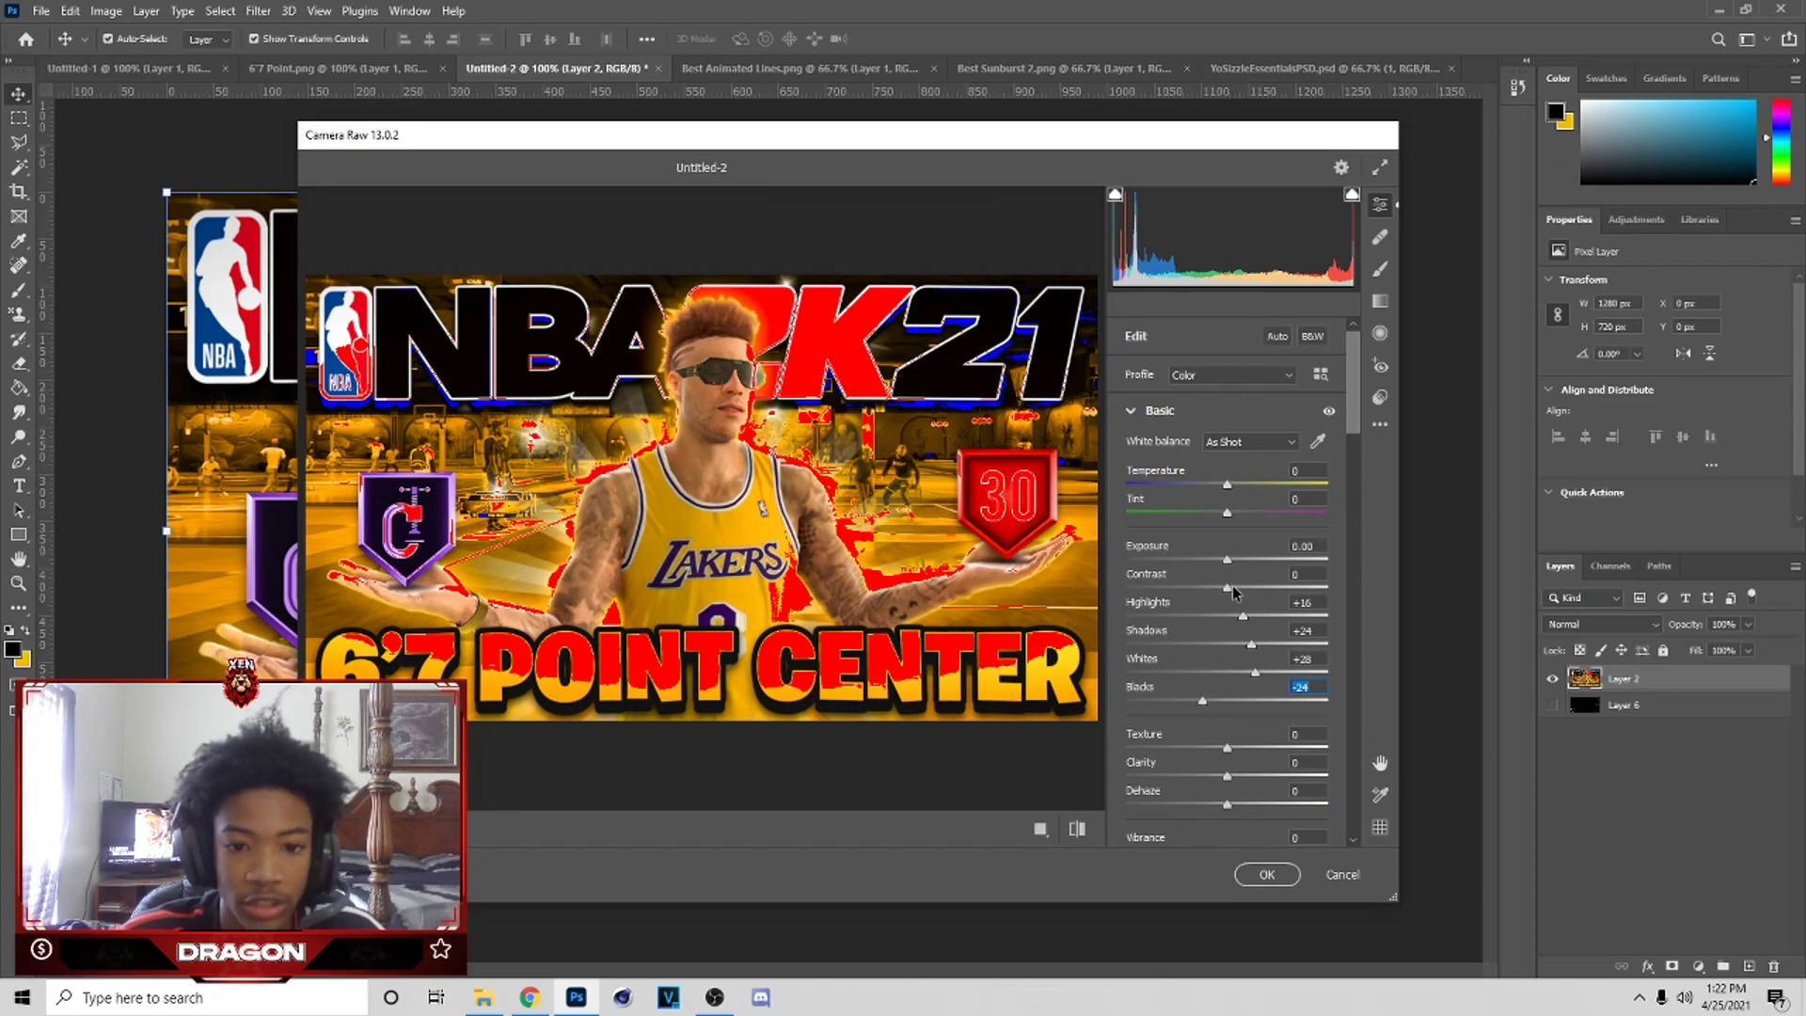
{"action": "scroll", "coordinate": [1240, 585], "scroll_direction": "down", "scroll_amount": 3}
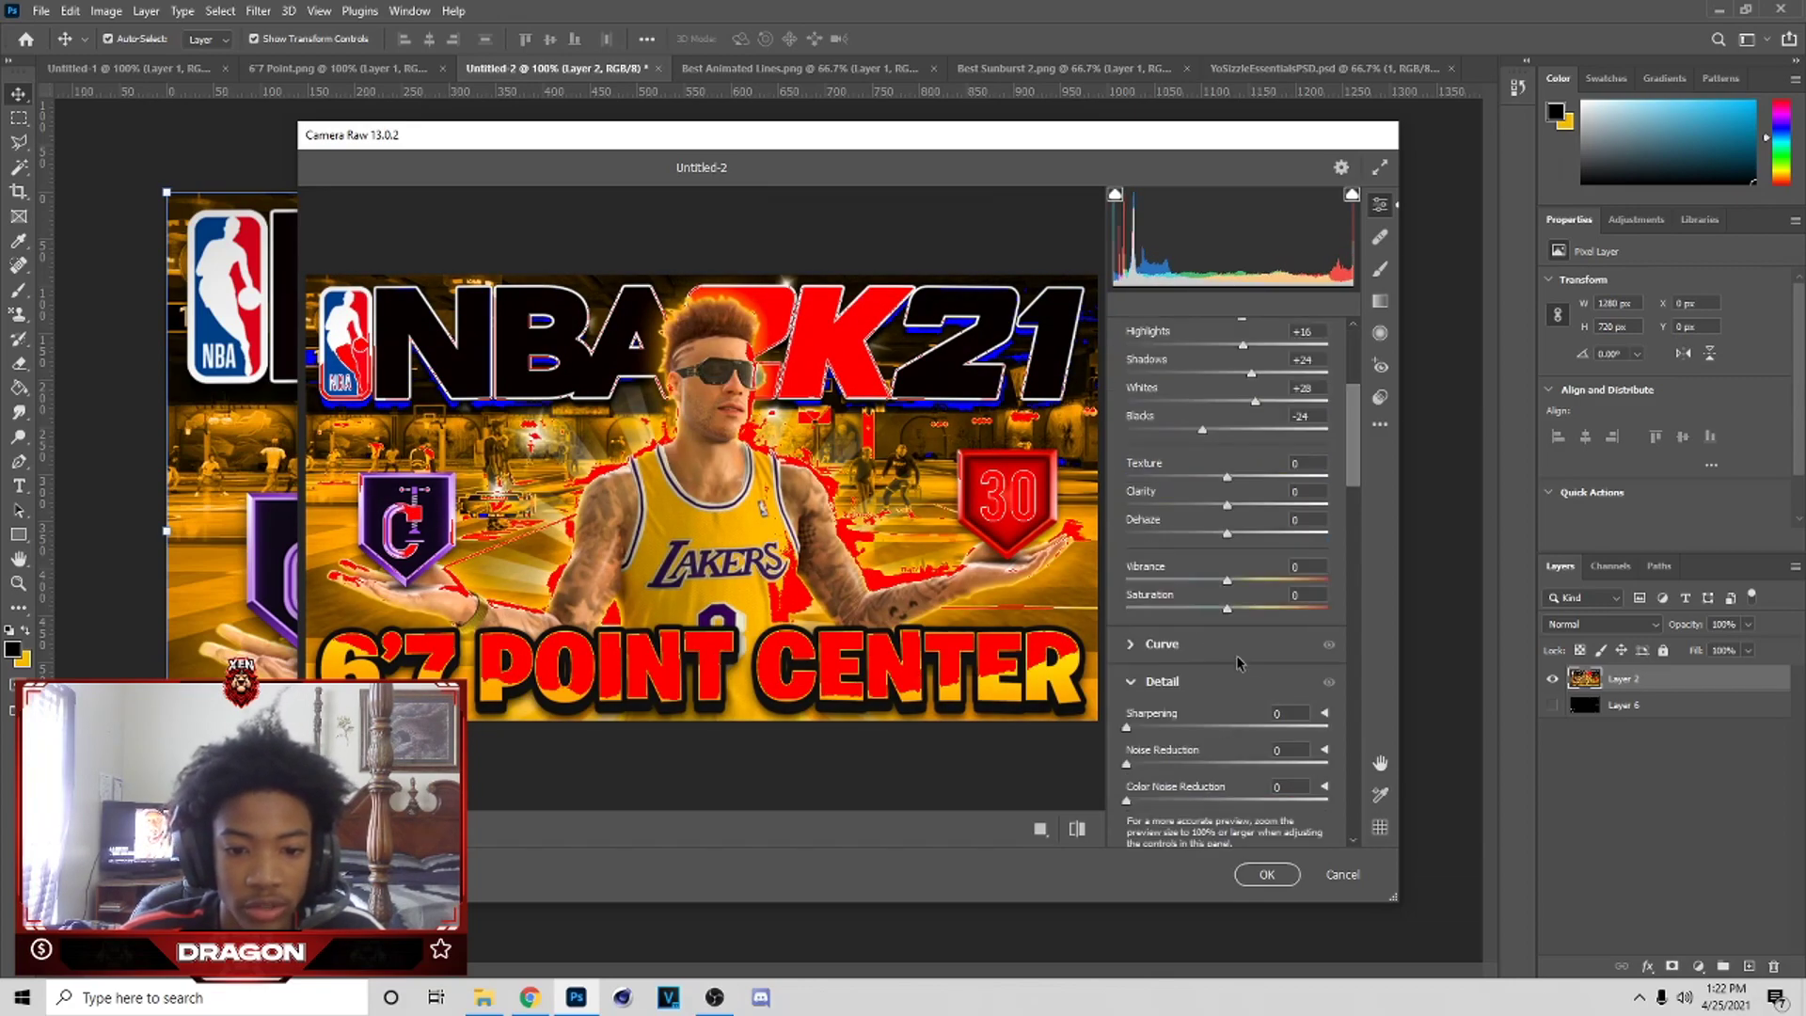
{"action": "left_click", "coordinate": [1238, 478]}
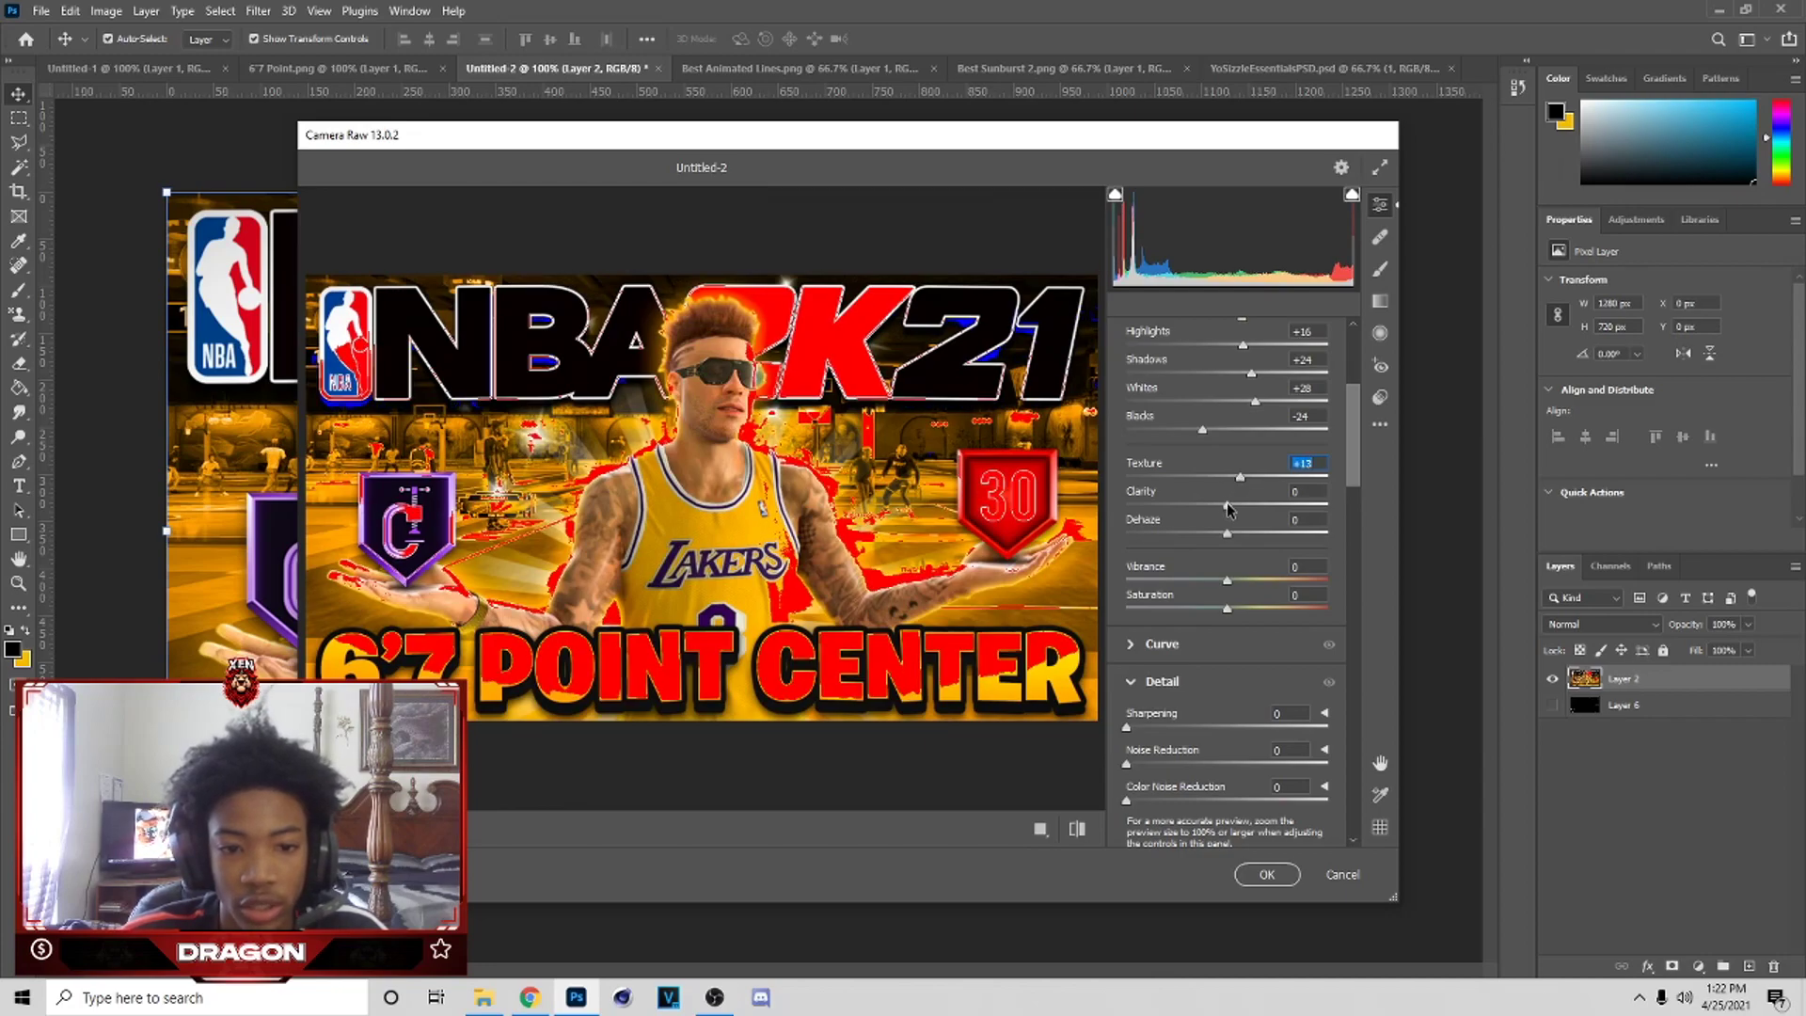
{"action": "left_click", "coordinate": [1234, 505]}
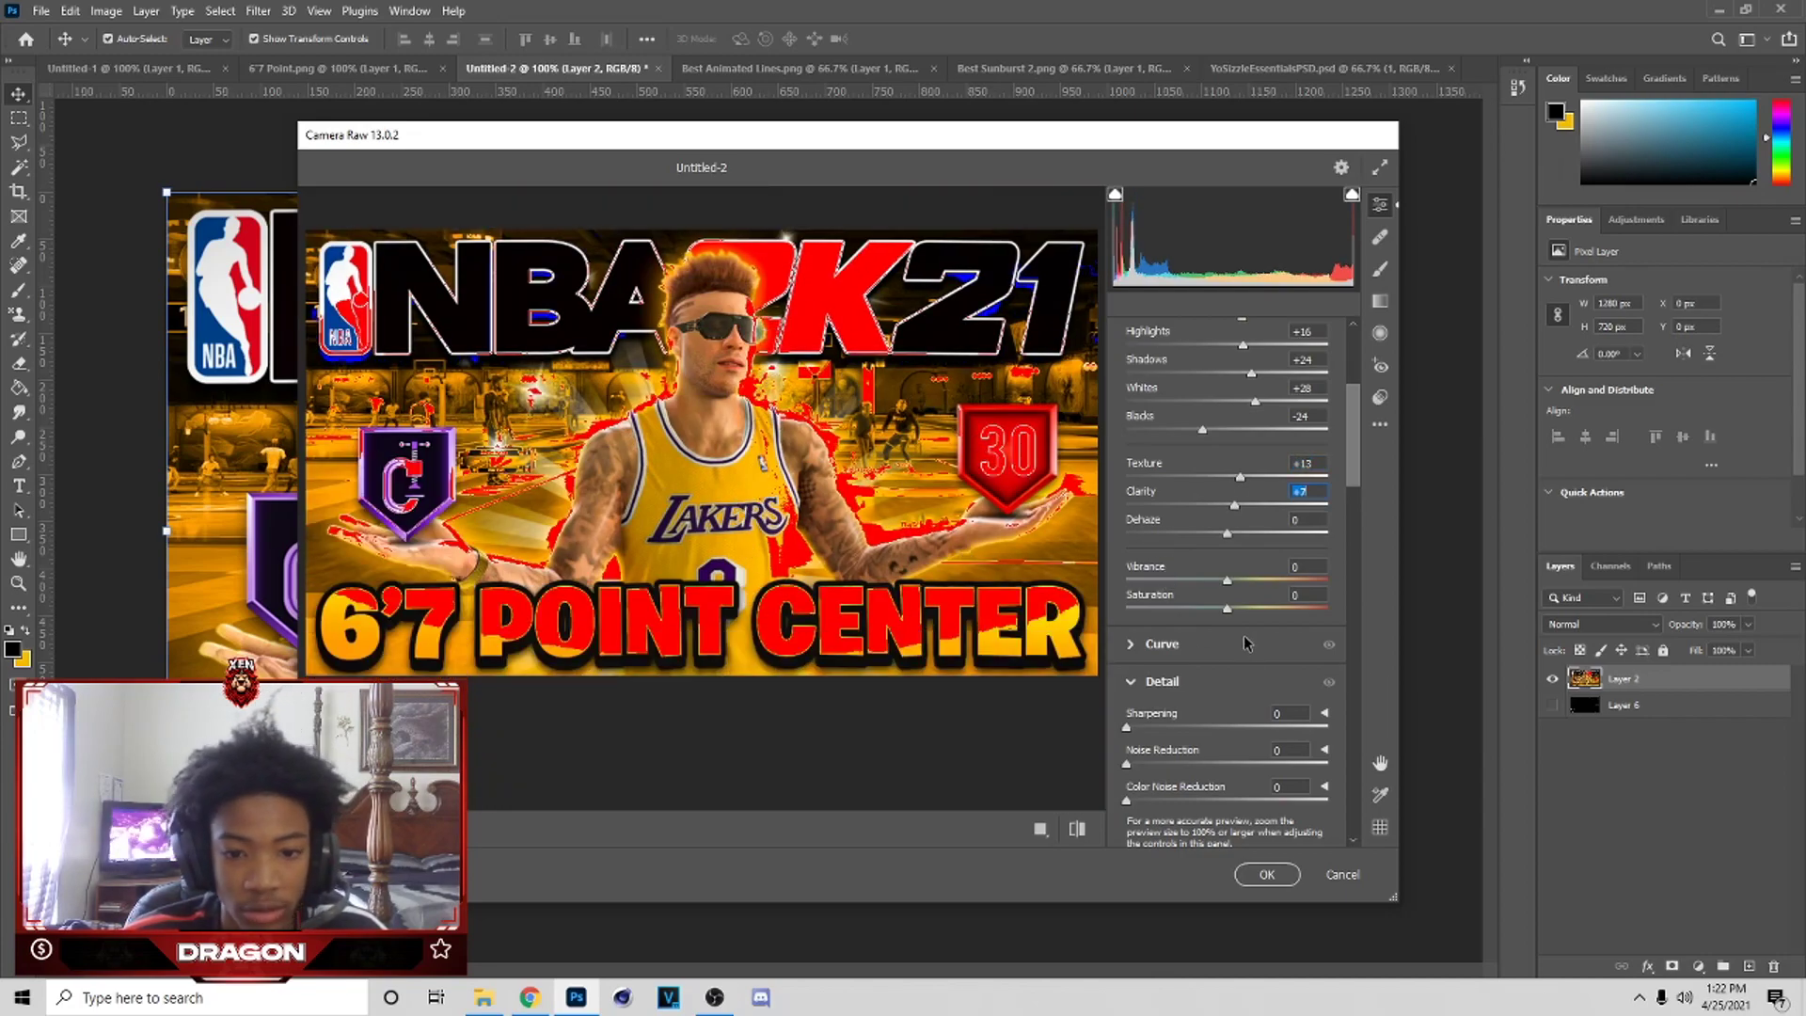
{"action": "left_click_drag", "start_coordinate": [1230, 599], "coordinate": [1237, 608]}
- Add light film grain, apply the Camera Raw filter, and nudge the merged layer upward
{"action": "scroll", "coordinate": [1248, 630], "scroll_direction": "down", "scroll_amount": 15}
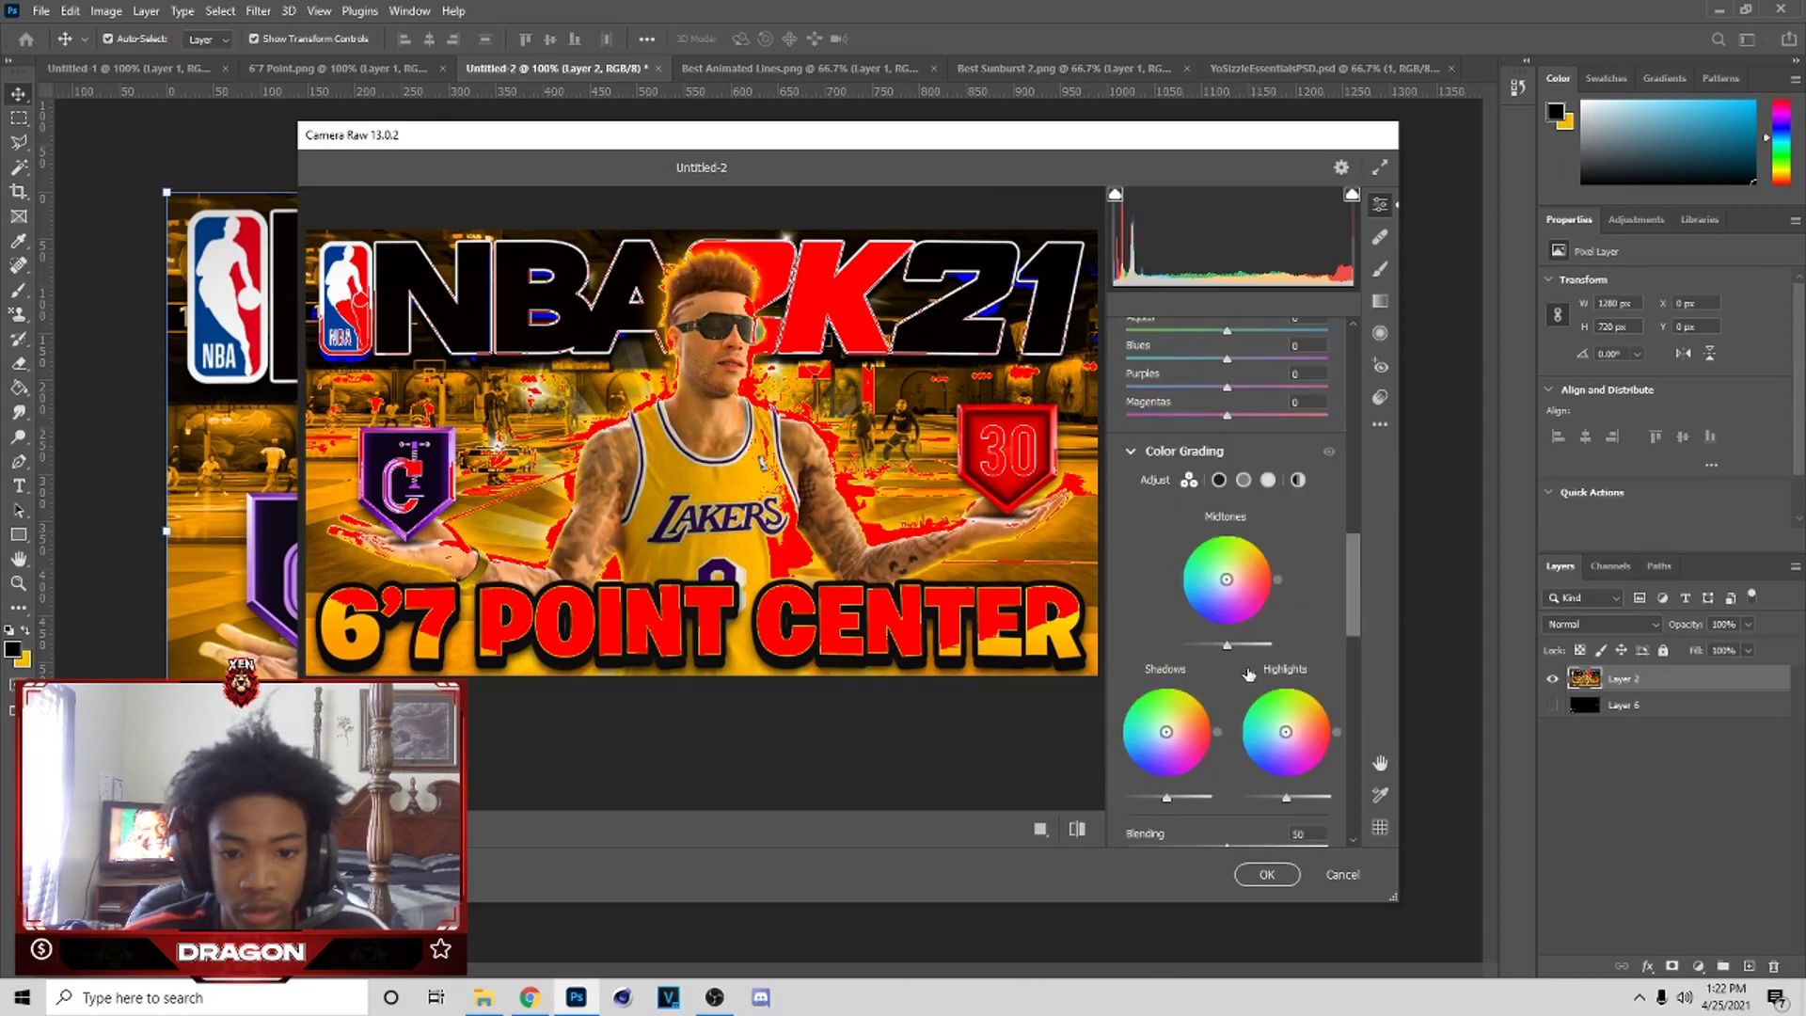
{"action": "scroll", "coordinate": [1244, 672], "scroll_direction": "down", "scroll_amount": 6}
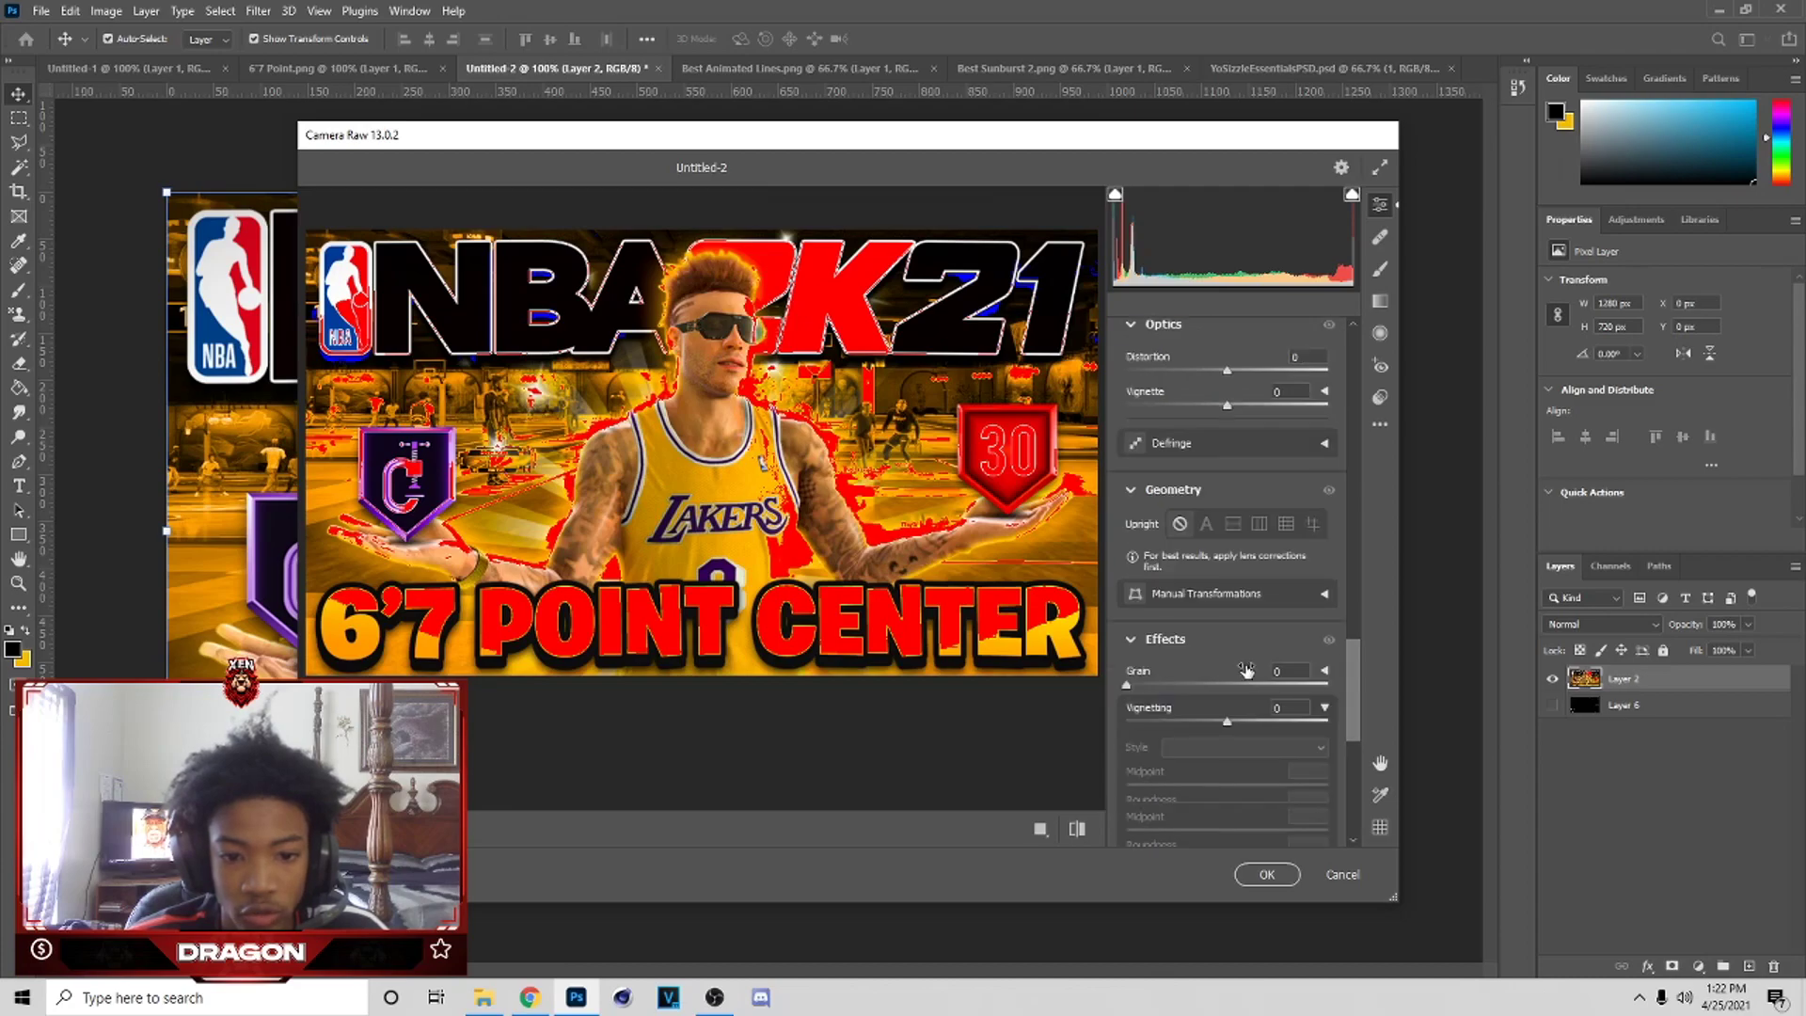
{"action": "left_click_drag", "start_coordinate": [1136, 548], "coordinate": [1147, 552]}
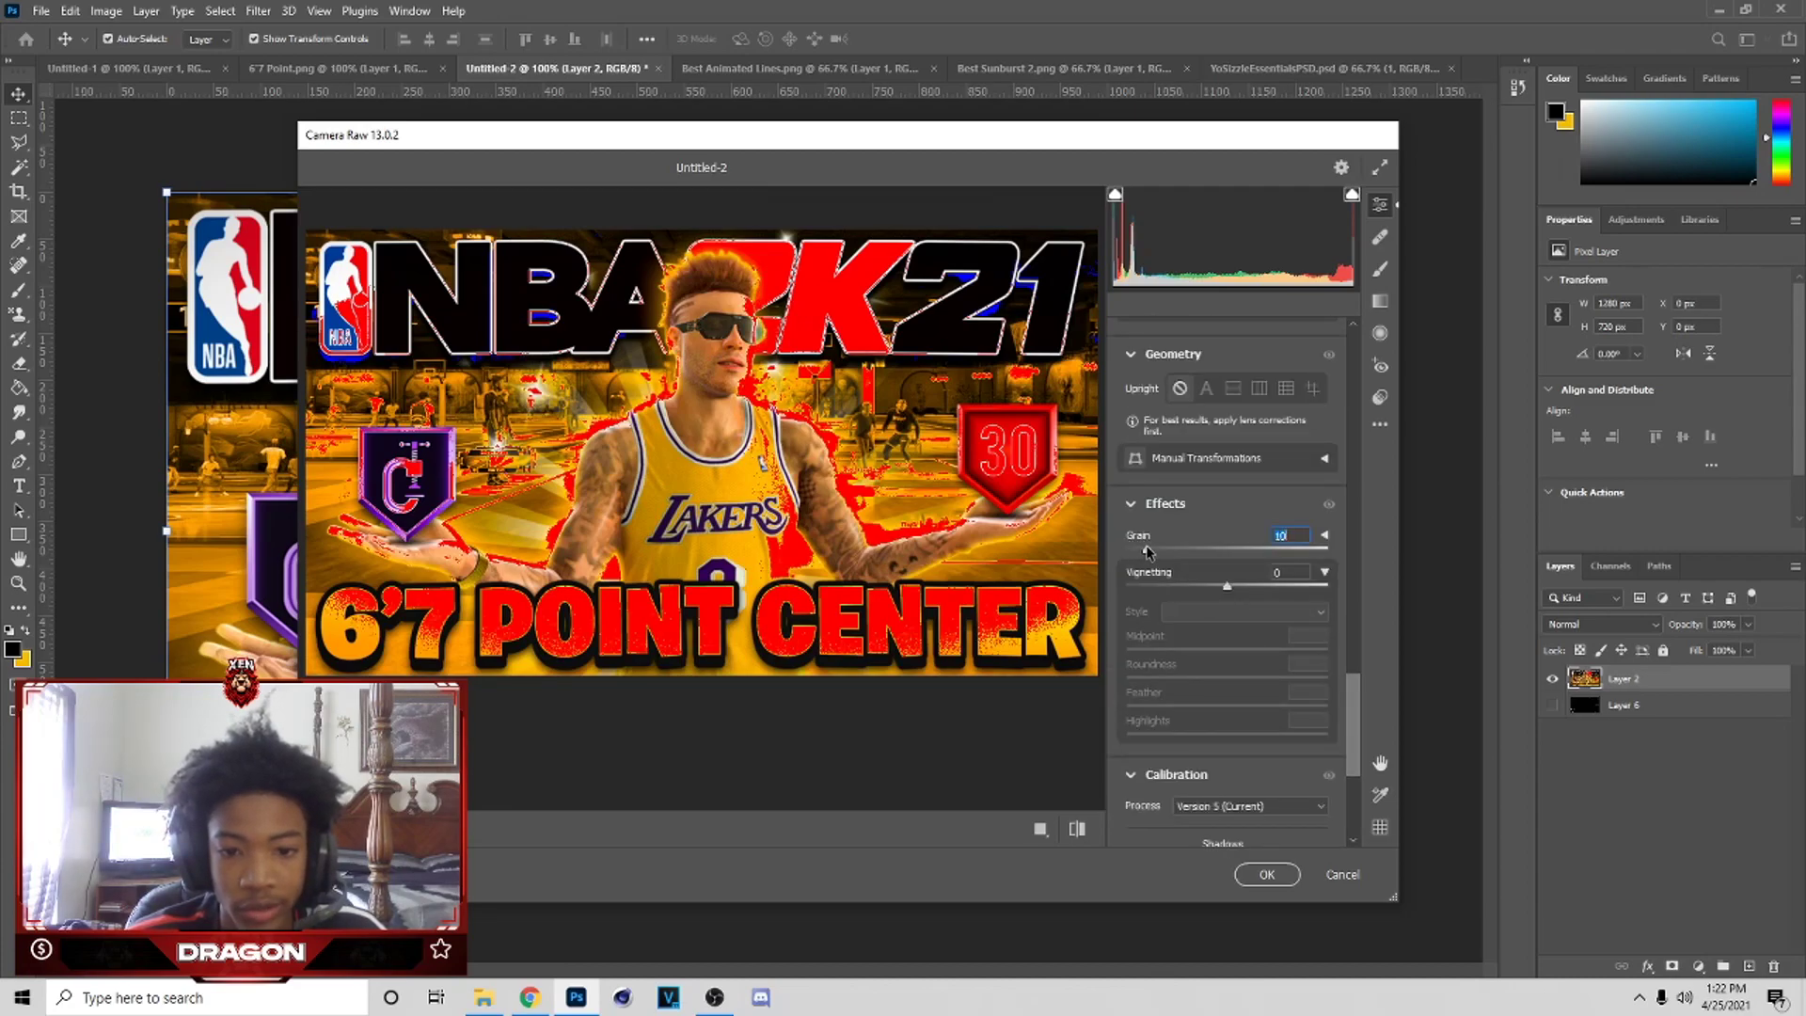
{"action": "scroll", "coordinate": [1161, 658], "scroll_direction": "up", "scroll_amount": 3}
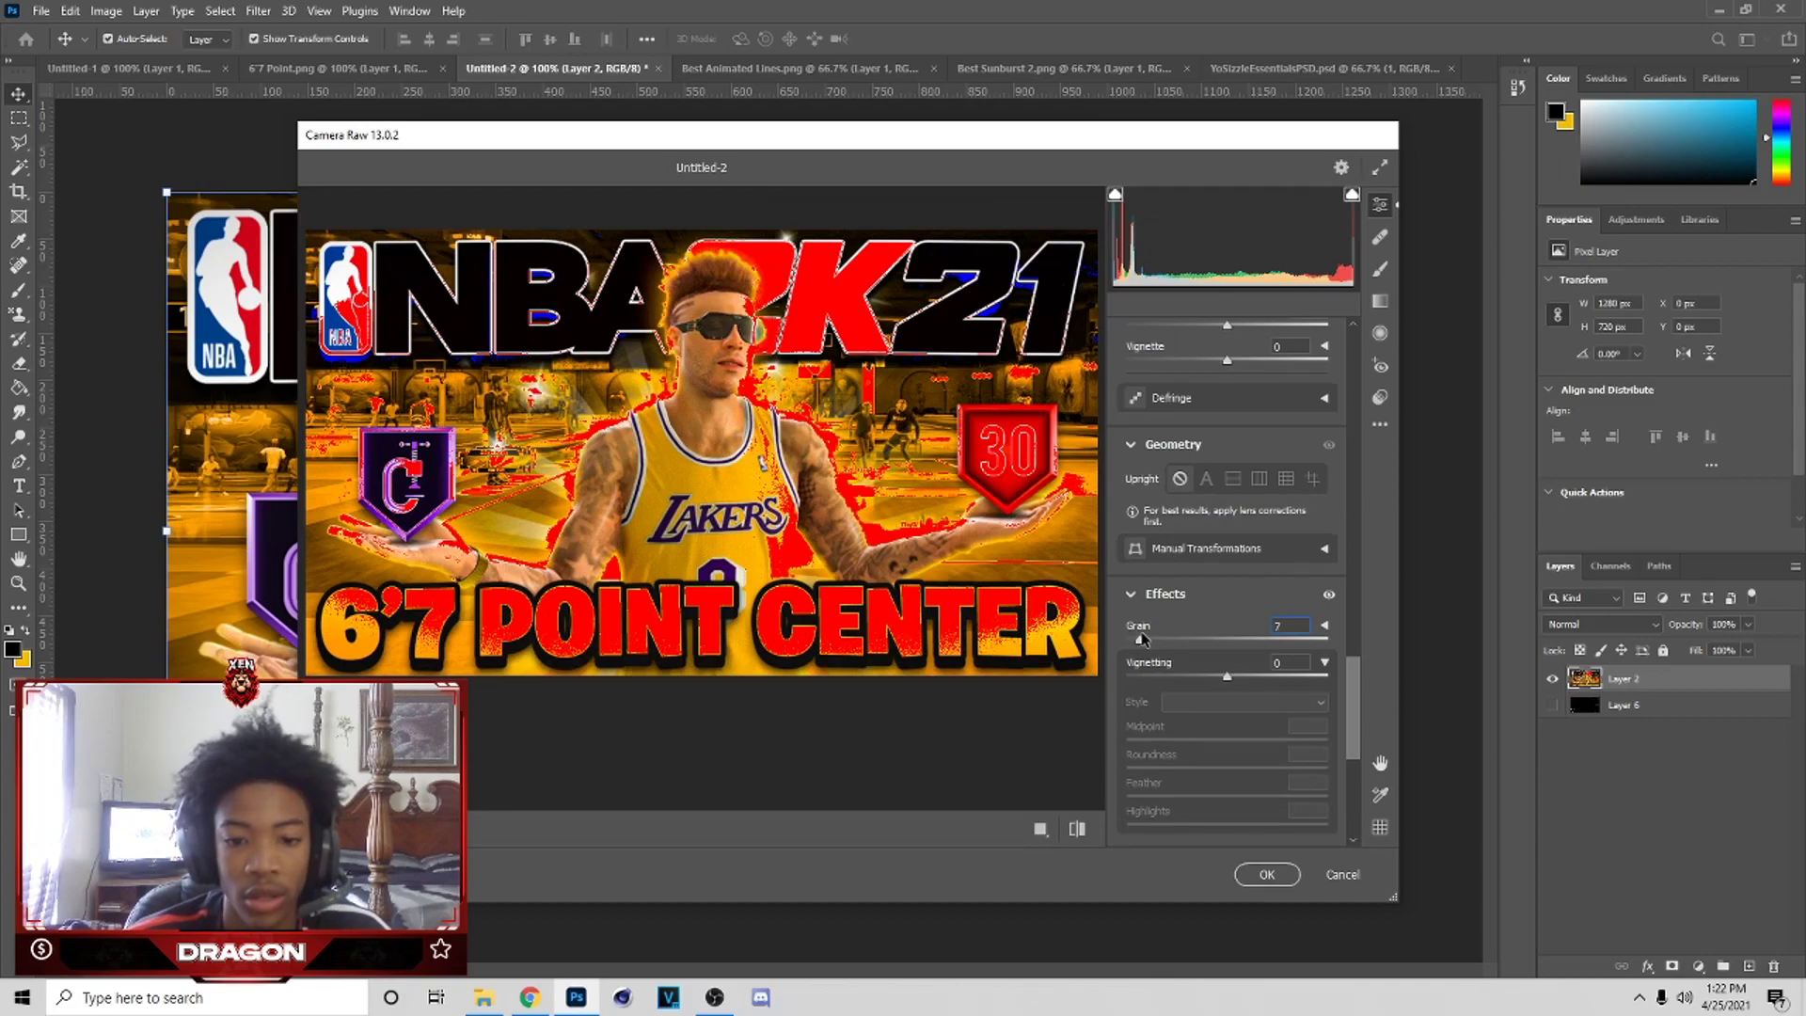
{"action": "scroll", "coordinate": [1142, 640], "scroll_direction": "up", "scroll_amount": 10}
{"action": "scroll", "coordinate": [1303, 691], "scroll_direction": "up", "scroll_amount": 5}
{"action": "left_click", "coordinate": [1268, 874]}
{"action": "left_click_drag", "start_coordinate": [668, 685], "coordinate": [727, 699]}
{"action": "left_click", "coordinate": [257, 10]}
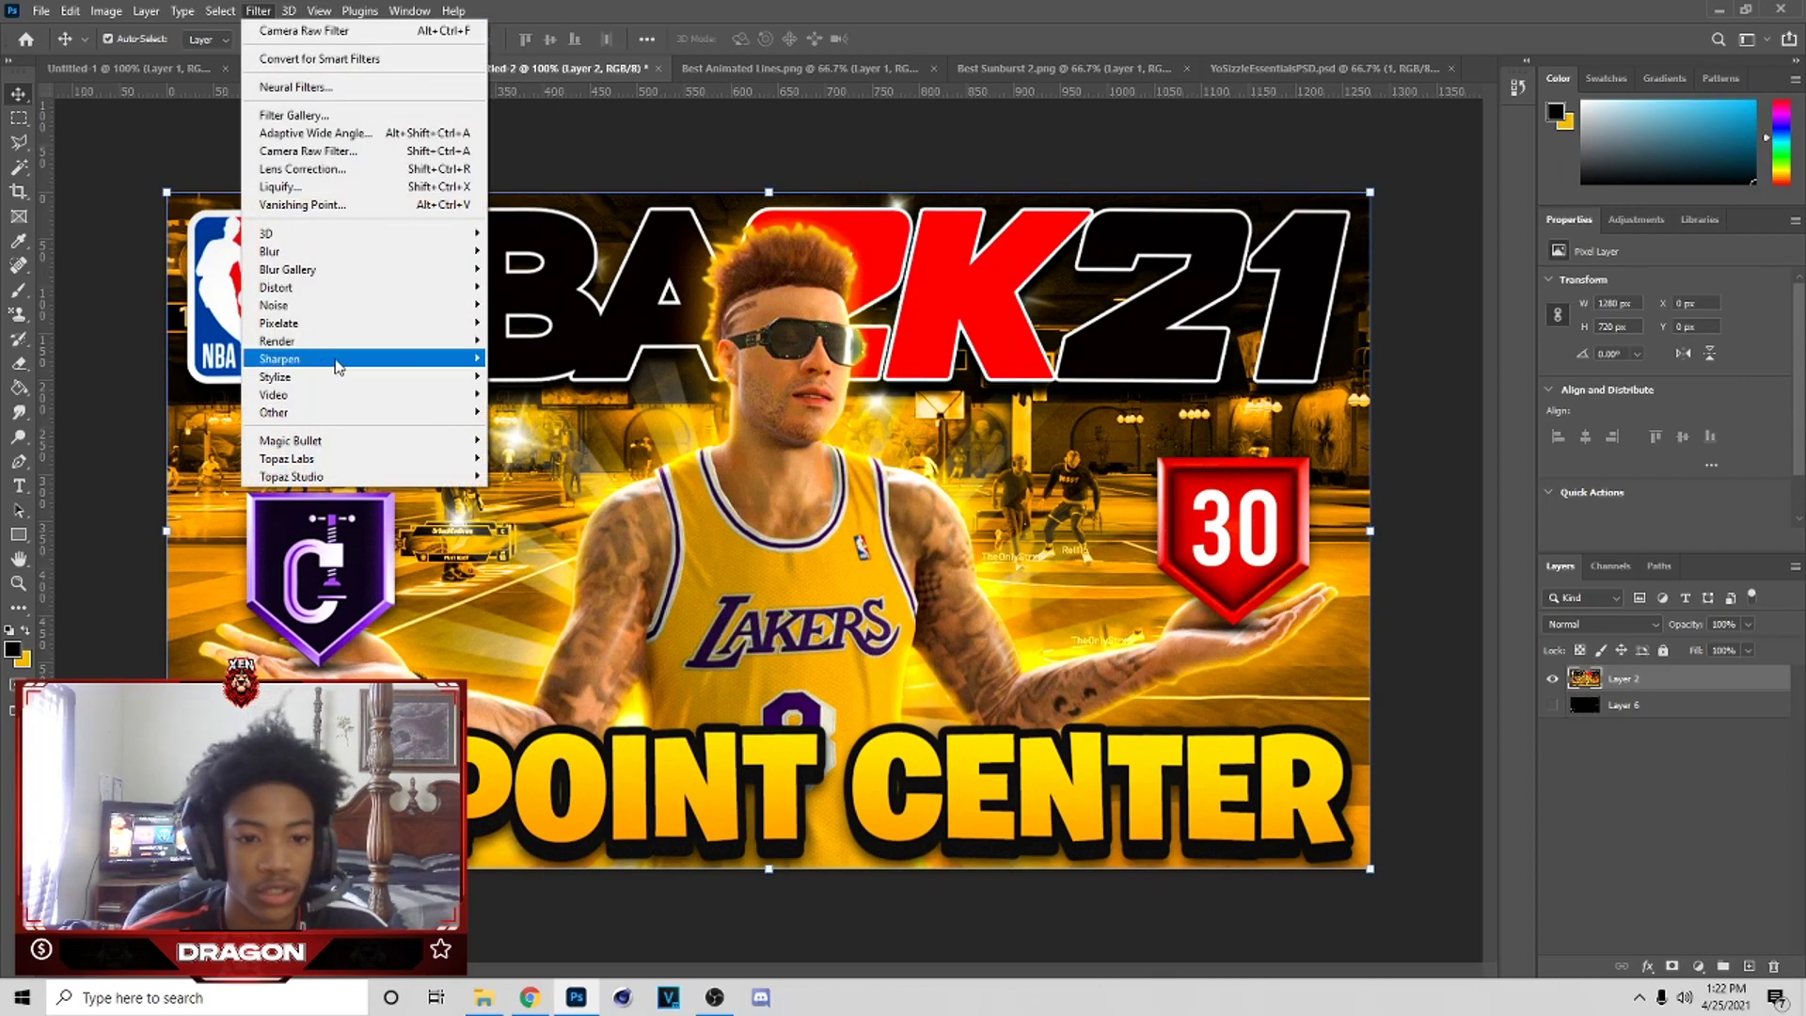
- Apply Topaz Adjust 5 with slightly lowered detail strength to the merged thumbnail
{"action": "mouse_move", "coordinate": [400, 458]}
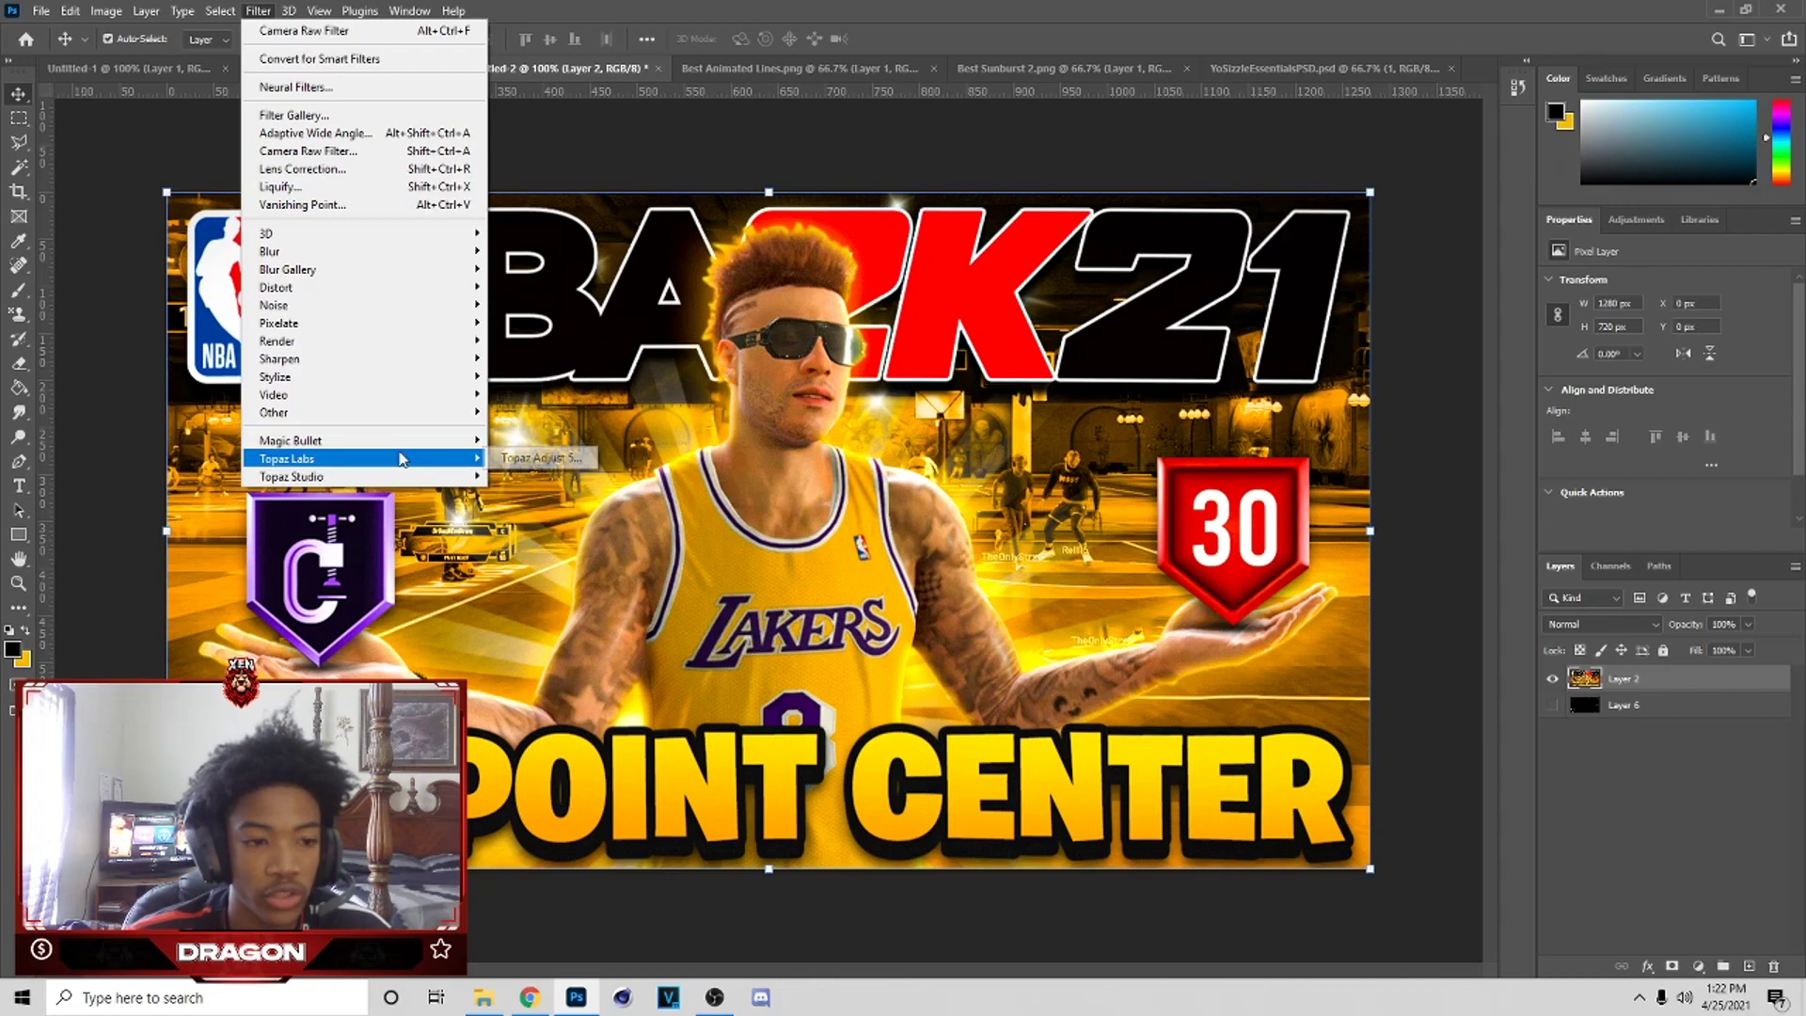
{"action": "left_click", "coordinate": [526, 458]}
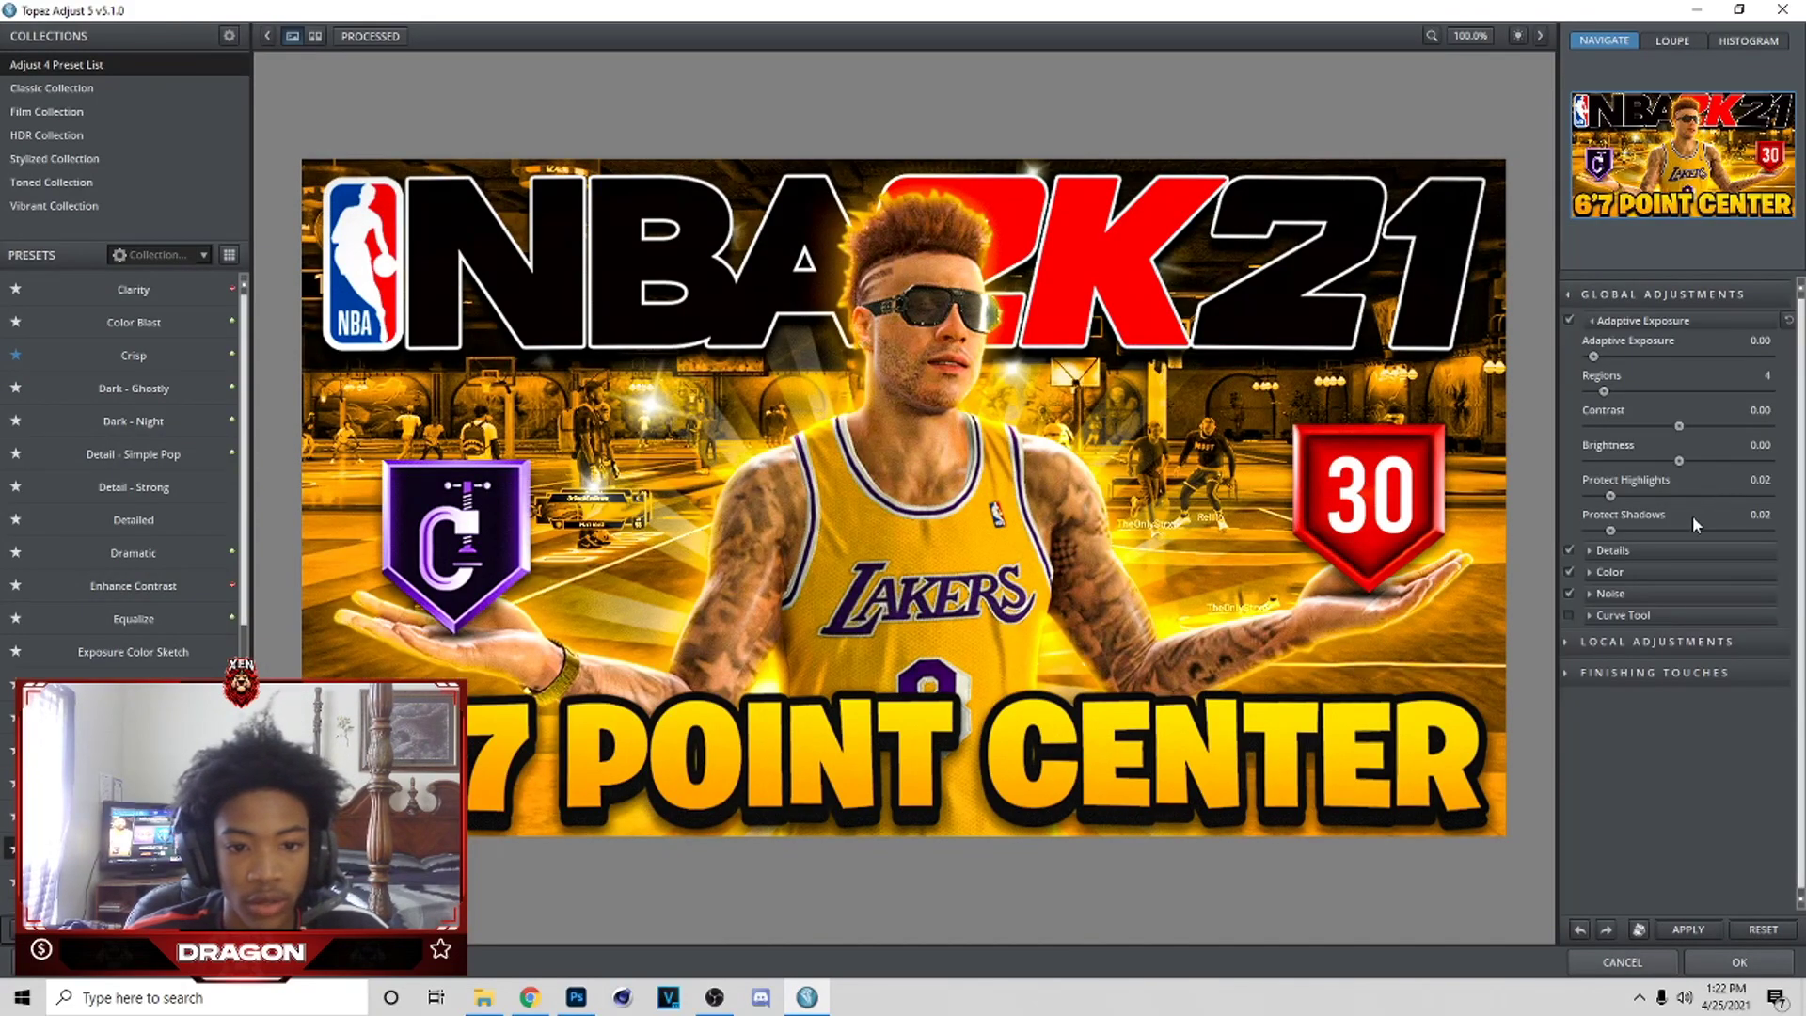
{"action": "left_click", "coordinate": [1613, 550]}
{"action": "left_click_drag", "start_coordinate": [1648, 590], "coordinate": [1651, 589]}
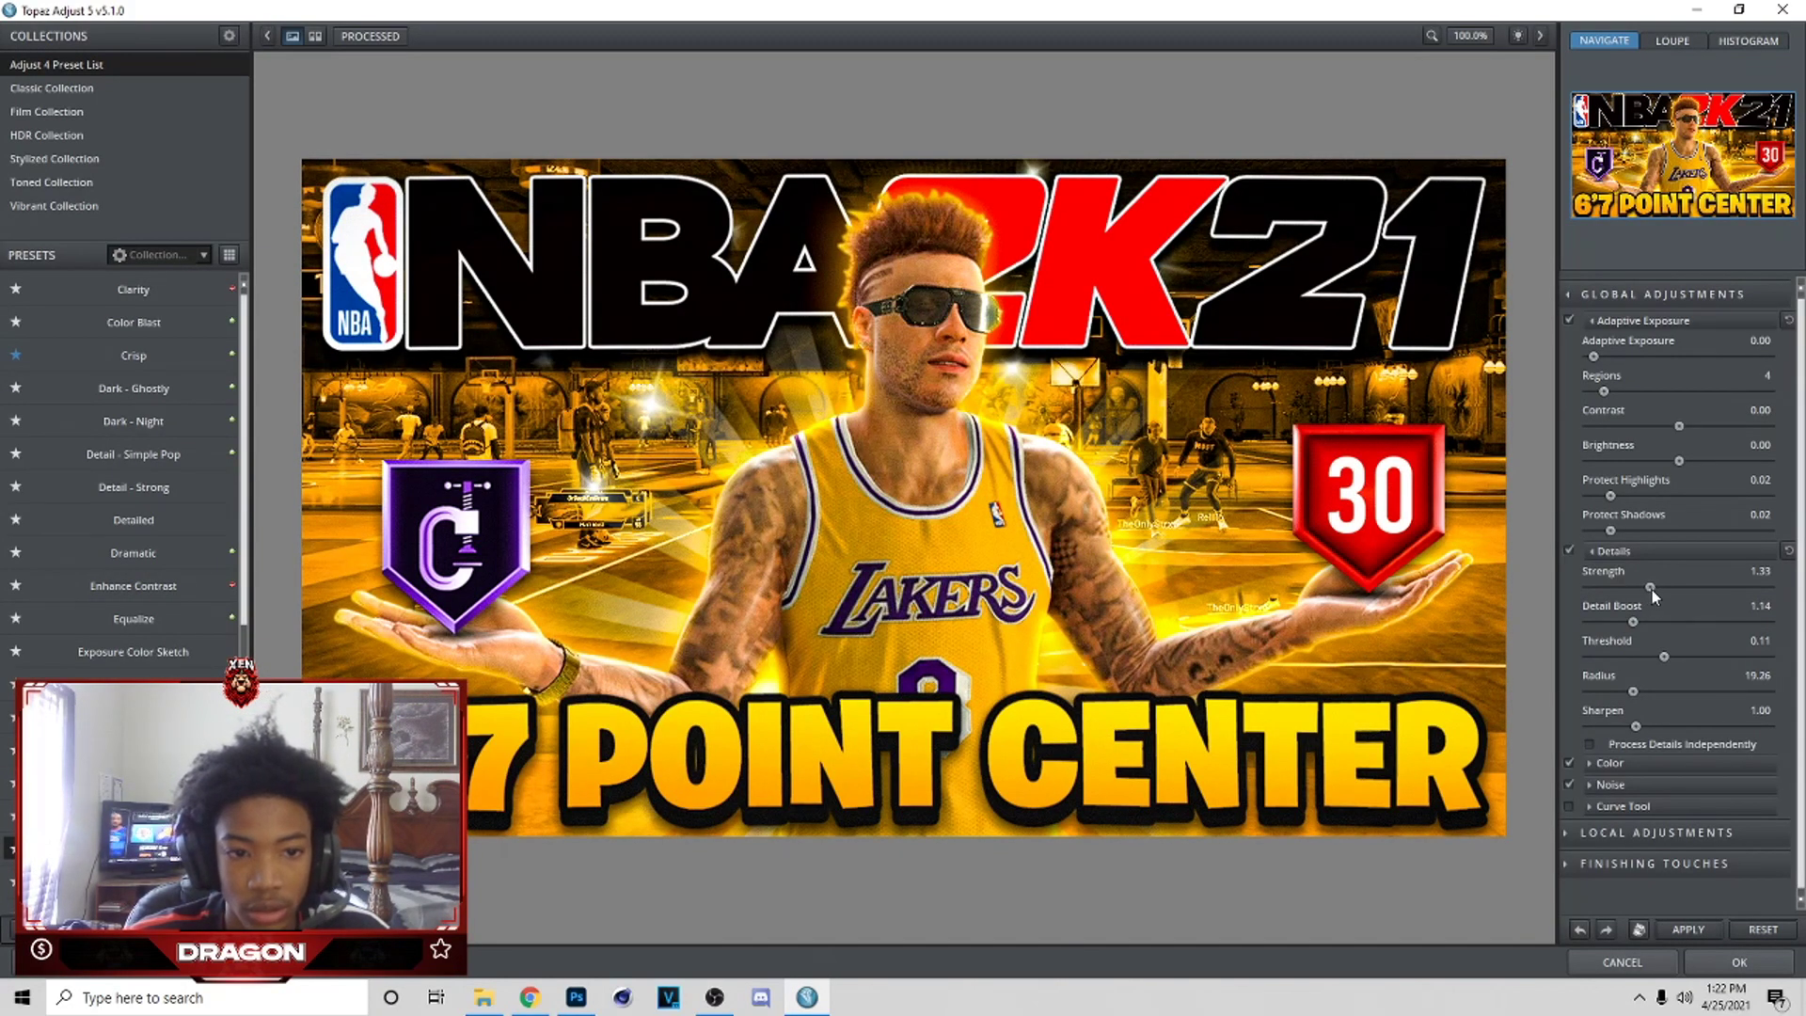
{"action": "left_click", "coordinate": [1736, 967]}
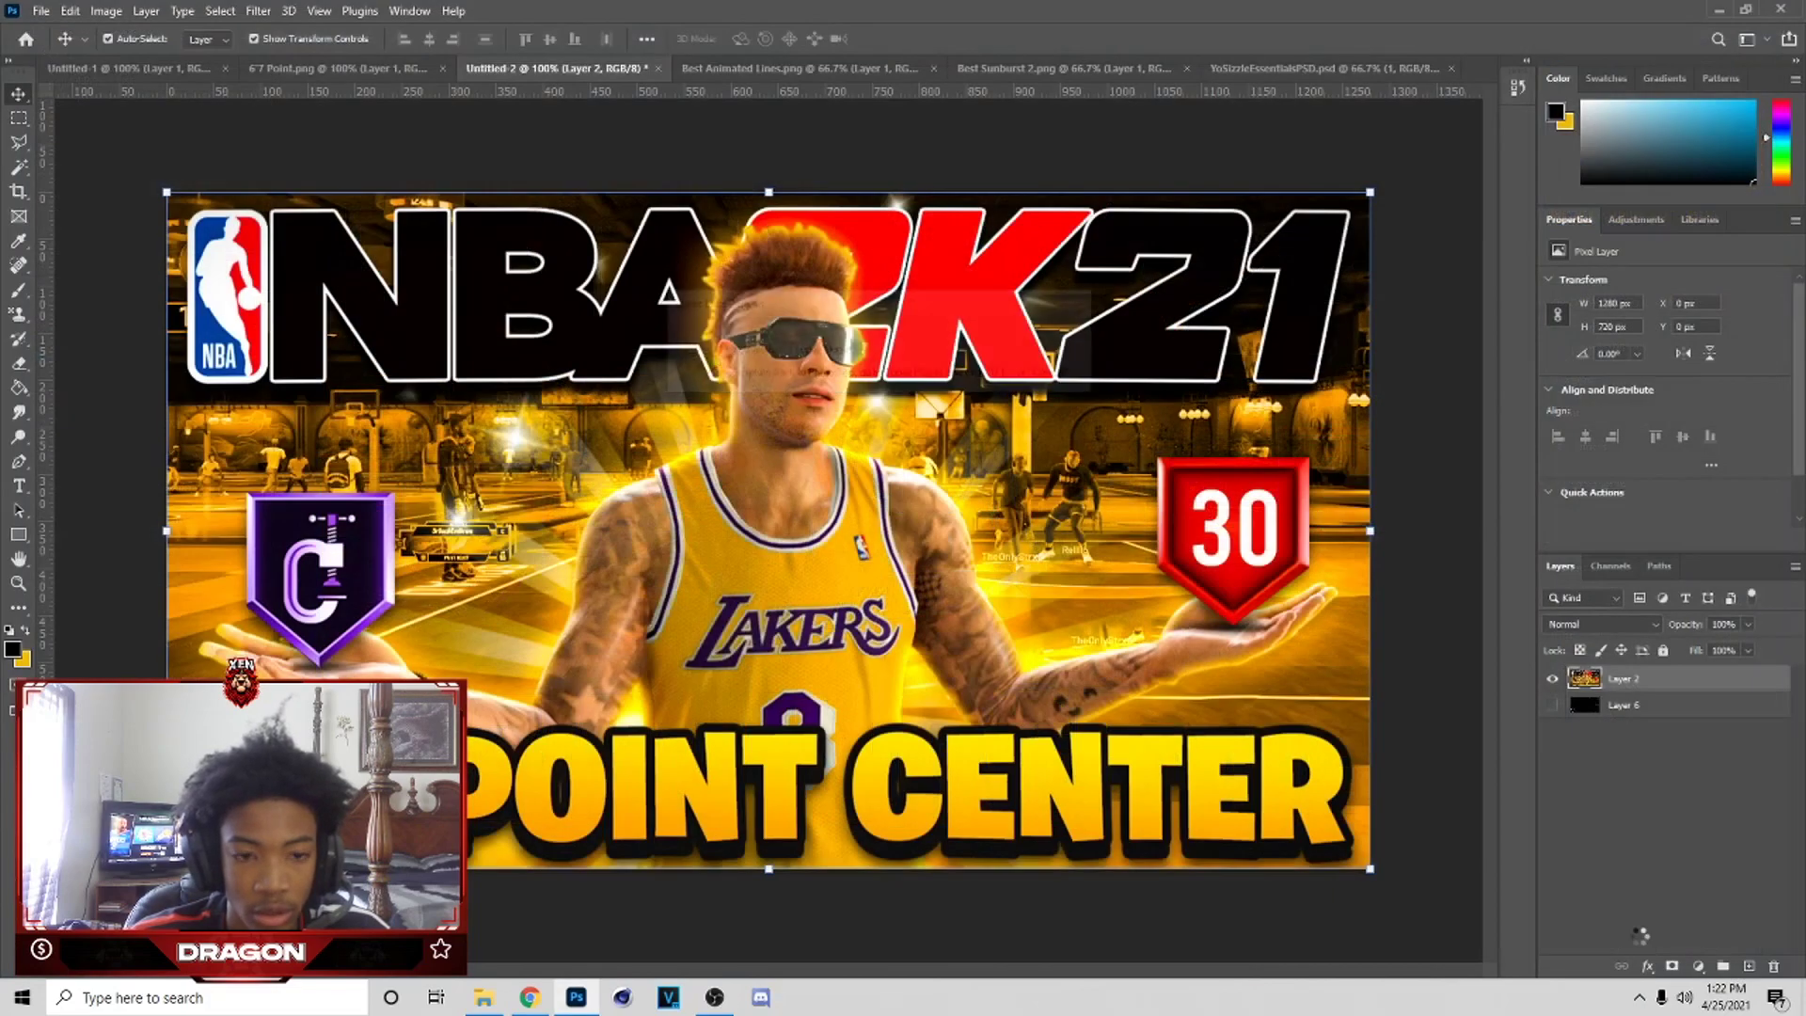
- Apply Reduce Noise to the thumbnail with a raised strength
{"action": "left_click", "coordinate": [258, 11]}
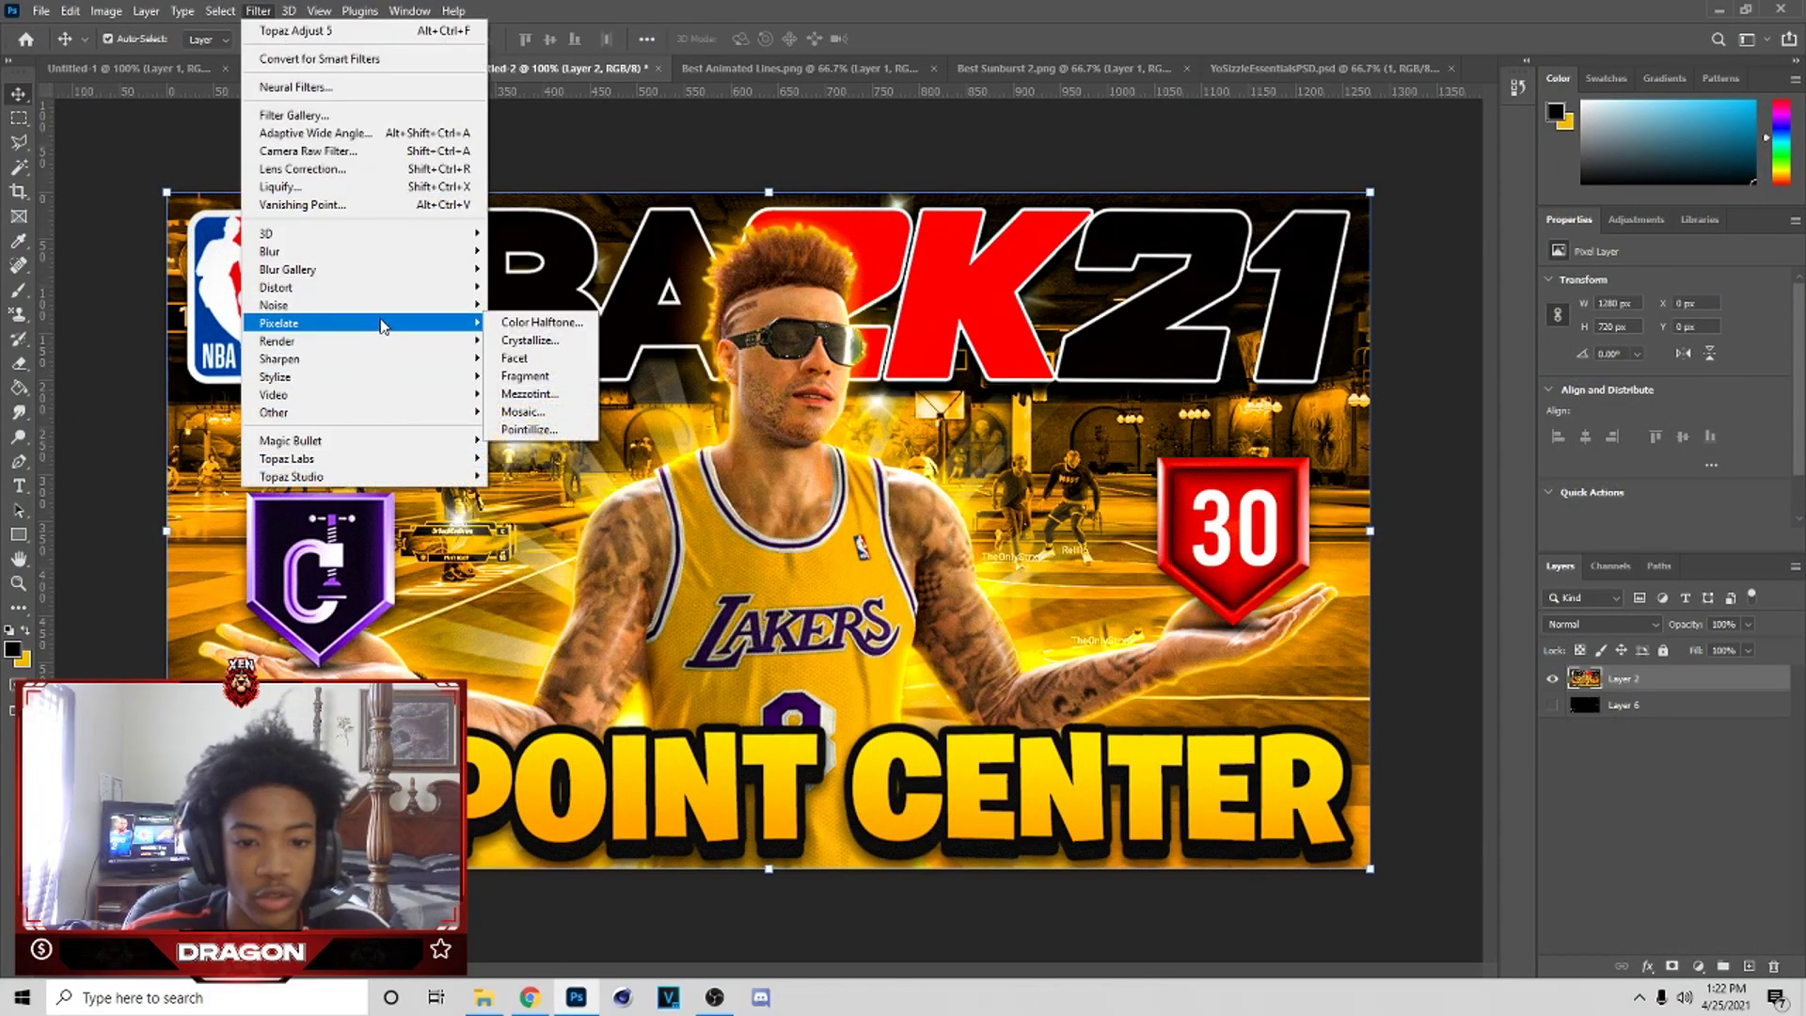
{"action": "mouse_move", "coordinate": [390, 309]}
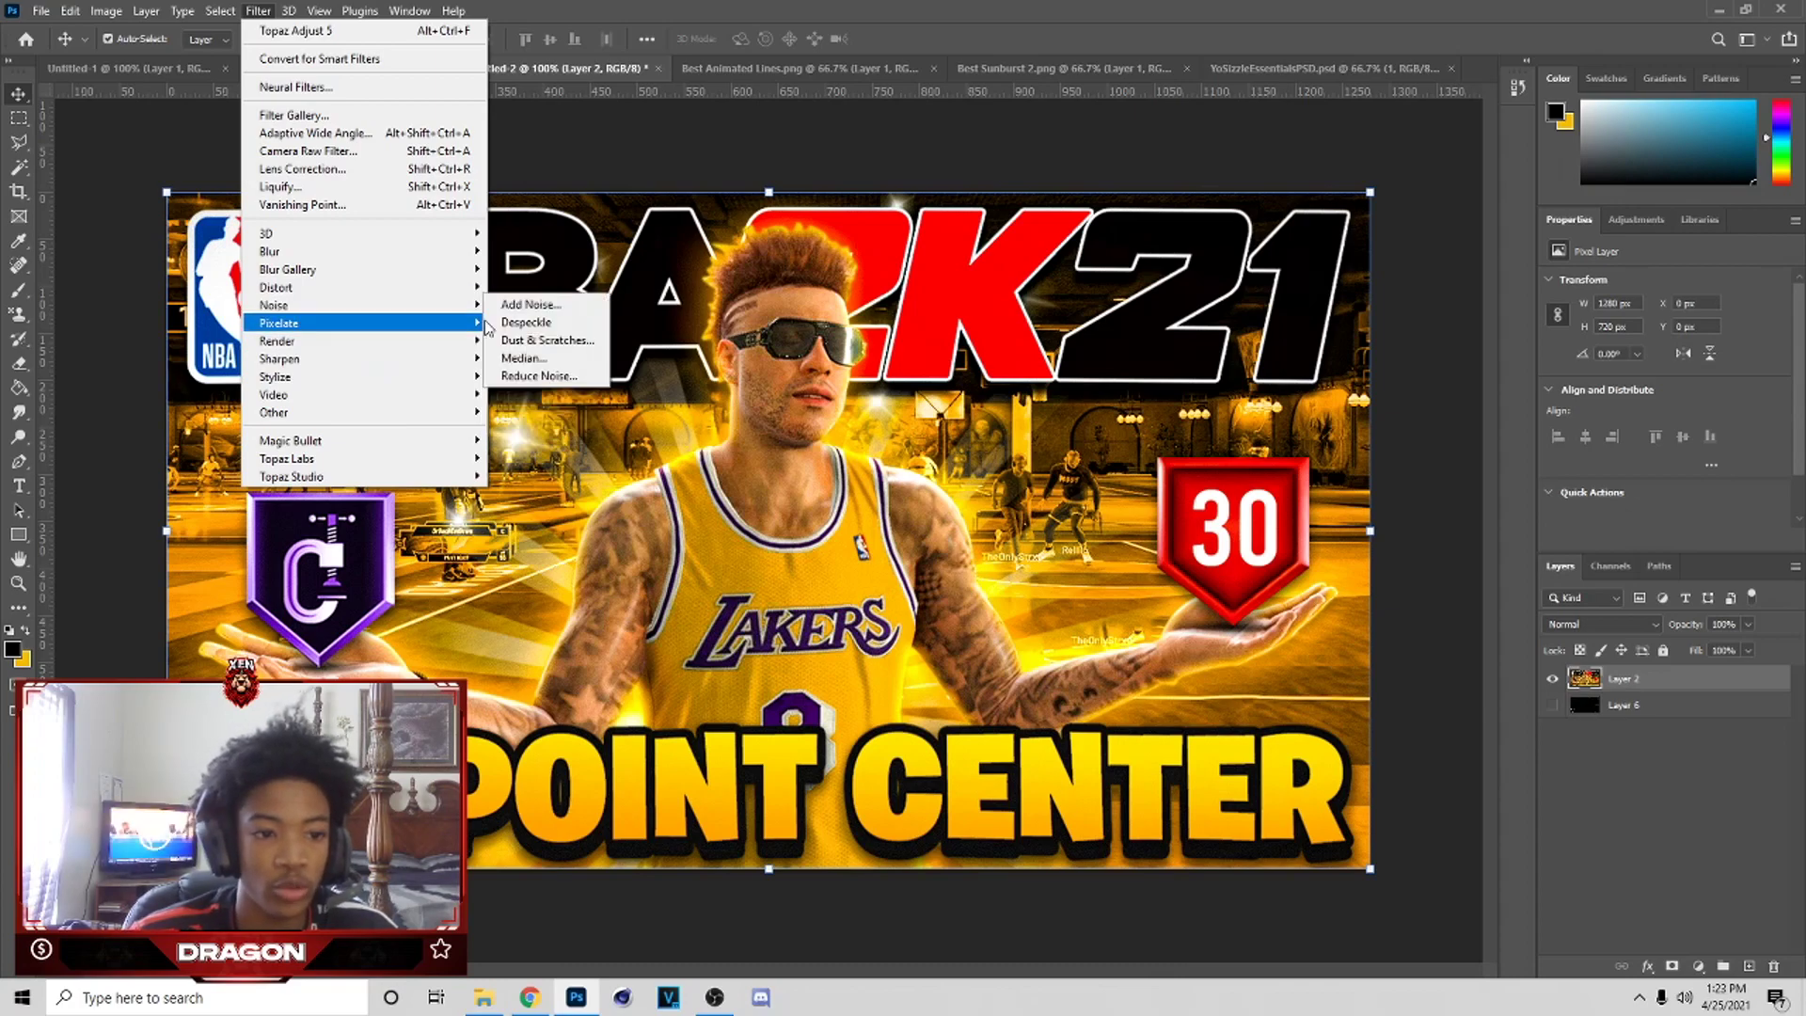
{"action": "left_click", "coordinate": [532, 376]}
{"action": "left_click_drag", "start_coordinate": [1560, 426], "coordinate": [1601, 427]}
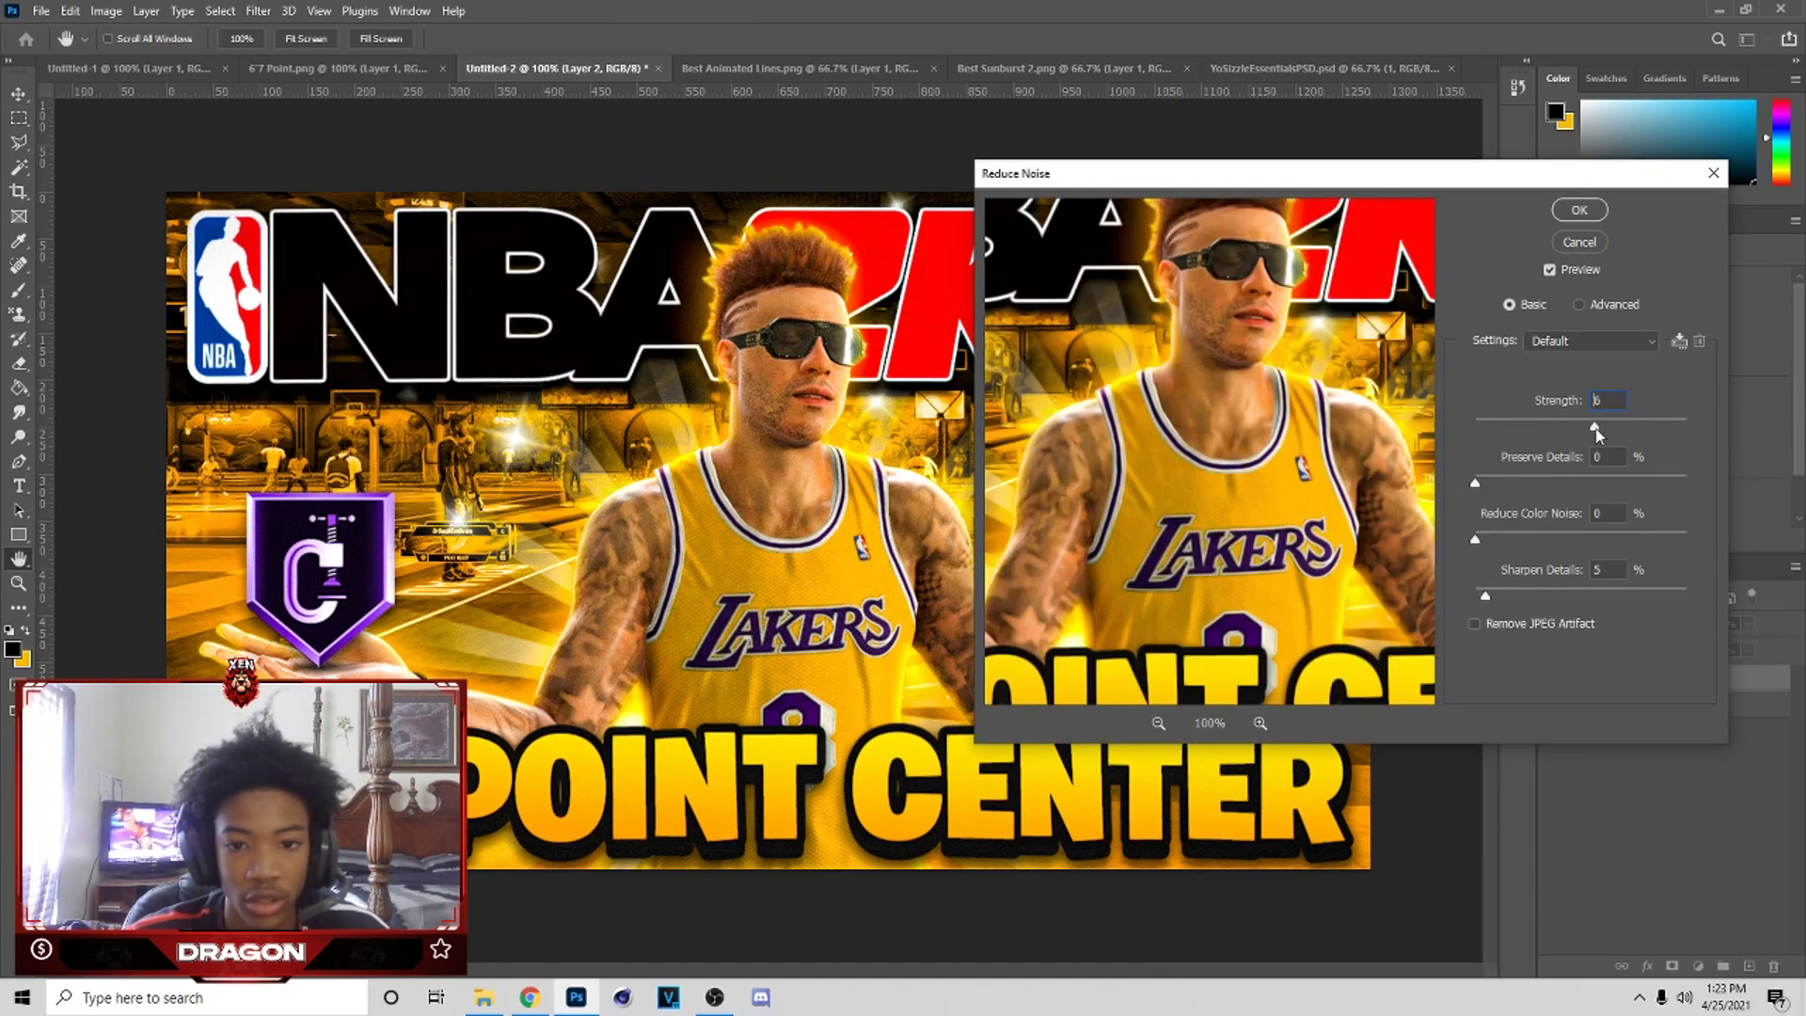
{"action": "left_click", "coordinate": [1579, 210]}
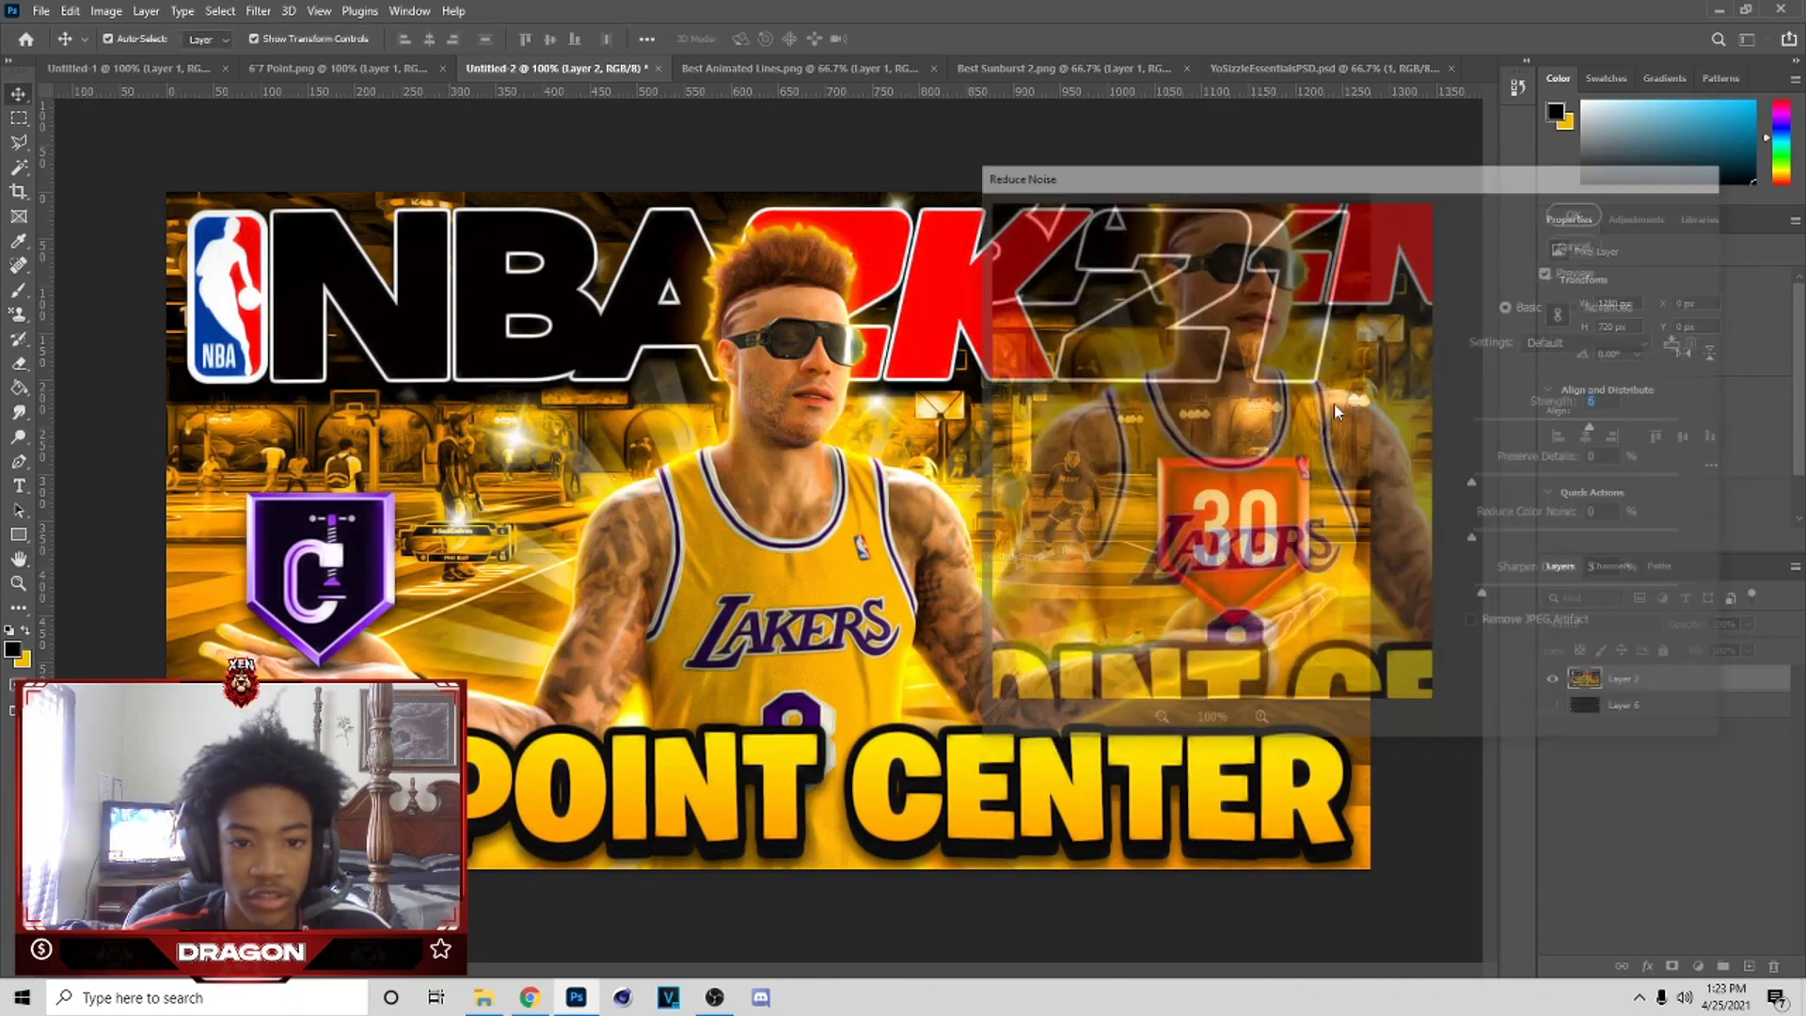
- Apply a second Reduce Noise pass and add a new empty layer on top
{"action": "left_click", "coordinate": [258, 10]}
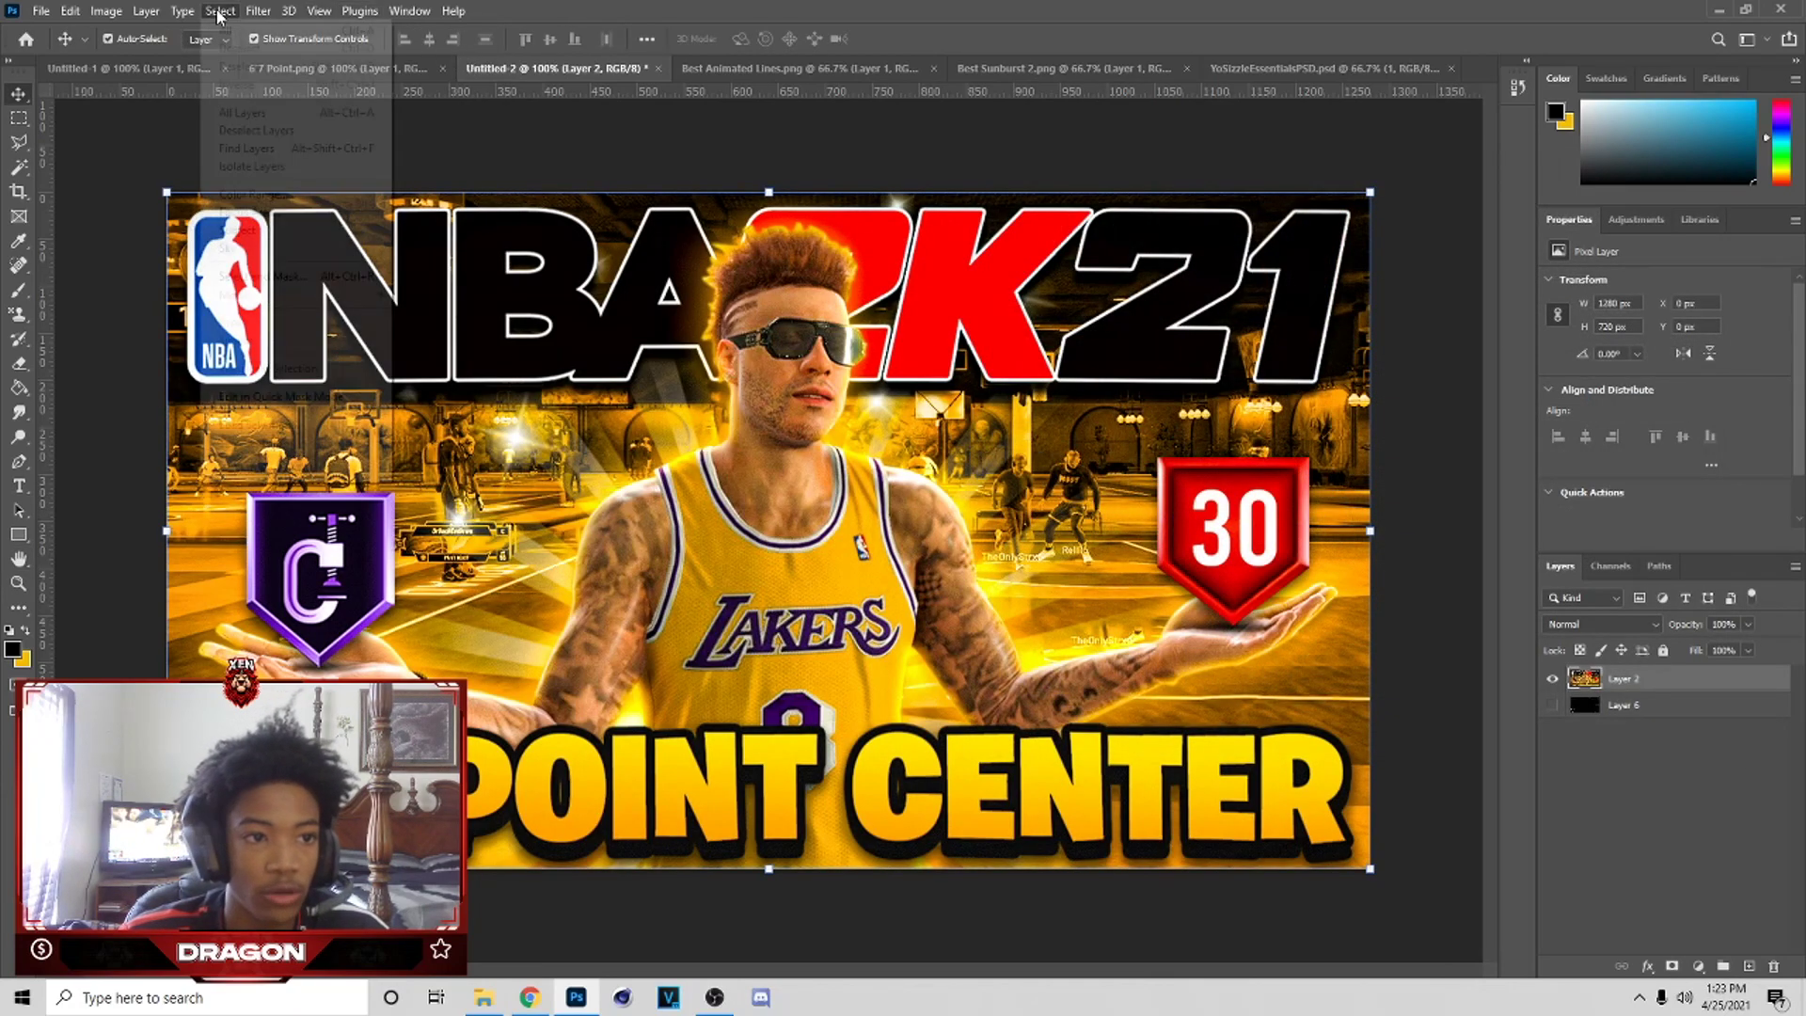
{"action": "mouse_move", "coordinate": [320, 309]}
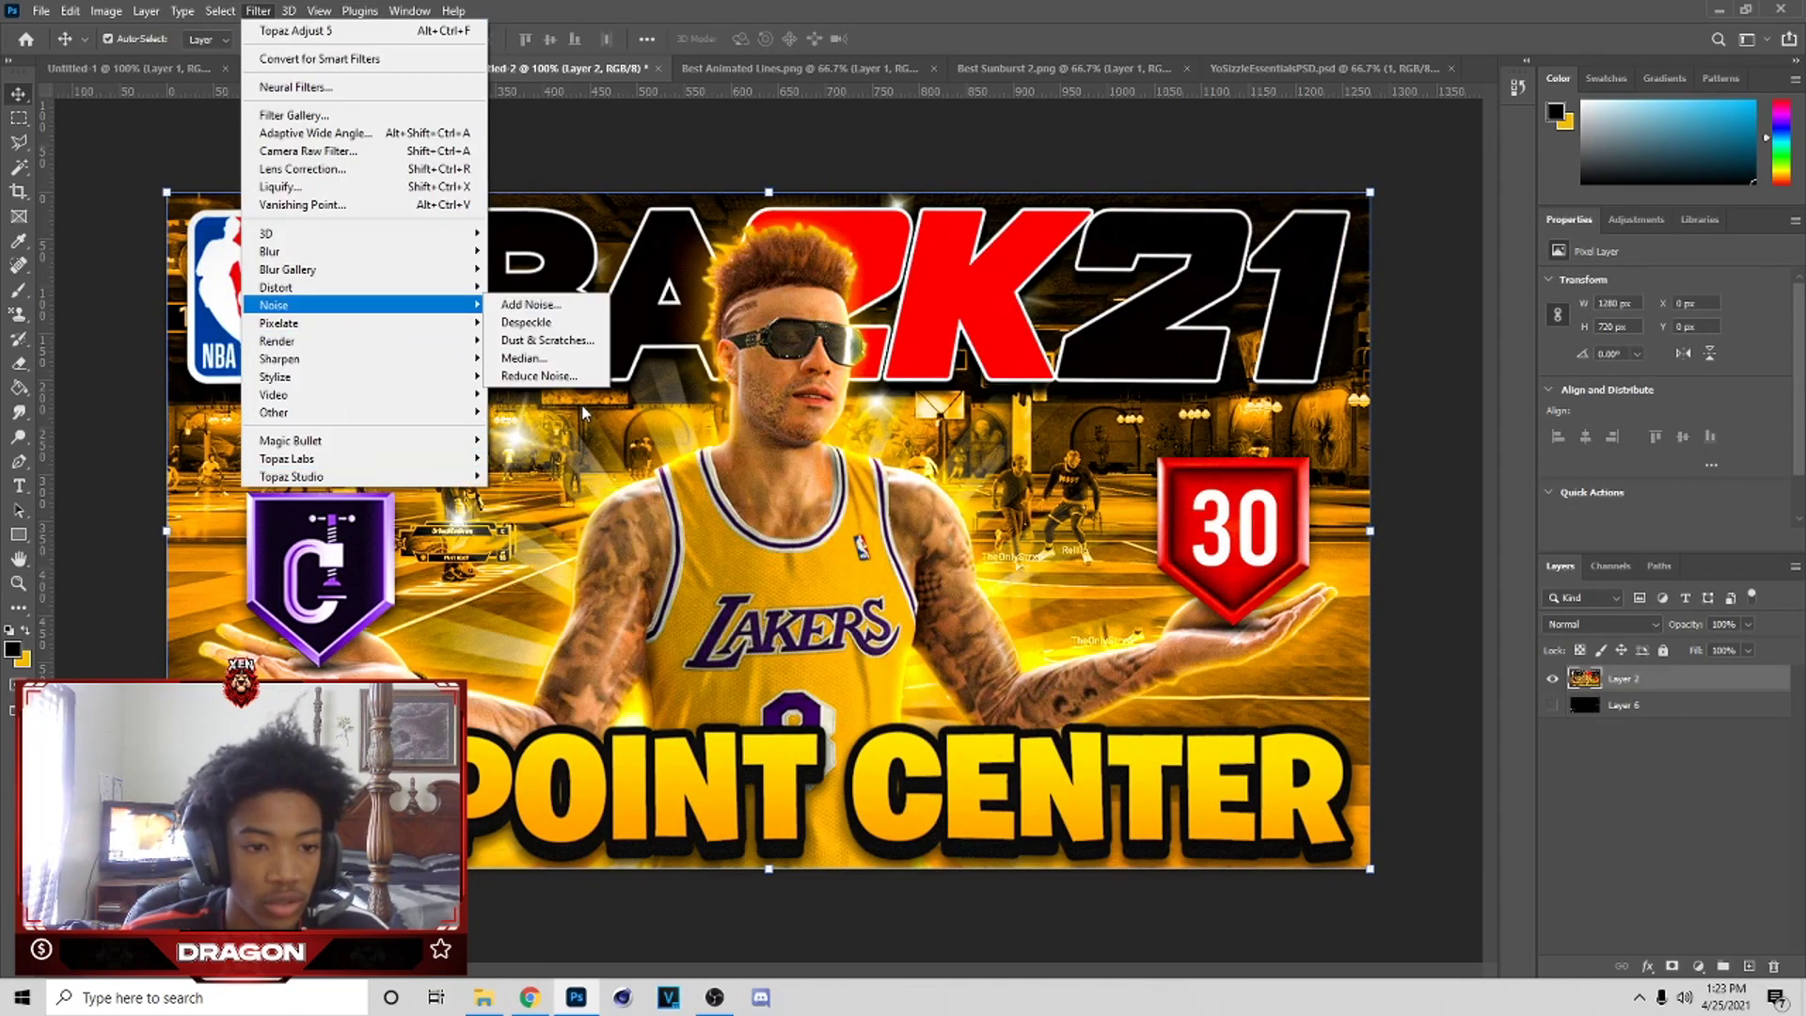
{"action": "left_click", "coordinate": [565, 395]}
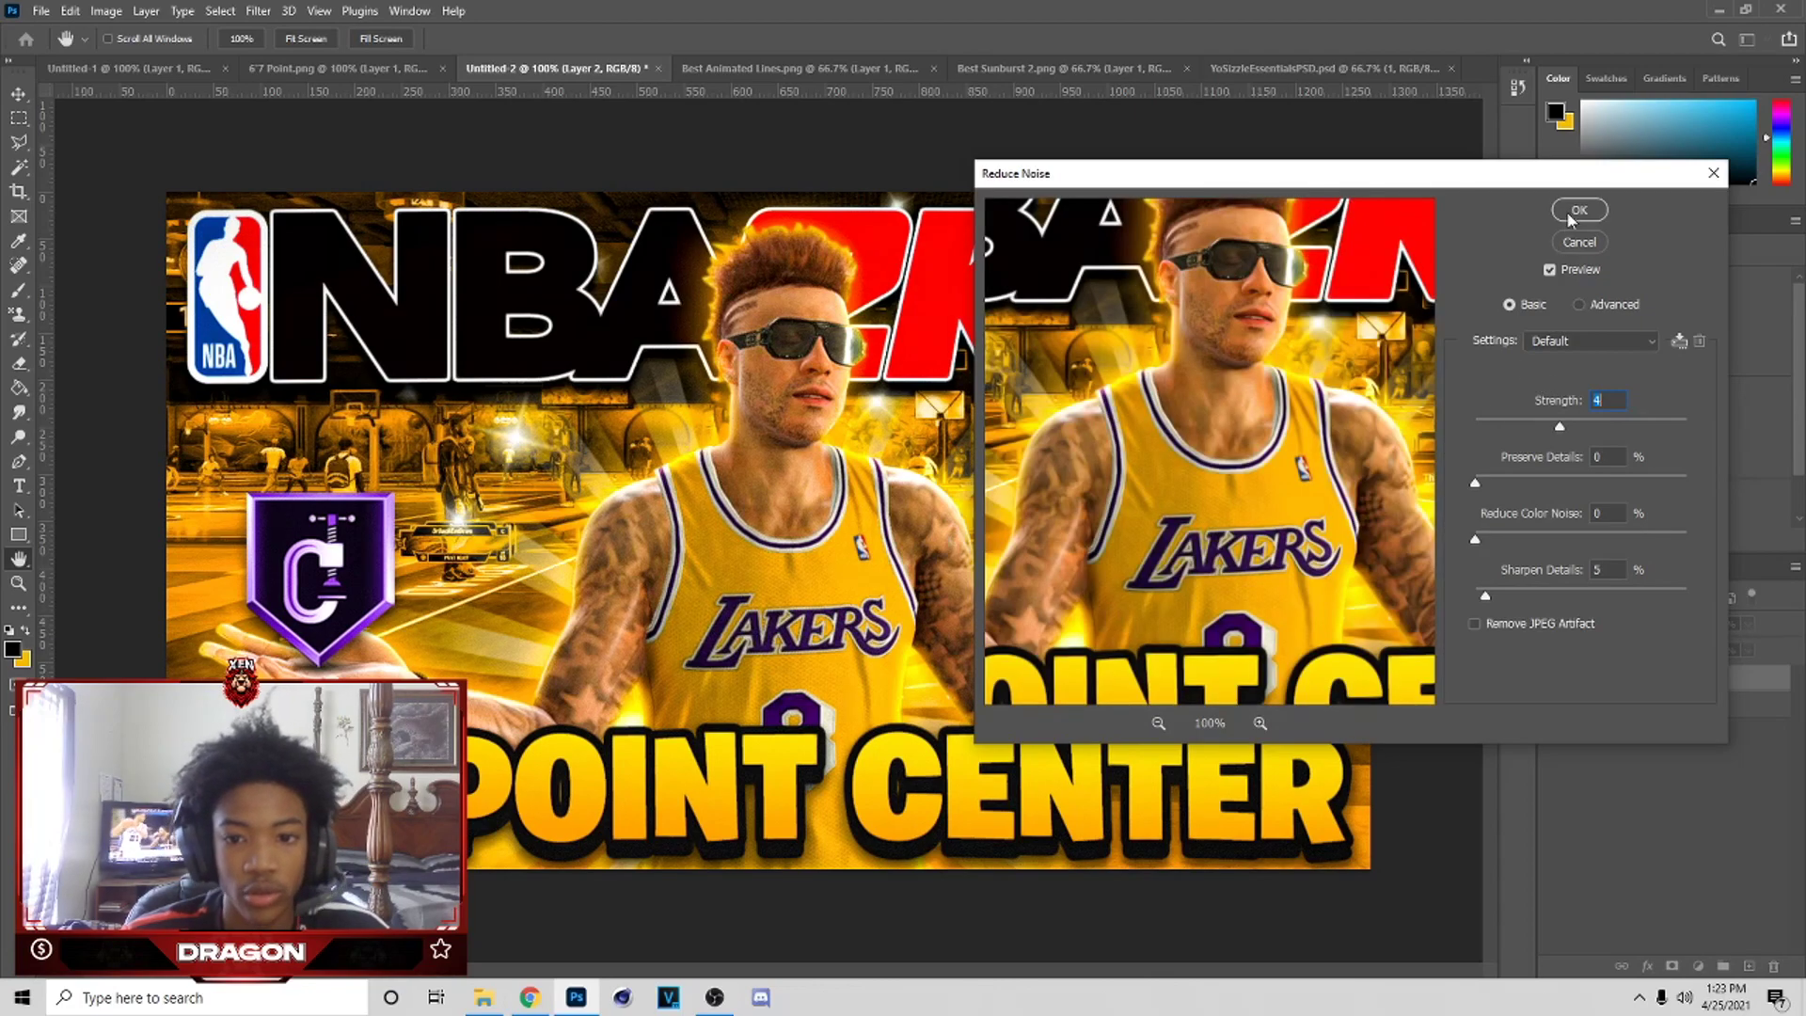
{"action": "left_click", "coordinate": [1568, 217]}
{"action": "left_click_drag", "start_coordinate": [1113, 459], "coordinate": [1115, 459]}
{"action": "left_click", "coordinate": [1747, 967]}
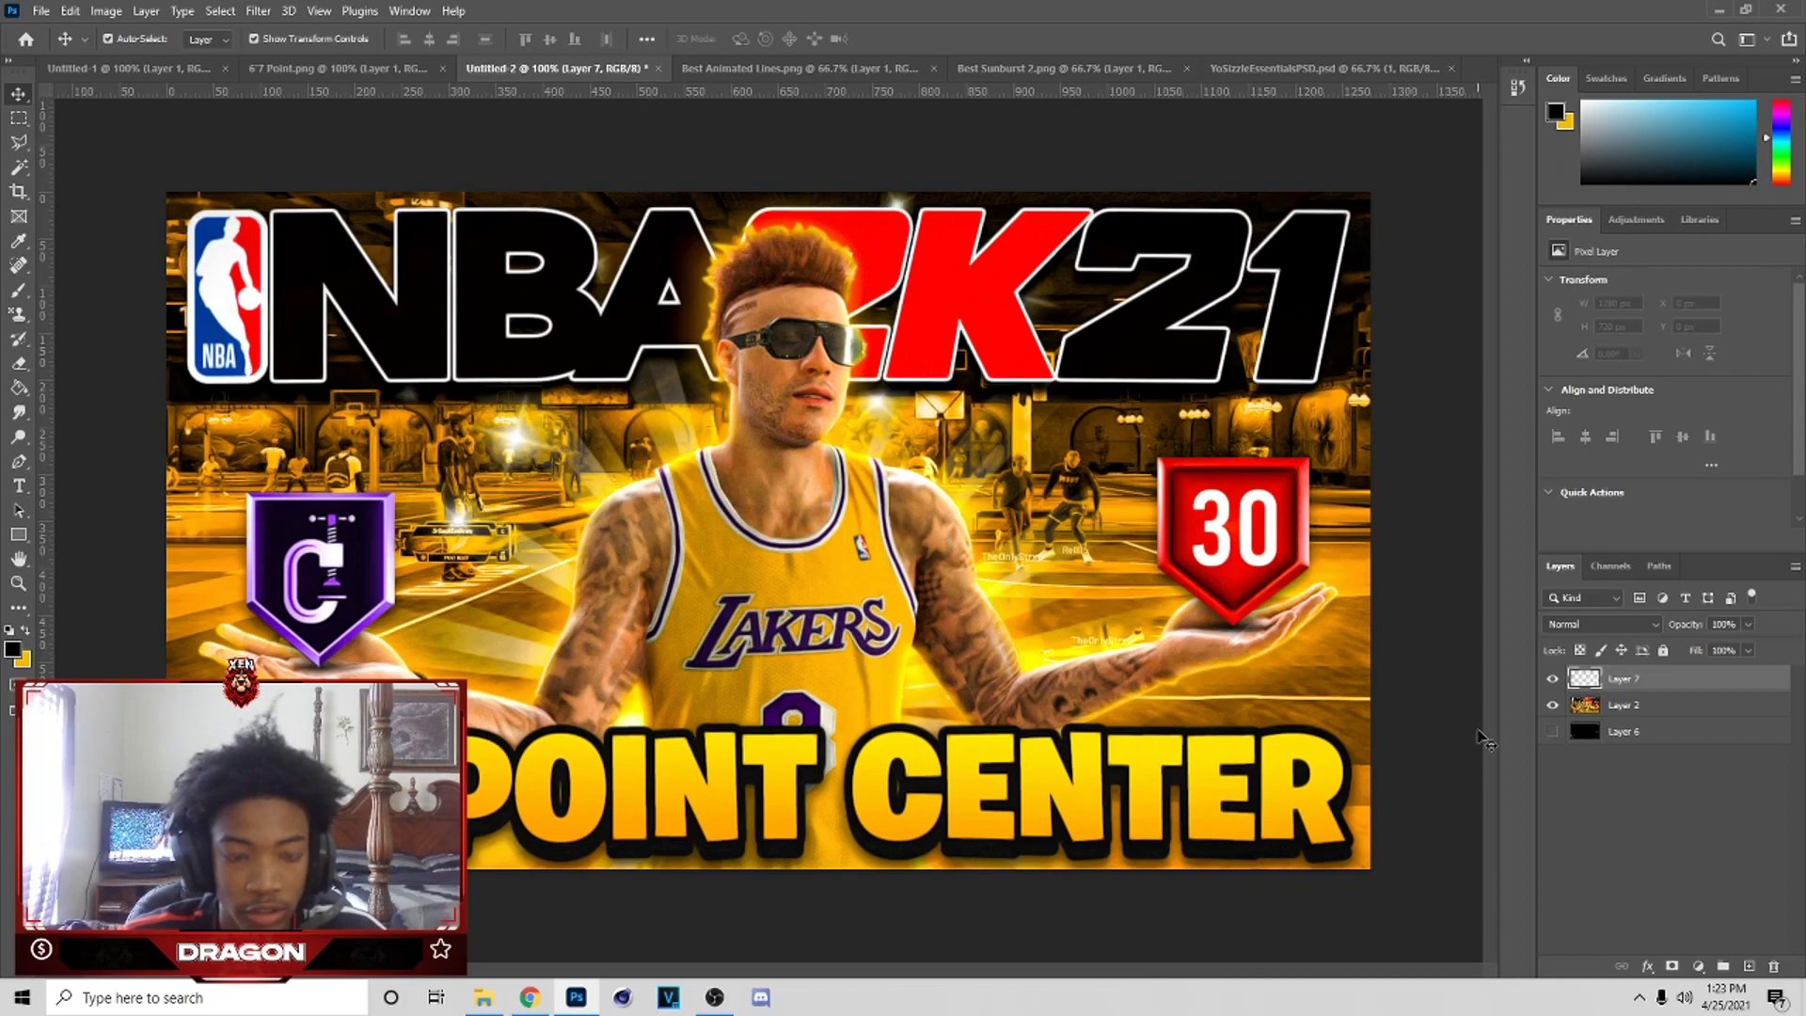
- With the Brush tool, set the foreground colour to the yellow sampled from the letter P
{"action": "key", "text": "b"}
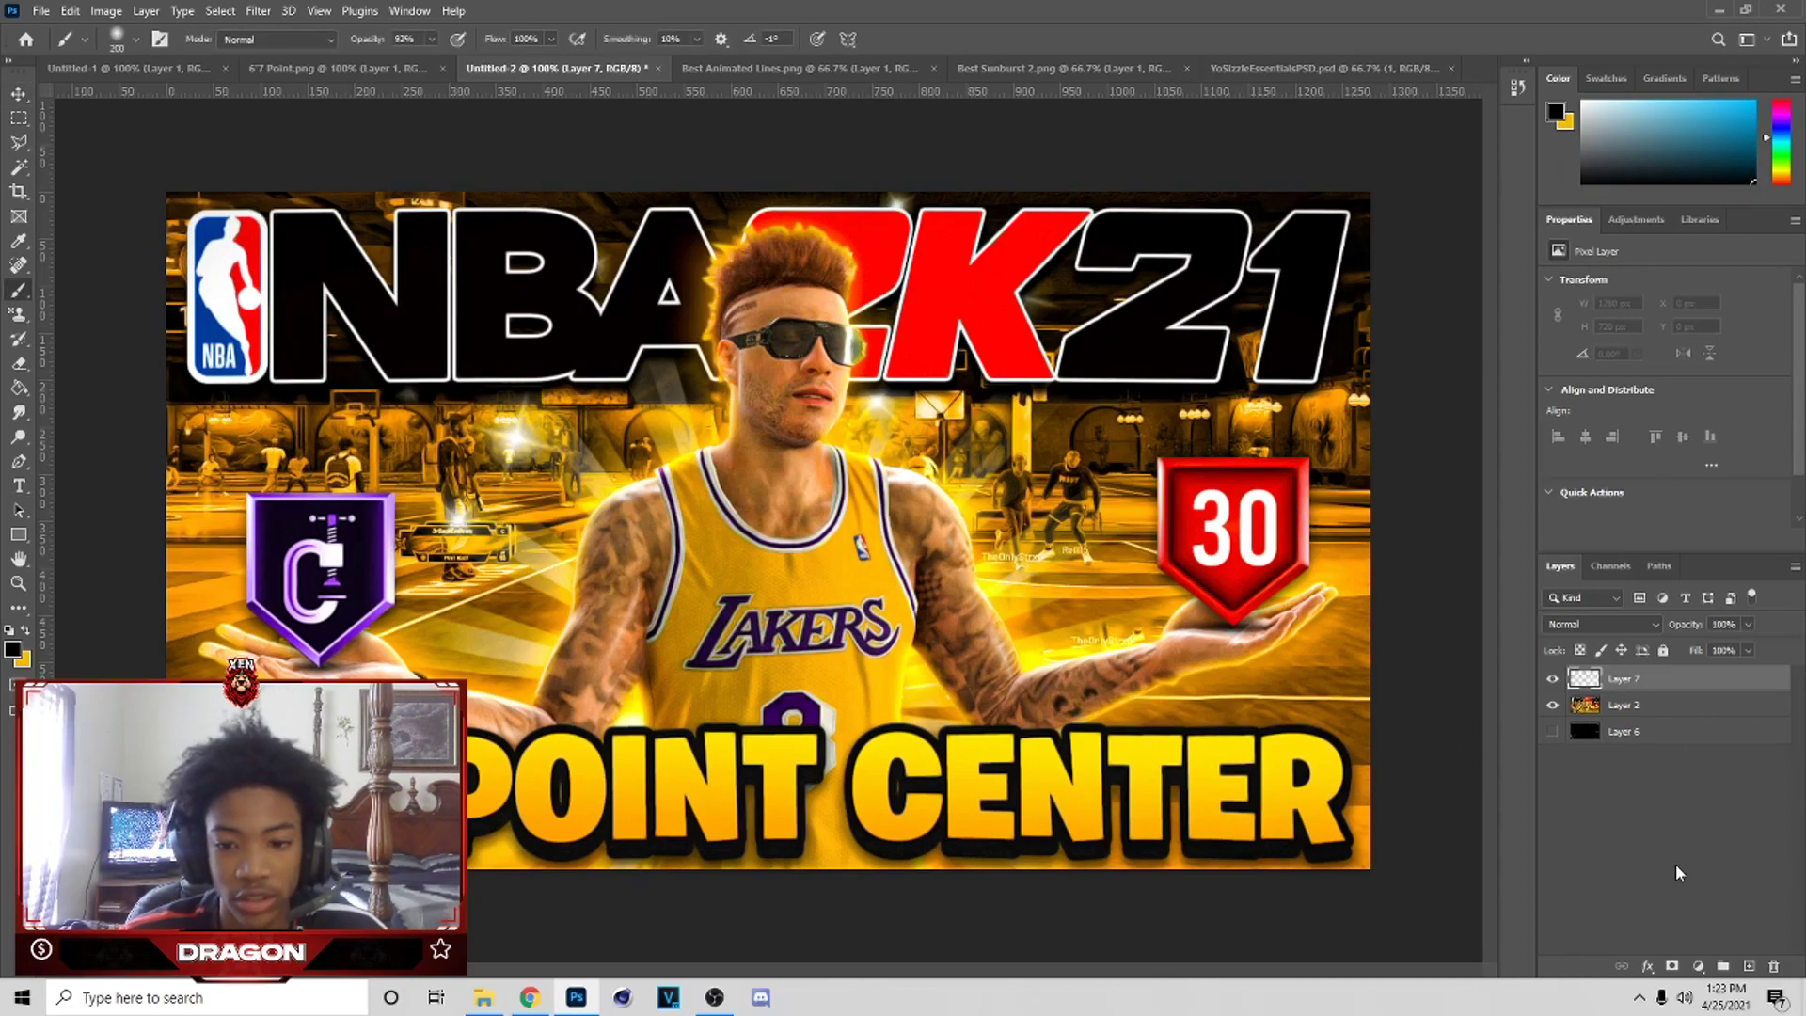
{"action": "left_click", "coordinate": [25, 630]}
{"action": "left_click", "coordinate": [12, 648]}
{"action": "left_click", "coordinate": [487, 793]}
{"action": "left_click", "coordinate": [1355, 589]}
- Paint soft yellow glow dabs at bottom-left and bottom-centre, blend Screen at 16%, and add a new layer
{"action": "key", "text": "b"}
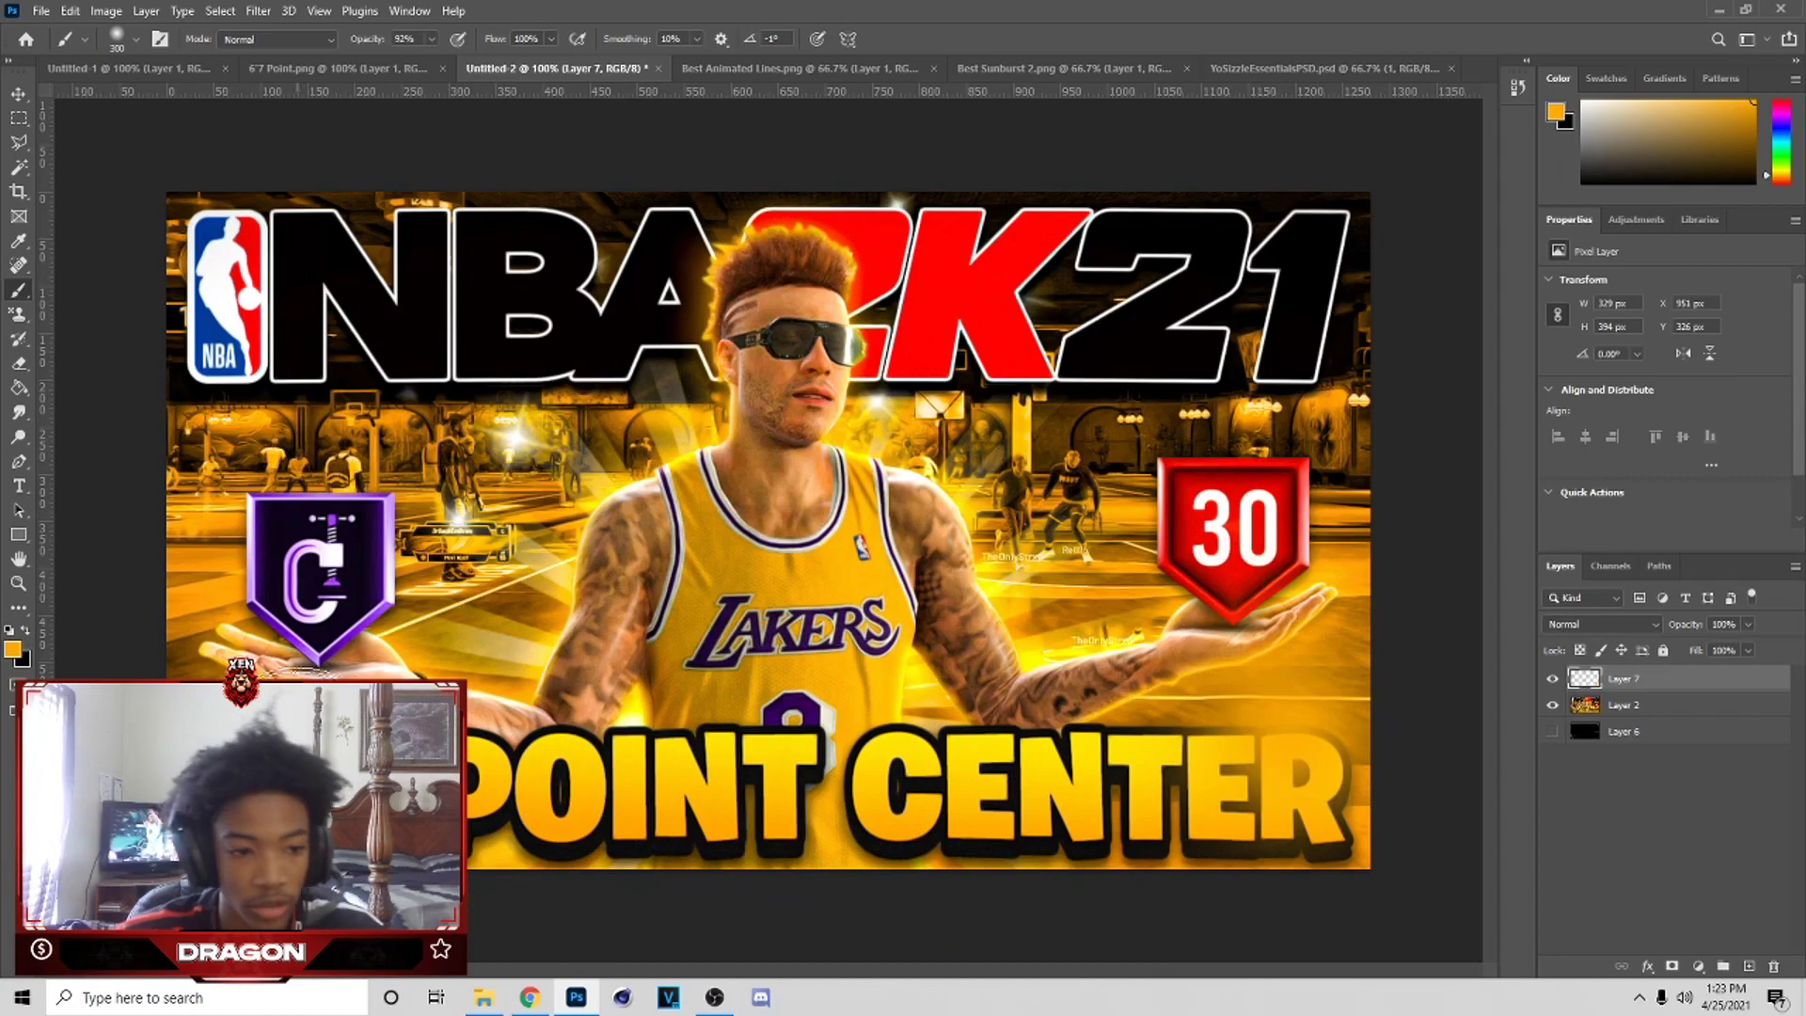
{"action": "left_click", "coordinate": [235, 819]}
{"action": "left_click", "coordinate": [795, 841]}
{"action": "left_click", "coordinate": [1610, 624]}
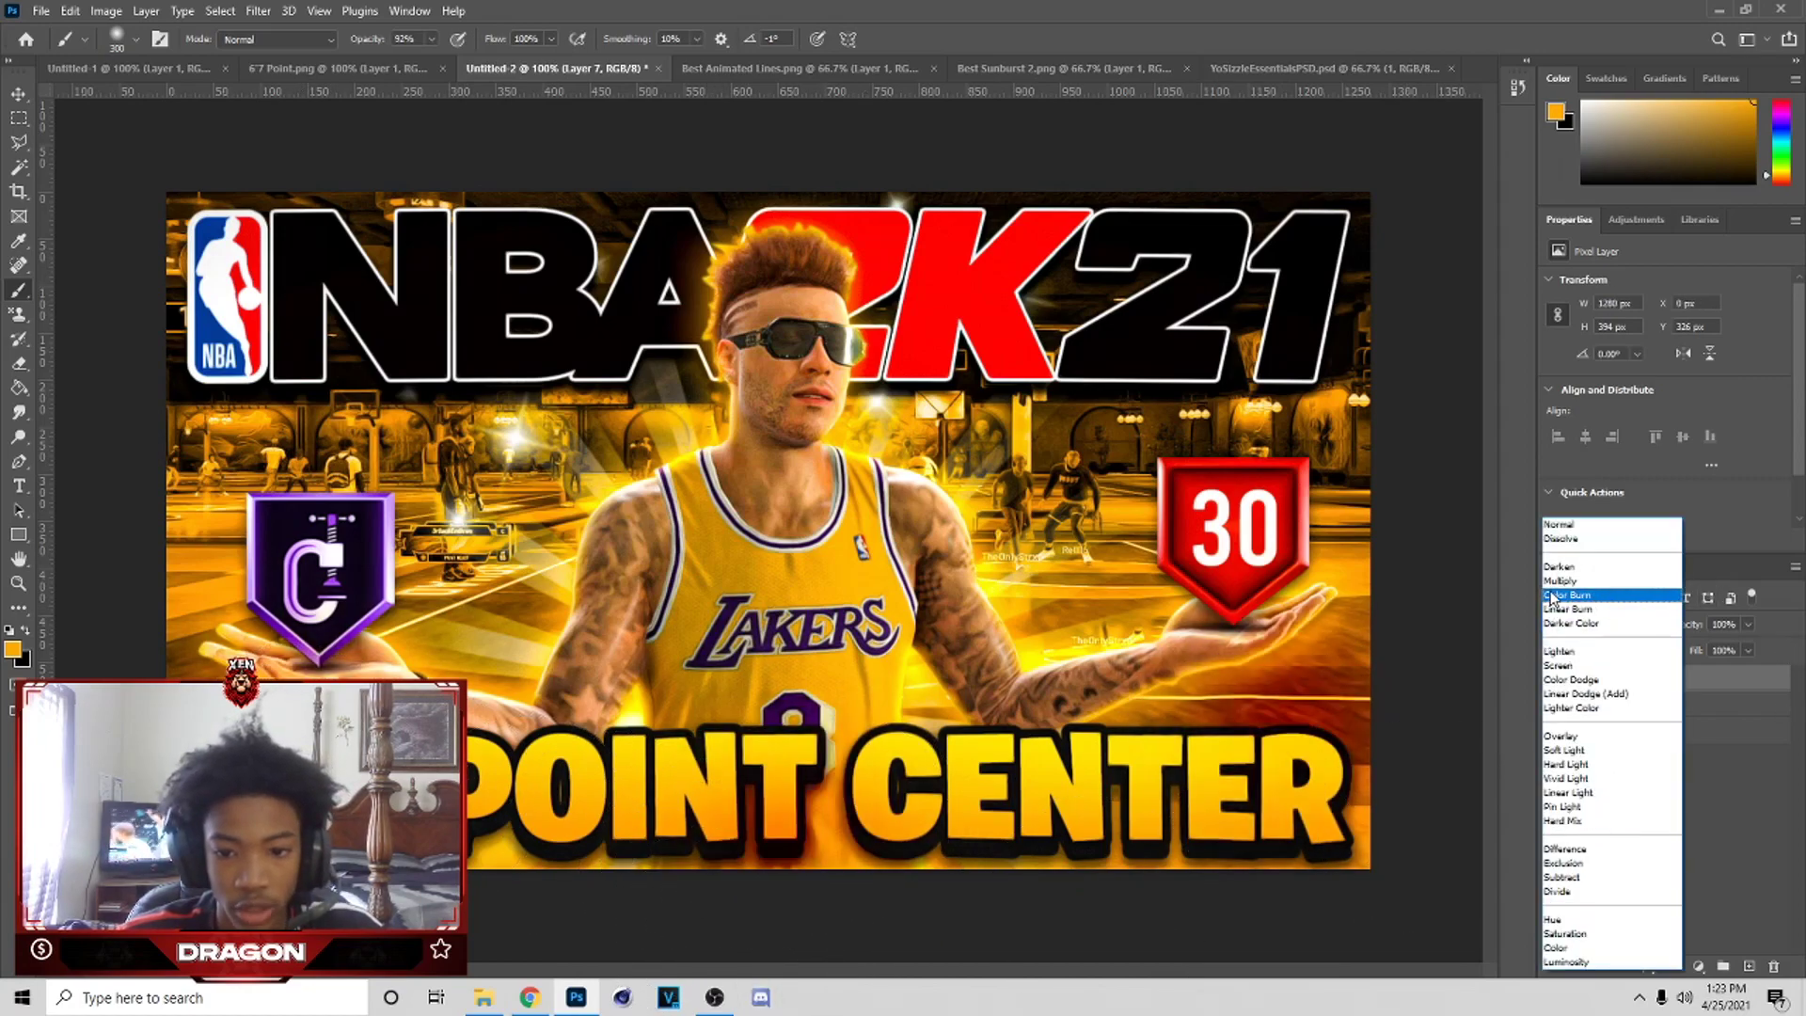
{"action": "left_click", "coordinate": [1614, 647]}
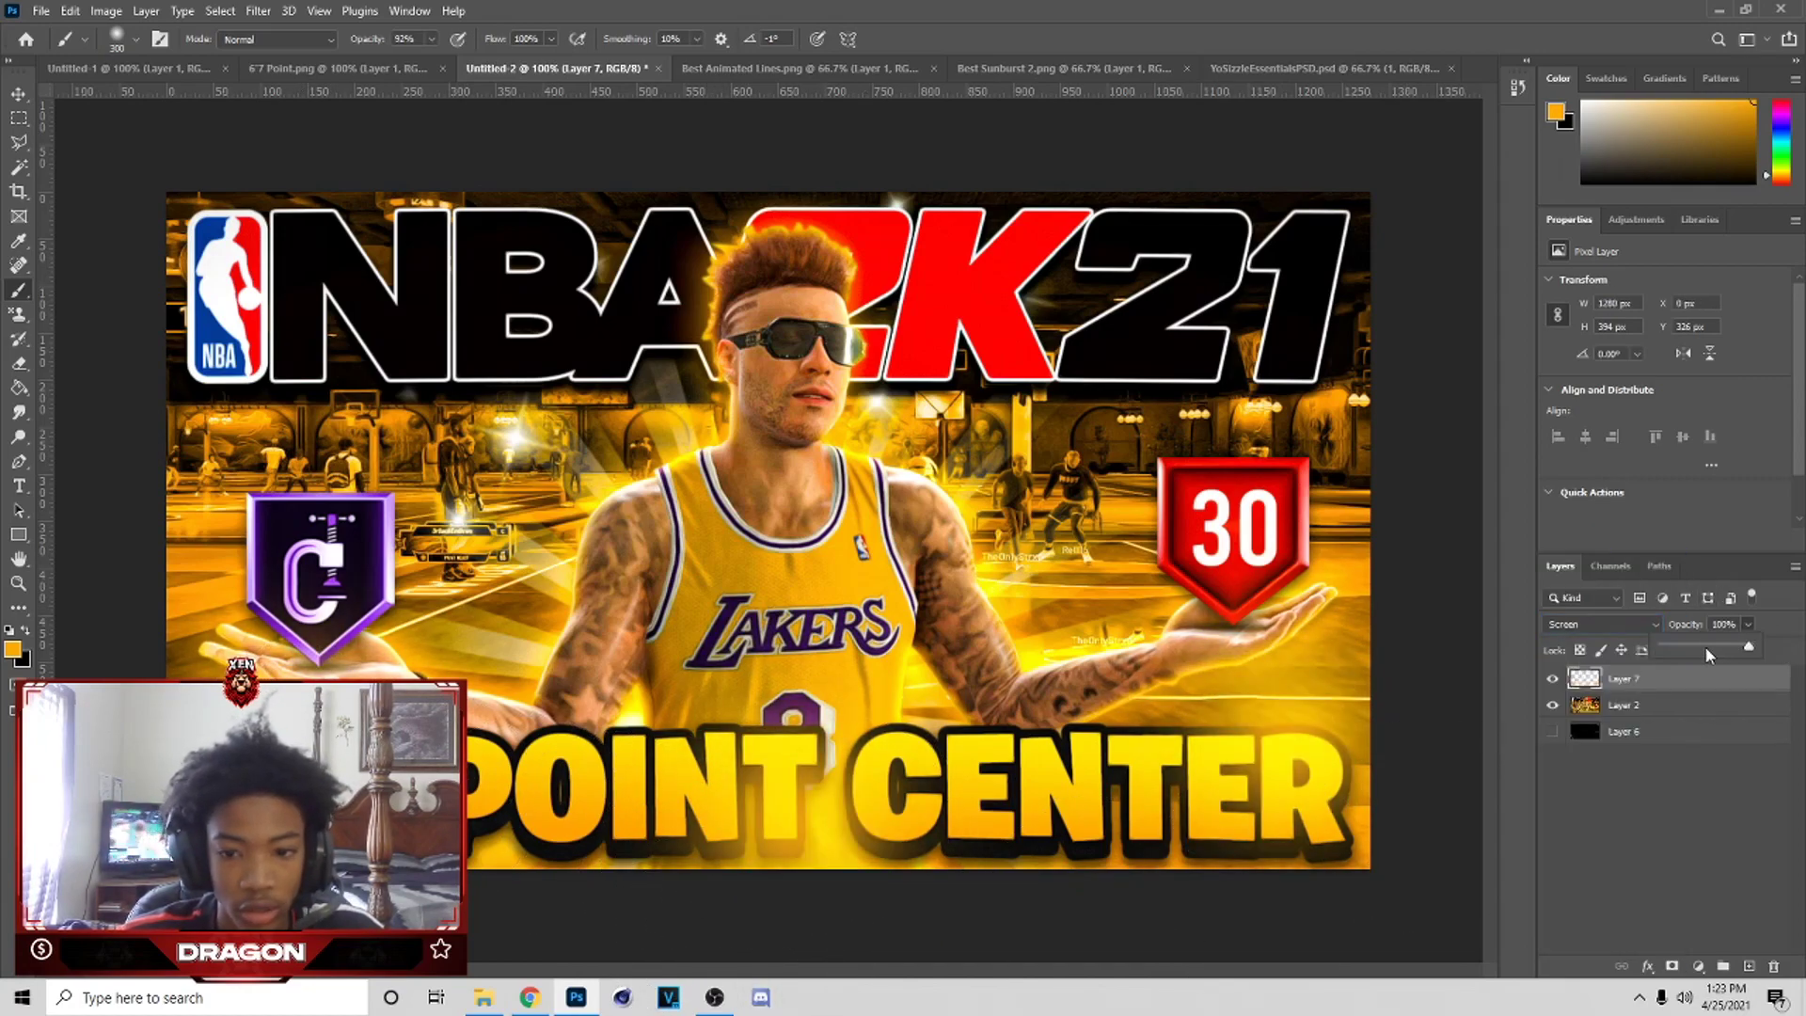
{"action": "left_click", "coordinate": [1683, 728]}
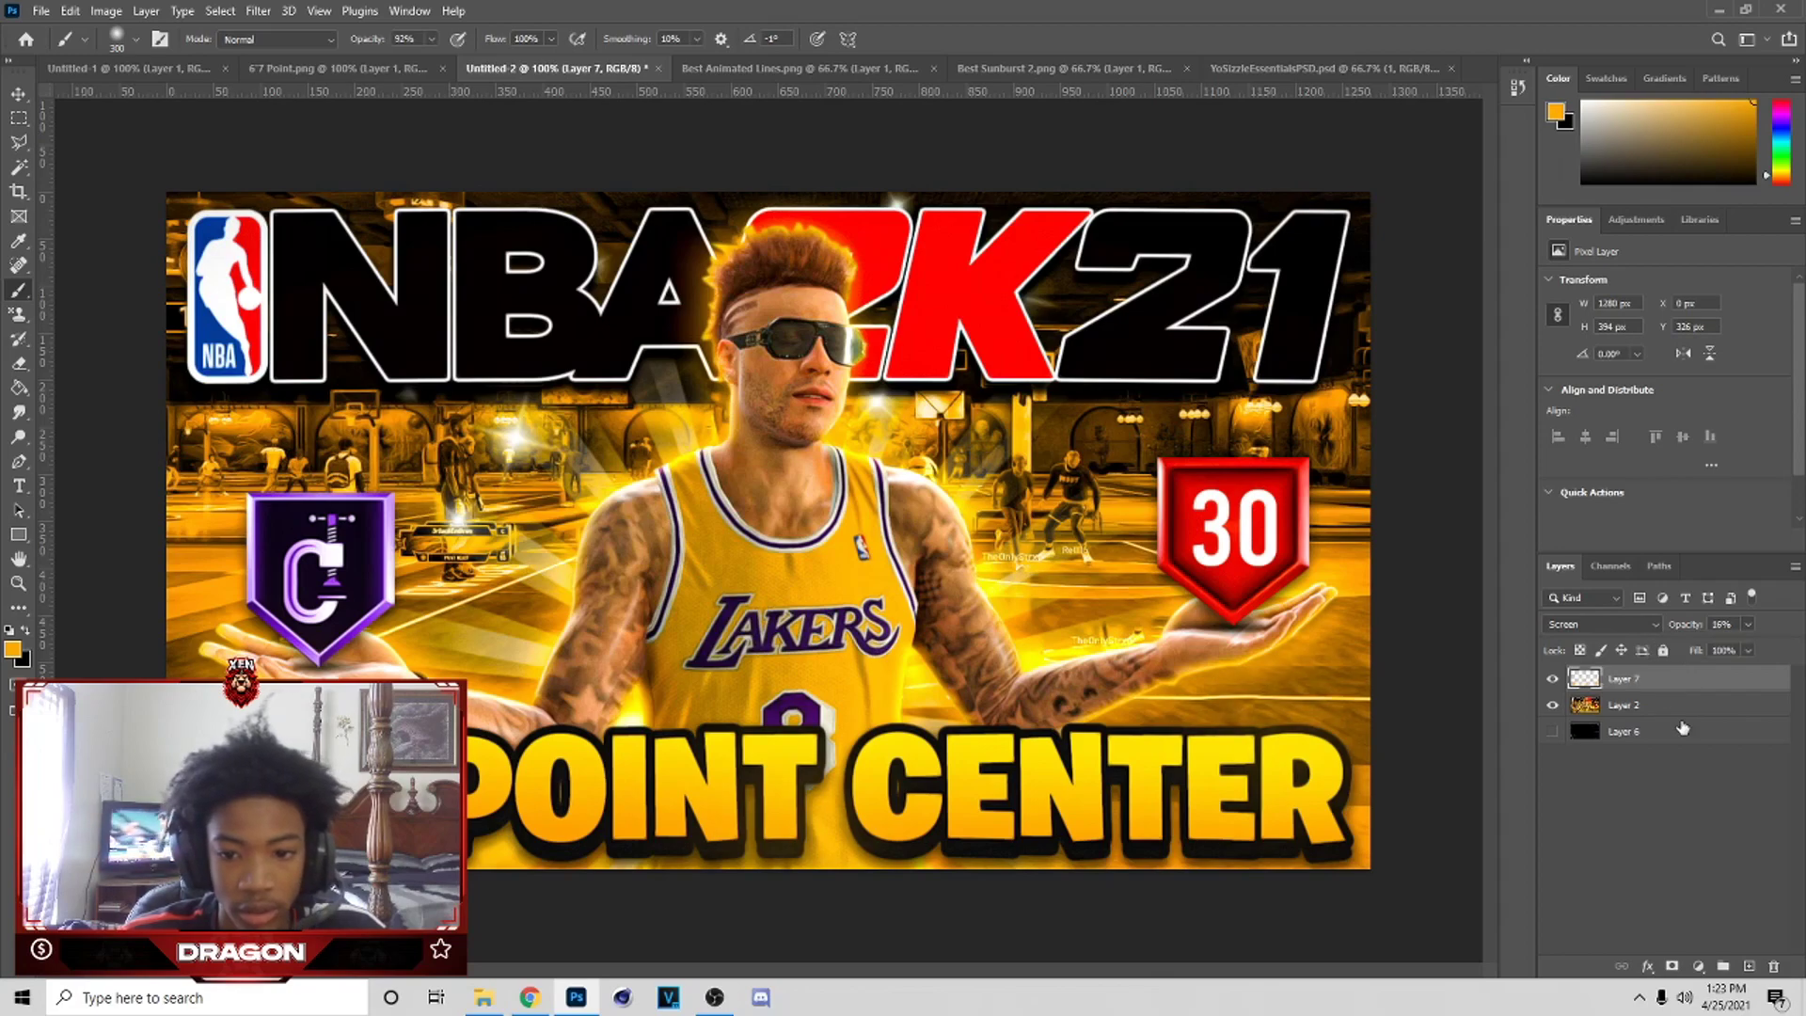
{"action": "left_click", "coordinate": [1750, 966]}
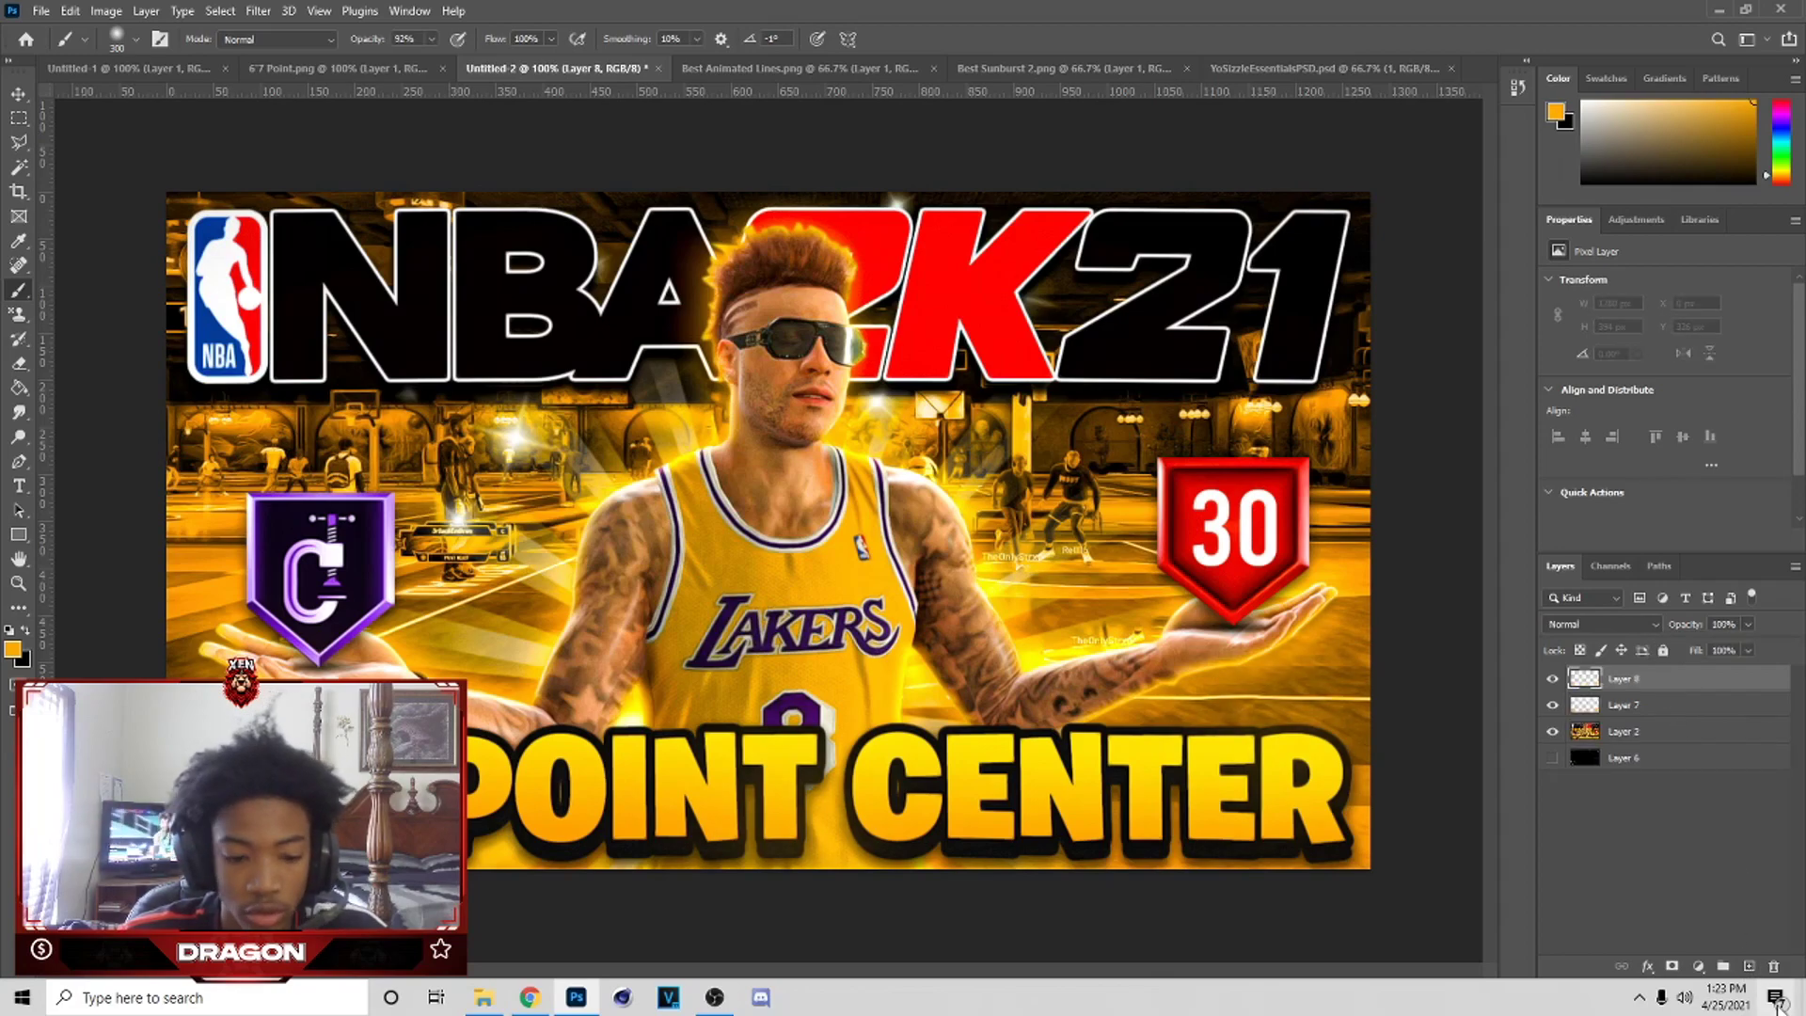
- Paint a soft red glow sampled from the 30 badge, blended as Screen at about 48%
{"action": "left_click", "coordinate": [13, 650]}
{"action": "left_click", "coordinate": [1303, 510]}
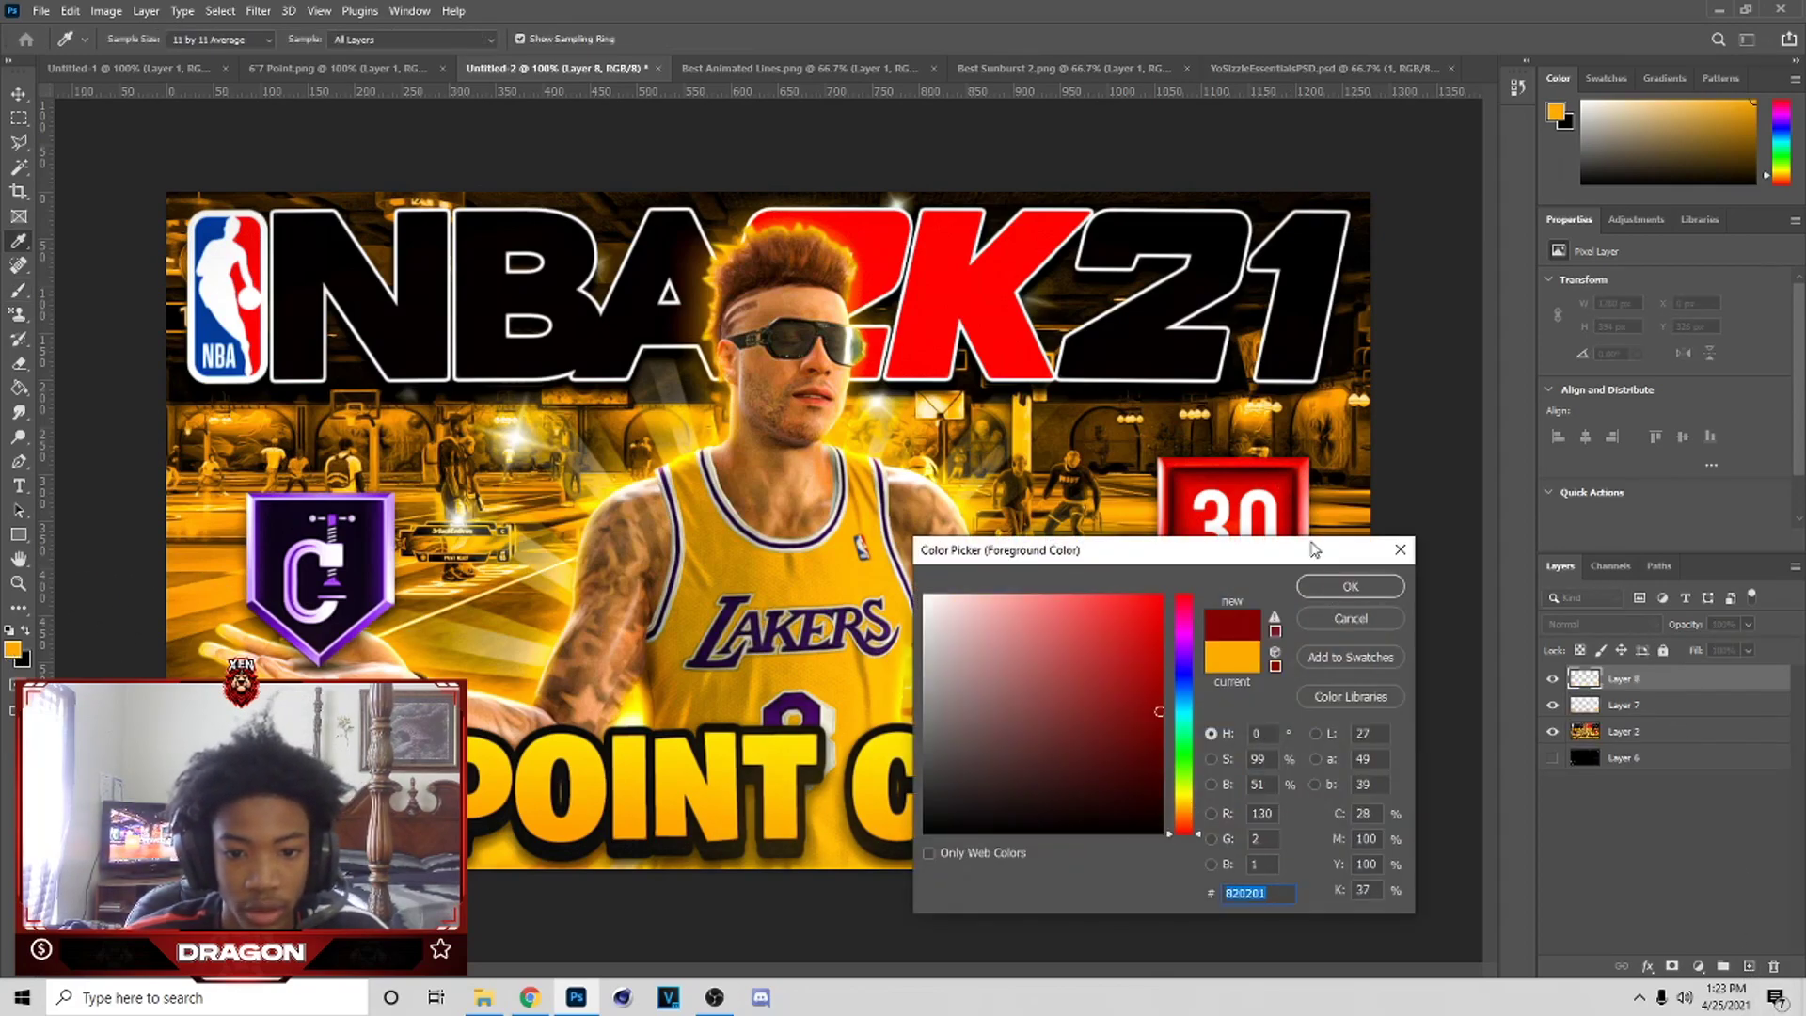
{"action": "left_click_drag", "start_coordinate": [1306, 530], "coordinate": [1286, 488]}
{"action": "left_click", "coordinate": [1347, 587]}
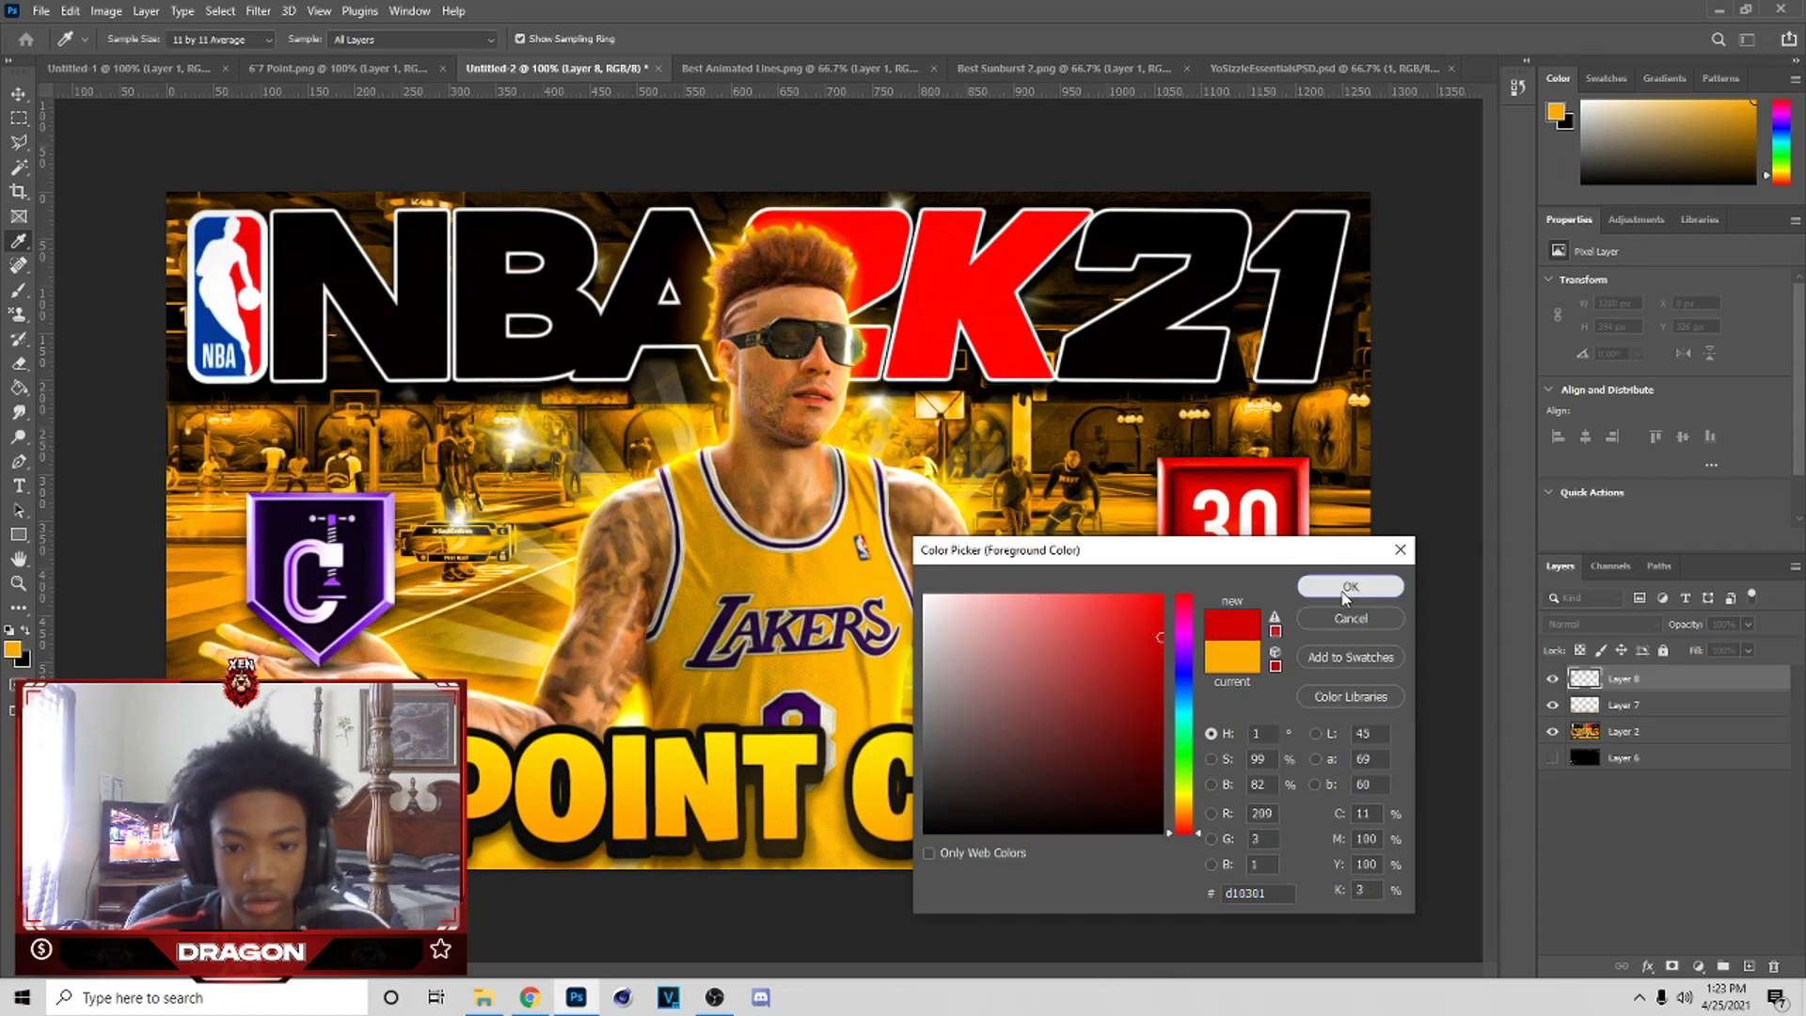
{"action": "left_click", "coordinate": [1227, 538]}
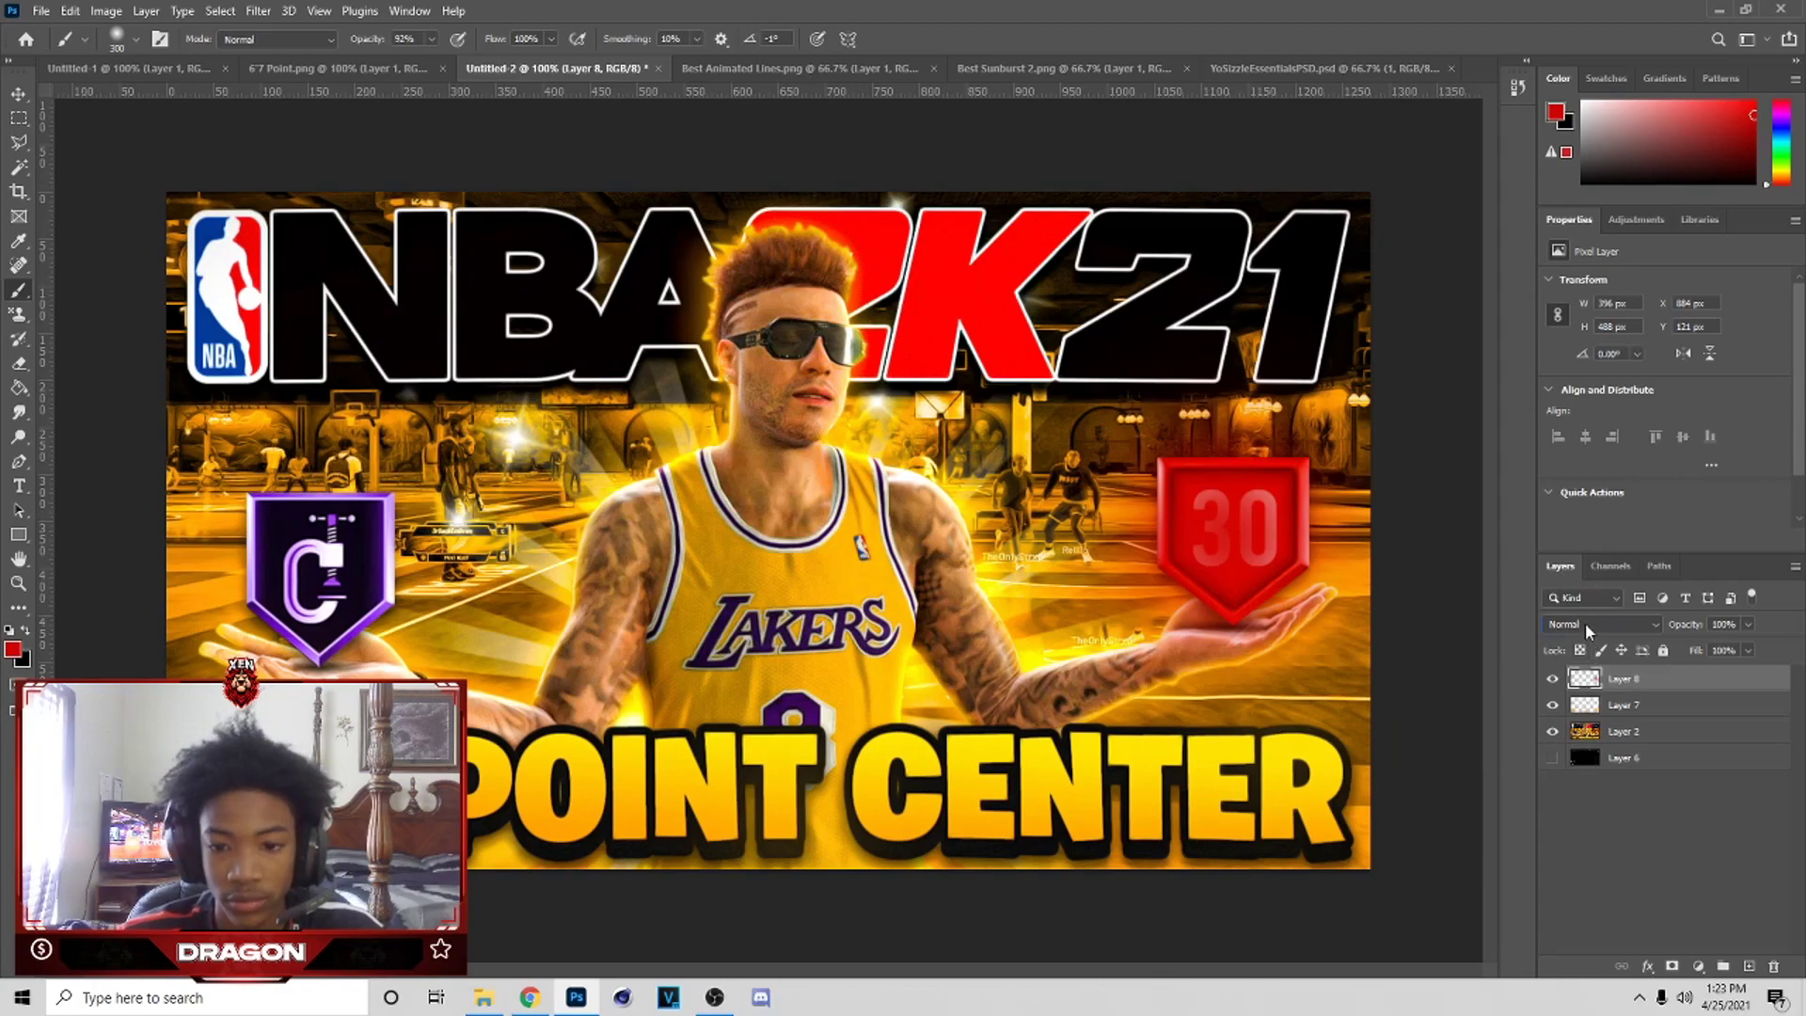
{"action": "left_click", "coordinate": [1589, 626]}
{"action": "left_click", "coordinate": [1679, 664]}
{"action": "left_click", "coordinate": [1750, 624]}
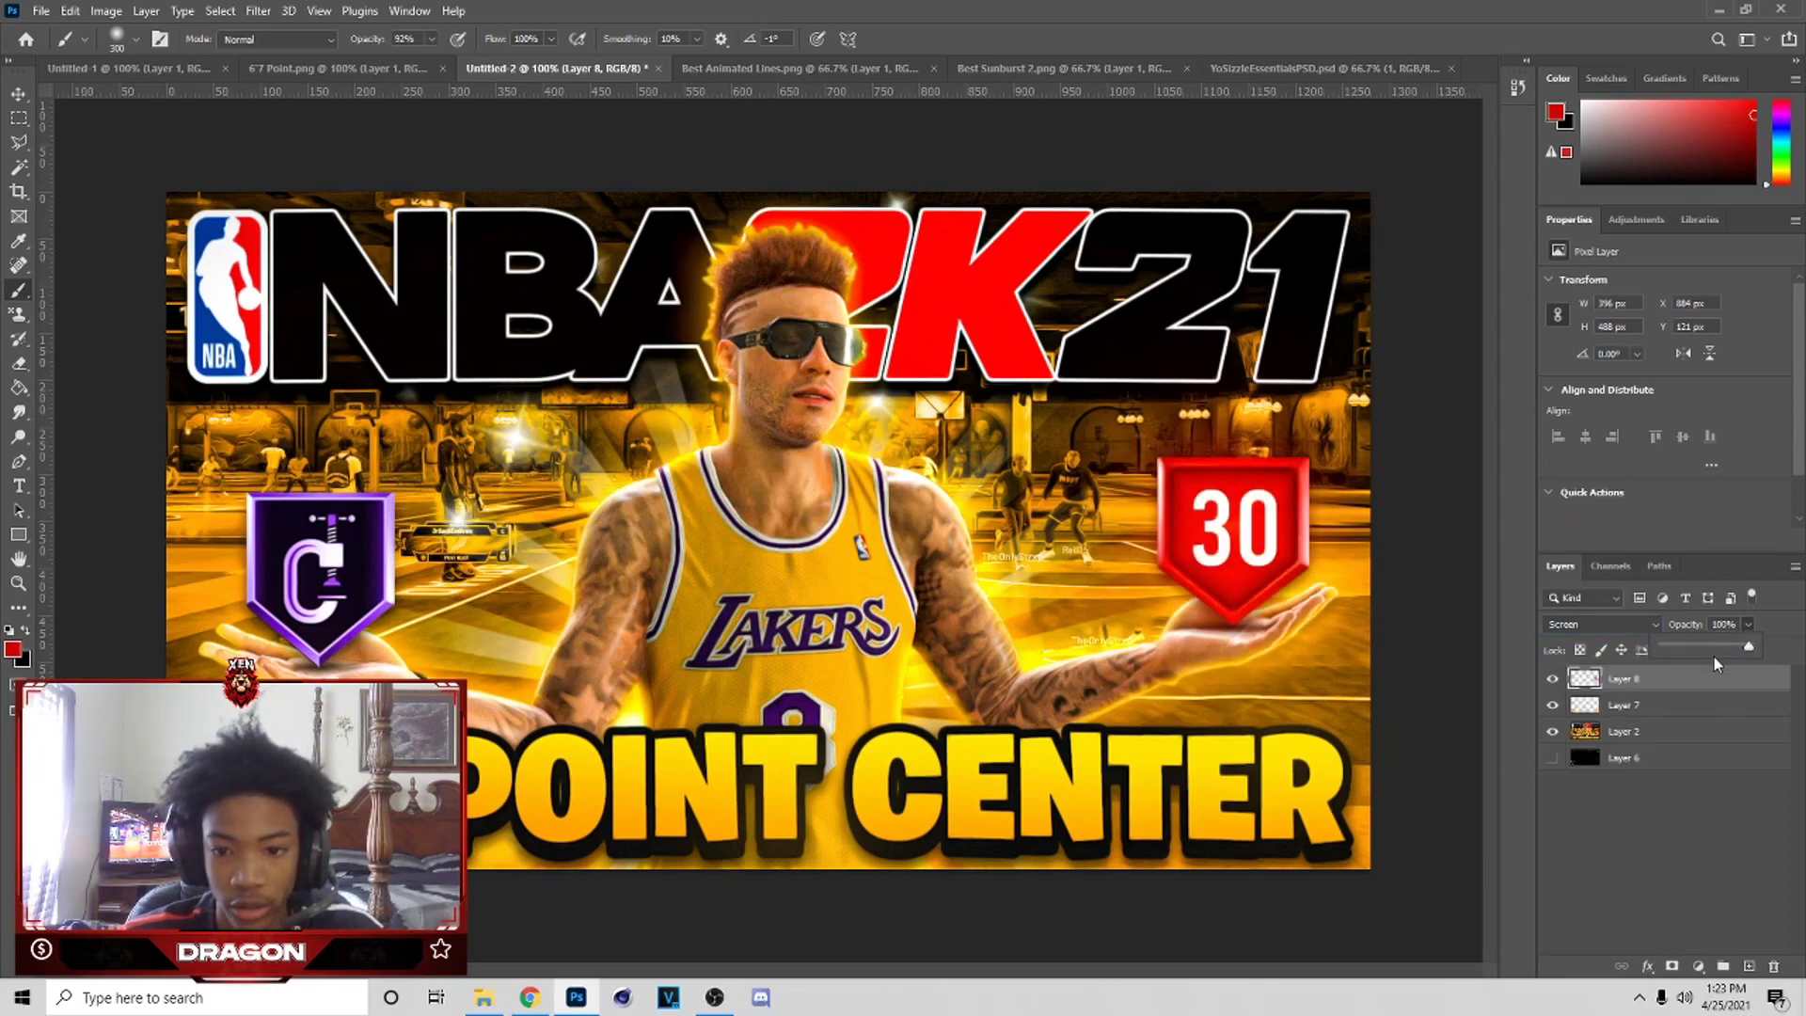
{"action": "left_click_drag", "start_coordinate": [1703, 656], "coordinate": [1705, 655]}
{"action": "left_click", "coordinate": [1753, 895]}
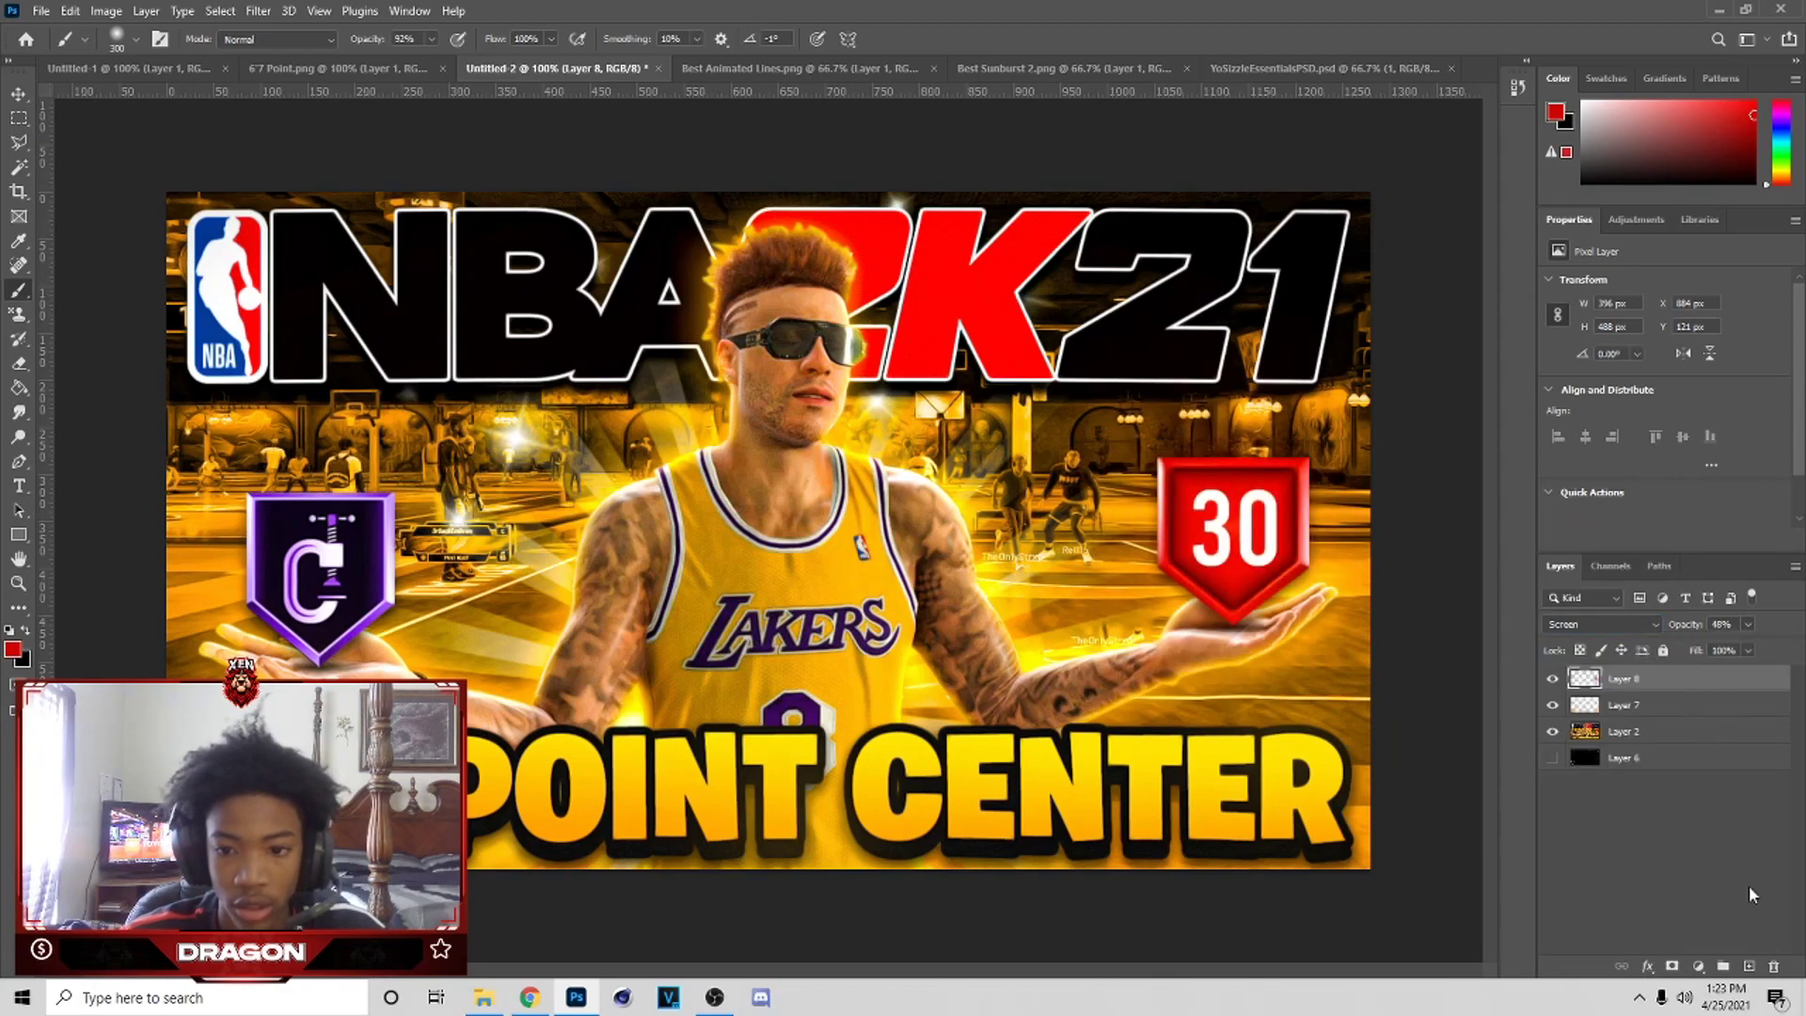
- On a new layer, paint a purple glow over the C badge, set to Screen at 30%
{"action": "left_click", "coordinate": [1747, 966]}
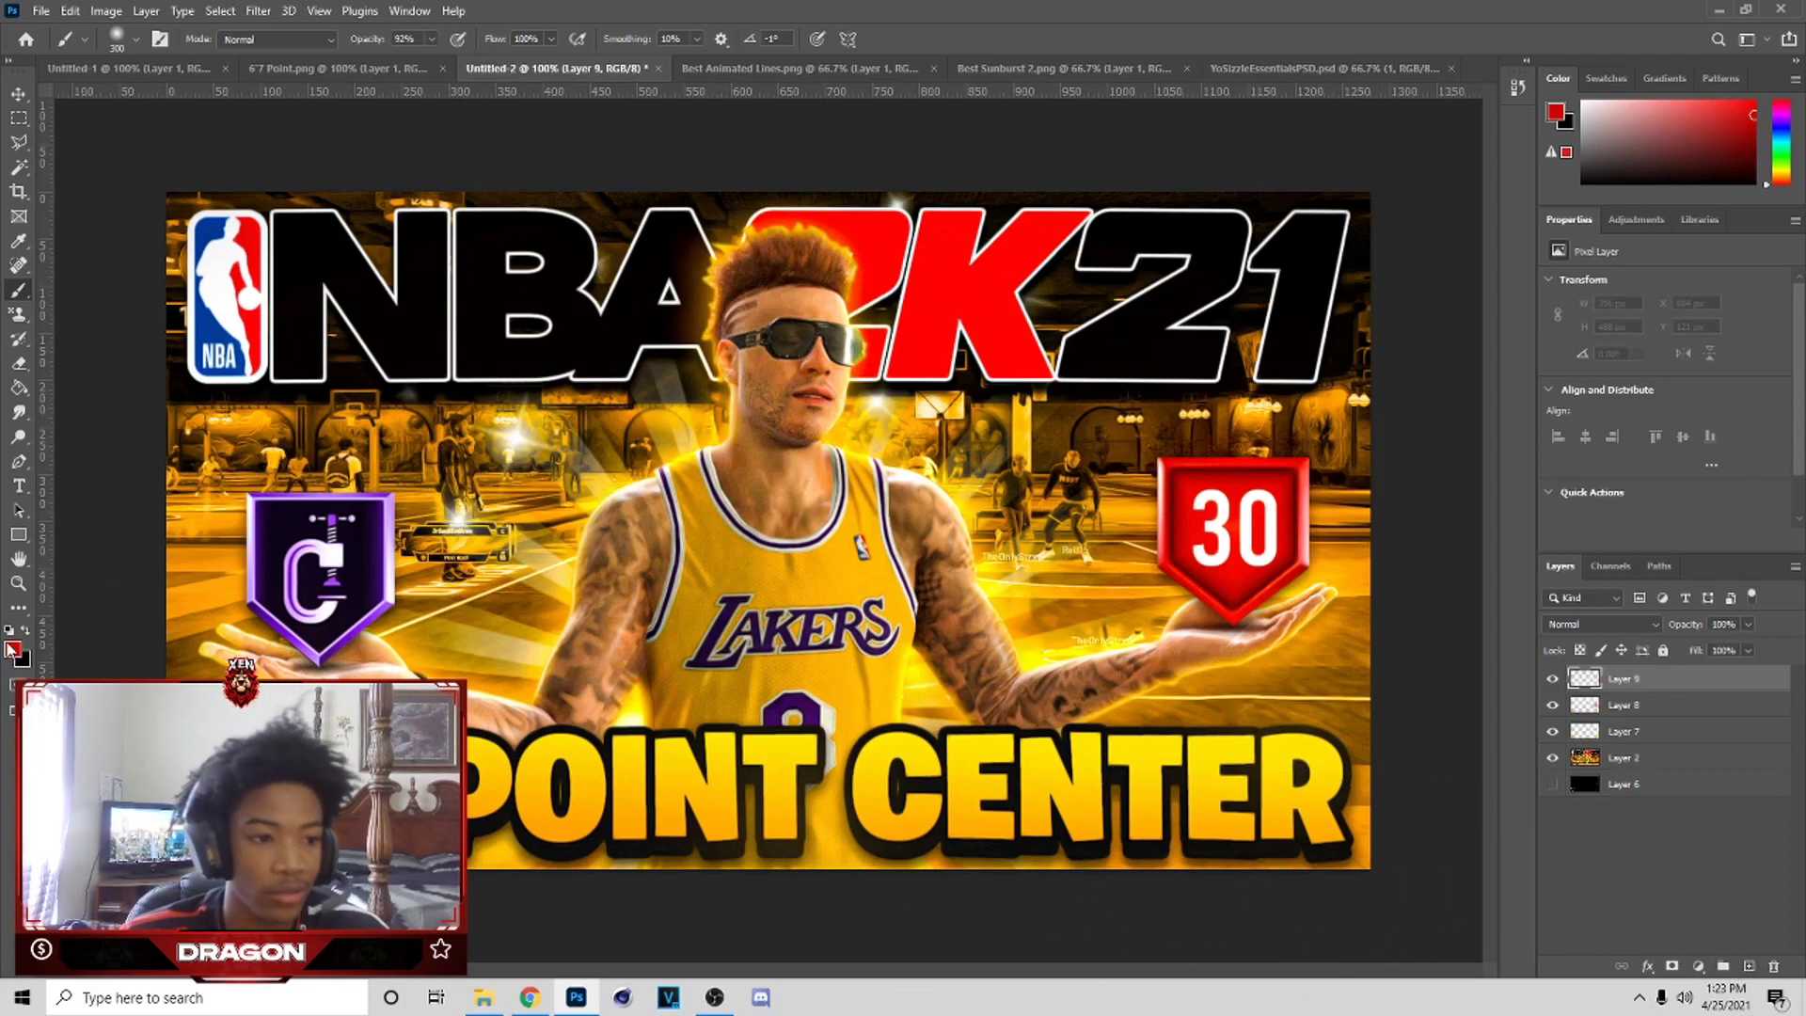
{"action": "left_click", "coordinate": [11, 650]}
{"action": "left_click_drag", "start_coordinate": [263, 592], "coordinate": [282, 614]}
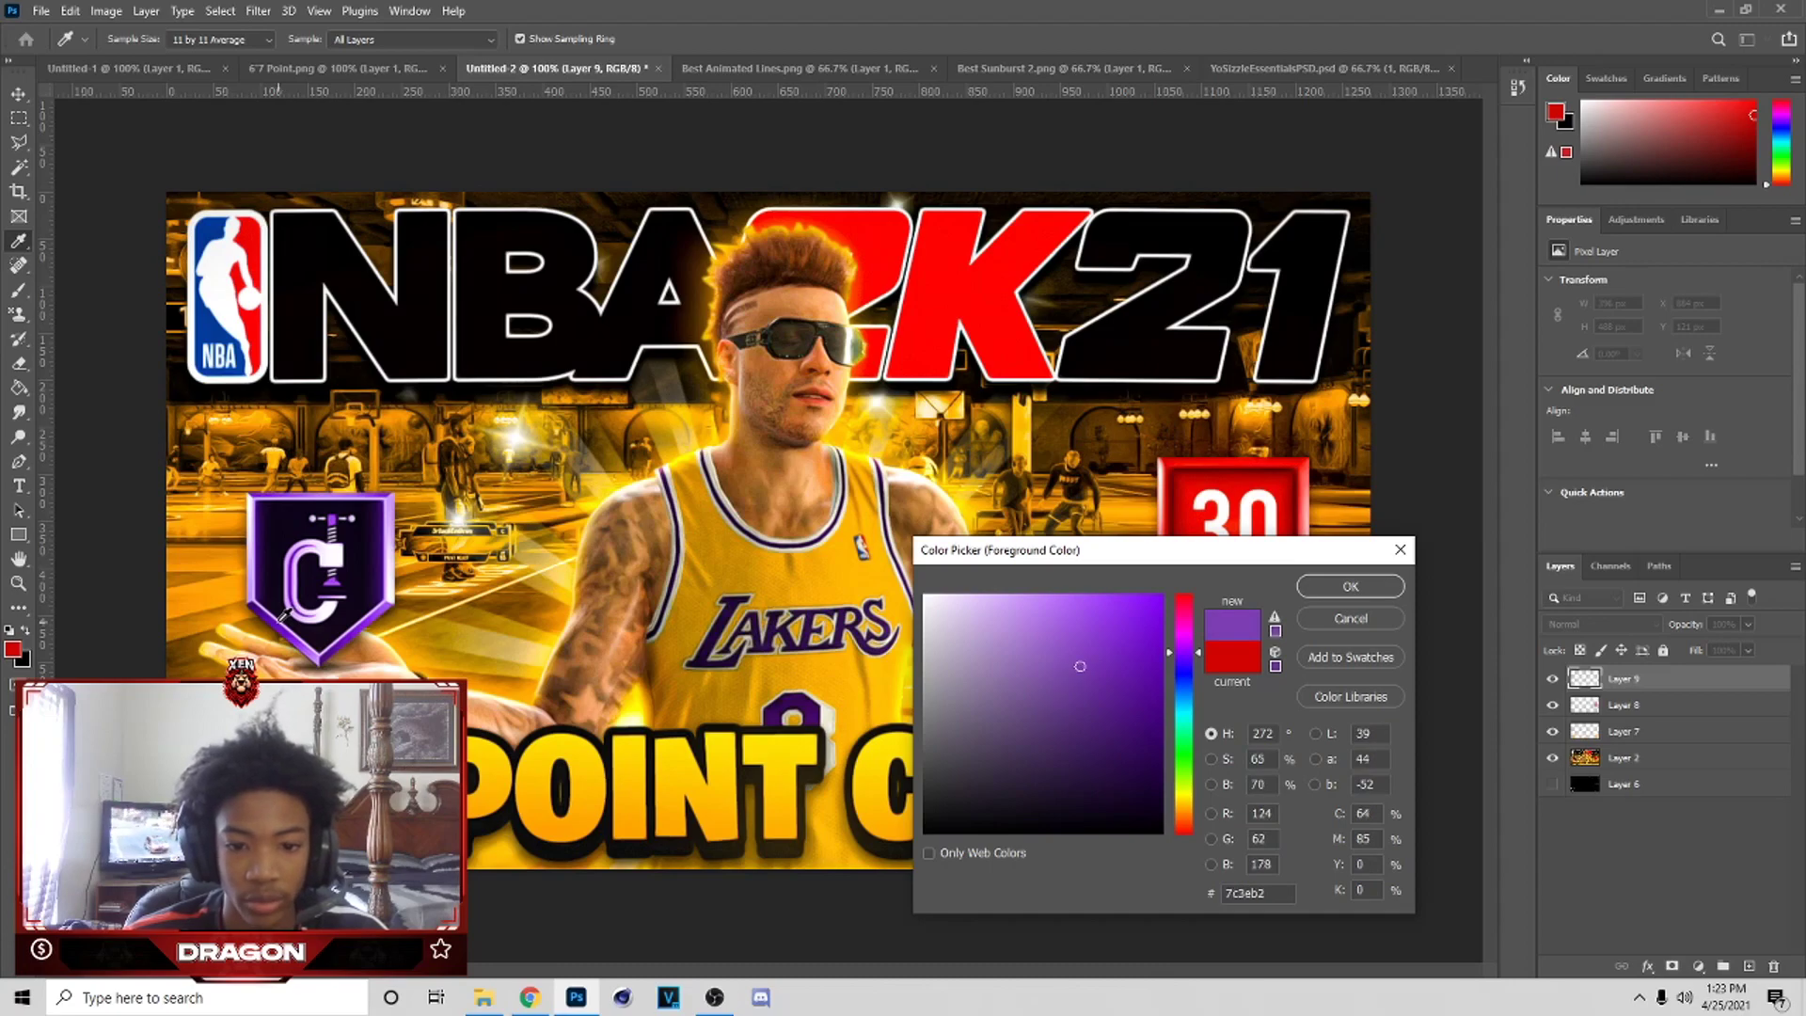
{"action": "left_click_drag", "start_coordinate": [1104, 657], "coordinate": [1118, 648]}
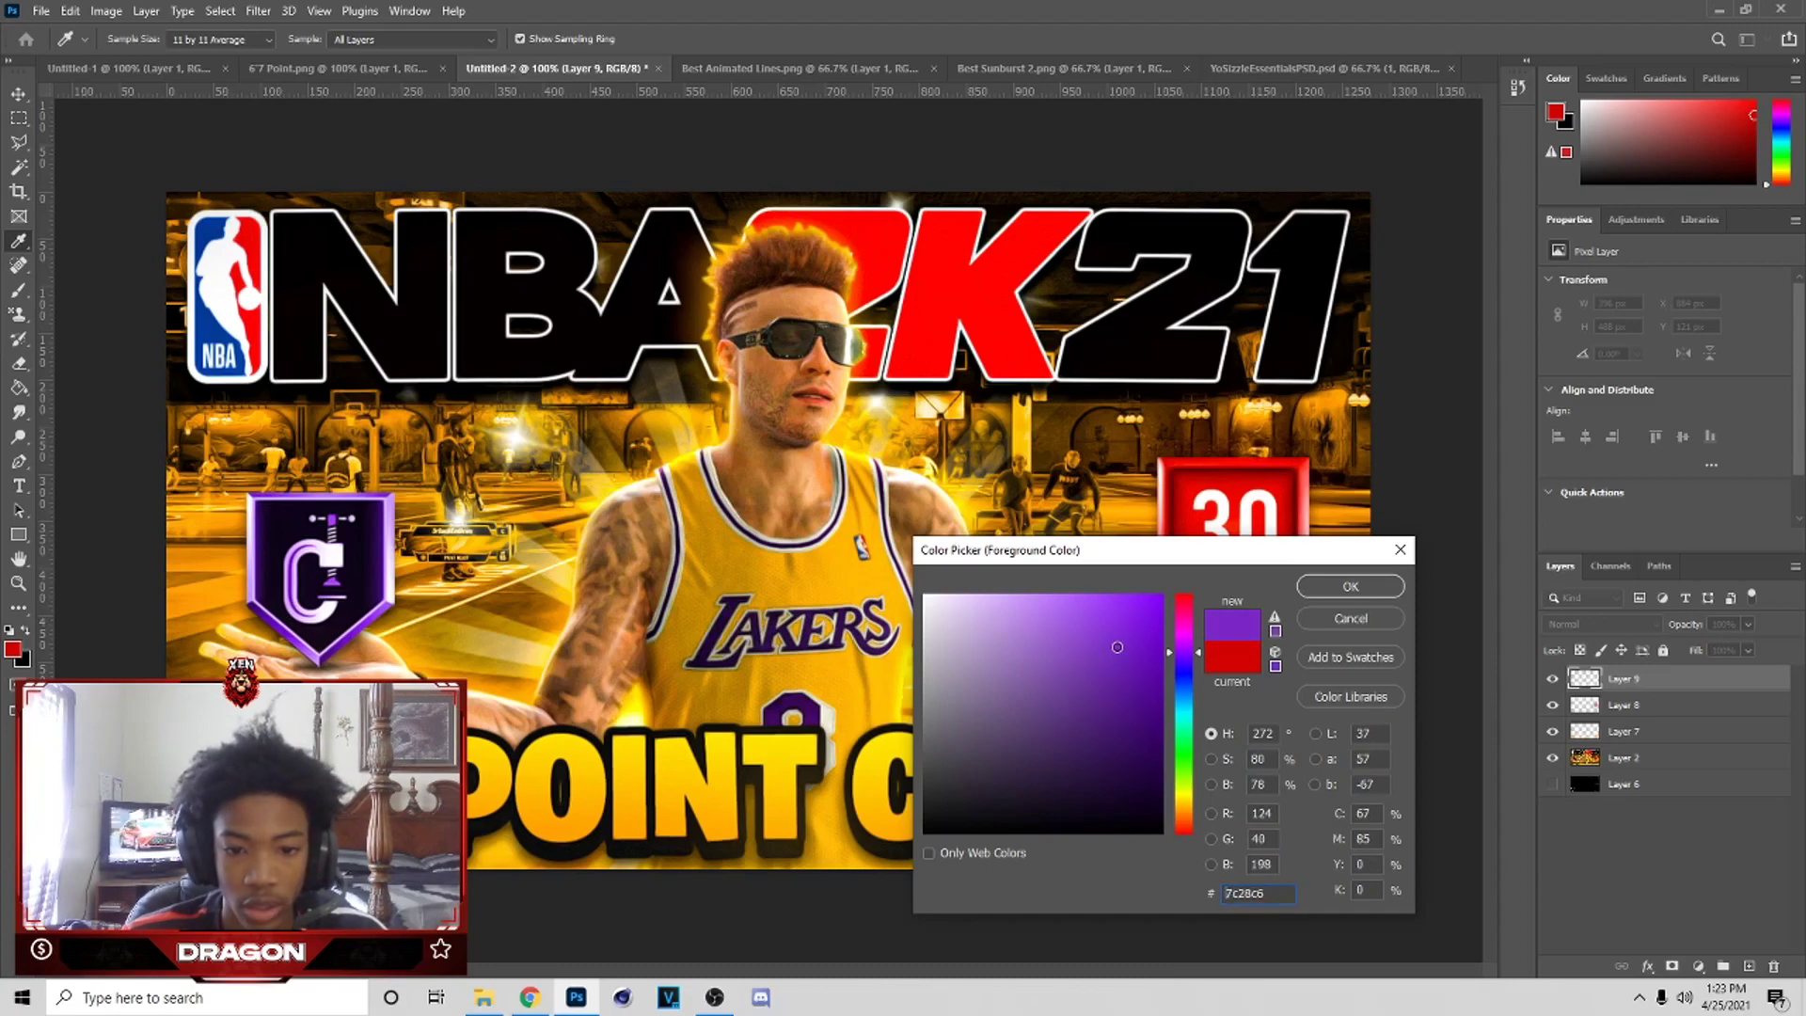
{"action": "left_click", "coordinate": [1350, 586]}
{"action": "key", "text": "b"}
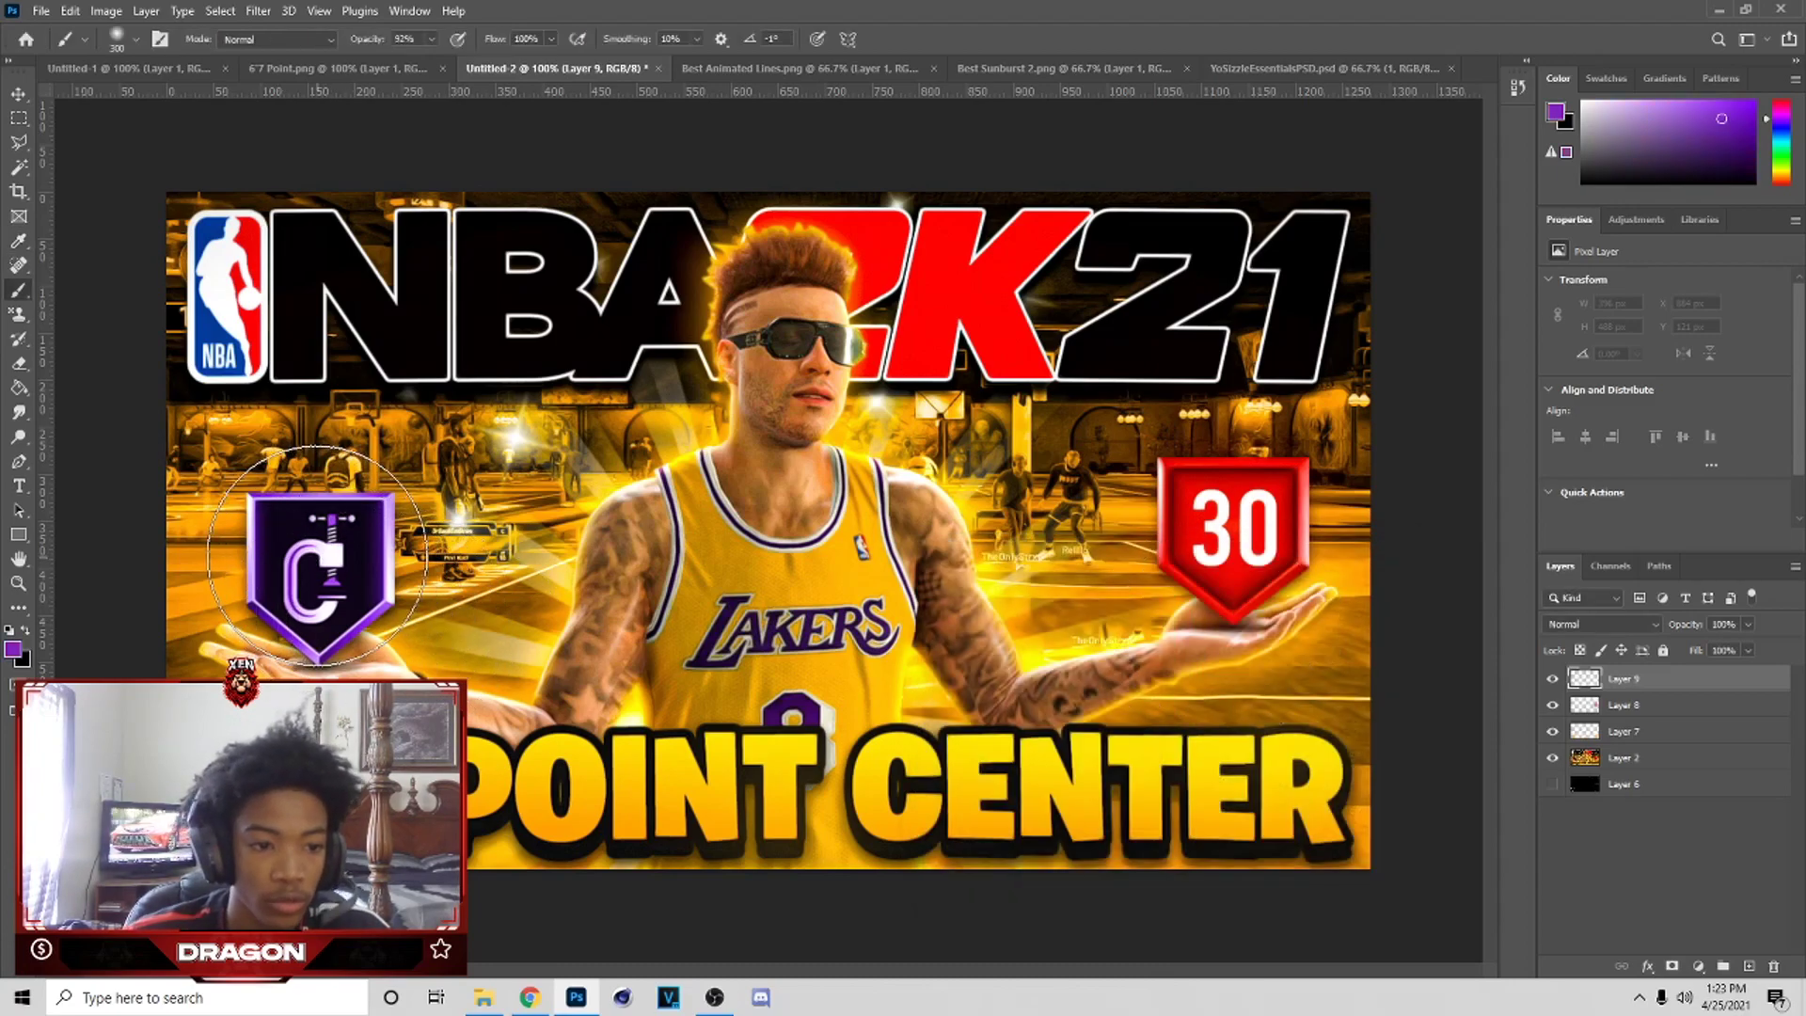
{"action": "left_click", "coordinate": [325, 563]}
{"action": "left_click", "coordinate": [1573, 629]}
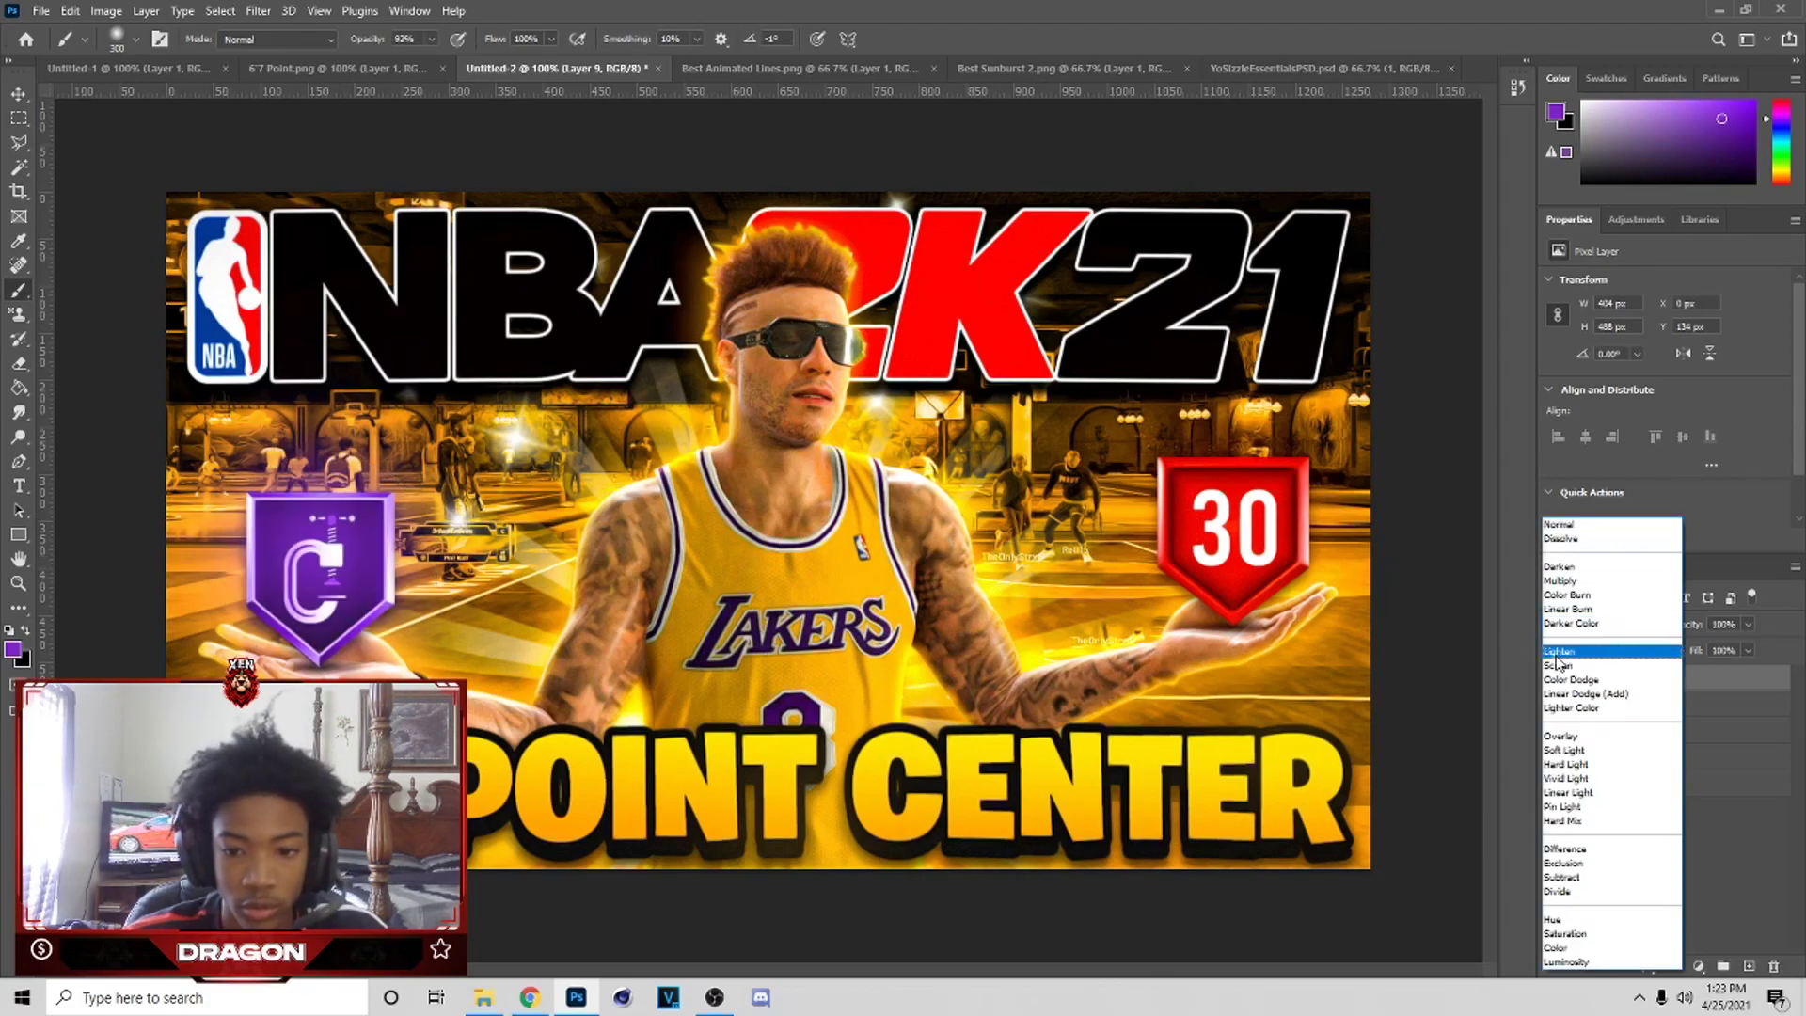
{"action": "left_click", "coordinate": [1569, 670]}
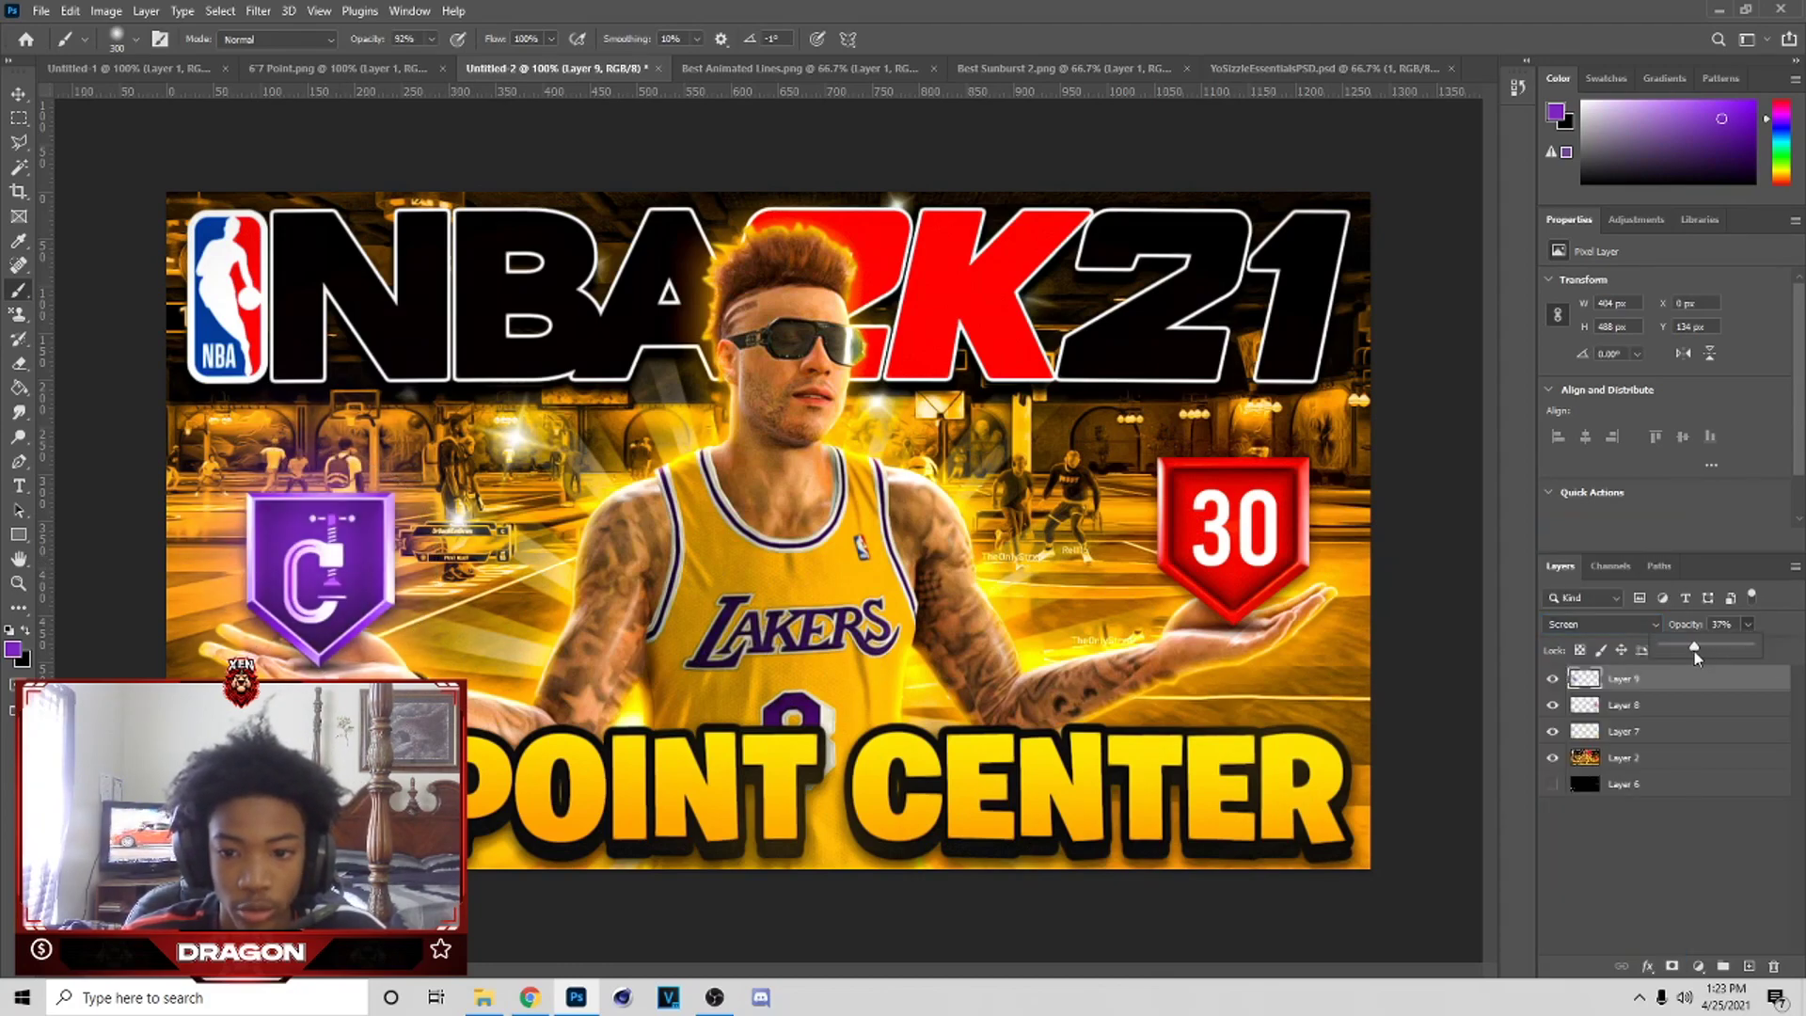
{"action": "left_click_drag", "start_coordinate": [1680, 651], "coordinate": [1690, 653]}
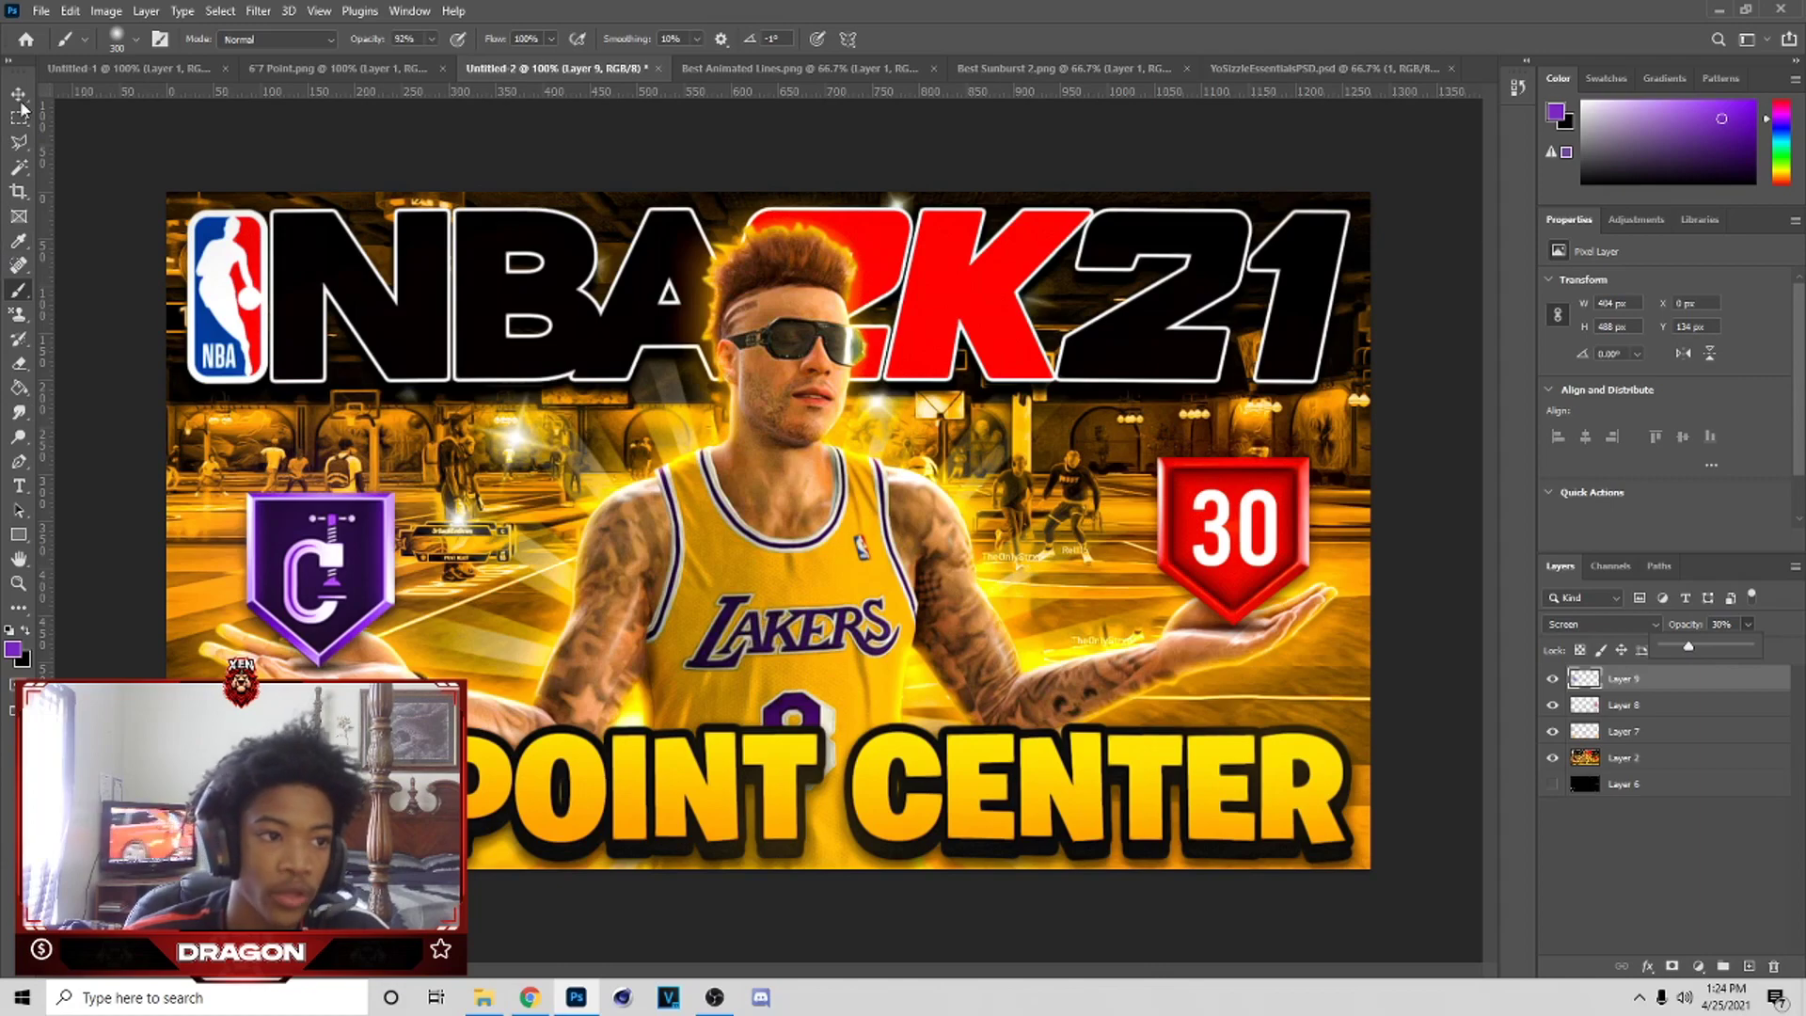
{"action": "left_click", "coordinate": [19, 96]}
- Merge visible layers, then paste the Dark Border layer from YoSizzleEssentialsPSD.psd into the thumbnail
{"action": "right_click", "coordinate": [1683, 688]}
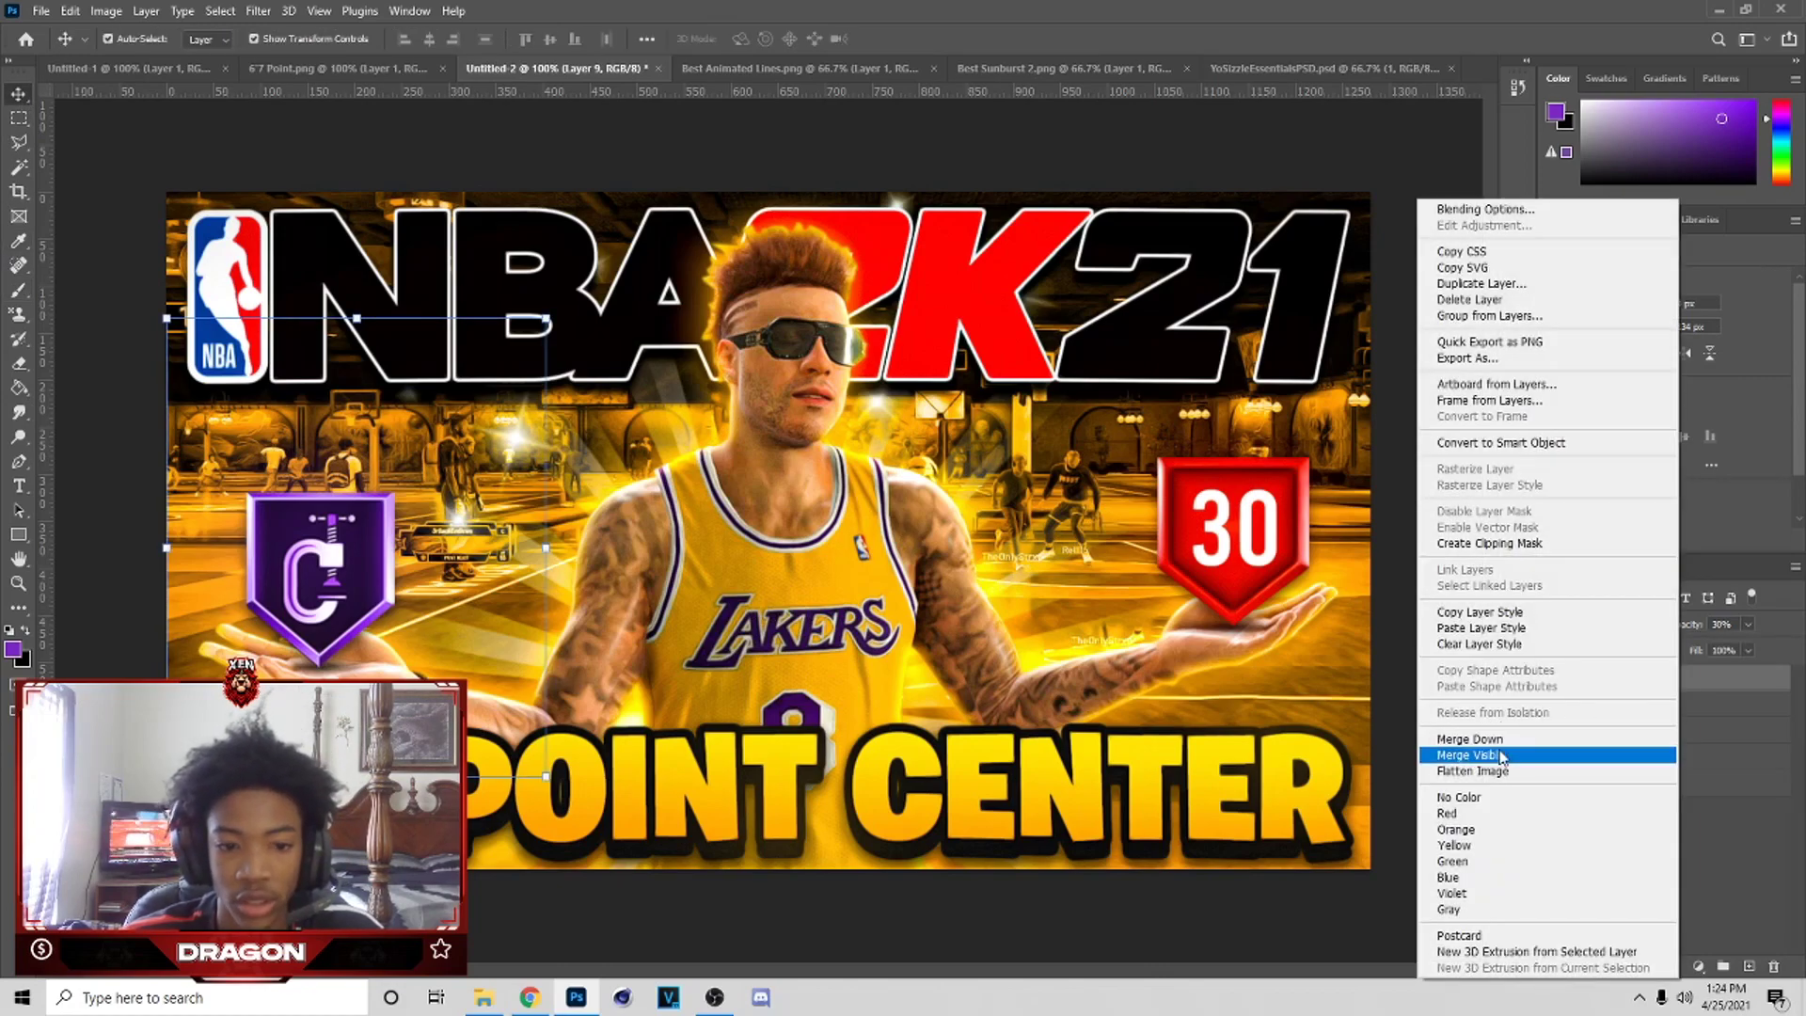
{"action": "left_click", "coordinate": [1468, 748]}
{"action": "left_click", "coordinate": [1293, 73]}
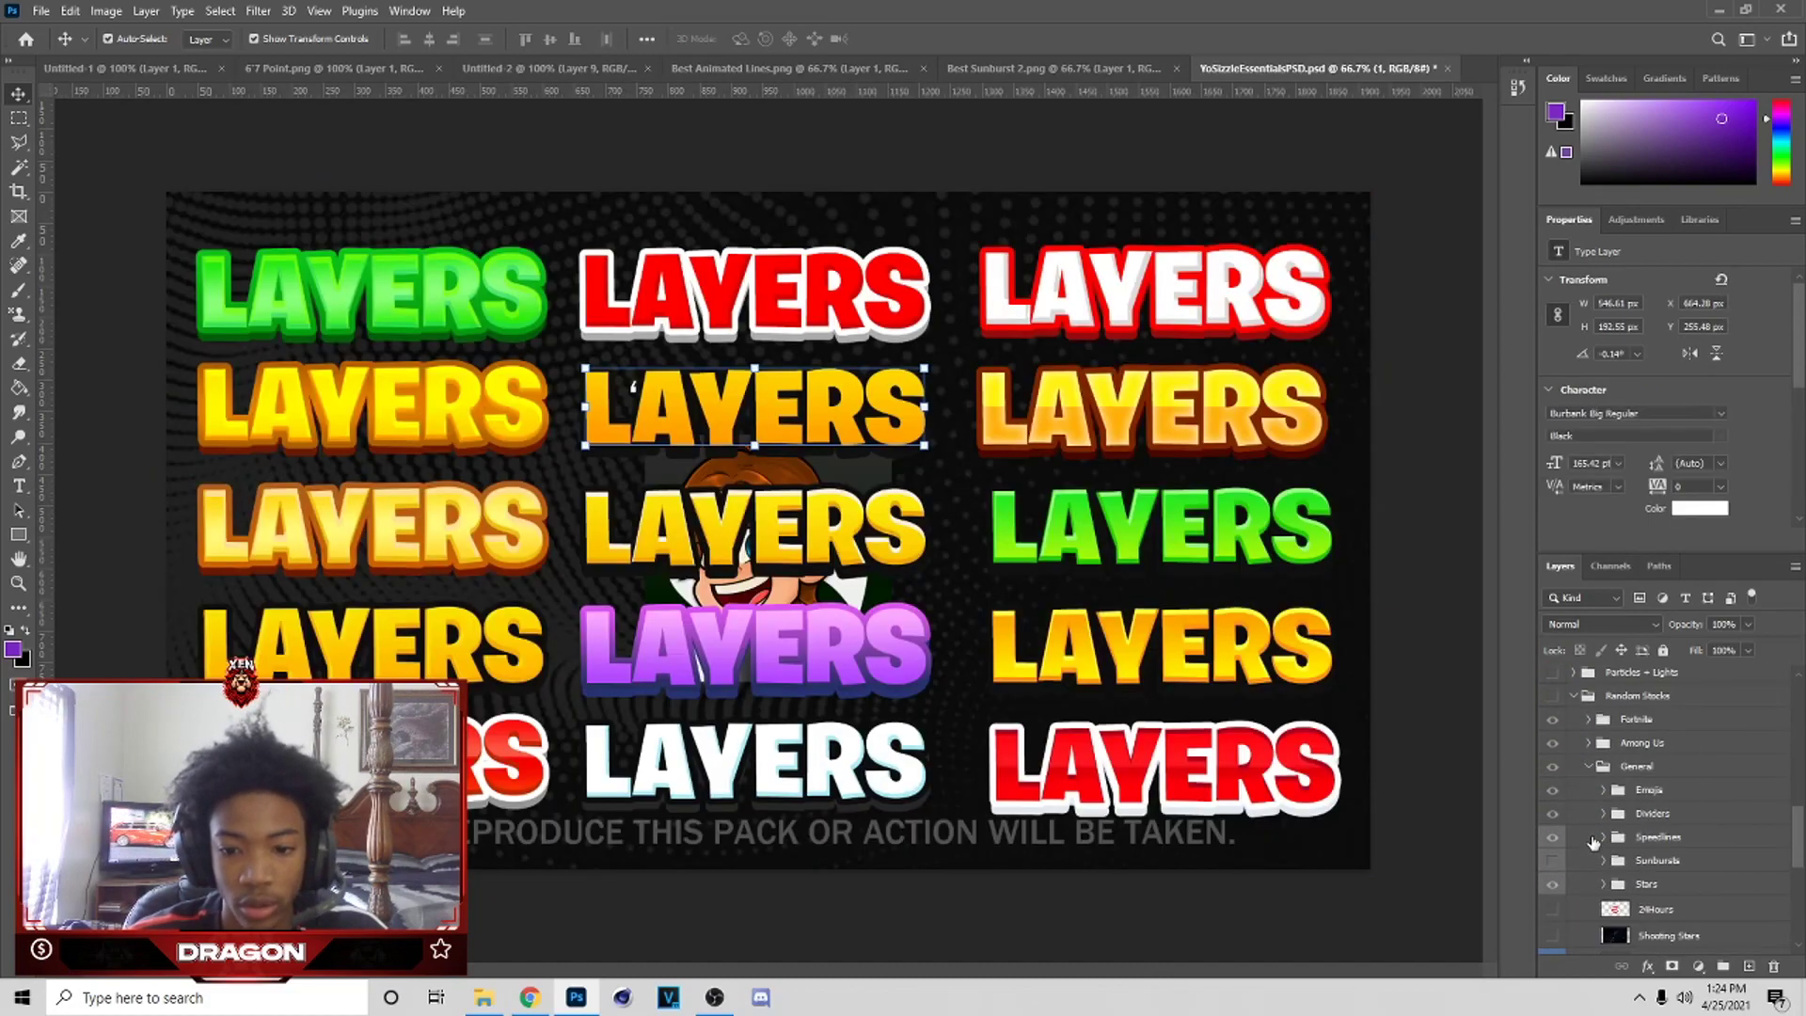
{"action": "left_click", "coordinate": [1672, 764]}
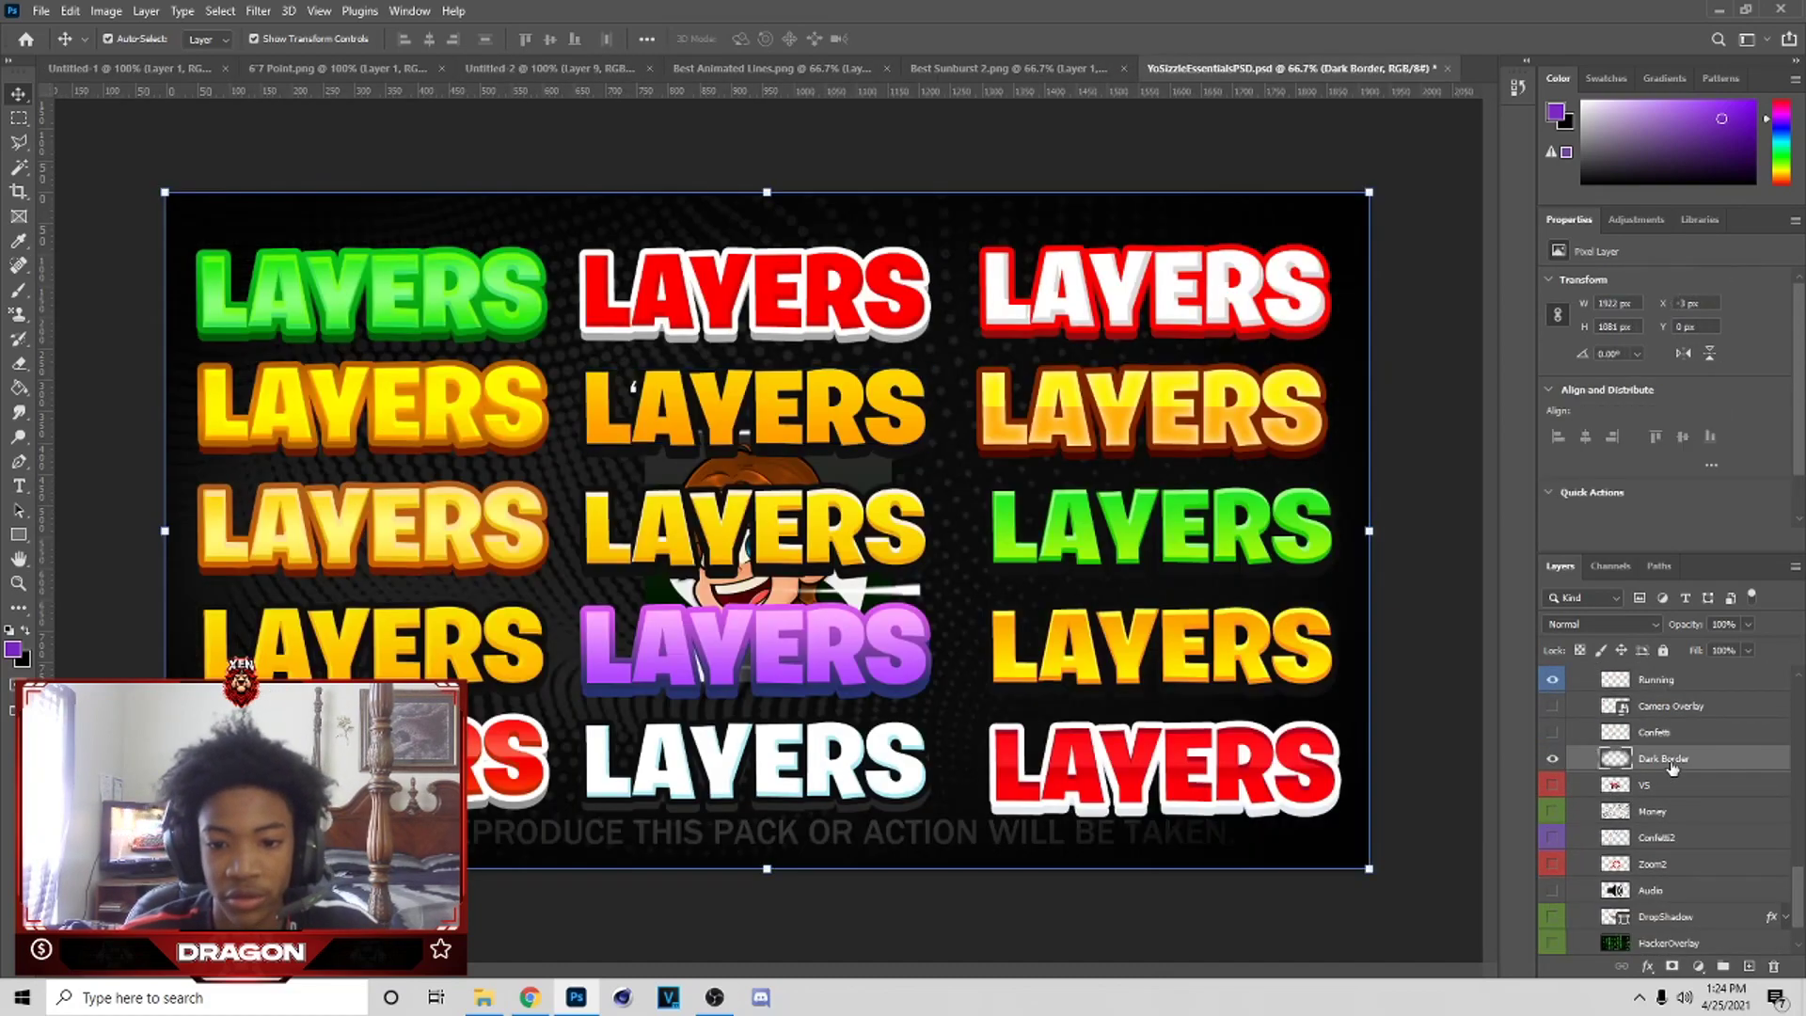
{"action": "left_click", "coordinate": [933, 66]}
{"action": "left_click", "coordinate": [505, 68]}
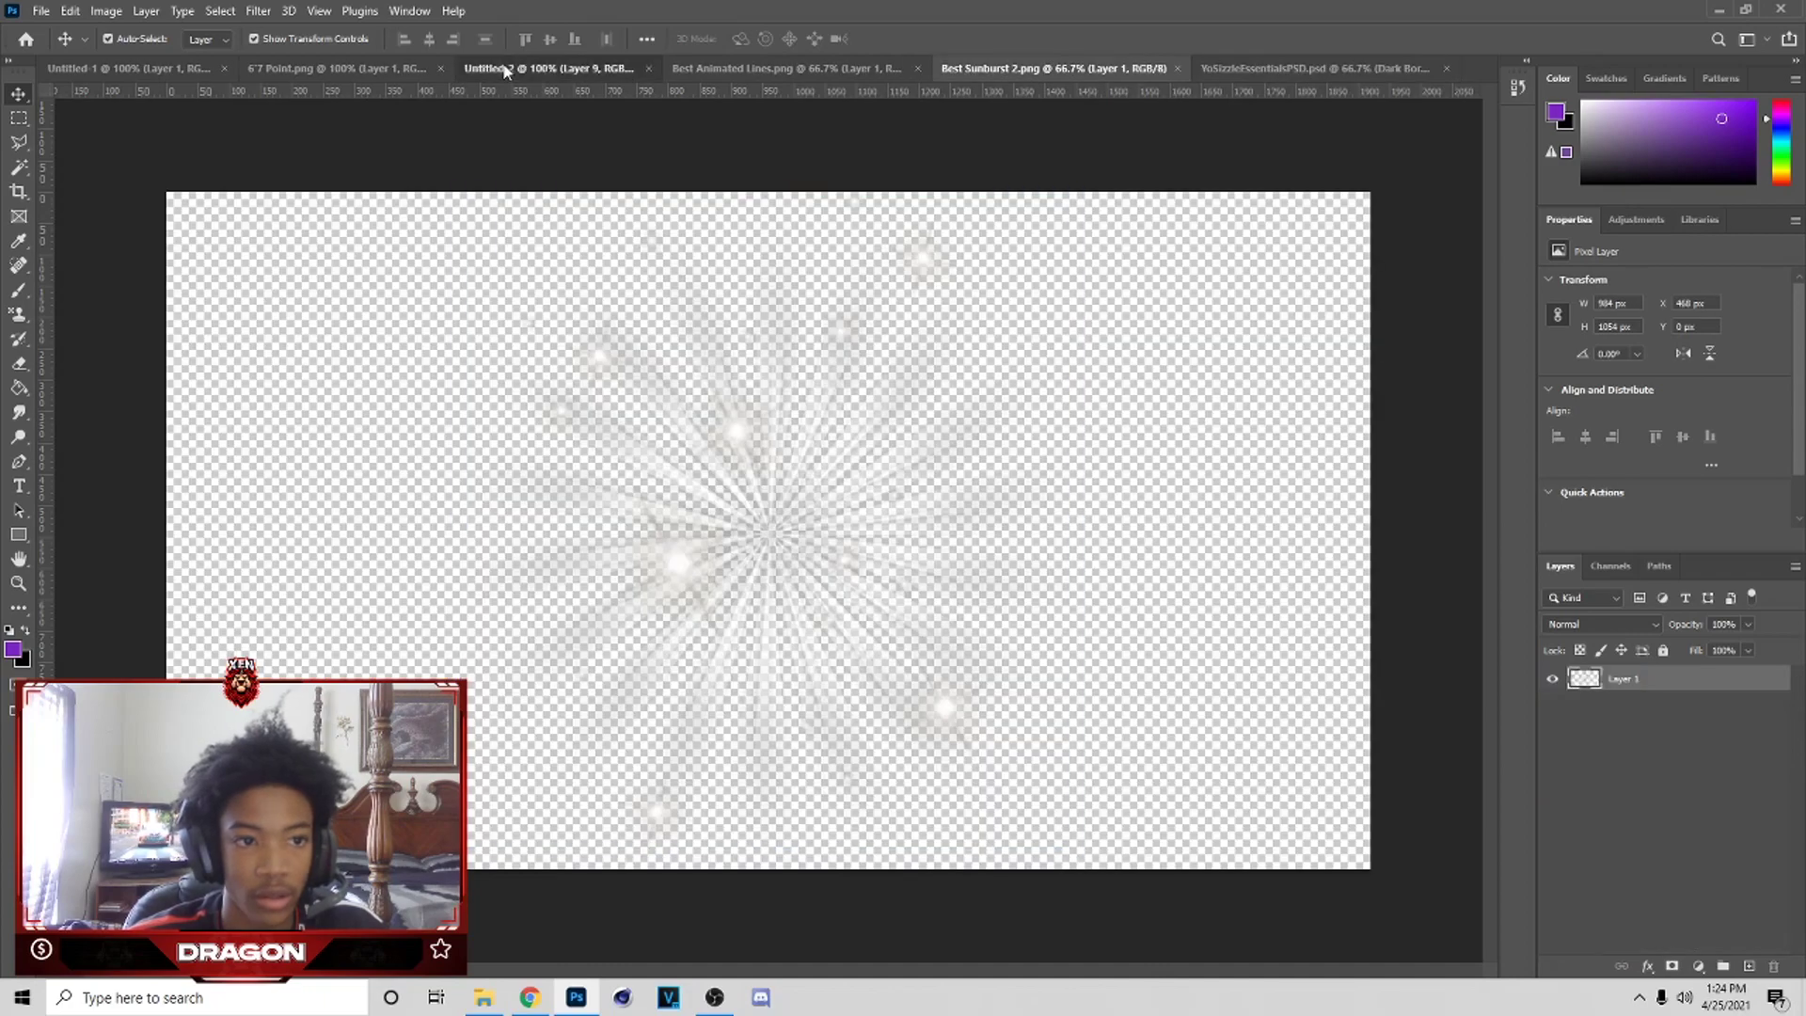
{"action": "key", "text": "ctrl+v"}
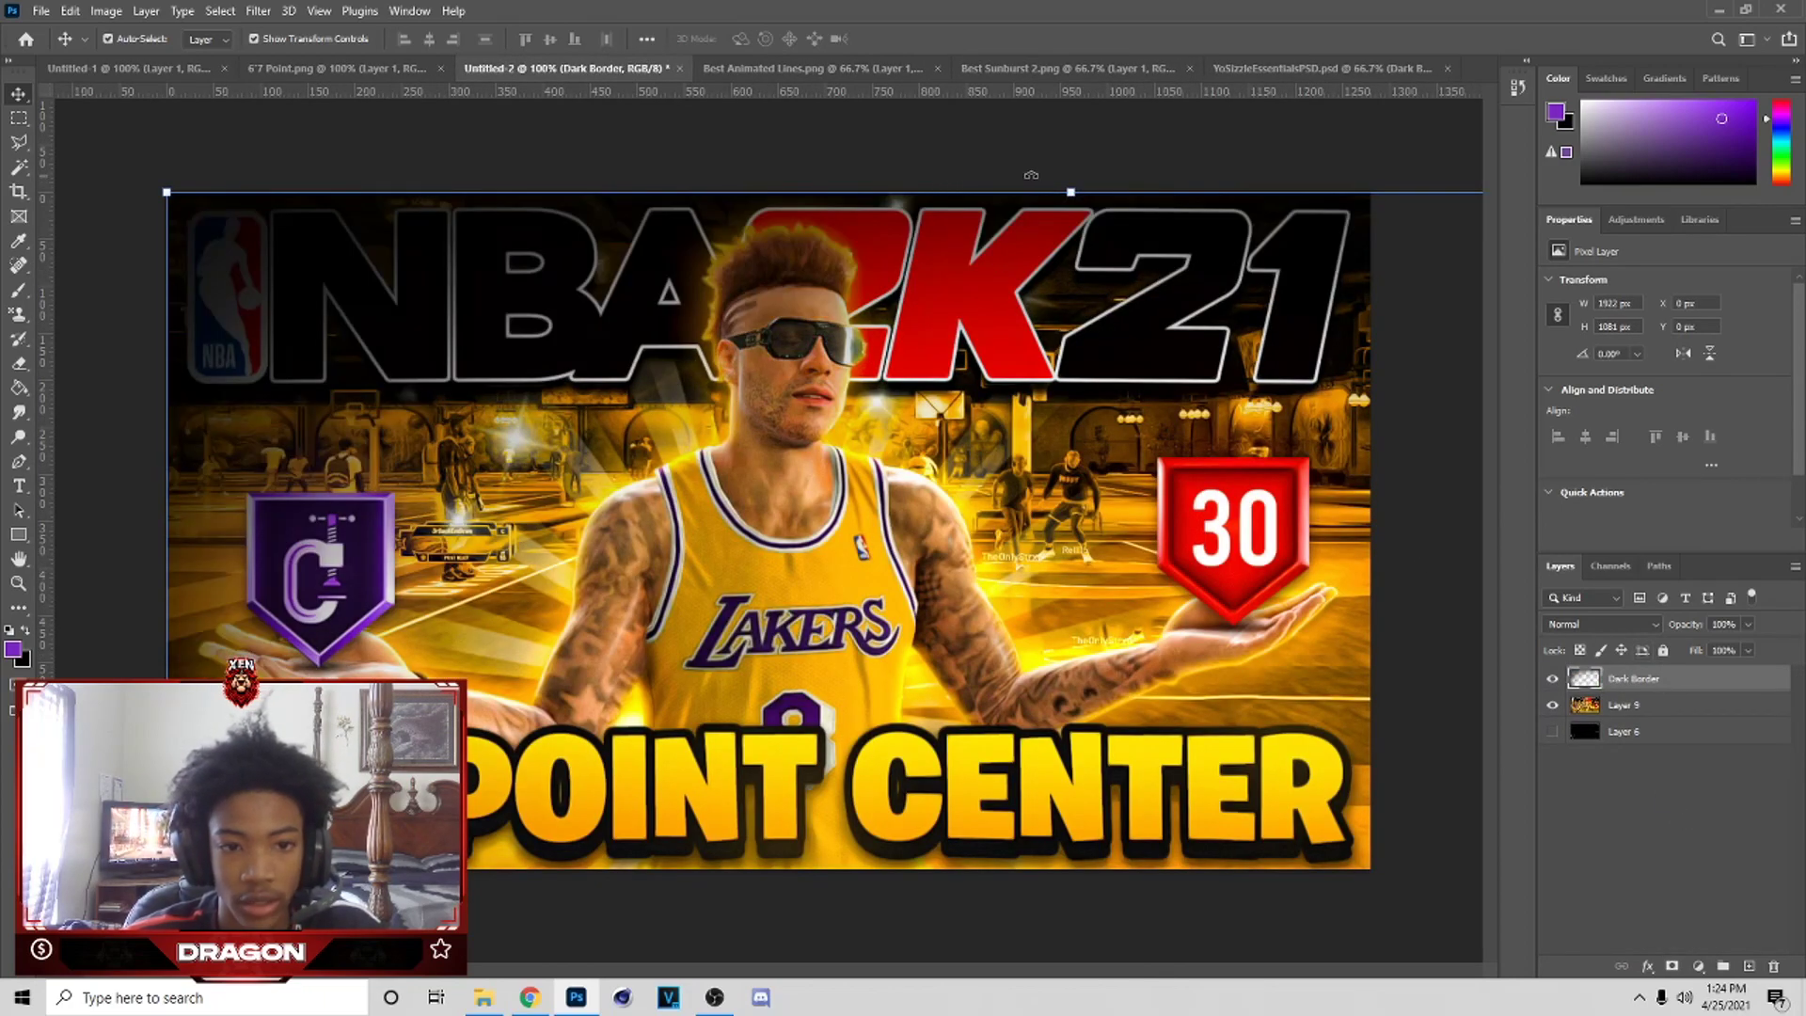
- Fit the Dark Border over the thumbnail at 15% opacity and merge all visible layers
{"action": "left_click_drag", "start_coordinate": [1070, 196], "coordinate": [1260, 583]}
{"action": "left_click_drag", "start_coordinate": [1261, 640], "coordinate": [1044, 566]}
{"action": "left_click", "coordinate": [902, 39]}
{"action": "left_click_drag", "start_coordinate": [1215, 672], "coordinate": [913, 517]}
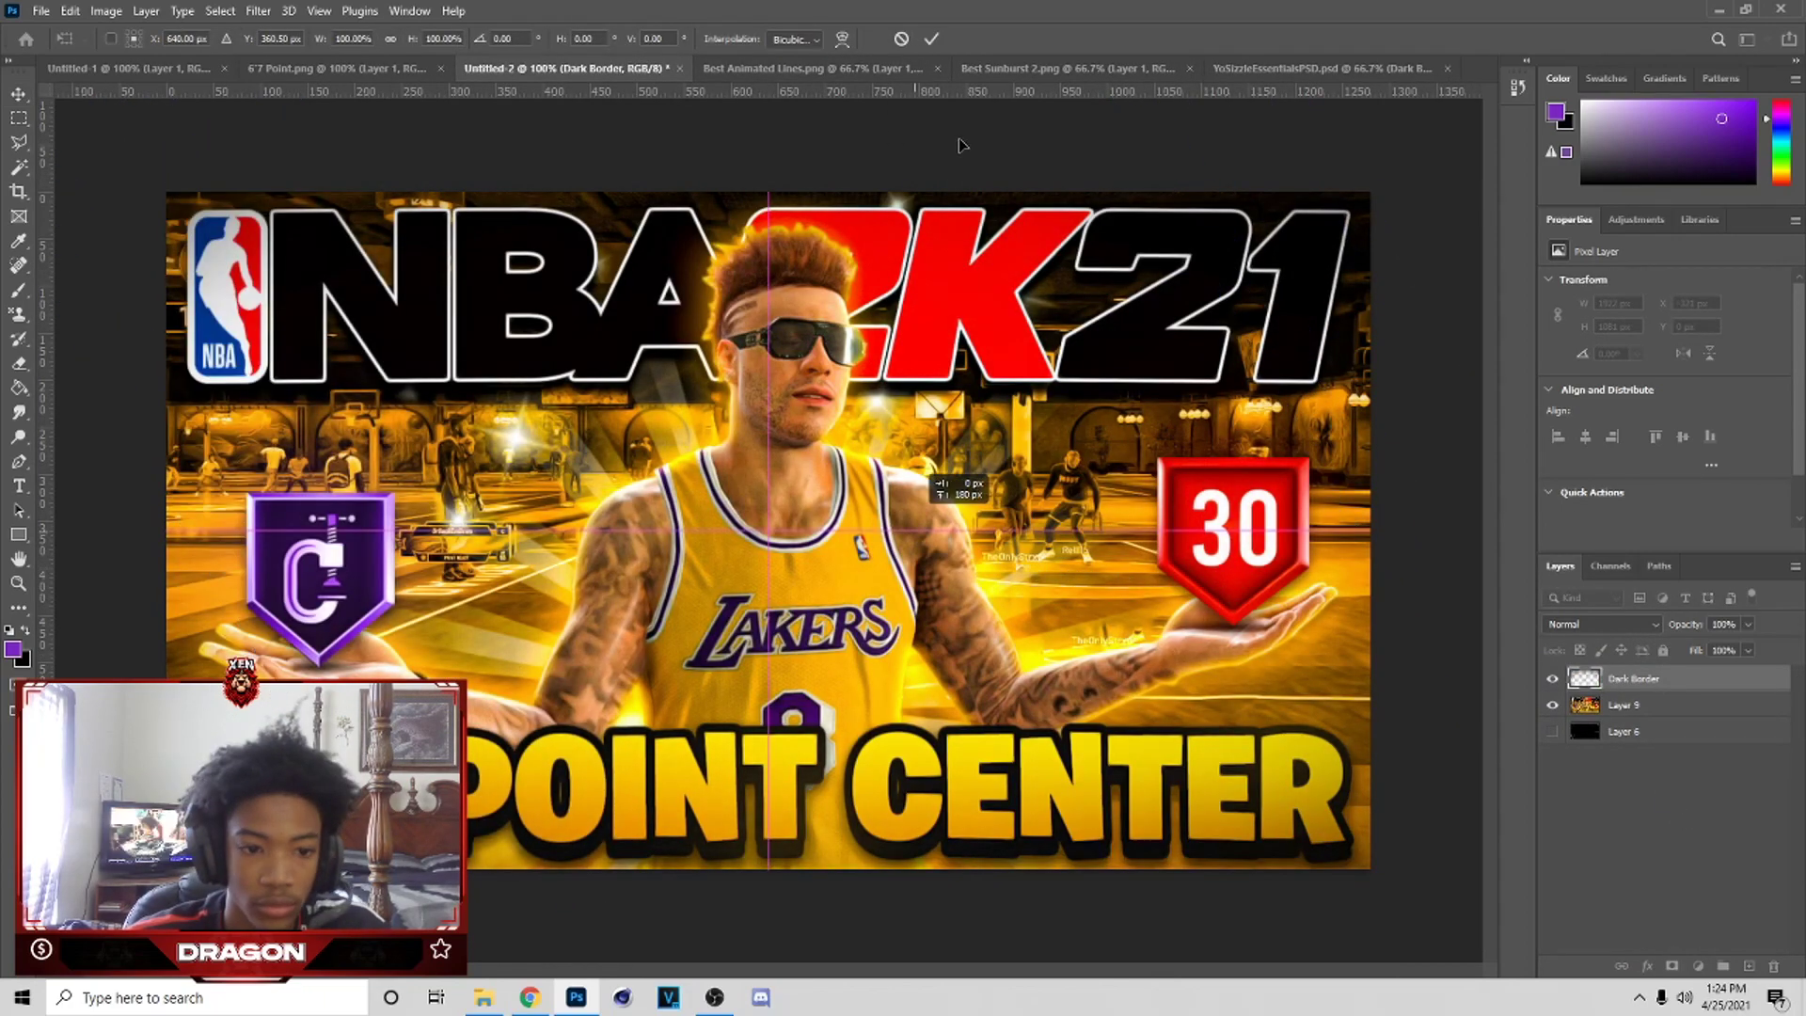
{"action": "left_click", "coordinate": [931, 38]}
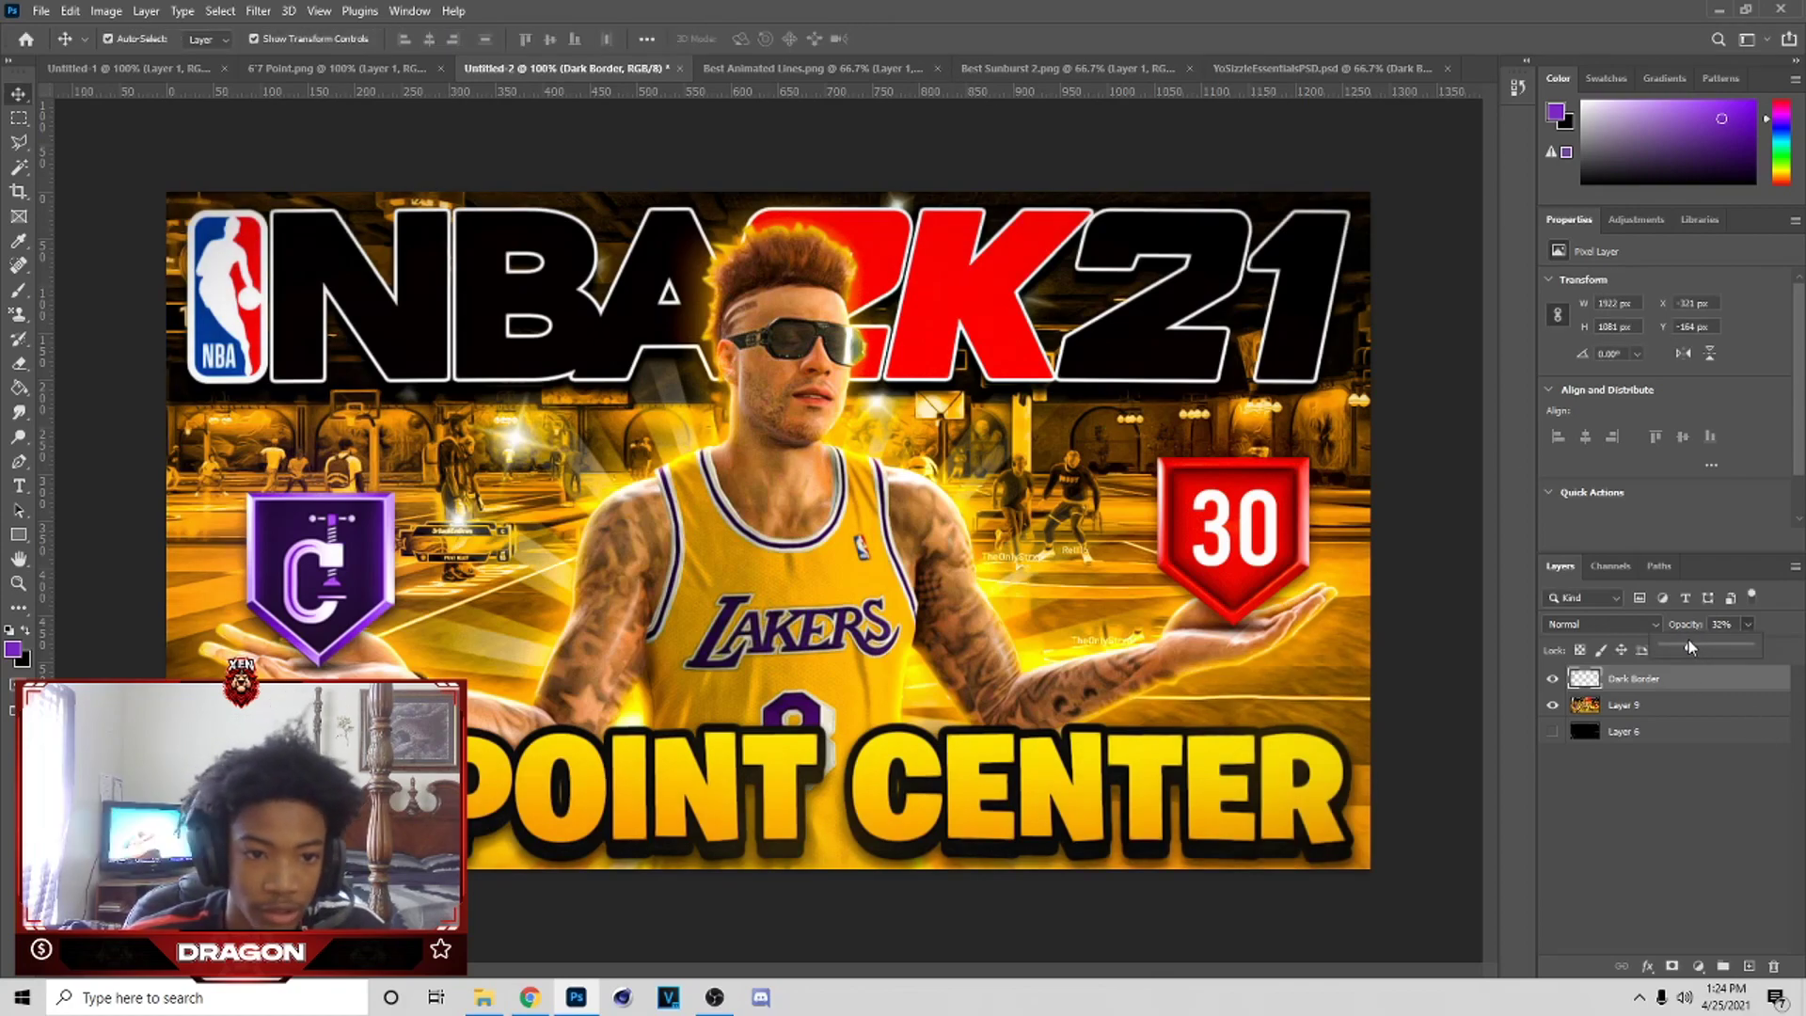
{"action": "left_click_drag", "start_coordinate": [1684, 647], "coordinate": [1674, 639]}
{"action": "right_click", "coordinate": [1686, 689]}
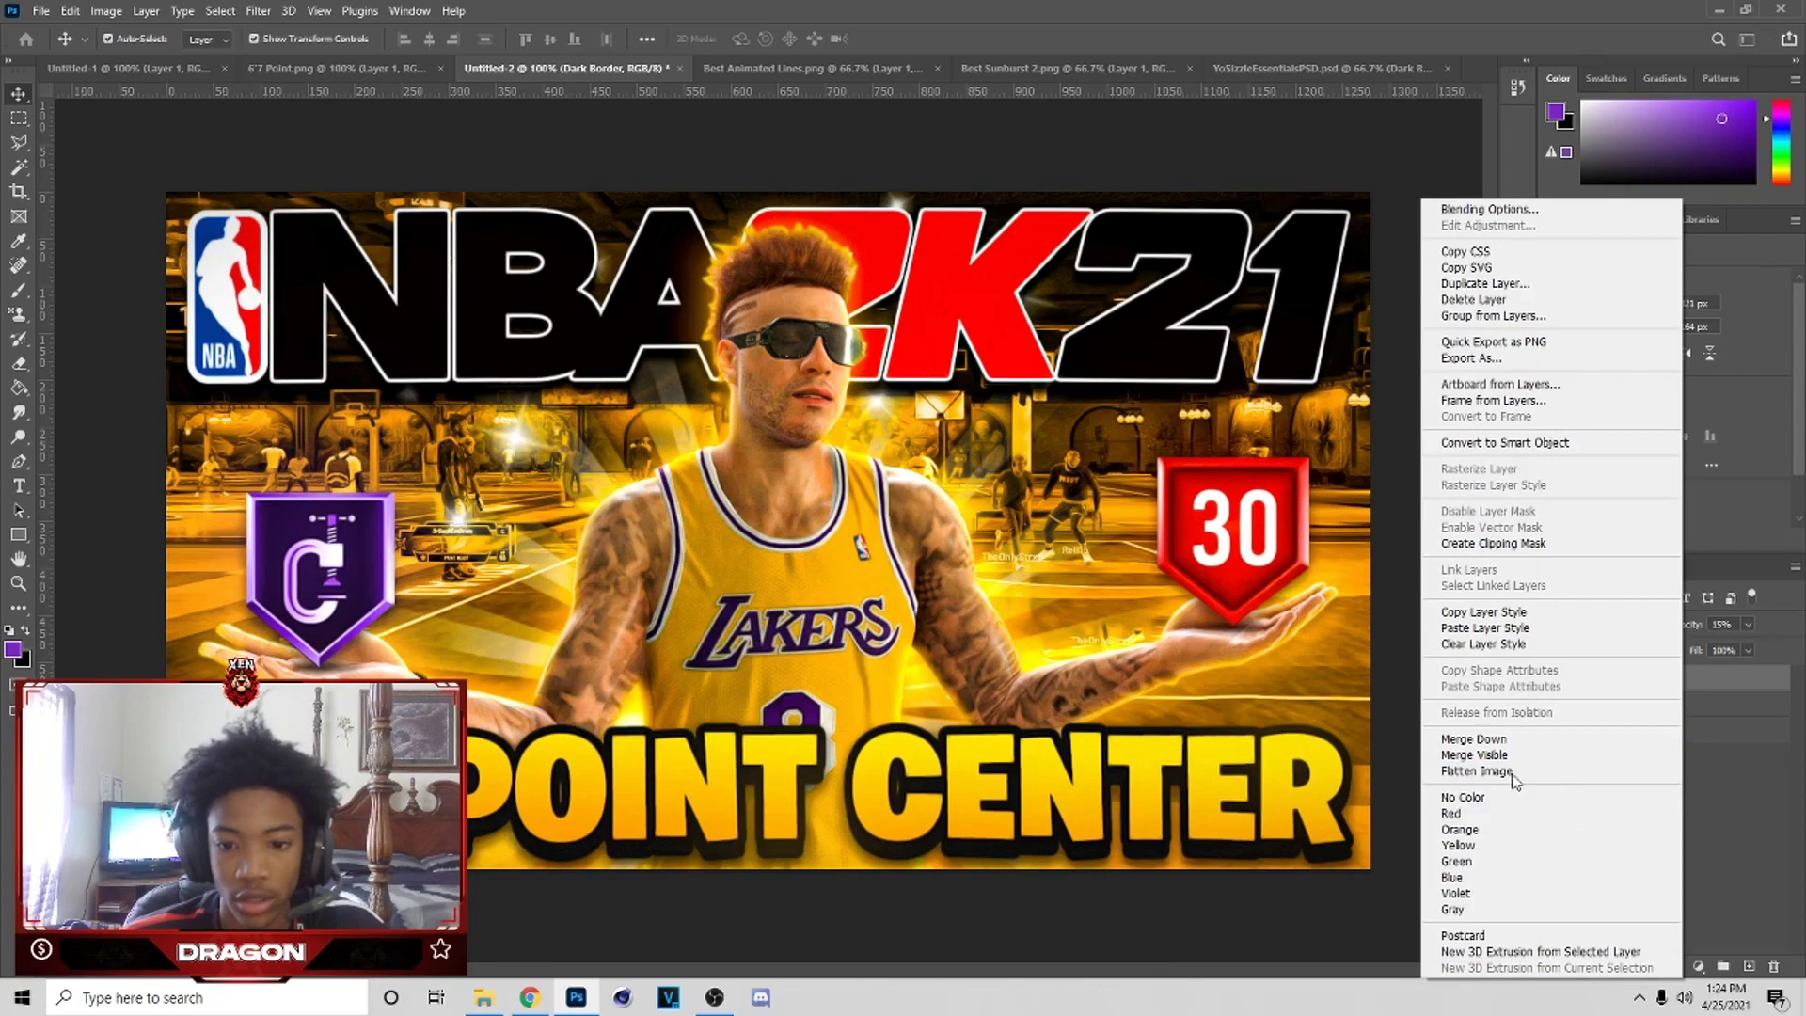
{"action": "left_click", "coordinate": [1512, 753]}
{"action": "key", "text": "ctrl+minus"}
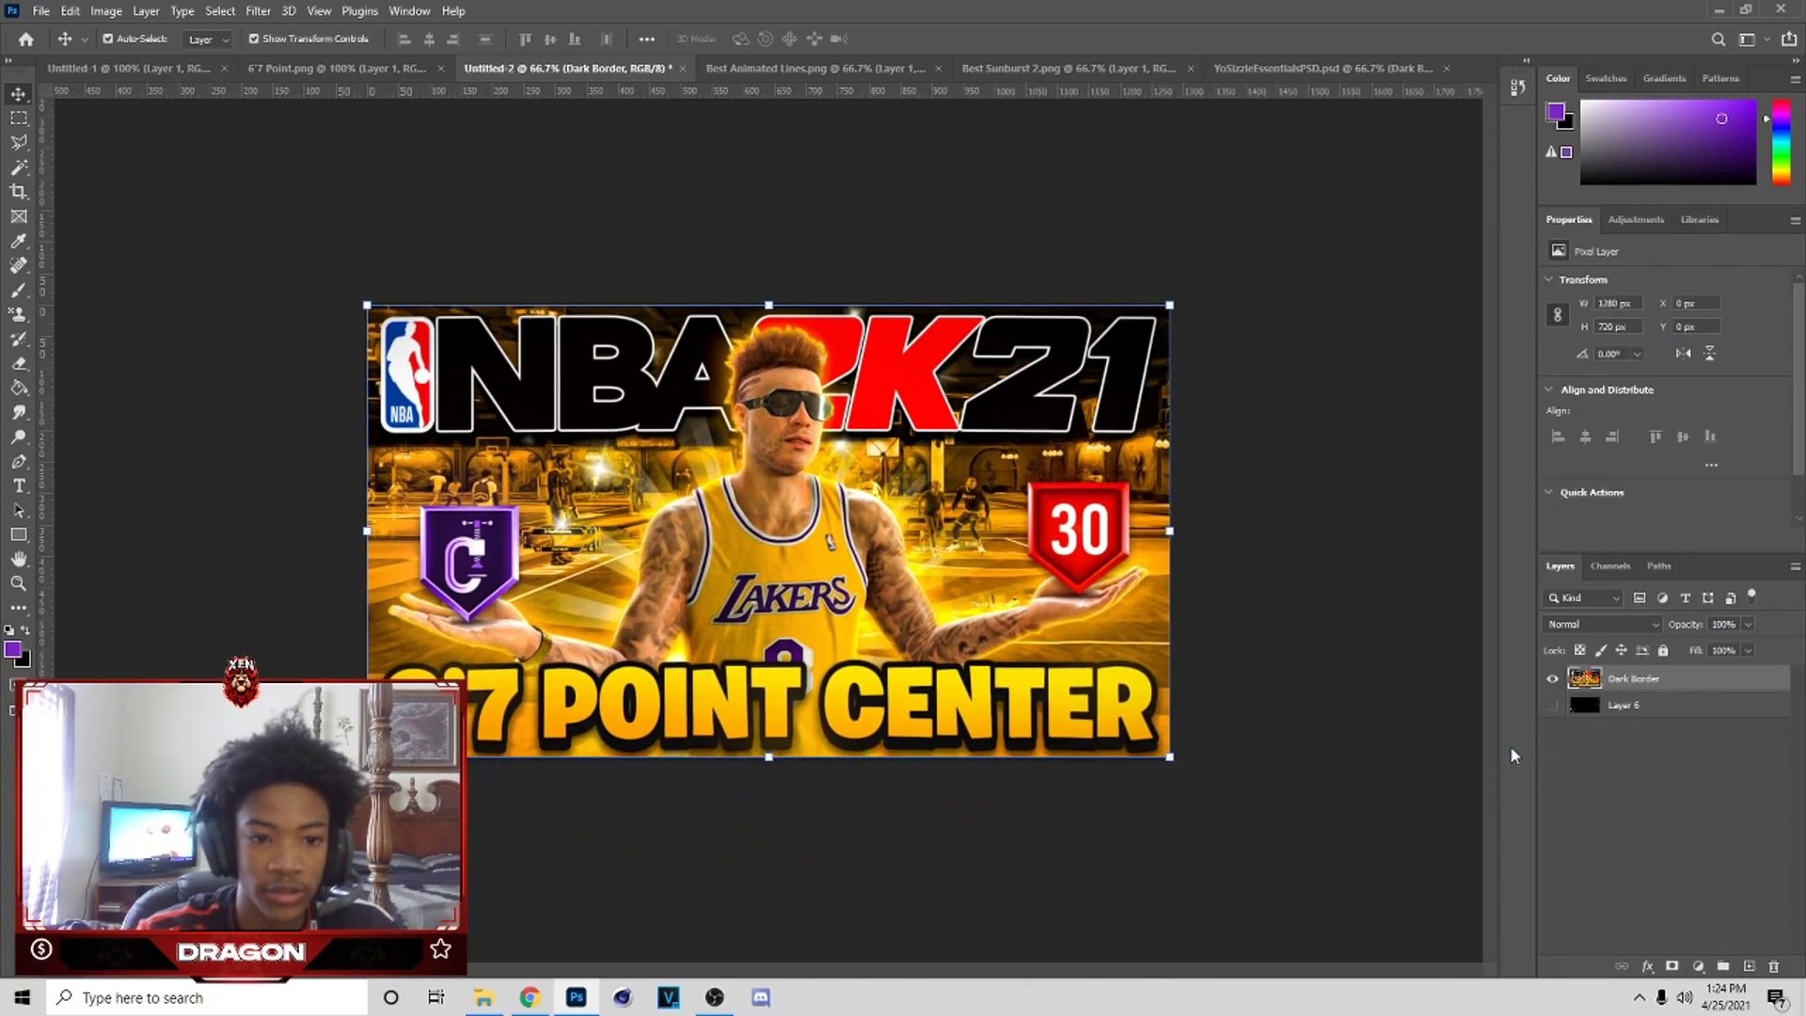
- Scale a copy of the thumbnail down to about 699×393 px and move it up
{"action": "left_click", "coordinate": [1364, 501]}
{"action": "left_click", "coordinate": [1127, 618], "text": "ctrl"}
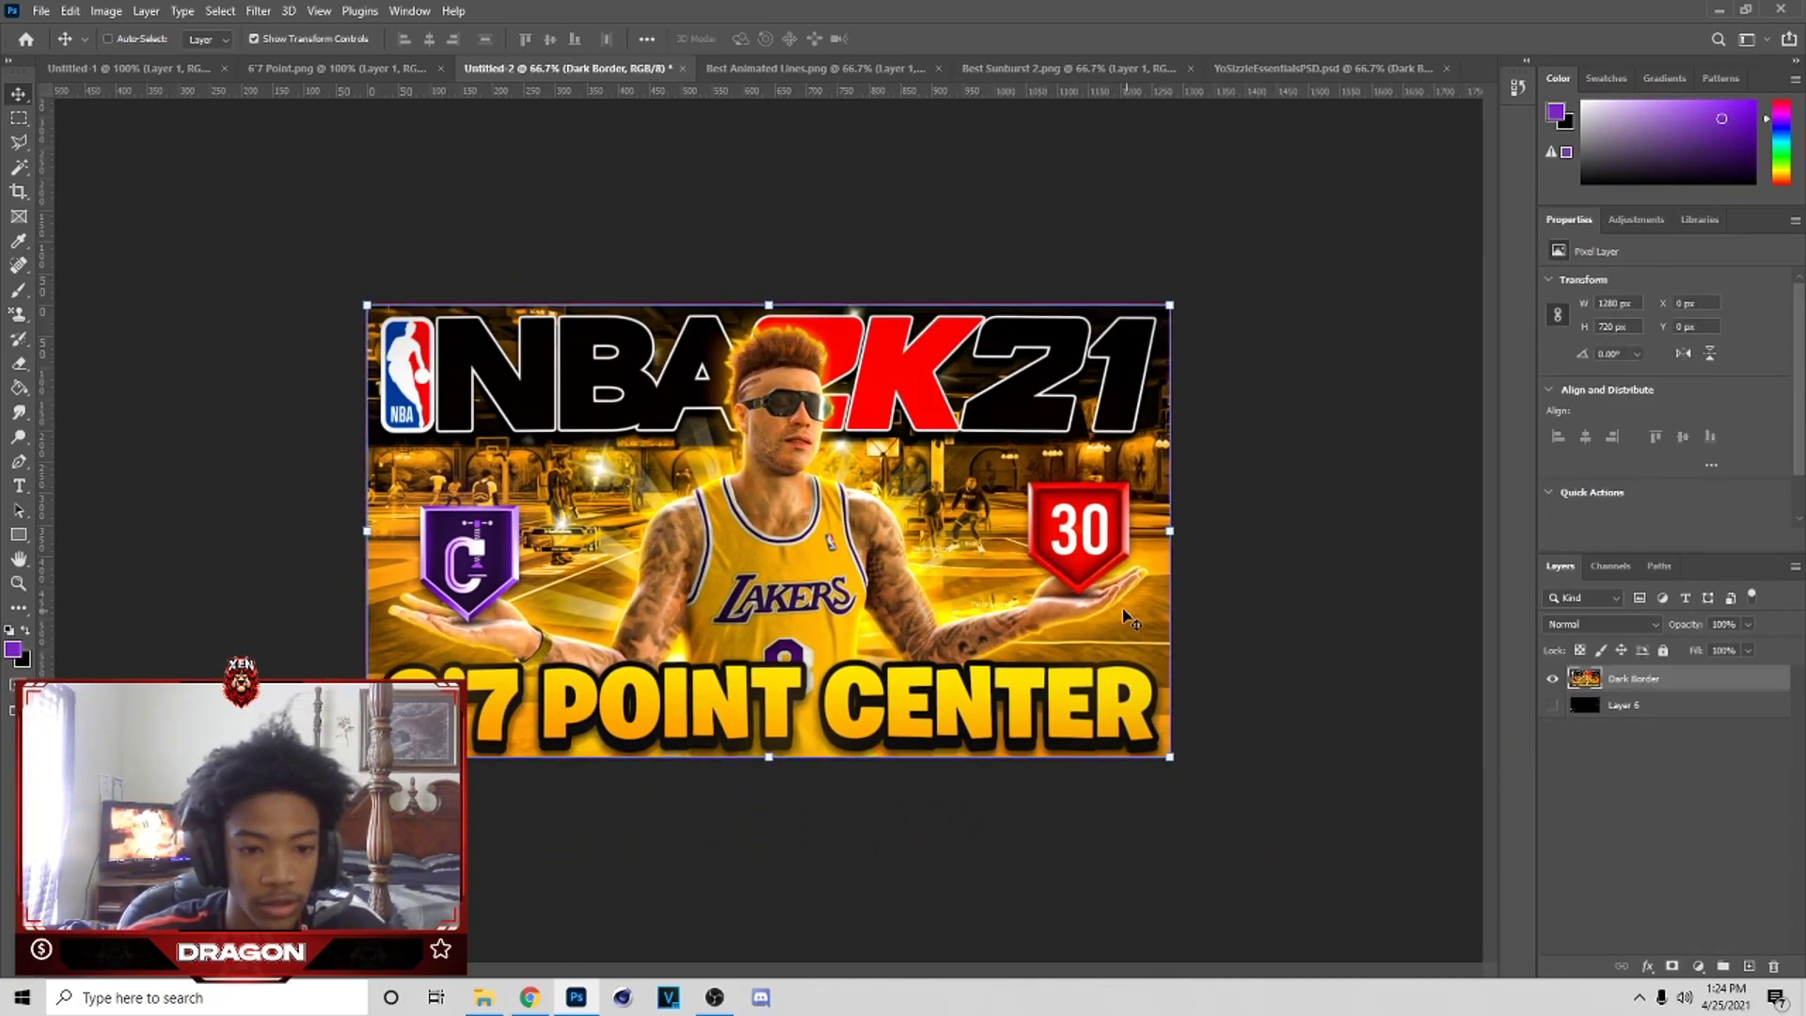
{"action": "left_click_drag", "start_coordinate": [1172, 533], "coordinate": [893, 492]}
{"action": "left_click_drag", "start_coordinate": [694, 495], "coordinate": [825, 432]}
{"action": "left_click_drag", "start_coordinate": [1024, 465], "coordinate": [767, 454]}
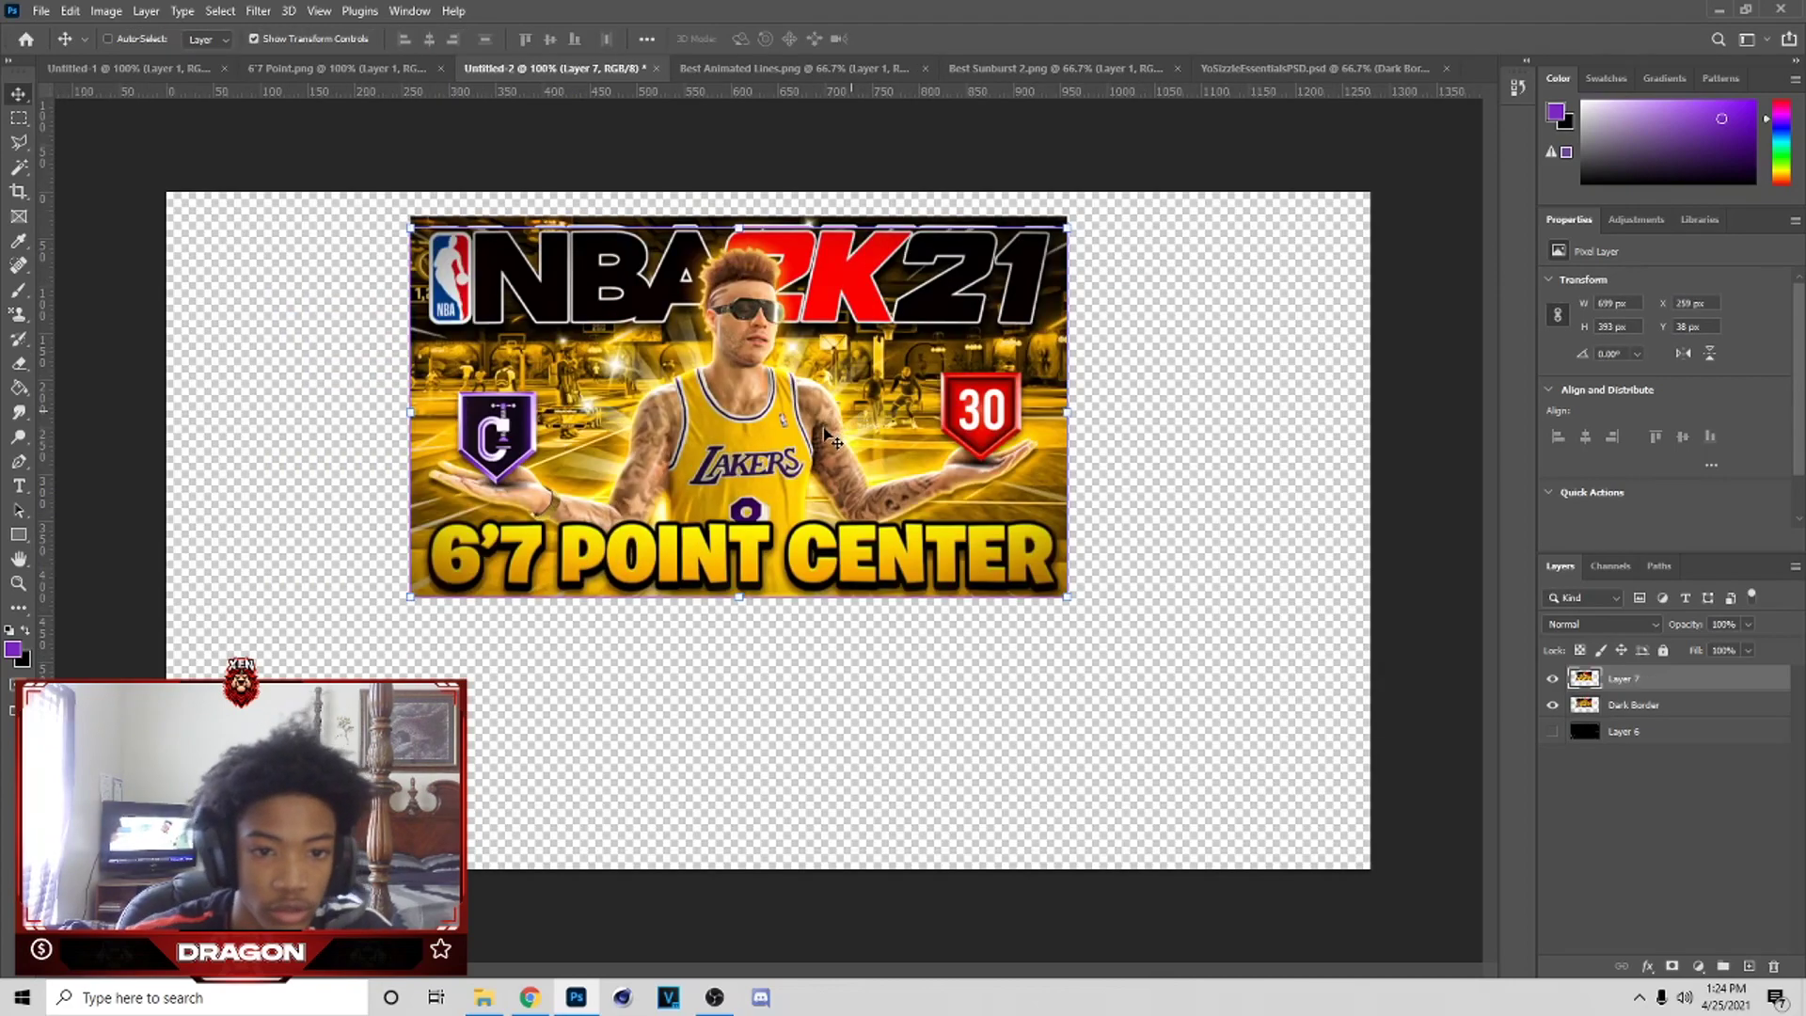
{"action": "left_click_drag", "start_coordinate": [828, 435], "coordinate": [828, 423]}
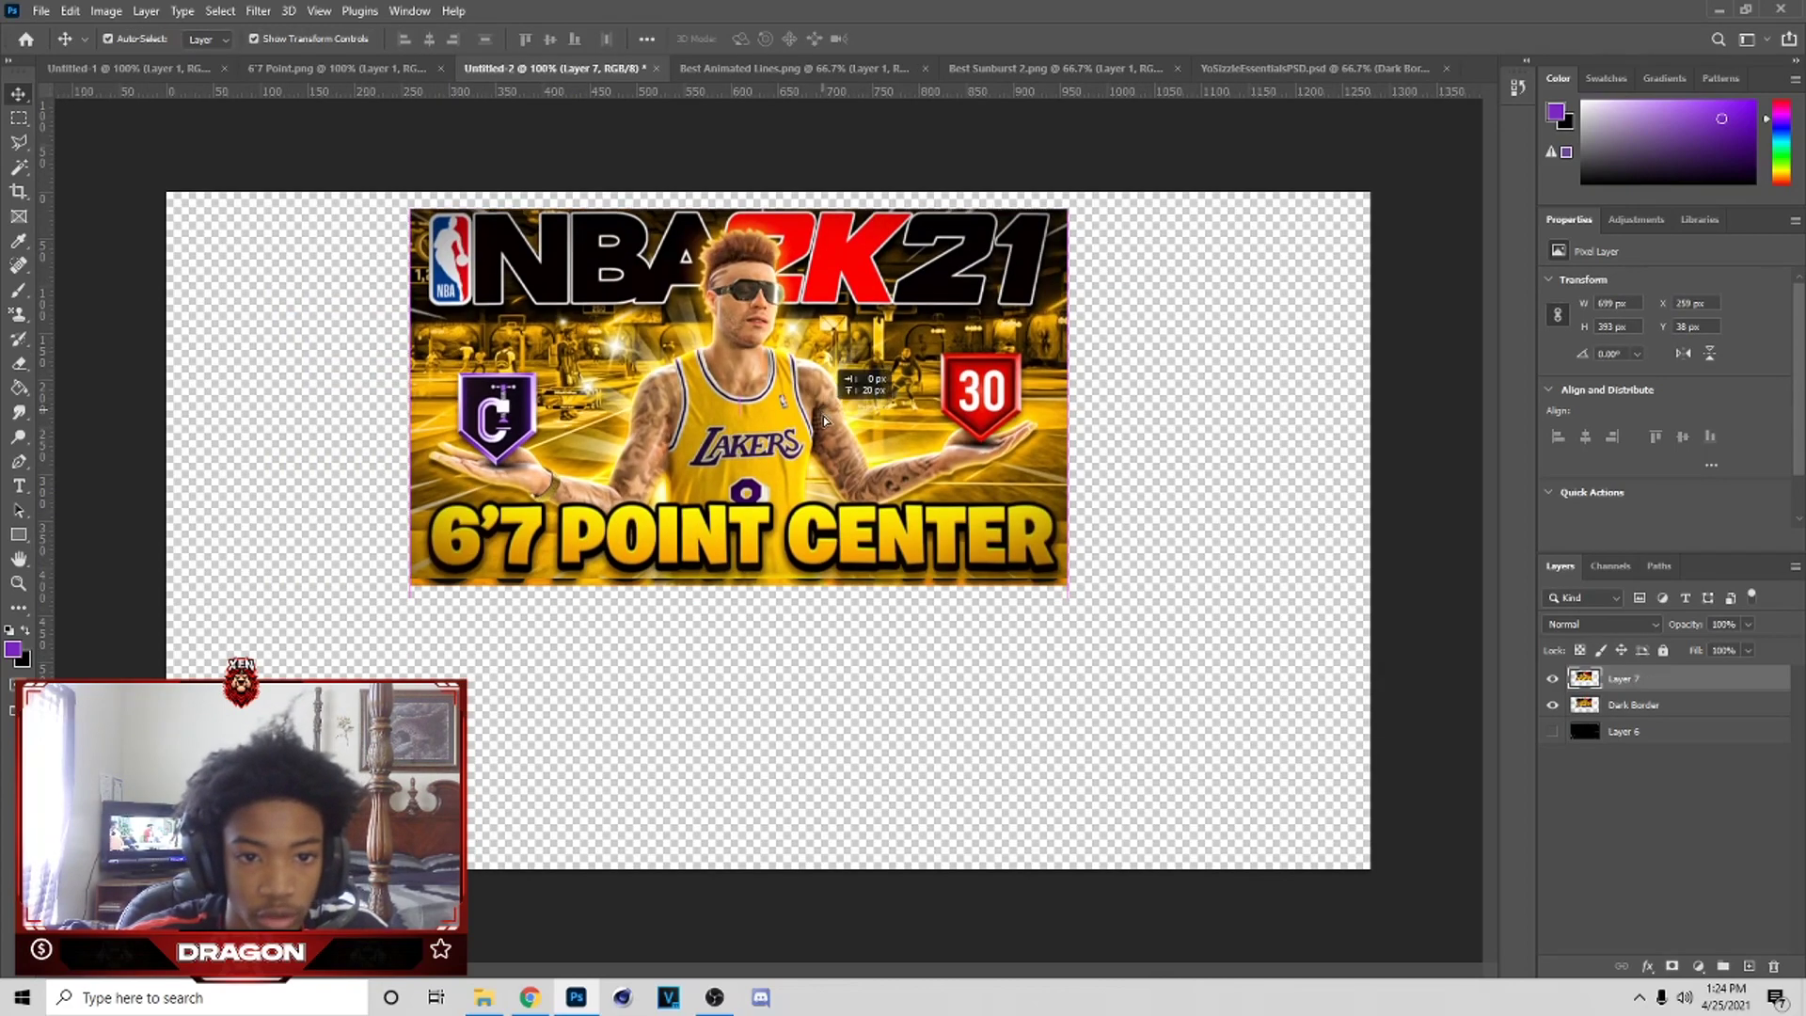
- Toggle the small copy and full-size thumbnail layers on and off to compare the two sizes
{"action": "left_click", "coordinate": [1557, 679]}
{"action": "left_click", "coordinate": [1564, 678]}
{"action": "left_click", "coordinate": [1564, 678]}
{"action": "left_click", "coordinate": [1564, 679]}
{"action": "left_click", "coordinate": [1564, 679]}
{"action": "left_click", "coordinate": [1563, 678]}
{"action": "left_click", "coordinate": [1565, 678]}
{"action": "left_click", "coordinate": [1565, 678]}
{"action": "left_click", "coordinate": [1564, 679]}
{"action": "left_click", "coordinate": [1565, 679]}
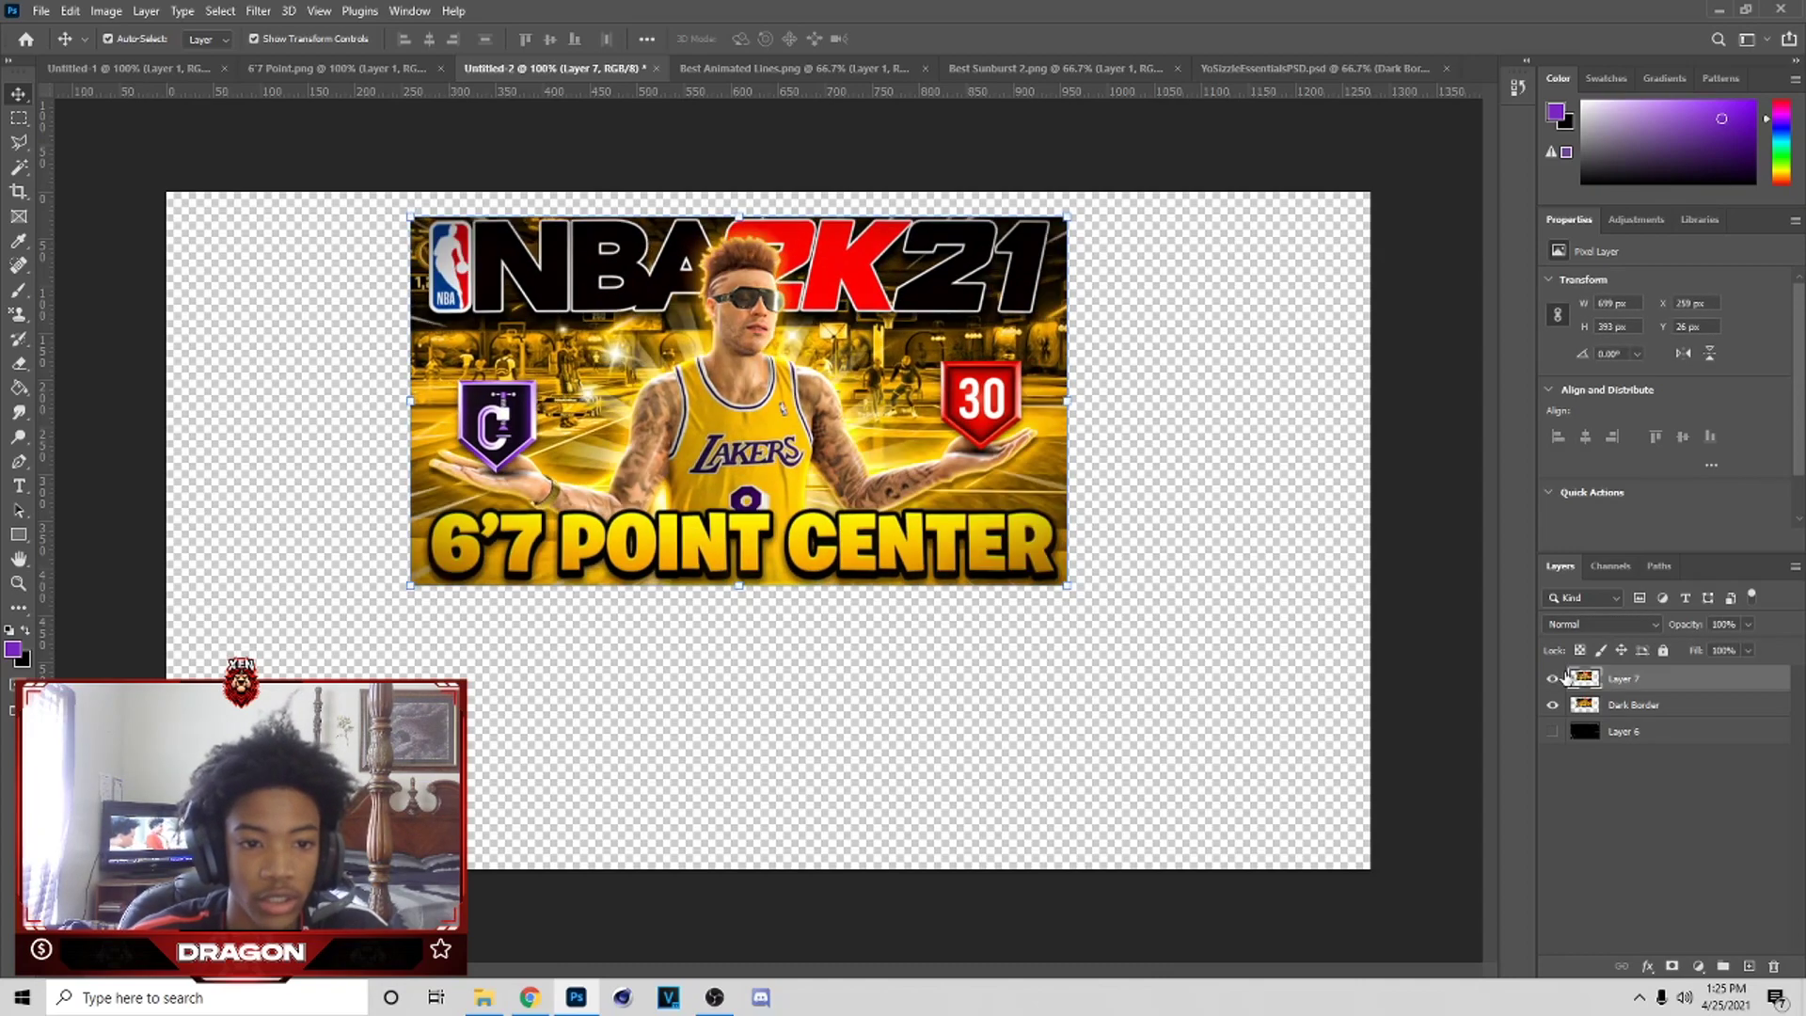
{"action": "left_click", "coordinate": [1564, 678]}
{"action": "left_click", "coordinate": [1556, 678]}
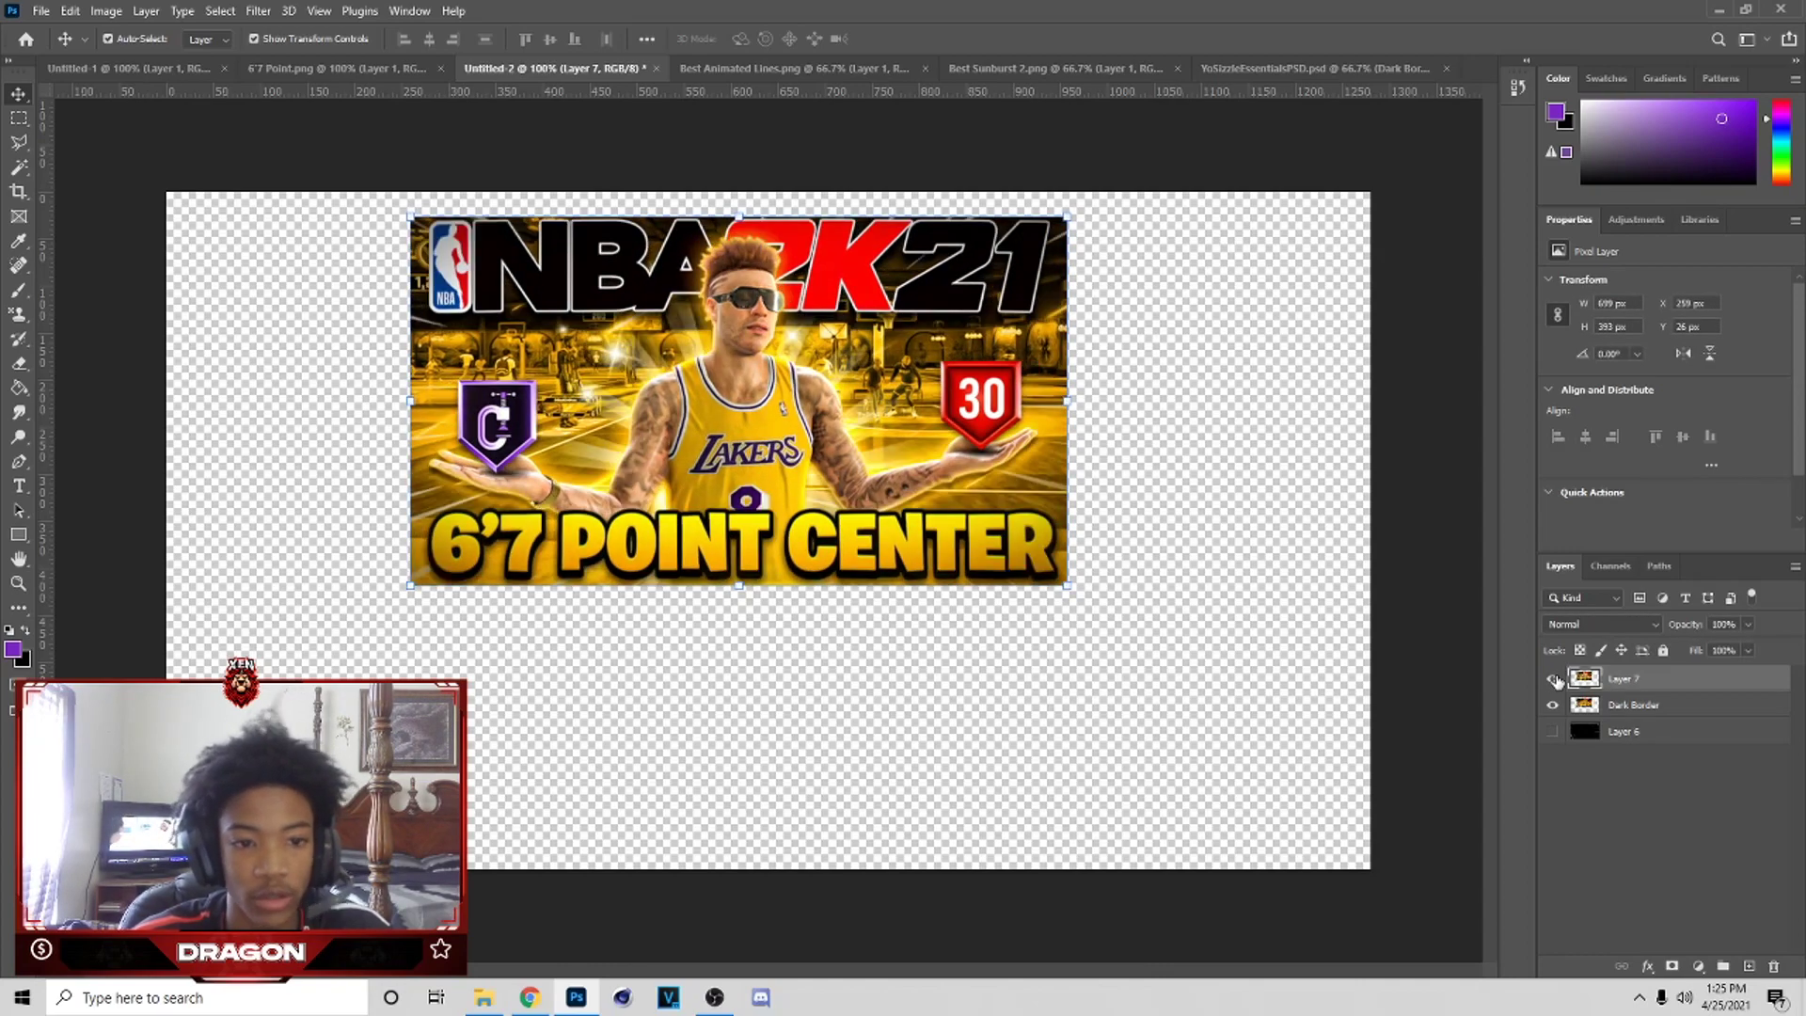
{"action": "left_click", "coordinate": [1556, 679]}
{"action": "left_click", "coordinate": [1554, 705]}
{"action": "left_click", "coordinate": [1552, 678]}
{"action": "left_click", "coordinate": [1553, 678]}
{"action": "left_click", "coordinate": [1553, 678]}
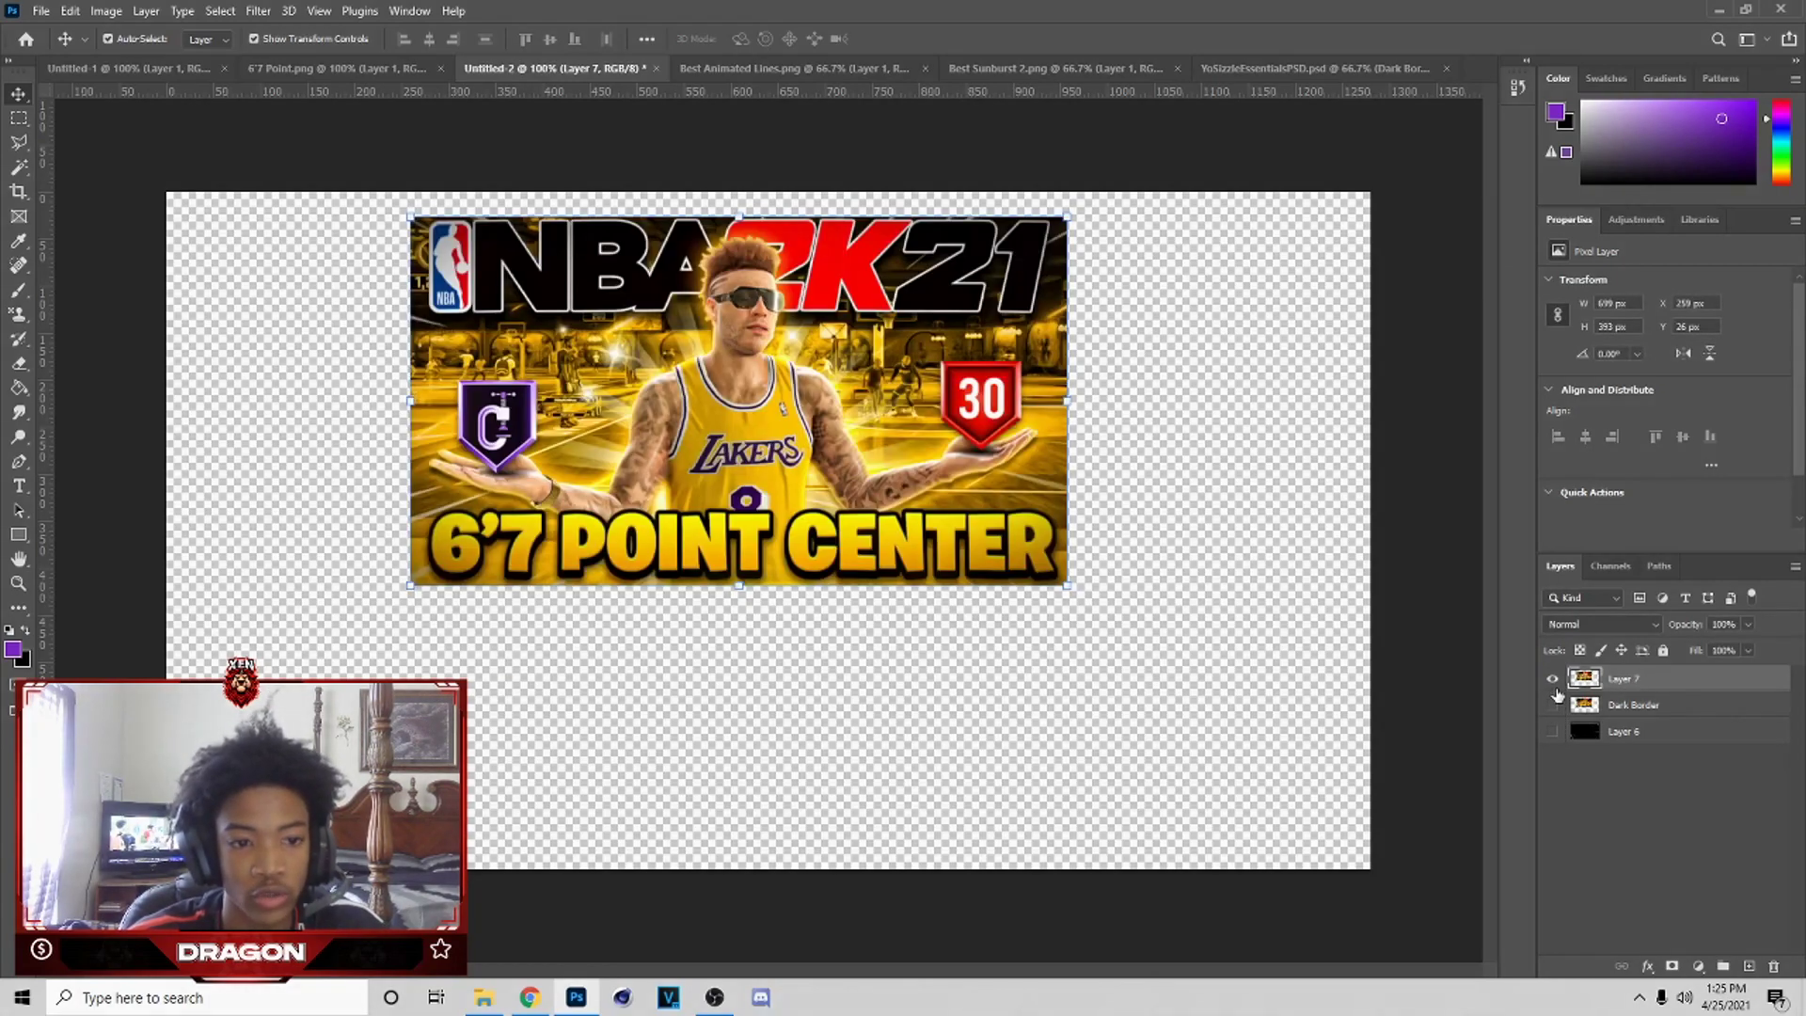
{"action": "left_click", "coordinate": [1554, 678]}
{"action": "left_click", "coordinate": [1554, 704]}
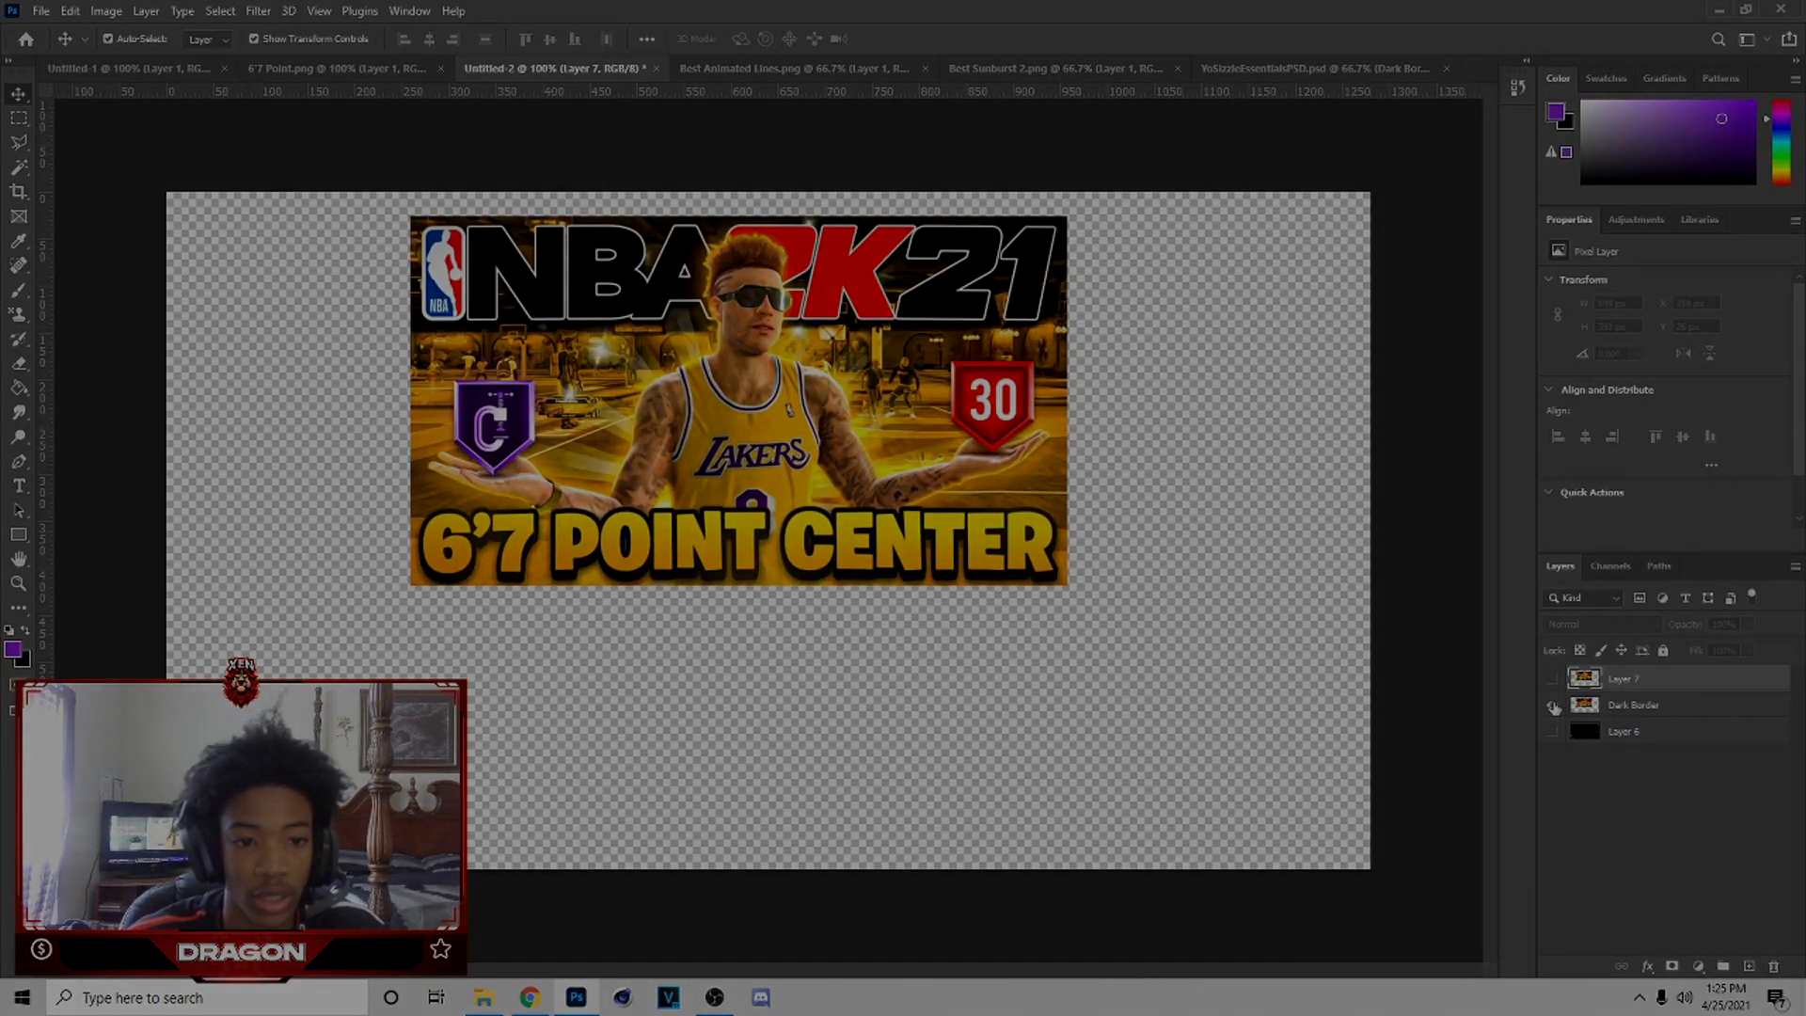